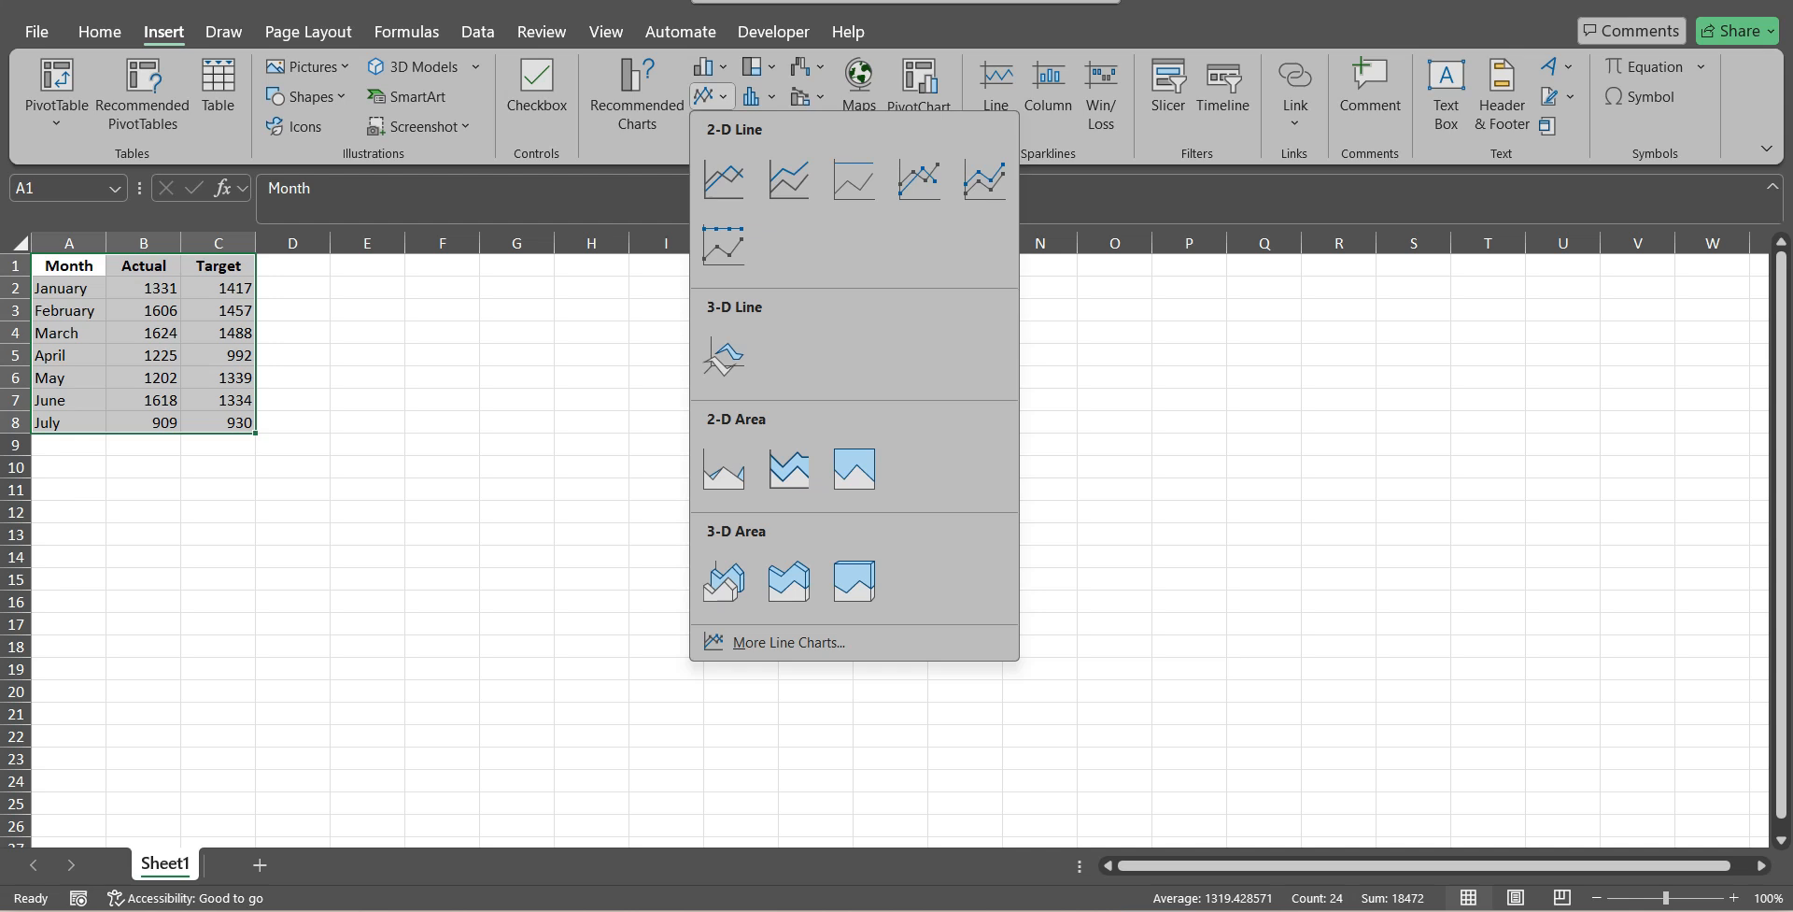
Insert a basic 2-D line chart from the Month, Actual and Target data and move it nearer the table.
left_click(724, 178)
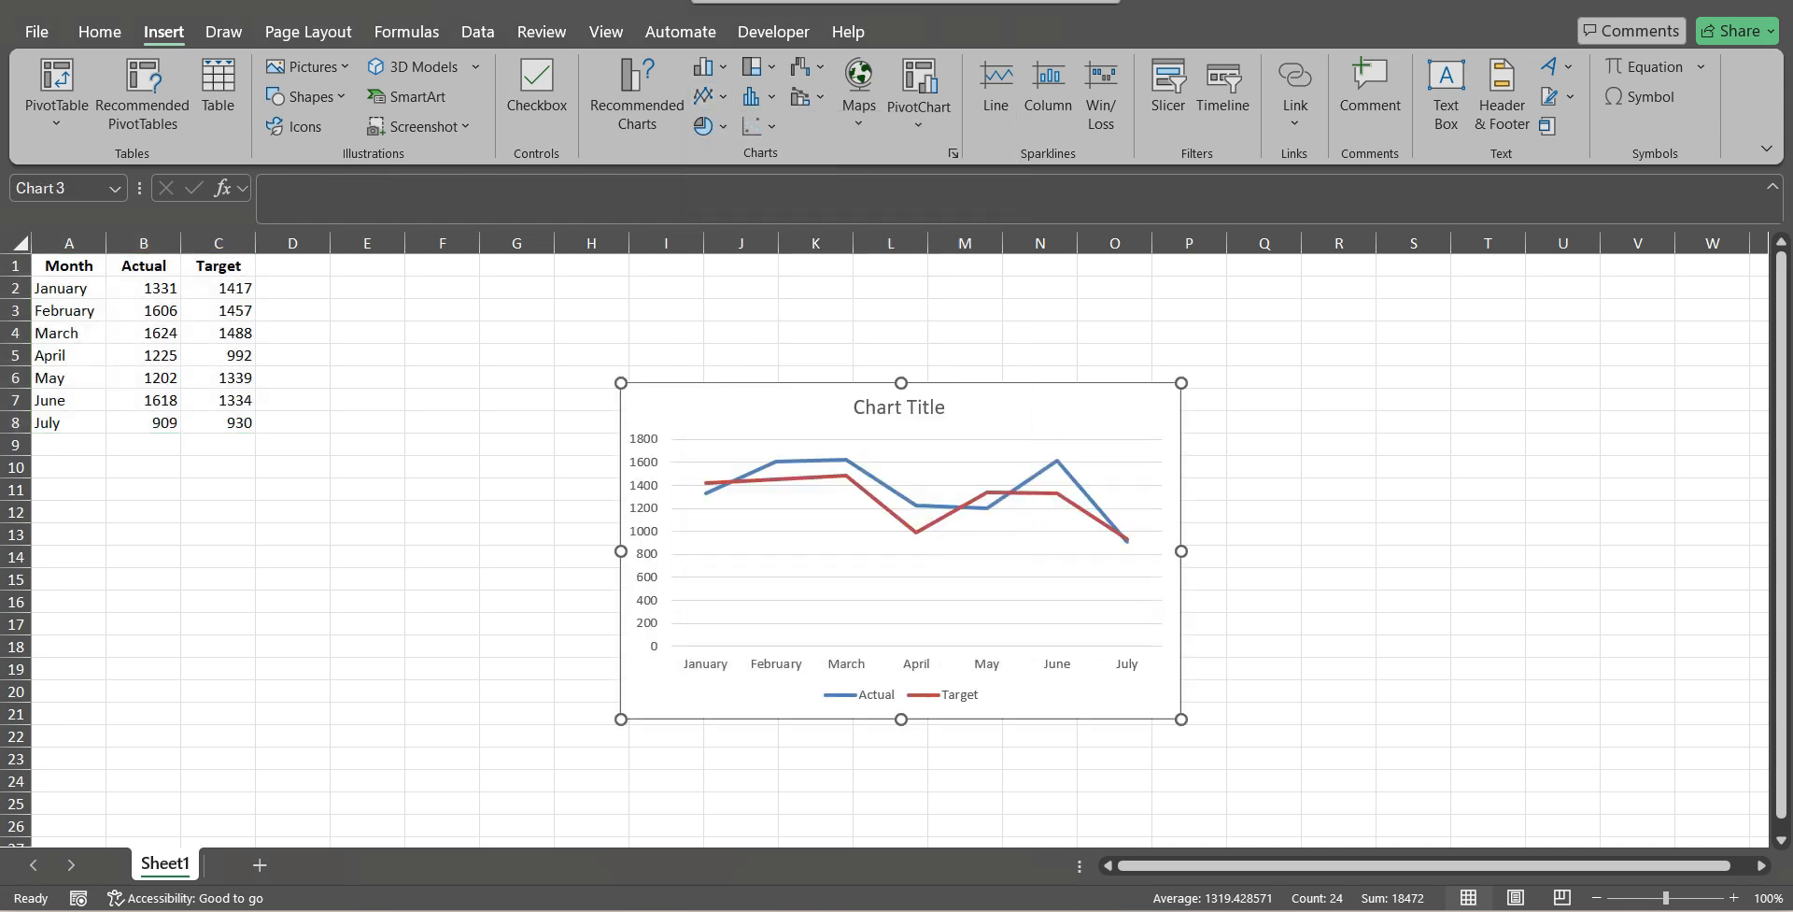
left_click_drag(1056, 411, 910, 285)
left_click(1338, 444)
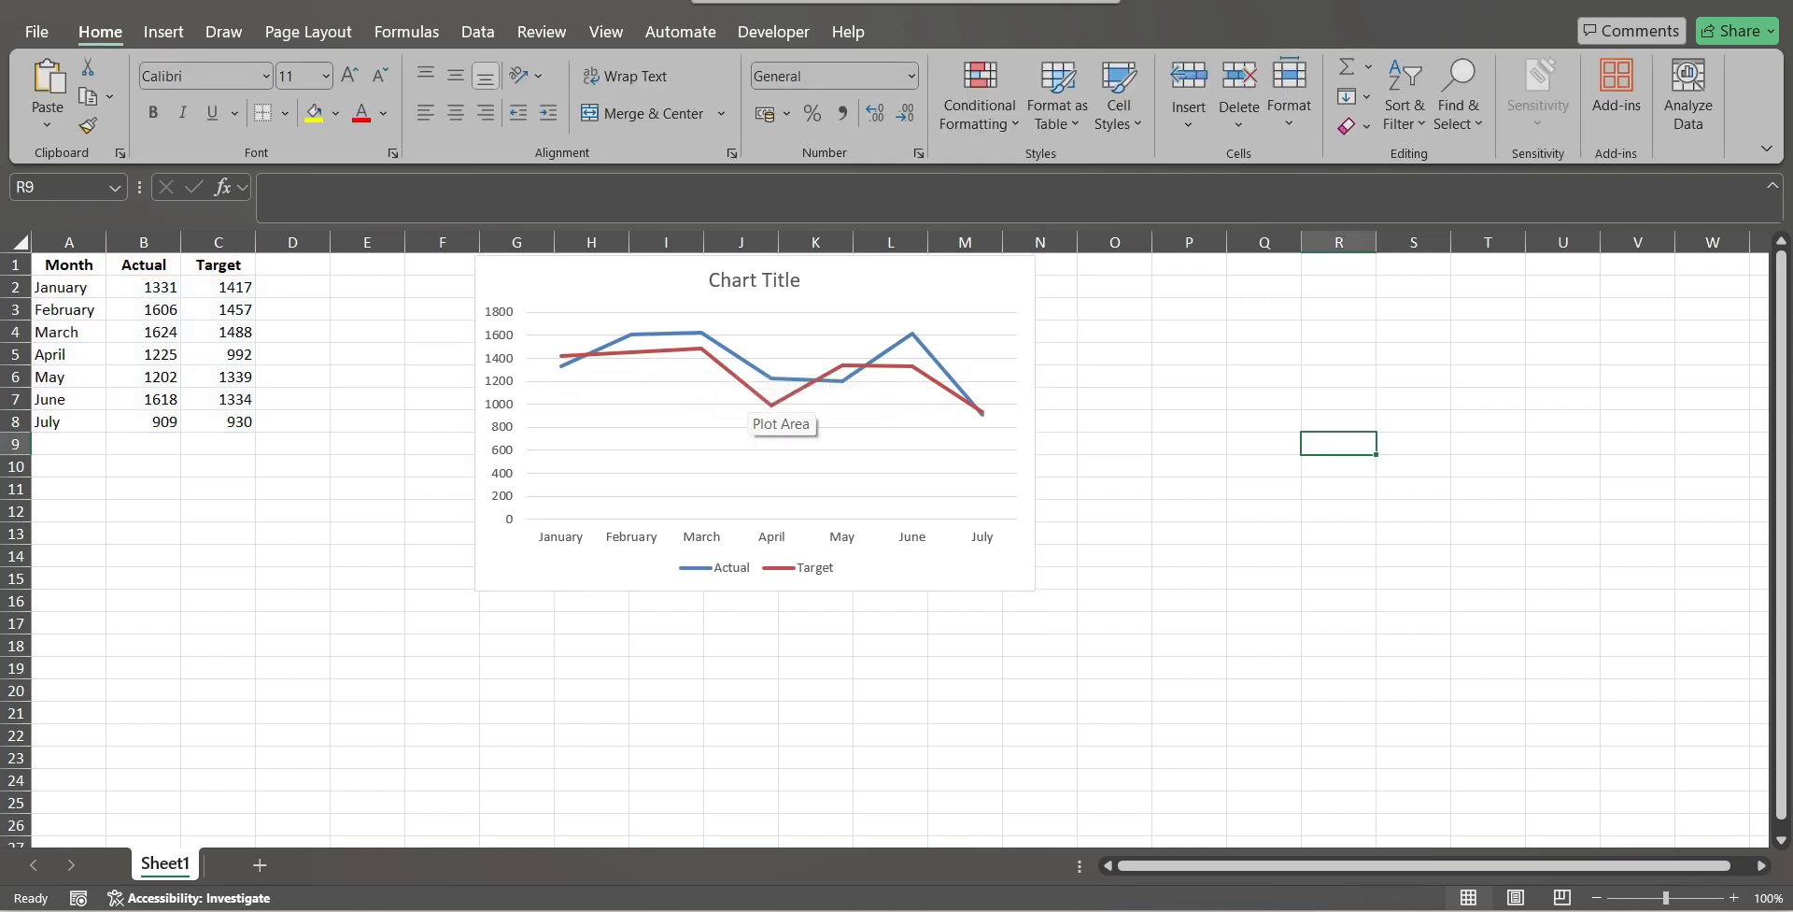
Examine the Target and Actual lines in the chart by selecting each series in turn.
left_click(750, 396)
left_click(749, 387)
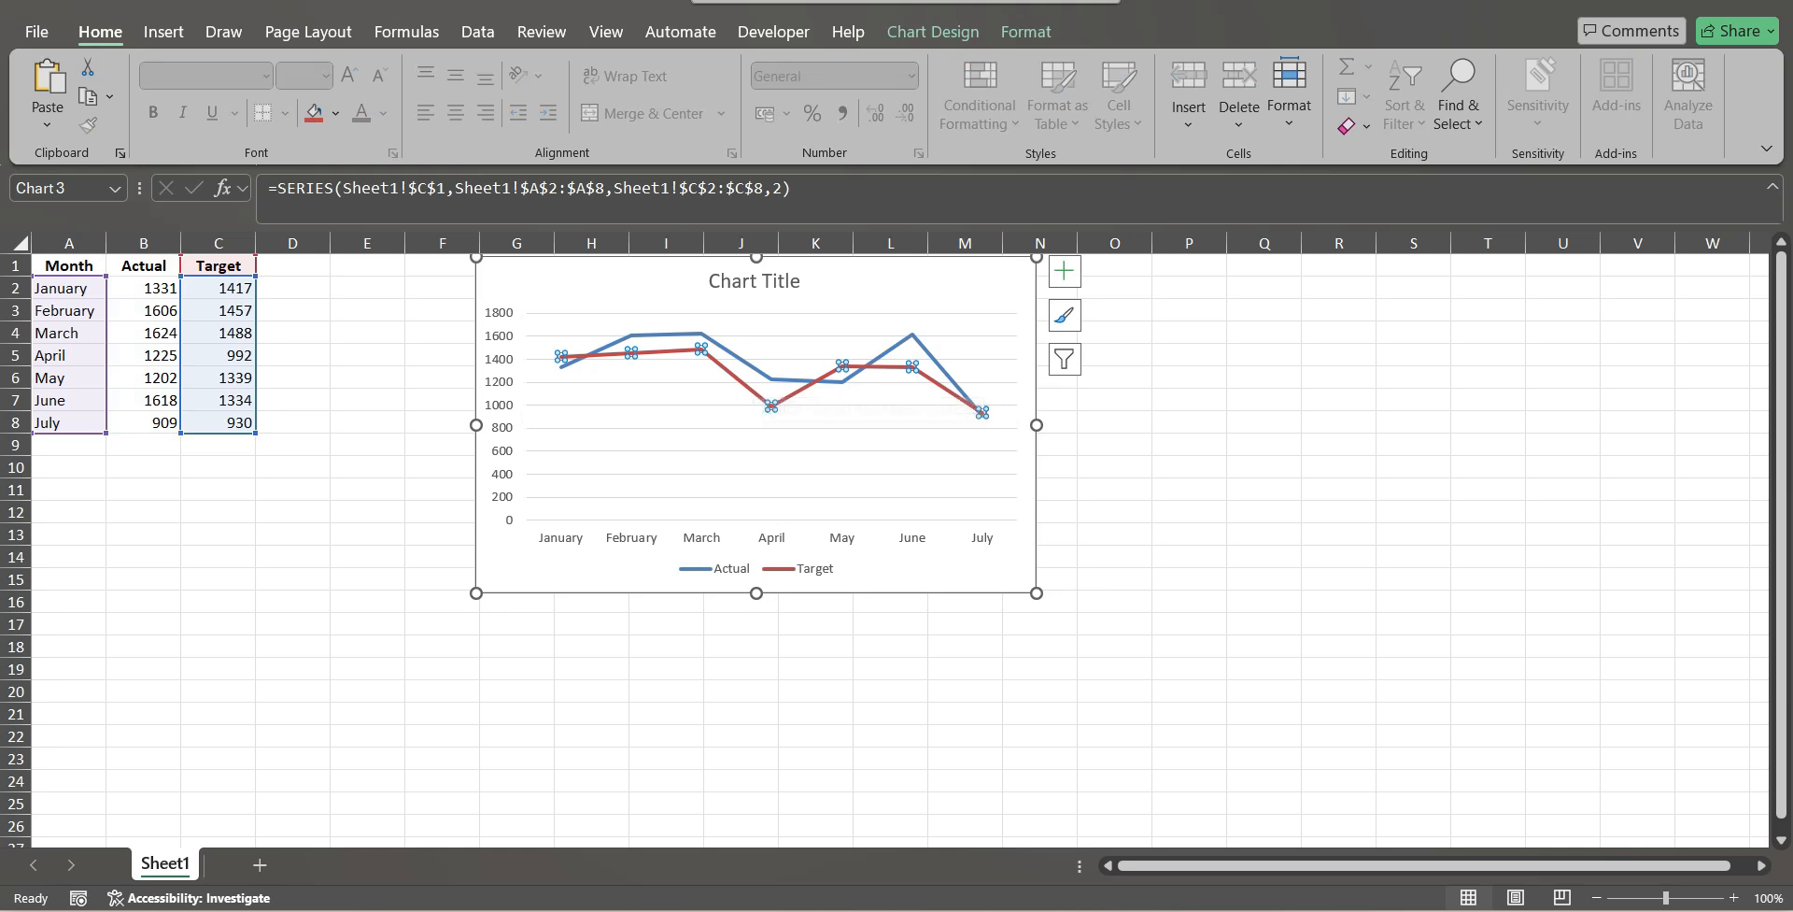
left_click(750, 366)
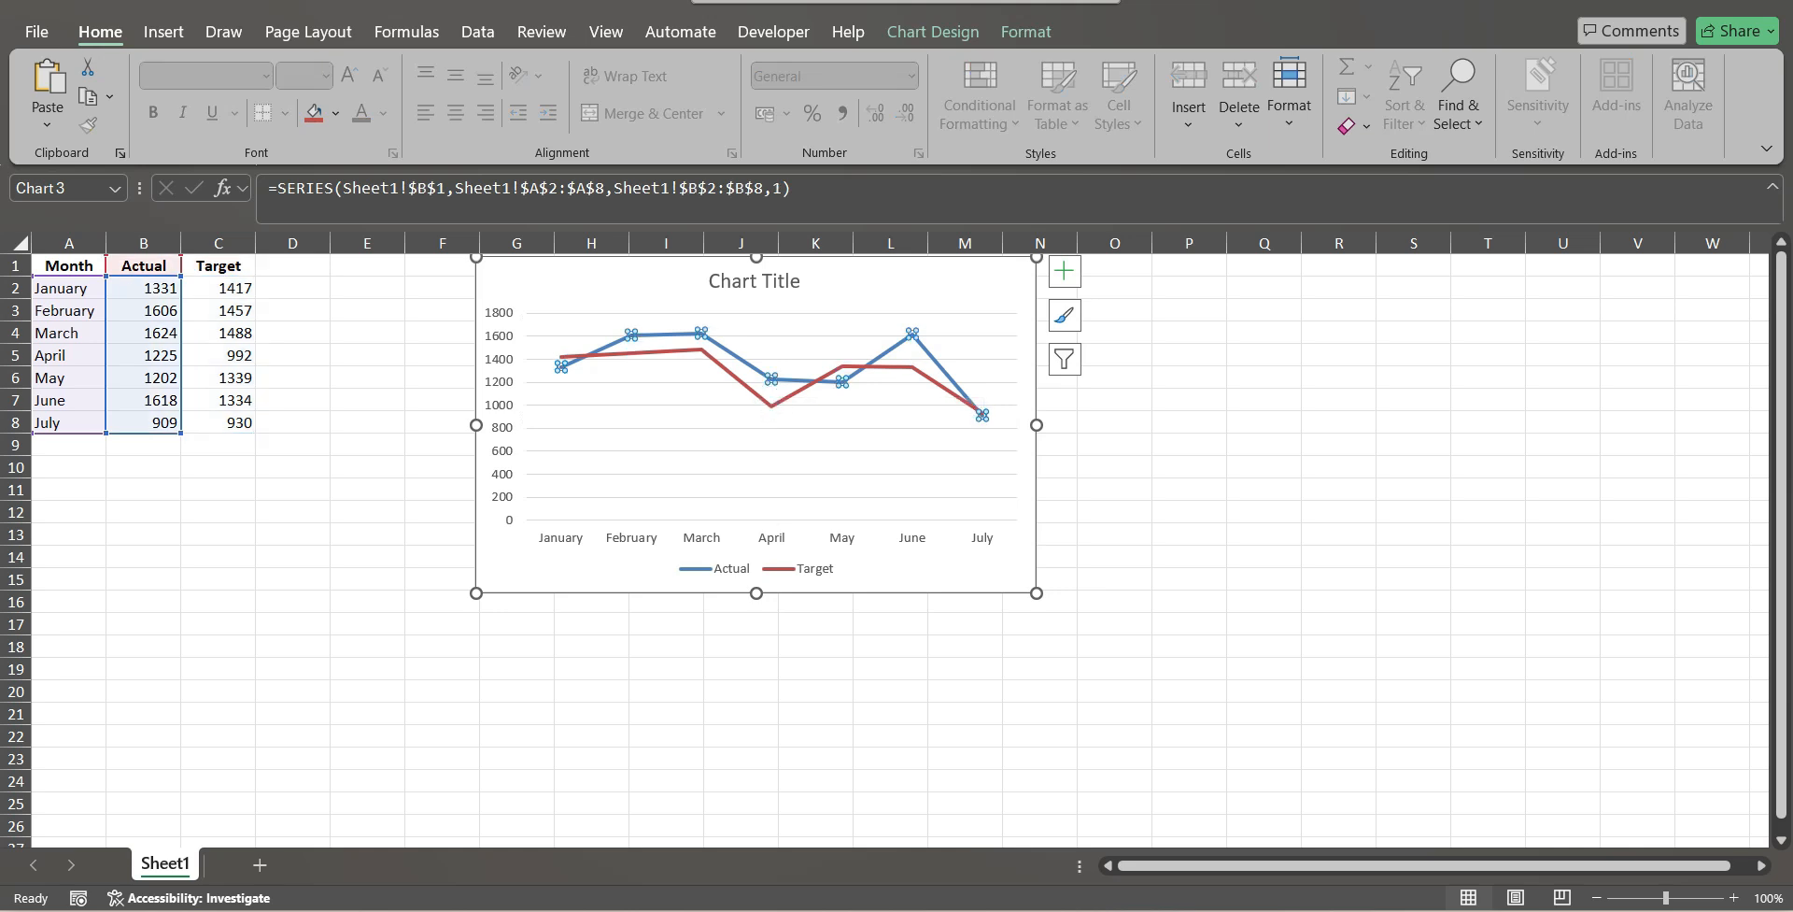
left_click(750, 427)
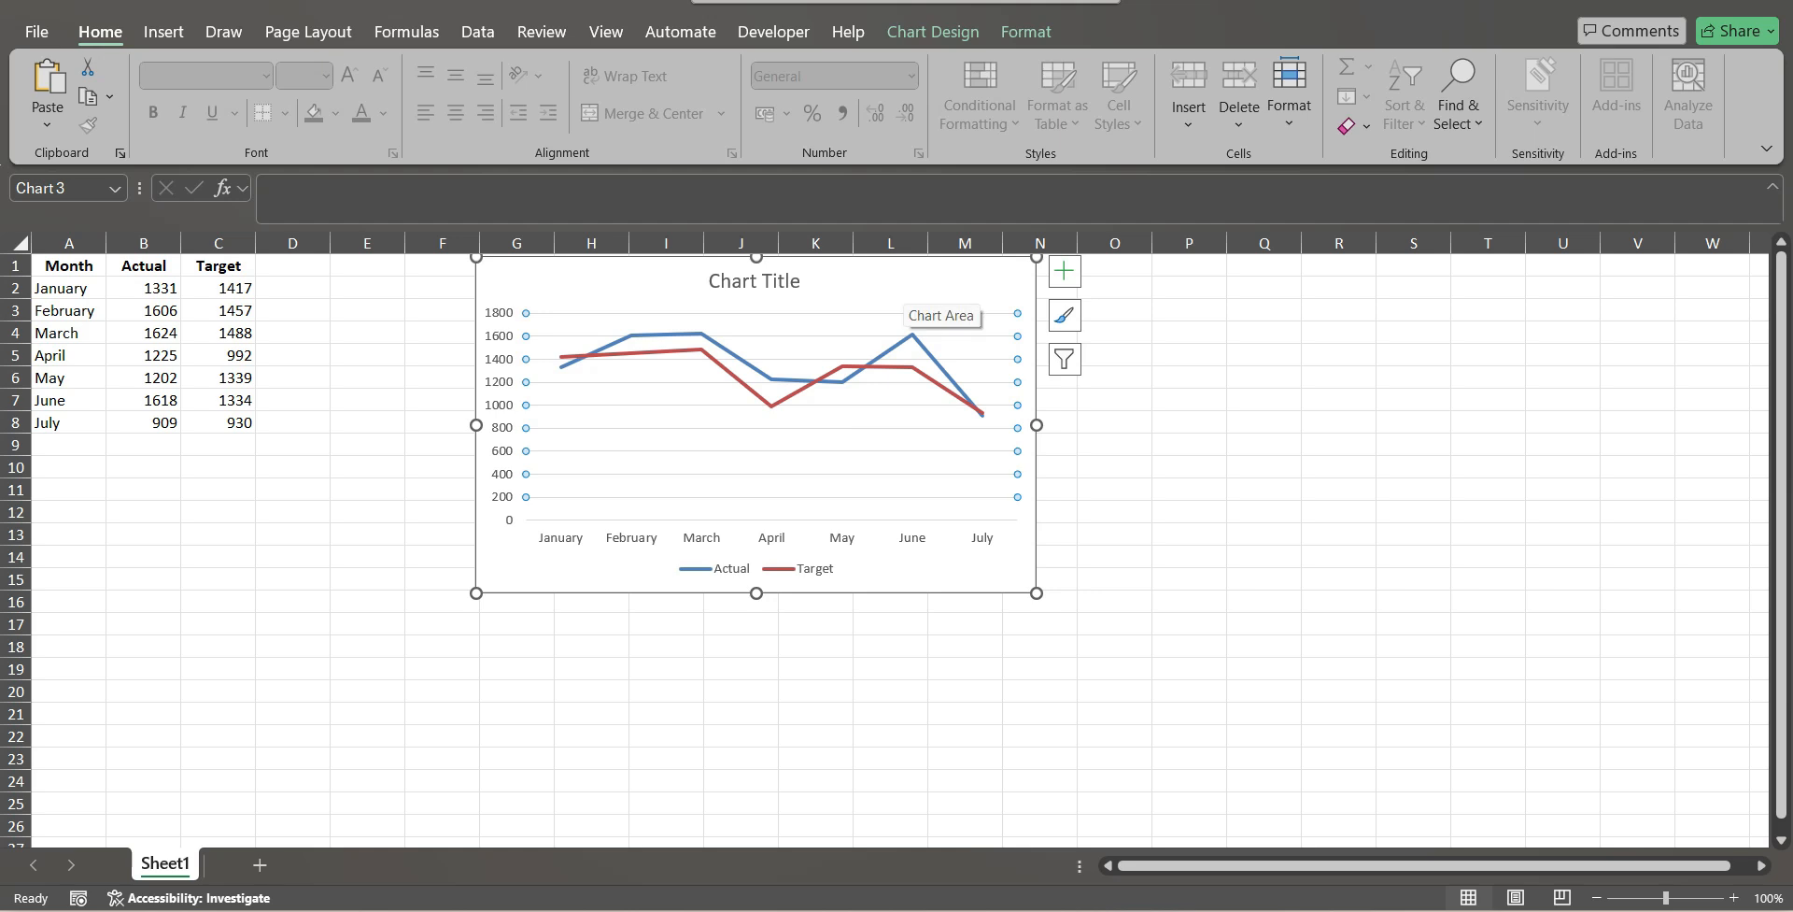
left_click(906, 287)
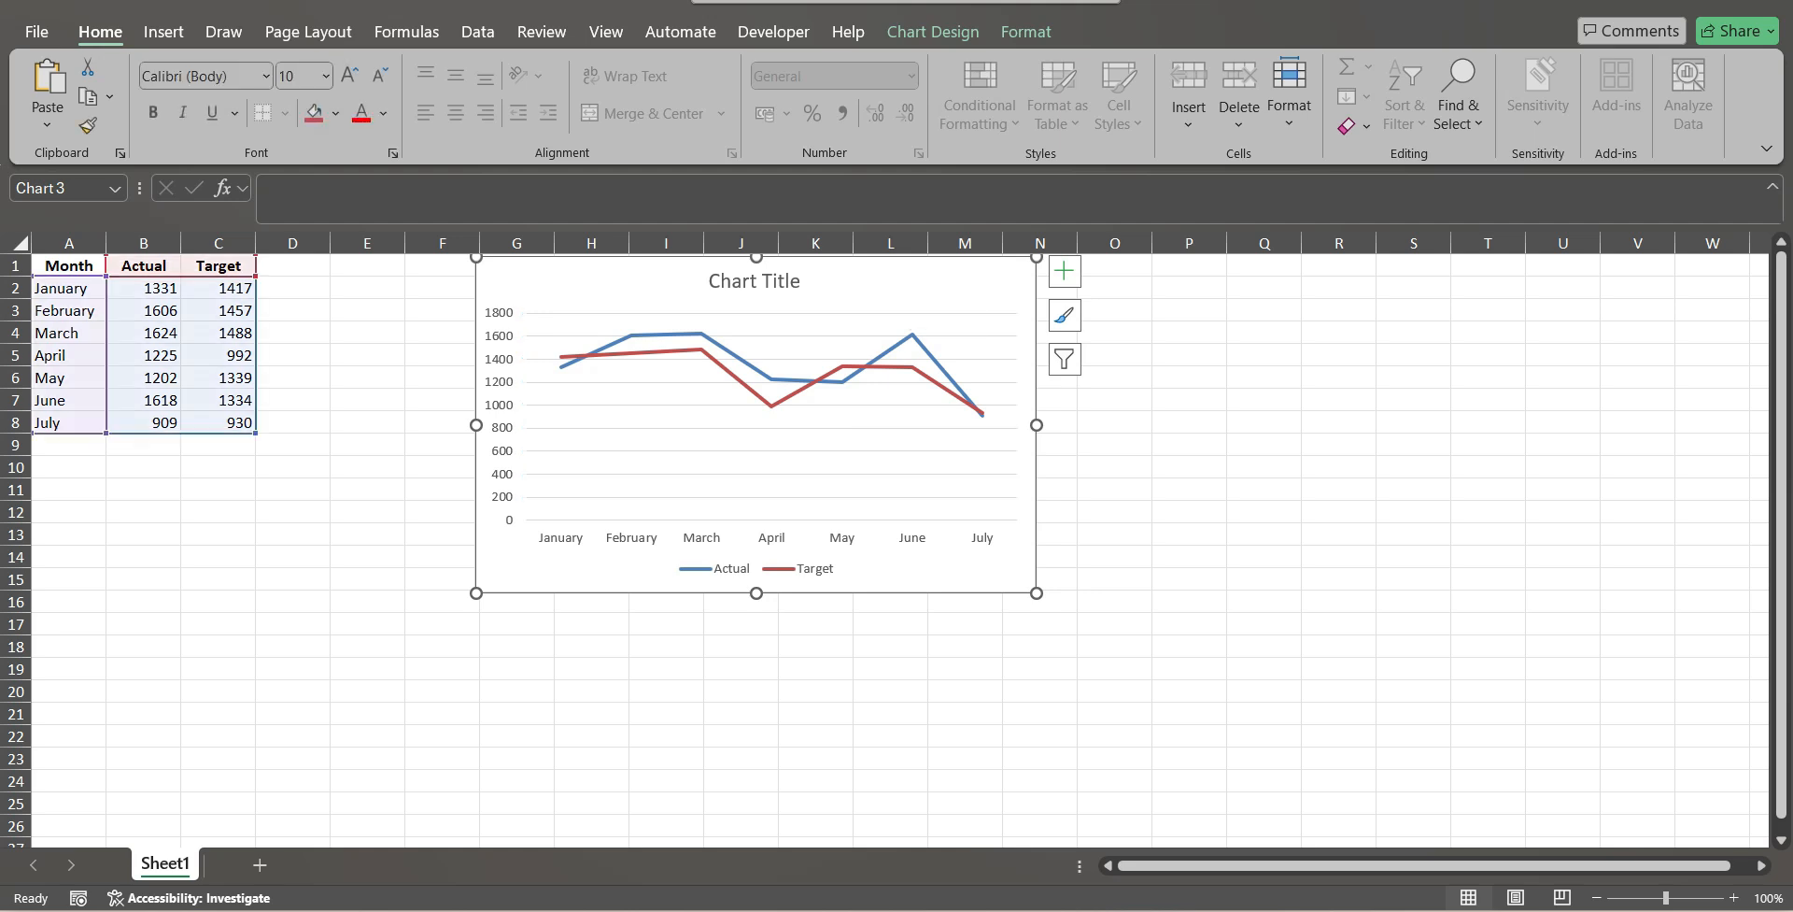
right_click(906, 286)
key("Escape")
Set up a Clustered Column - Line combo for the chart, starting from the Target series' chart type.
left_click(761, 401)
left_click(761, 396)
right_click(761, 396)
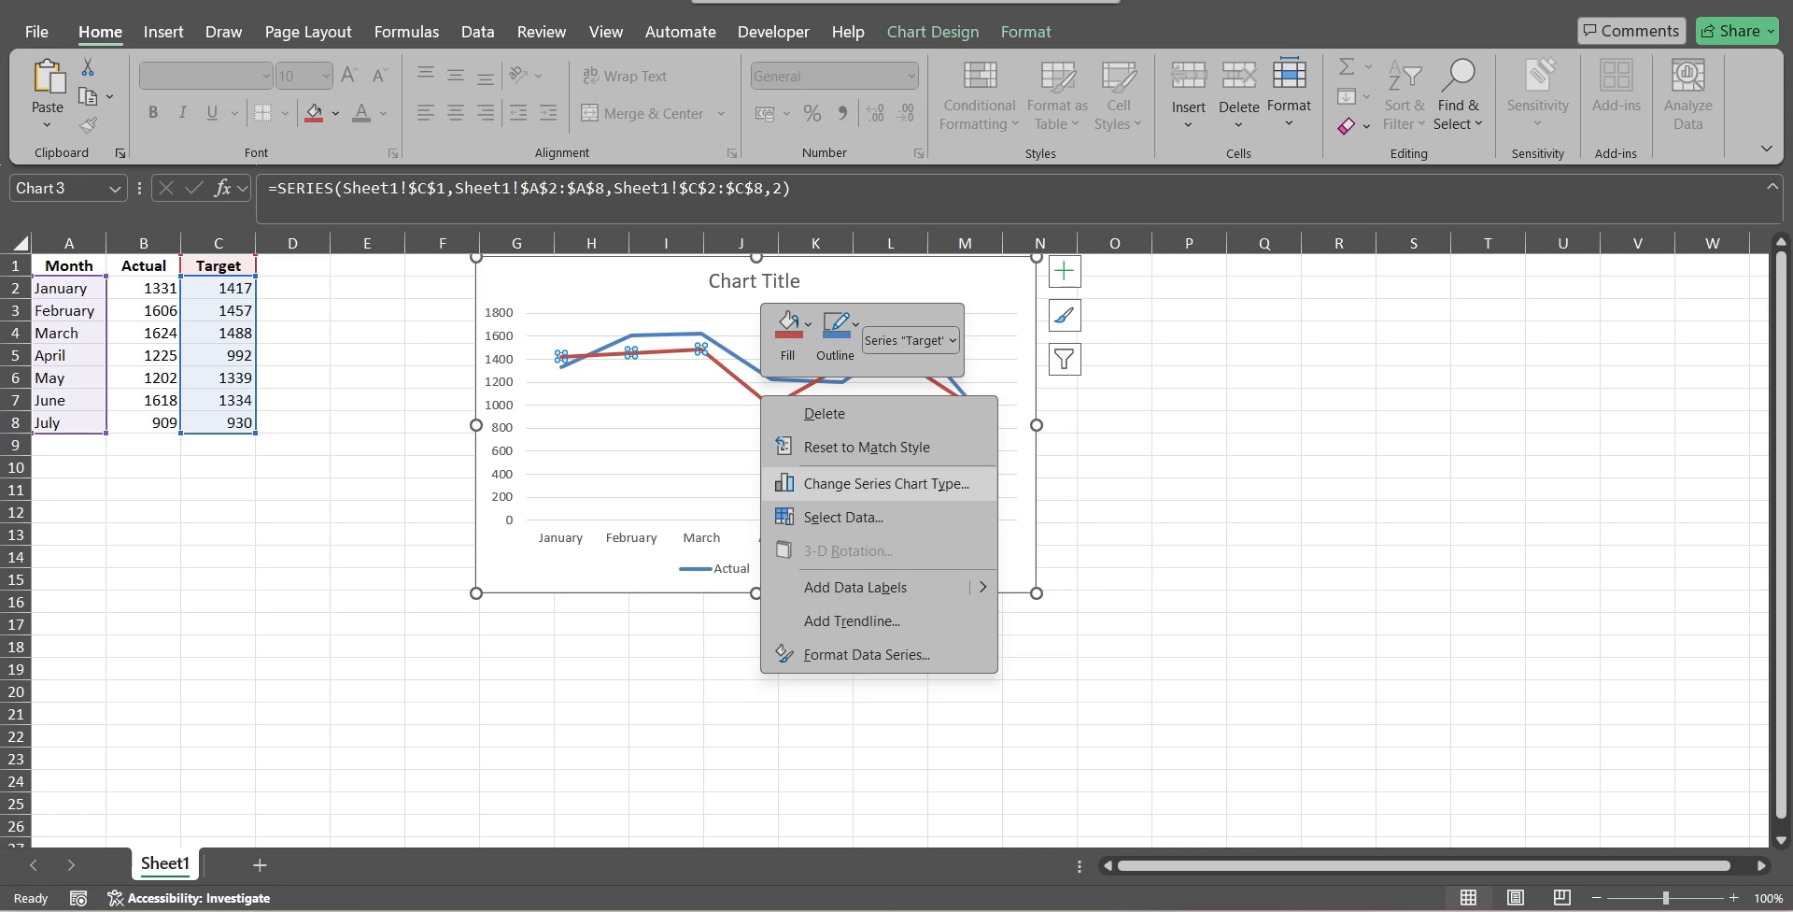
left_click(886, 483)
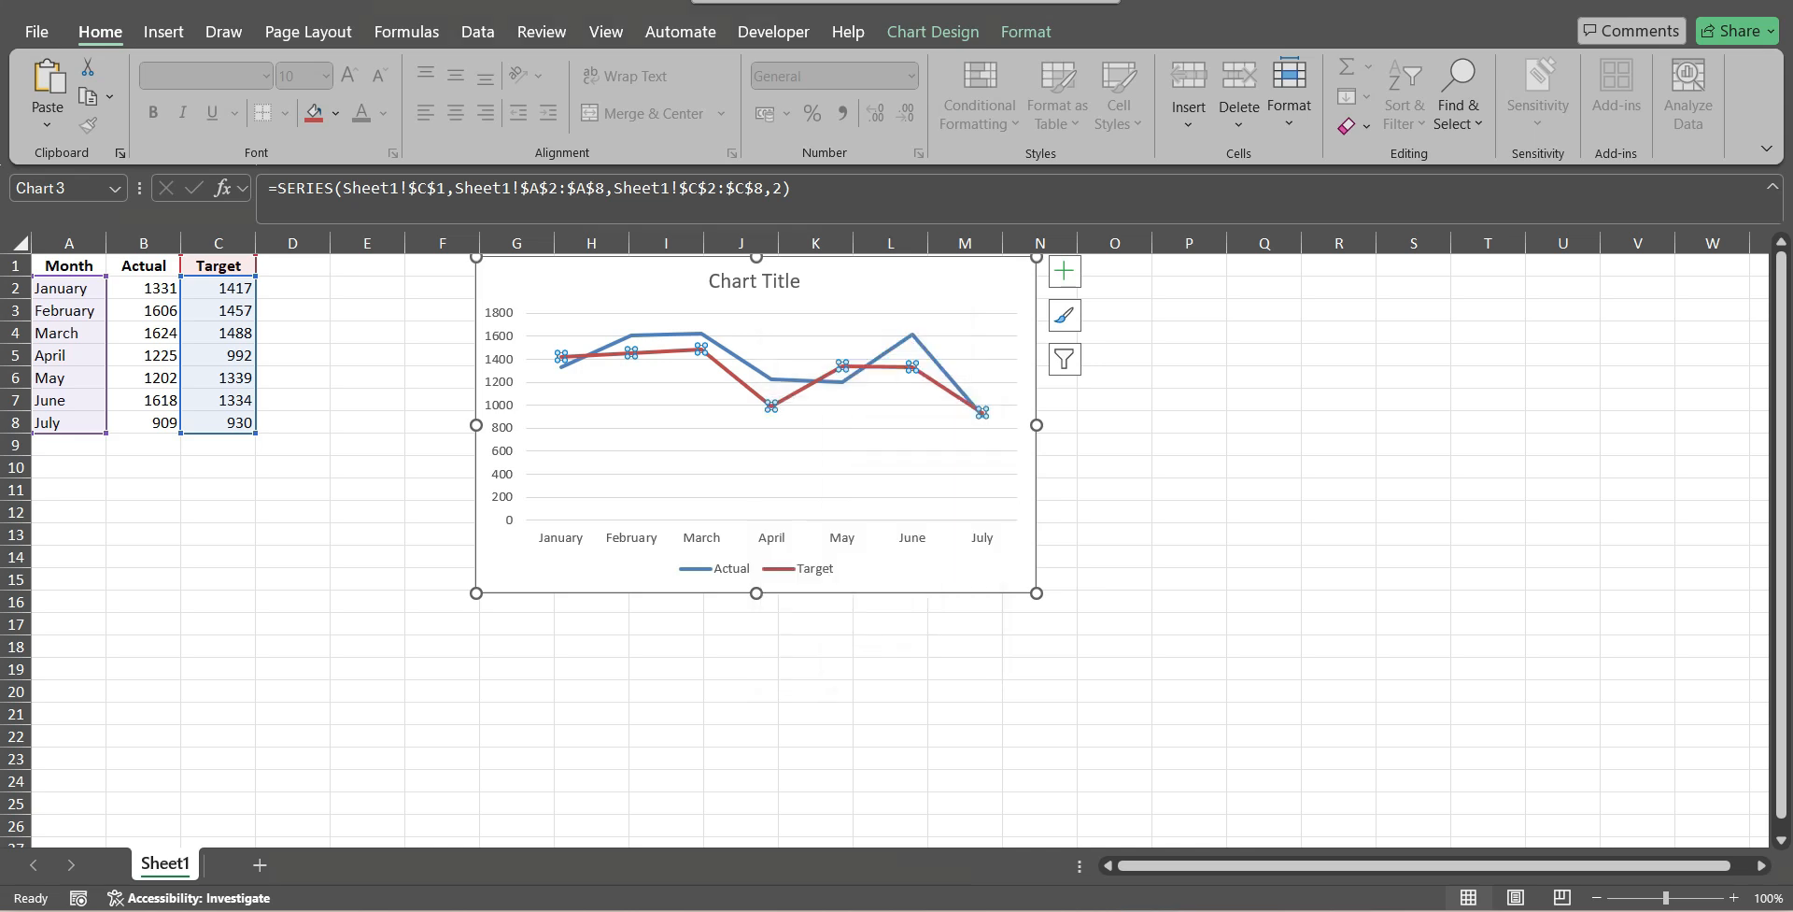
left_click(613, 651)
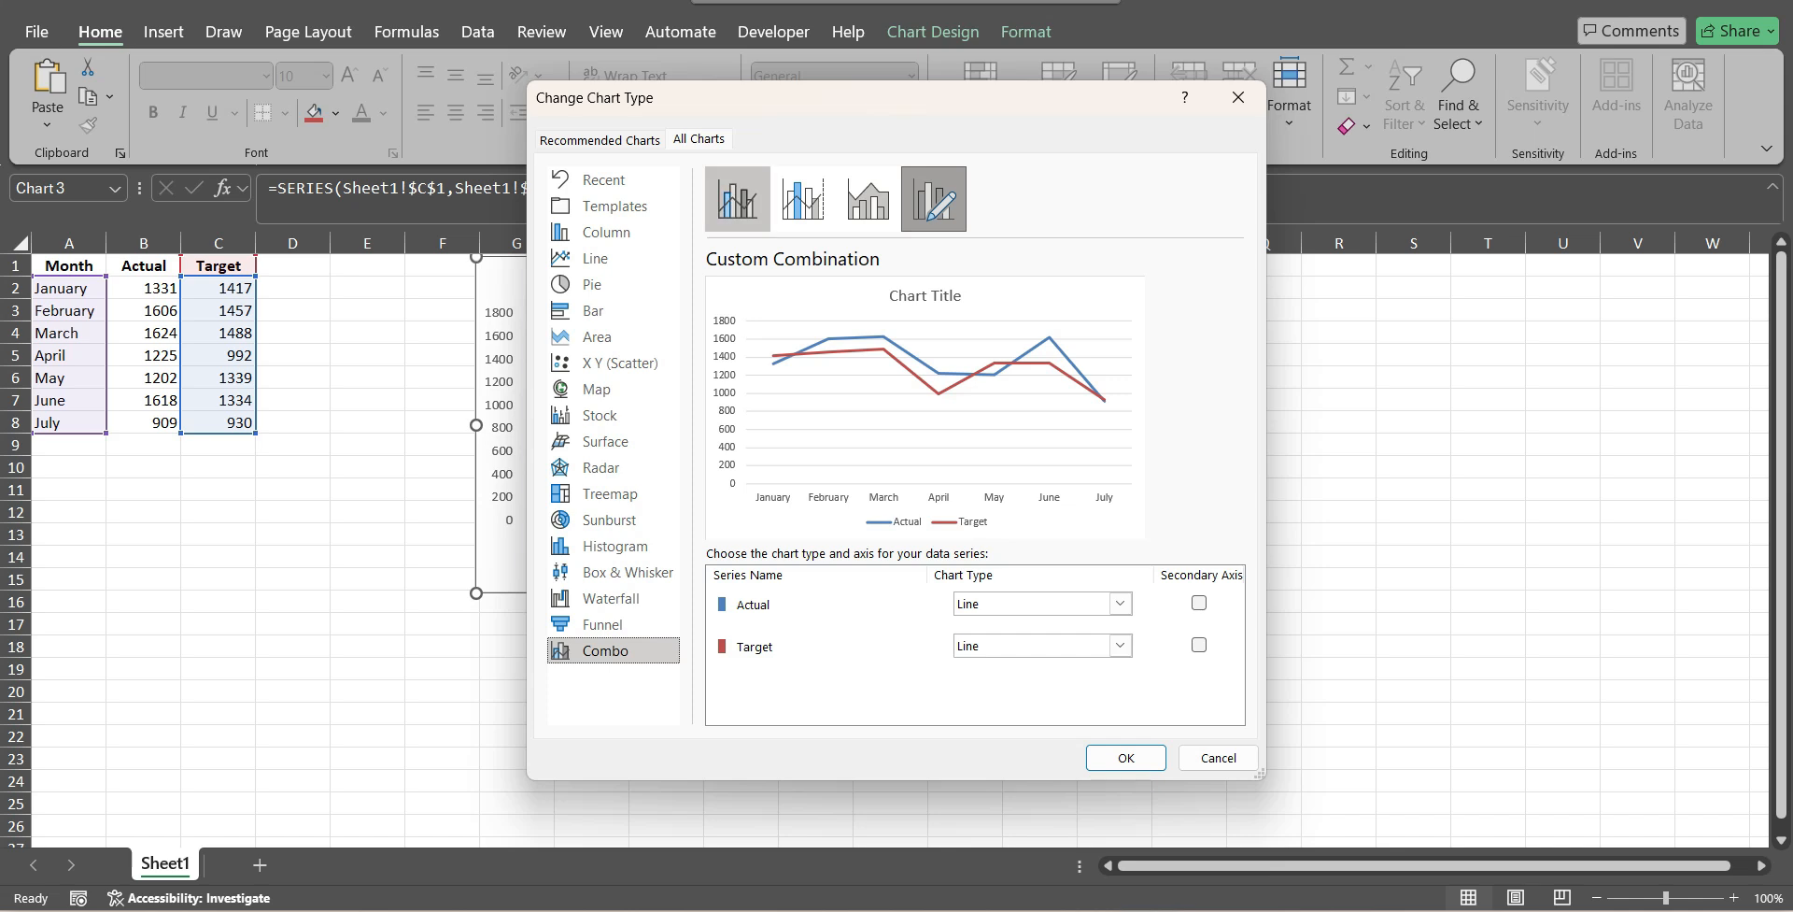
left_click(737, 199)
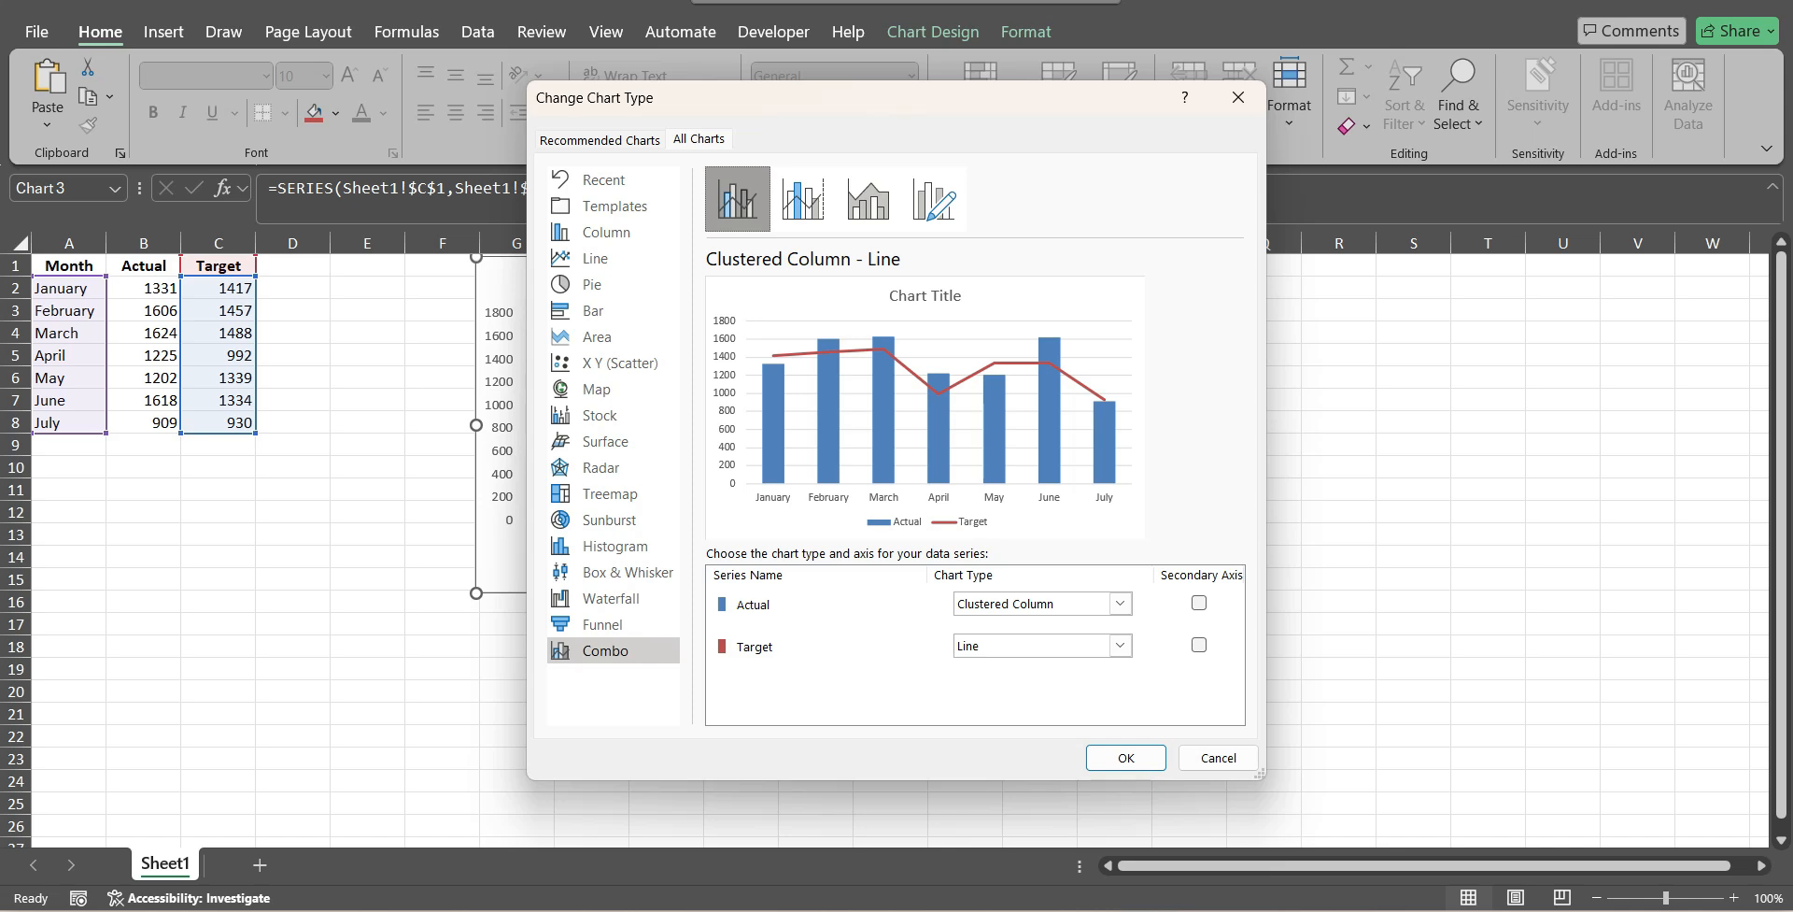
Review the chart types offered for each series, keep Actual as Clustered Column and Target as Line, and apply the combo chart.
left_click(1121, 603)
left_click(1121, 604)
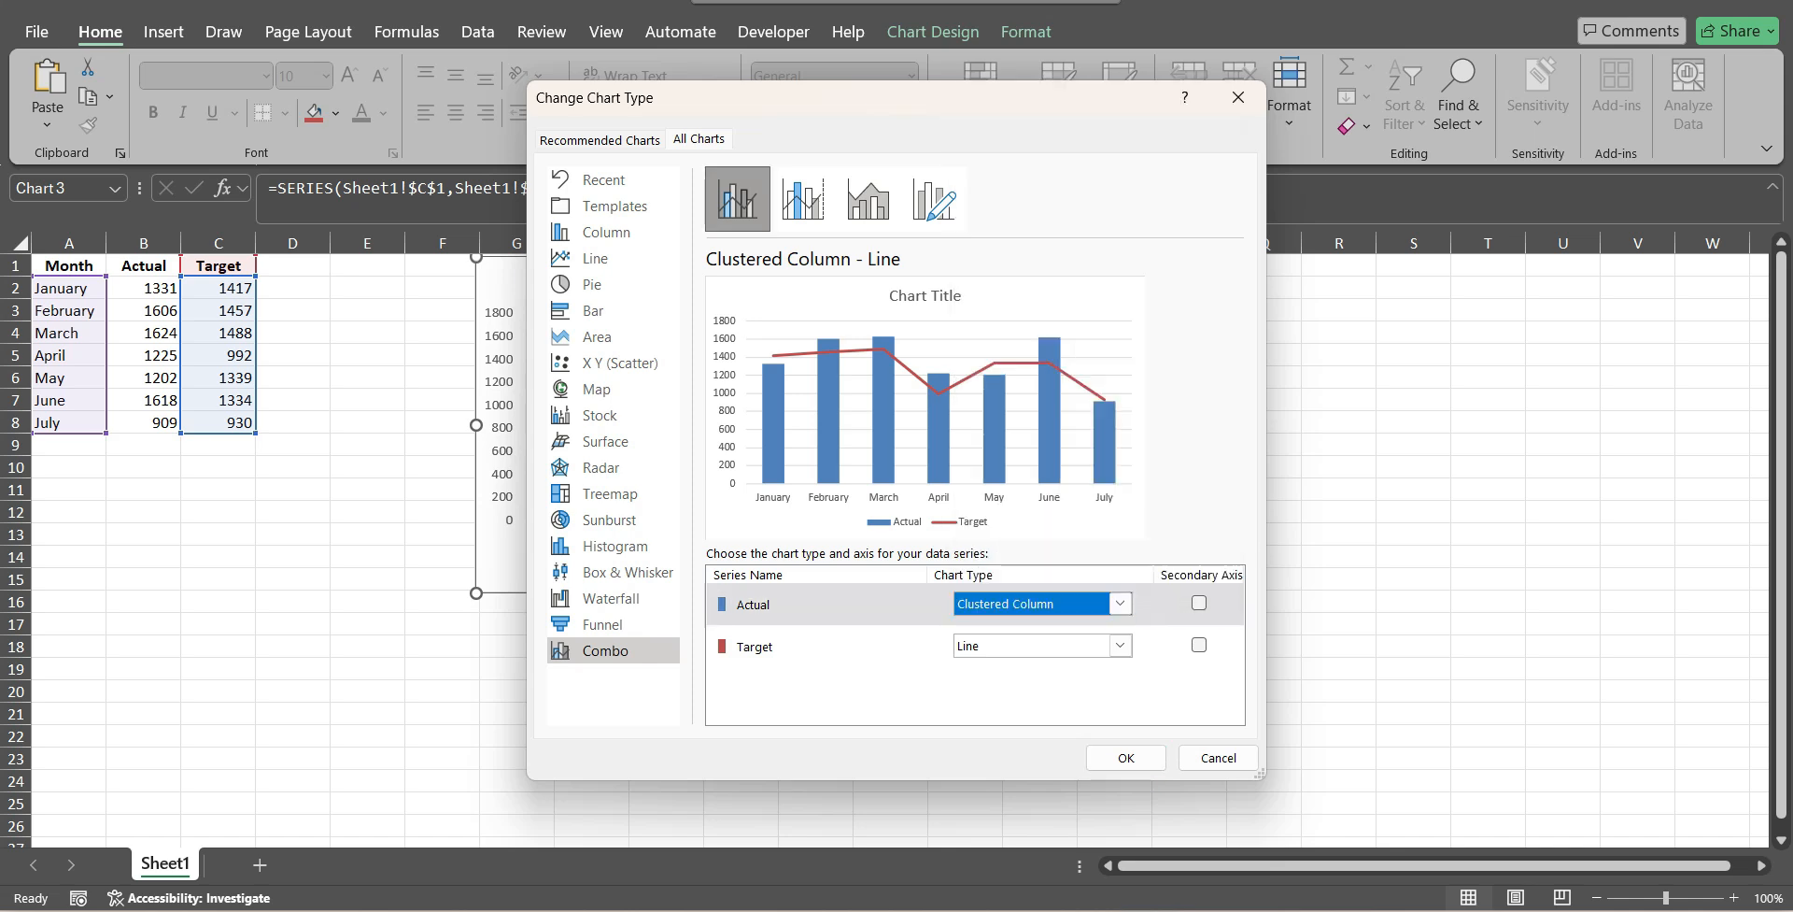
left_click(1121, 645)
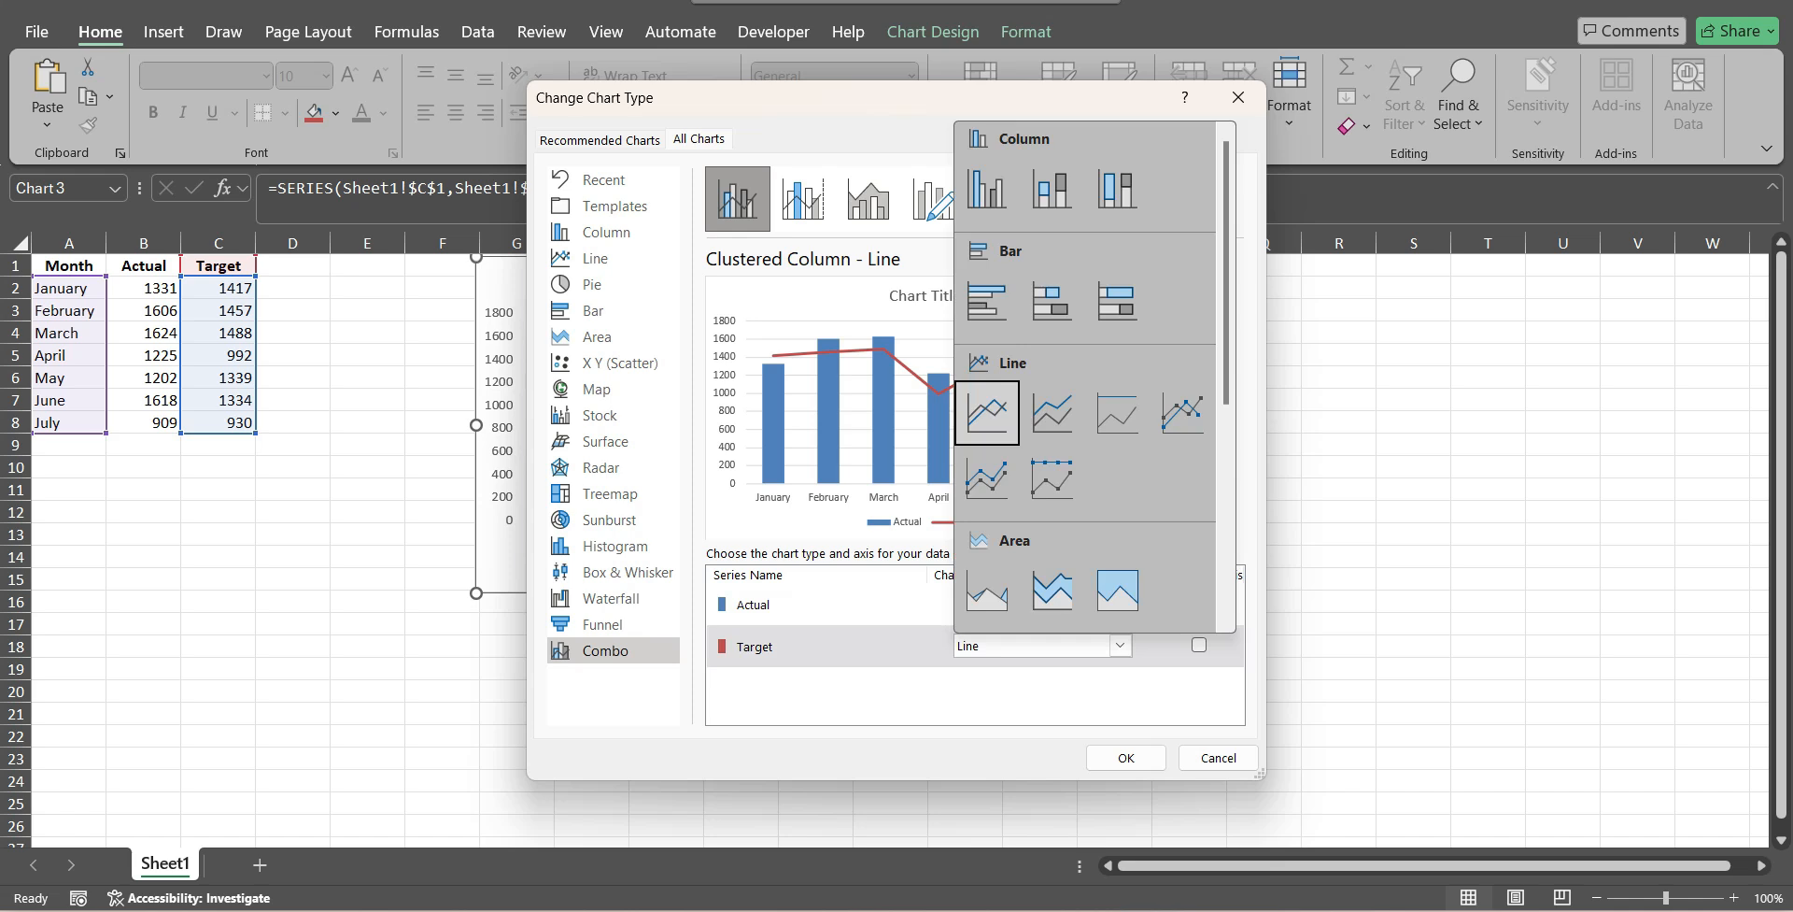
left_click(1121, 646)
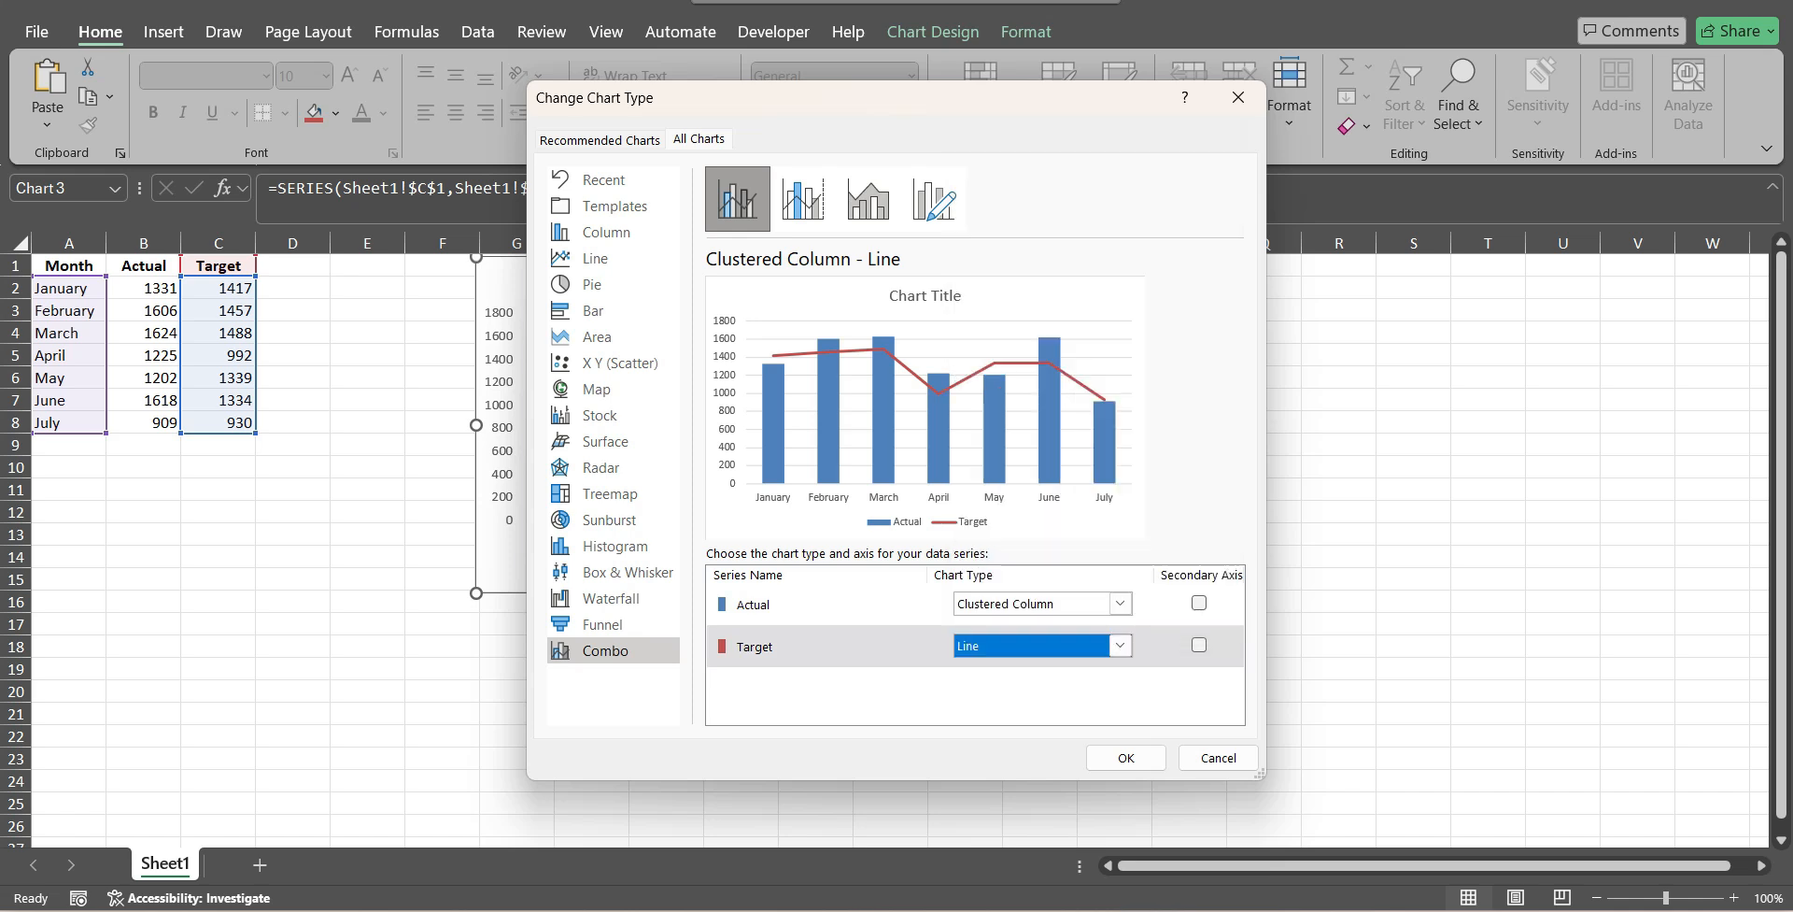
left_click(1121, 603)
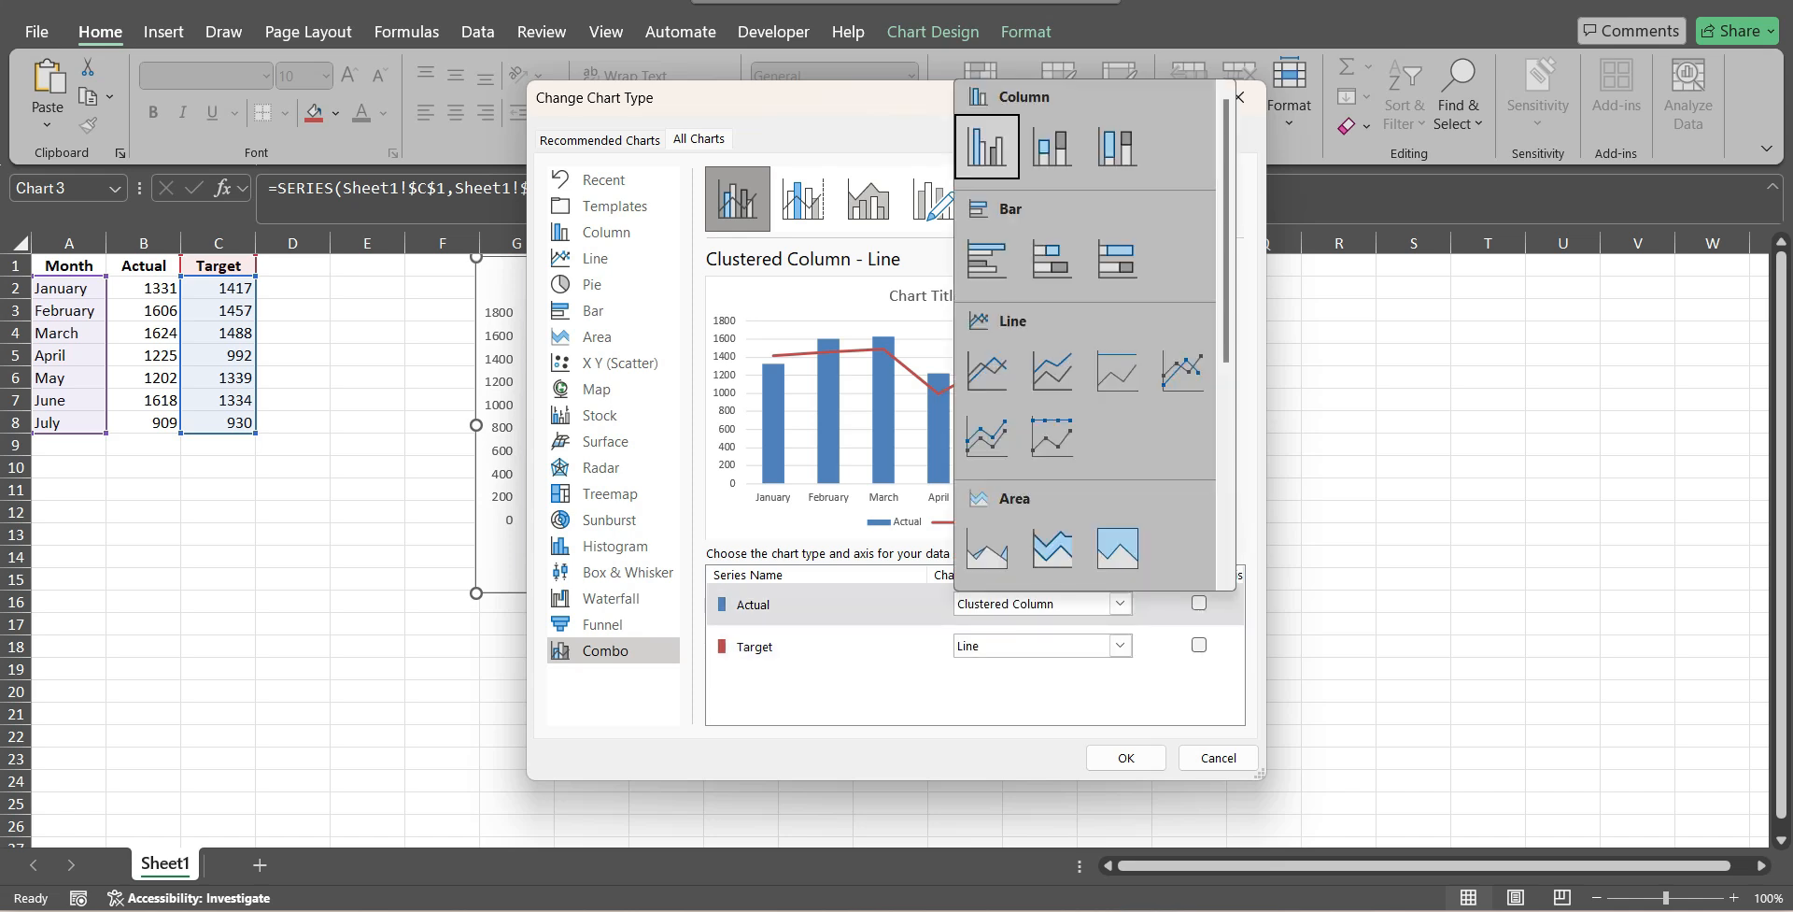
left_click(859, 647)
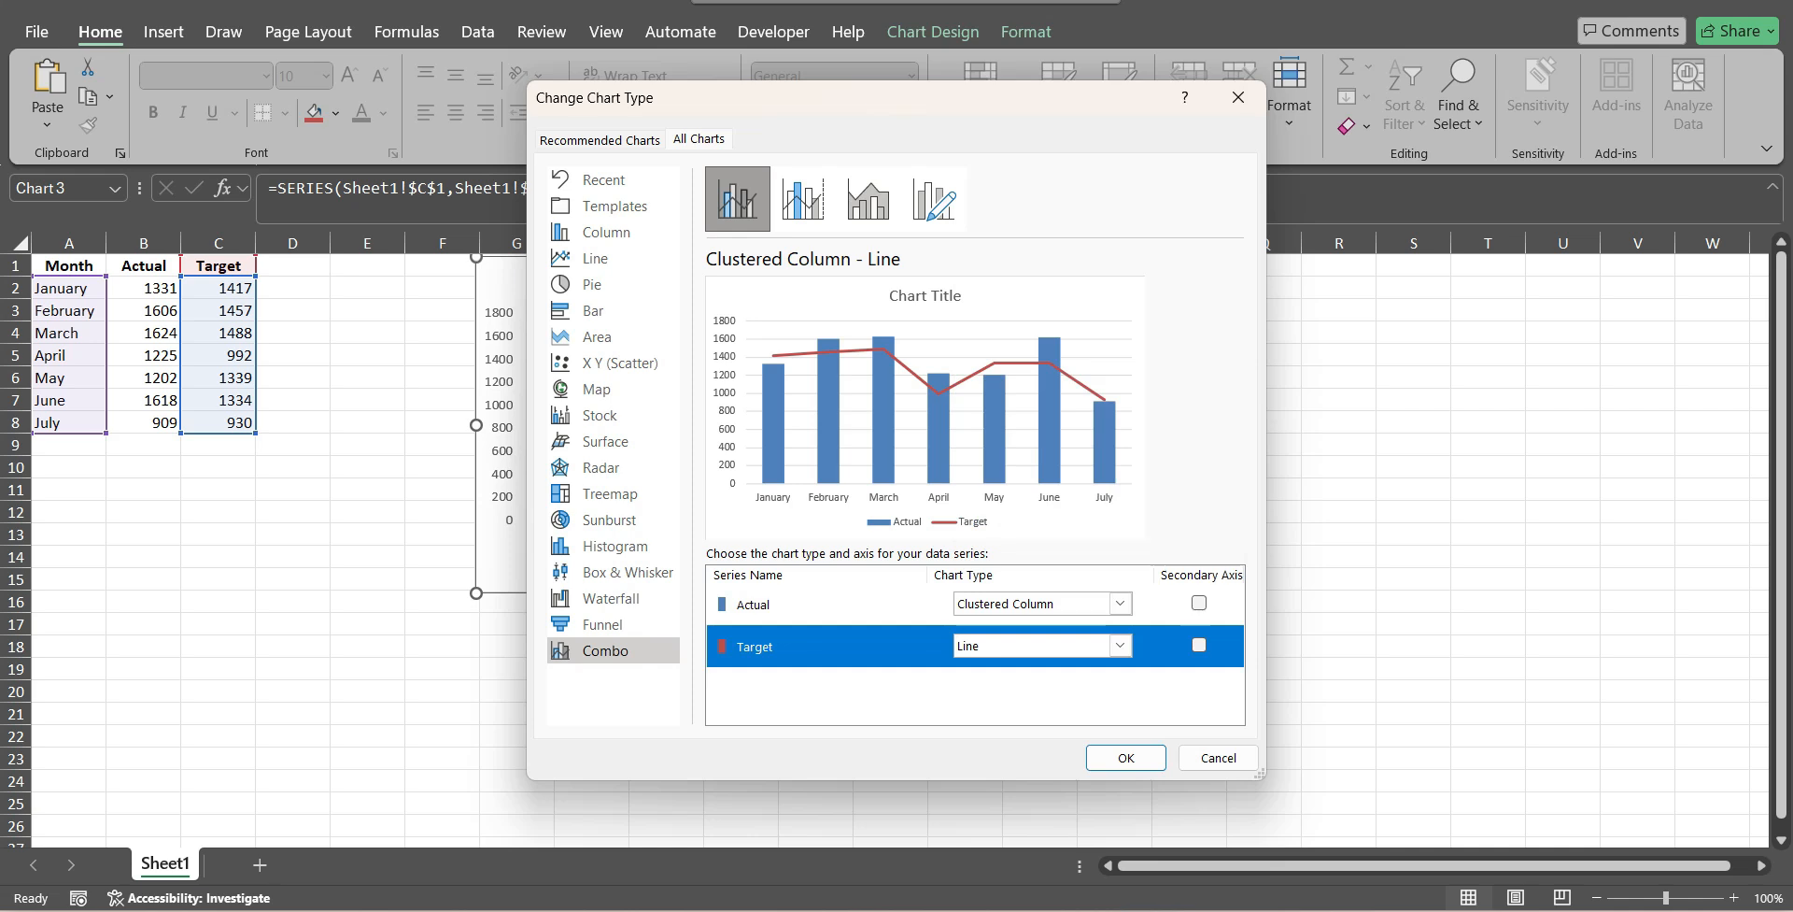
left_click(1120, 603)
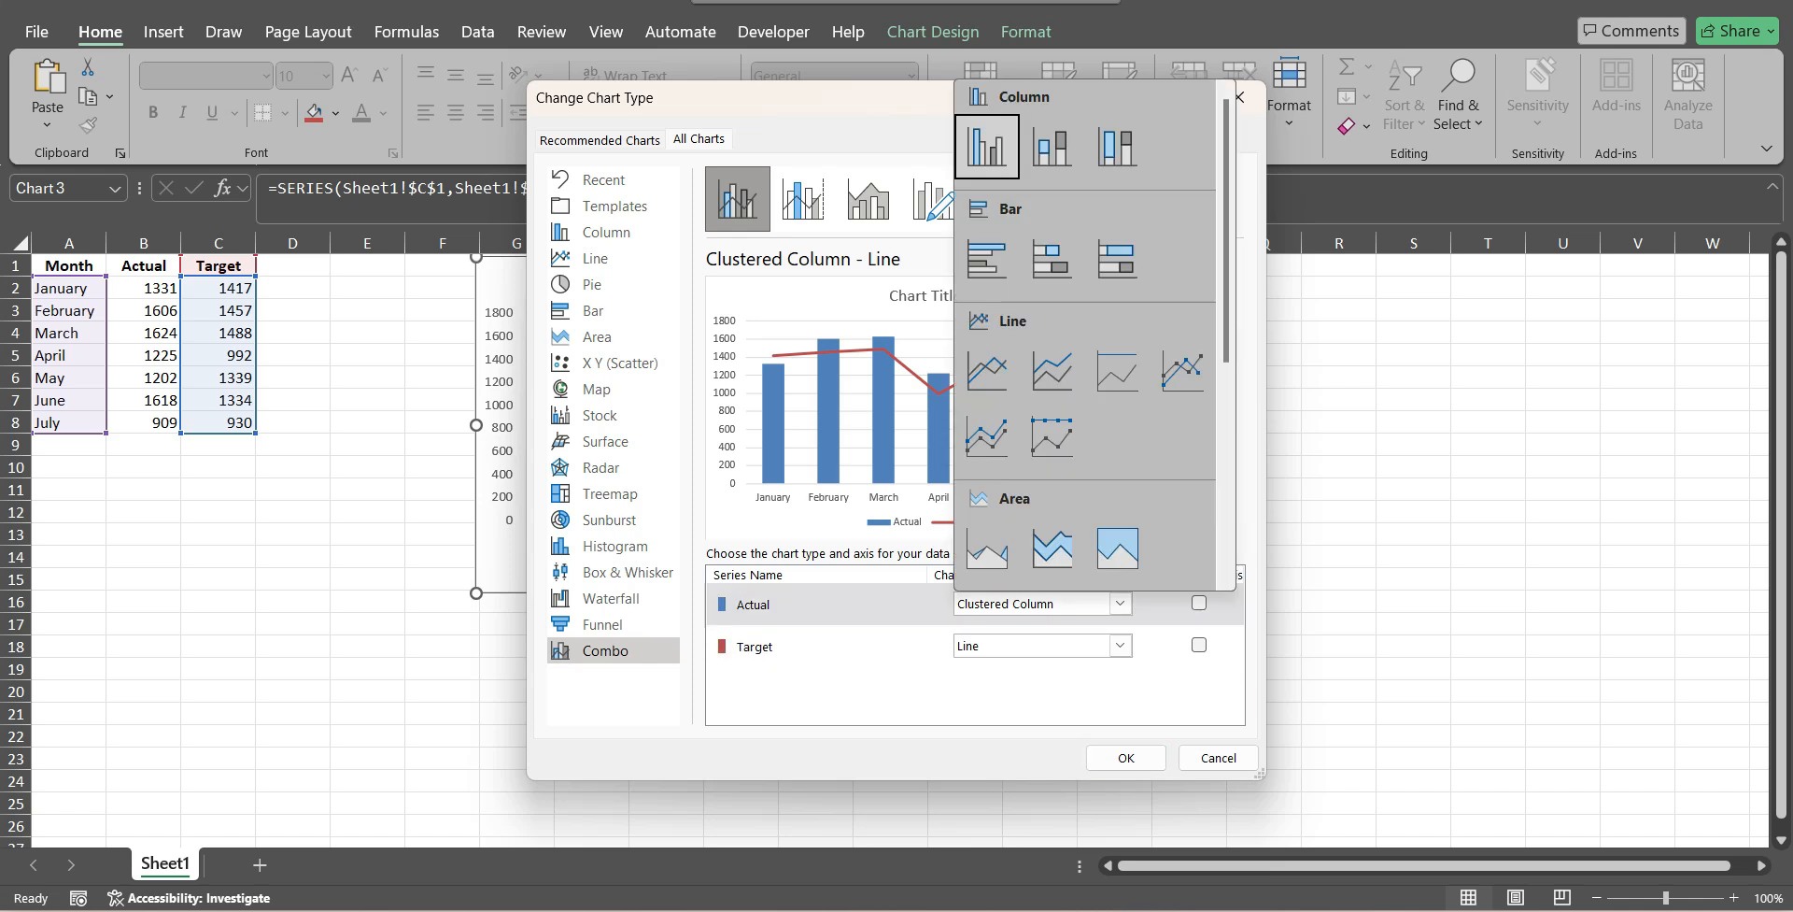
left_click(1121, 603)
left_click(1126, 758)
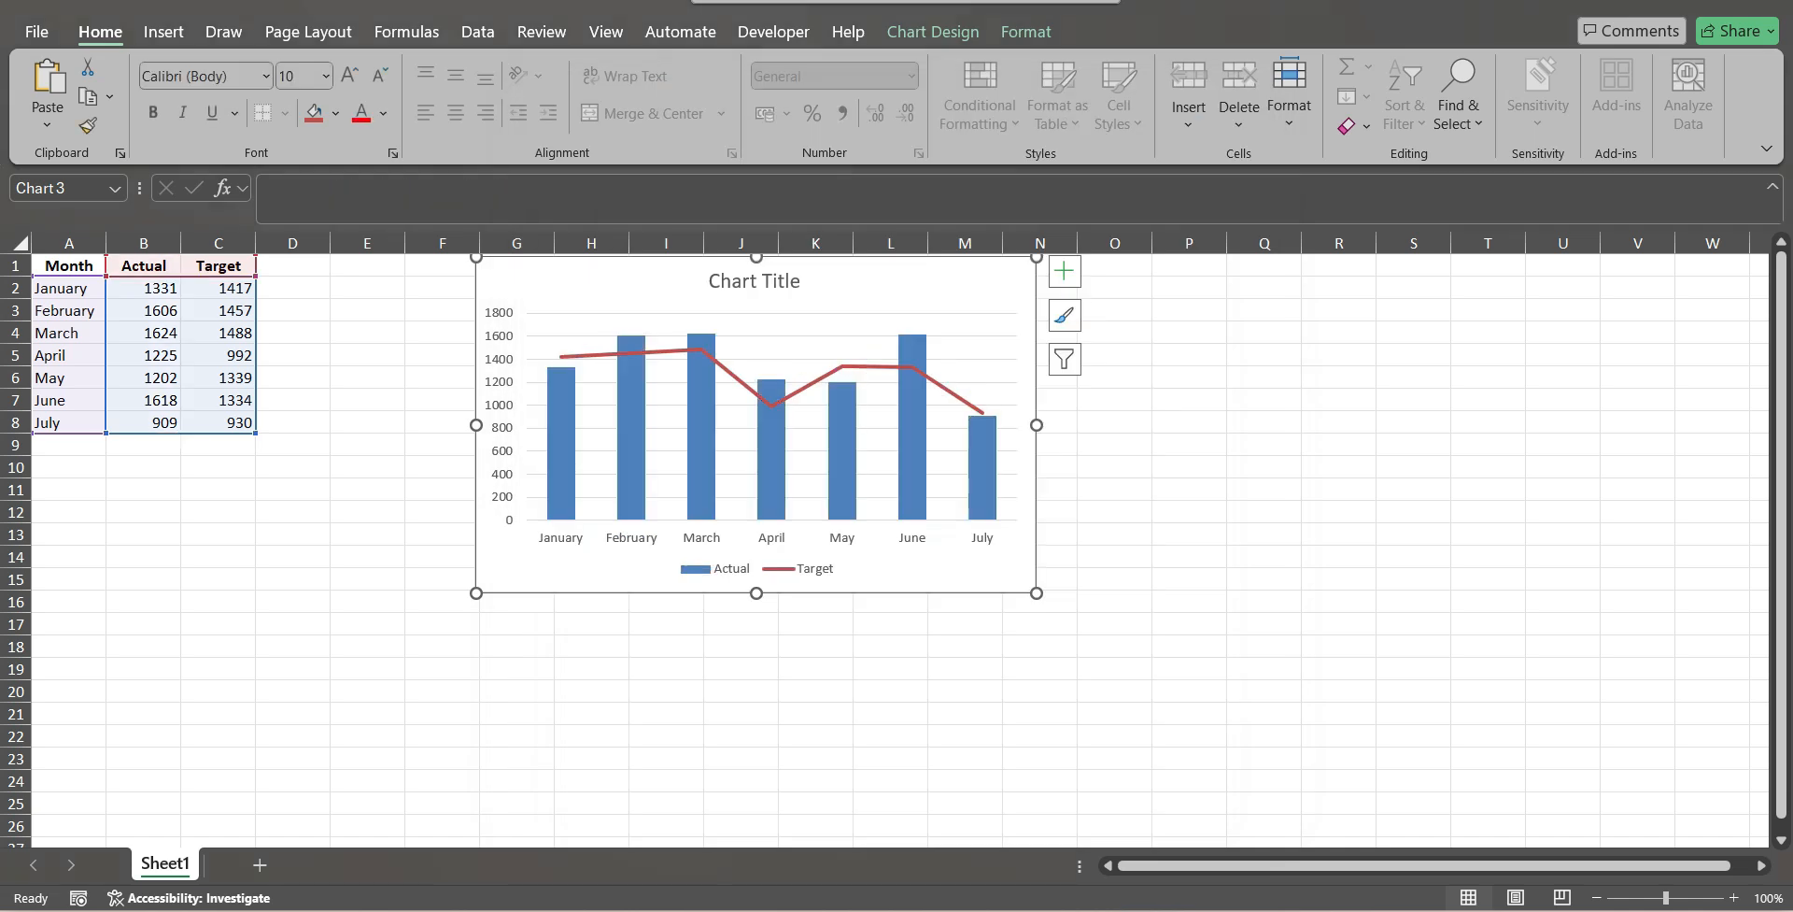
Move the combo chart a few rows down and compare the Actual columns with the Target line month by month.
left_click(1264, 556)
left_click_drag(897, 283, 884, 368)
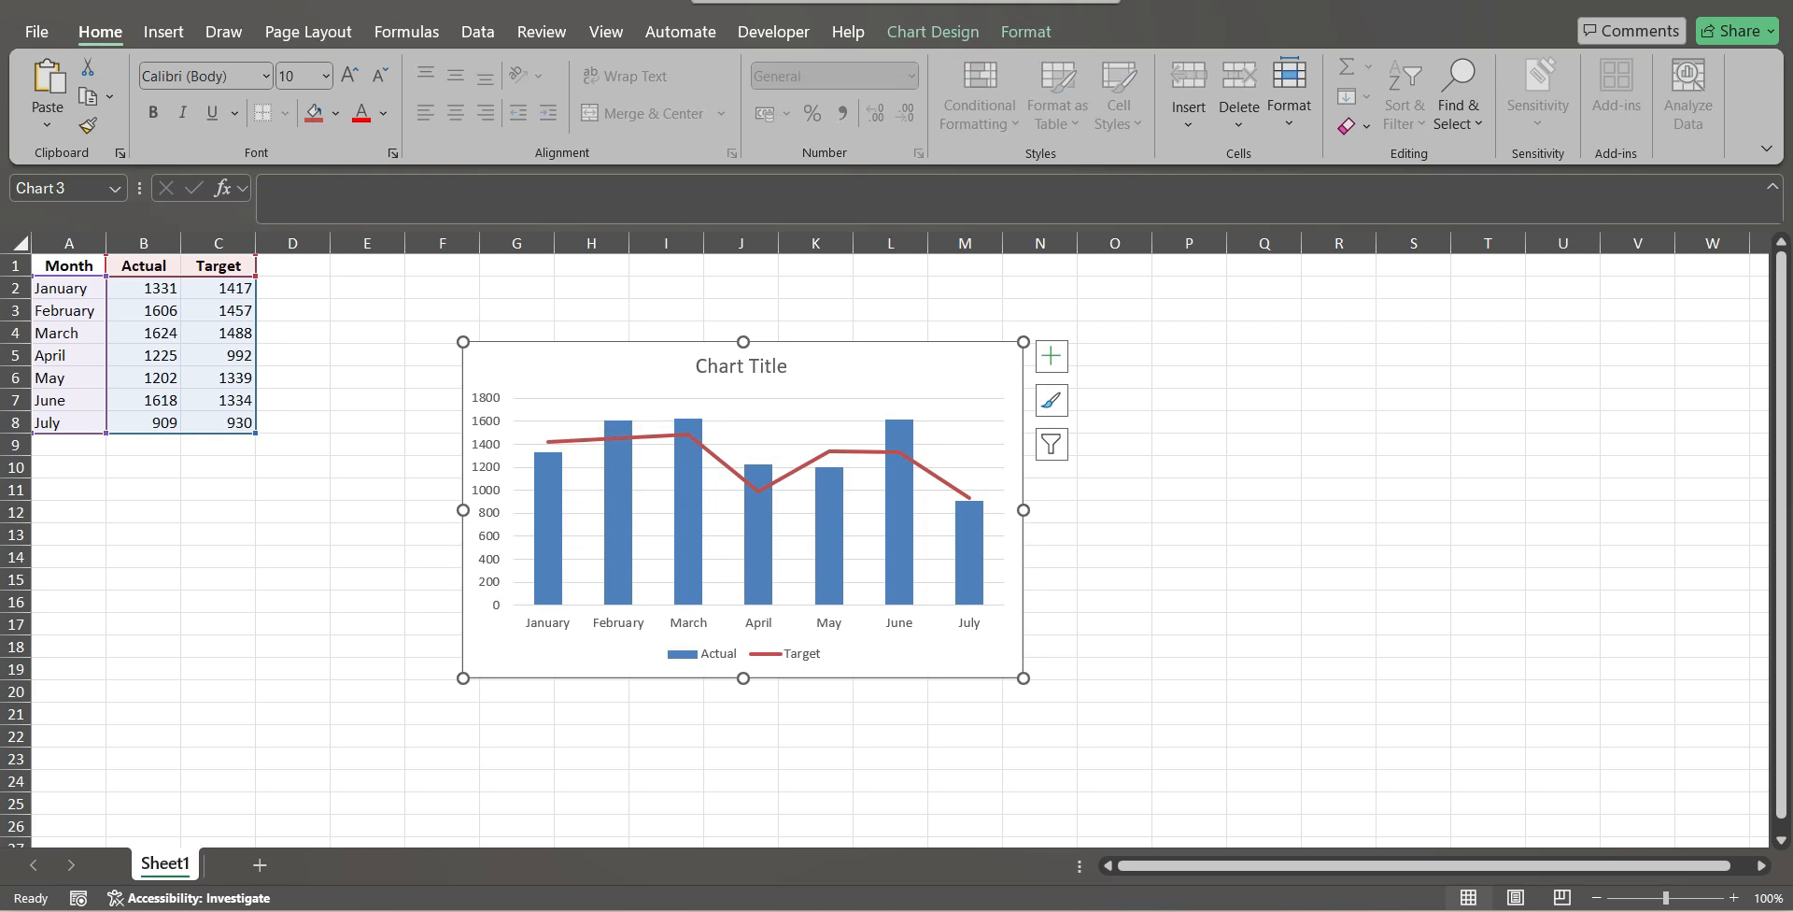
left_click(548, 504)
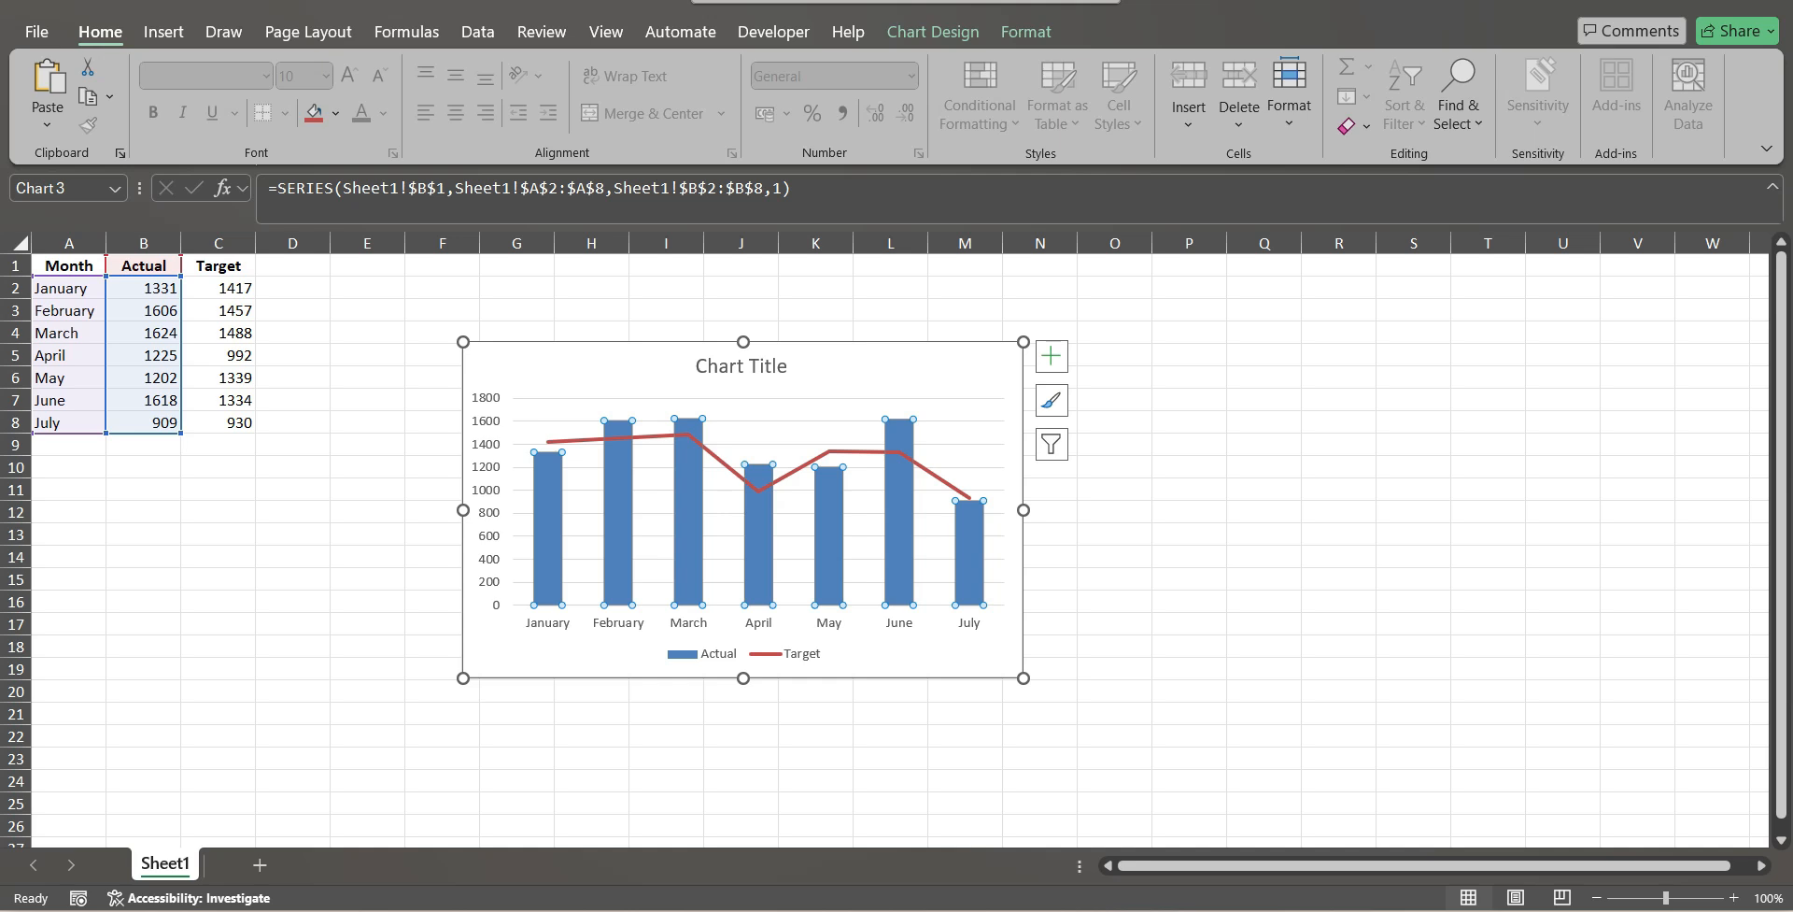
left_click(583, 440)
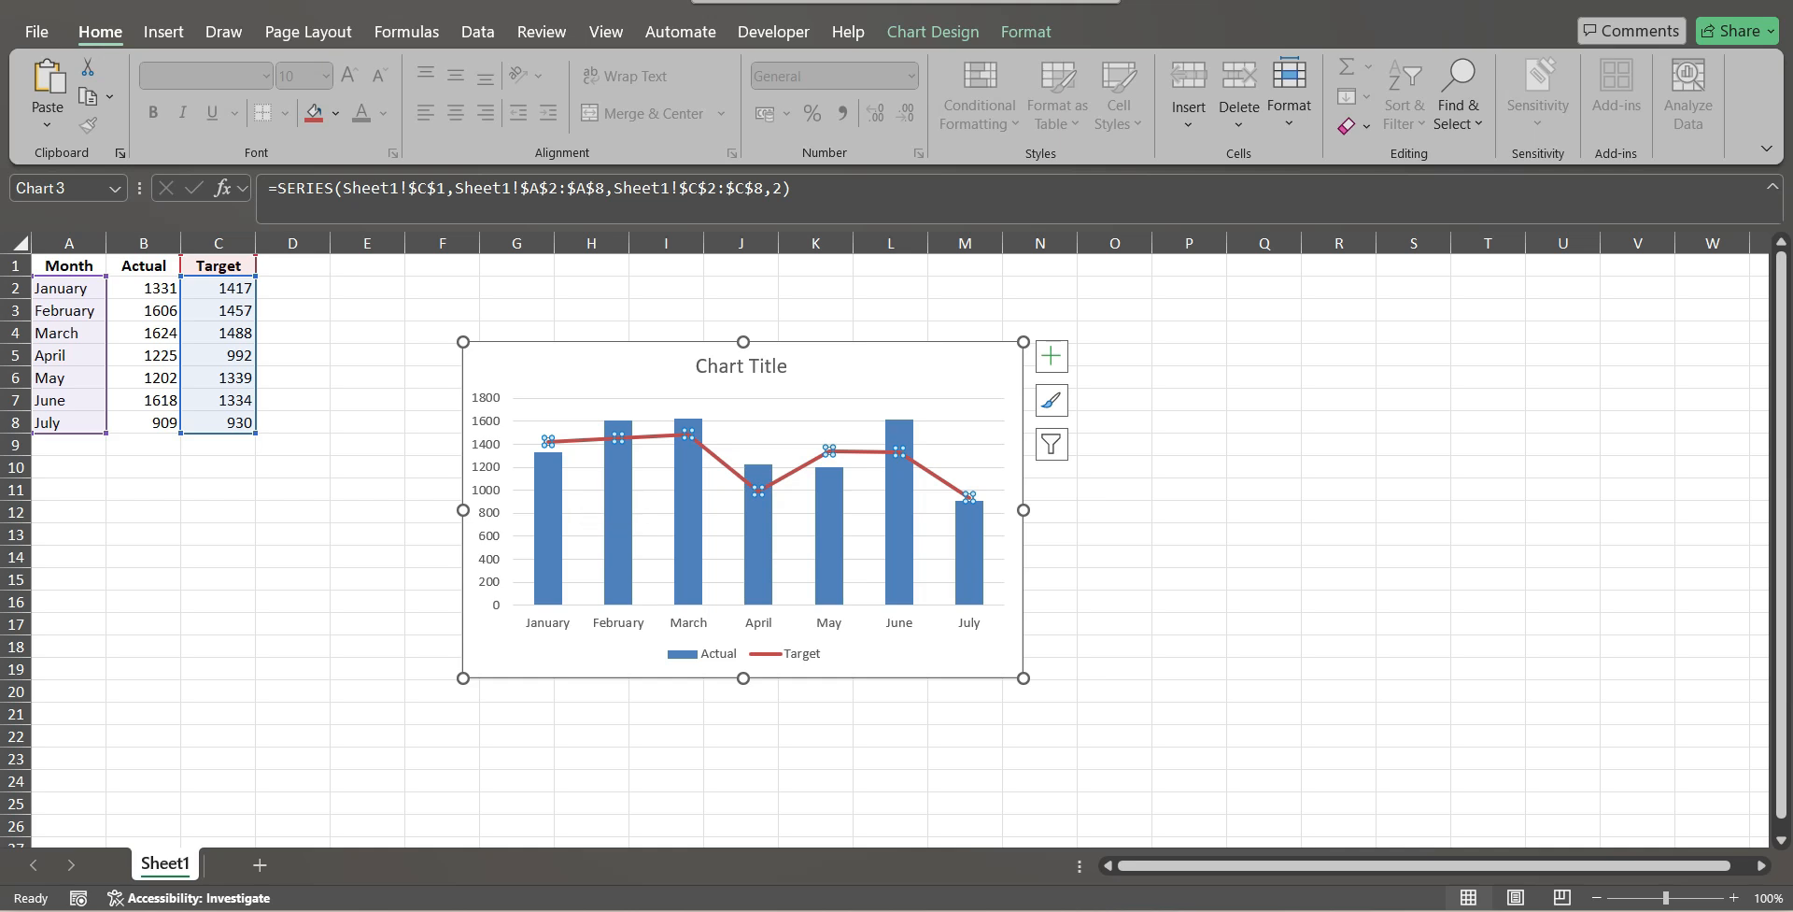
left_click(583, 523)
left_click(617, 523)
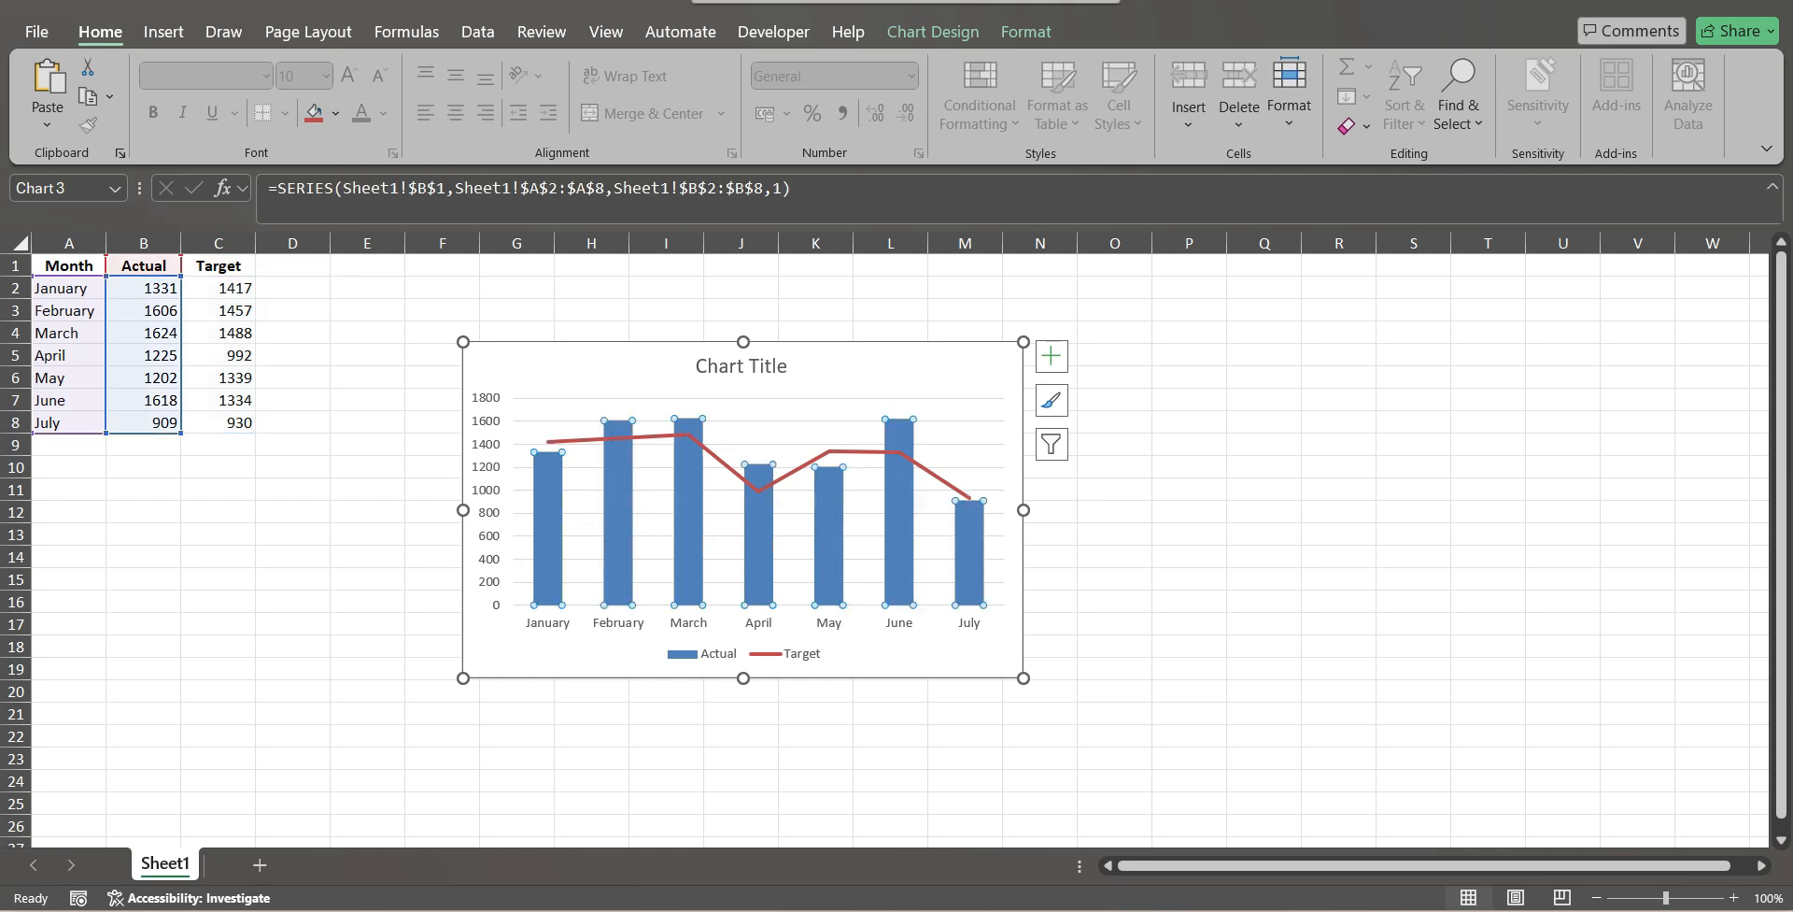
left_click(584, 523)
left_click(828, 536)
left_click(969, 553)
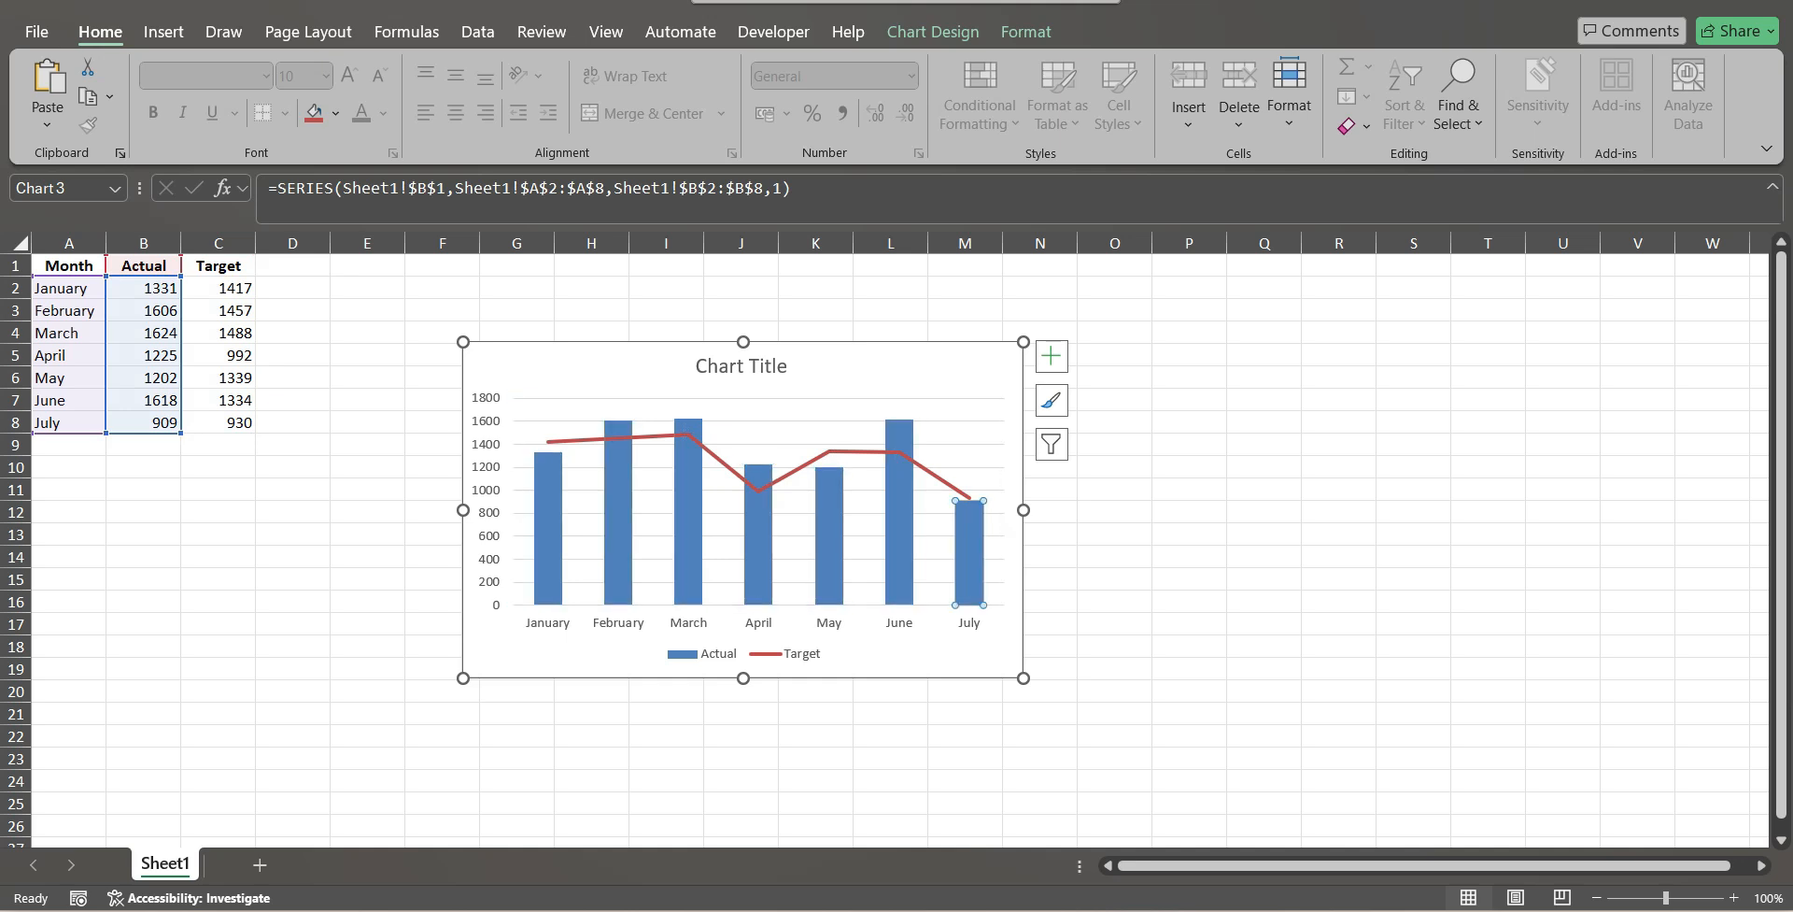
left_click(545, 478)
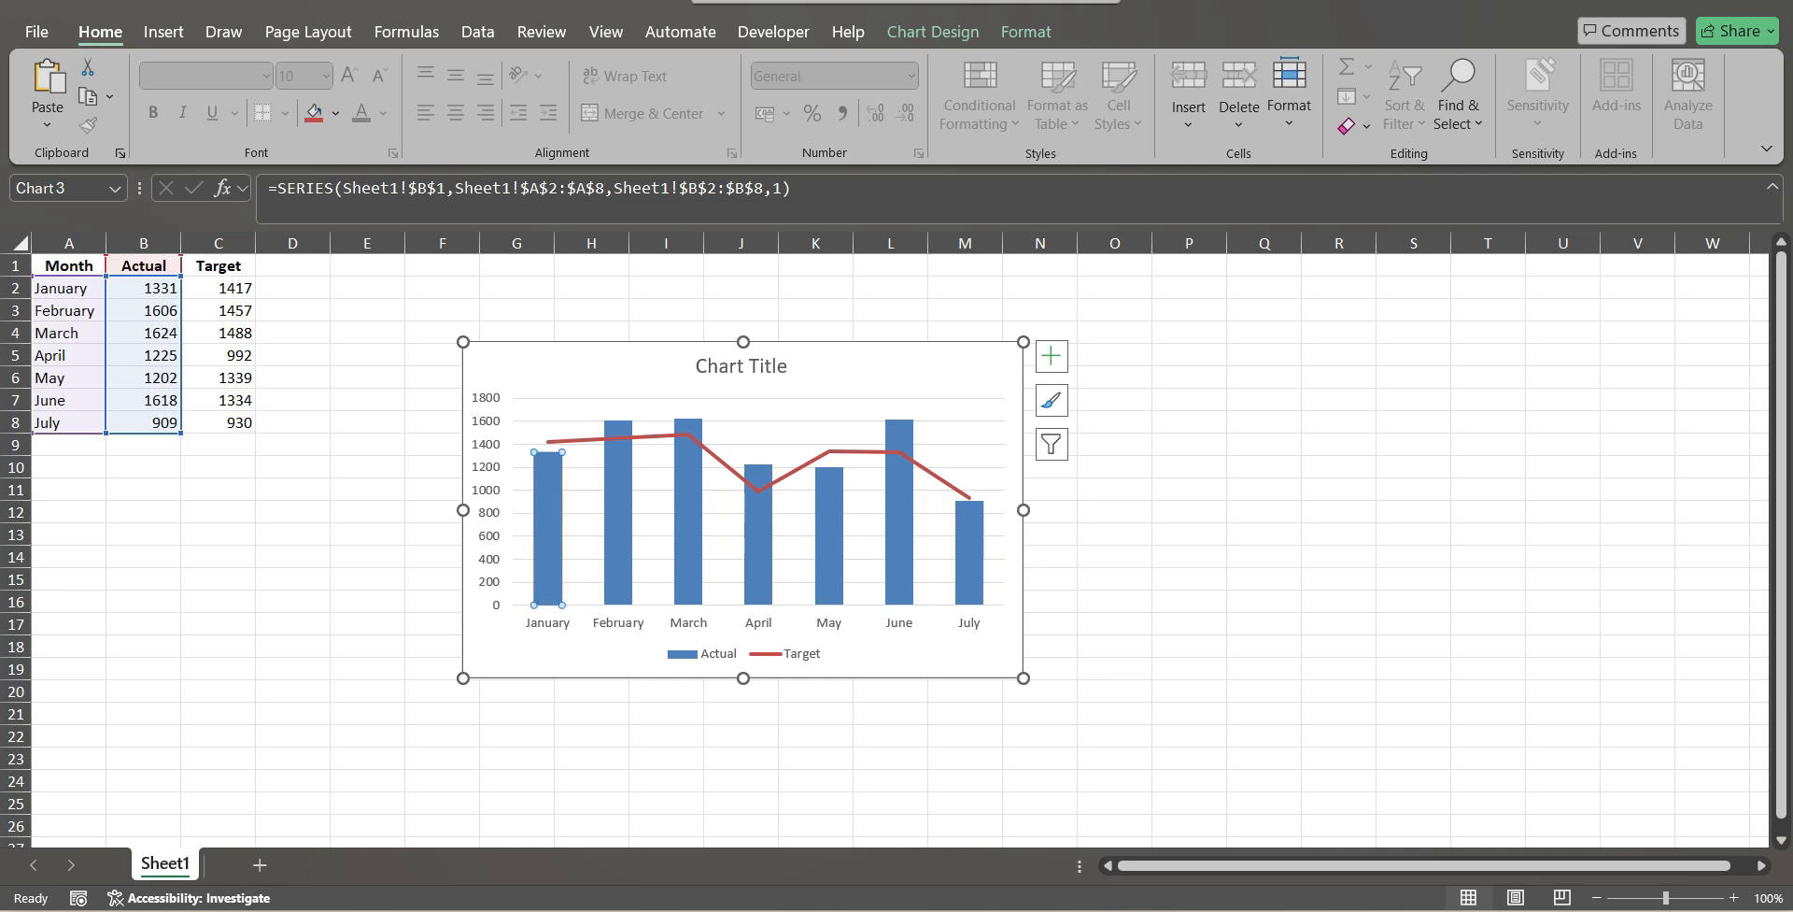
Move the combo chart up and closer to the data table, then deselect it.
left_click(1264, 512)
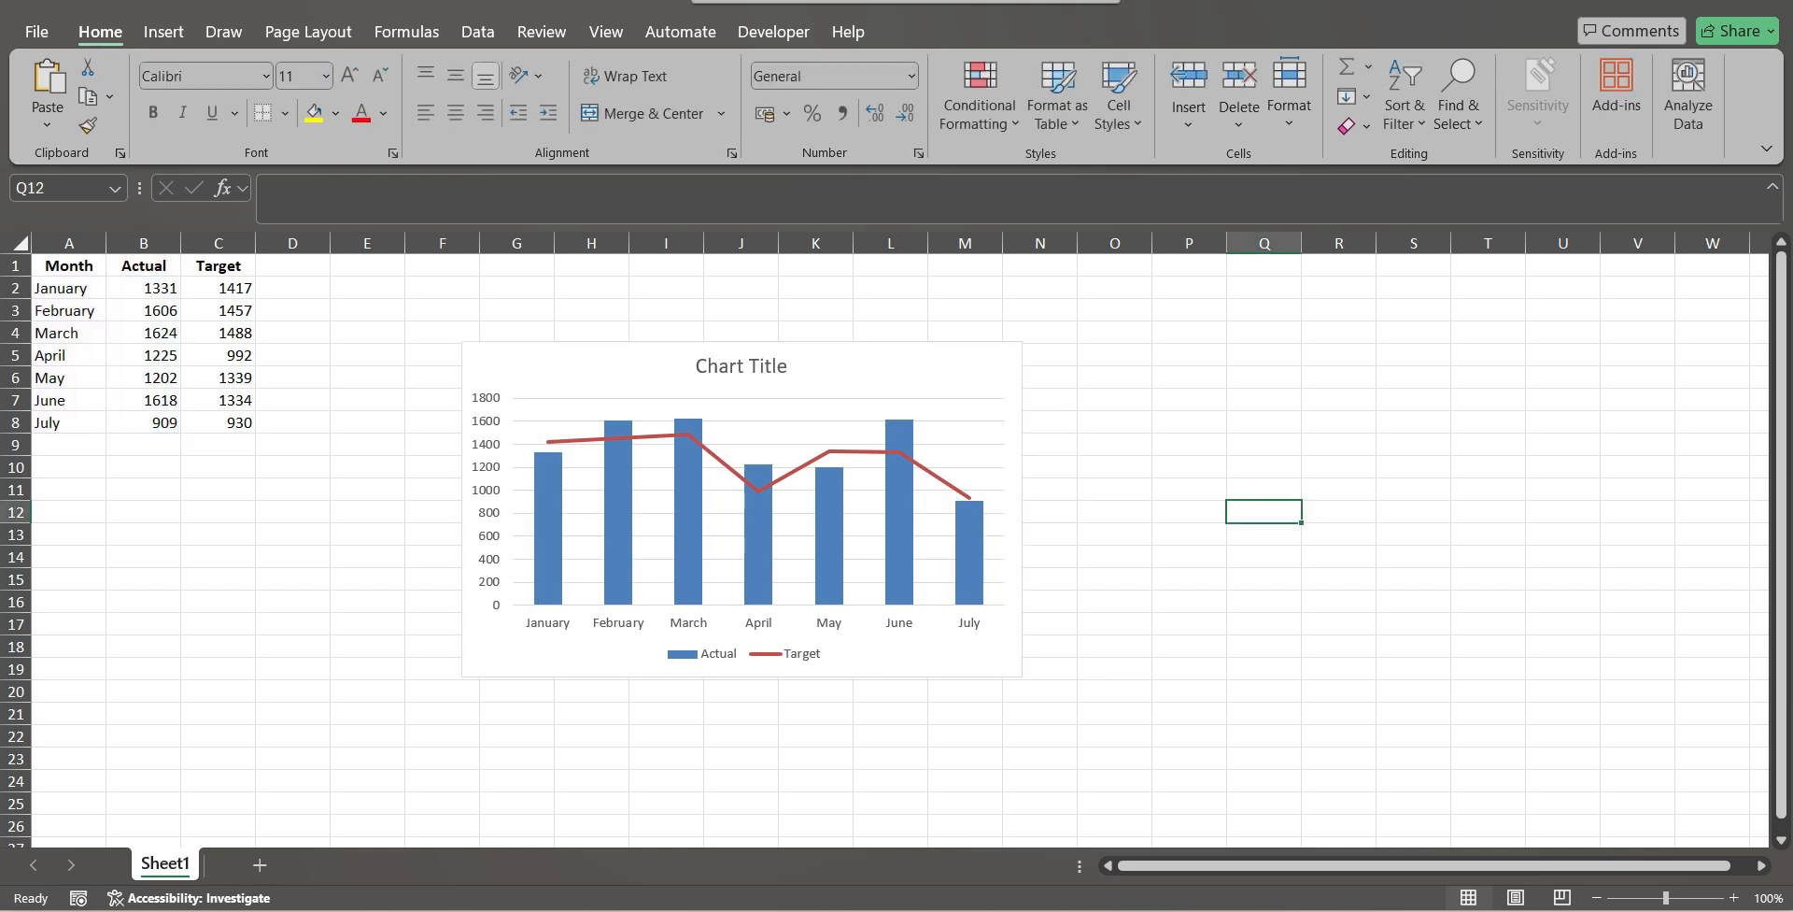
left_click_drag(897, 367, 775, 314)
left_click(1264, 602)
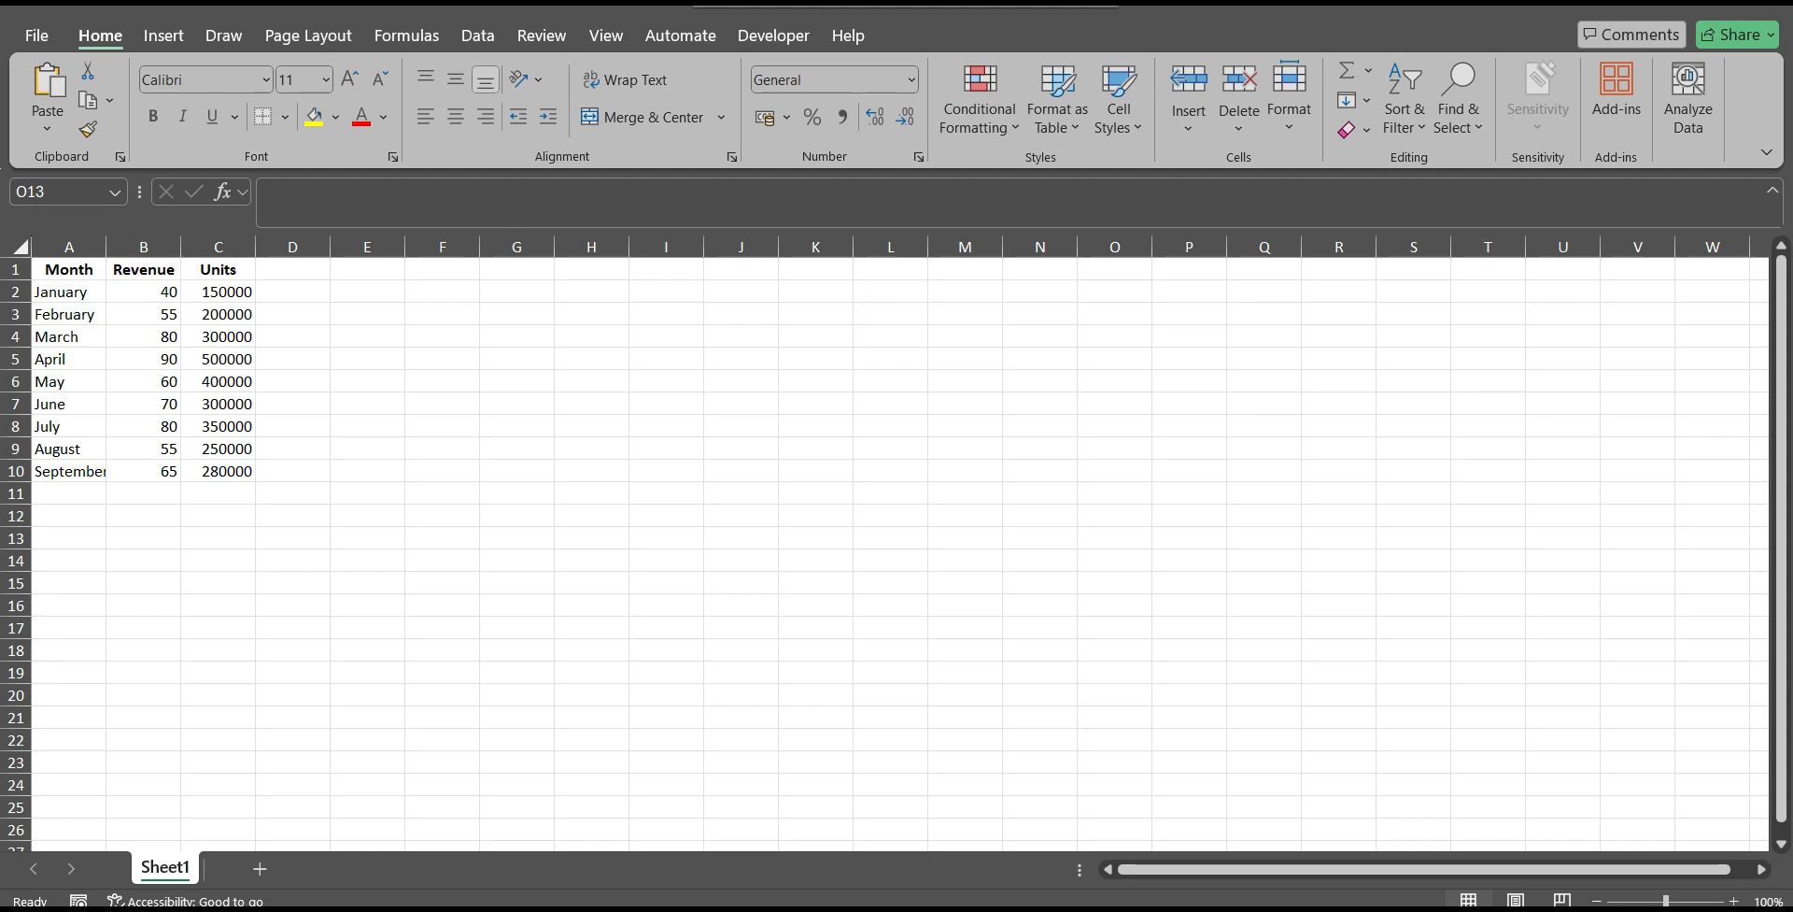
Examine the Revenue and Units columns of the monthly table to compare their value ranges.
left_click(69, 270)
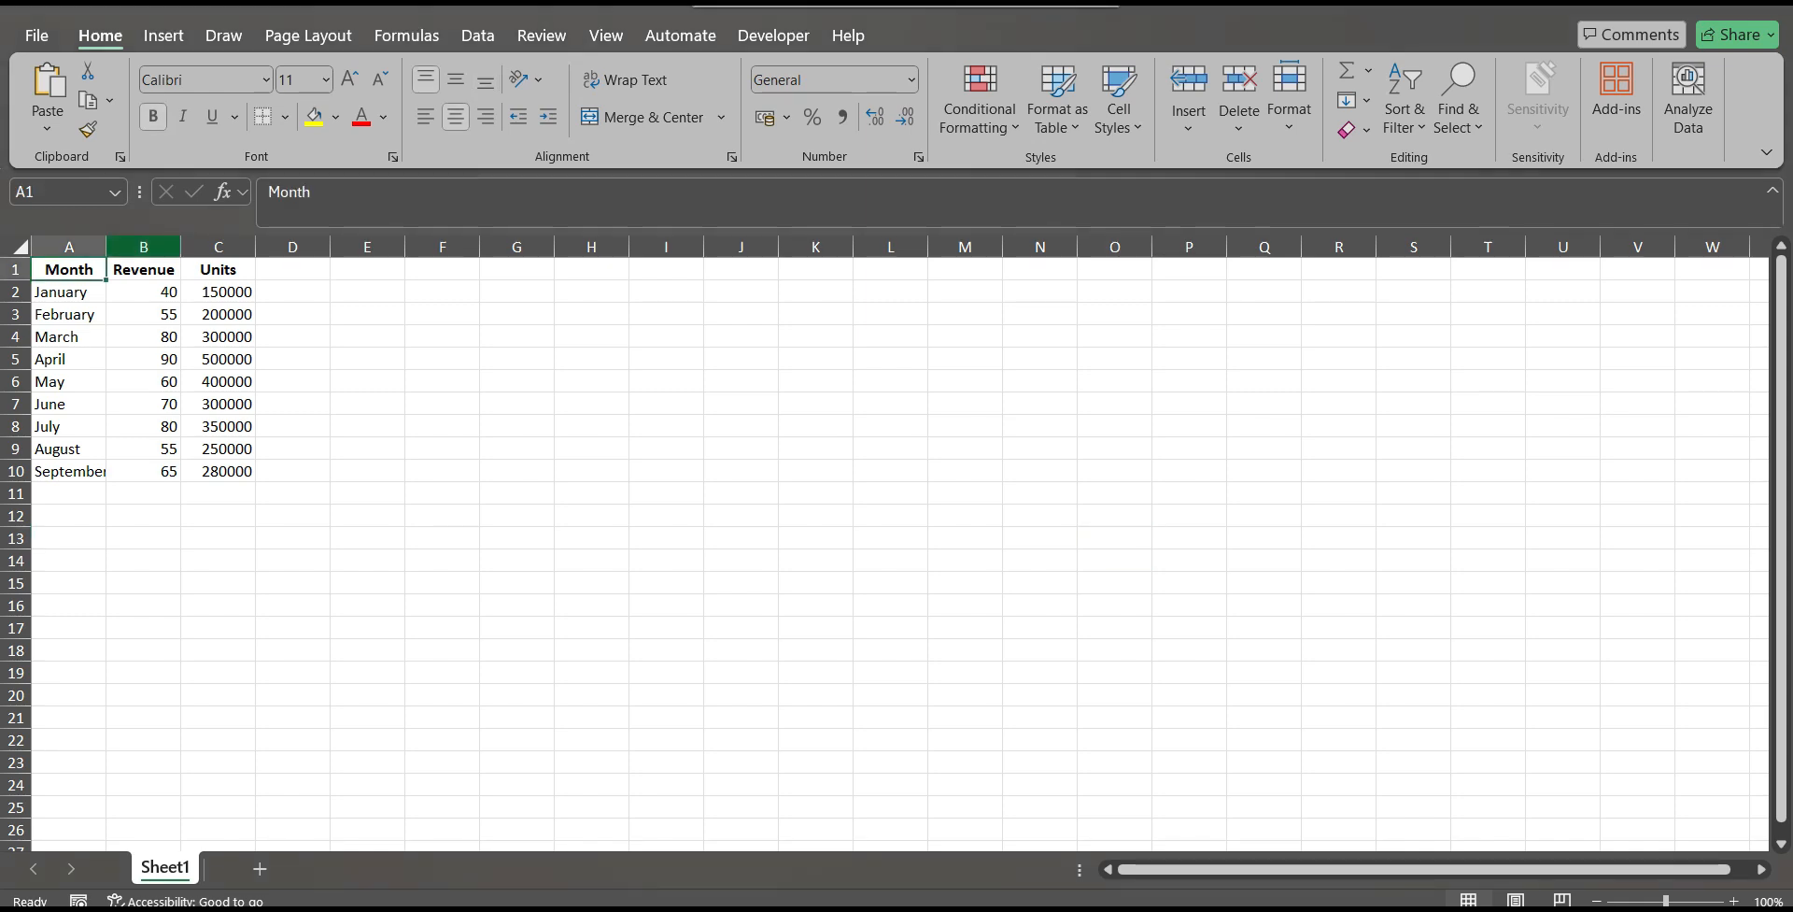
left_click(143, 246)
left_click_drag(144, 246, 245, 244)
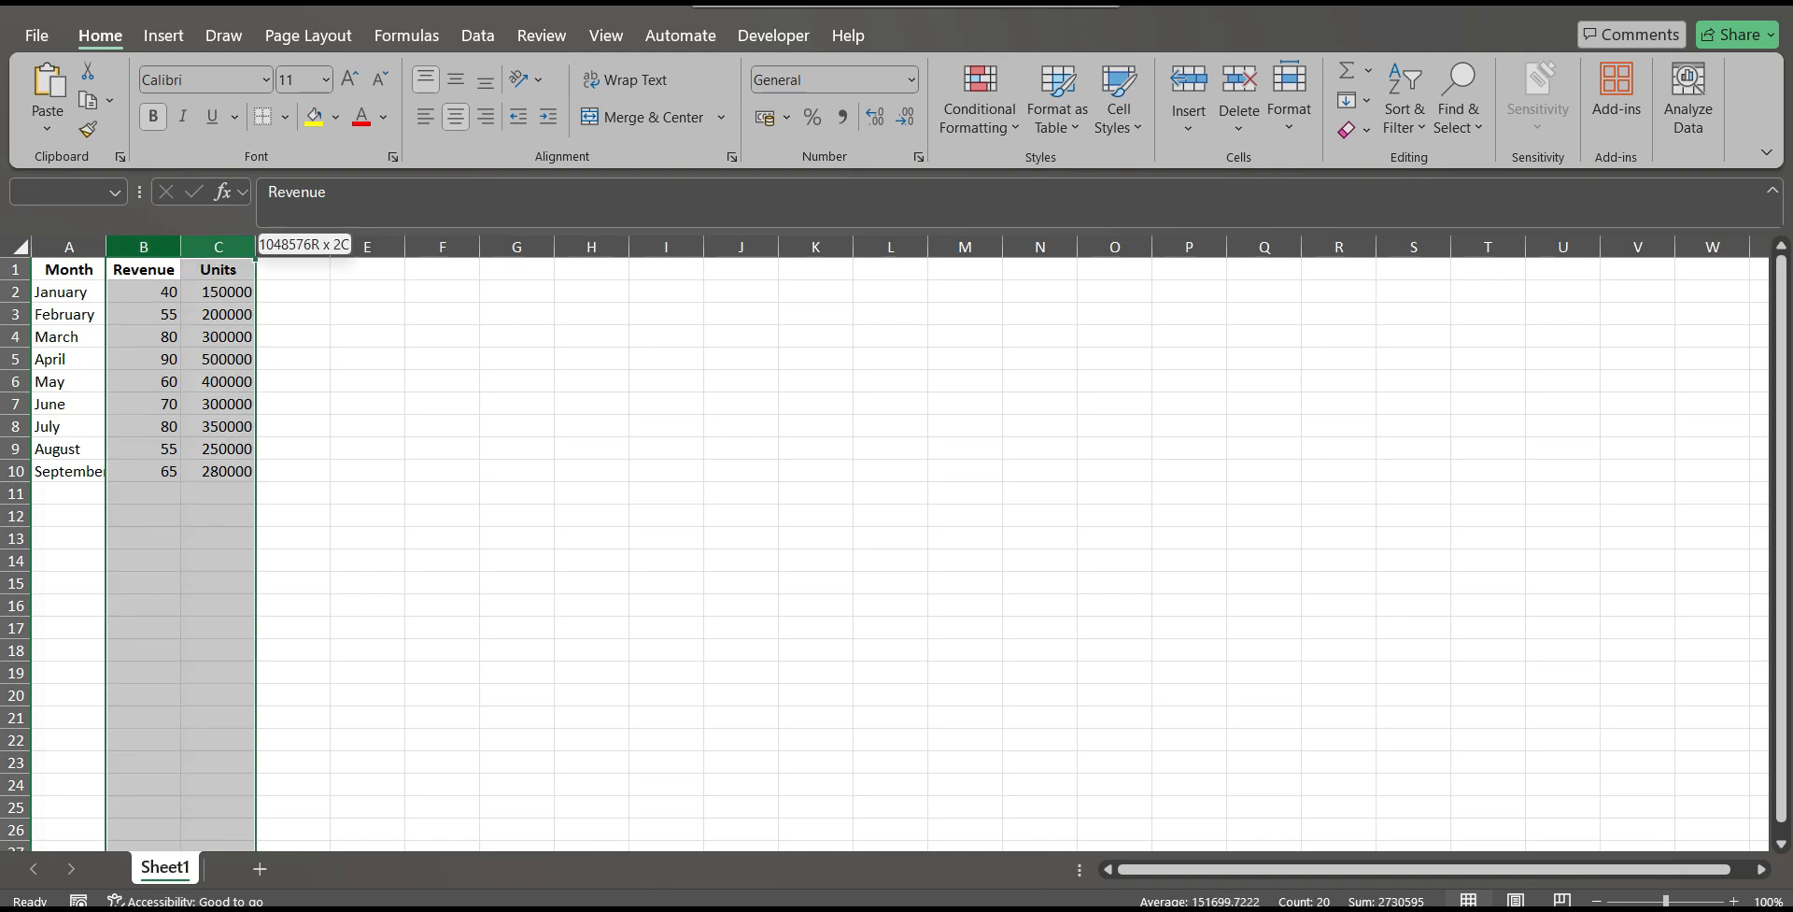
left_click(367, 426)
Insert a 2-D stacked line chart from the Month, Revenue and Units data in A1:C10.
left_click_drag(69, 269, 234, 471)
left_click(164, 36)
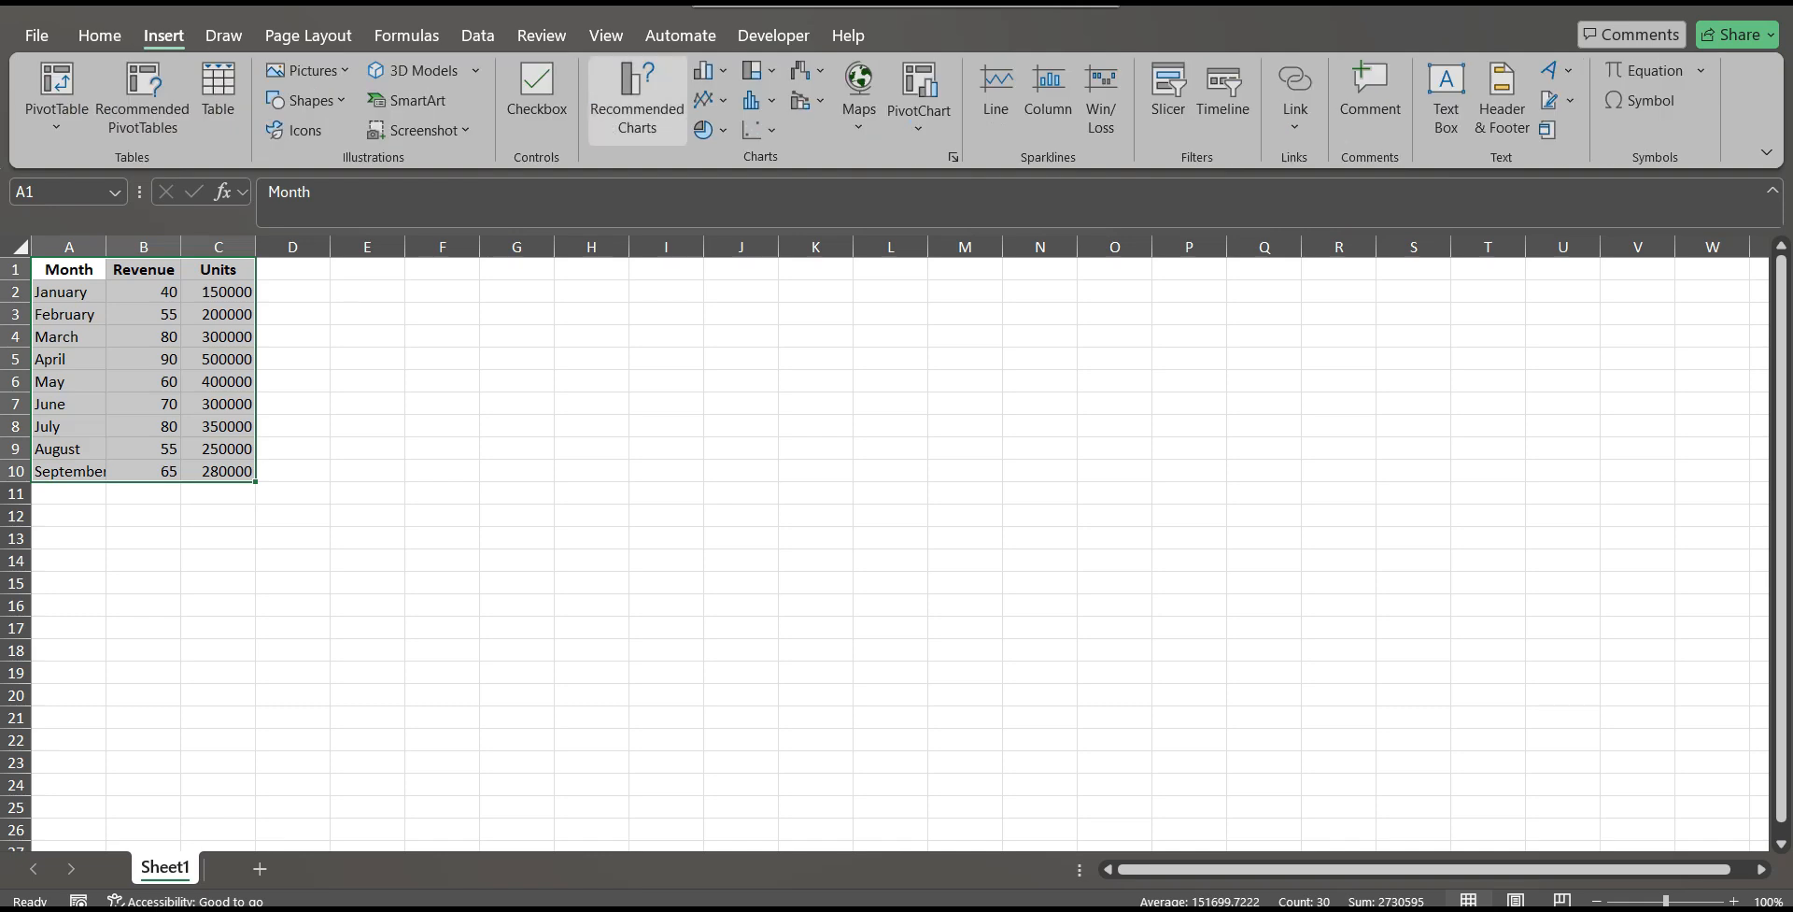
left_click(710, 100)
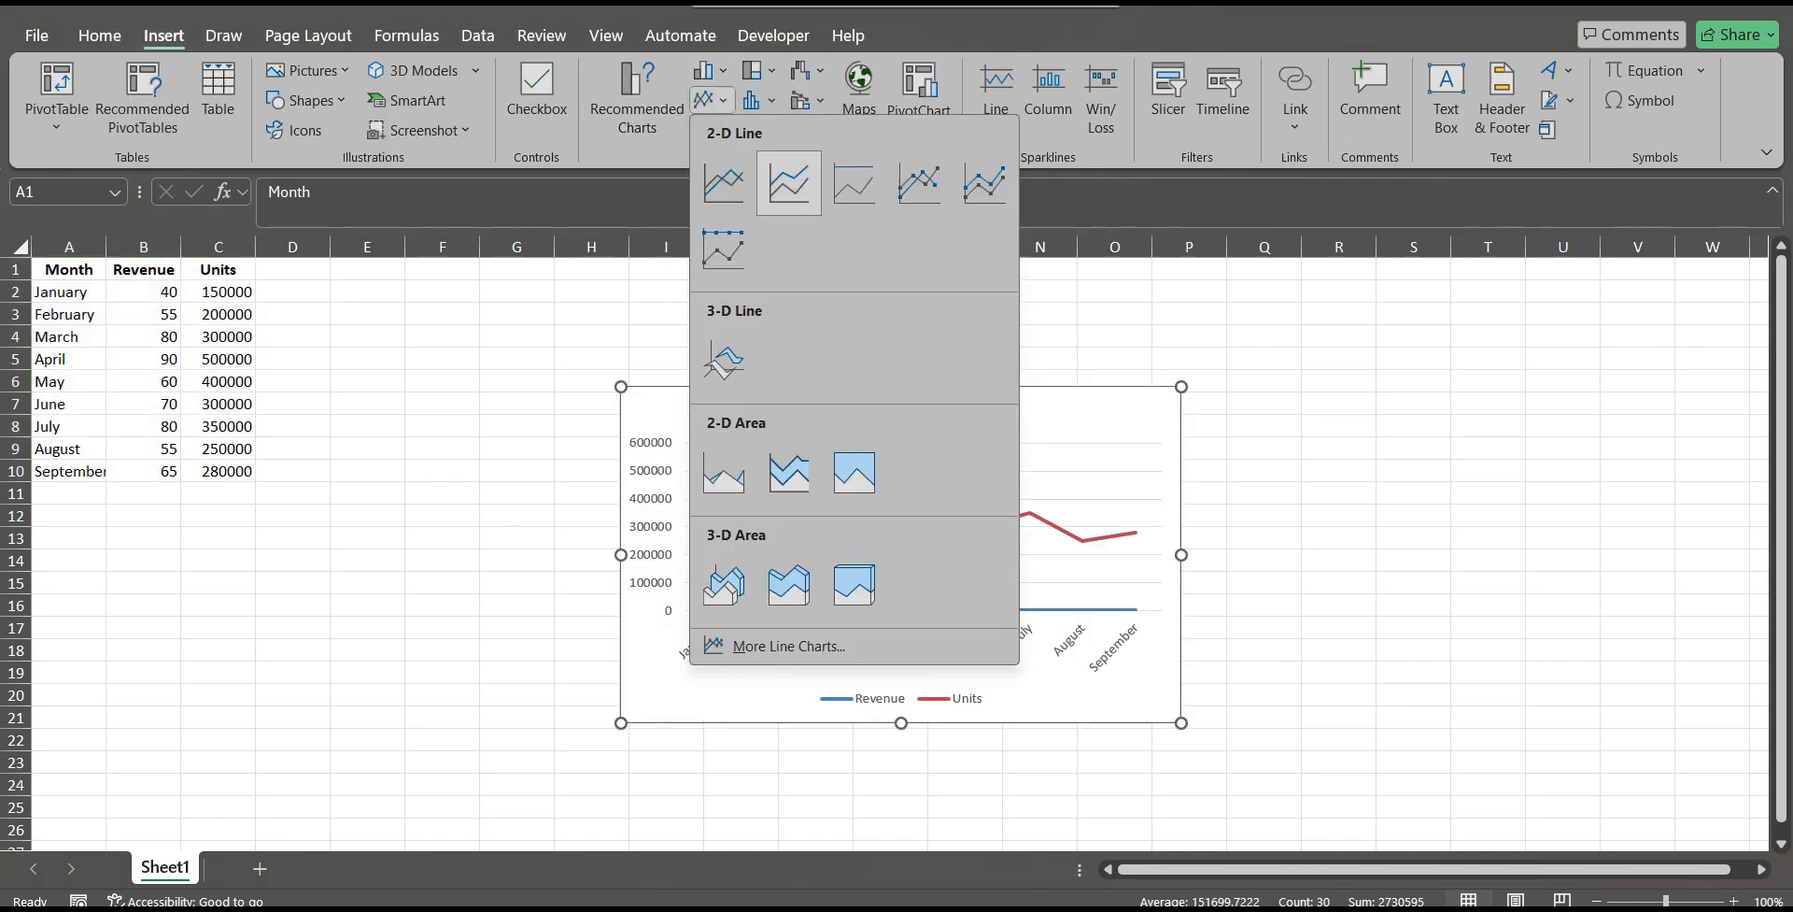
left_click(790, 182)
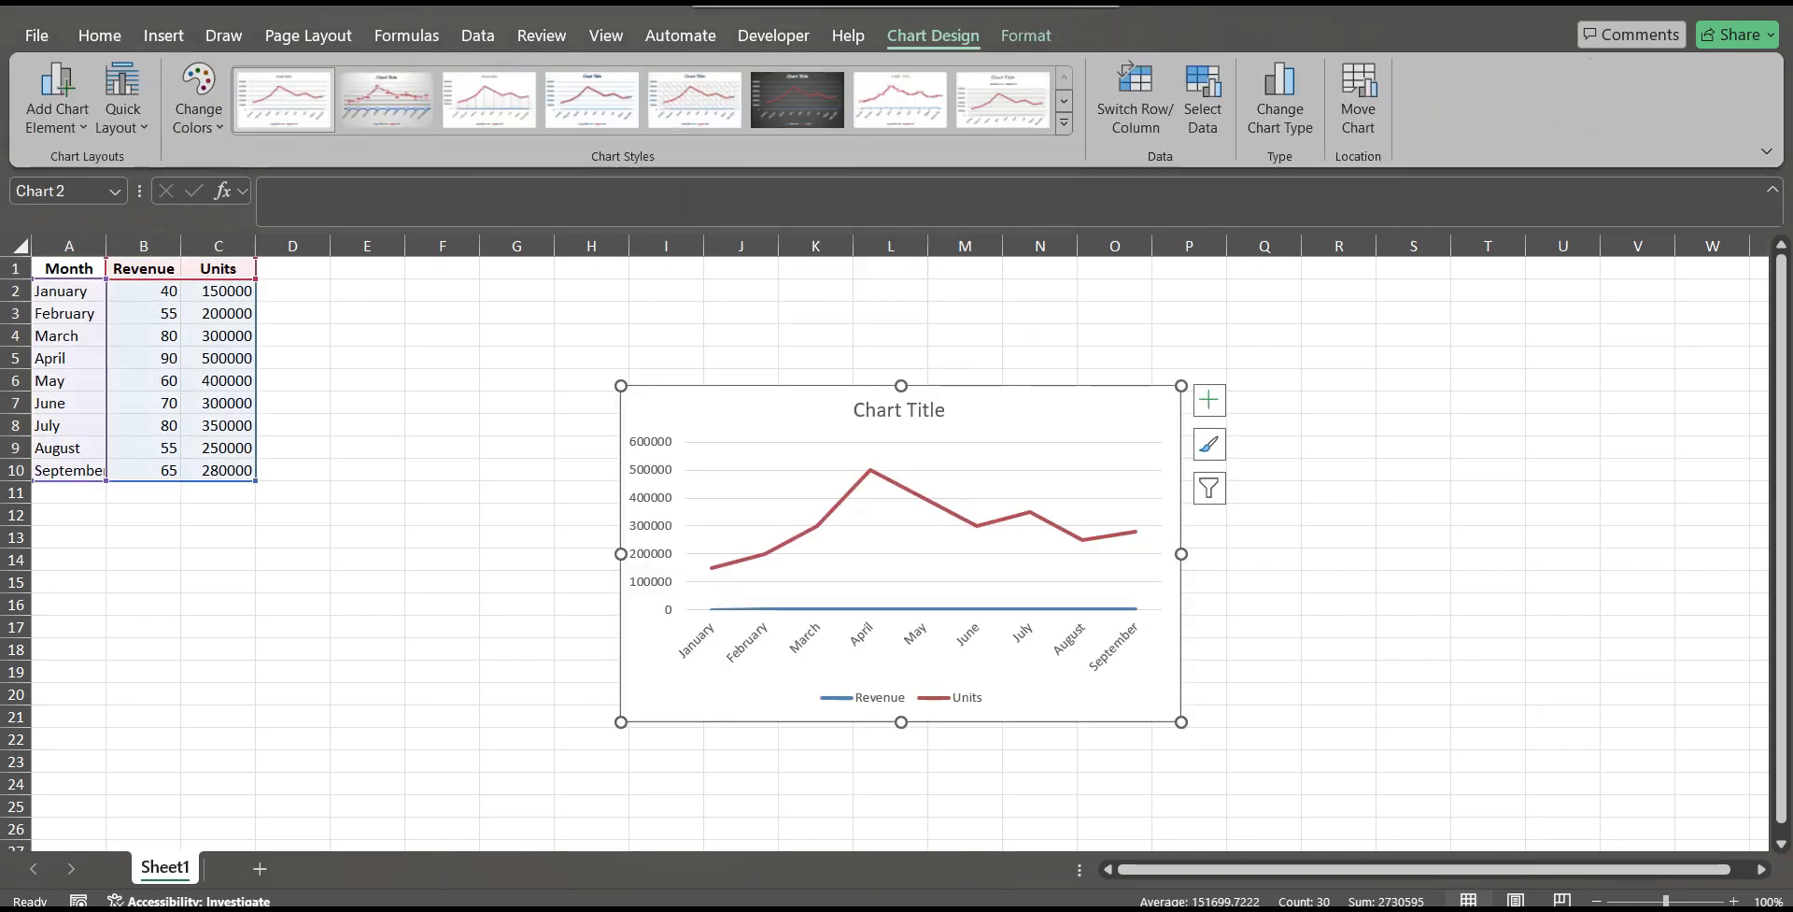
Check the Revenue line along the horizontal axis and move the chart next to the data table.
left_click(918, 642)
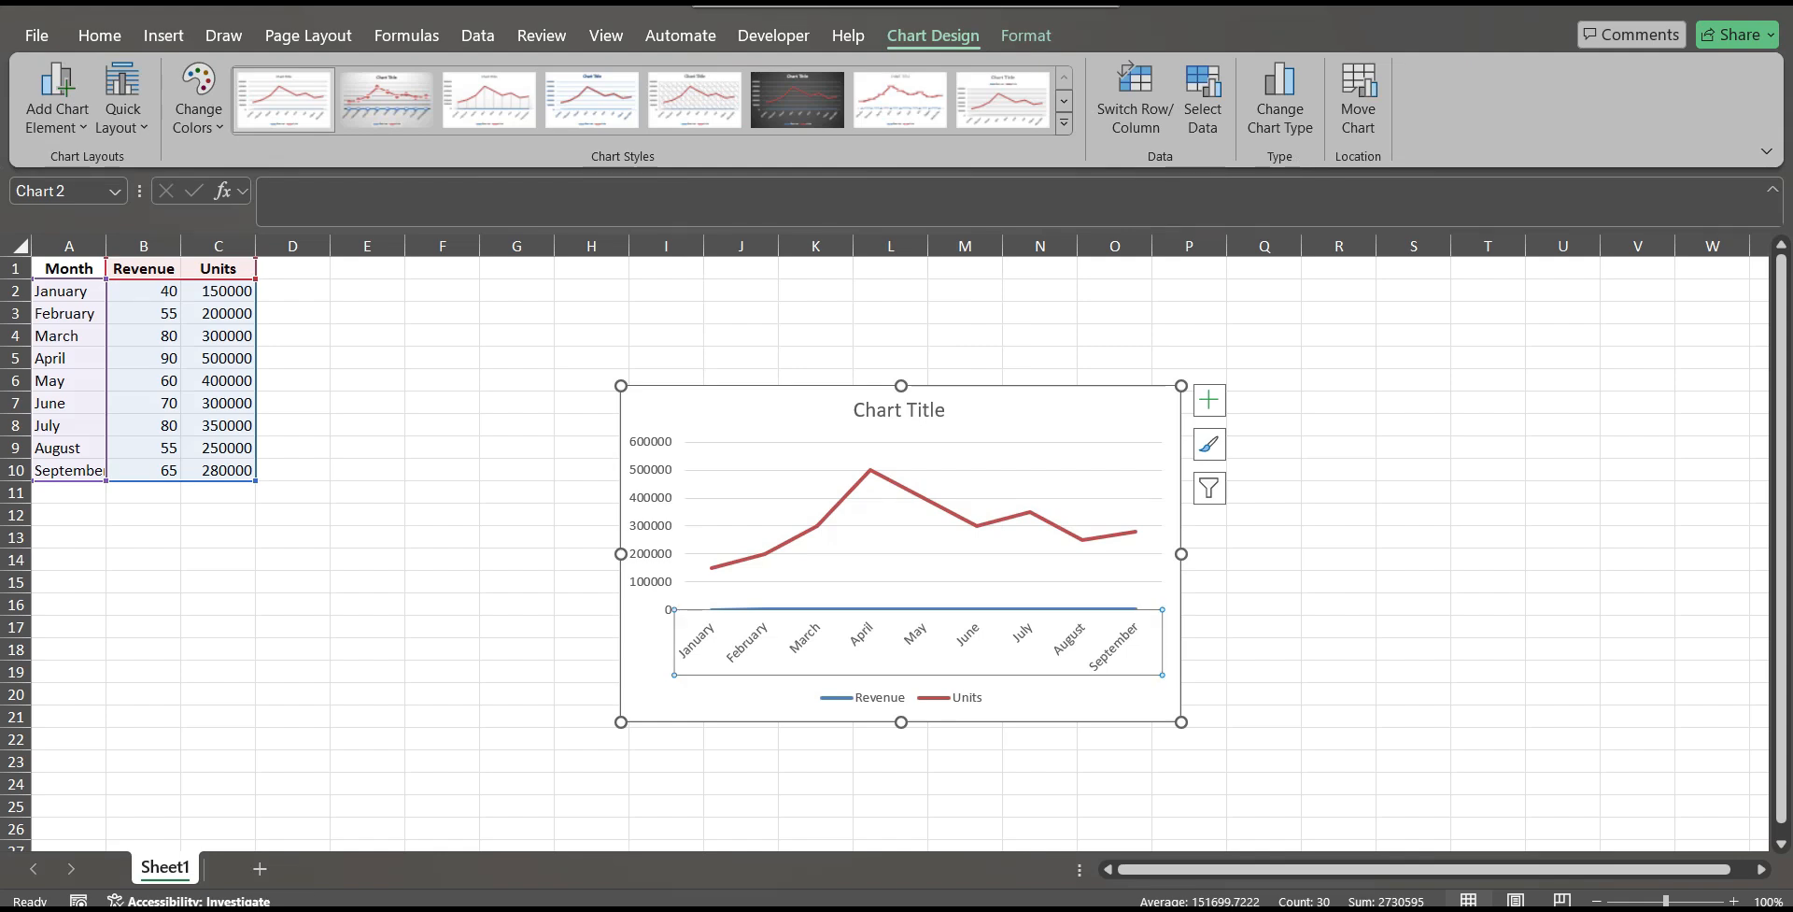
left_click(923, 609)
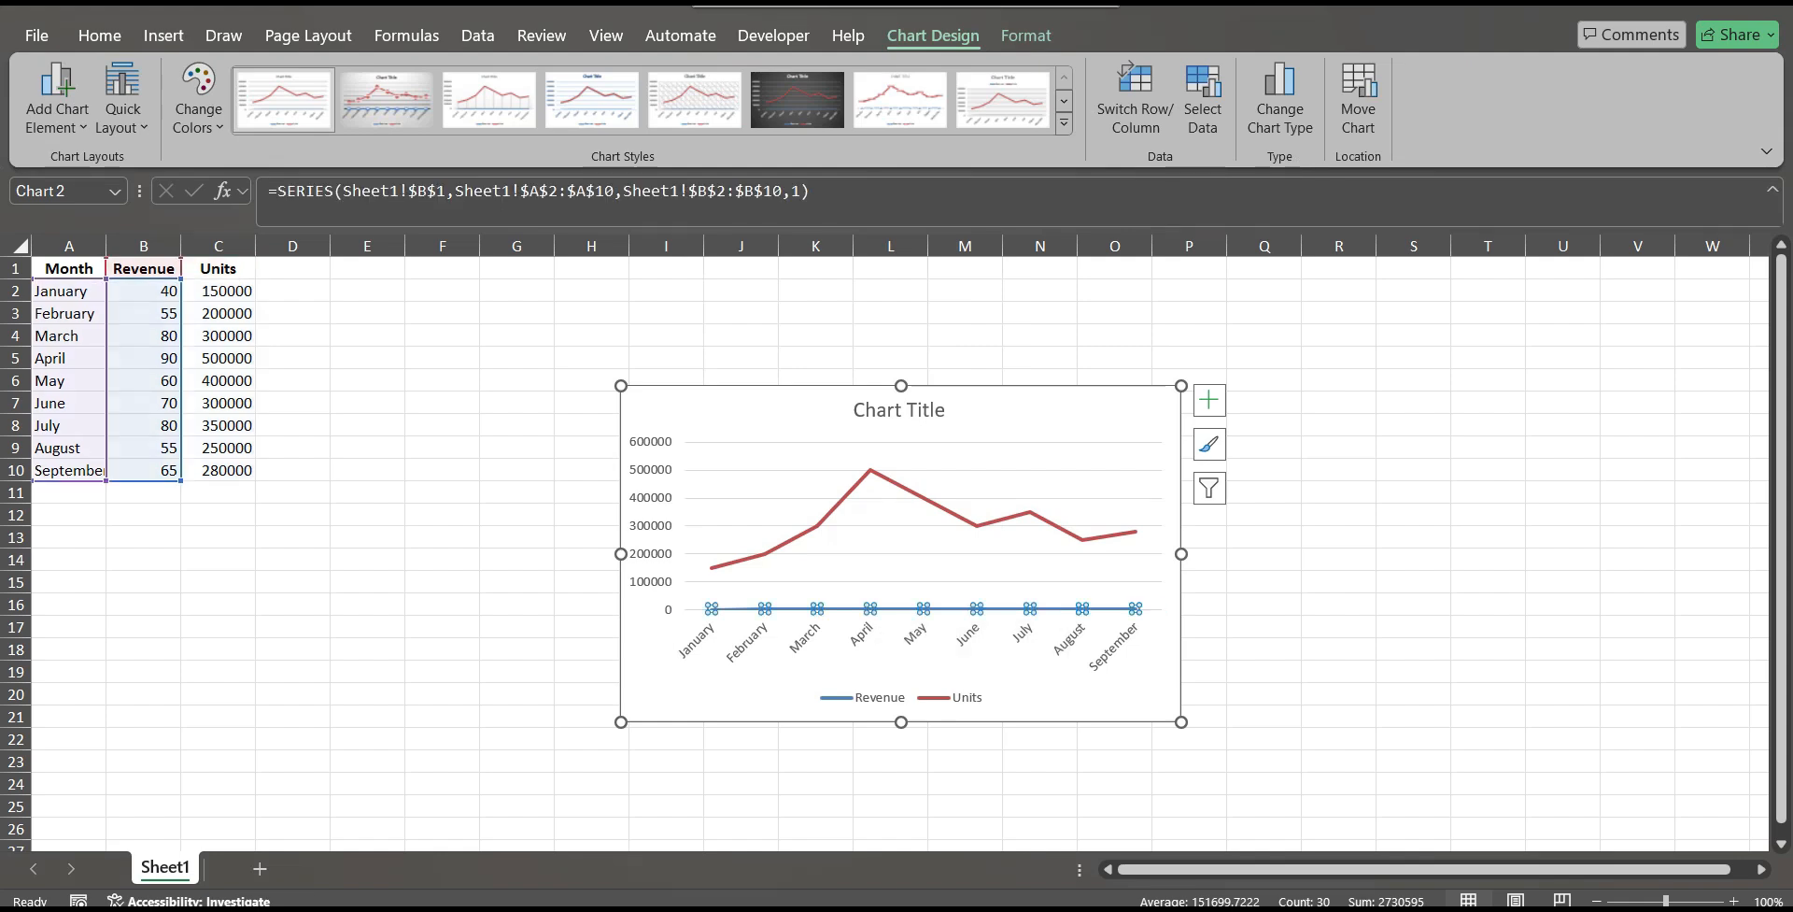
left_click_drag(1074, 682, 845, 587)
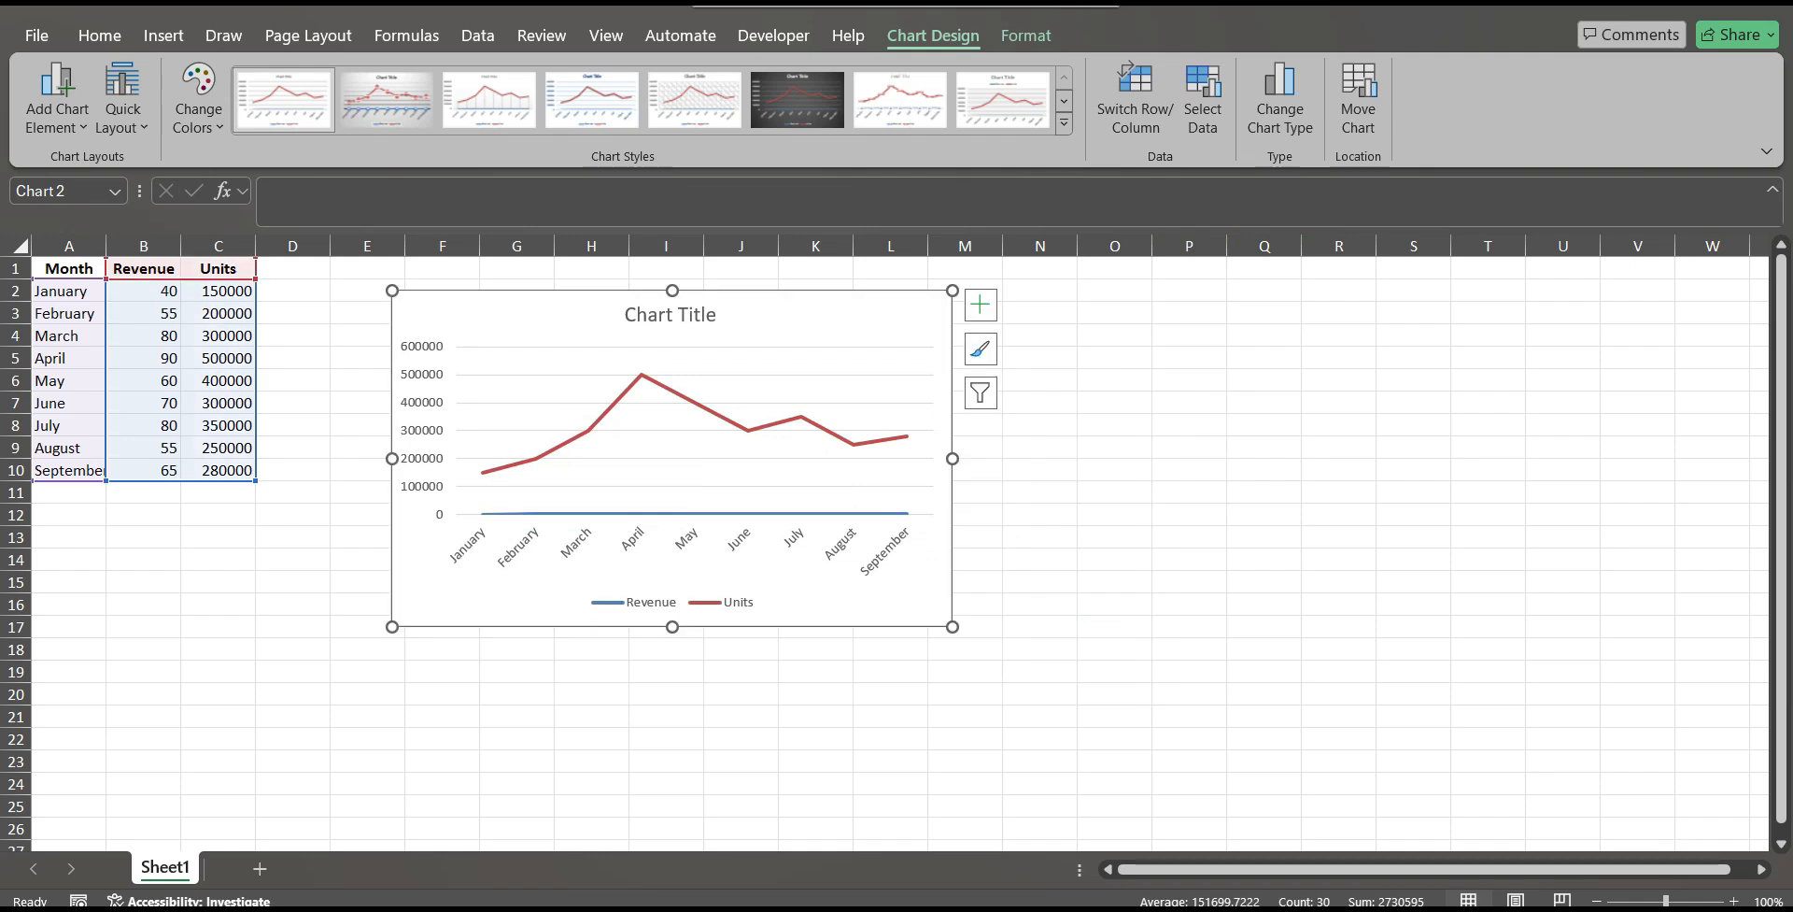
Change the Revenue series to a Clustered Column on the secondary axis, keeping Units as a line, and apply the combo chart.
left_click(694, 514)
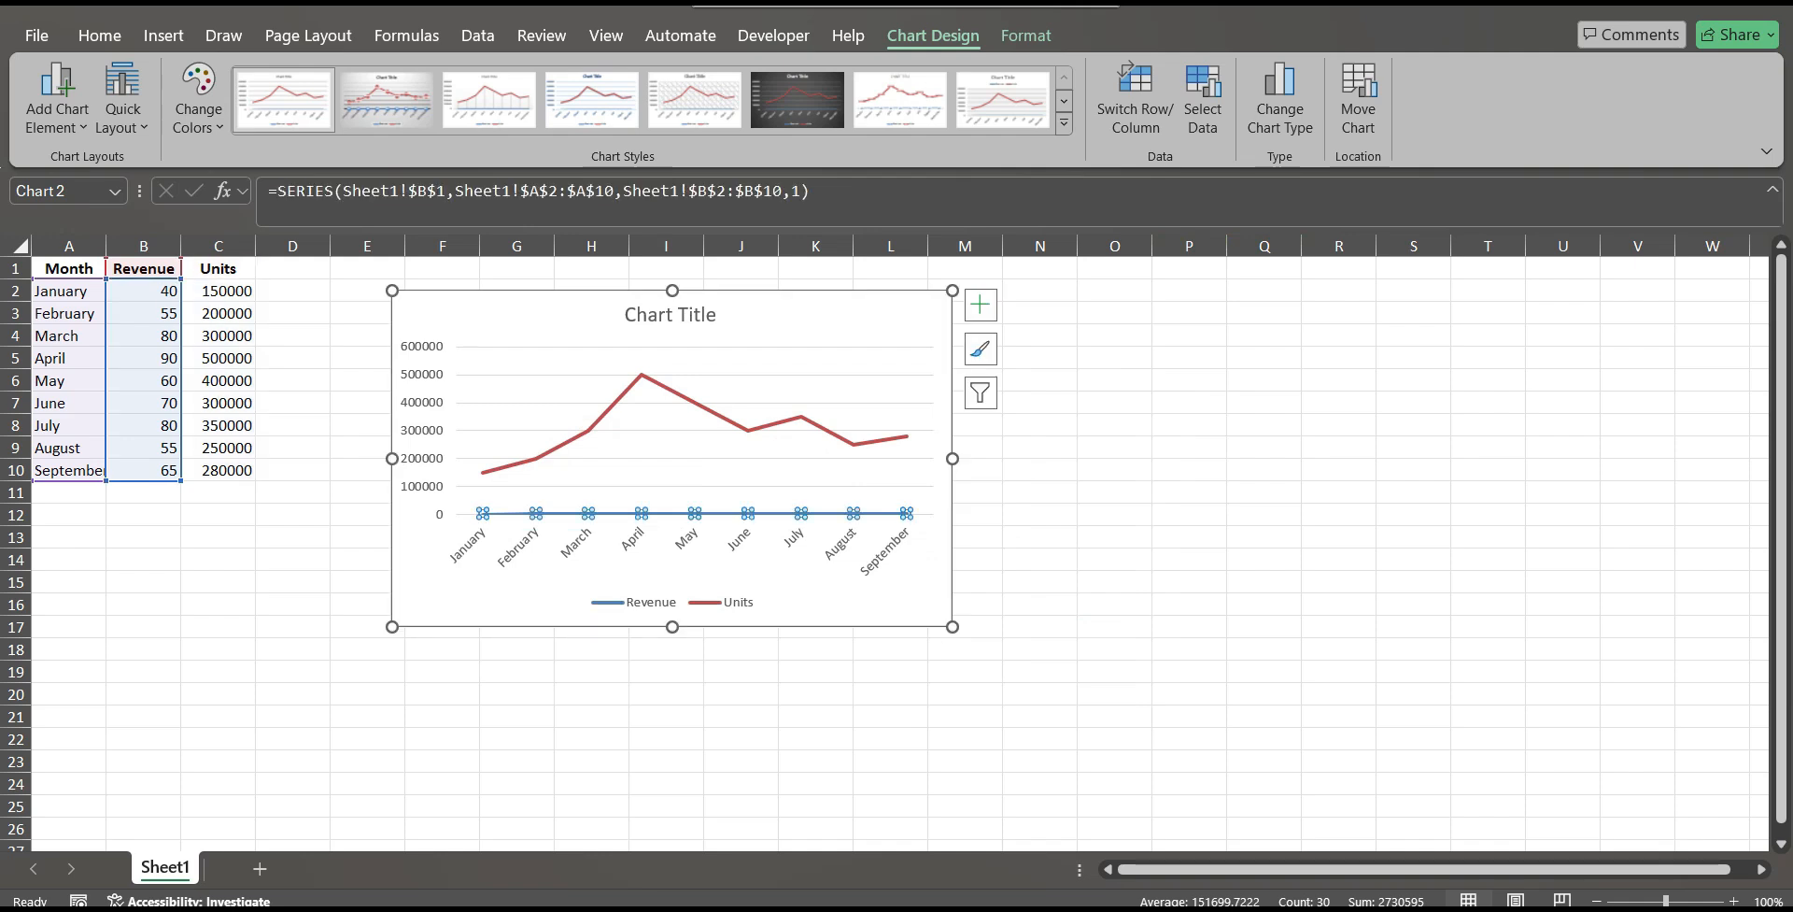
right_click(760, 513)
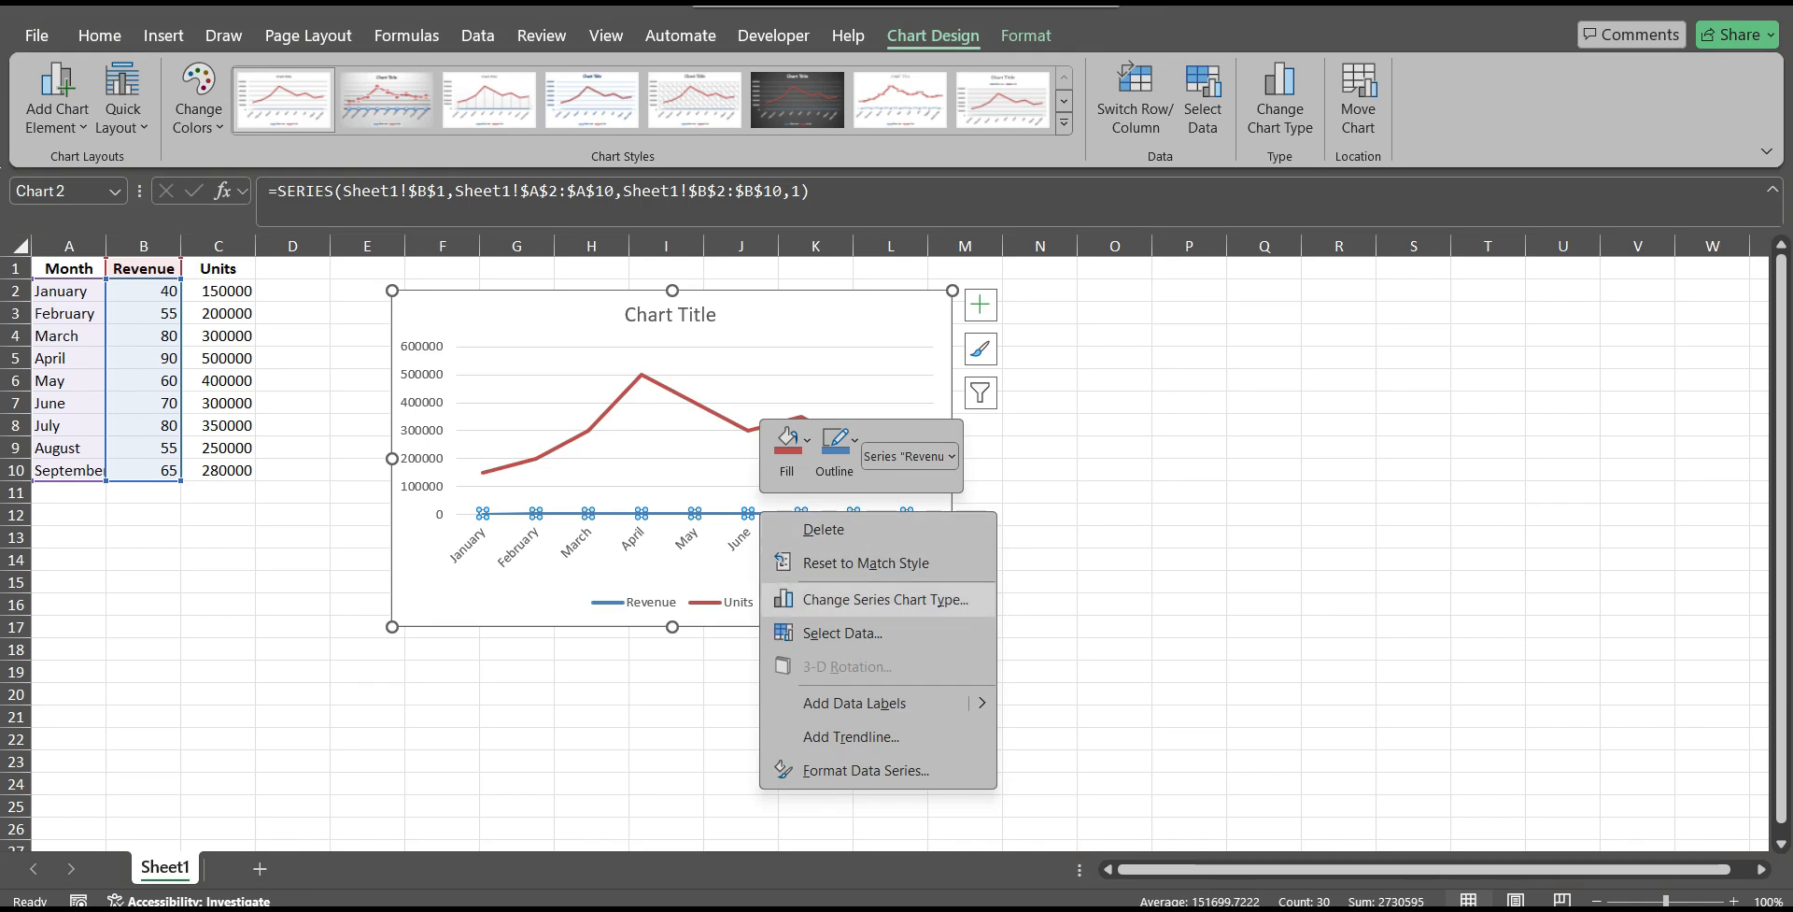
left_click(886, 599)
left_click_drag(654, 101, 1127, 75)
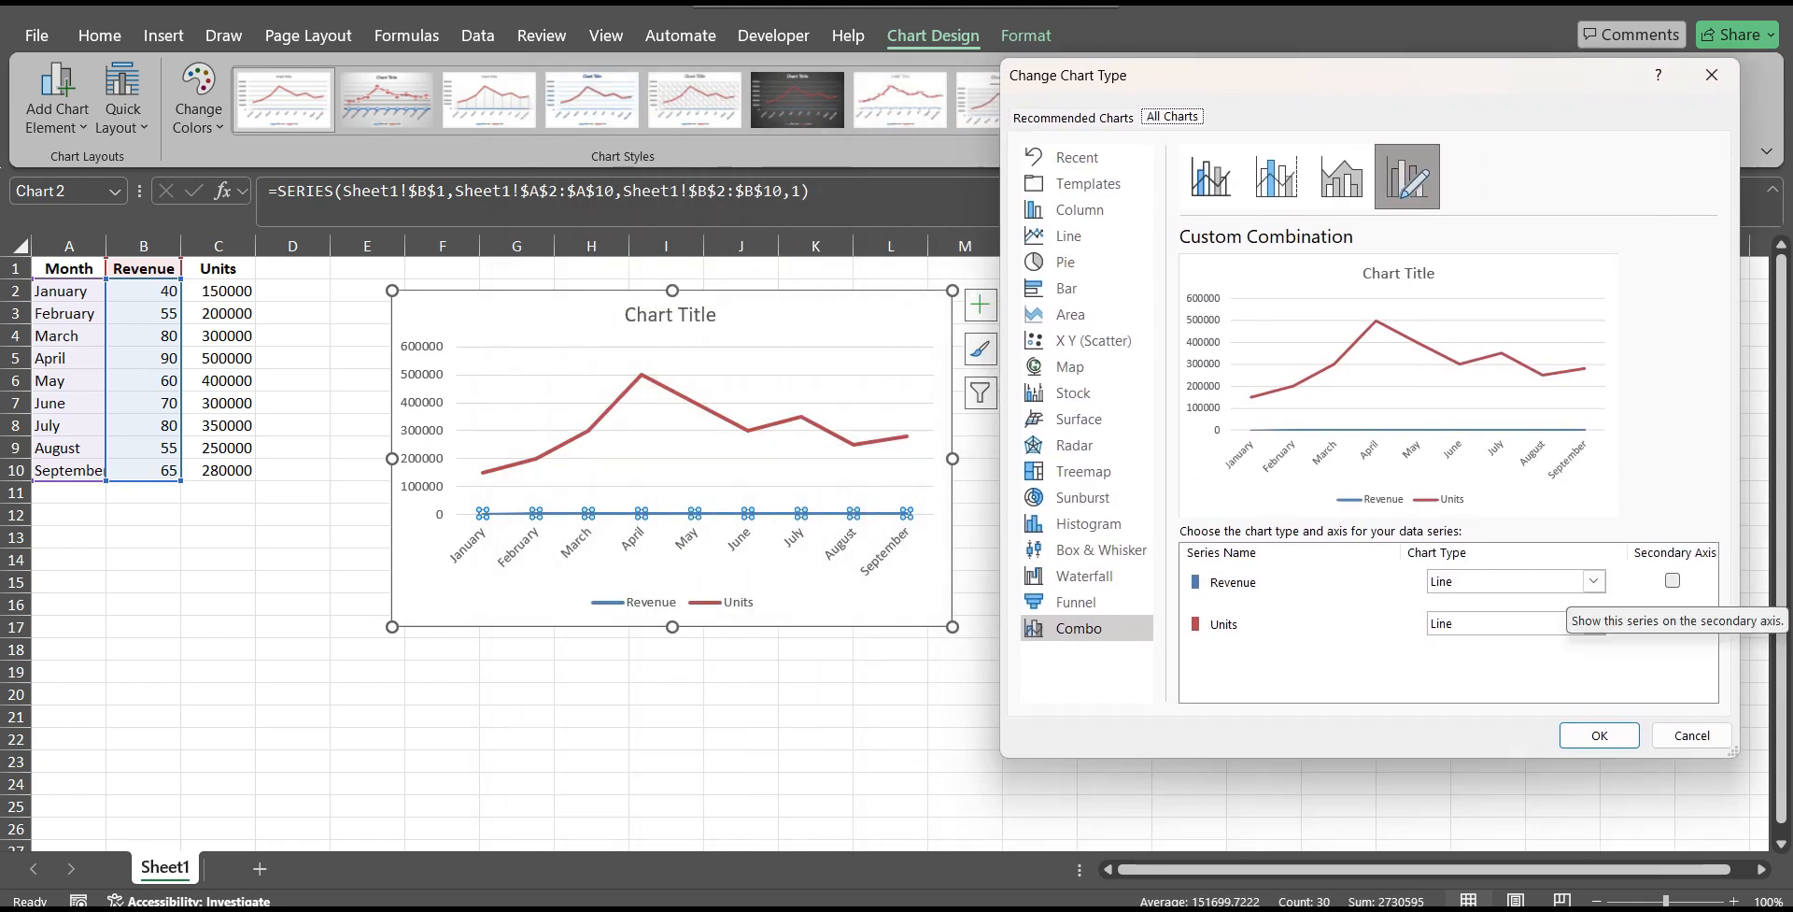
left_click(1672, 580)
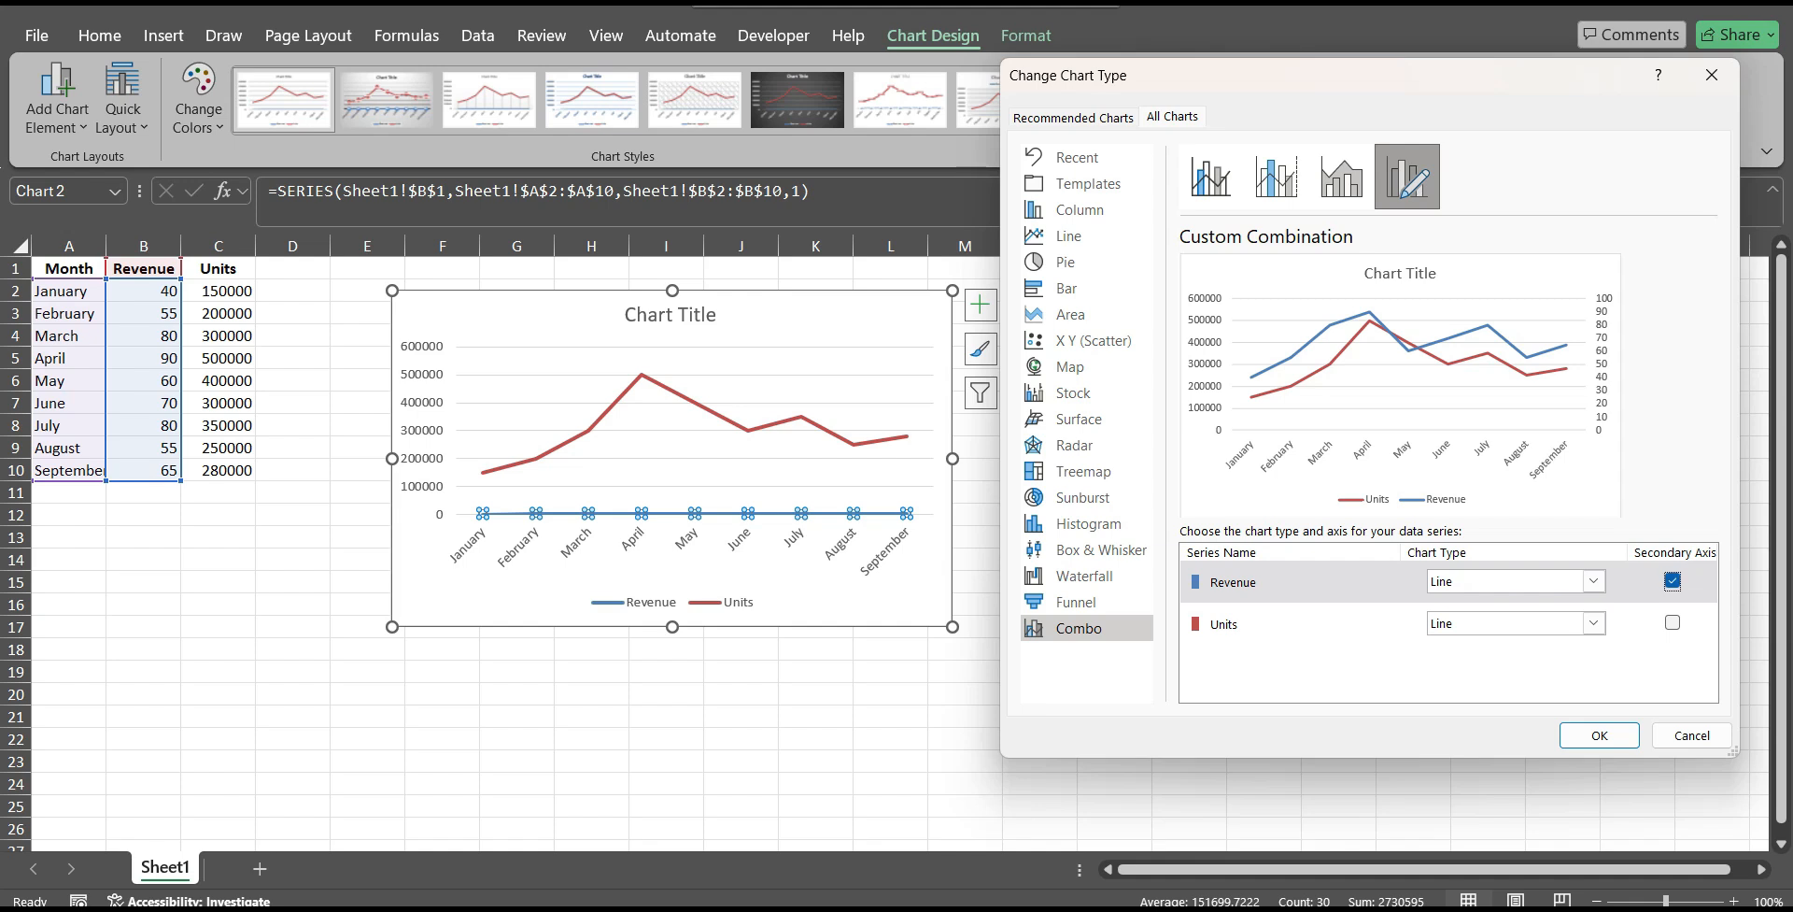
left_click(1593, 581)
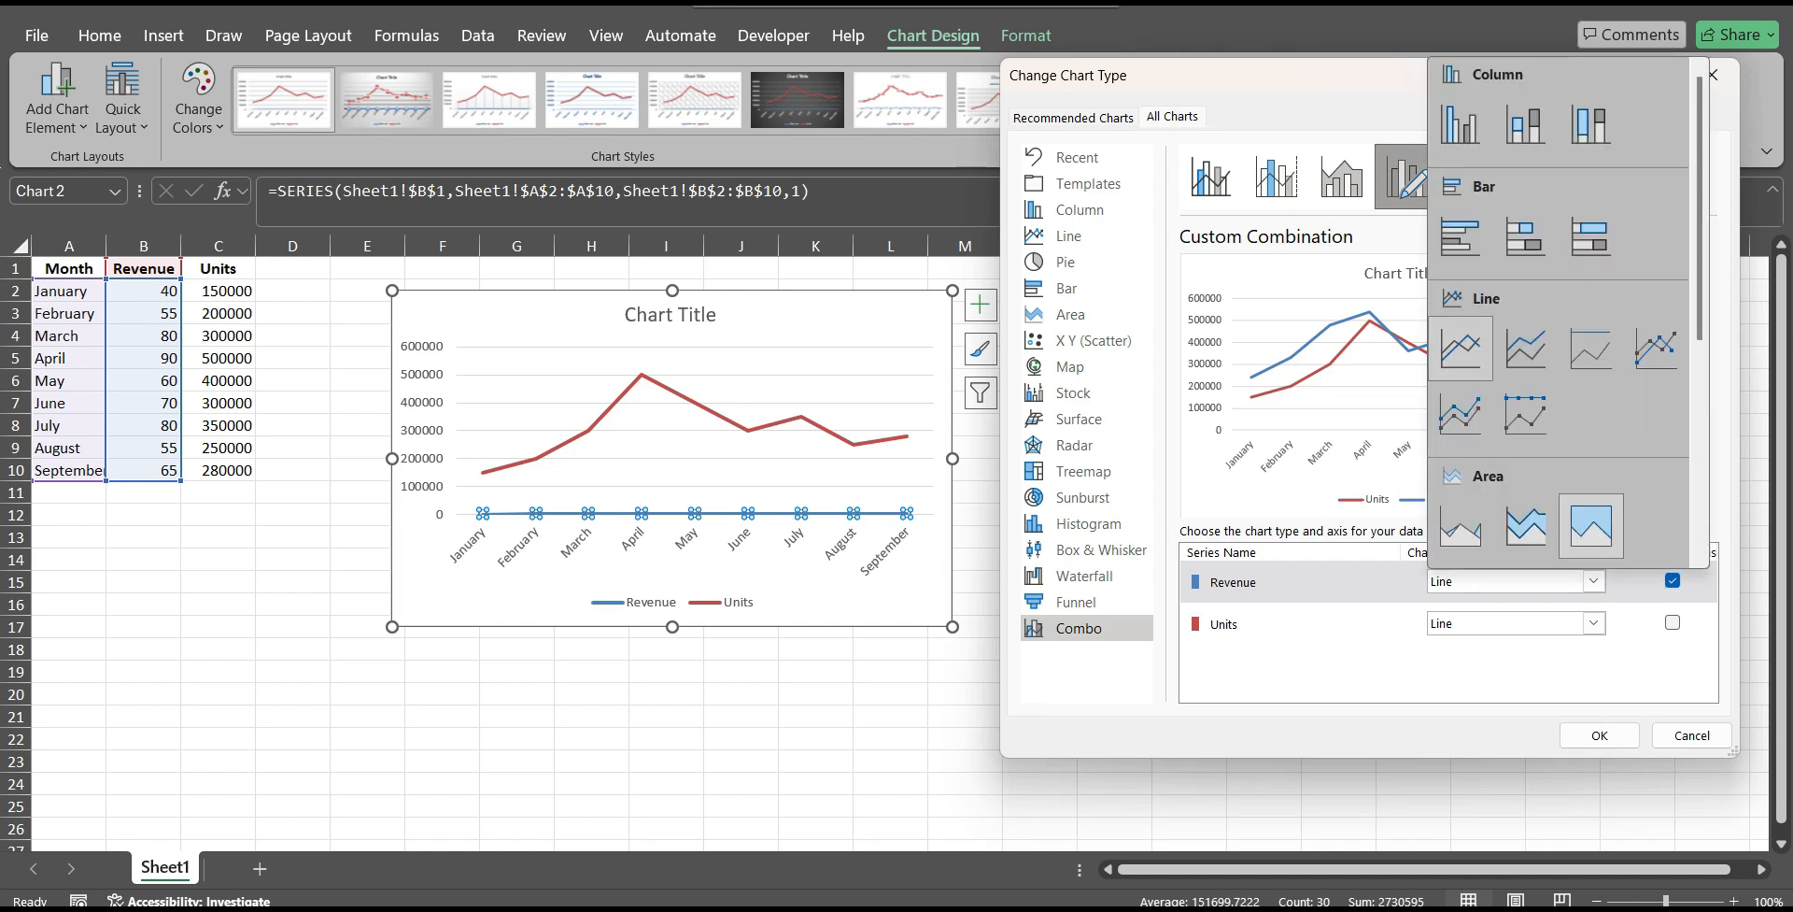
left_click(1460, 123)
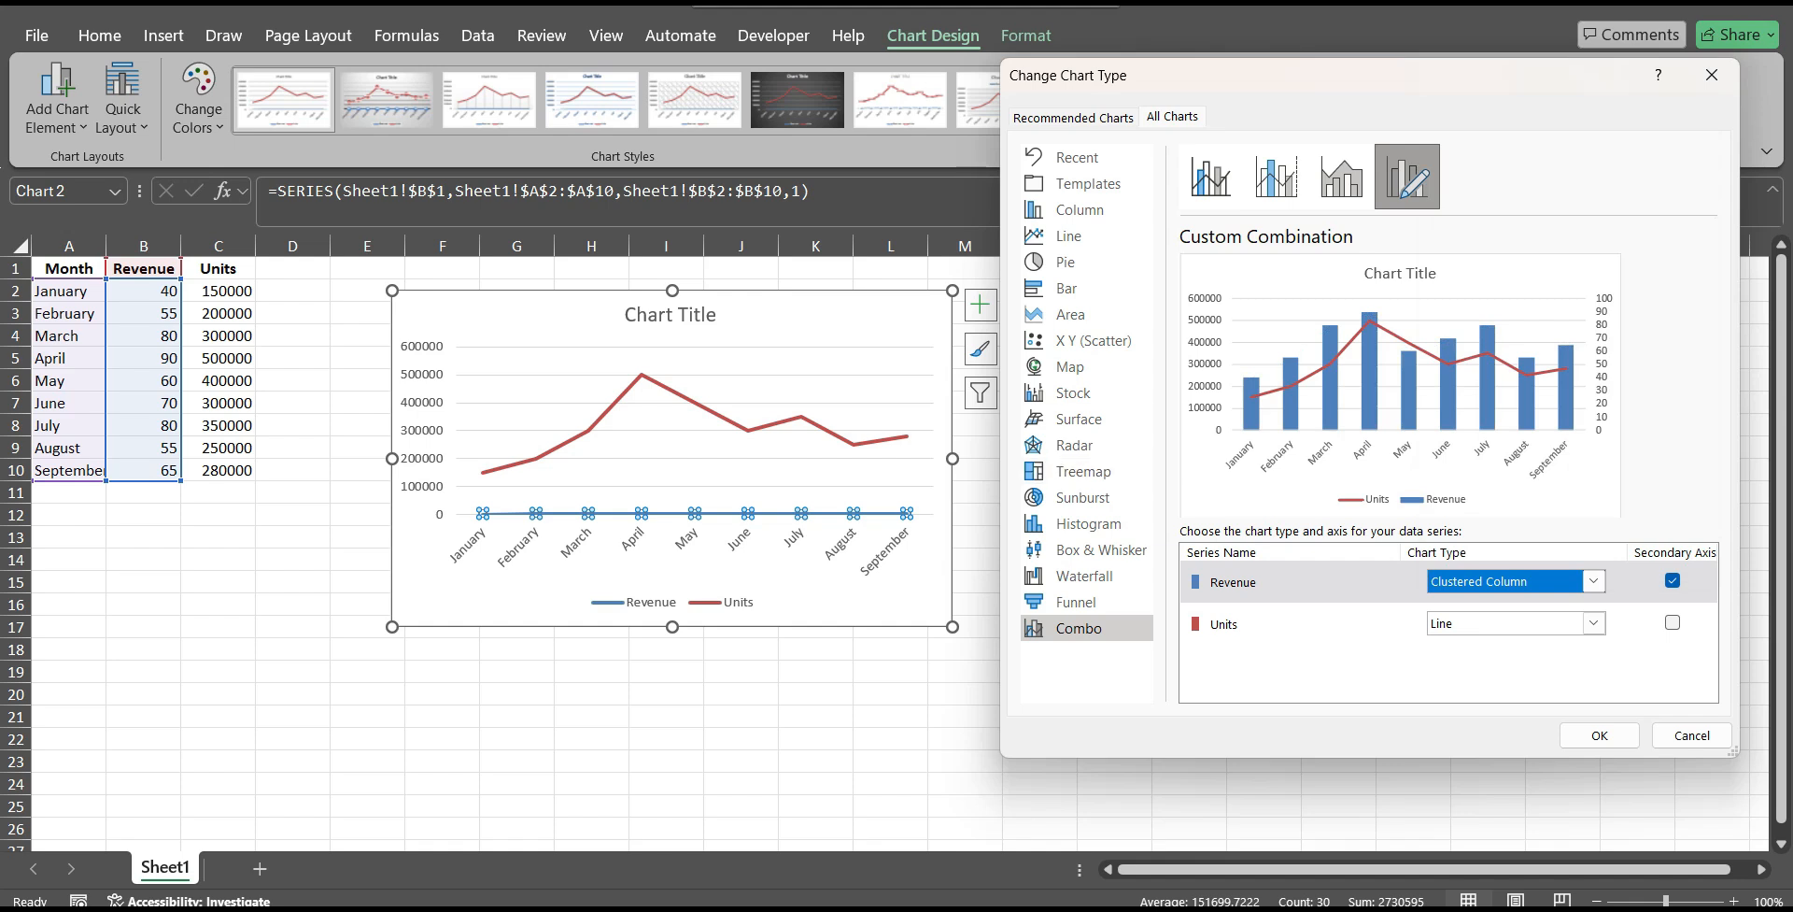
left_click(1599, 735)
left_click(1189, 627)
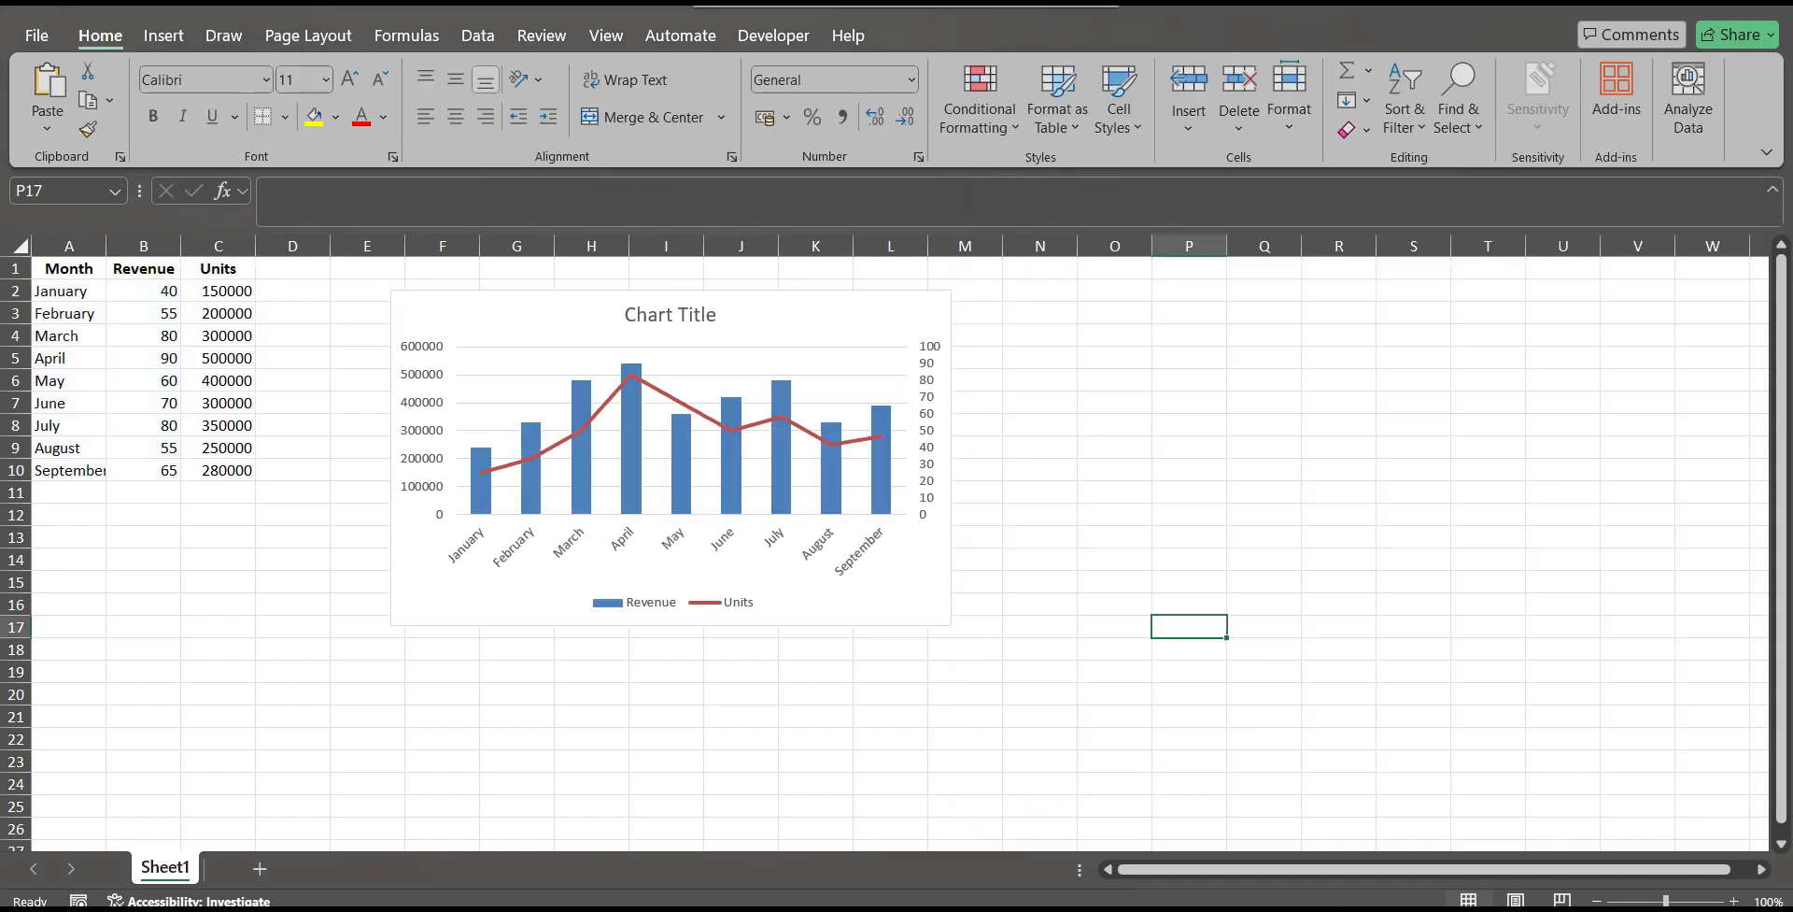
Widen the Revenue and Units combo chart to the edge of column O, then deselect it.
left_click(931, 438)
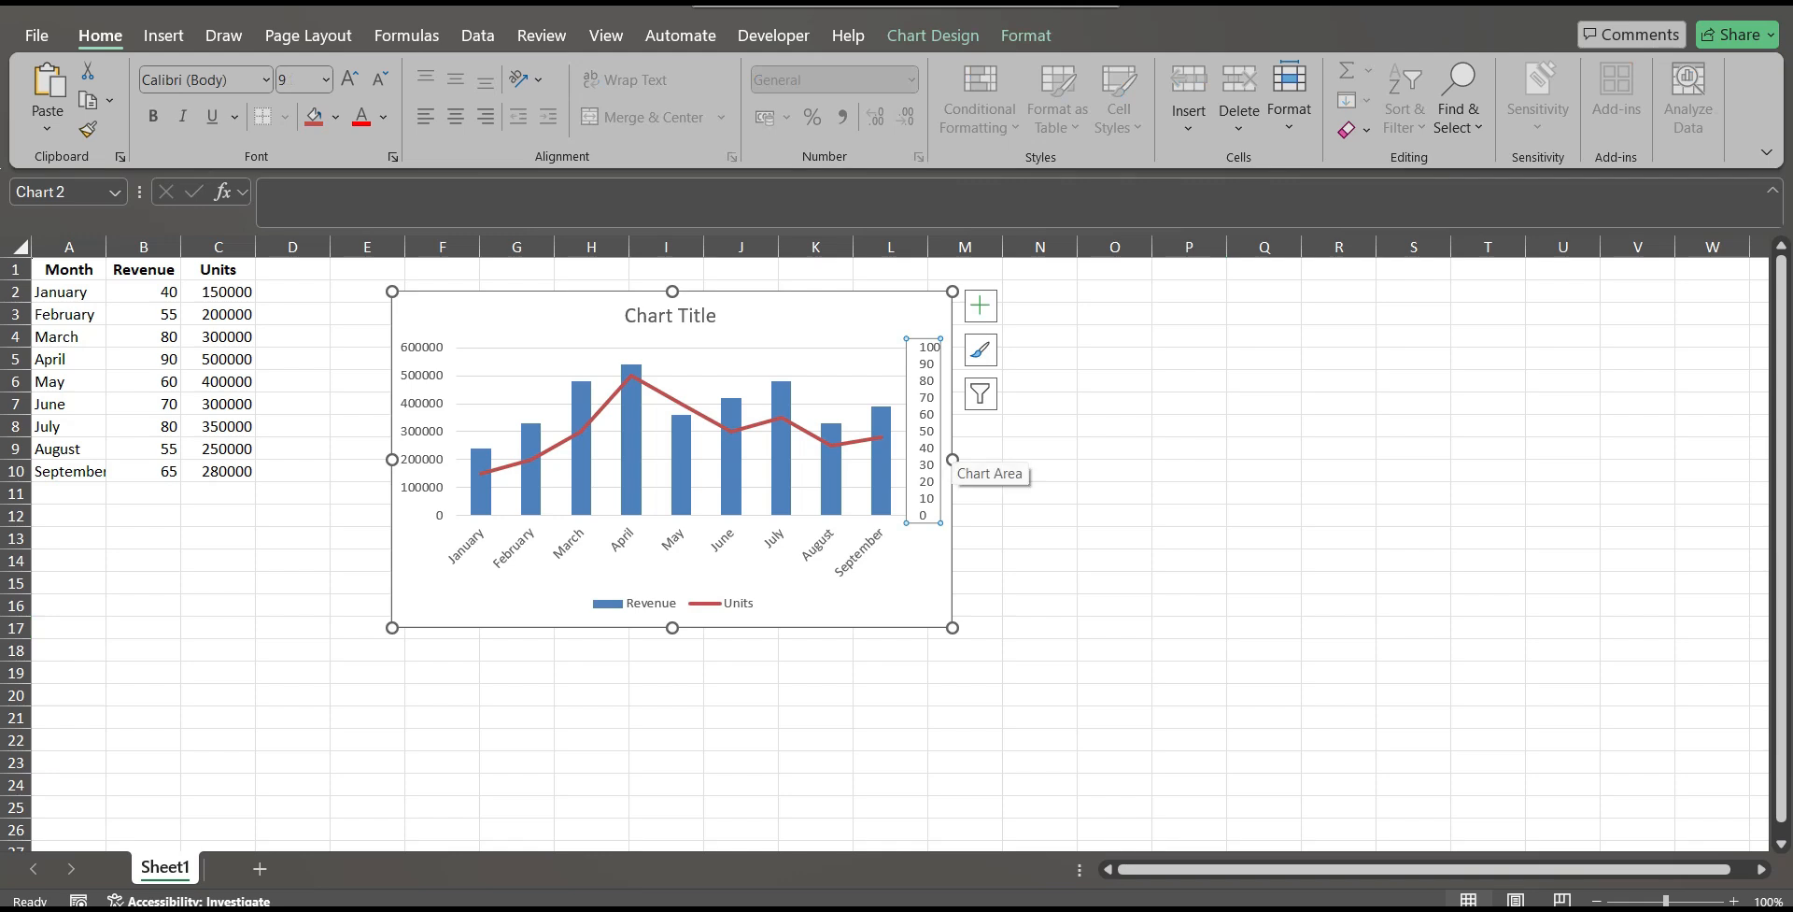
left_click_drag(952, 458, 1128, 458)
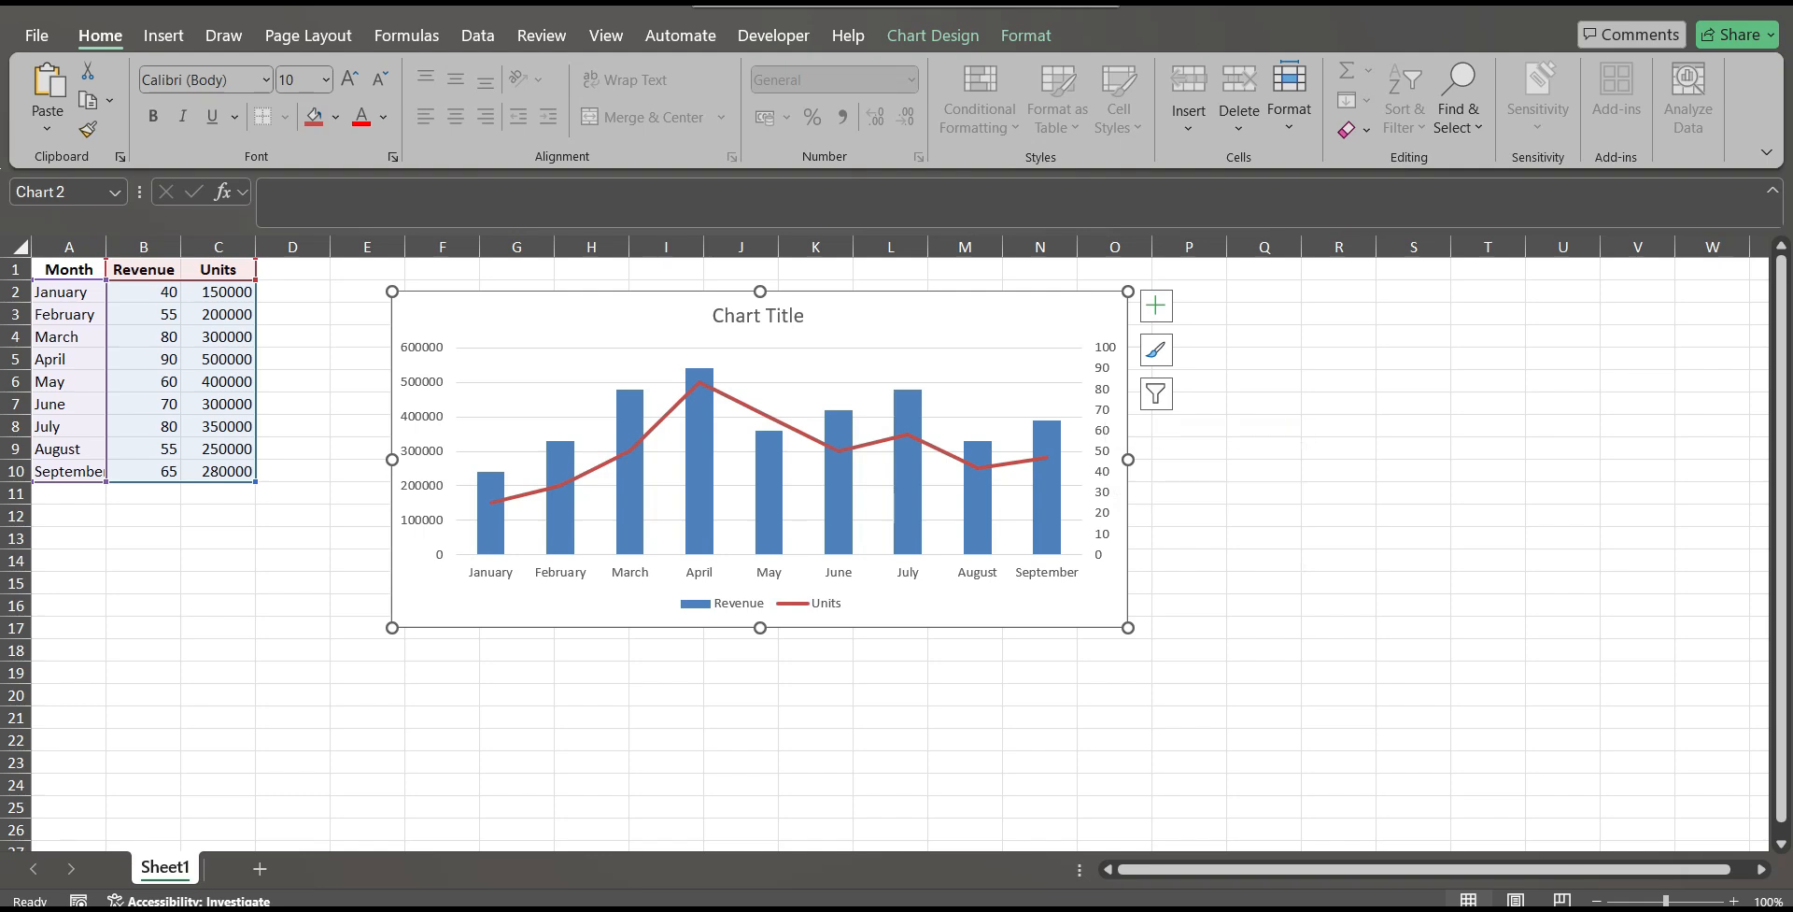
left_click(143, 292)
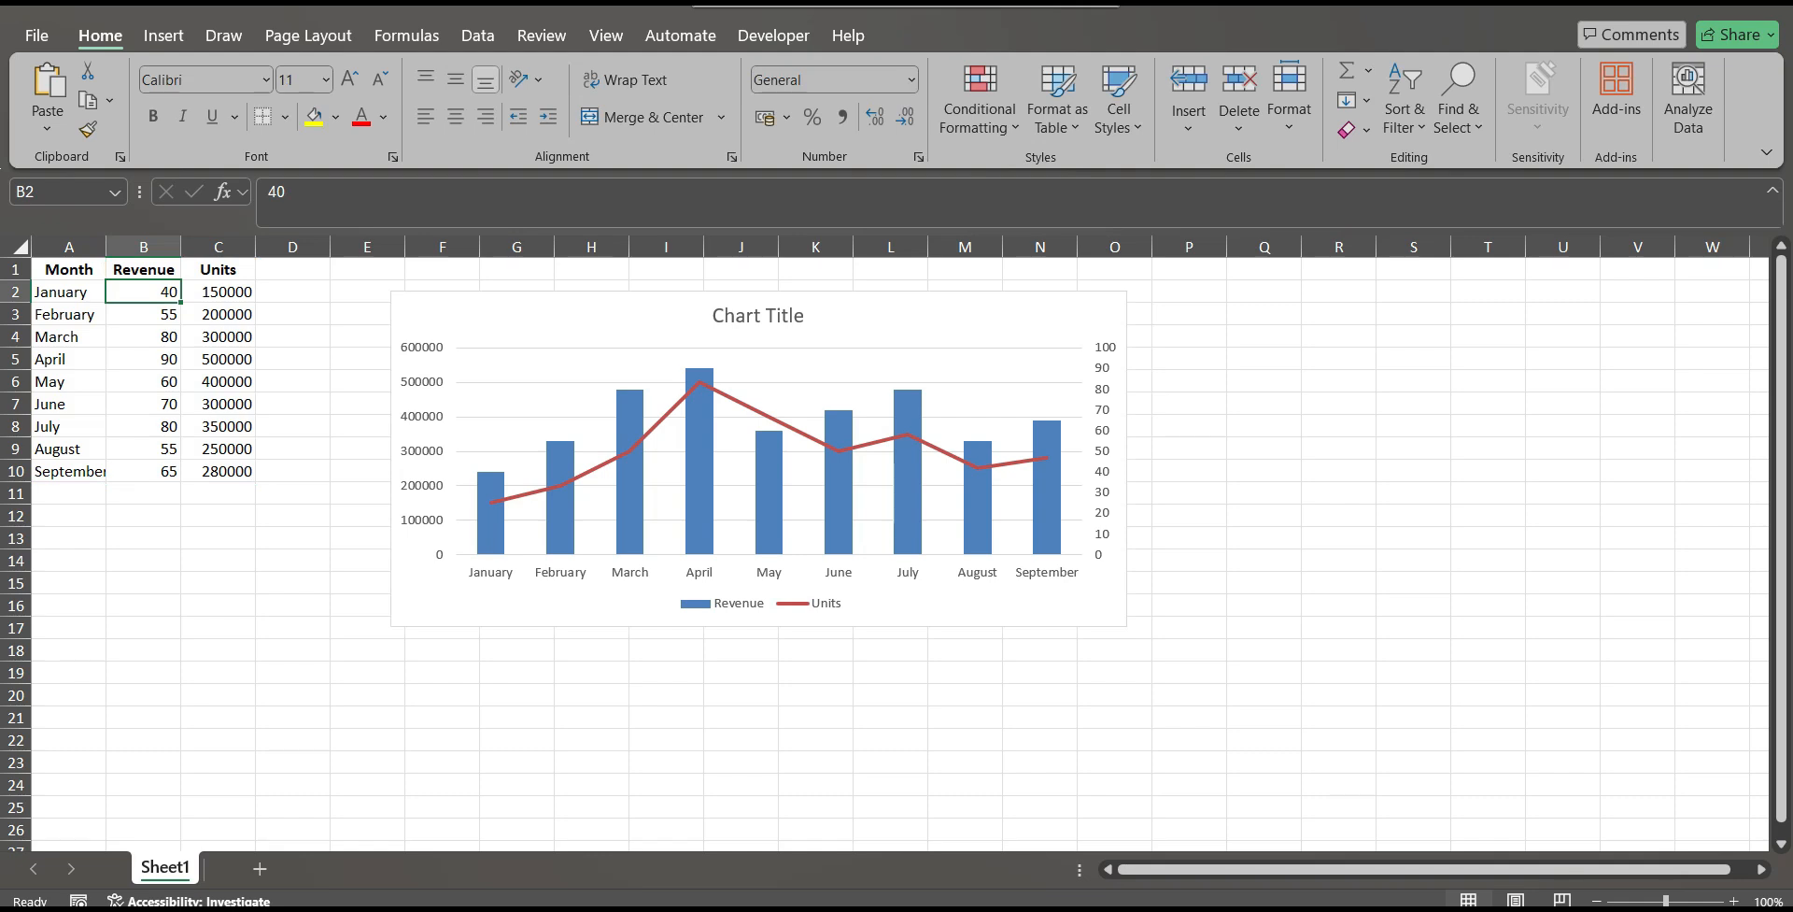
Compare the secondary and primary value axes with the Revenue and Units series, then move the chart slightly down and deselect it.
left_click(1103, 450)
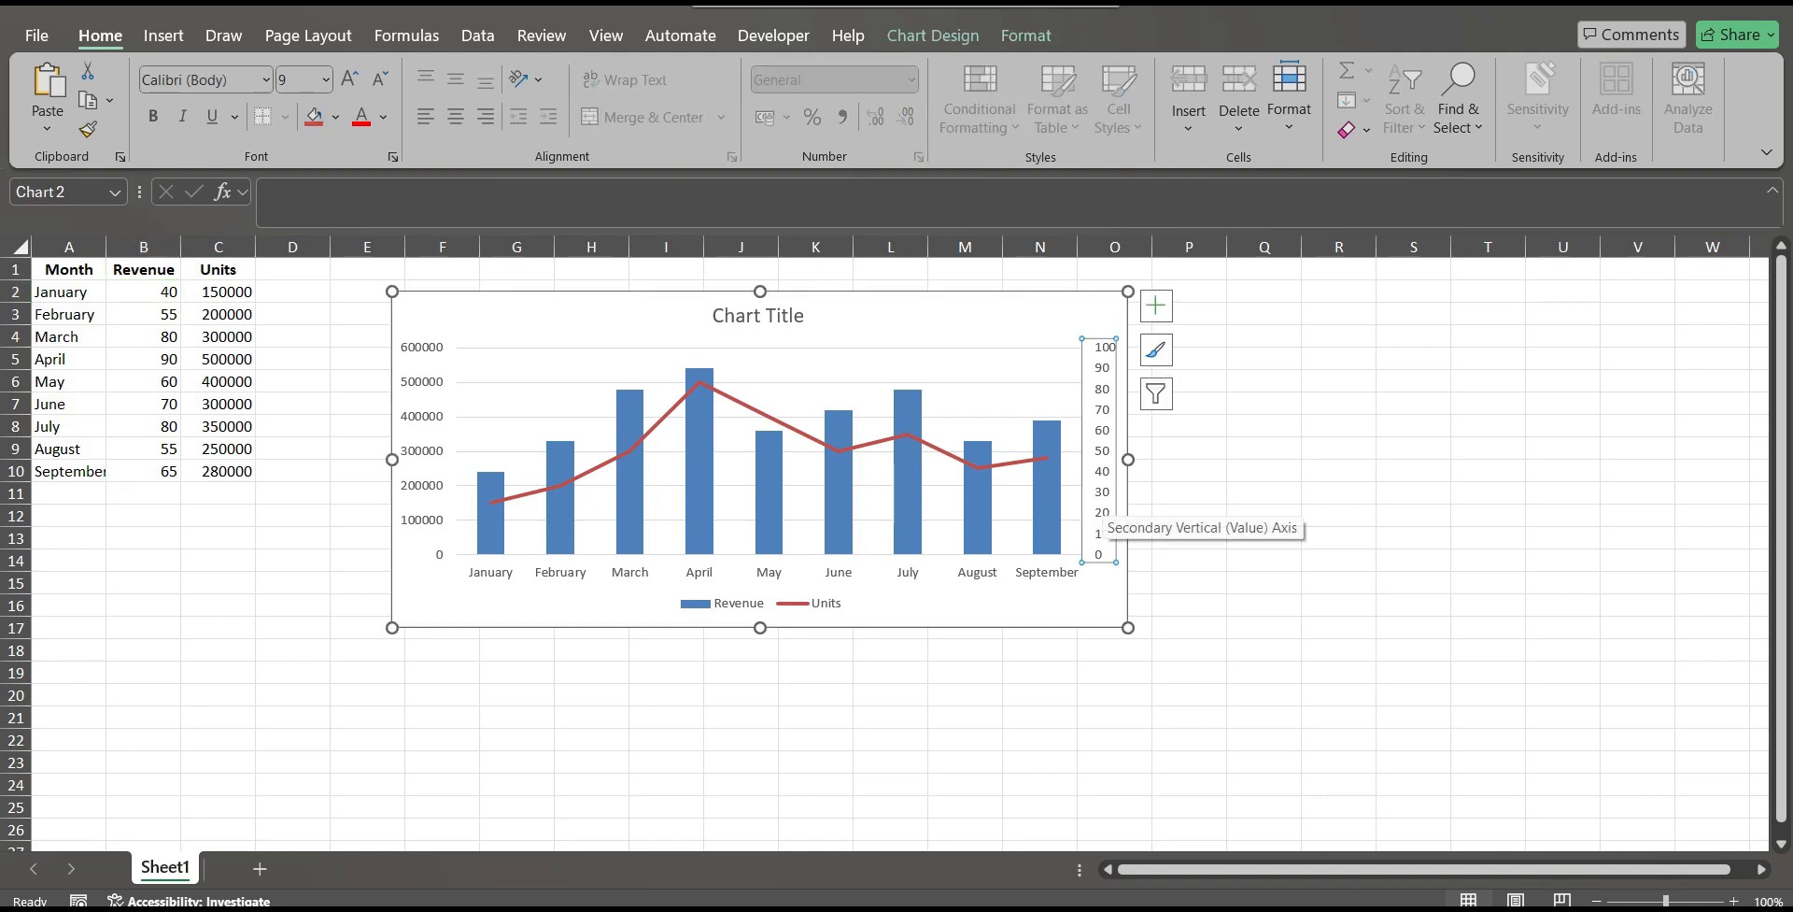
left_click(977, 400)
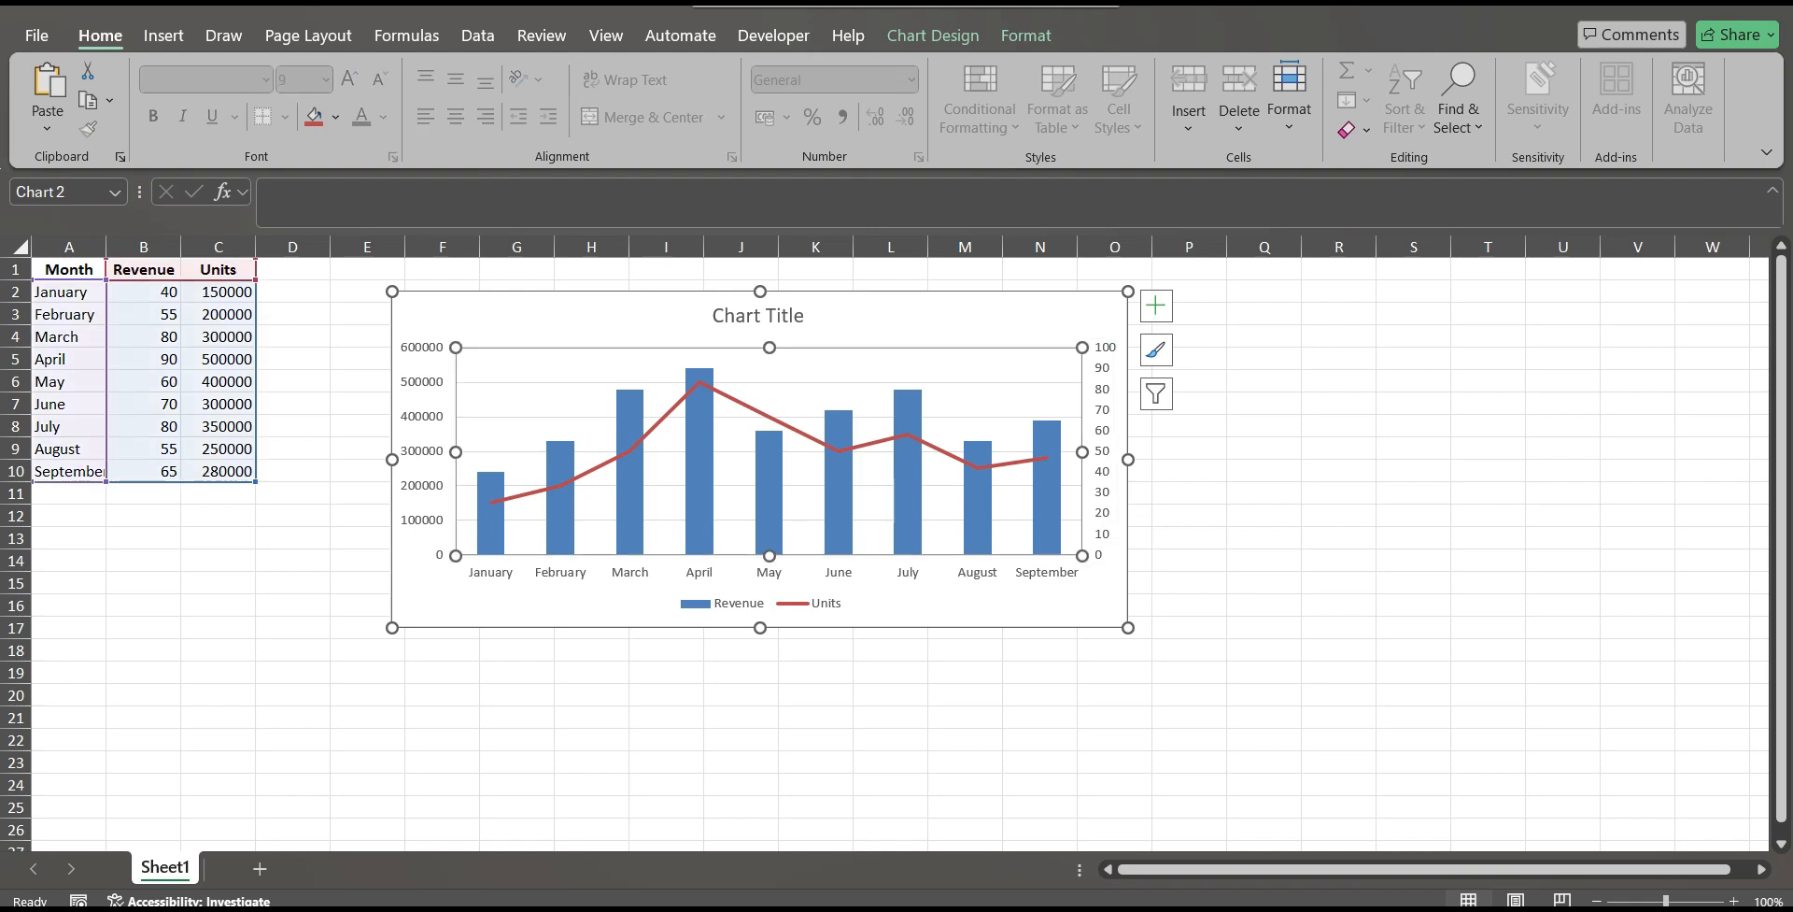
left_click(768, 415)
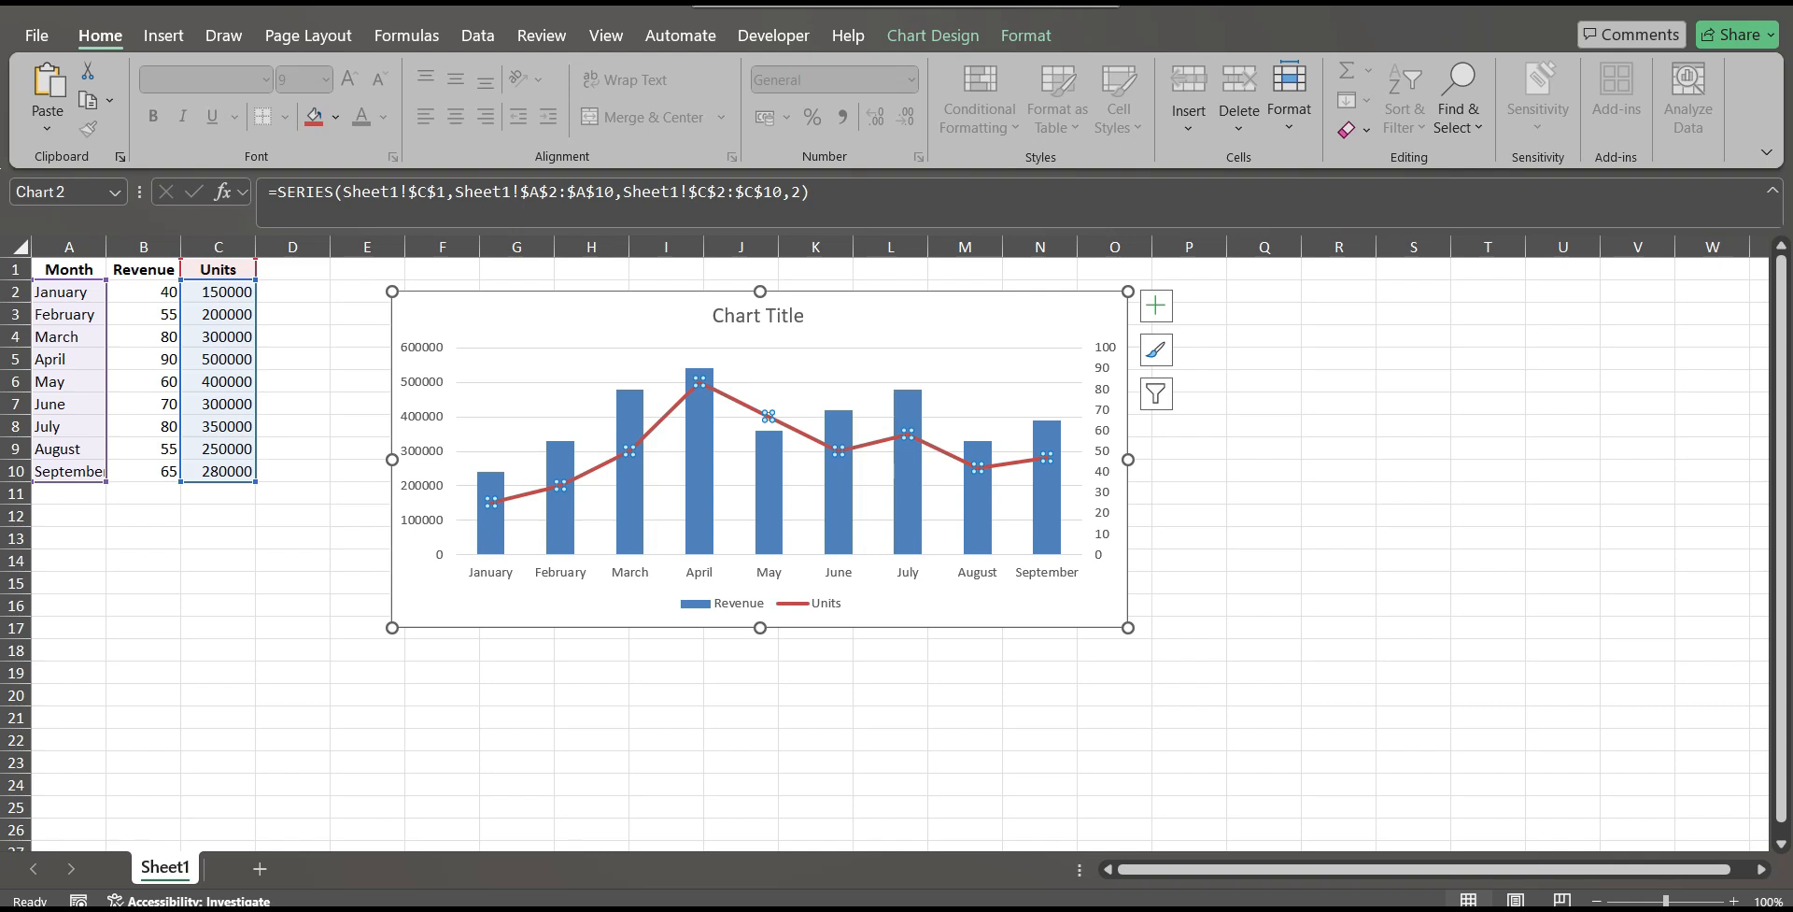
left_click(422, 451)
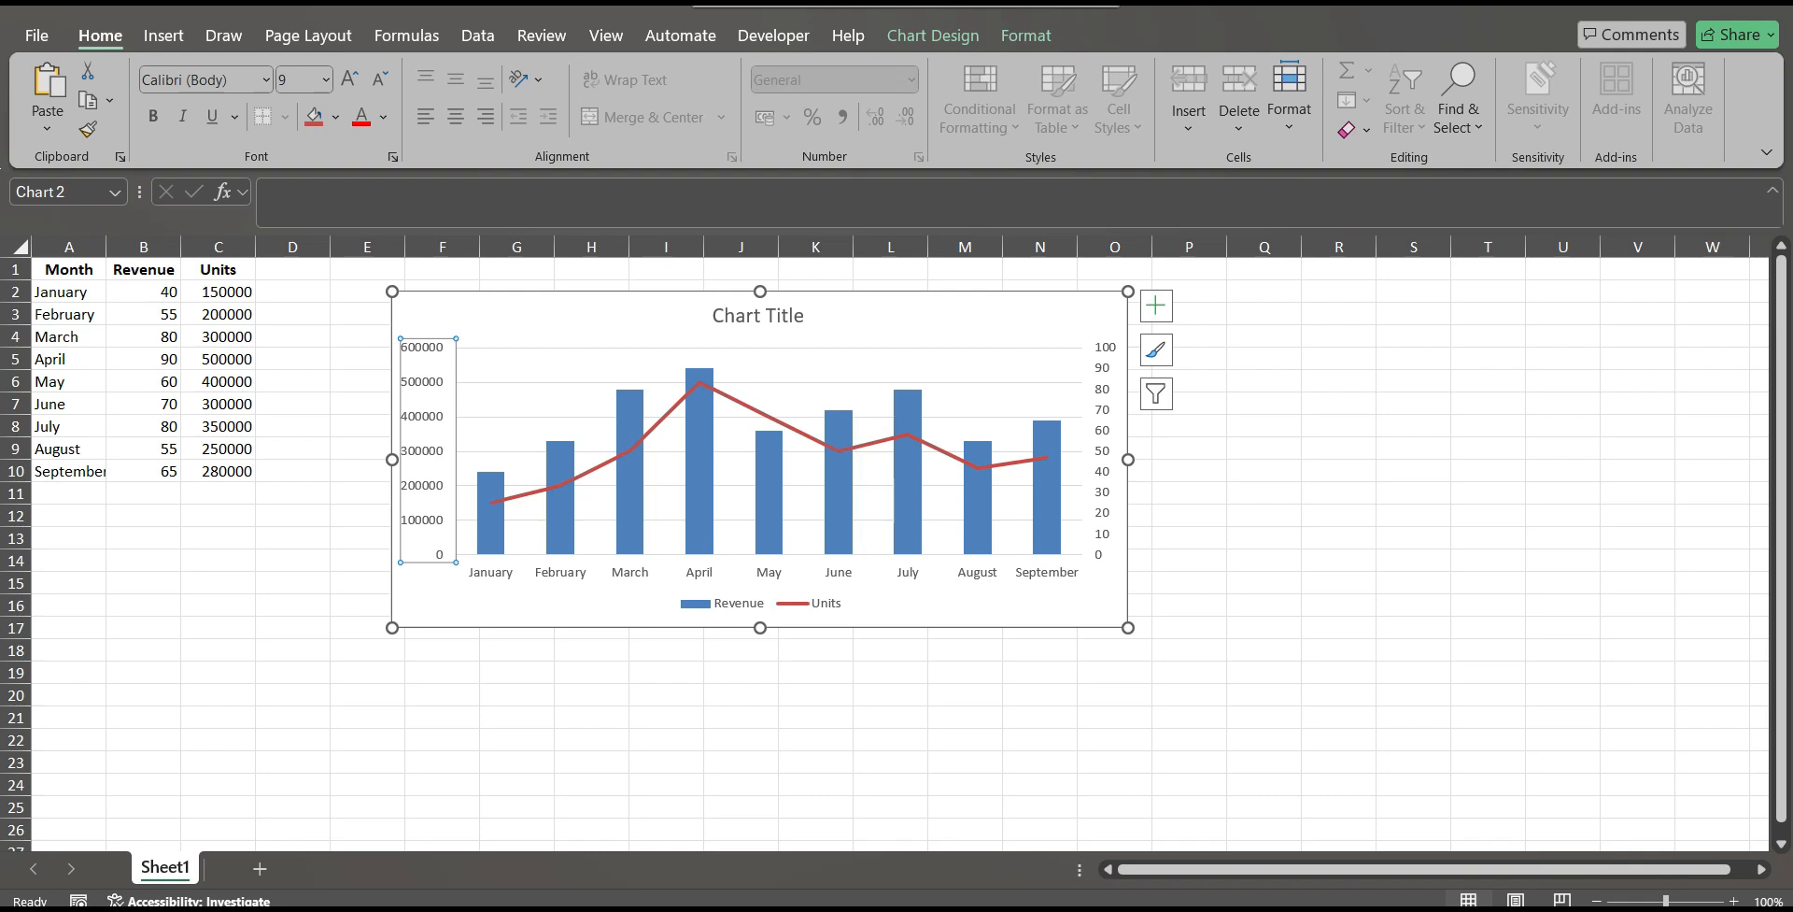
left_click(1102, 451)
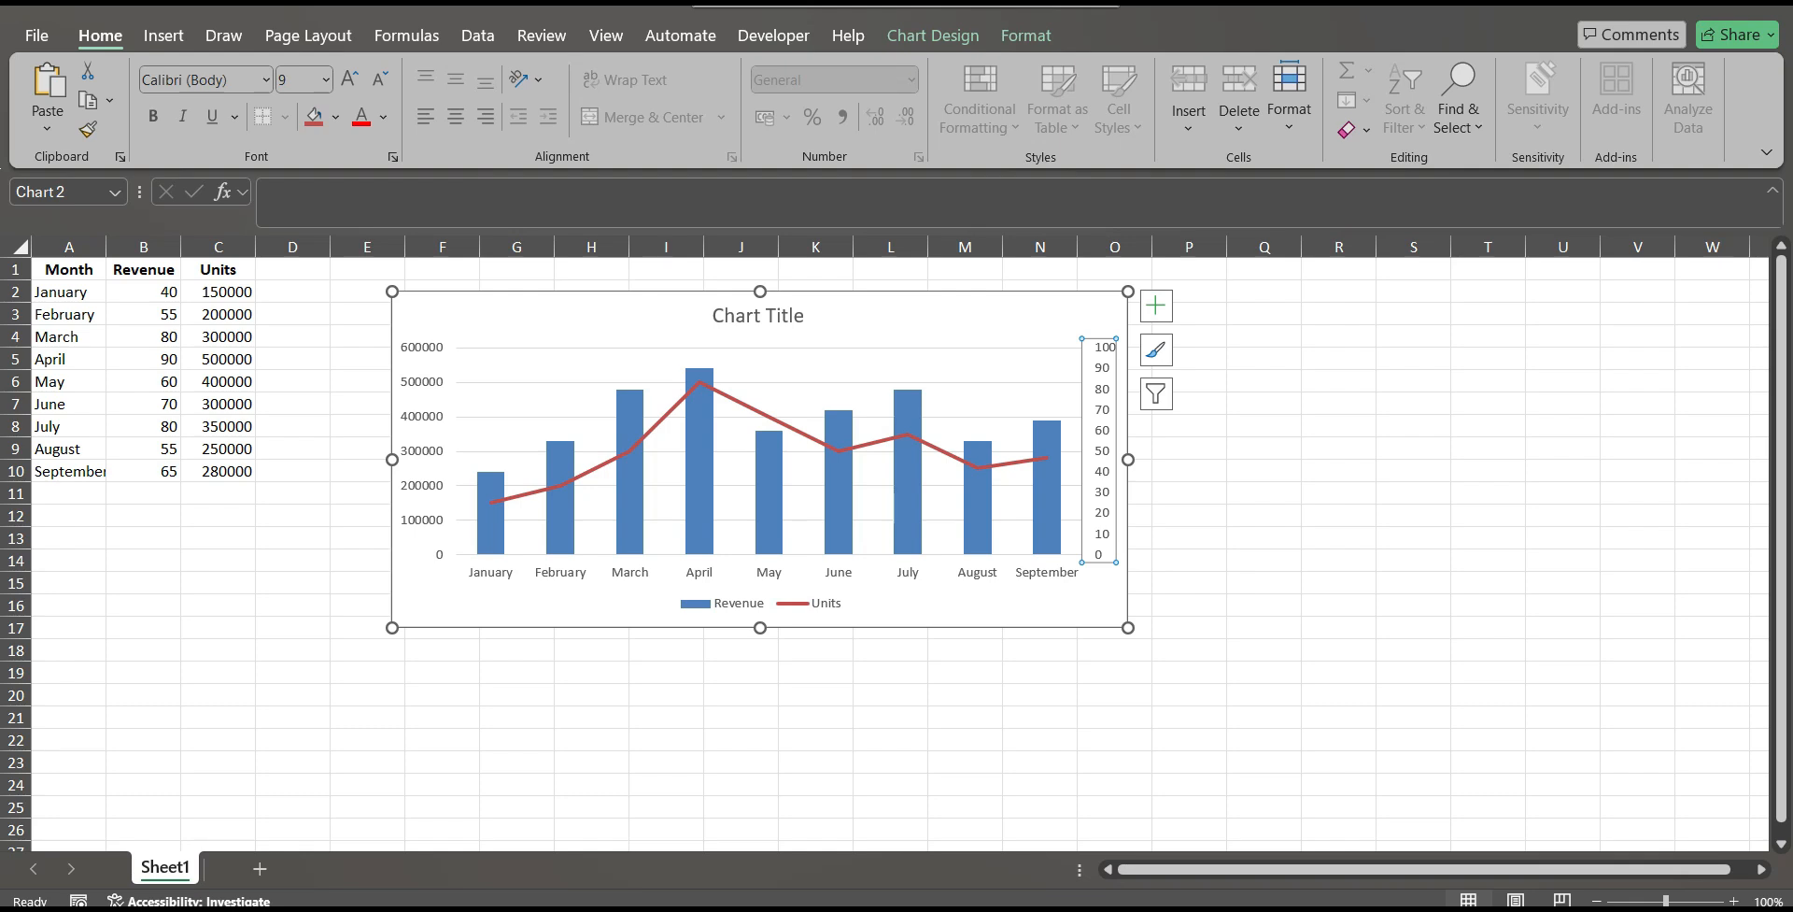
key("Escape")
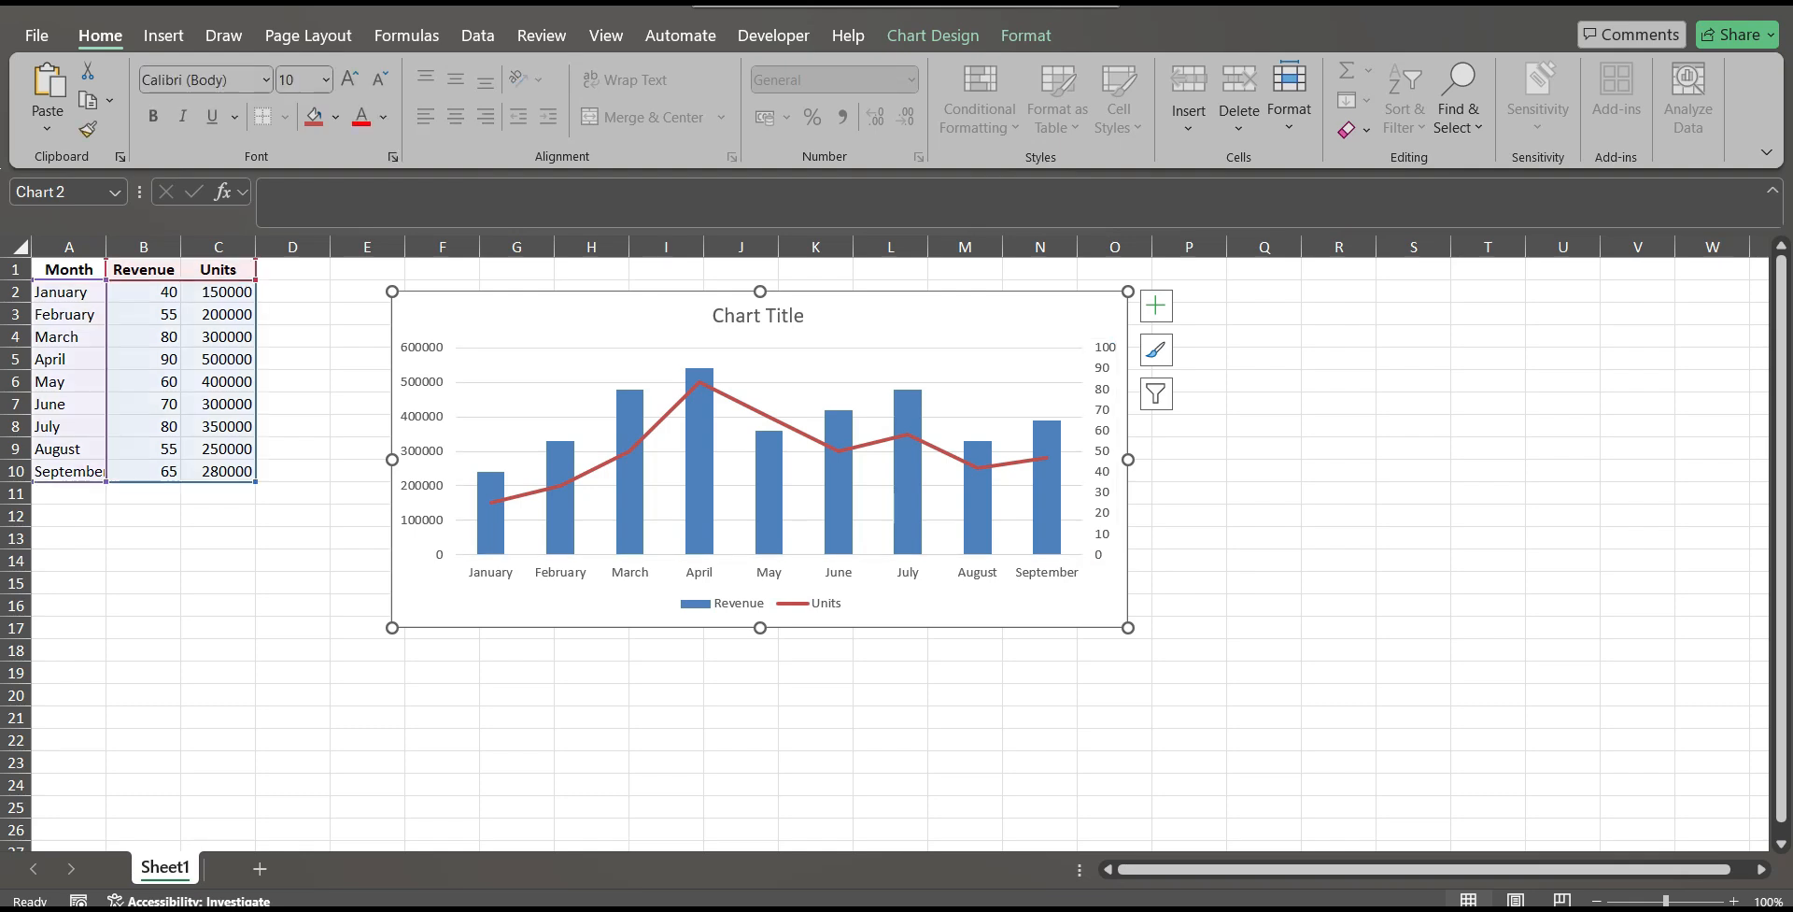
left_click_drag(887, 316, 880, 348)
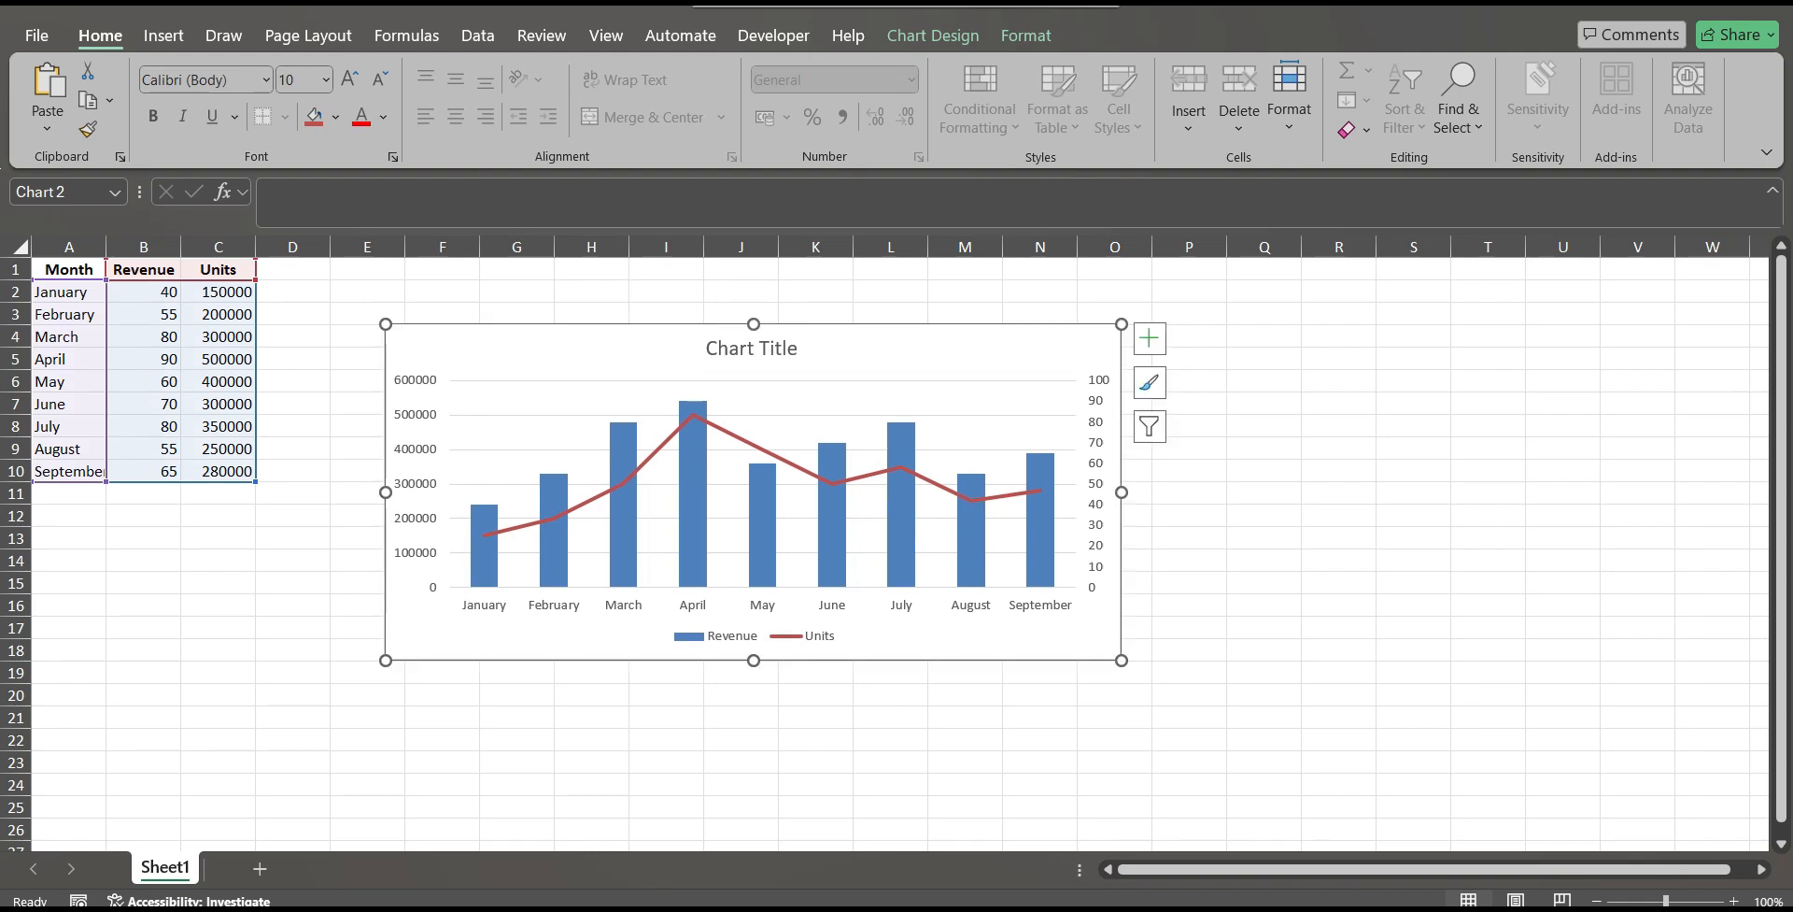
left_click(1488, 538)
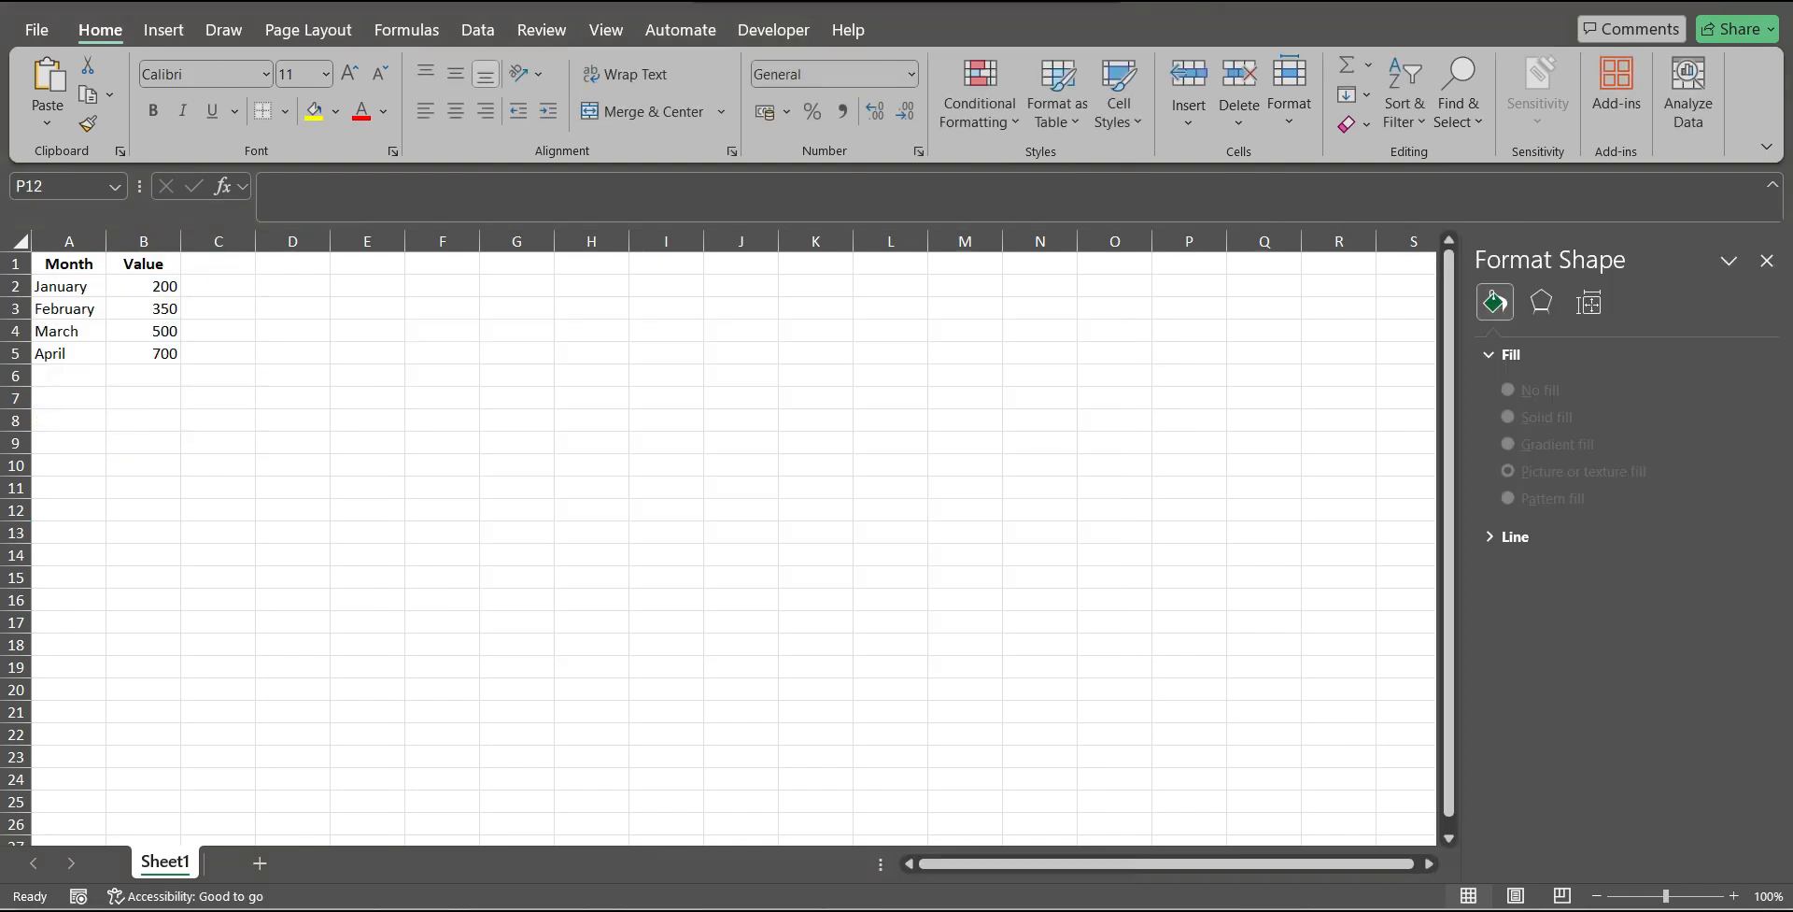
Insert a 2-D clustered column chart from the Month and Value data in A1:B5 and close the formatting pane.
left_click(69, 265)
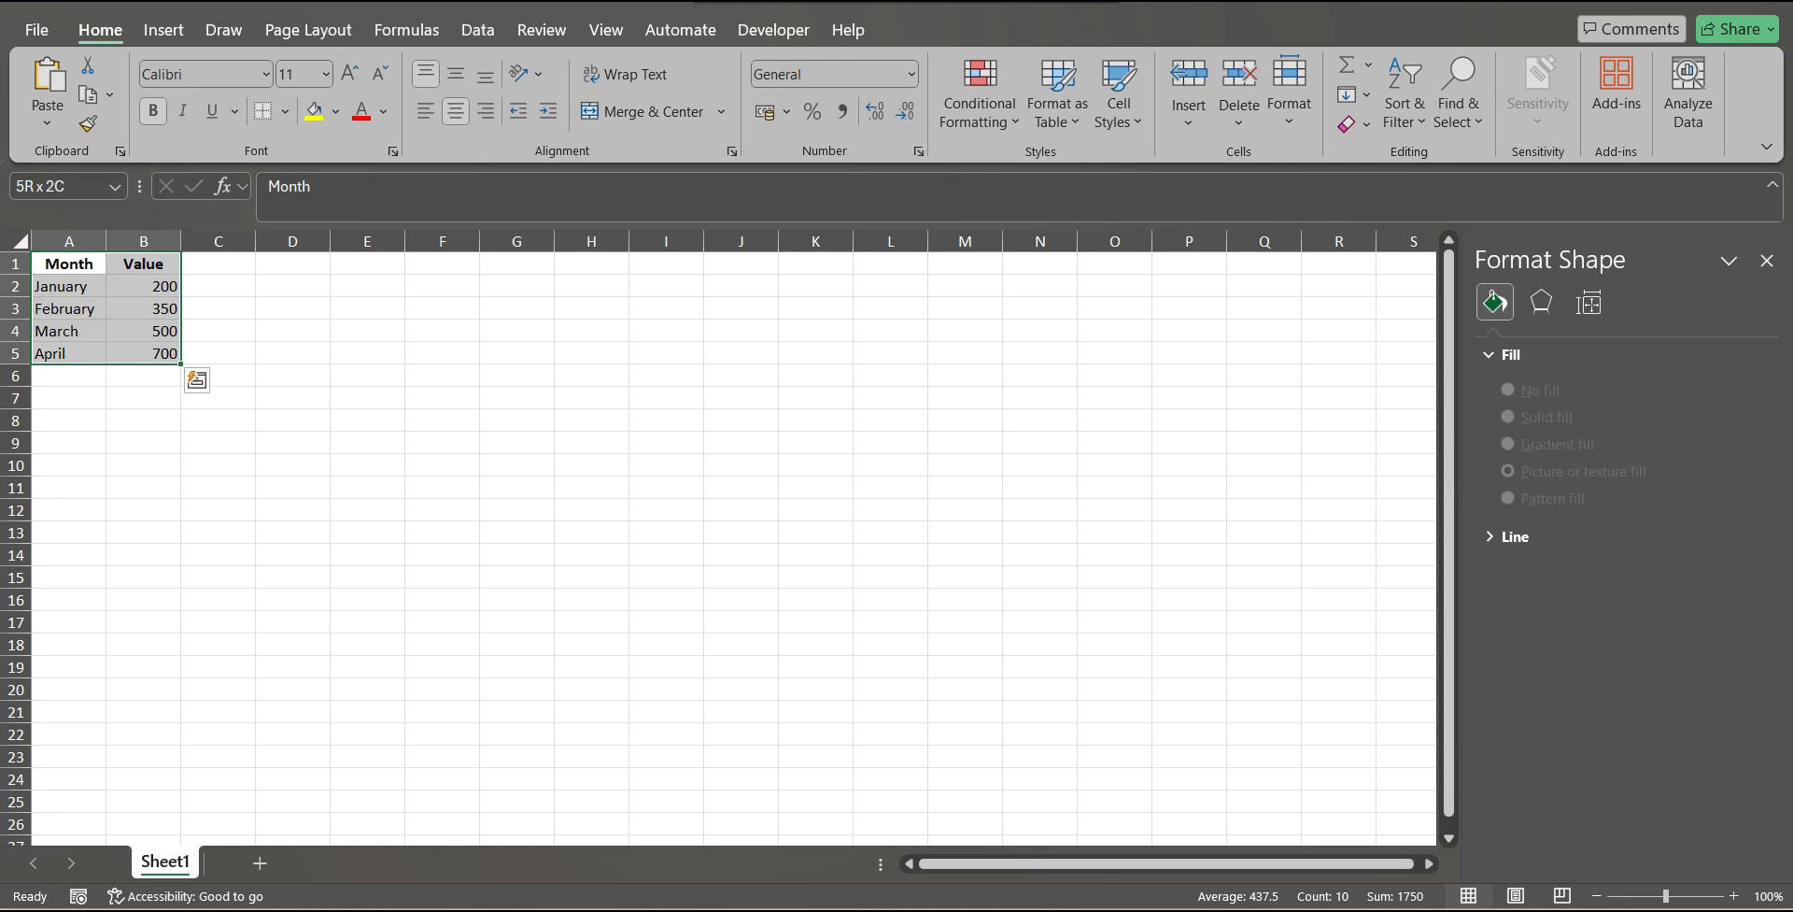
left_click(164, 30)
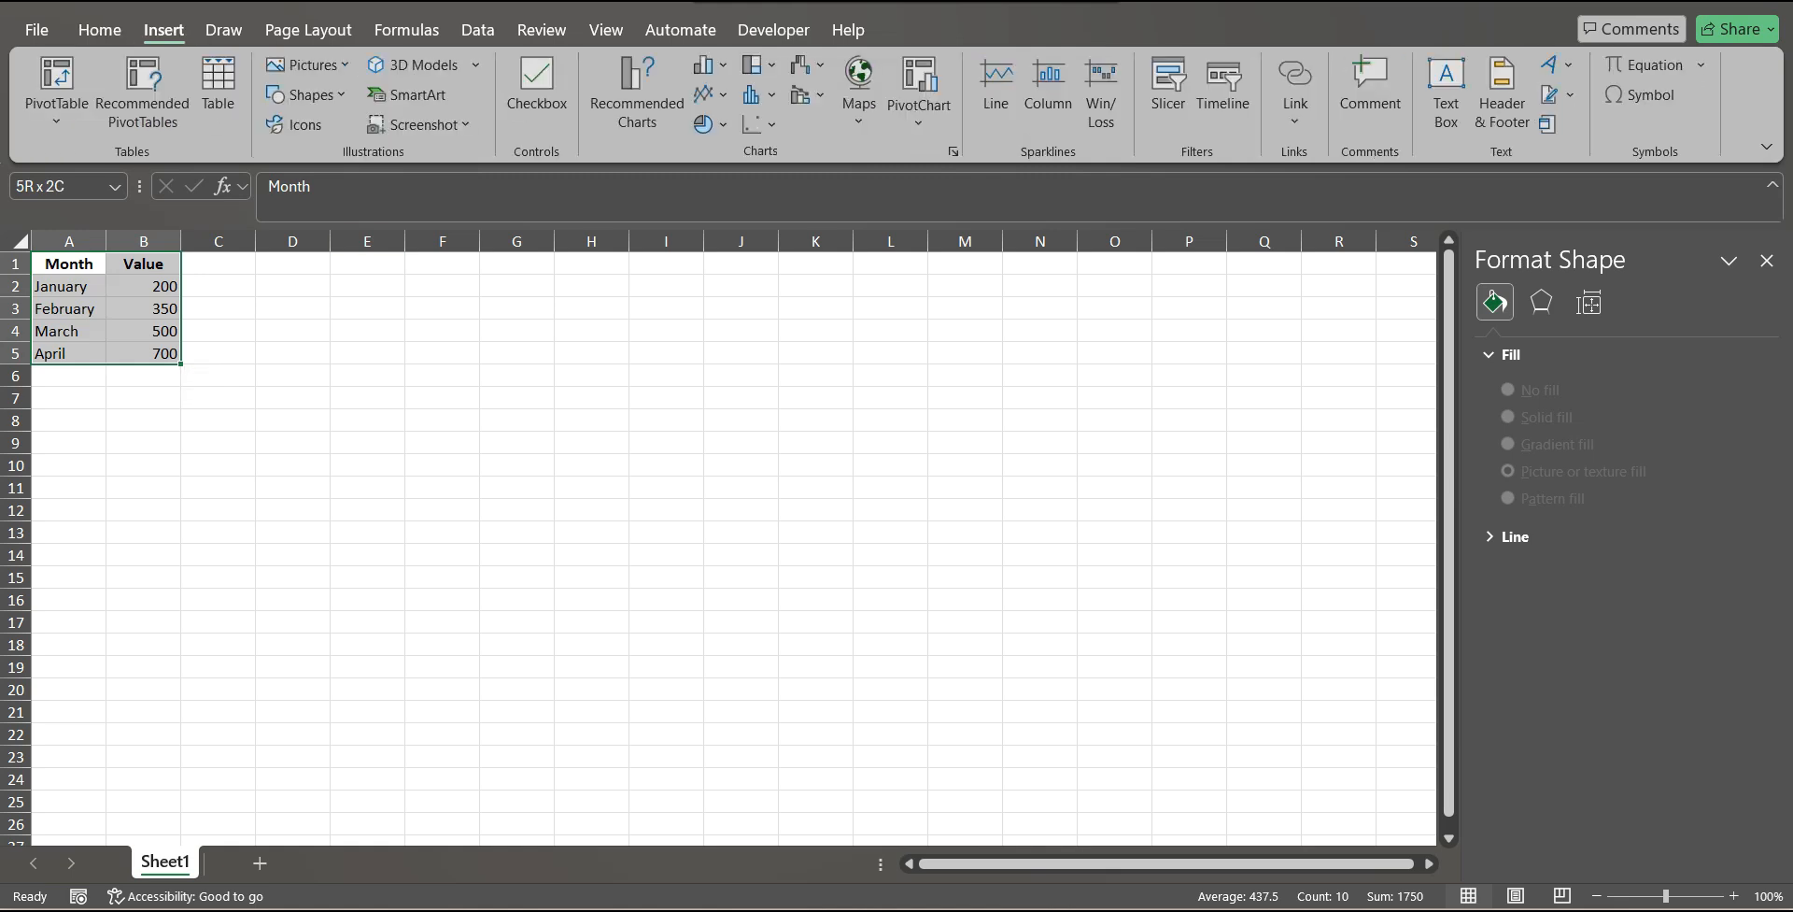
left_click(707, 64)
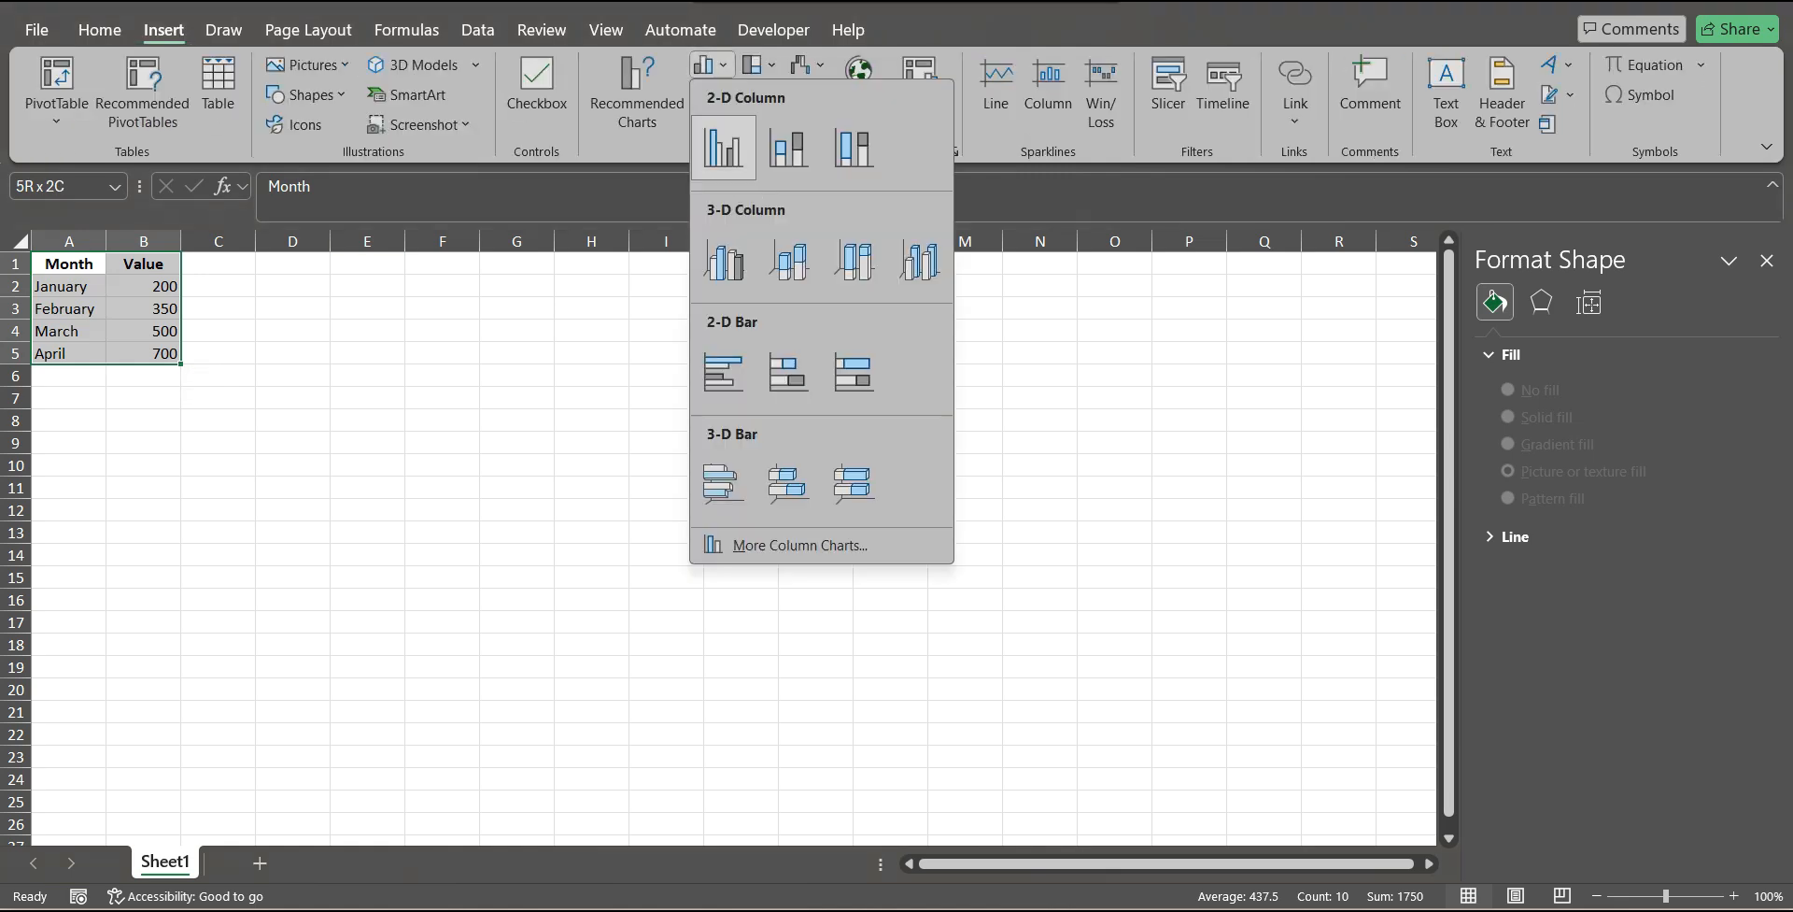
left_click(723, 147)
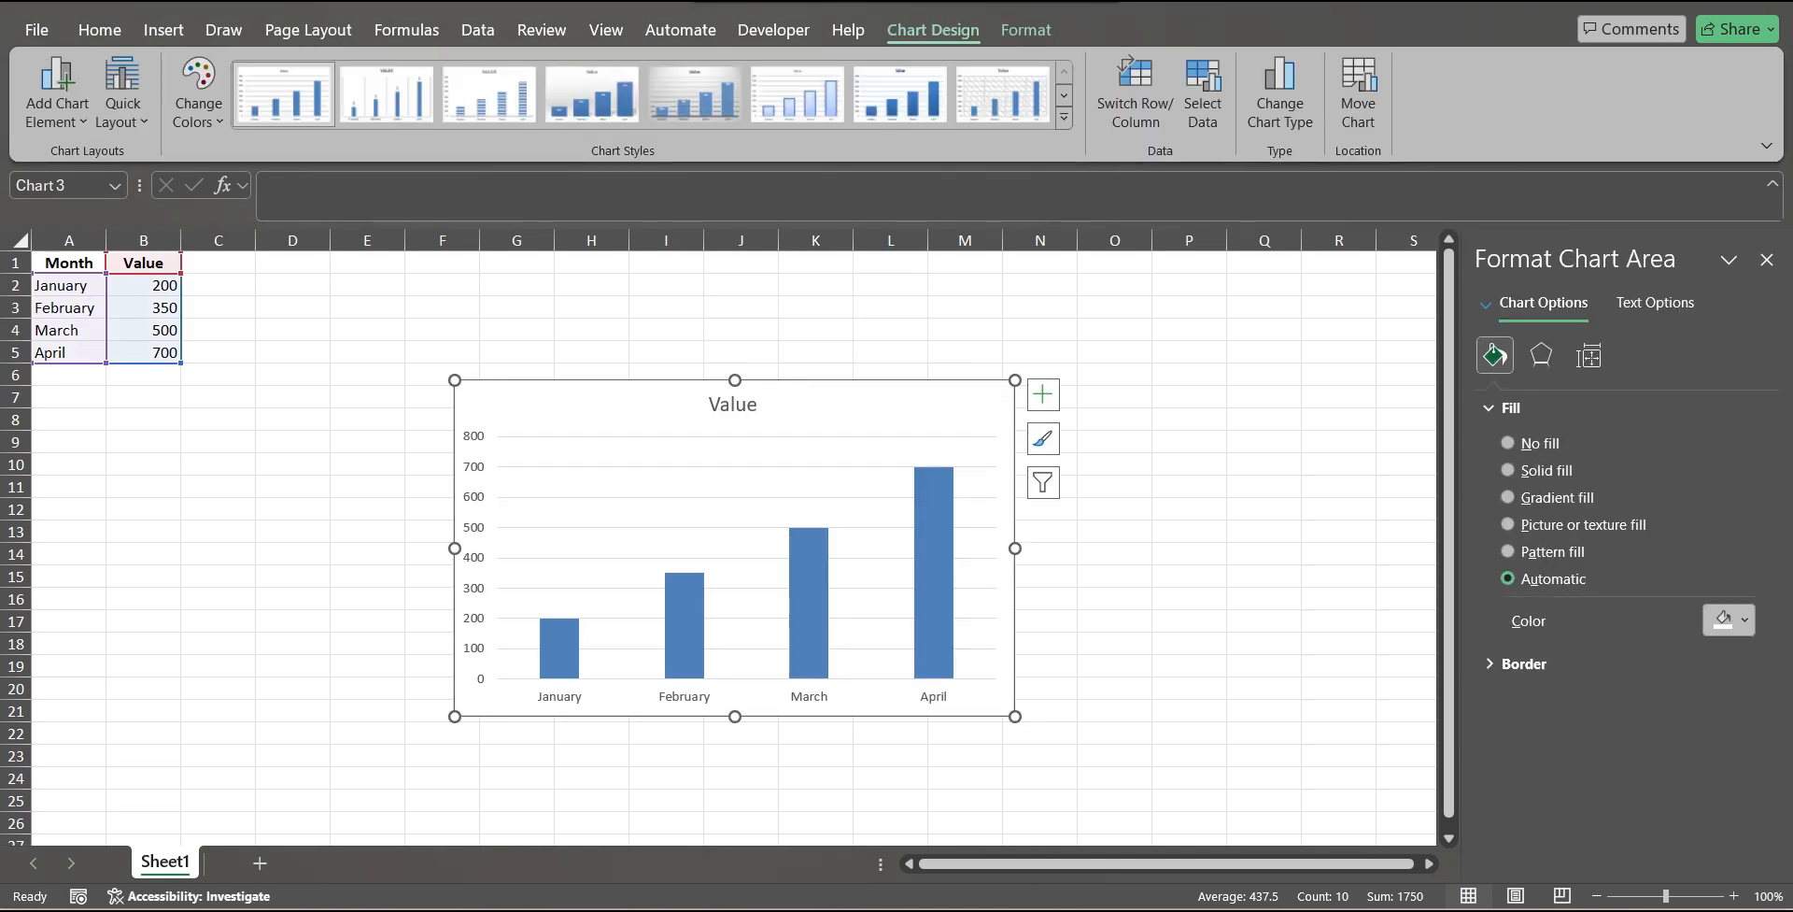
left_click(1766, 258)
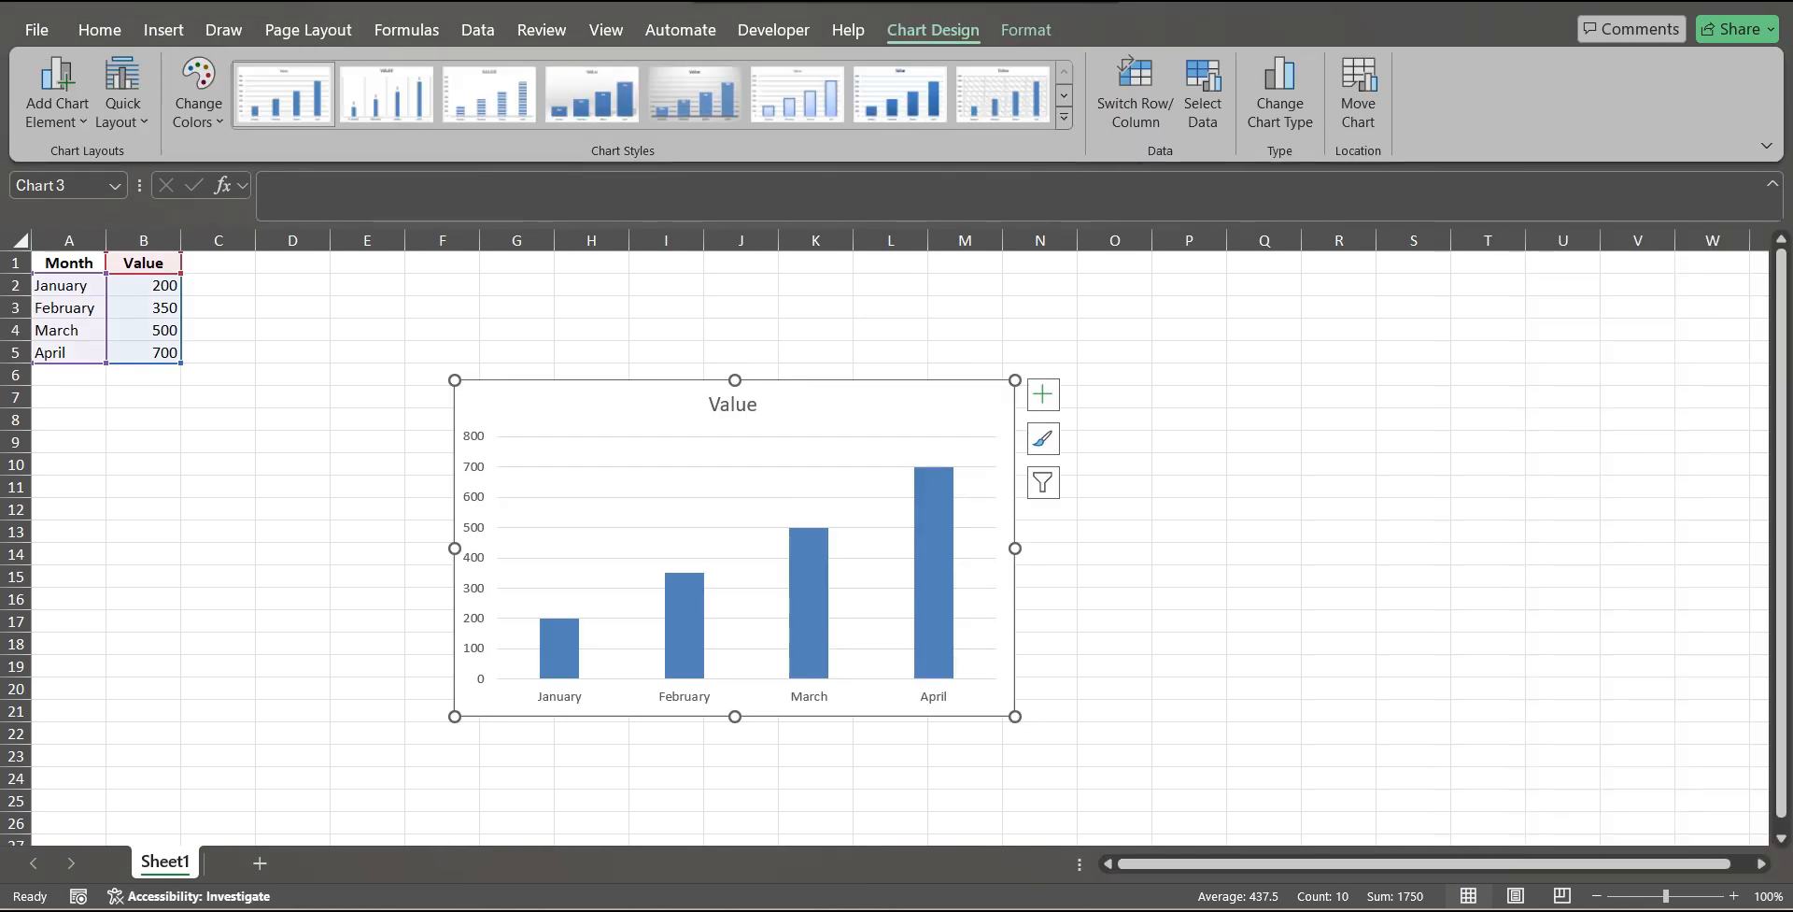
Move the Value column chart up to start around row 2, then deselect it.
left_click(1413, 420)
left_click(915, 404)
left_click_drag(915, 405, 959, 321)
left_click(976, 411)
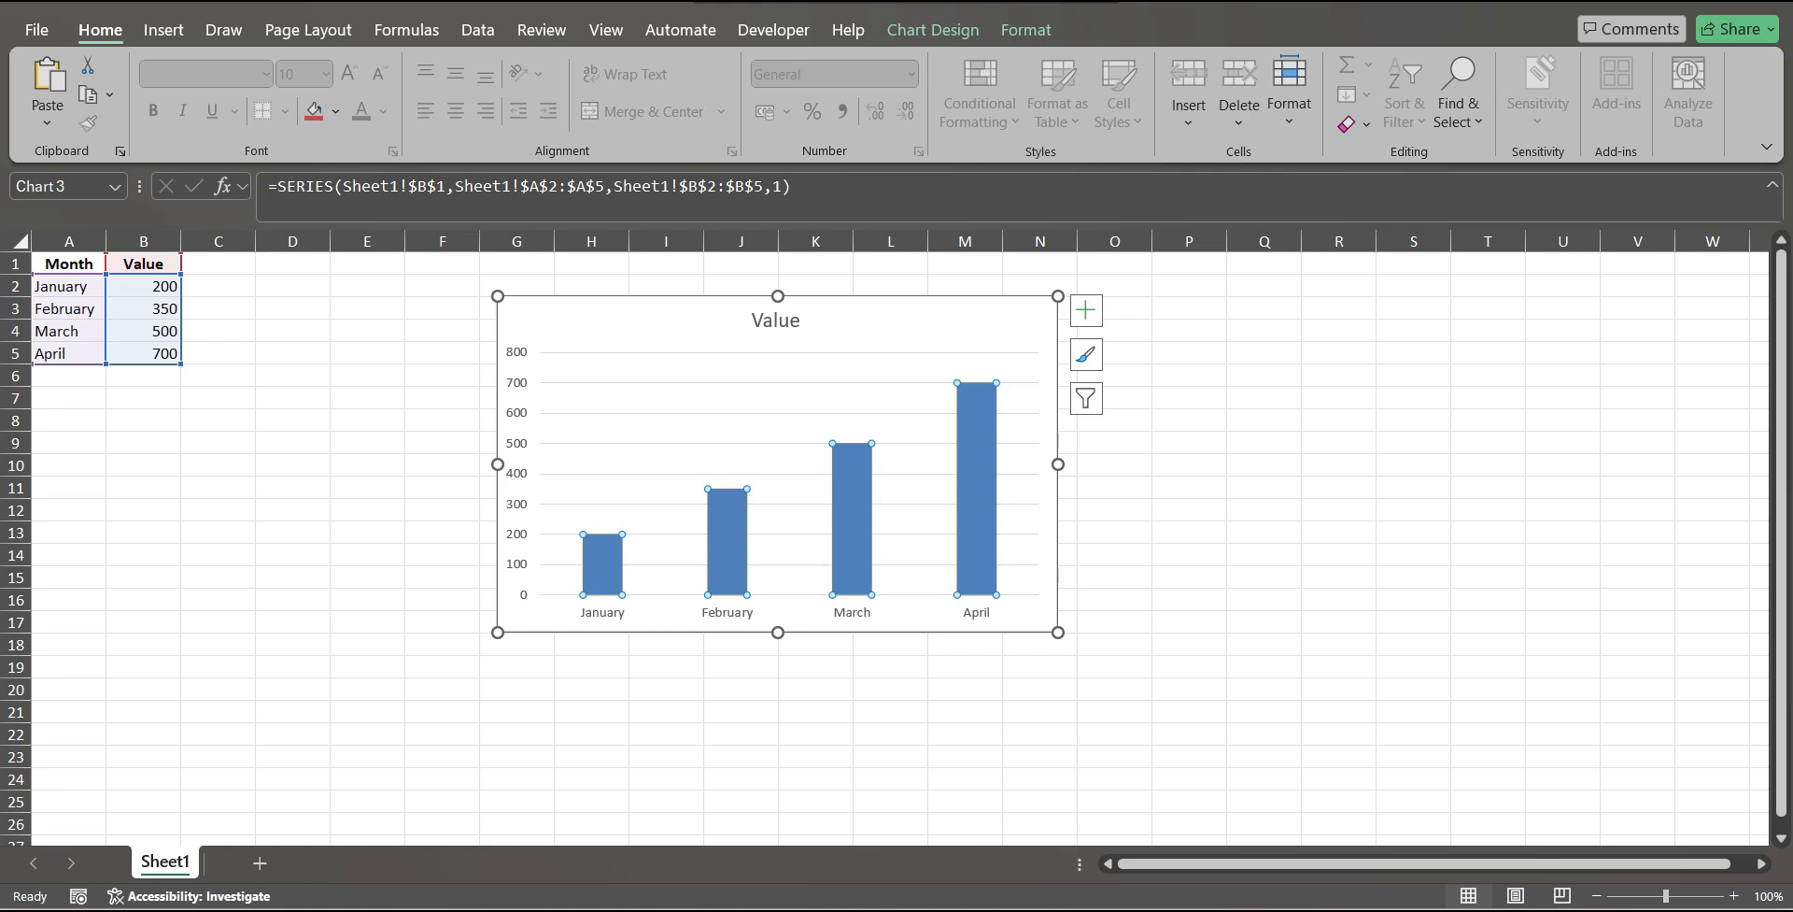
left_click(1189, 533)
Open the data series formatting for the Value columns and set their fill to Picture or texture fill.
left_click(976, 491)
right_click(973, 465)
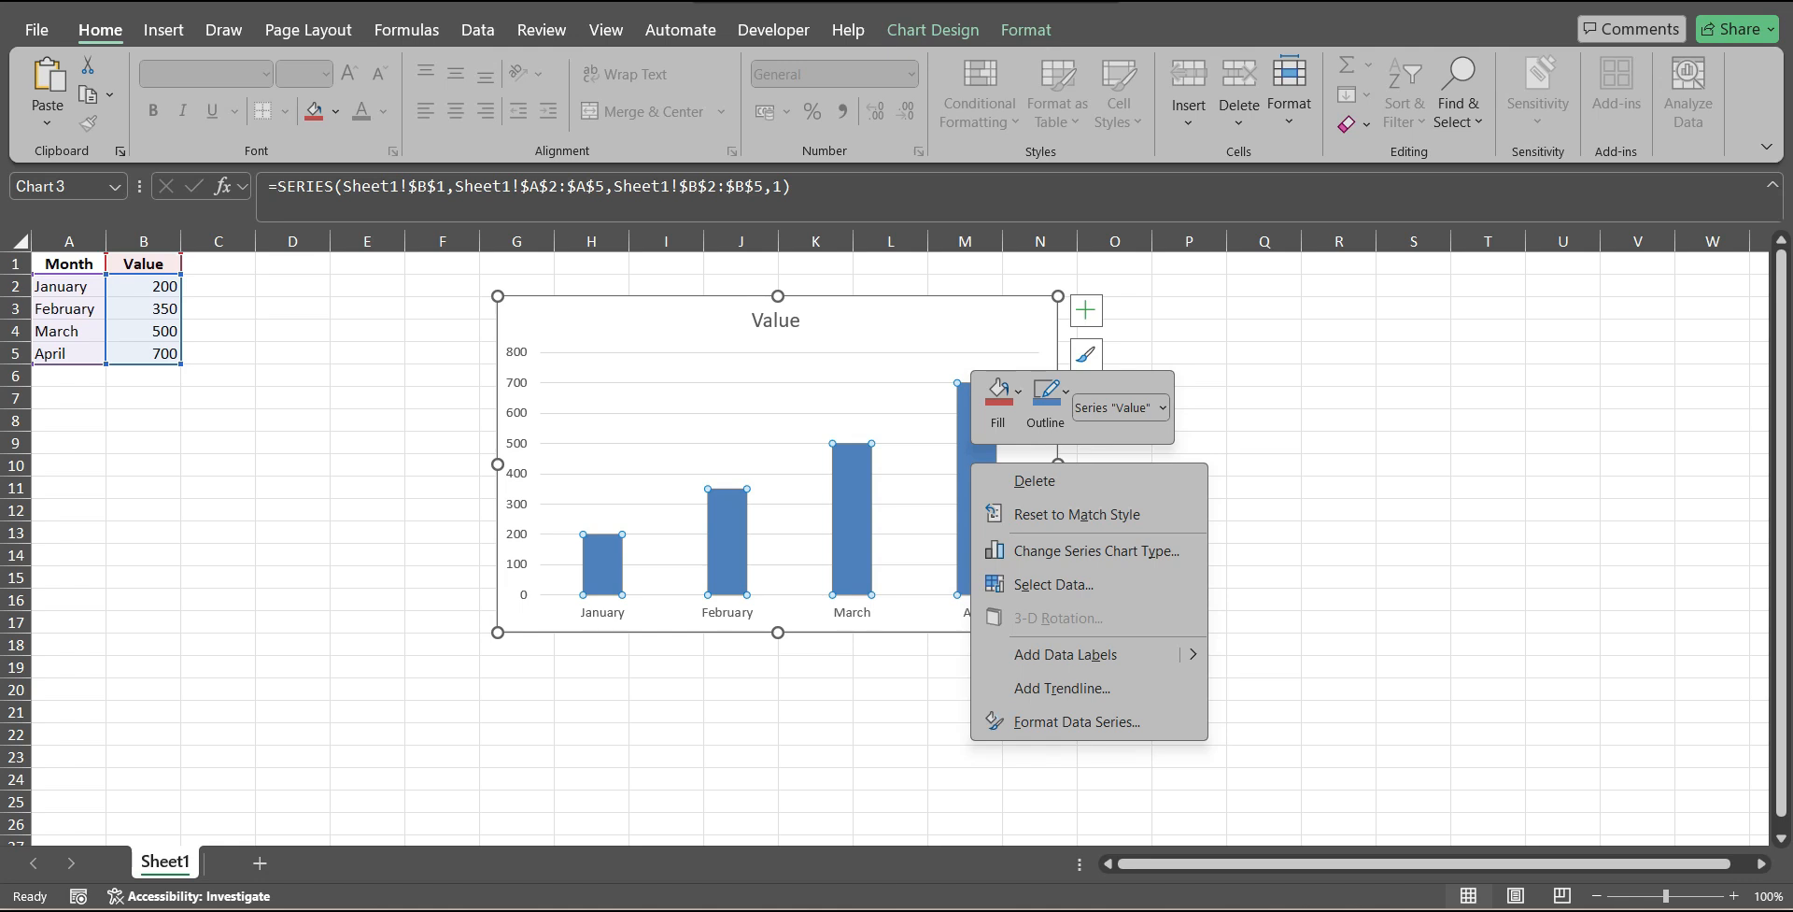
left_click(1077, 721)
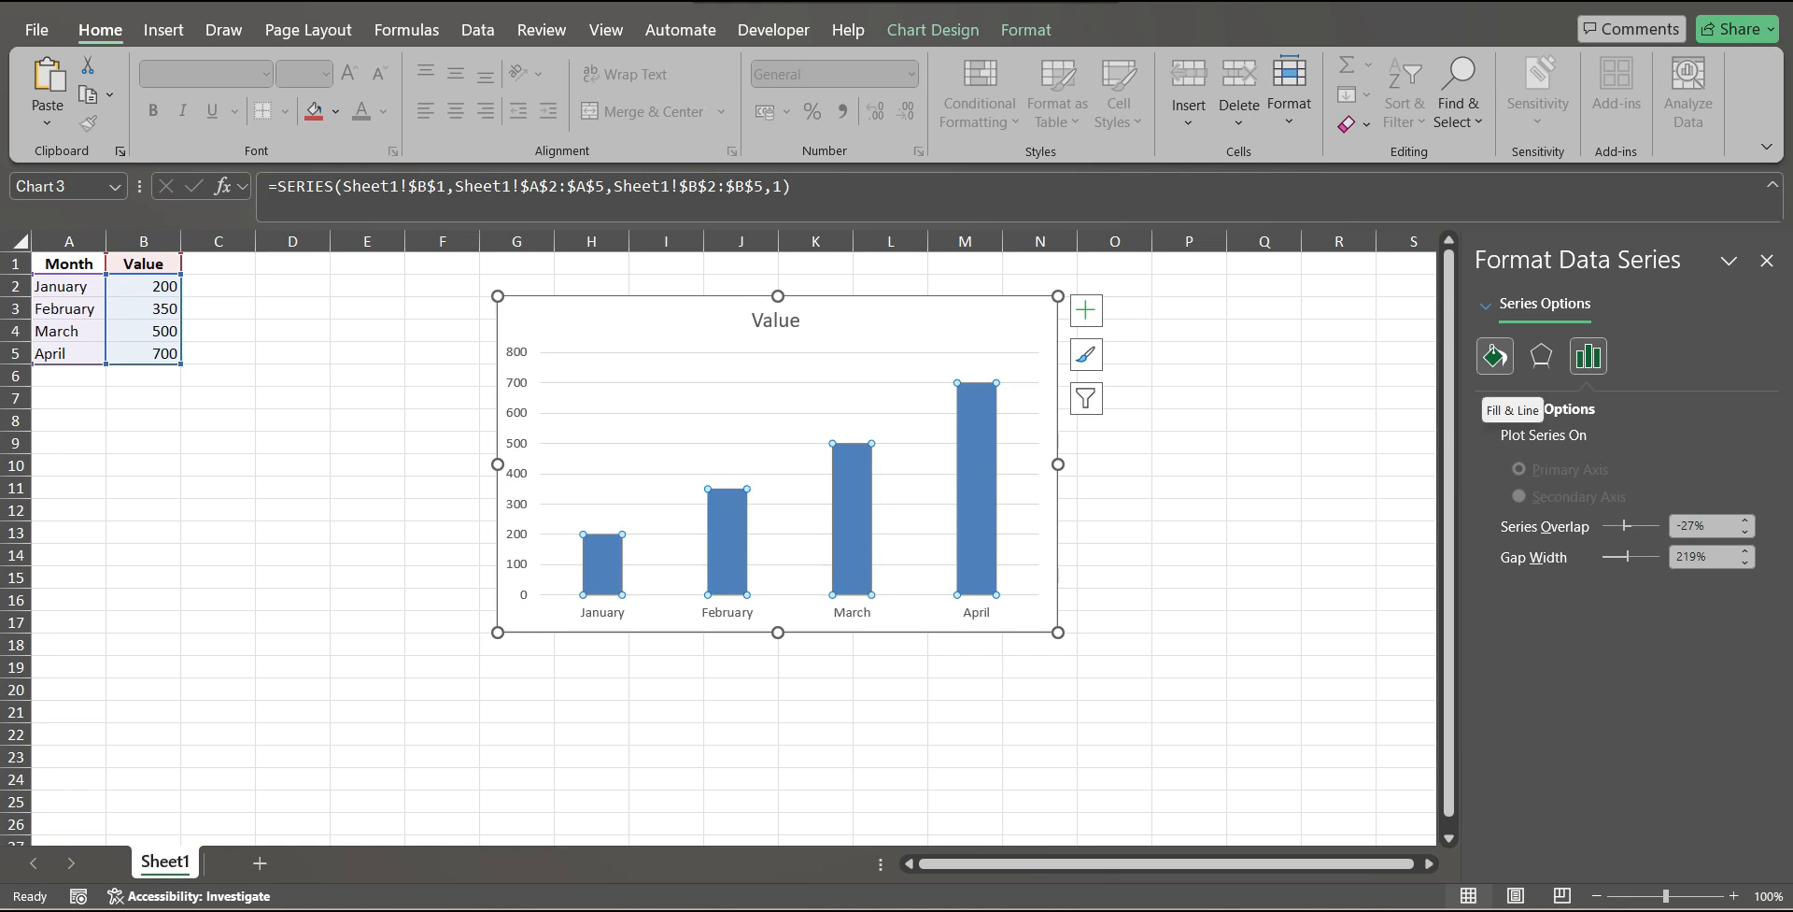
left_click(1495, 357)
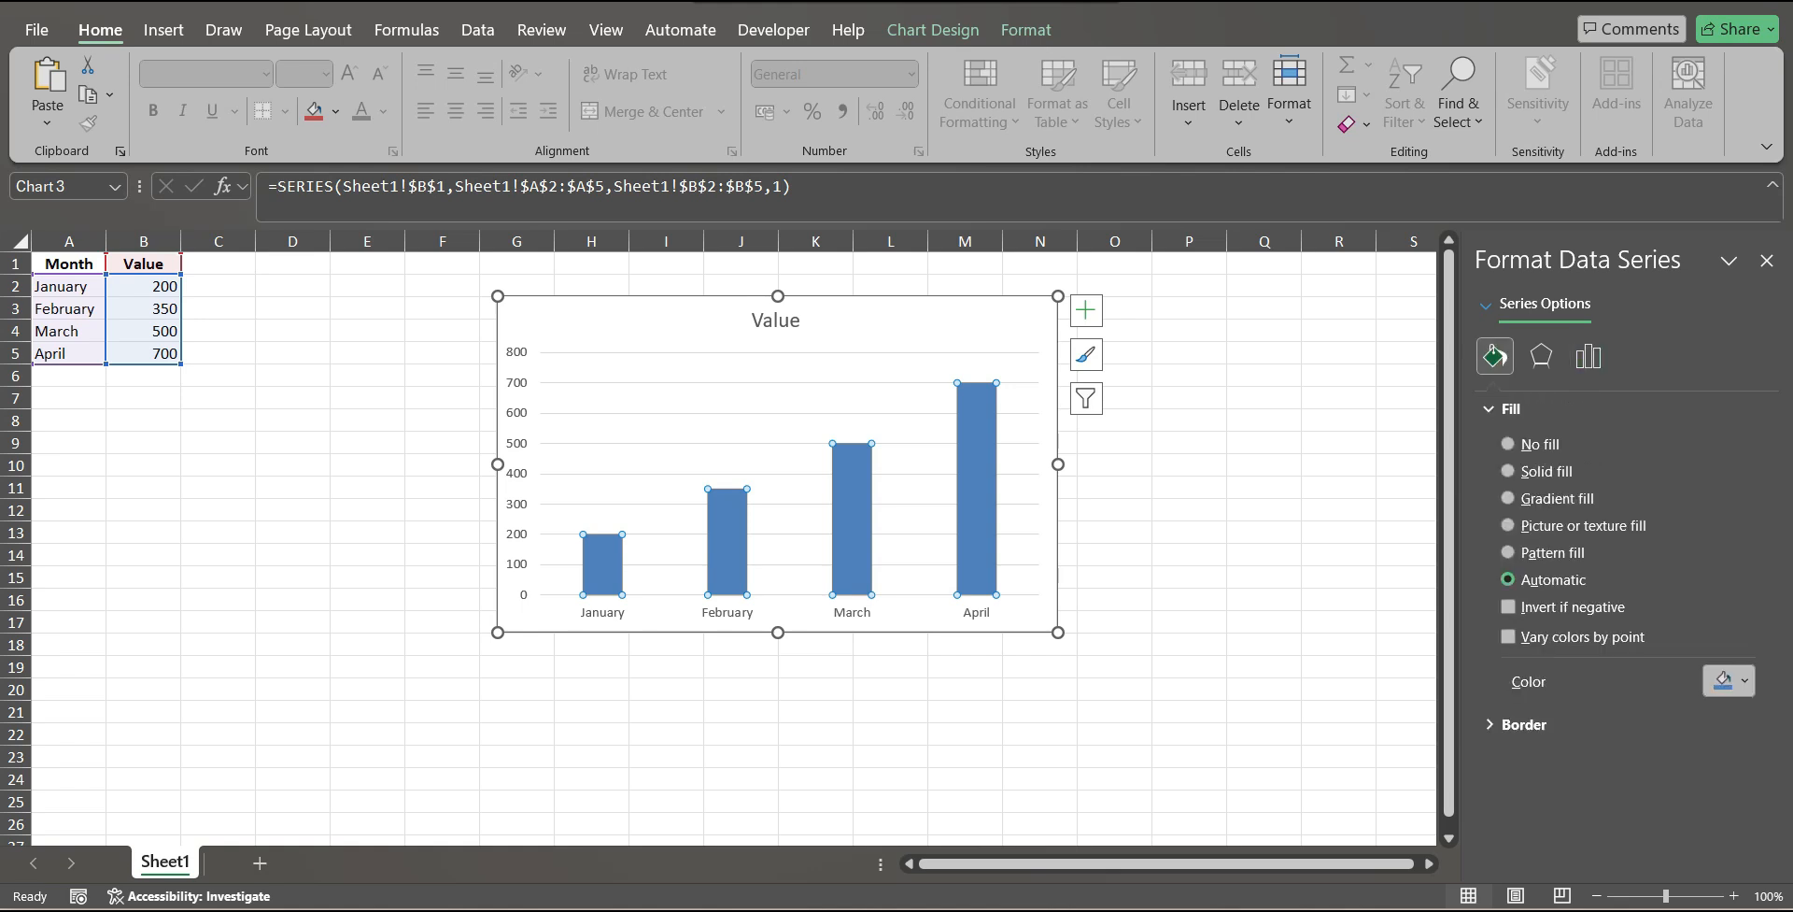
left_click(1508, 525)
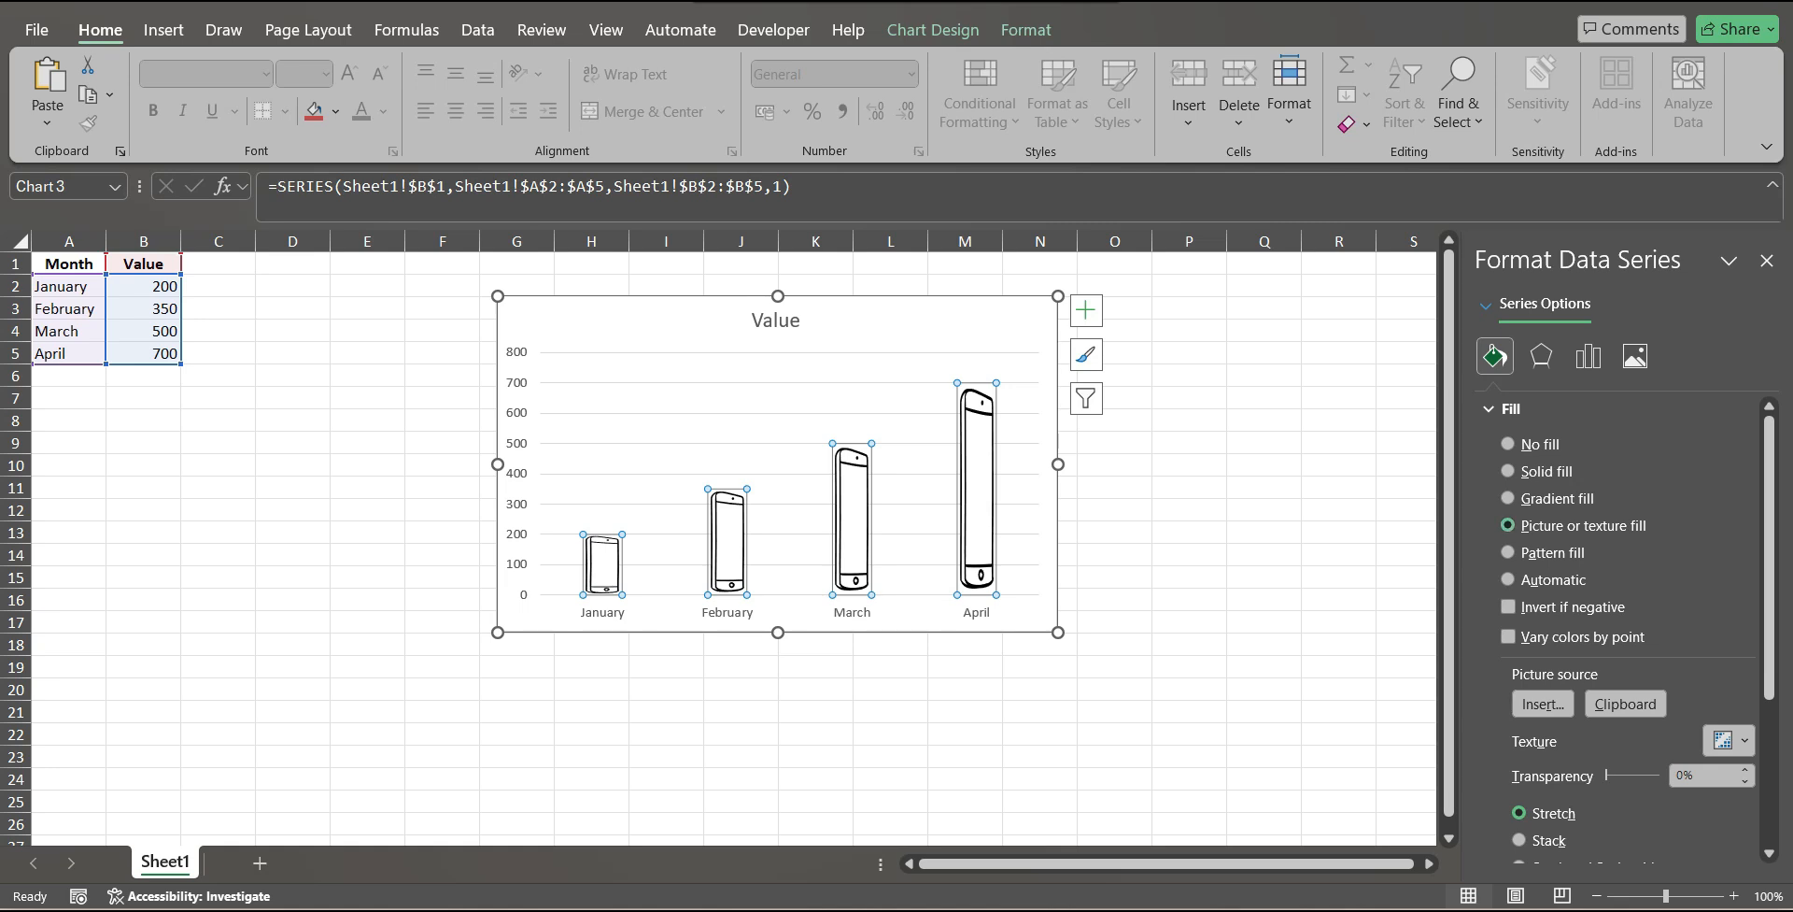
Search the stock images for "Phone" and insert the first Cartoon People phone drawing as the columns' picture fill.
scroll(1625, 700, "down", 2)
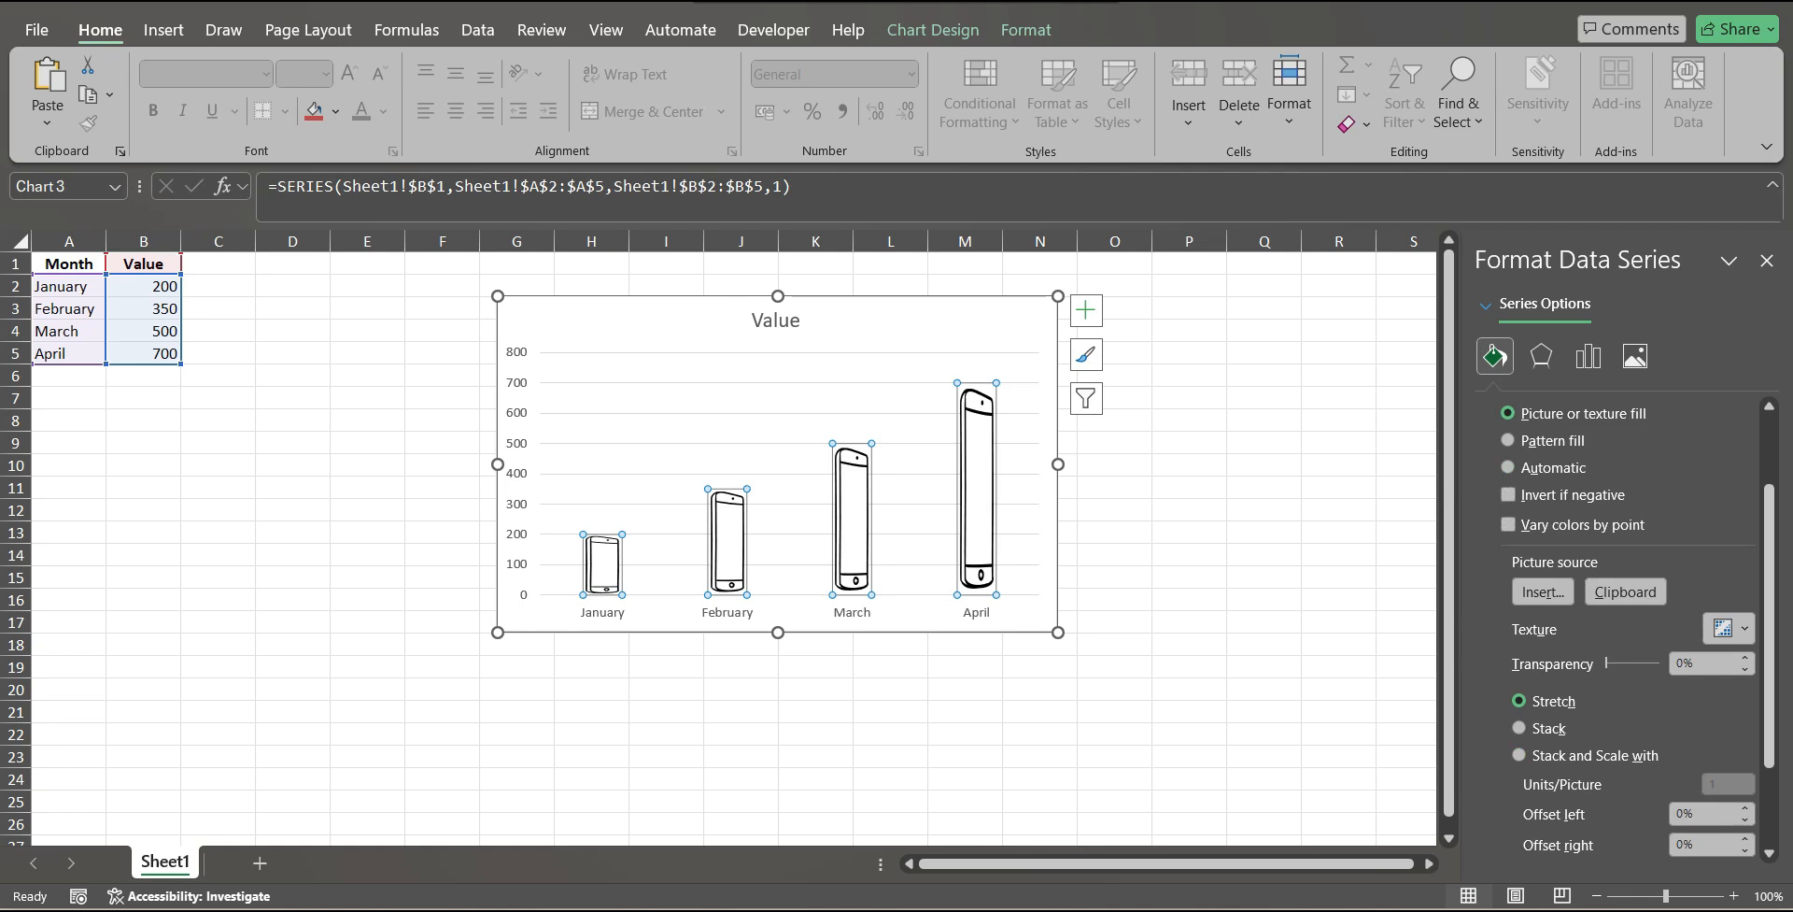
left_click(1543, 592)
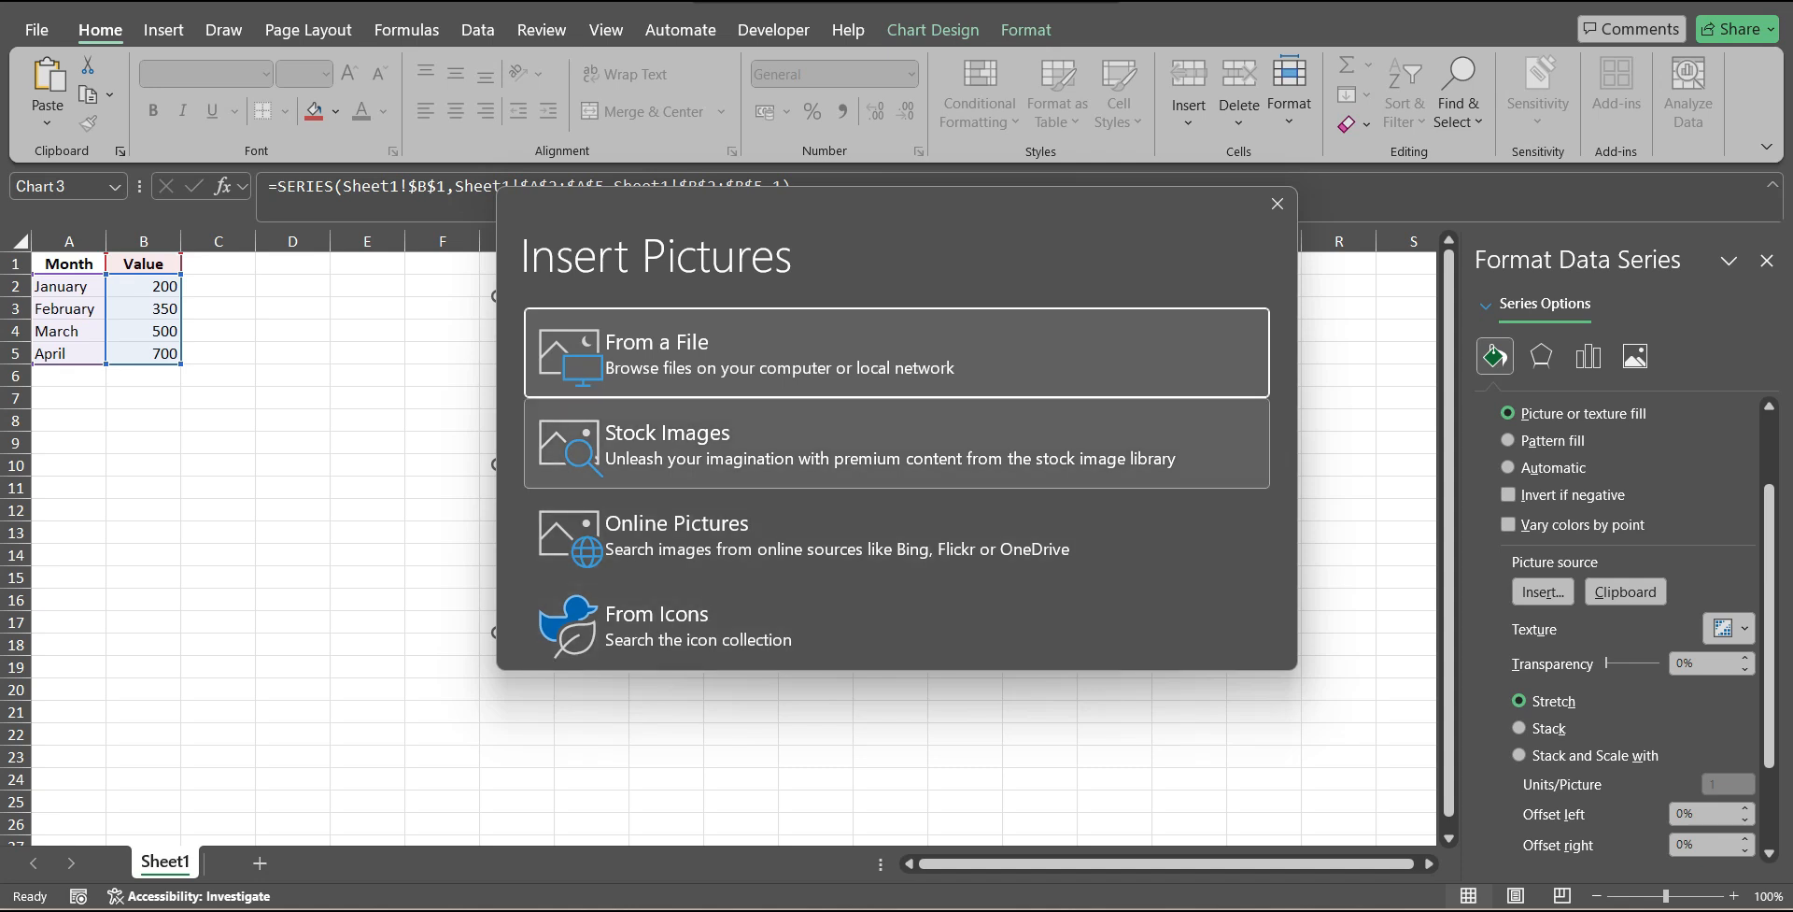
left_click(897, 444)
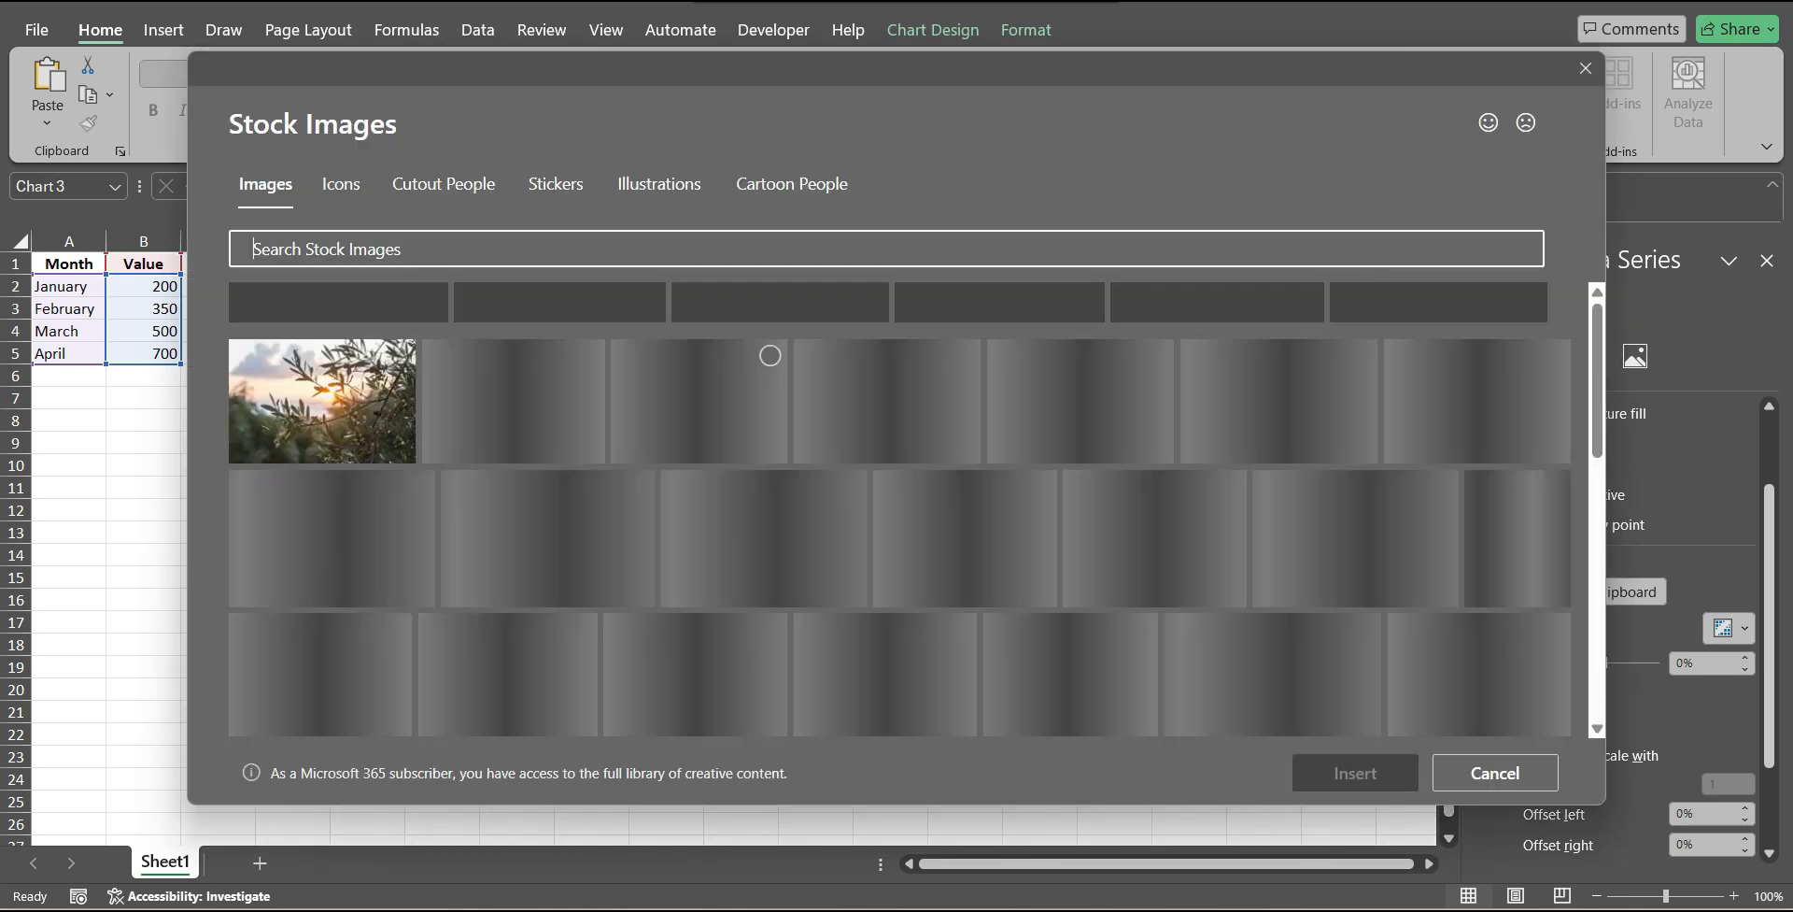
type("Phone")
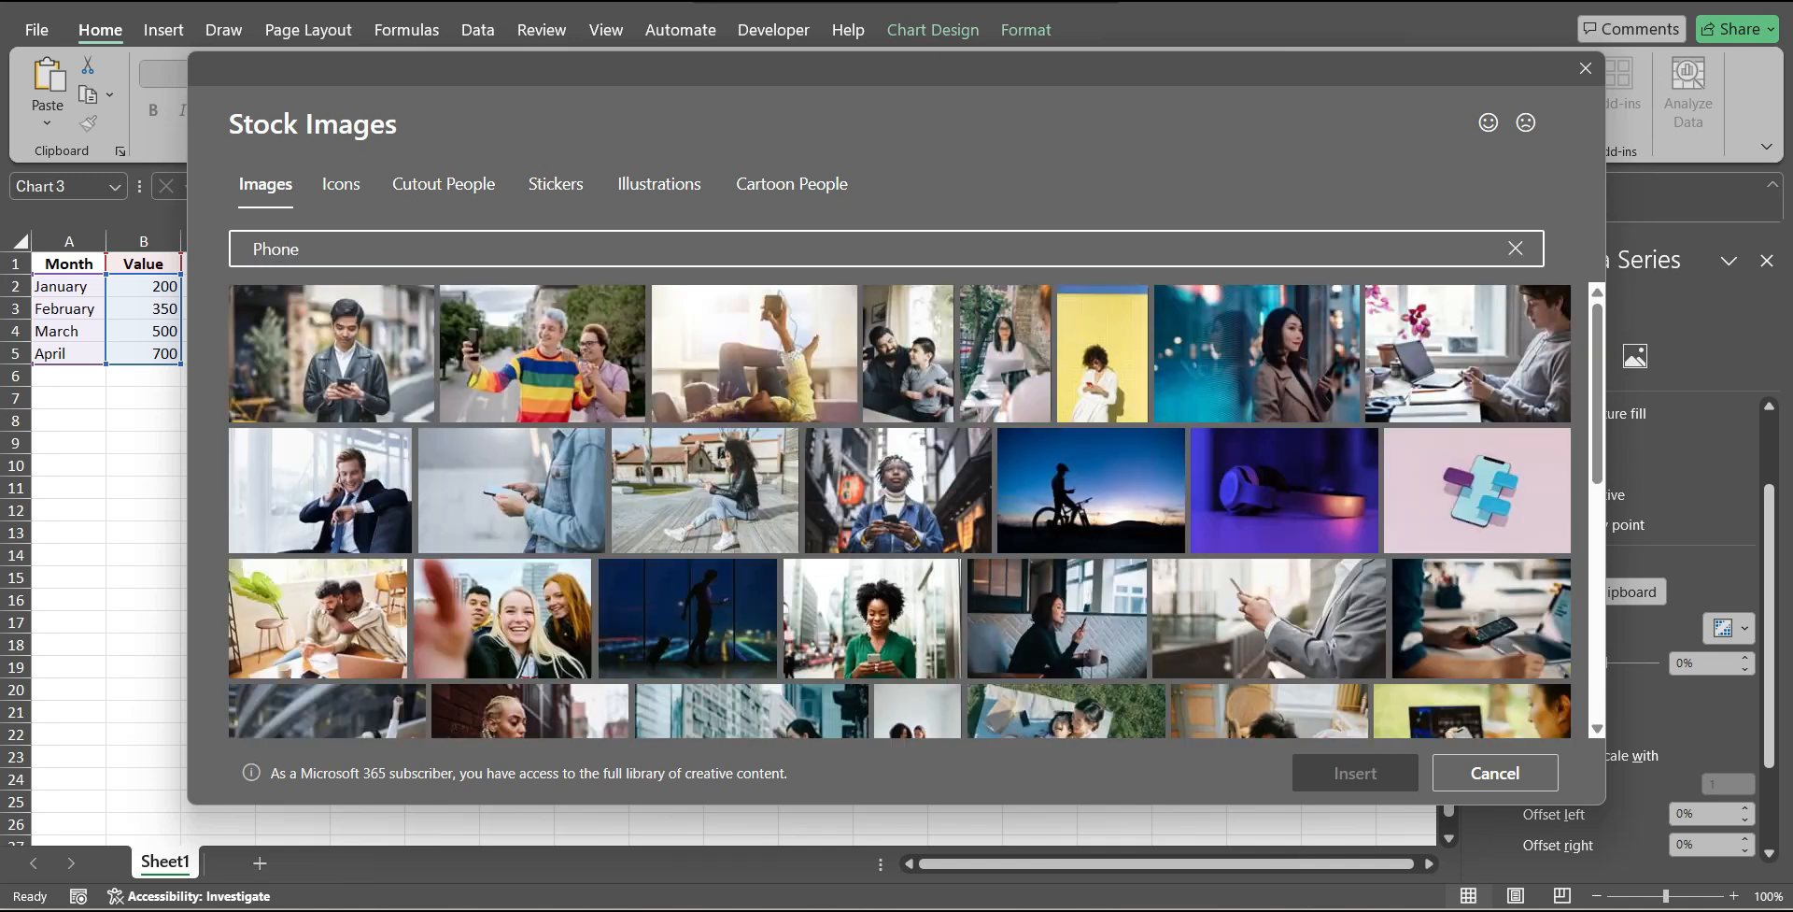
left_click(792, 184)
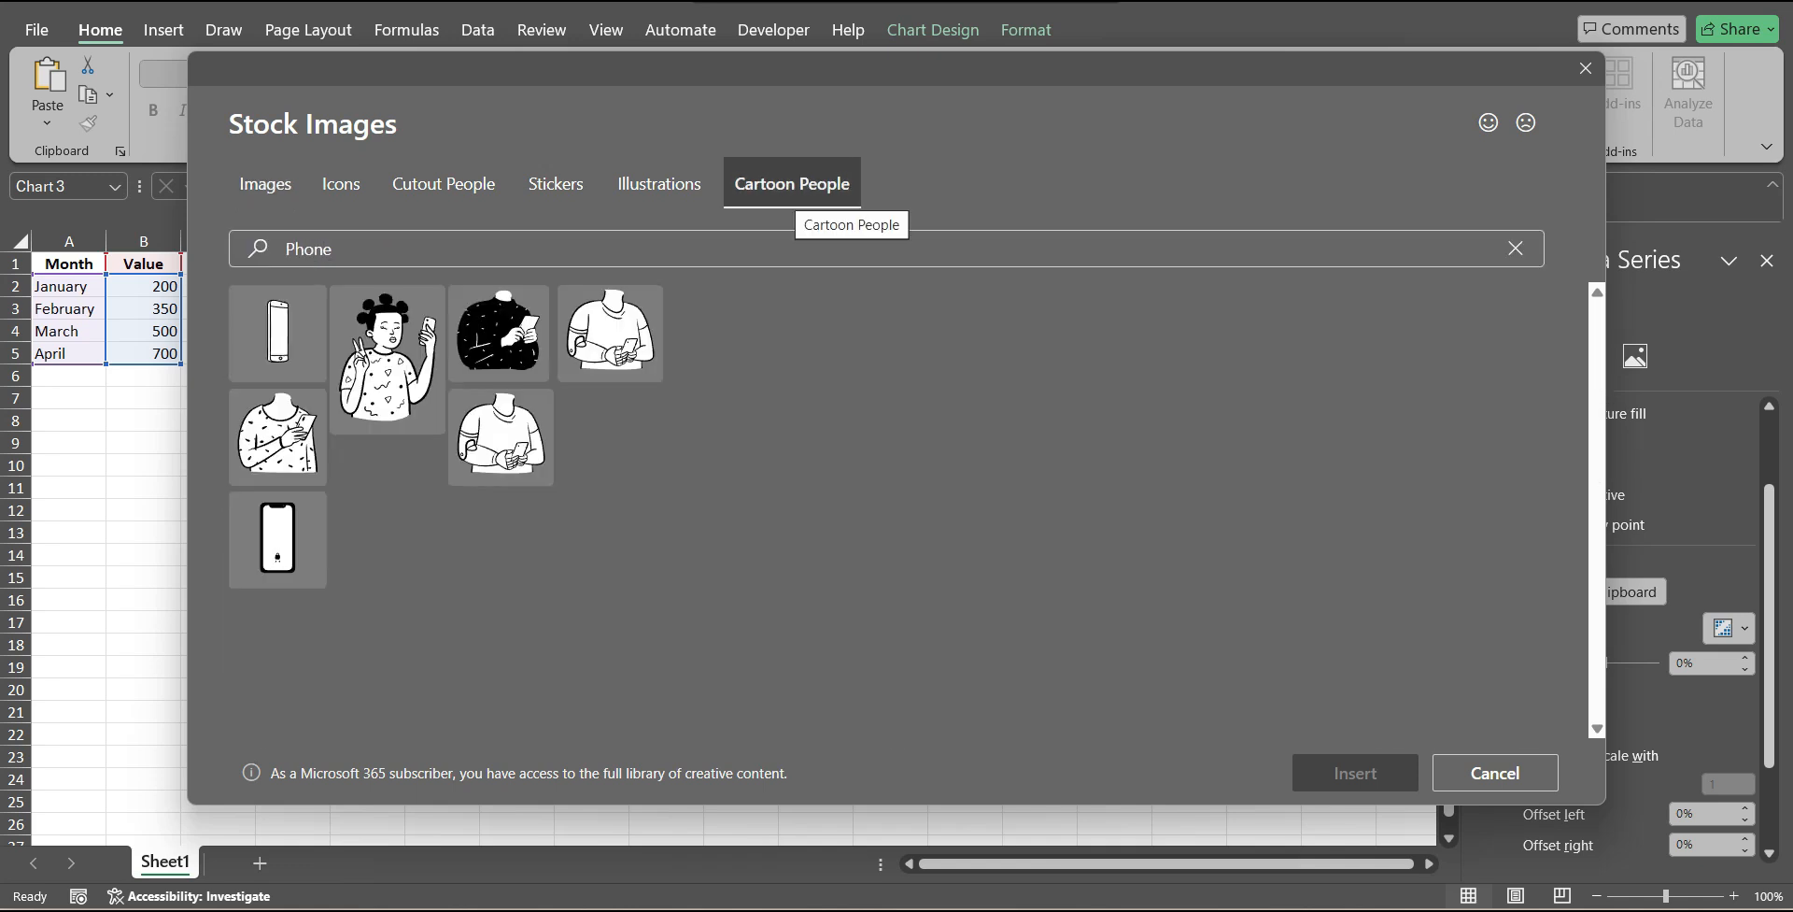
left_click(283, 331)
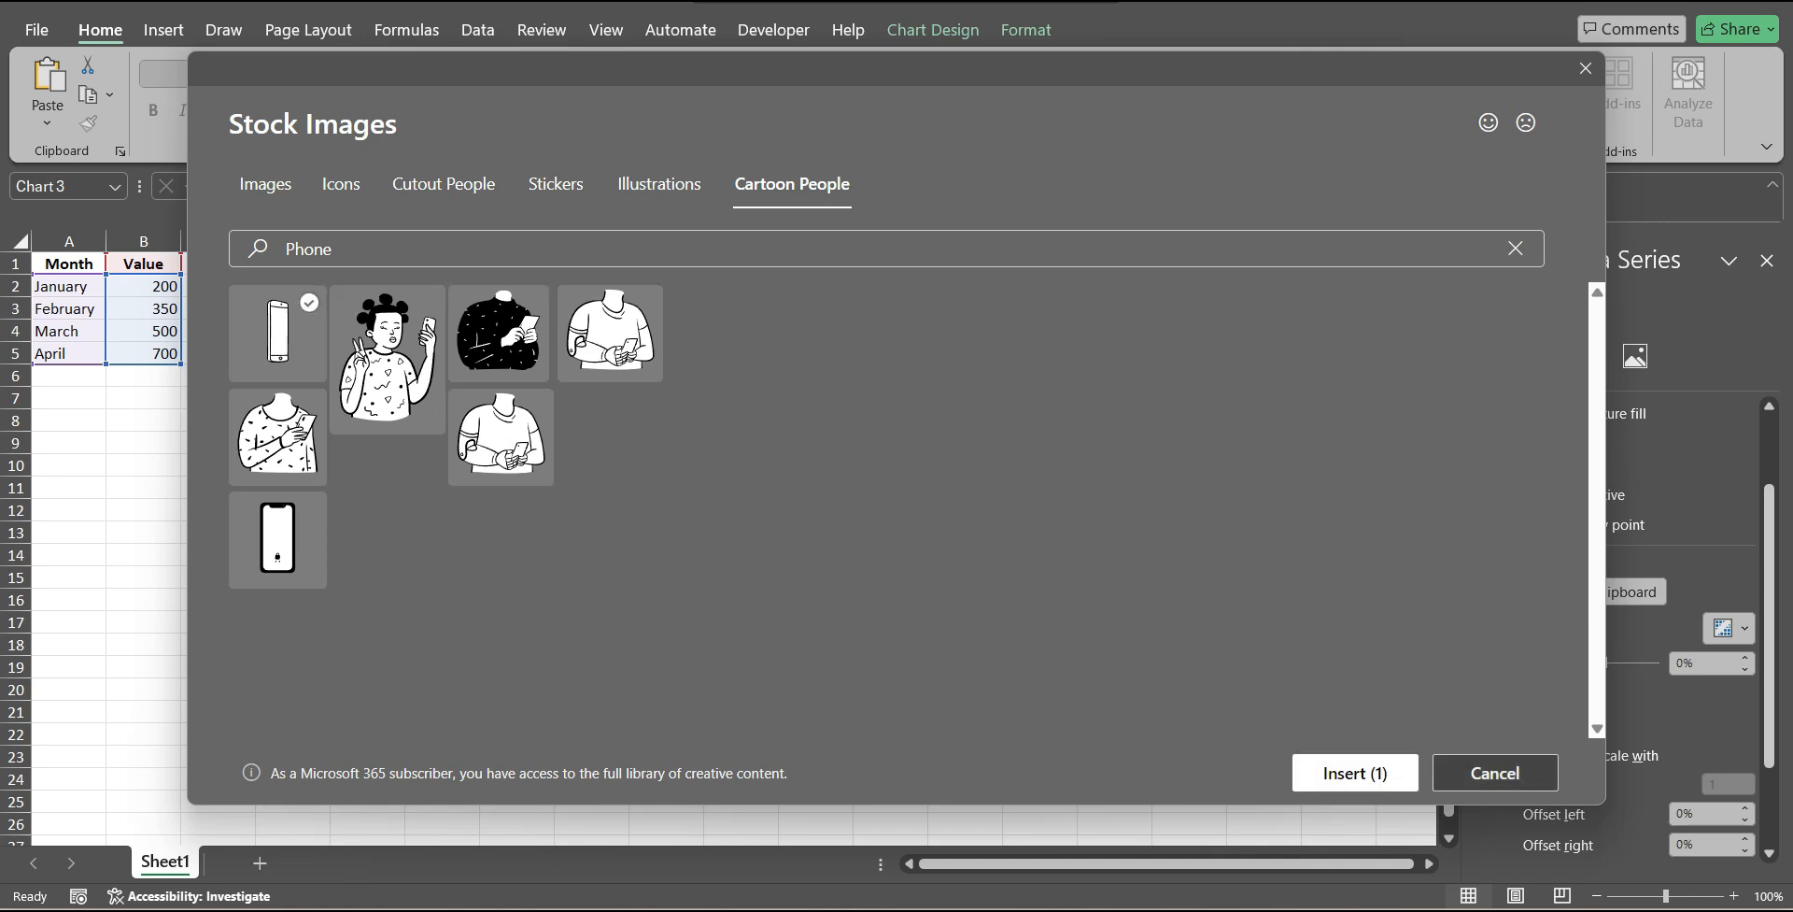
left_click(1354, 773)
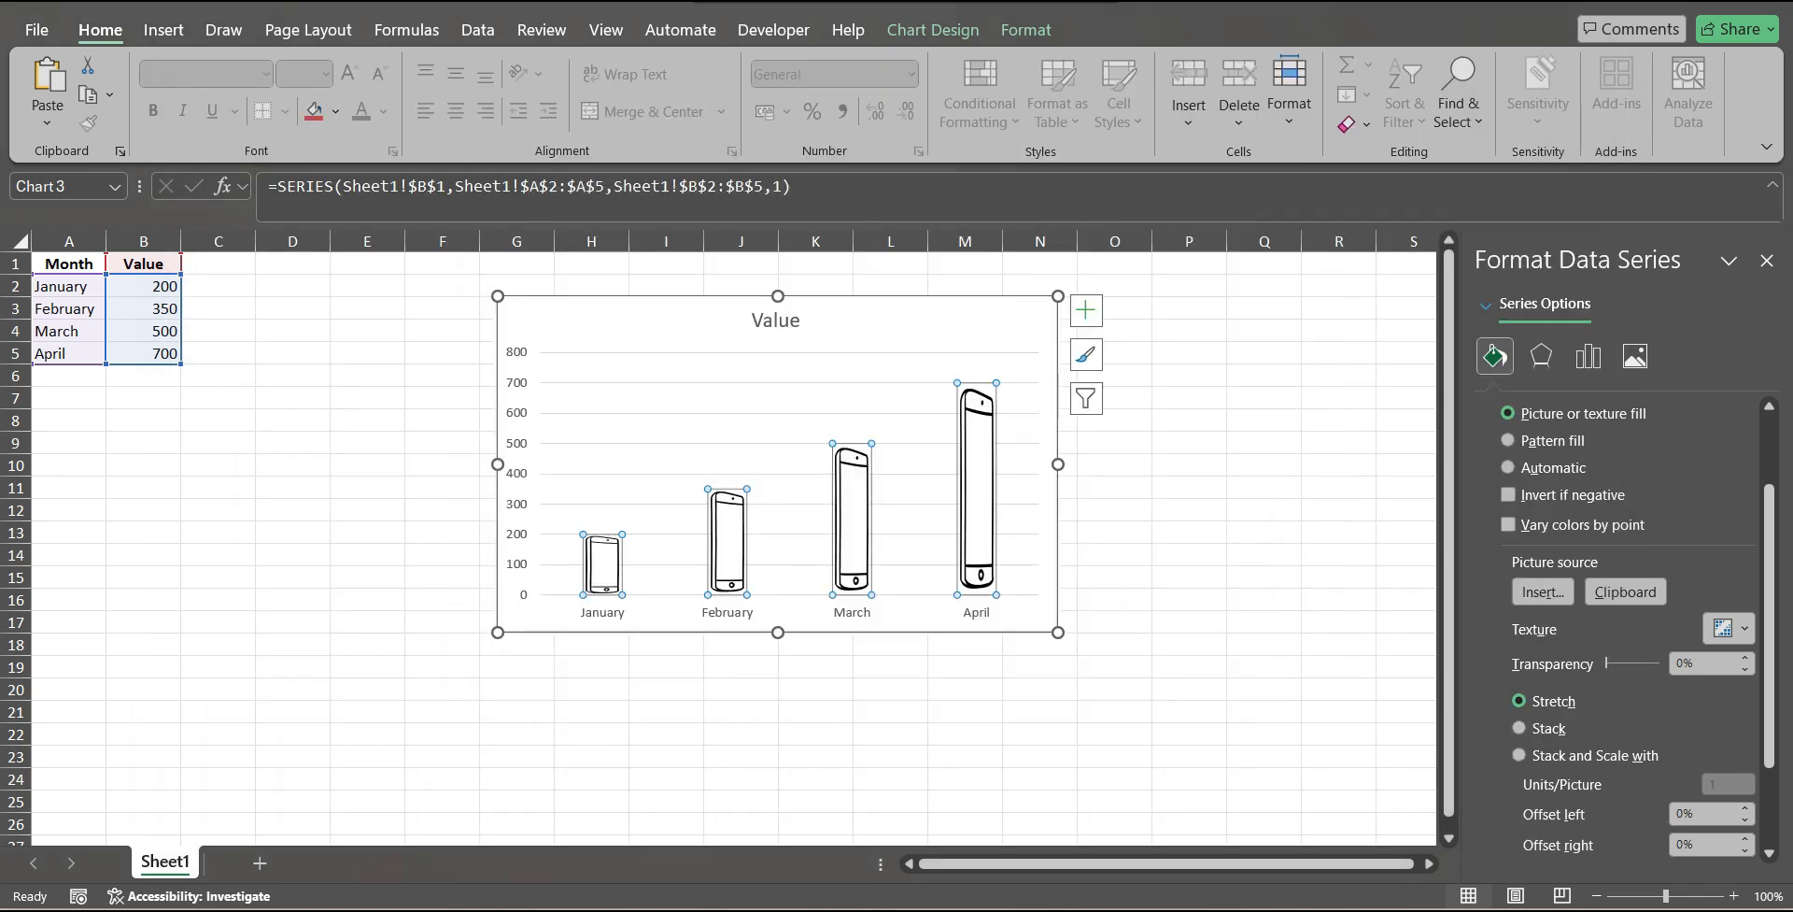
Change the Value columns' picture fill to Stack and then to Stack and Scale with.
scroll(1635, 635, "down", 3)
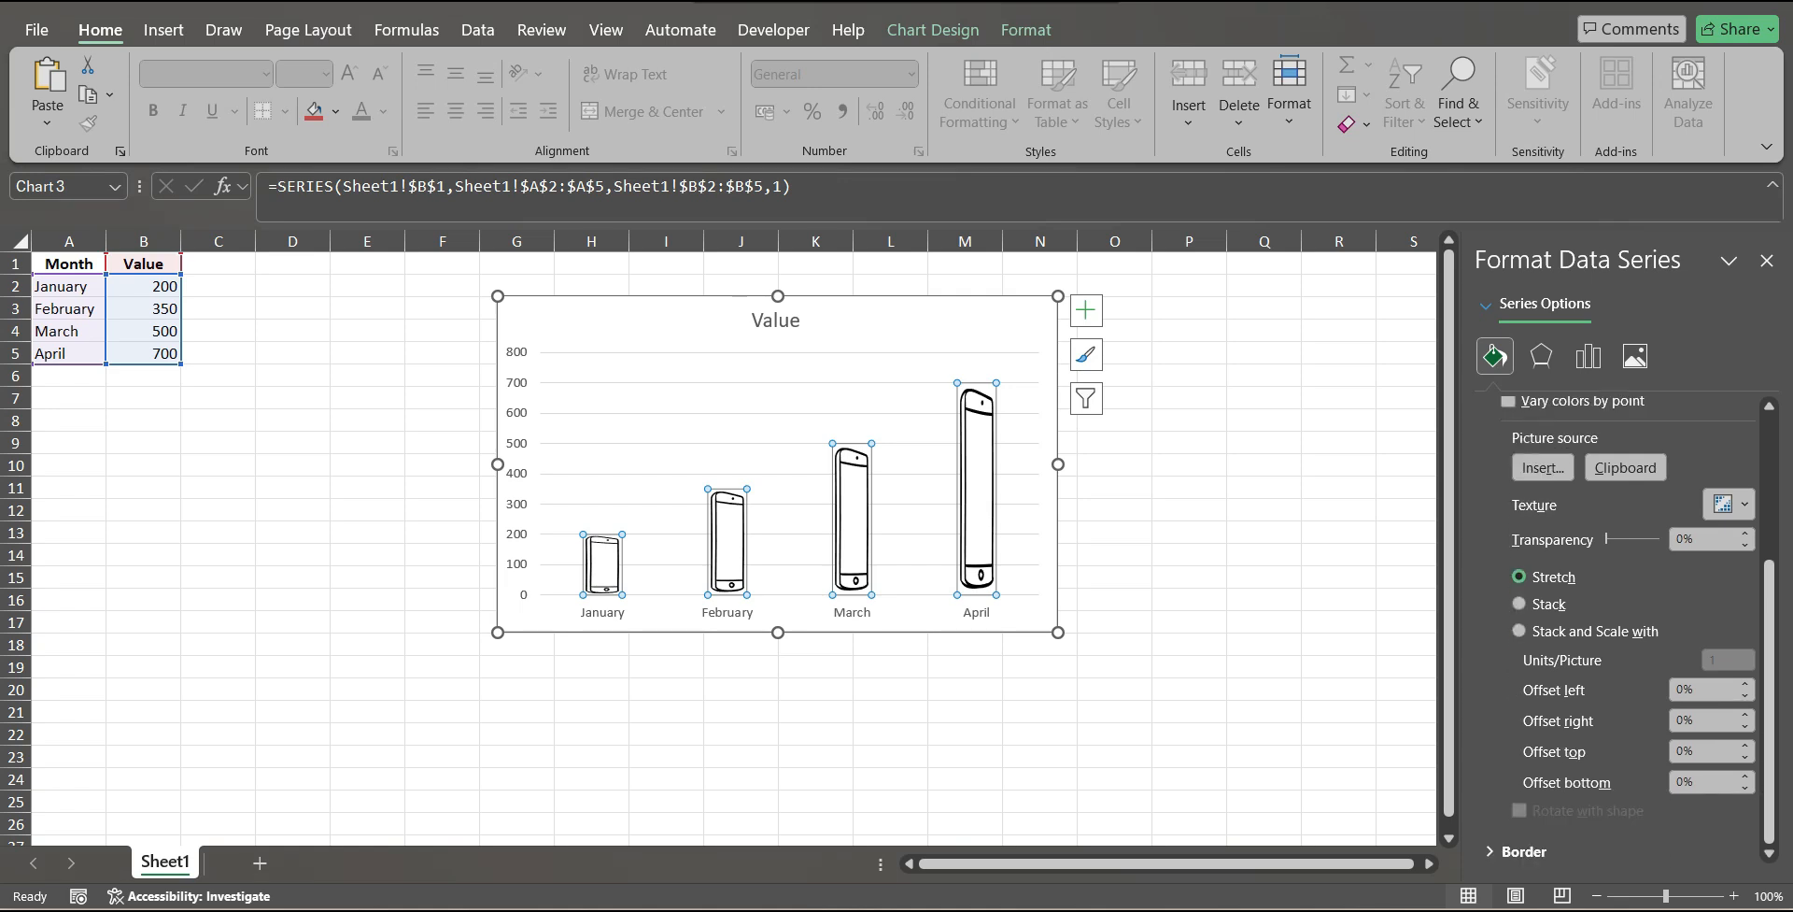
left_click(1519, 603)
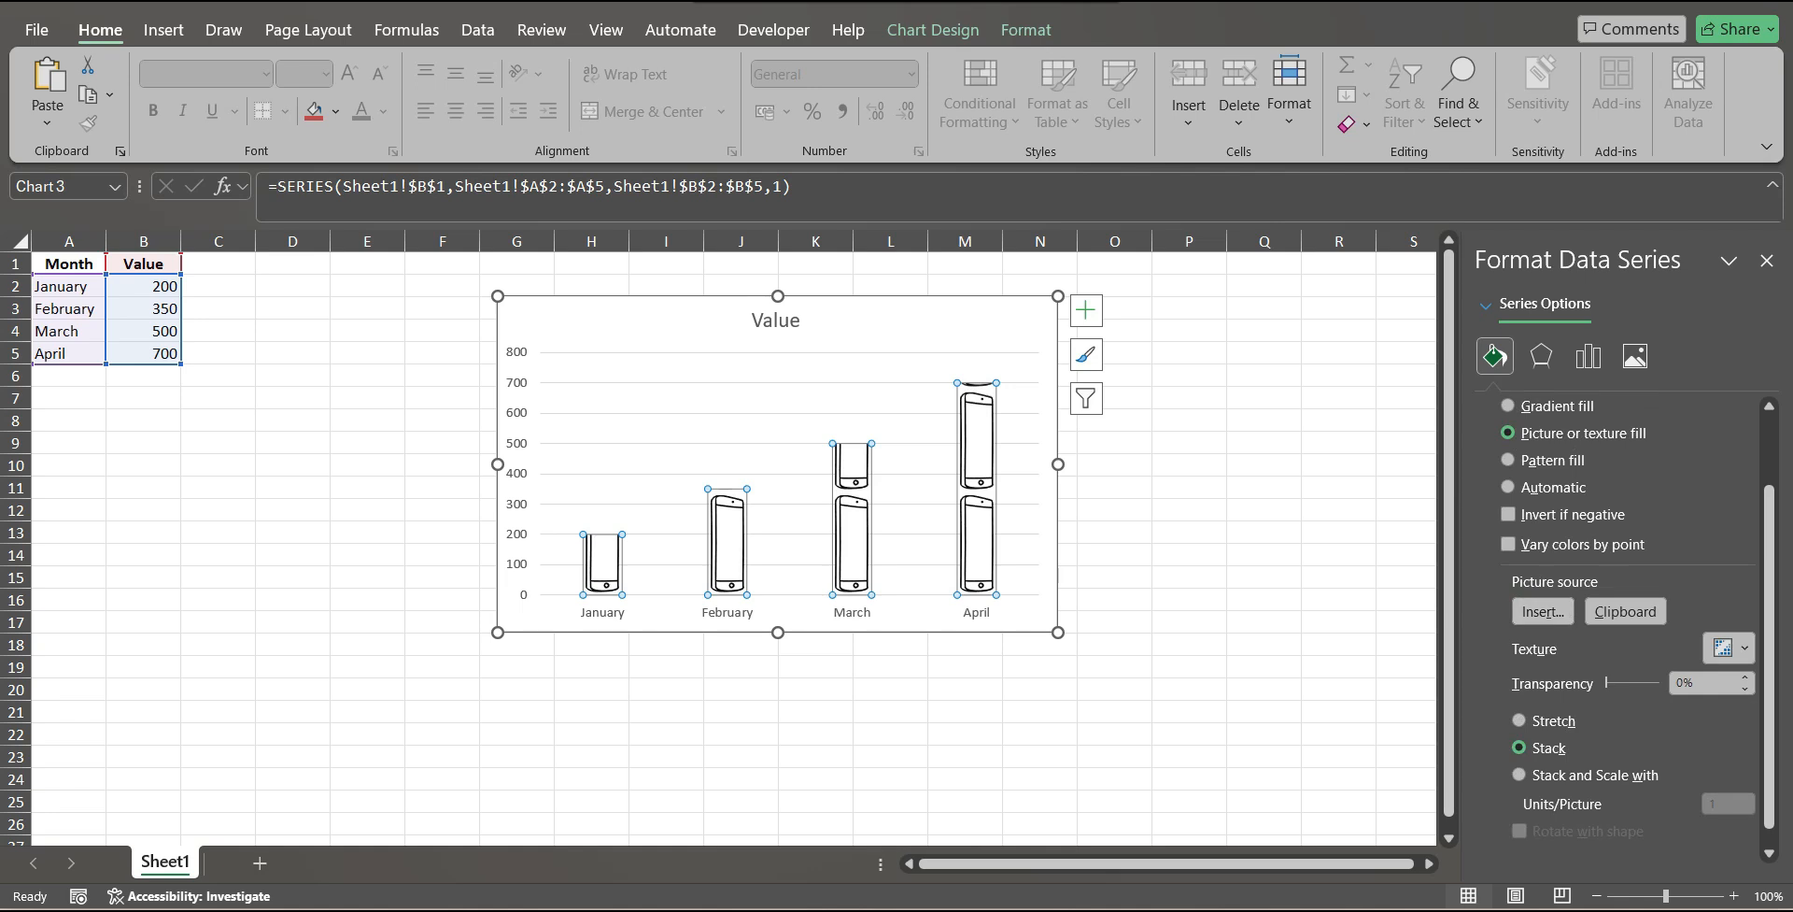
left_click(1520, 755)
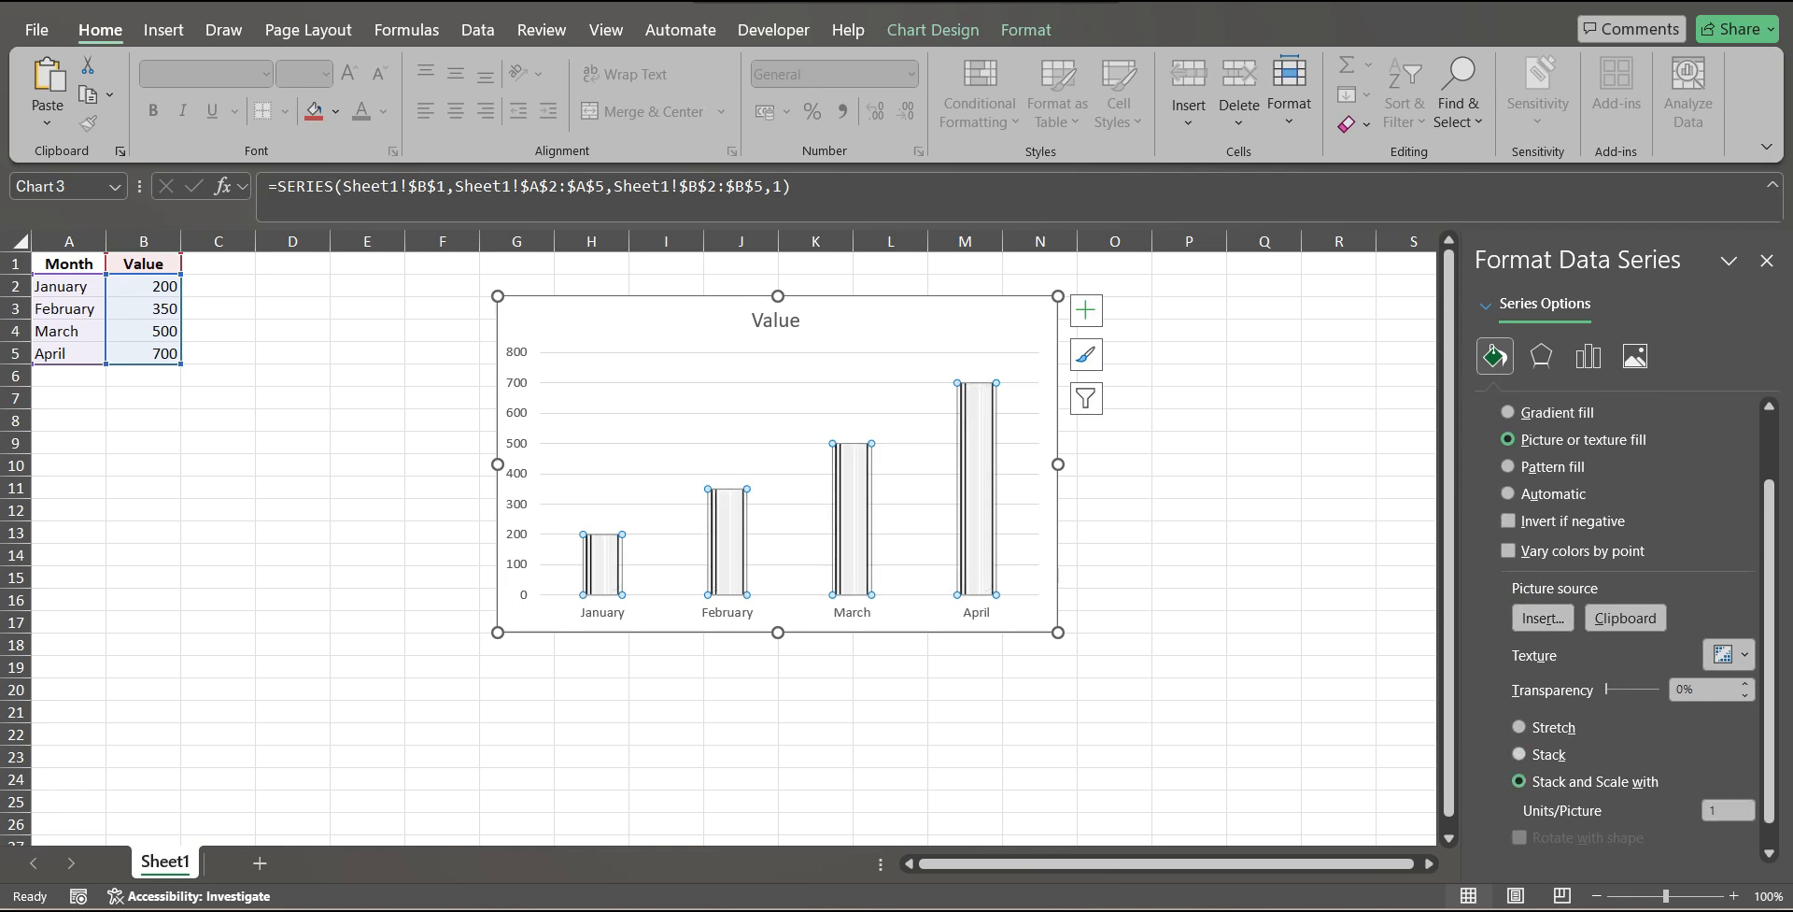
Set the units per picture to 200 for the Value columns' stacked and scaled phone pictures.
scroll(1634, 631, "down", 1)
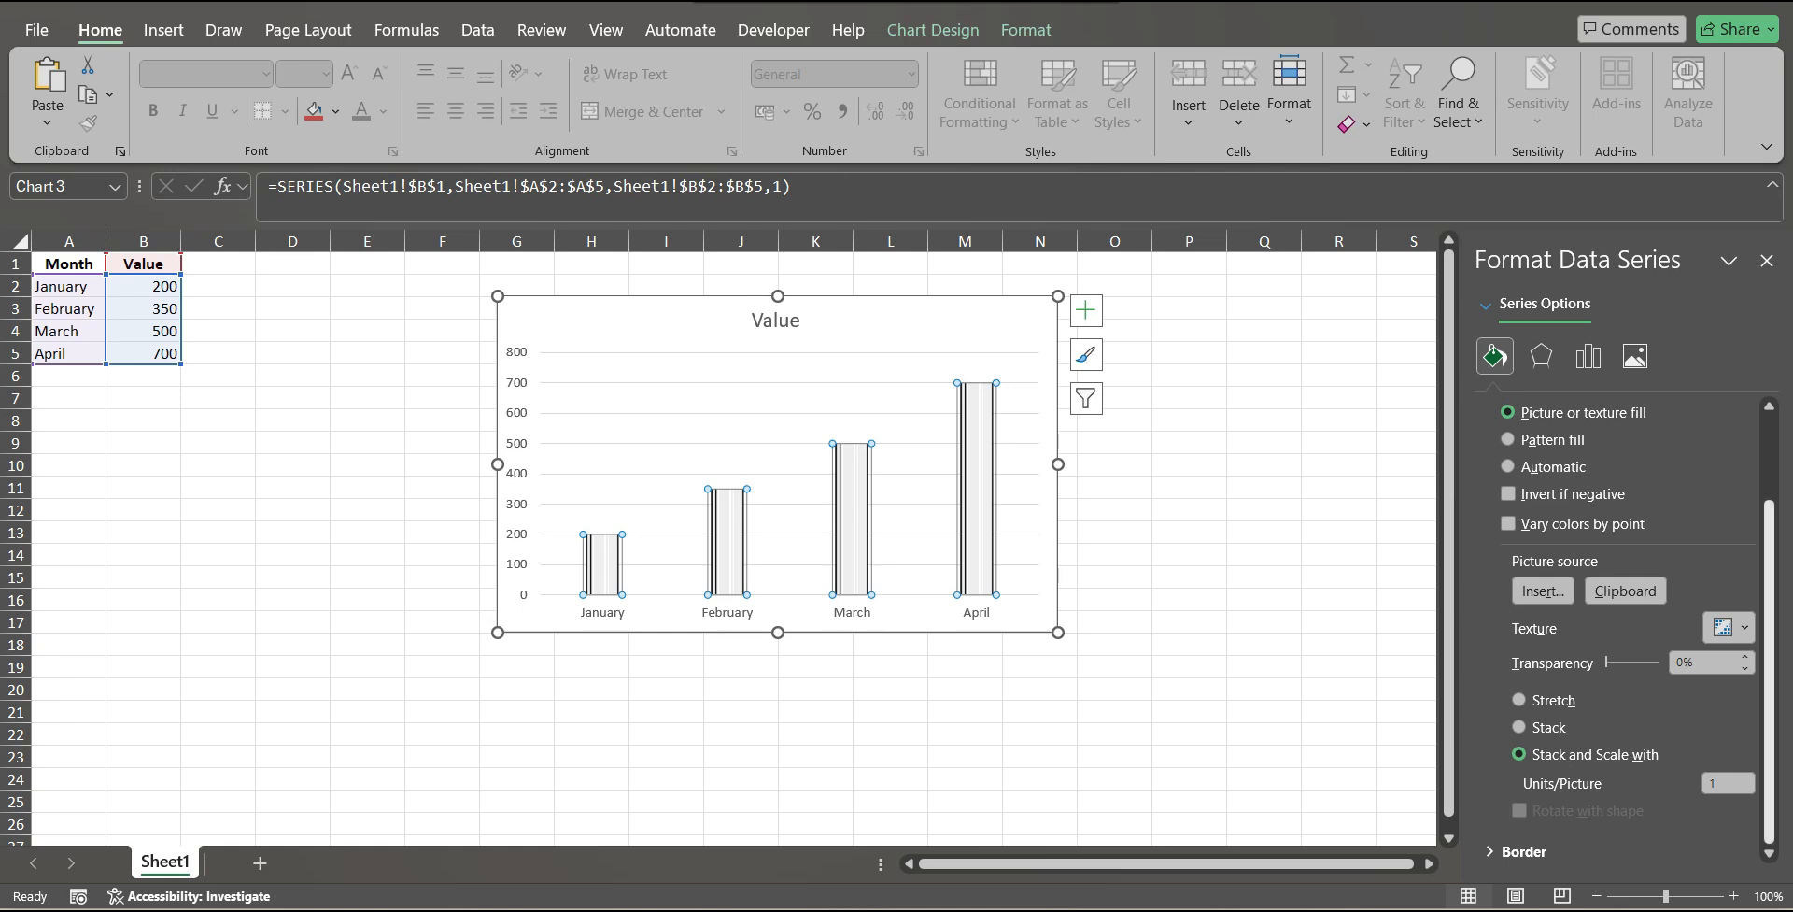
left_click(1728, 782)
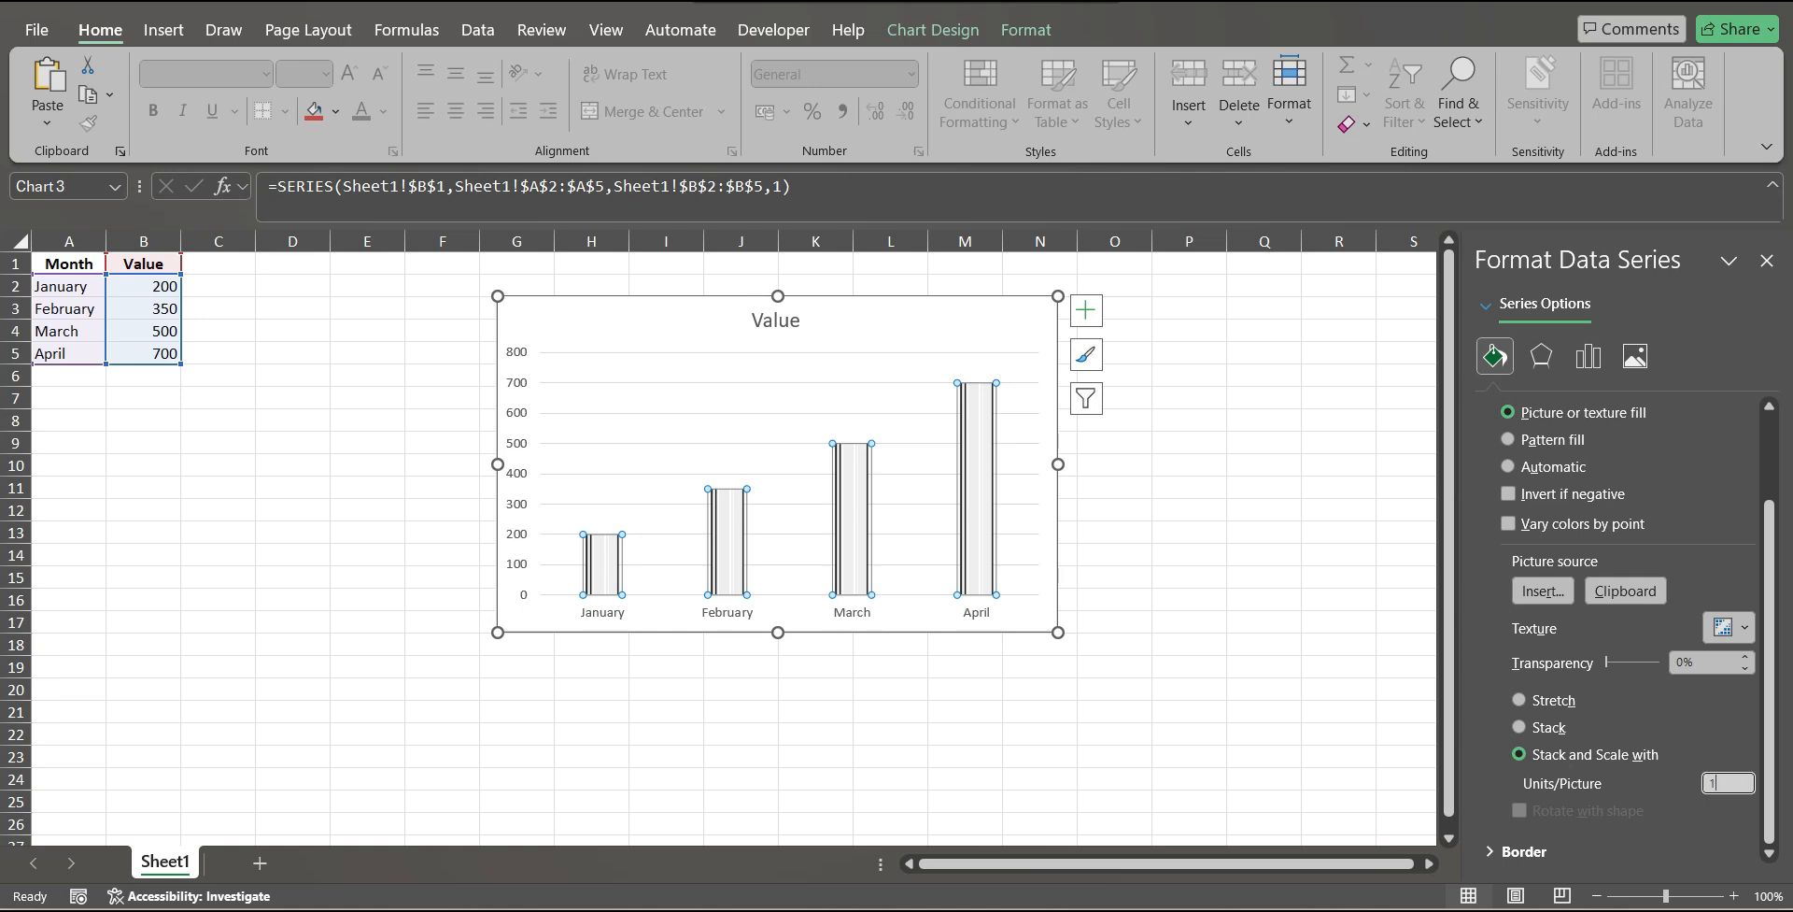
double_click(1714, 782)
type("200")
key("Return")
key("Tab")
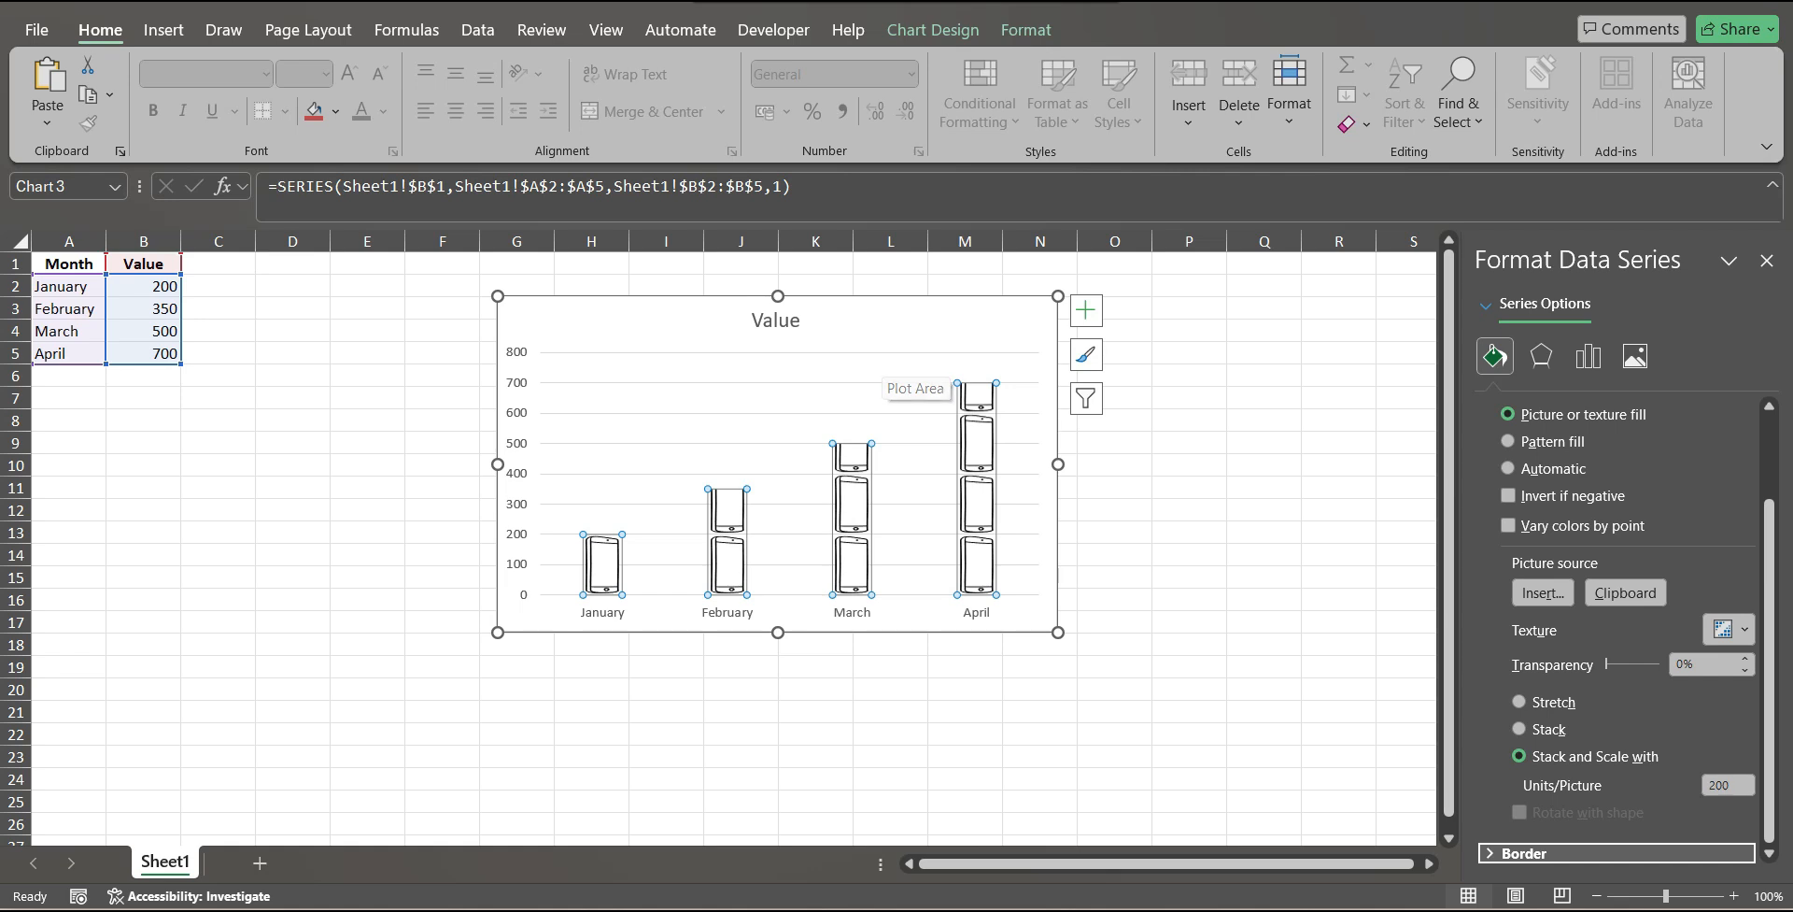
Examine how the stacked phones represent the January, February, March and April values, then deselect the chart.
mouse_move(598, 567)
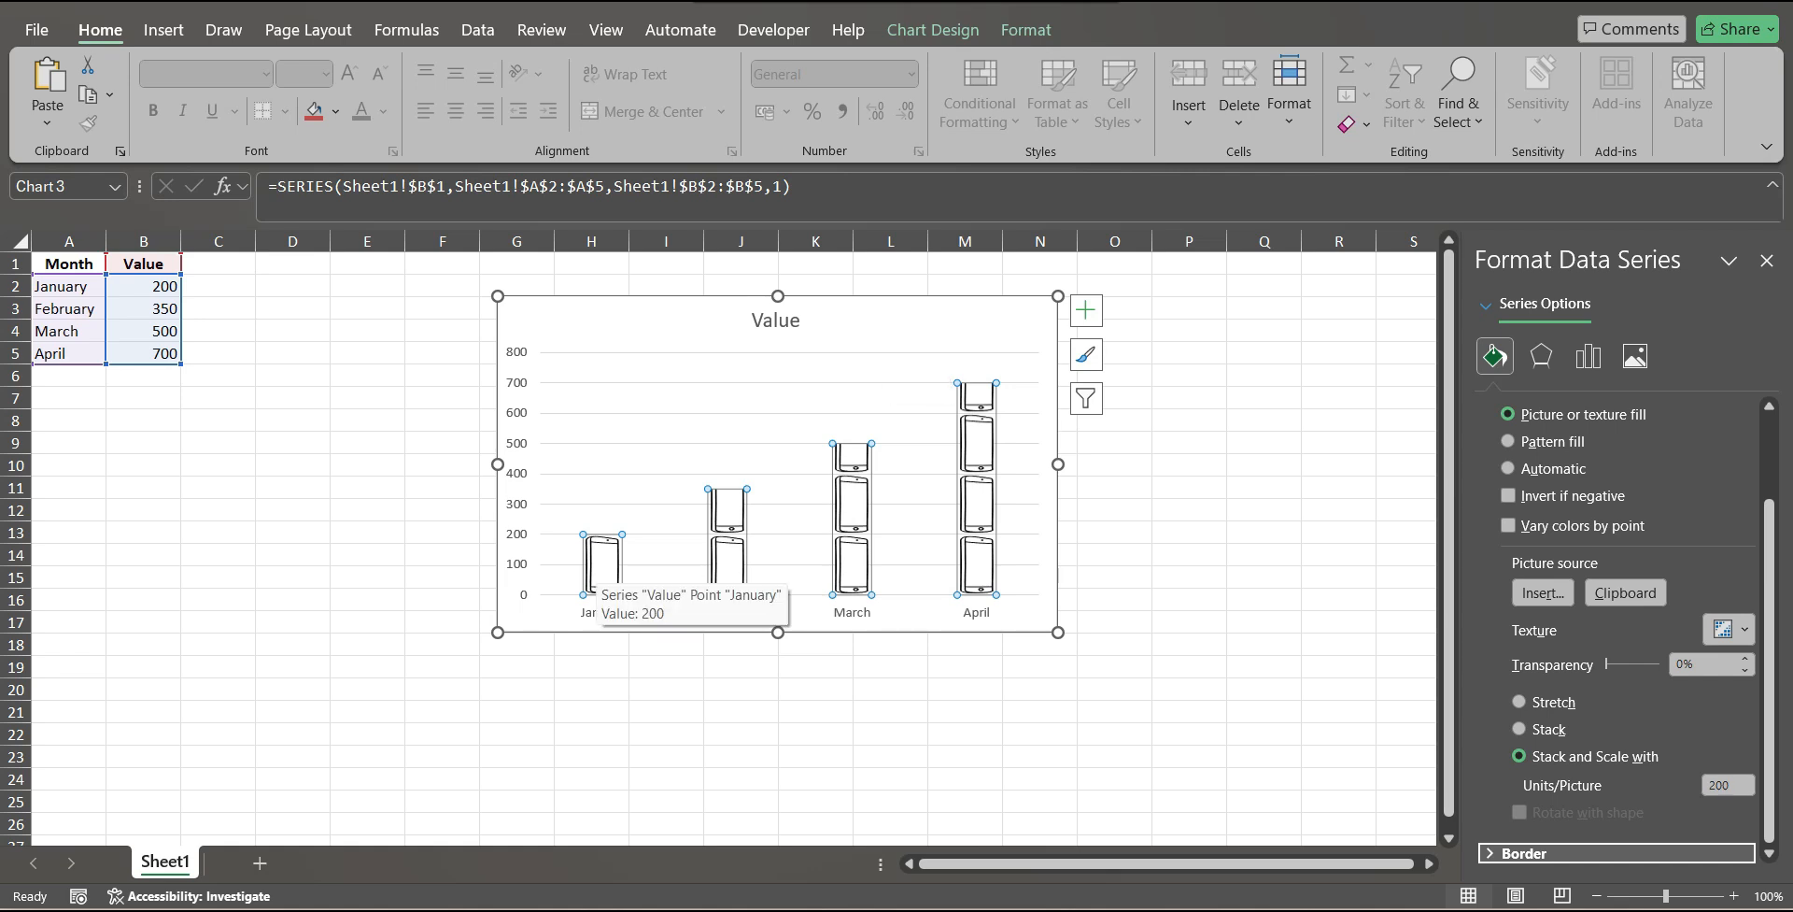
left_click(598, 567)
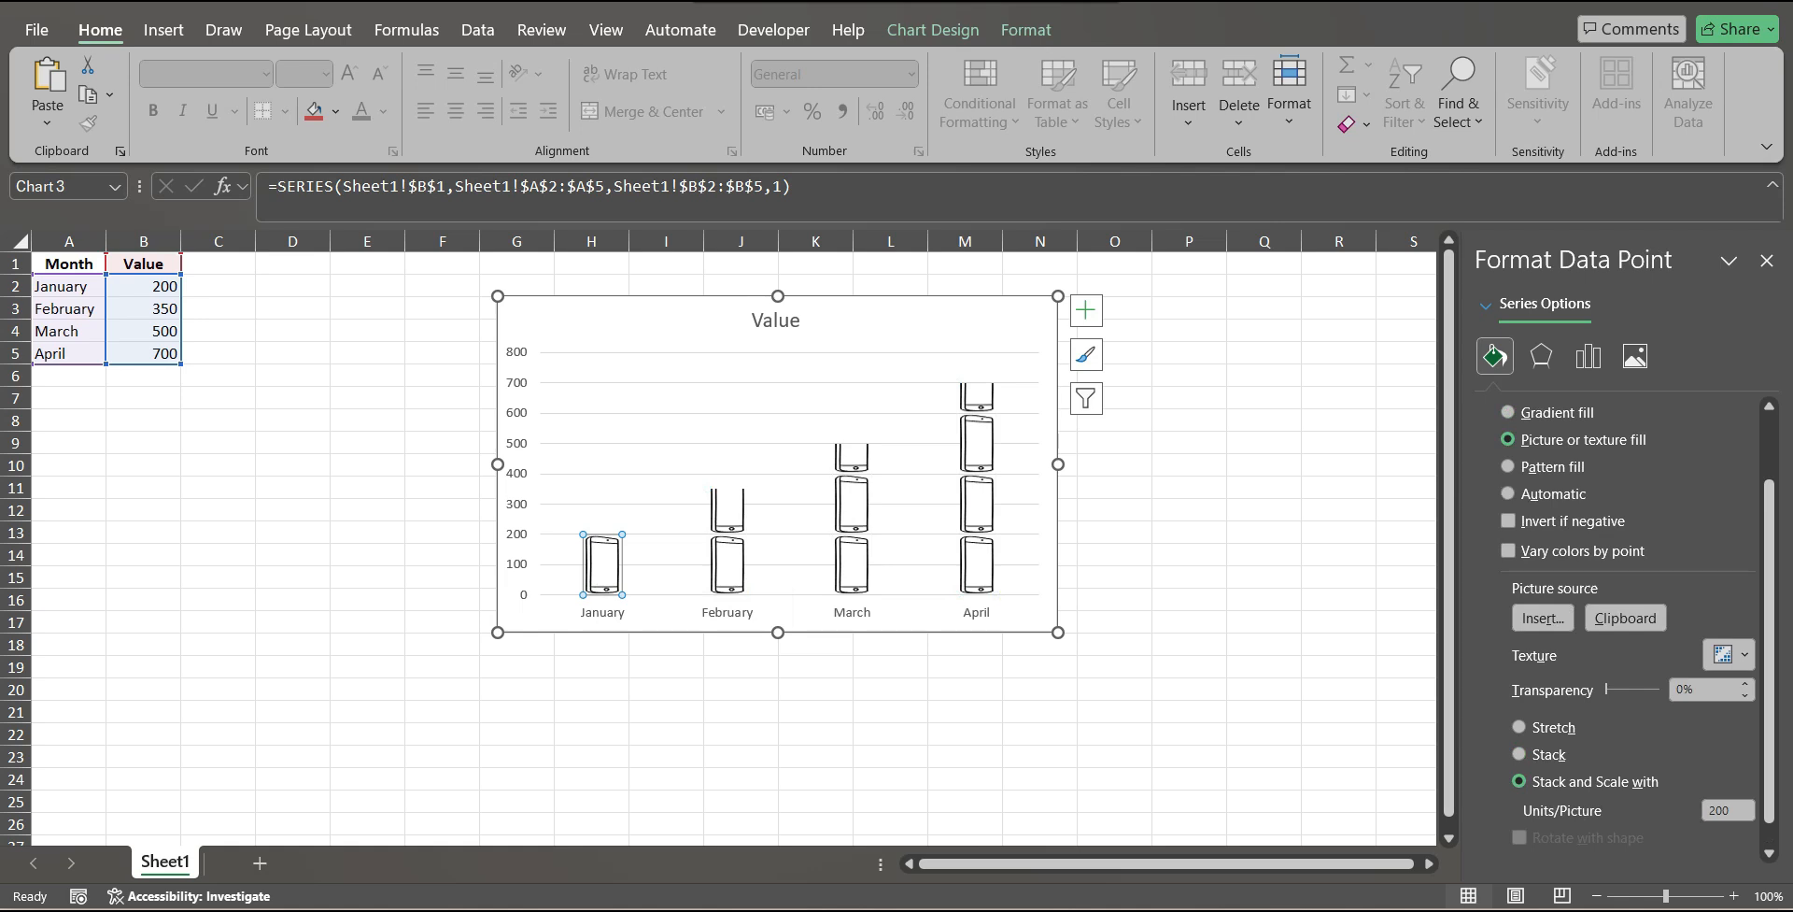
left_click(727, 538)
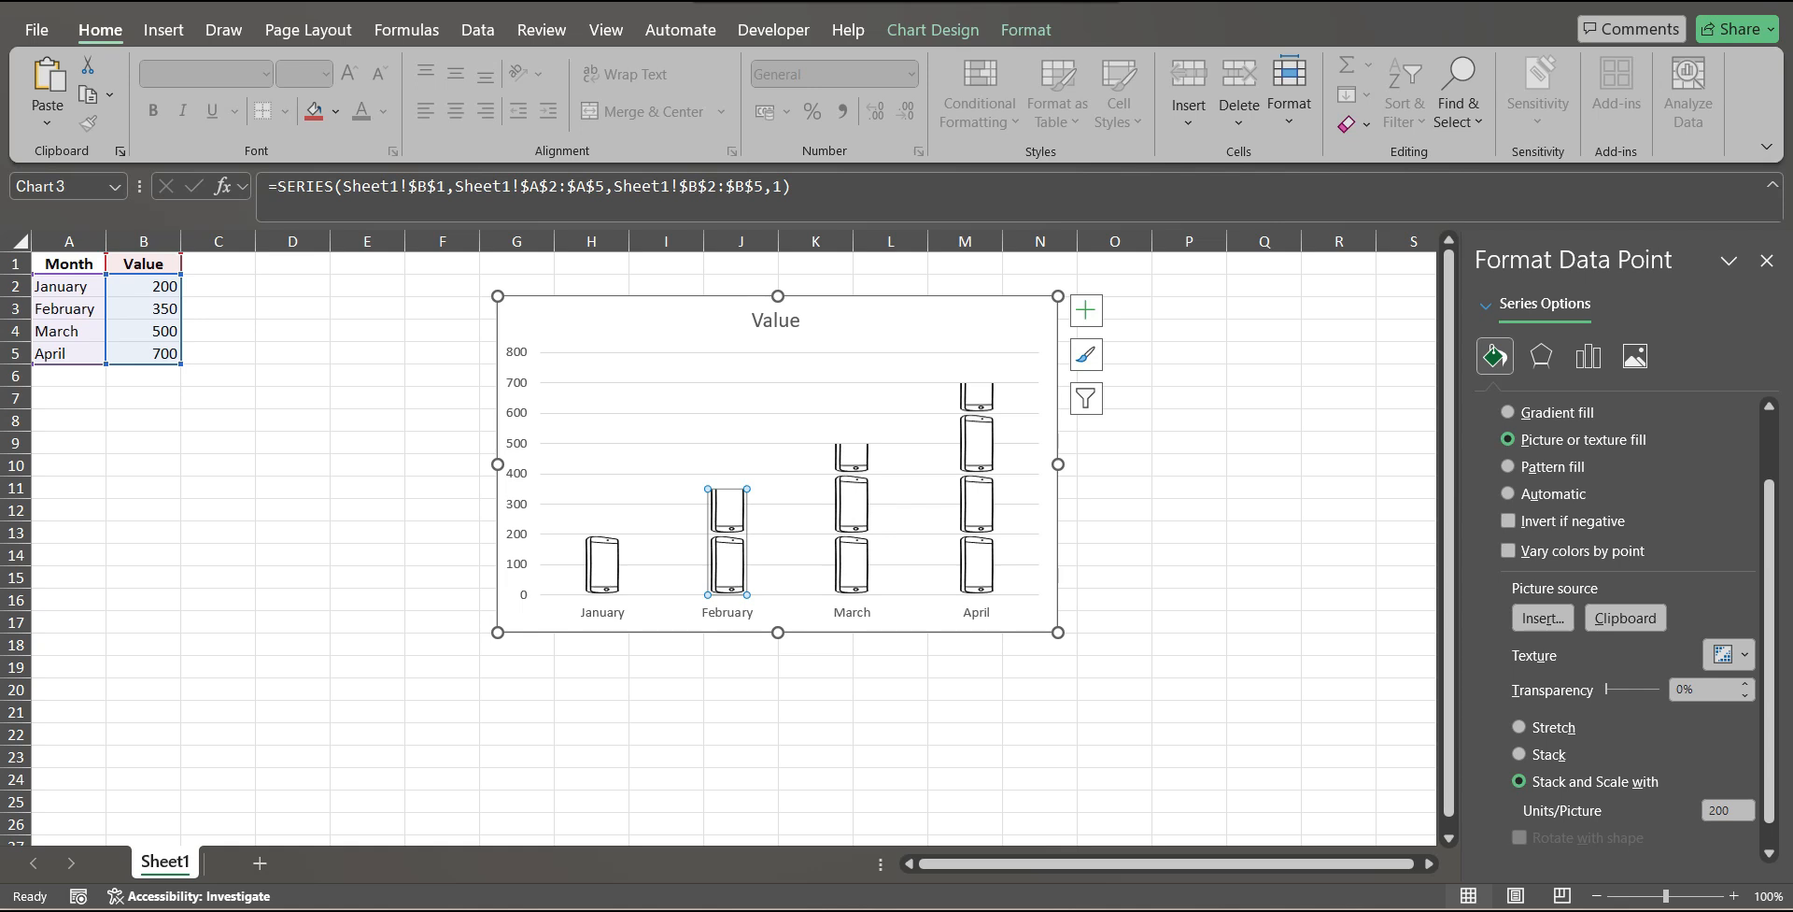
mouse_move(729, 509)
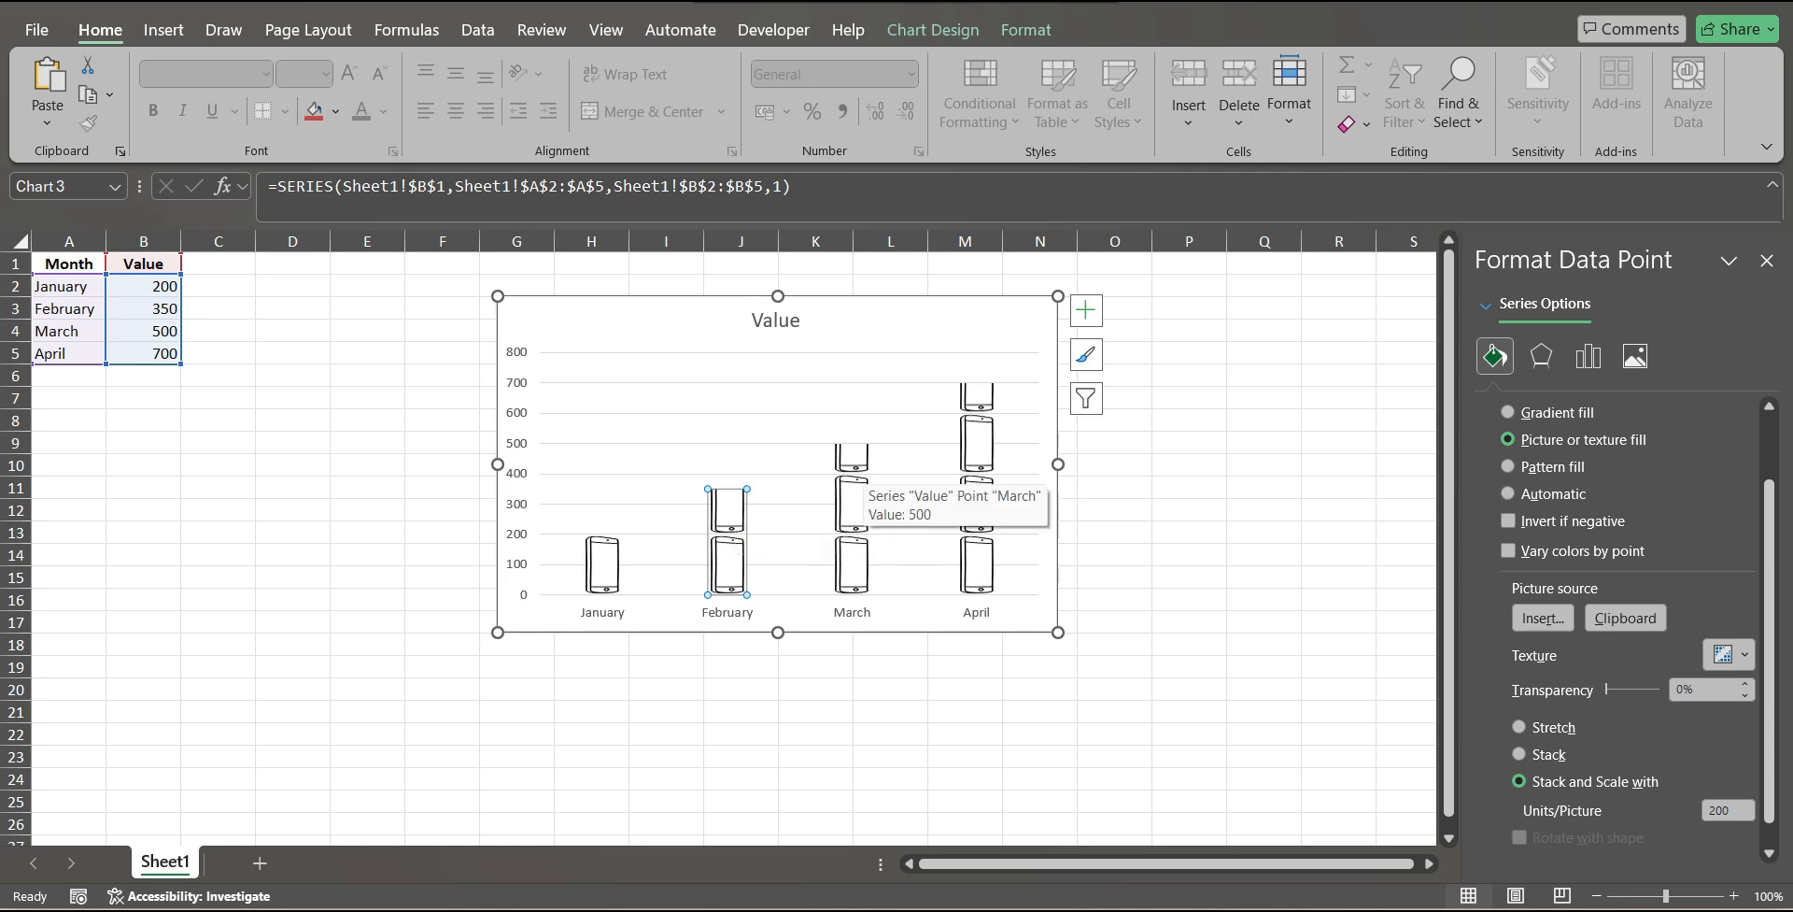
left_click(855, 485)
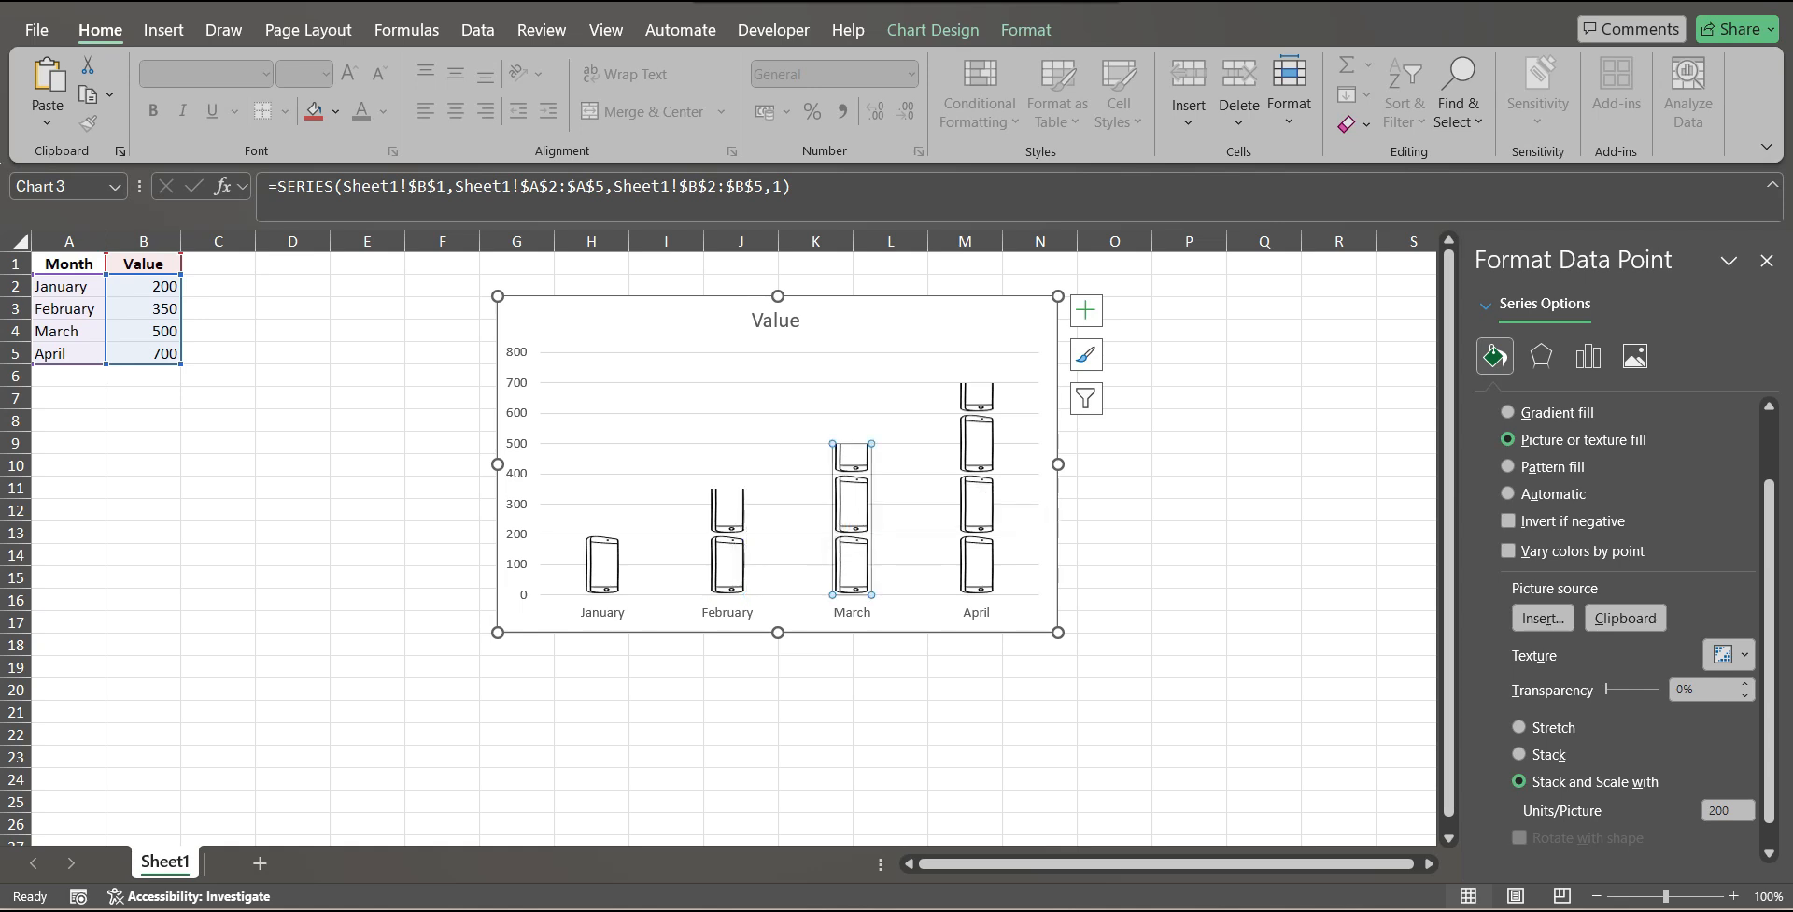
mouse_move(977, 425)
left_click(1114, 510)
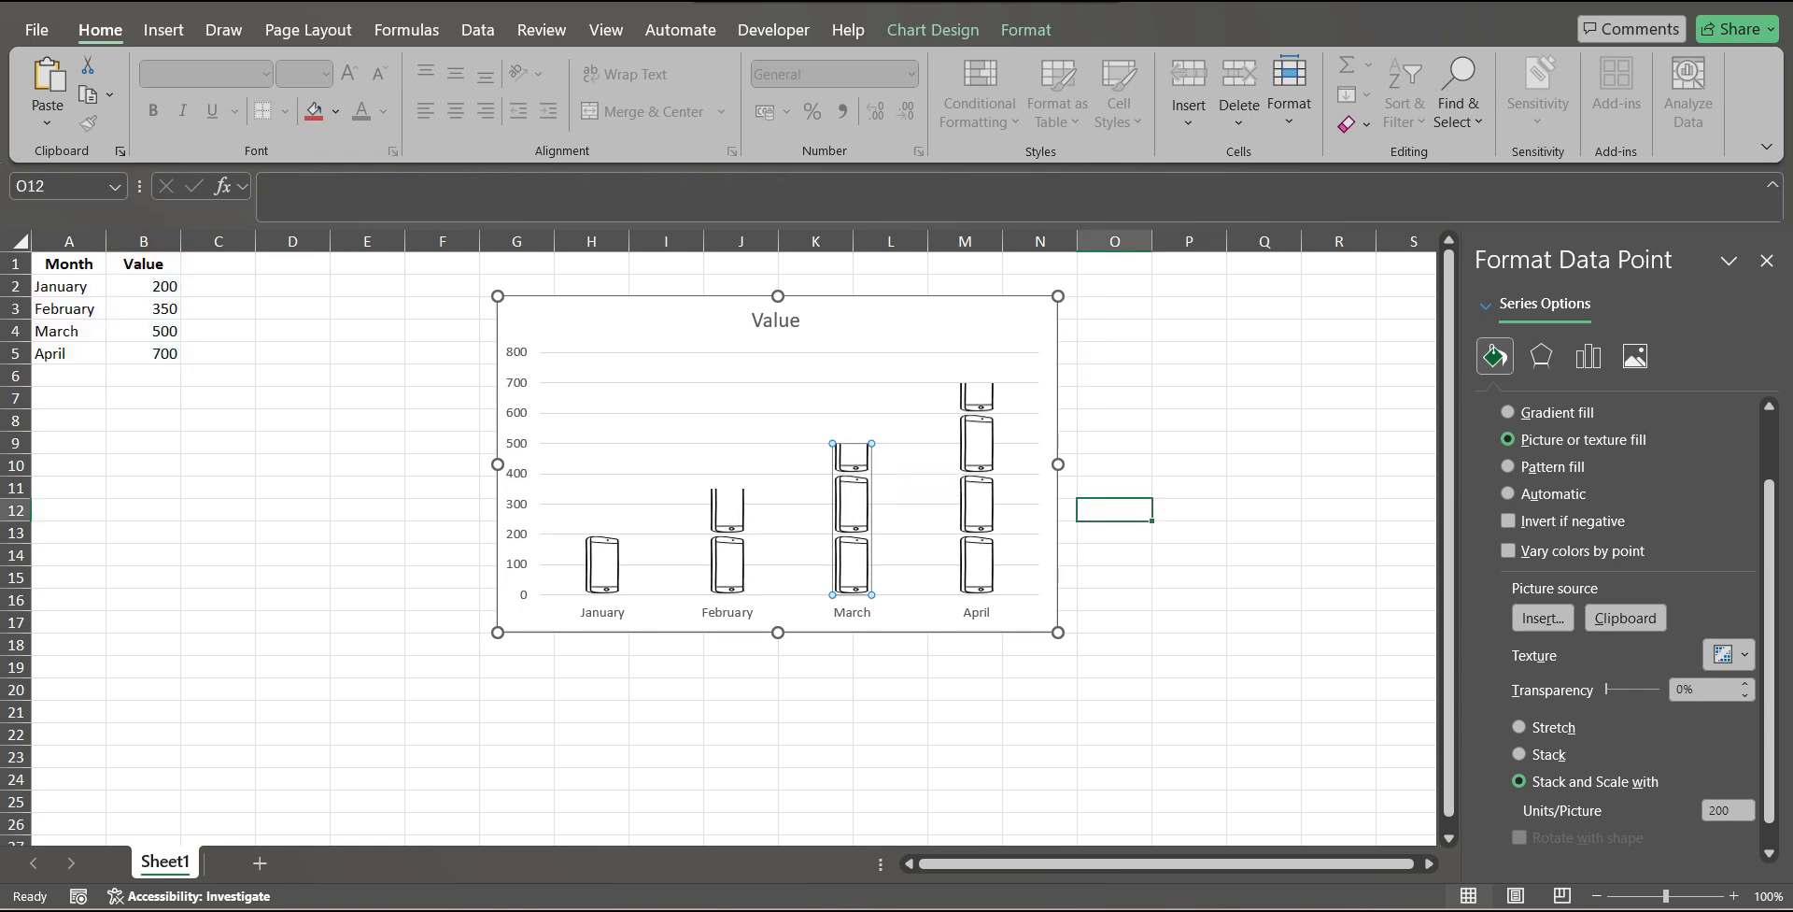
left_click(832, 412)
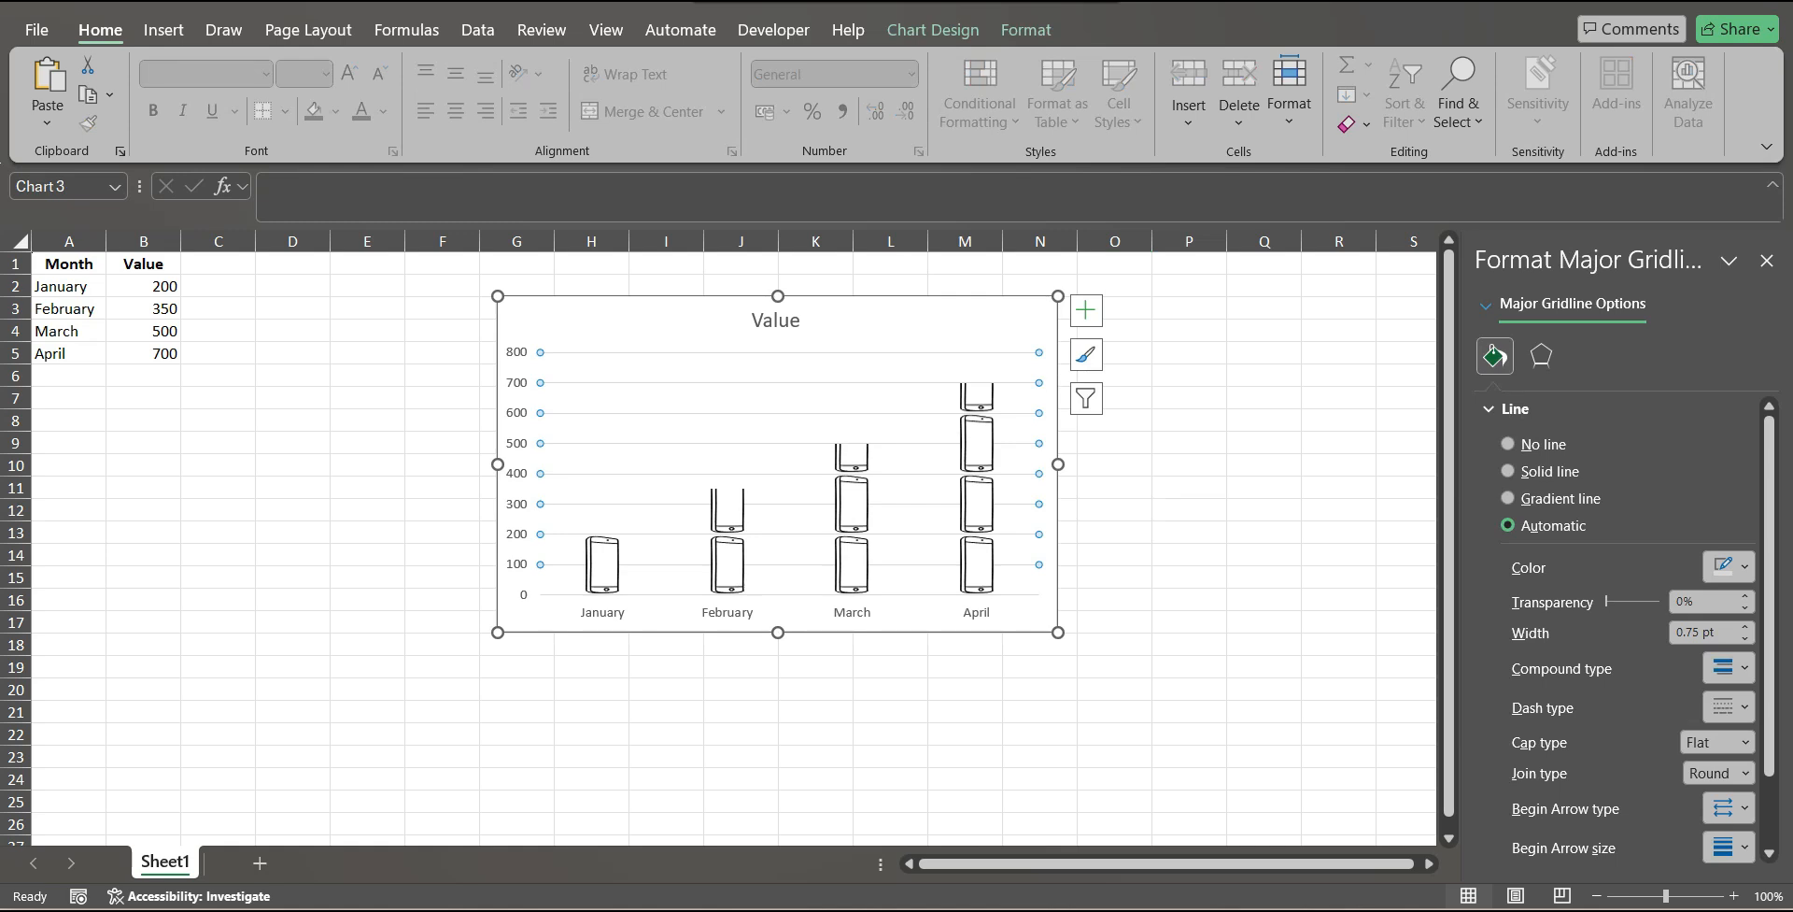
left_click(1189, 465)
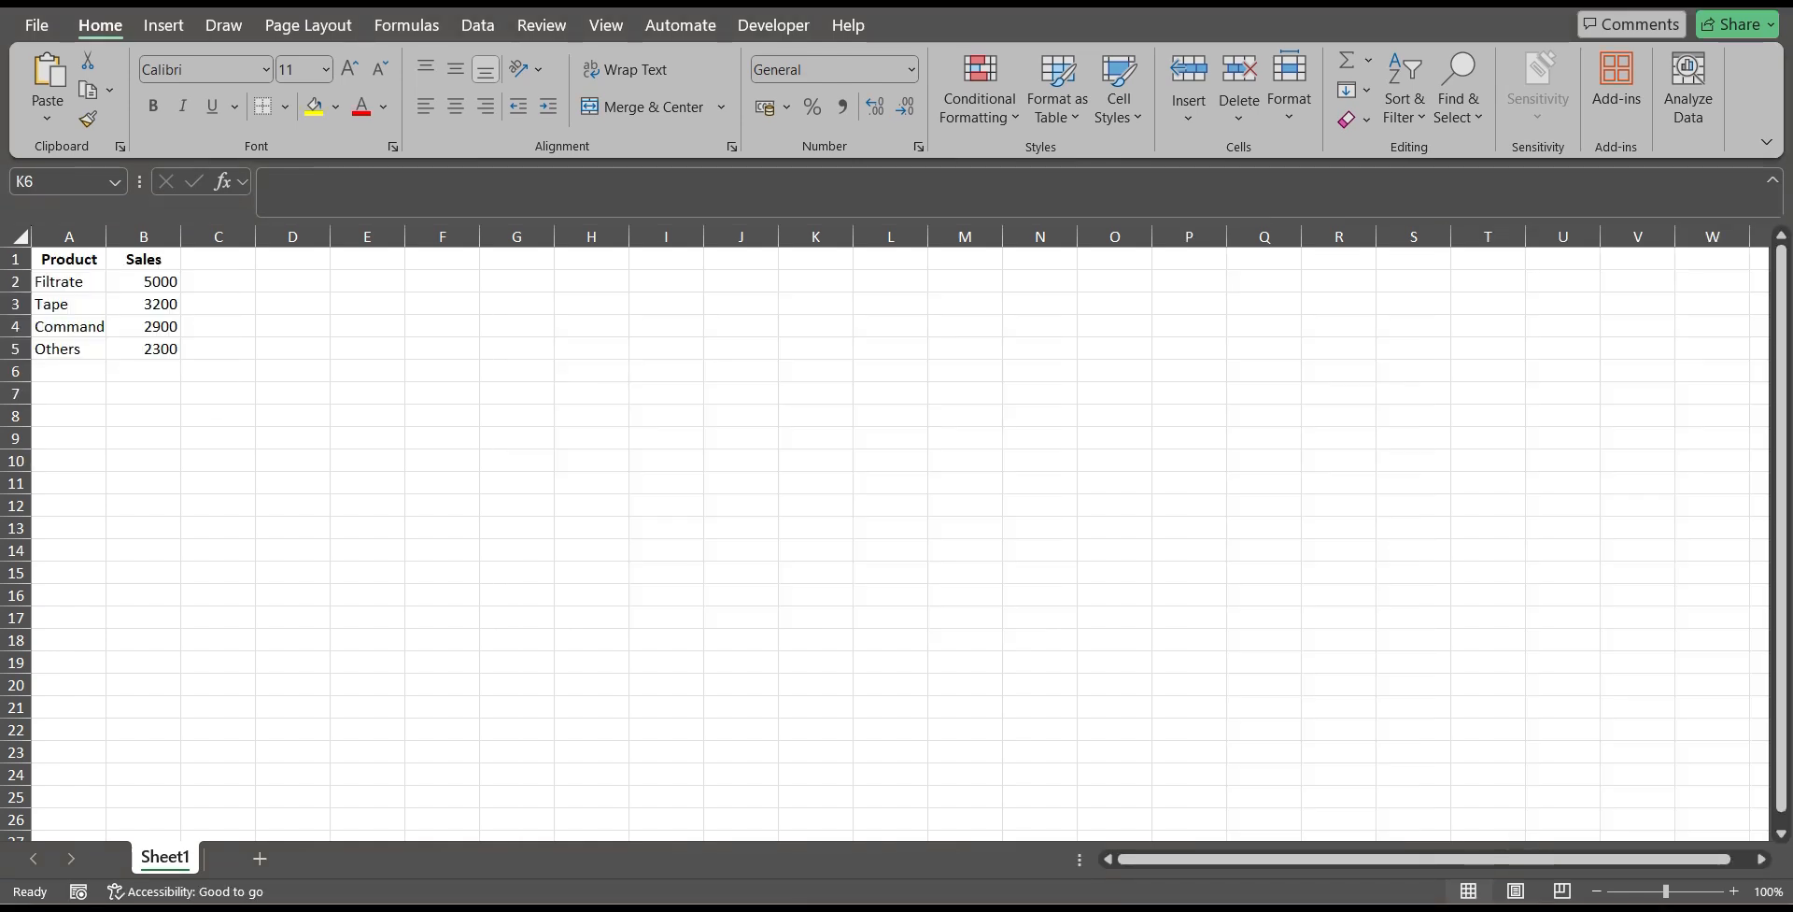
Widen column A to fit its product names and insert a 2-D clustered column chart from A1:B5.
left_click_drag(106, 237, 157, 349)
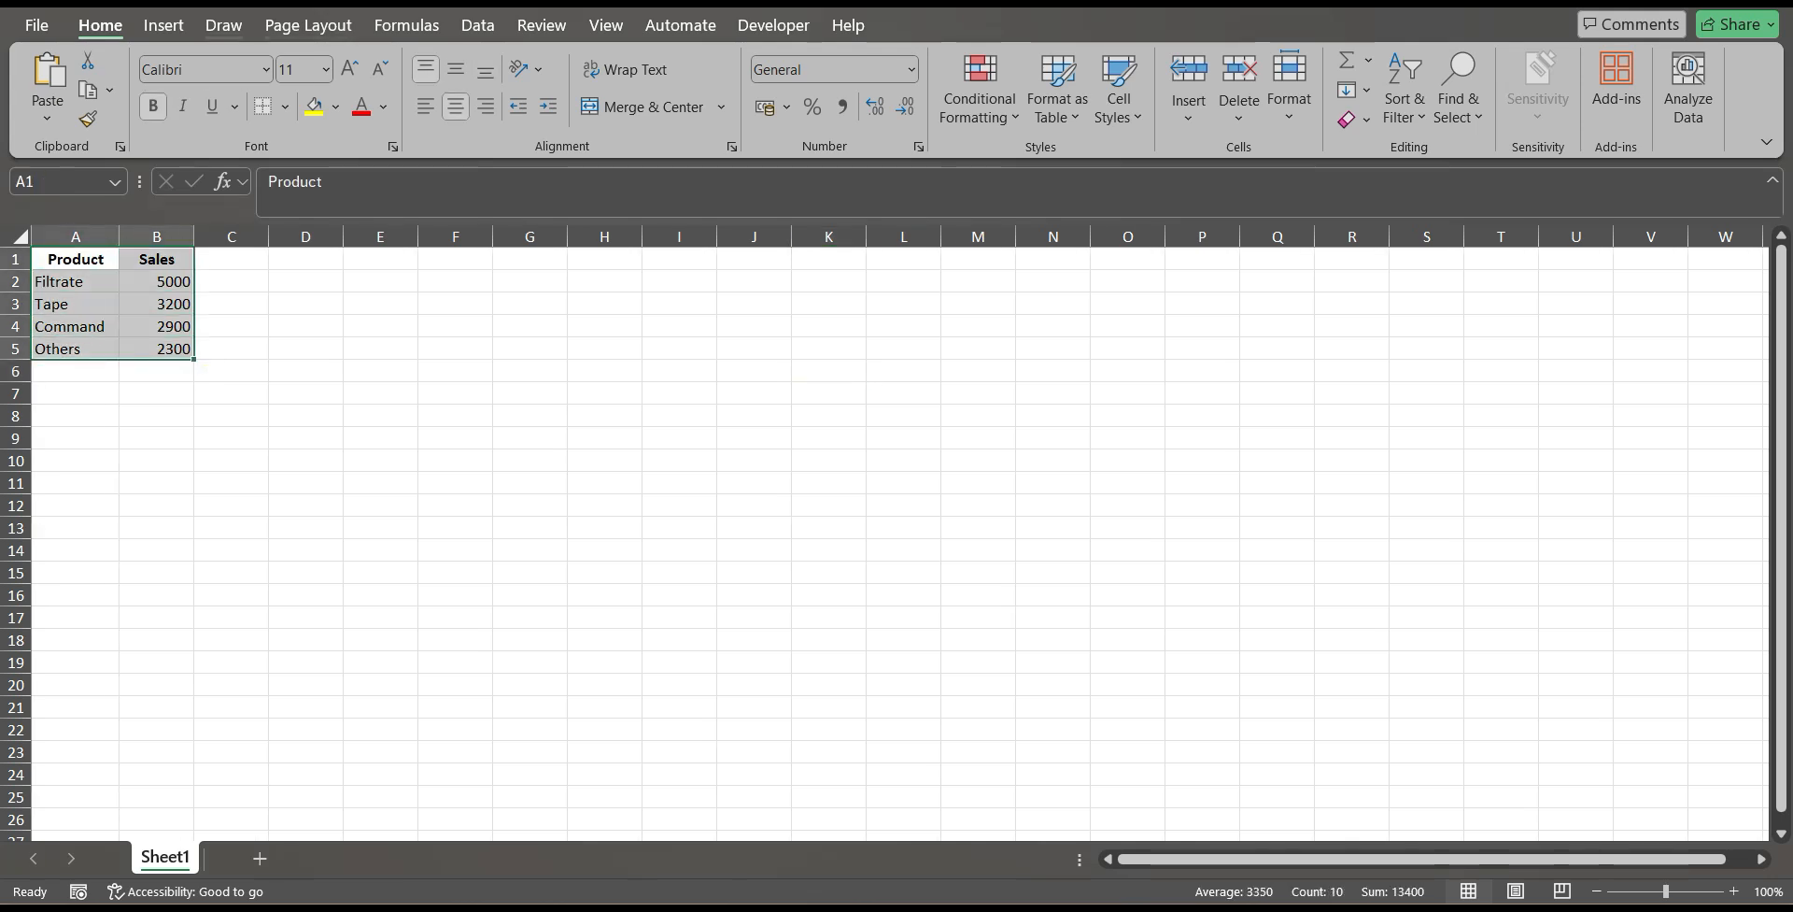
left_click(163, 26)
left_click(712, 60)
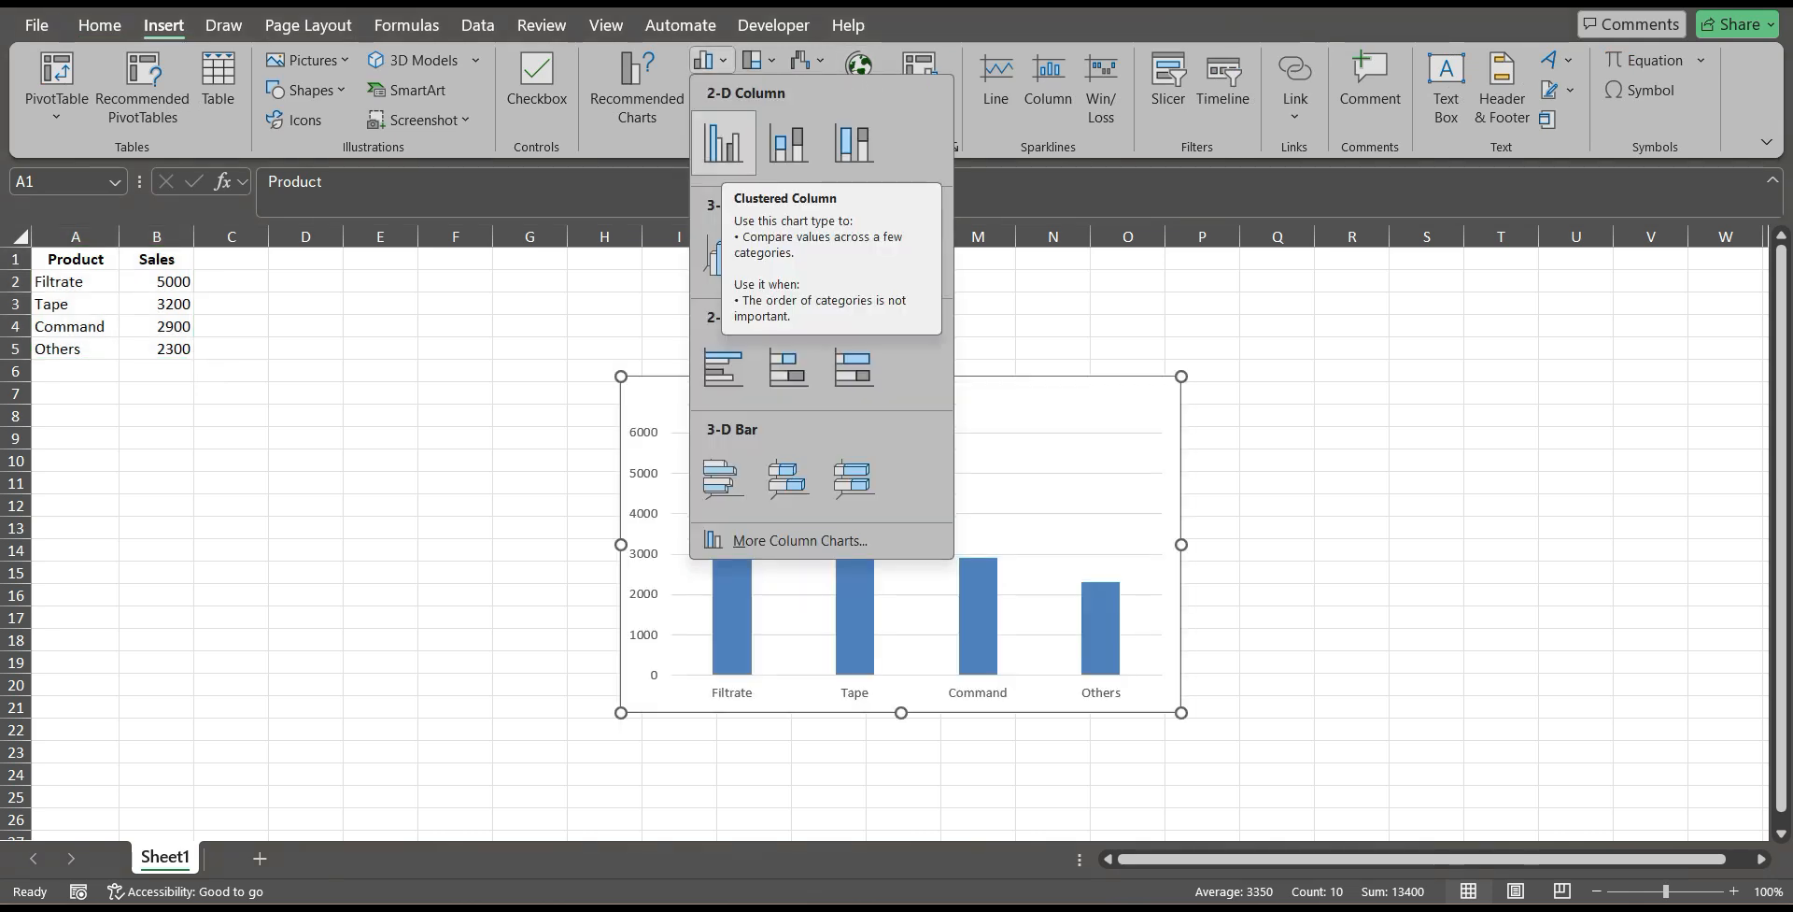
left_click(723, 142)
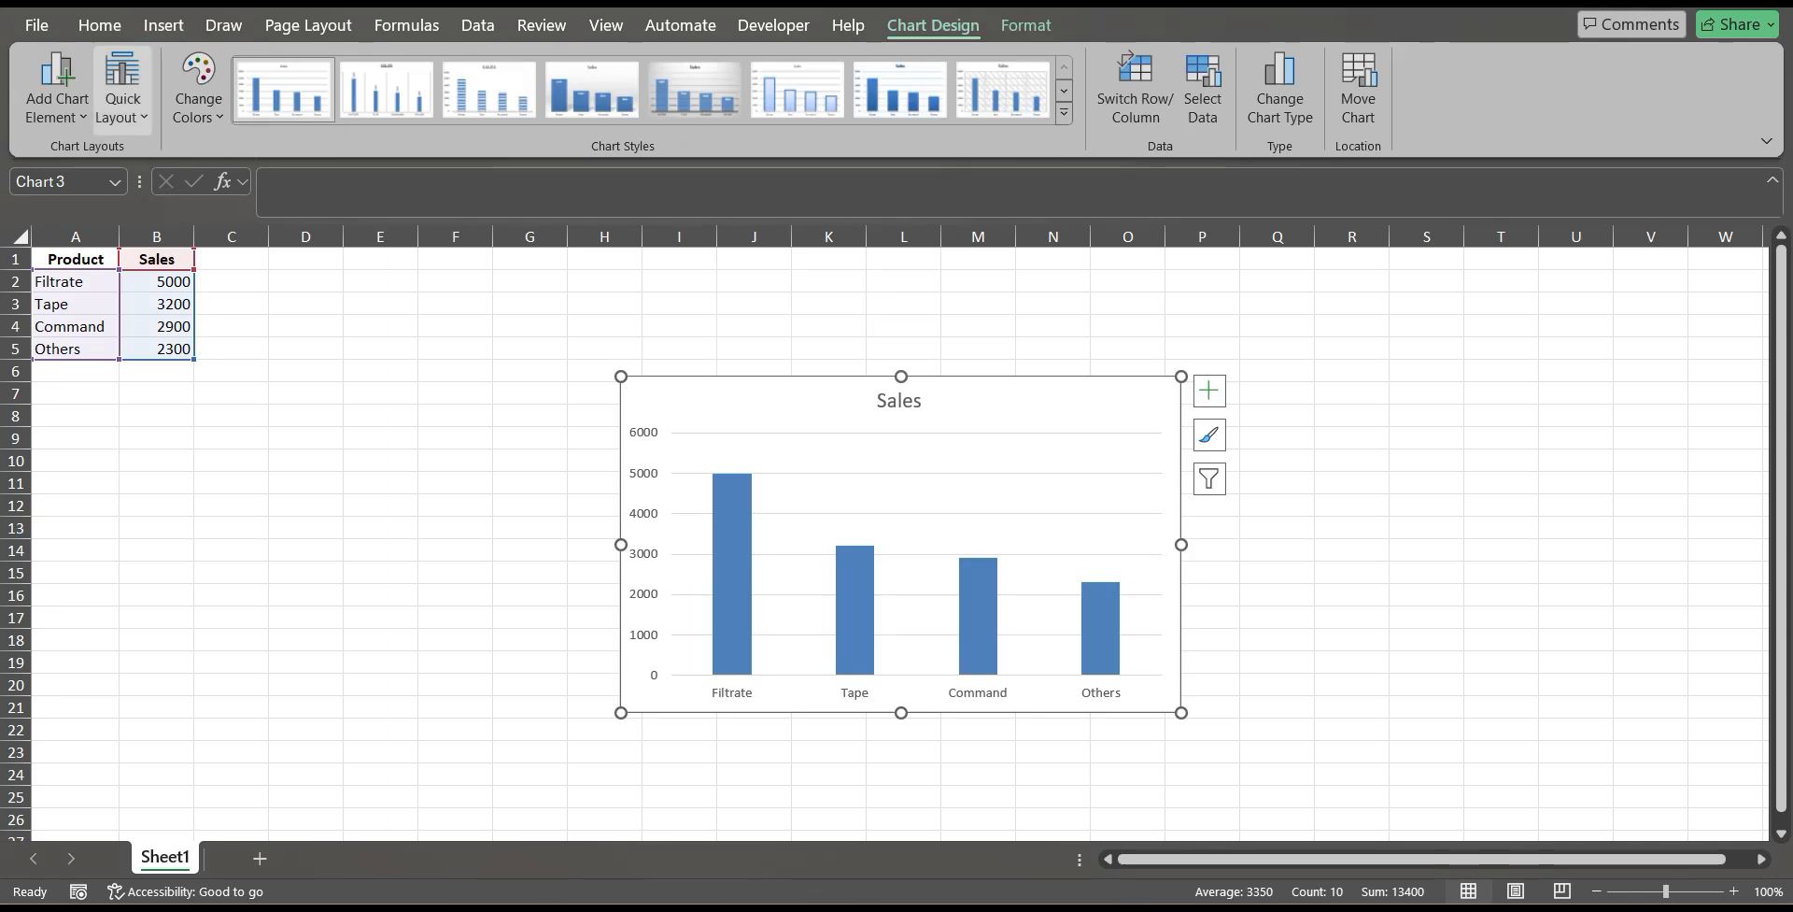
Apply the Layout 5 quick layout to the Sales chart and select its data table.
left_click(122, 89)
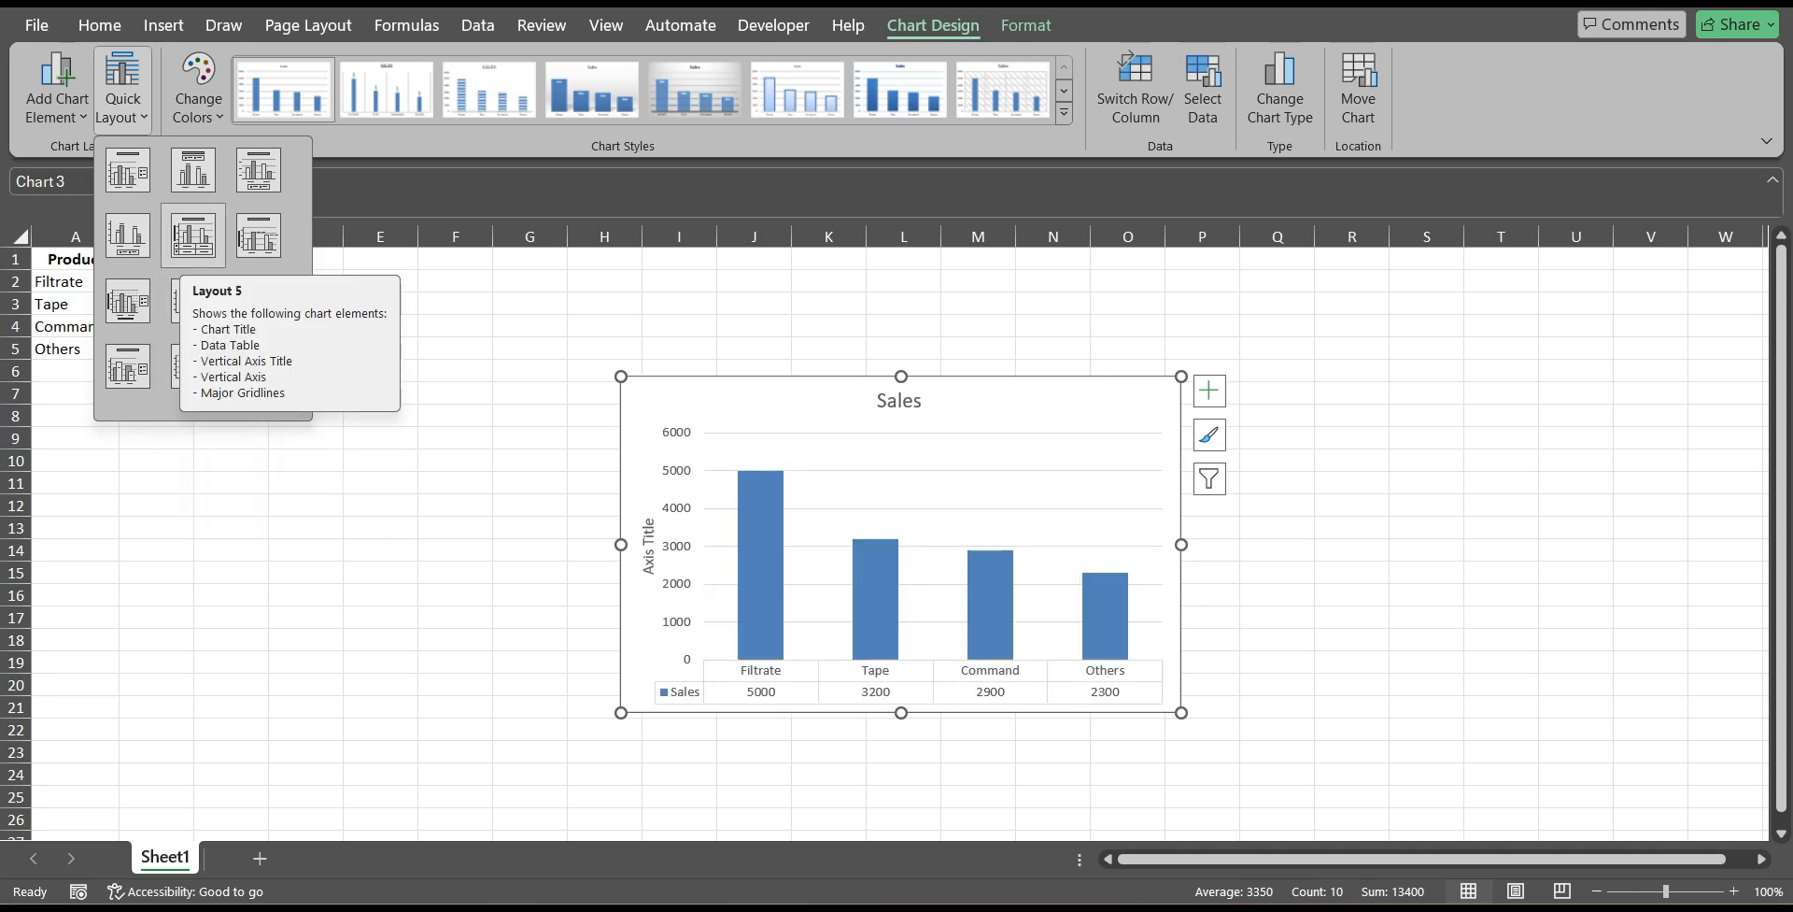
left_click(193, 235)
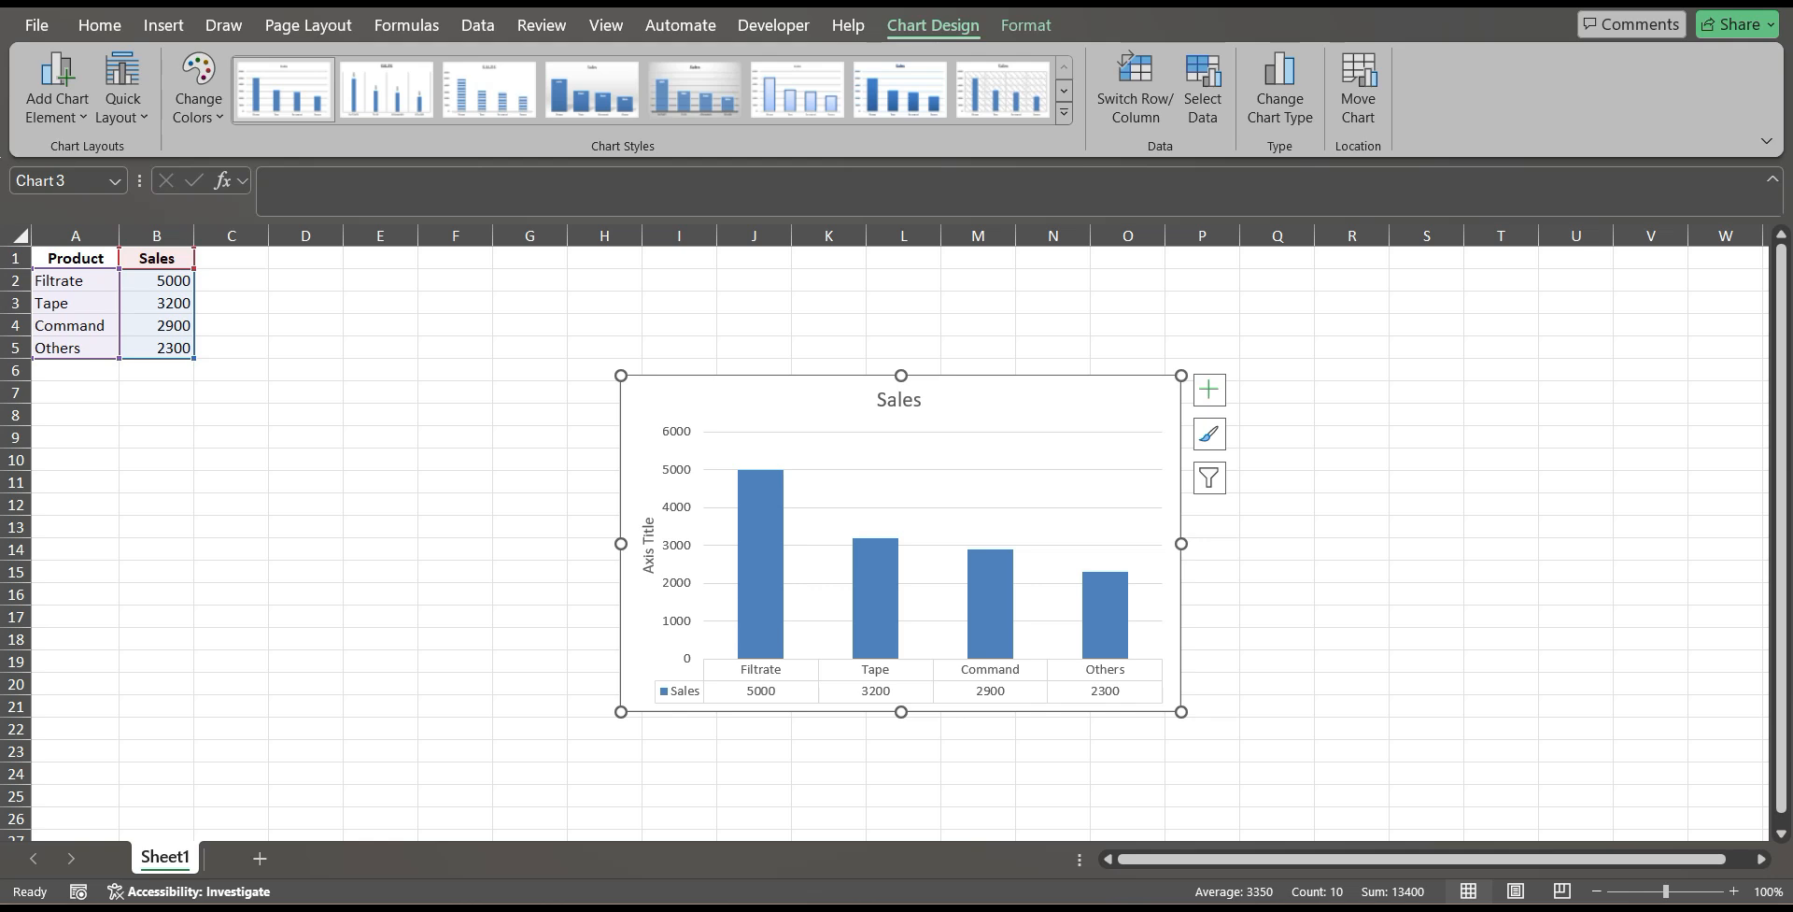
left_click(908, 681)
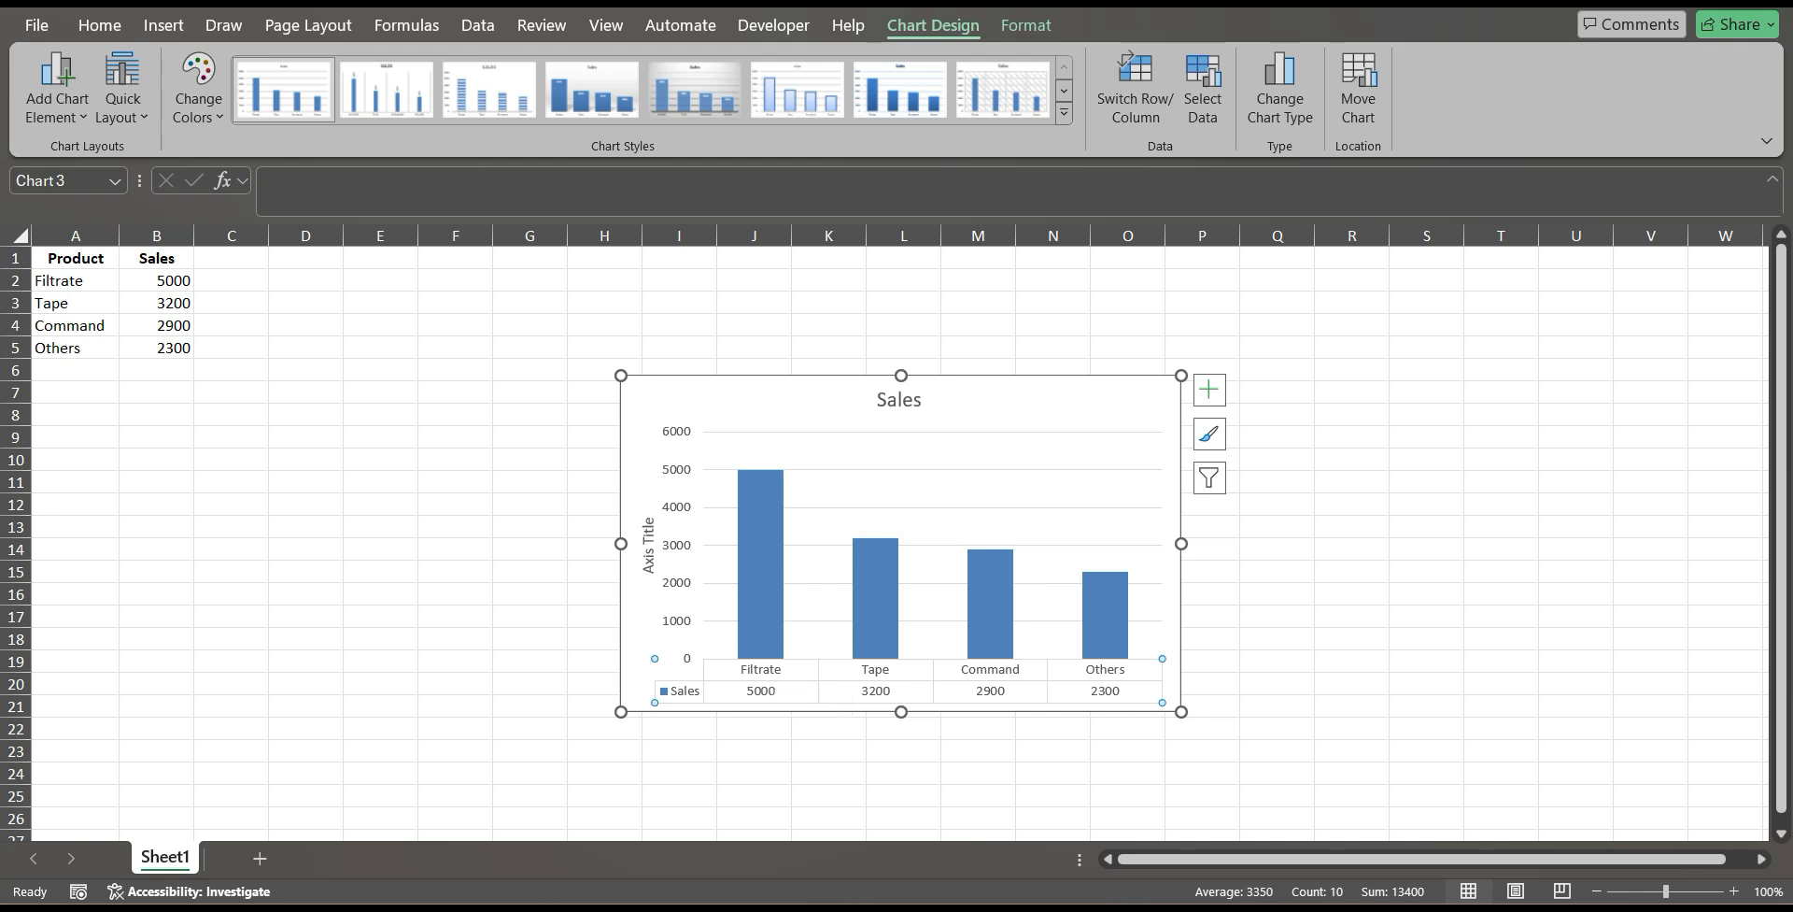
Compare the Sales chart's columns and vertical axis scale with the exact figures in its data table.
left_click(760, 523)
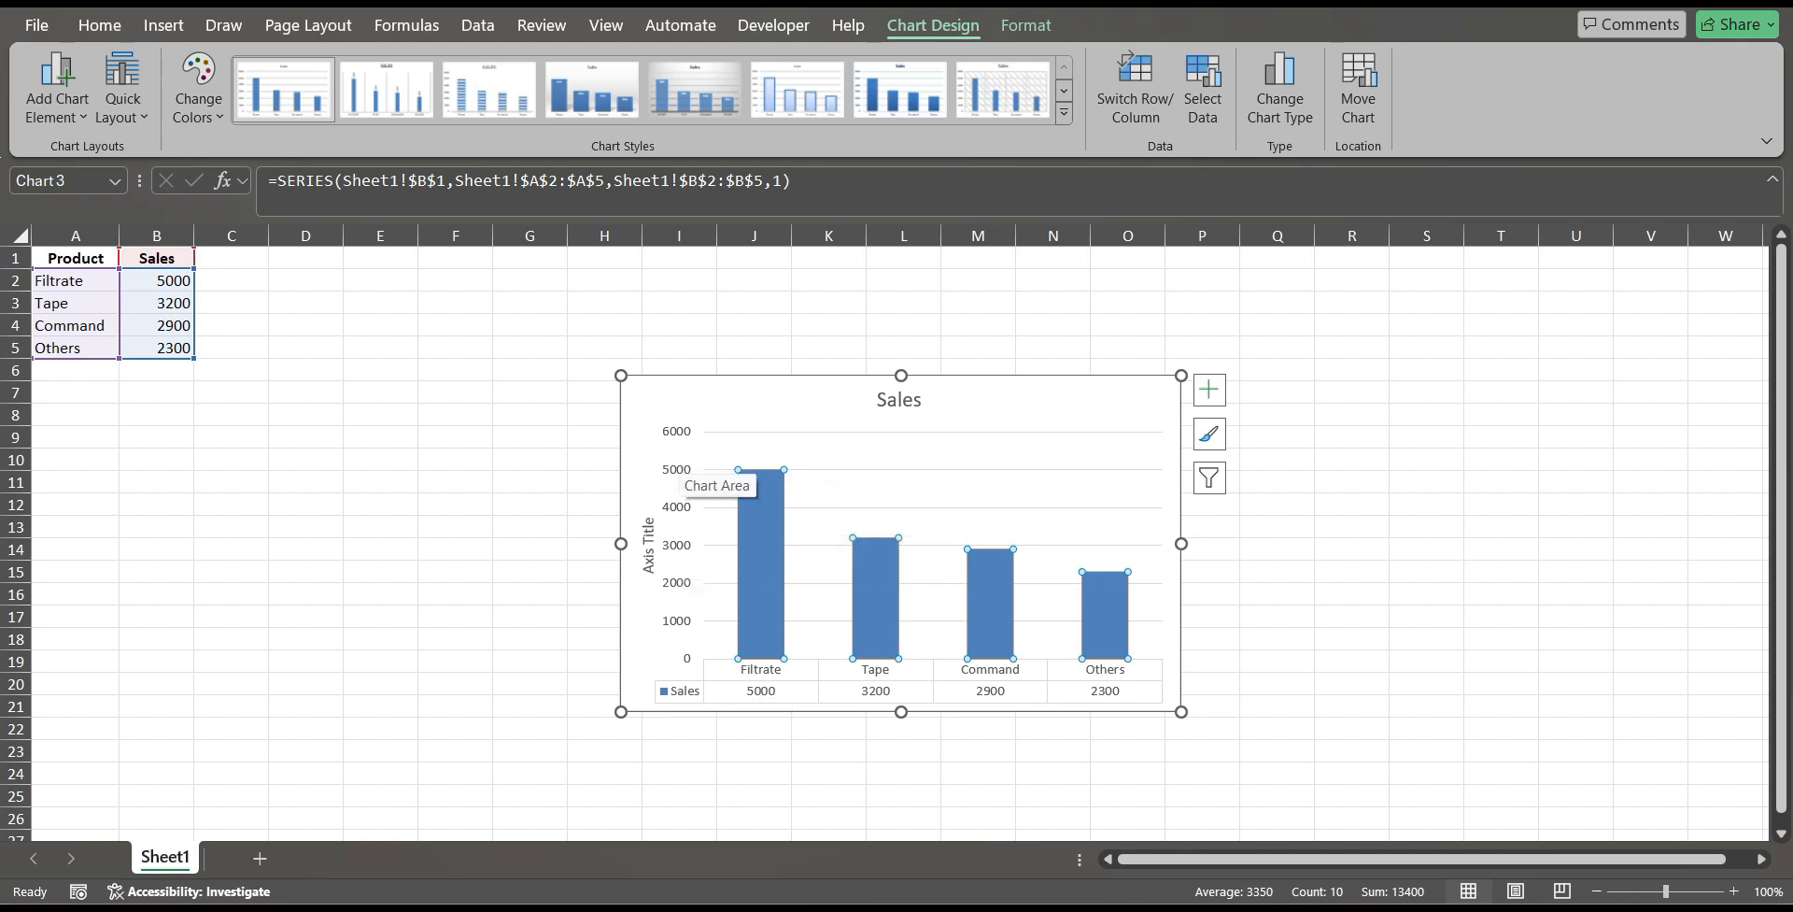
left_click(677, 469)
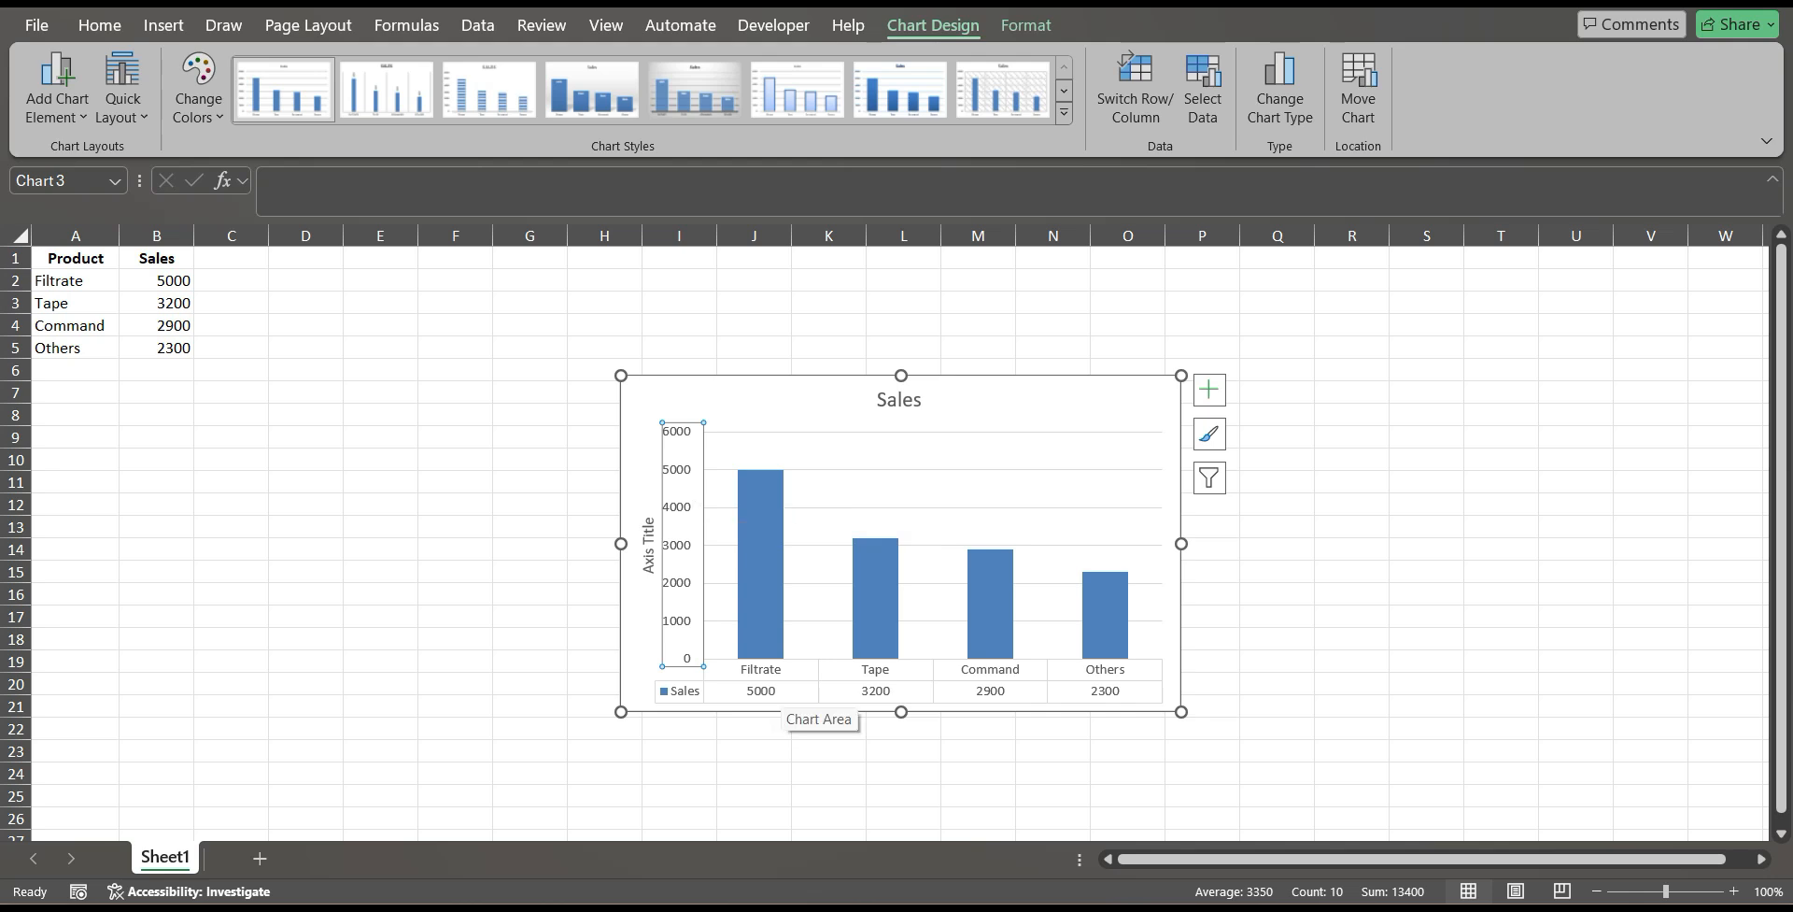
left_click(784, 705)
left_click(769, 697)
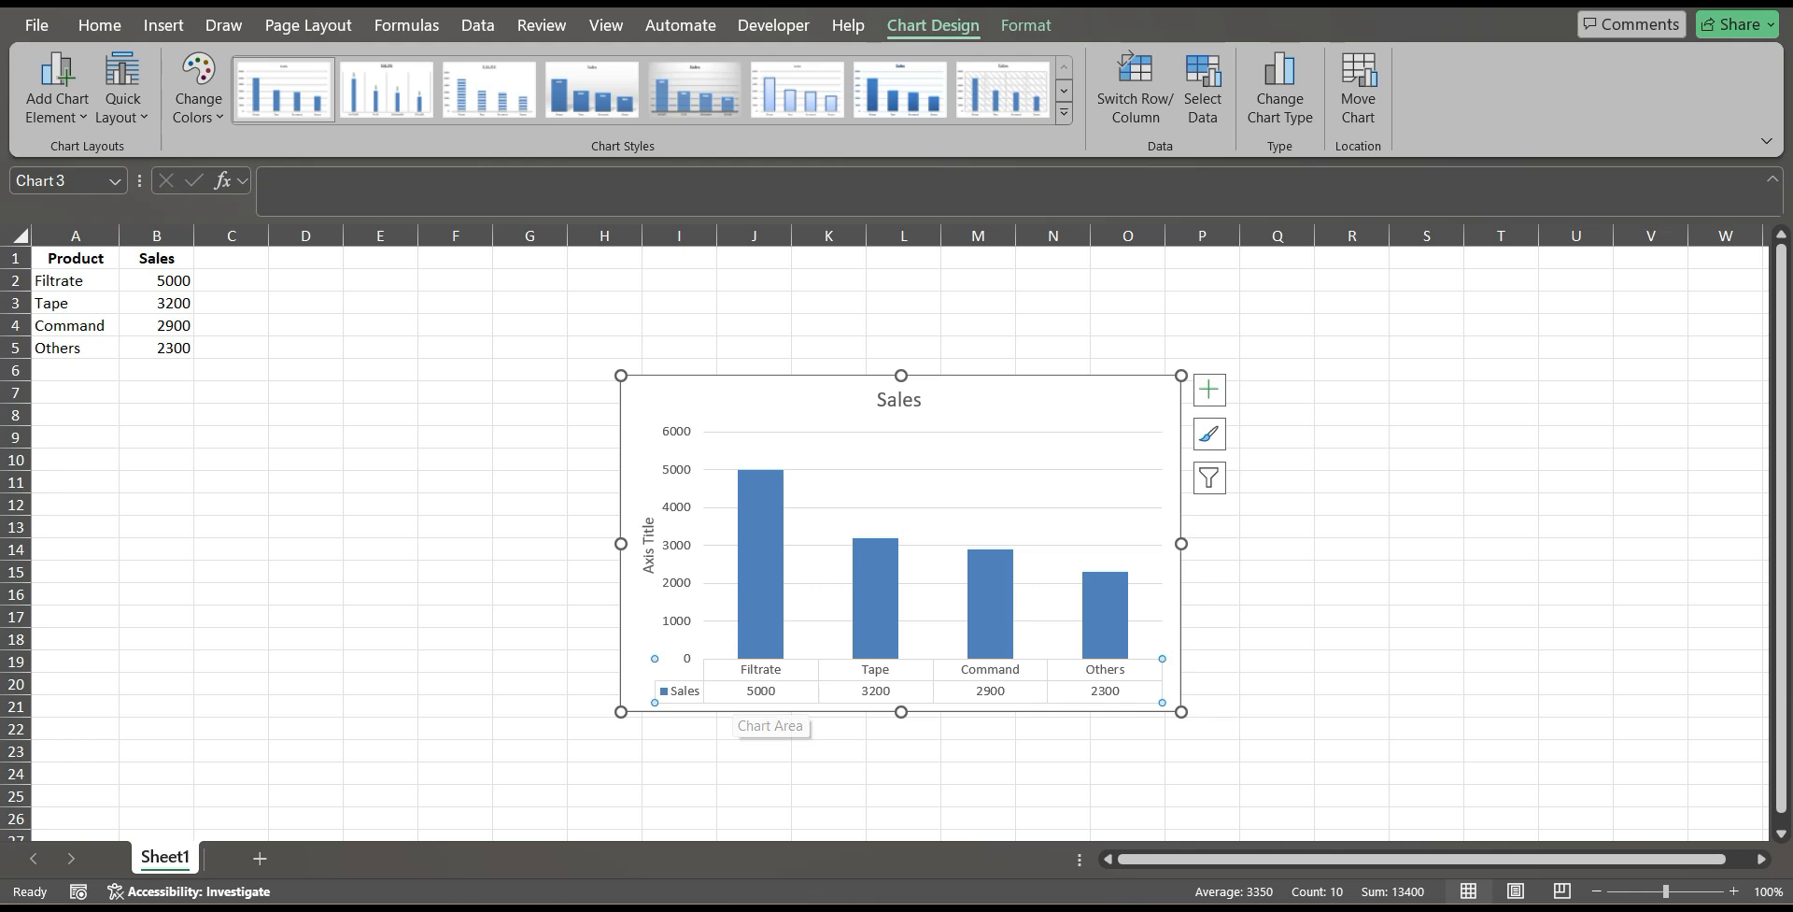
left_click(679, 545)
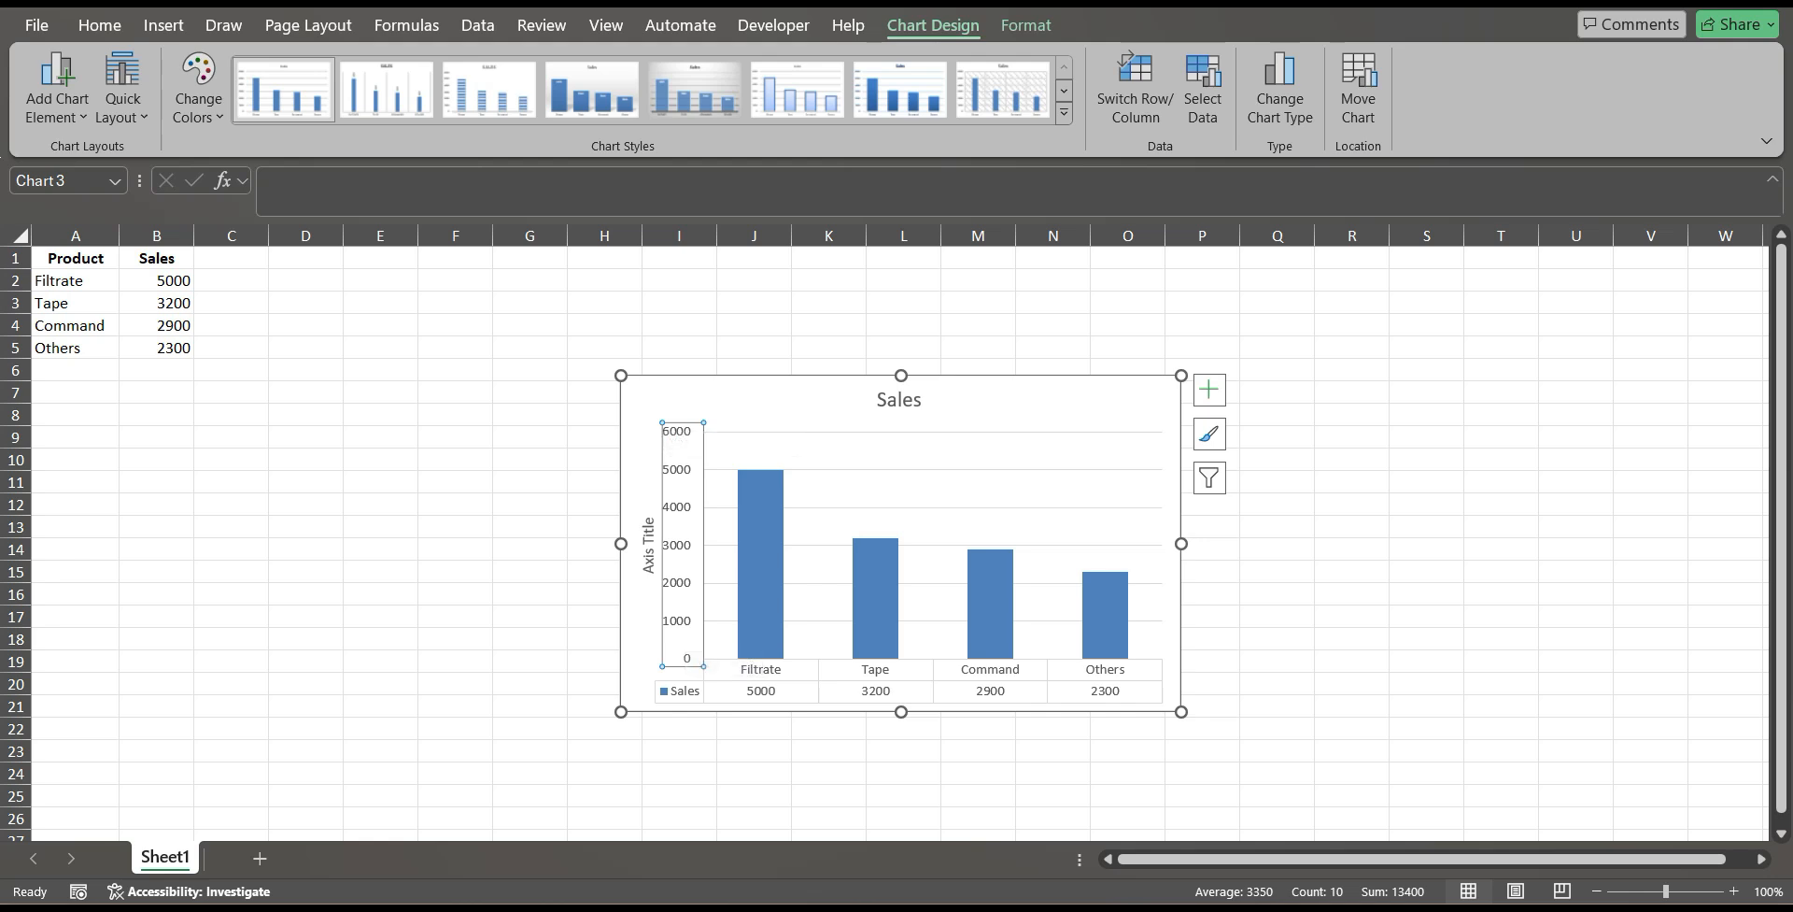
left_click(686, 637)
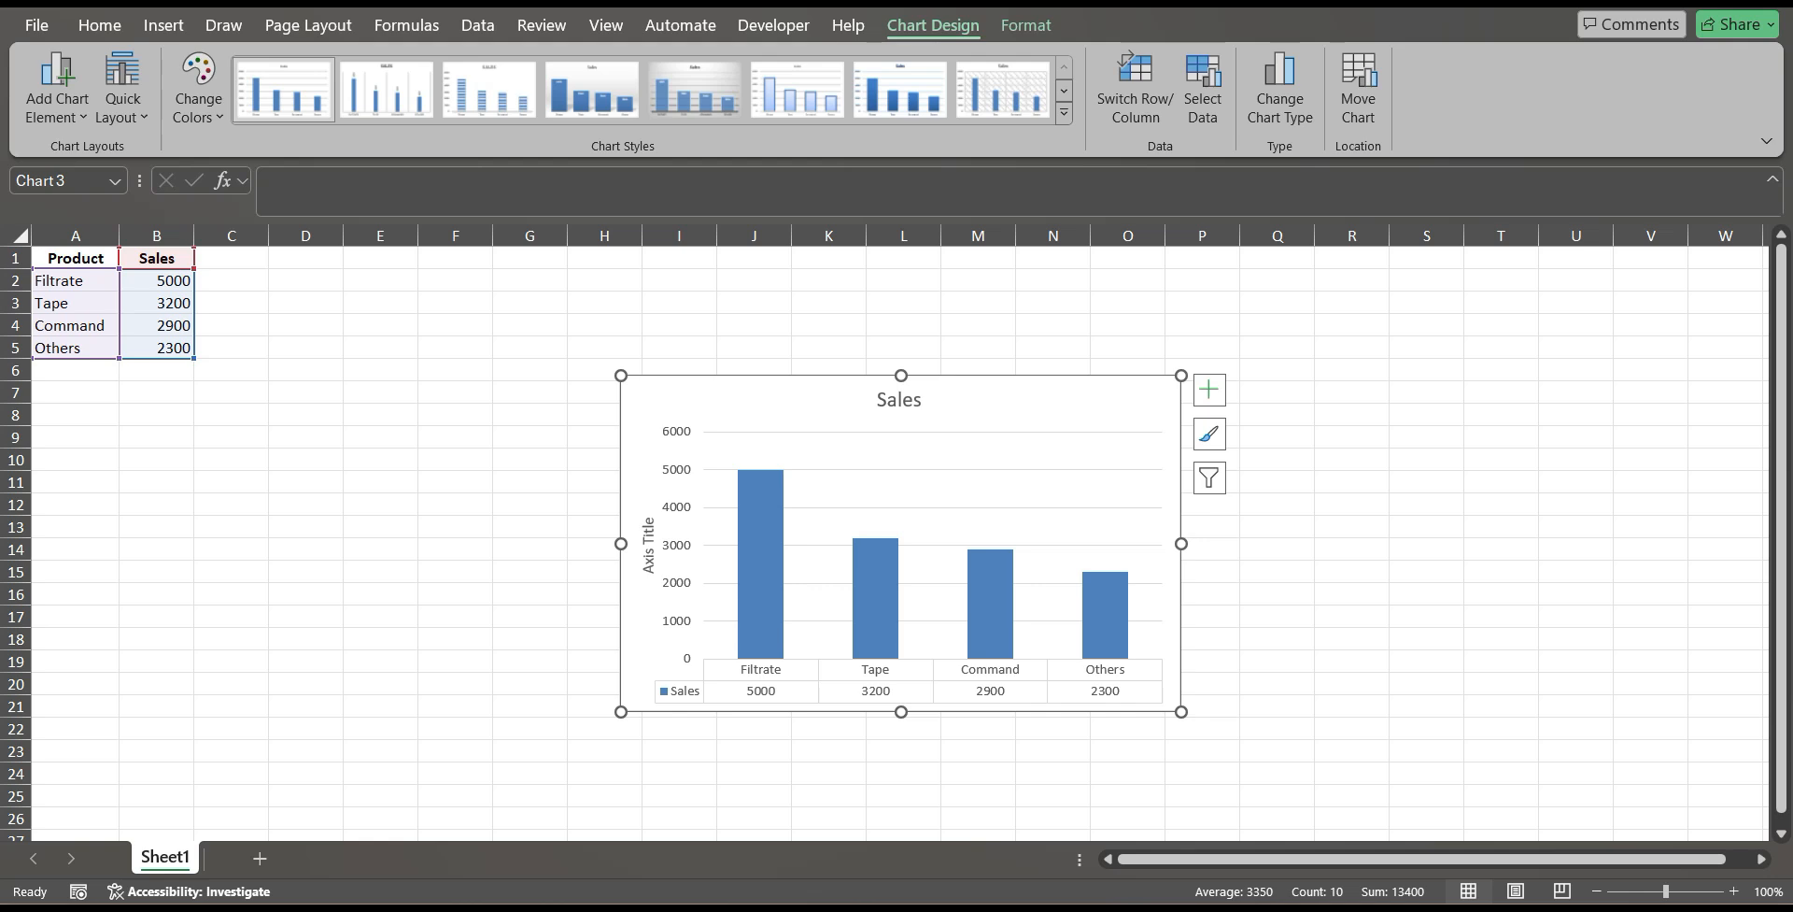
mouse_move(686, 636)
left_mouse_down()
mouse_move(611, 561)
mouse_move(527, 537)
mouse_move(451, 543)
mouse_move(482, 532)
left_mouse_up()
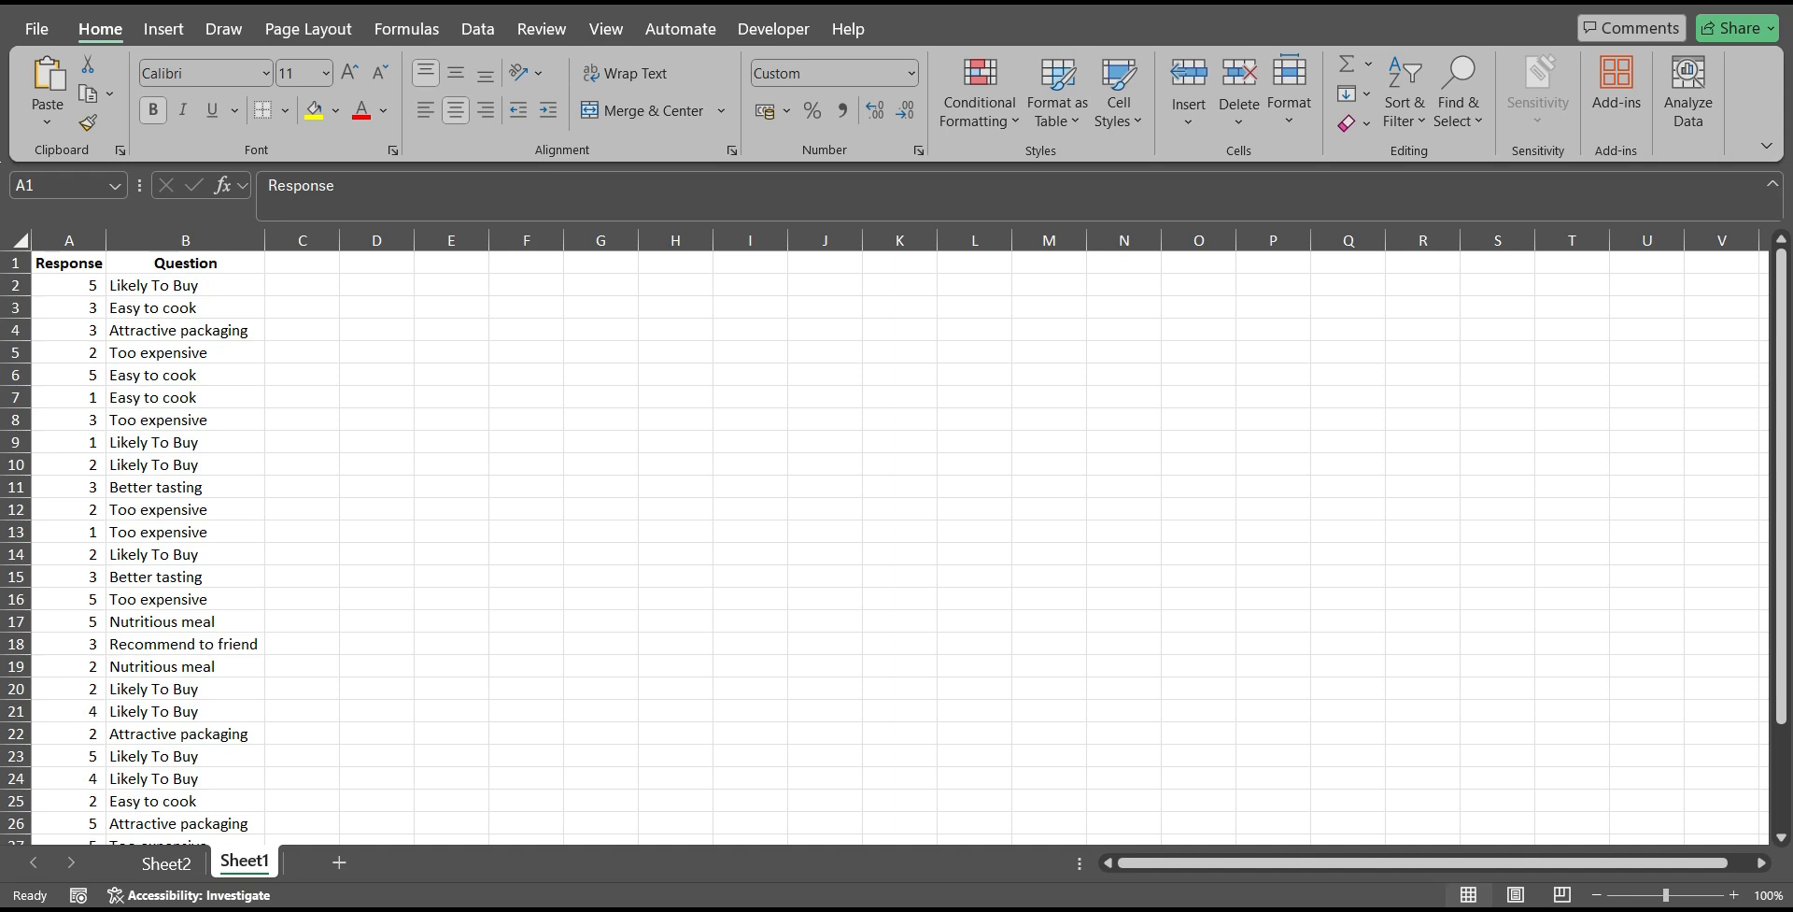
Review the survey entries in the Response and Question columns of Sheet1.
left_click(185, 375)
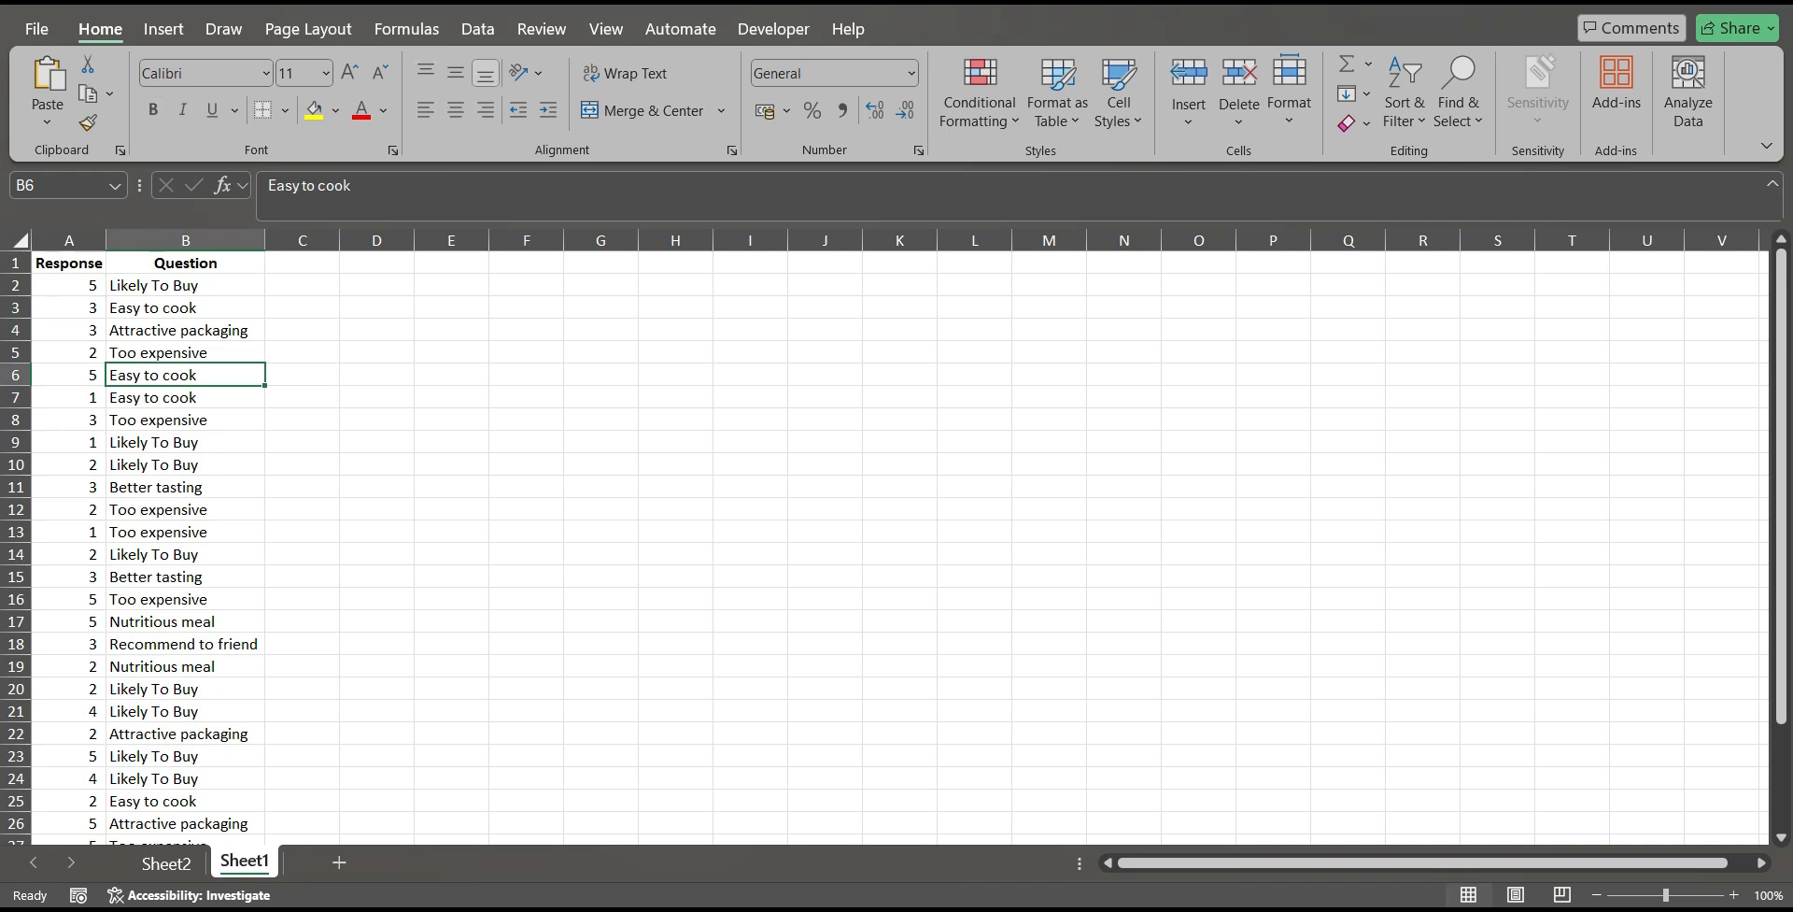
left_click(185, 487)
left_click(185, 509)
left_click(185, 531)
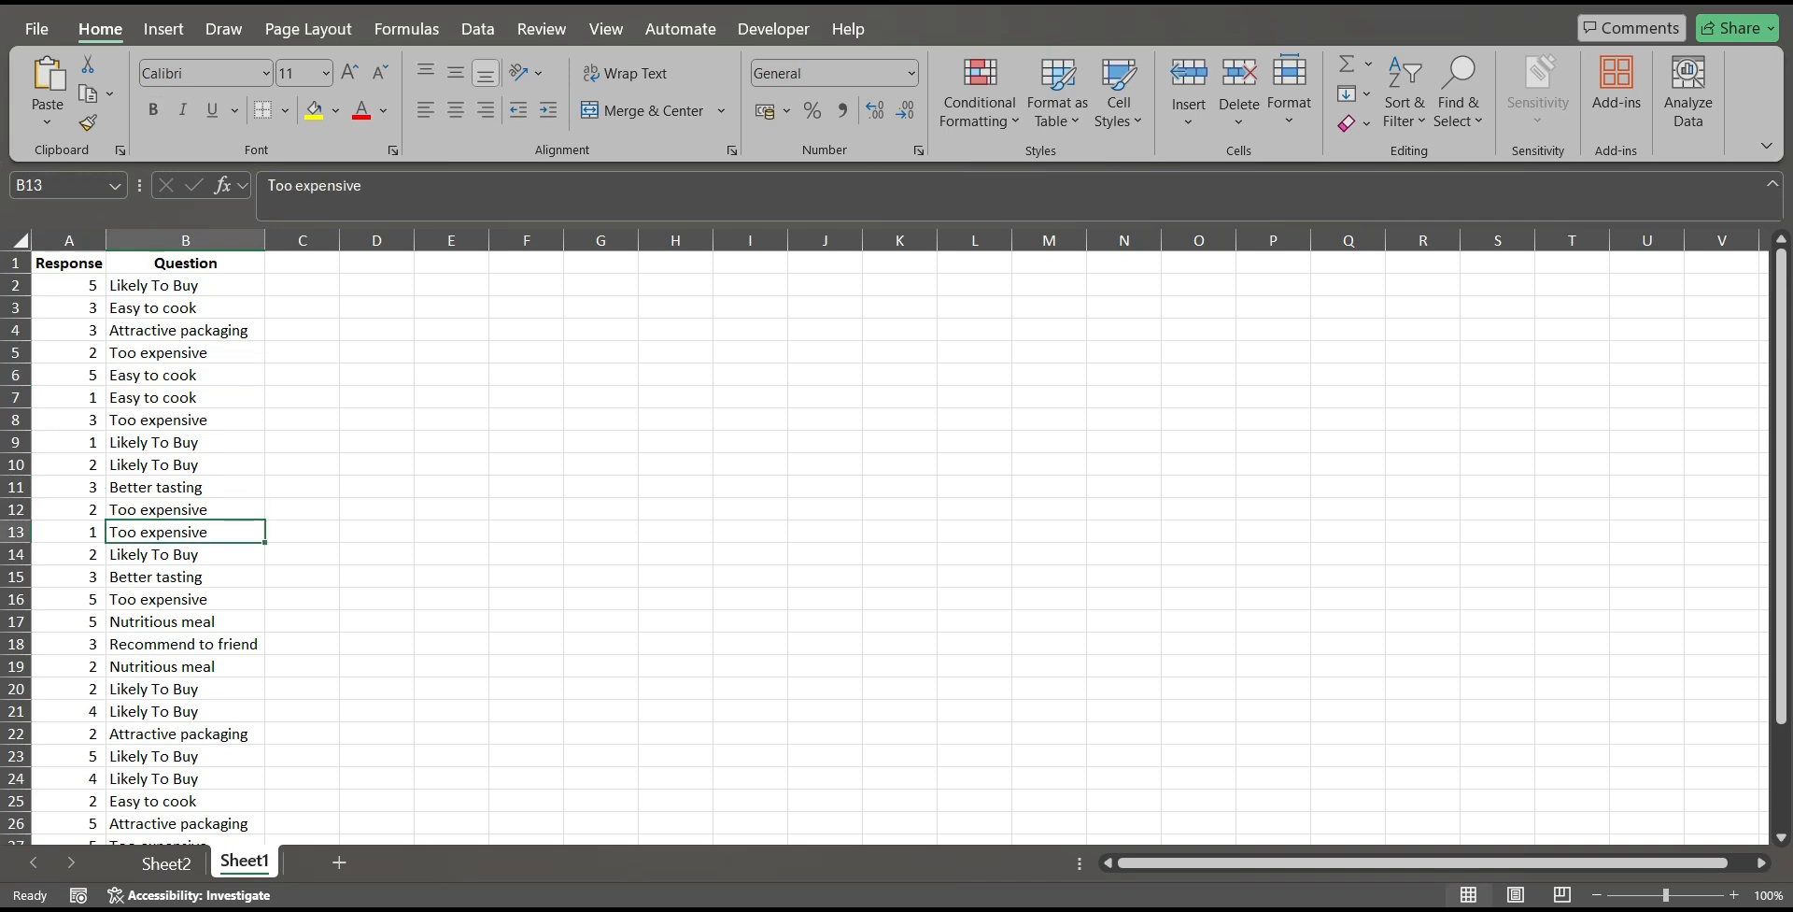
left_click(185, 577)
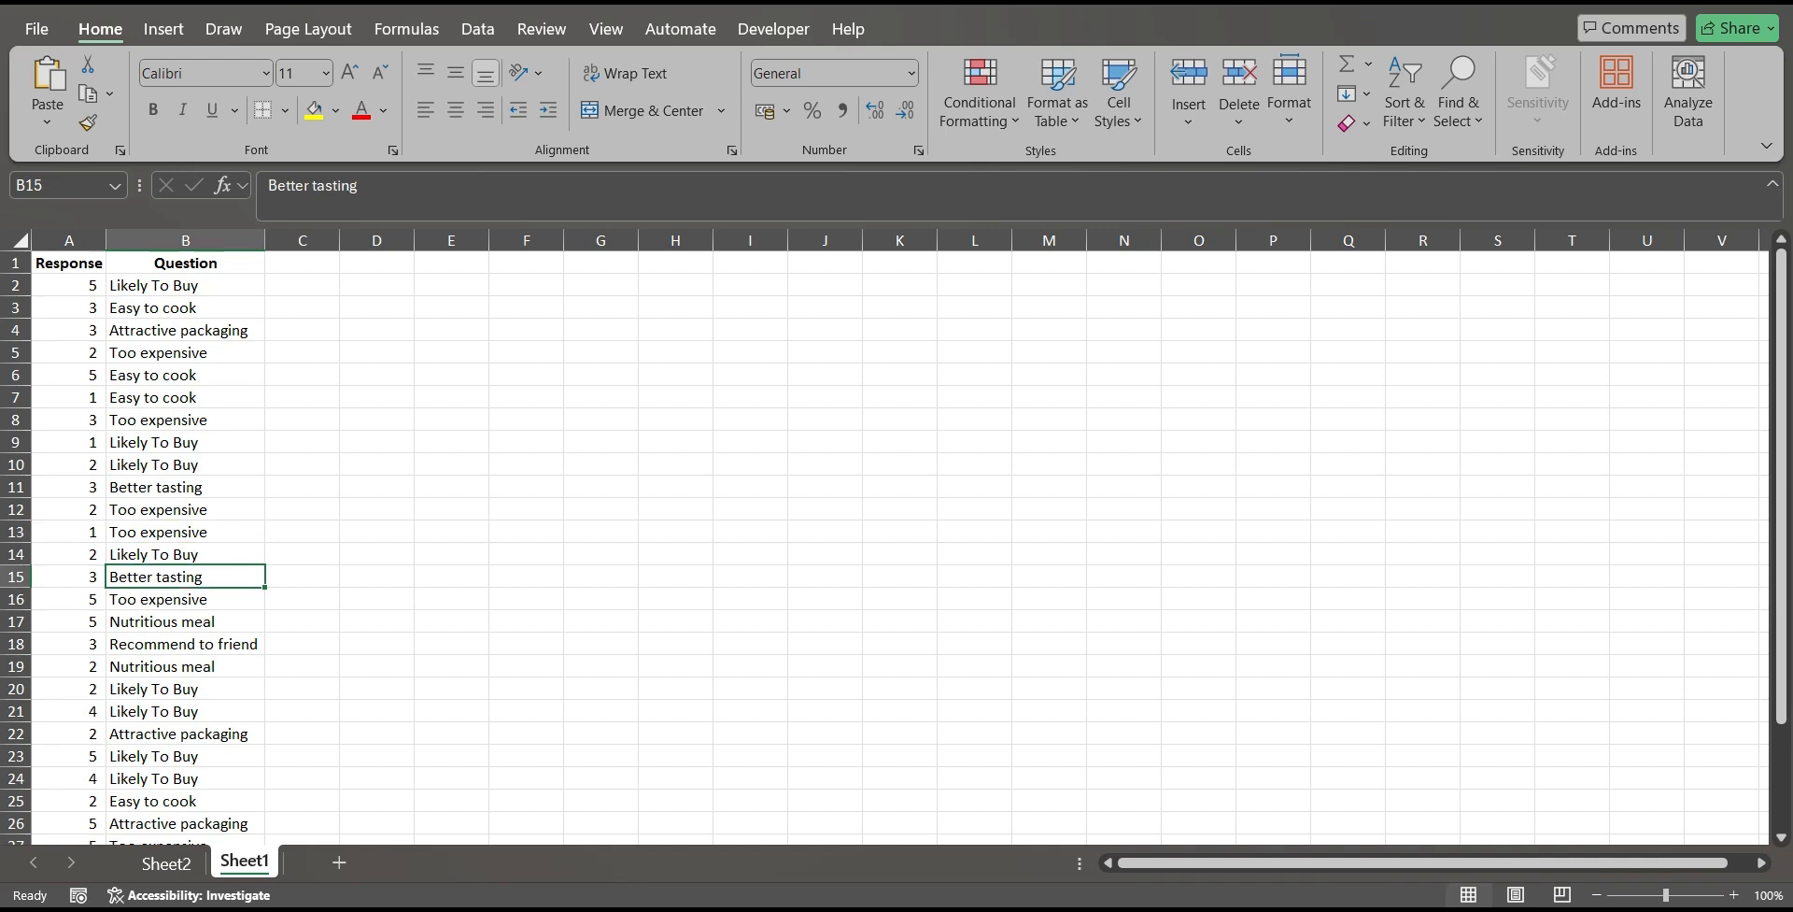
scroll(887, 546, "down", 1)
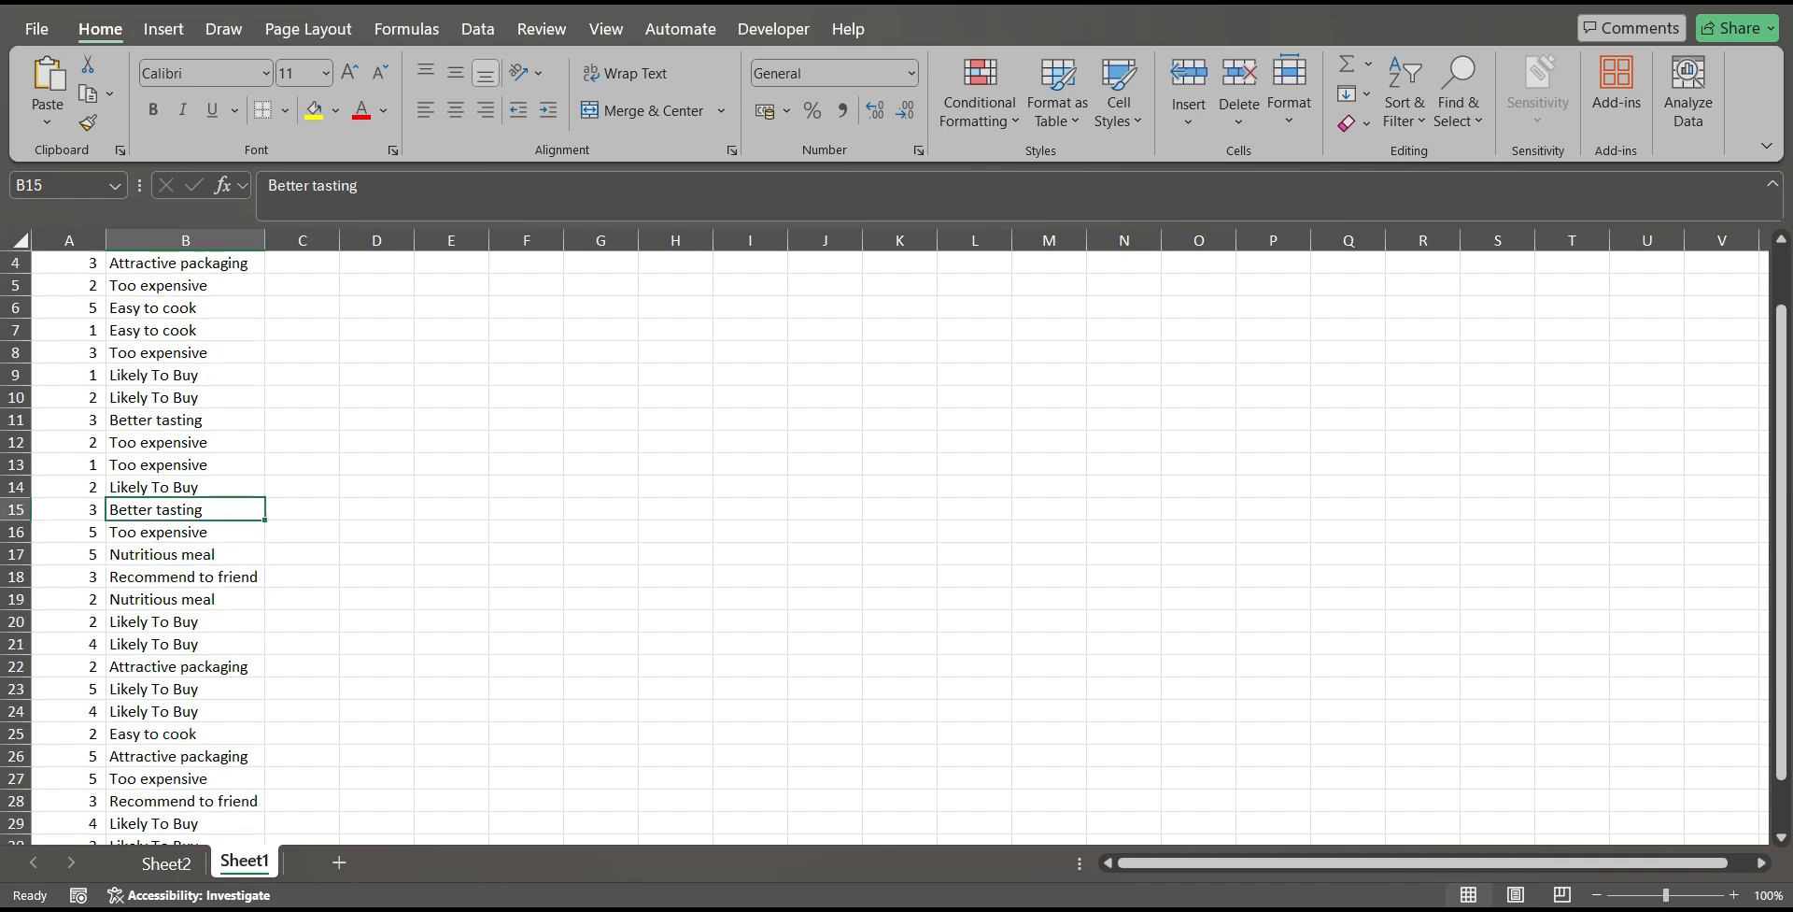
scroll(887, 547, "down", 2)
scroll(887, 547, "up", 2)
scroll(888, 546, "up", 1)
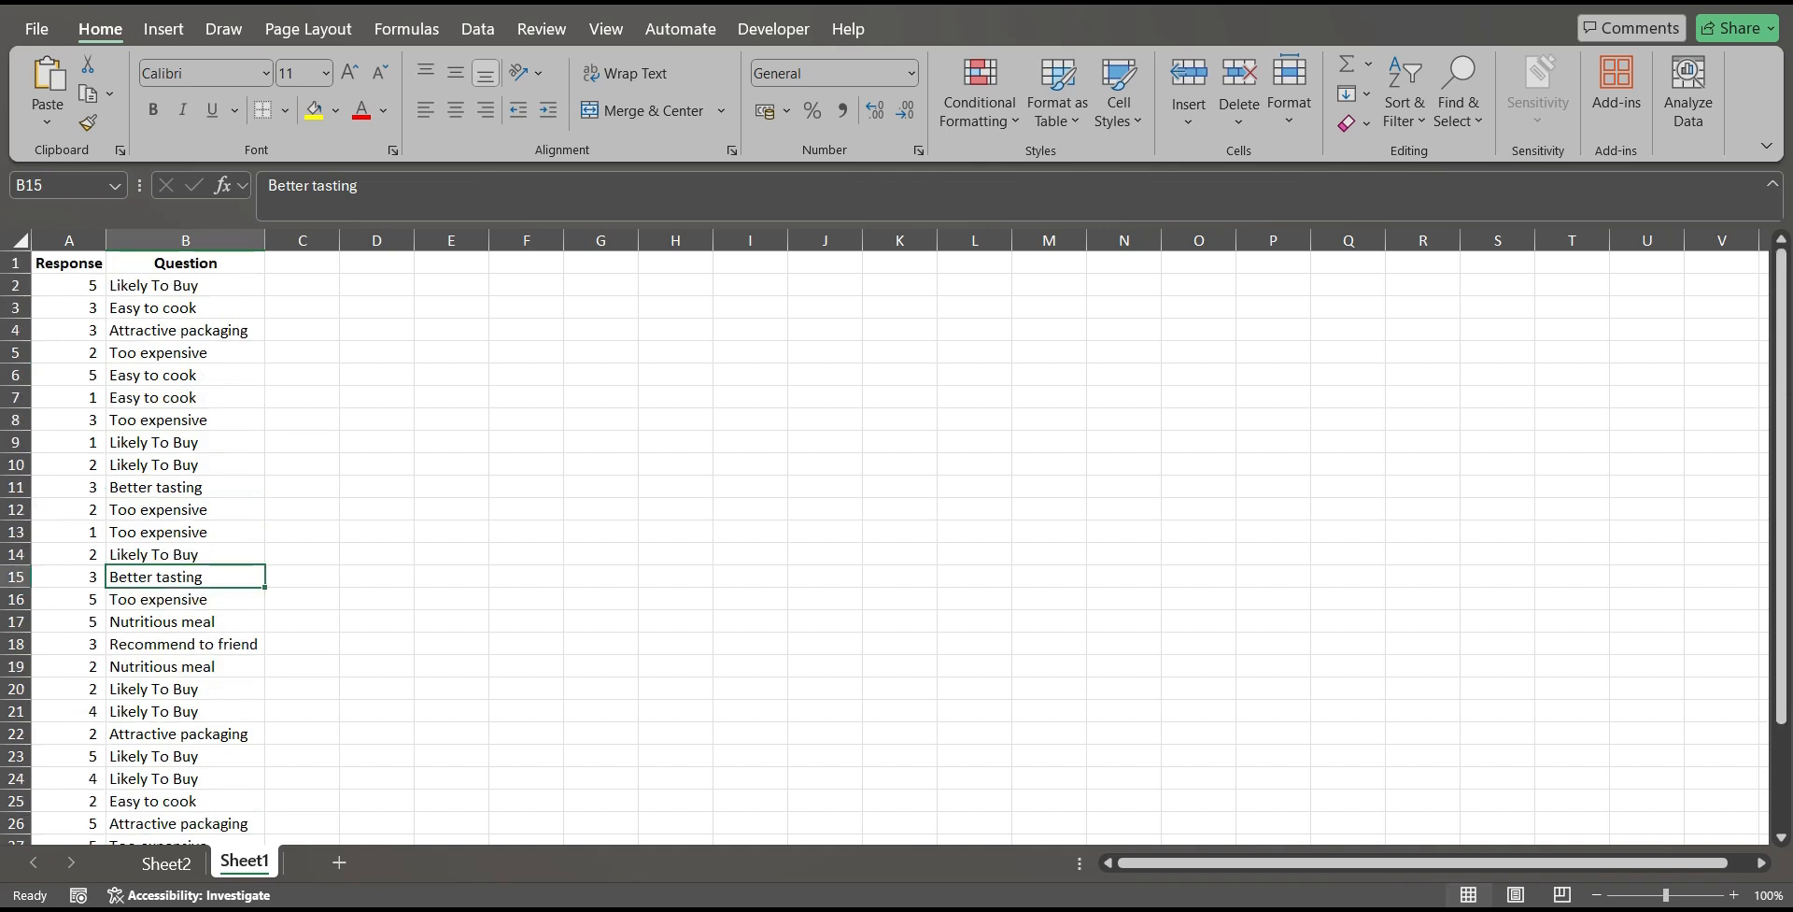
left_click(376, 509)
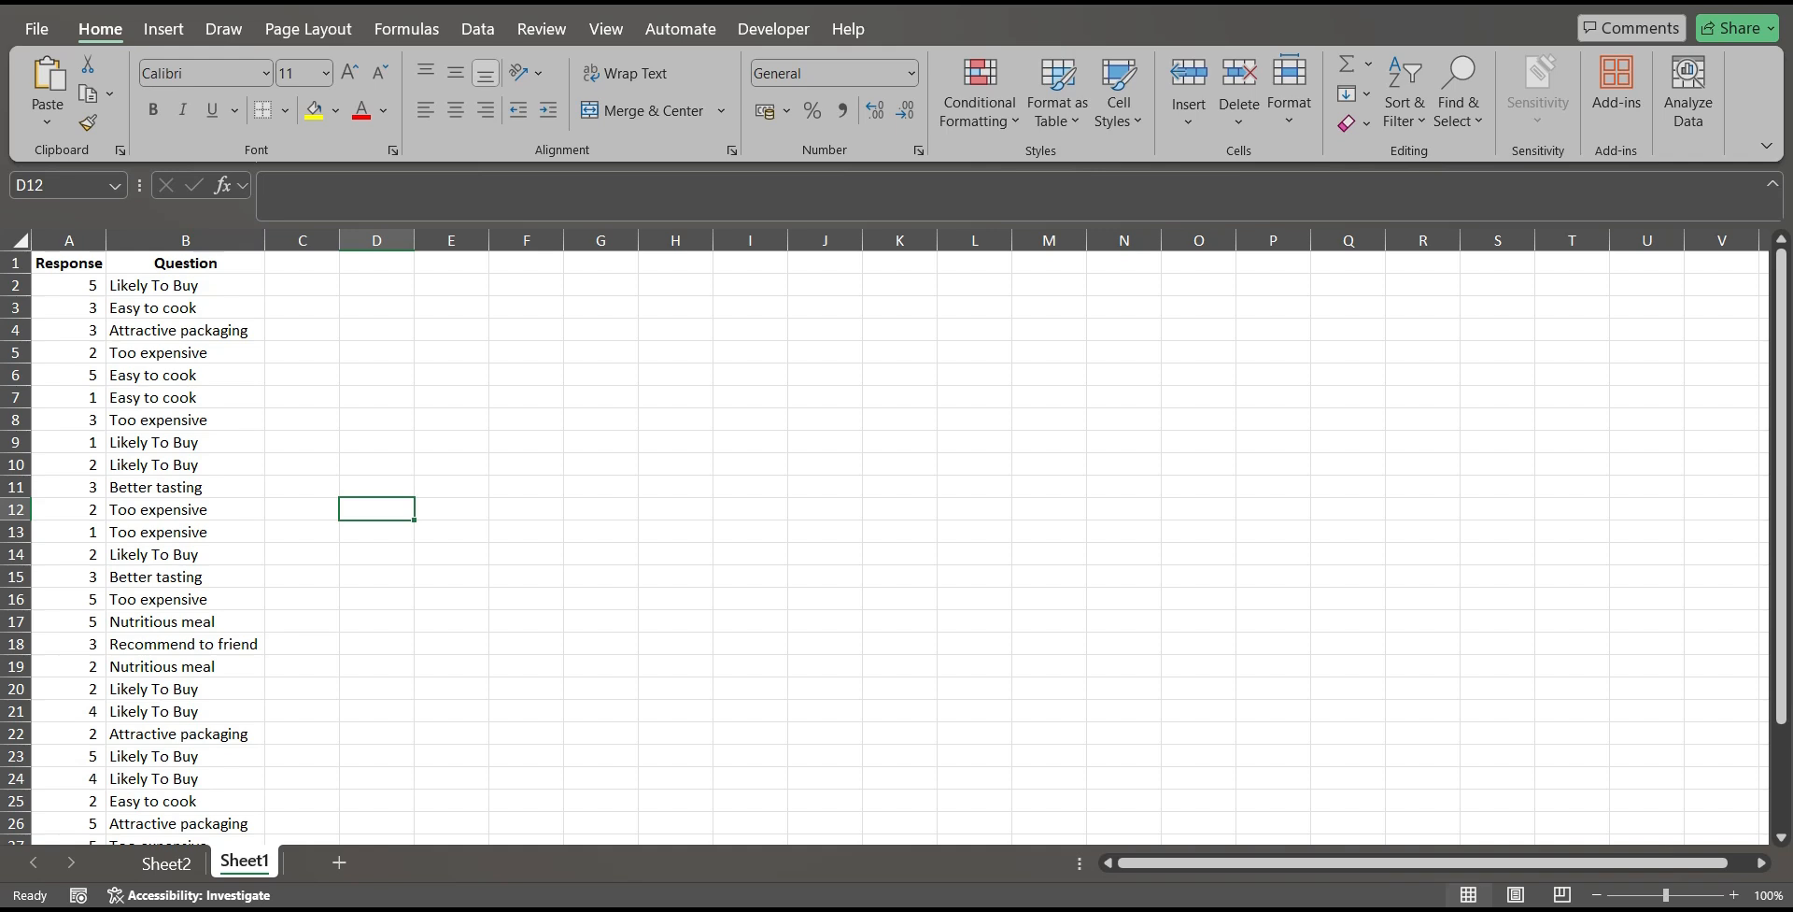
Create a PivotTable on a new worksheet from the survey data in Sheet1 A1:B31.
left_click_drag(69, 262, 267, 738)
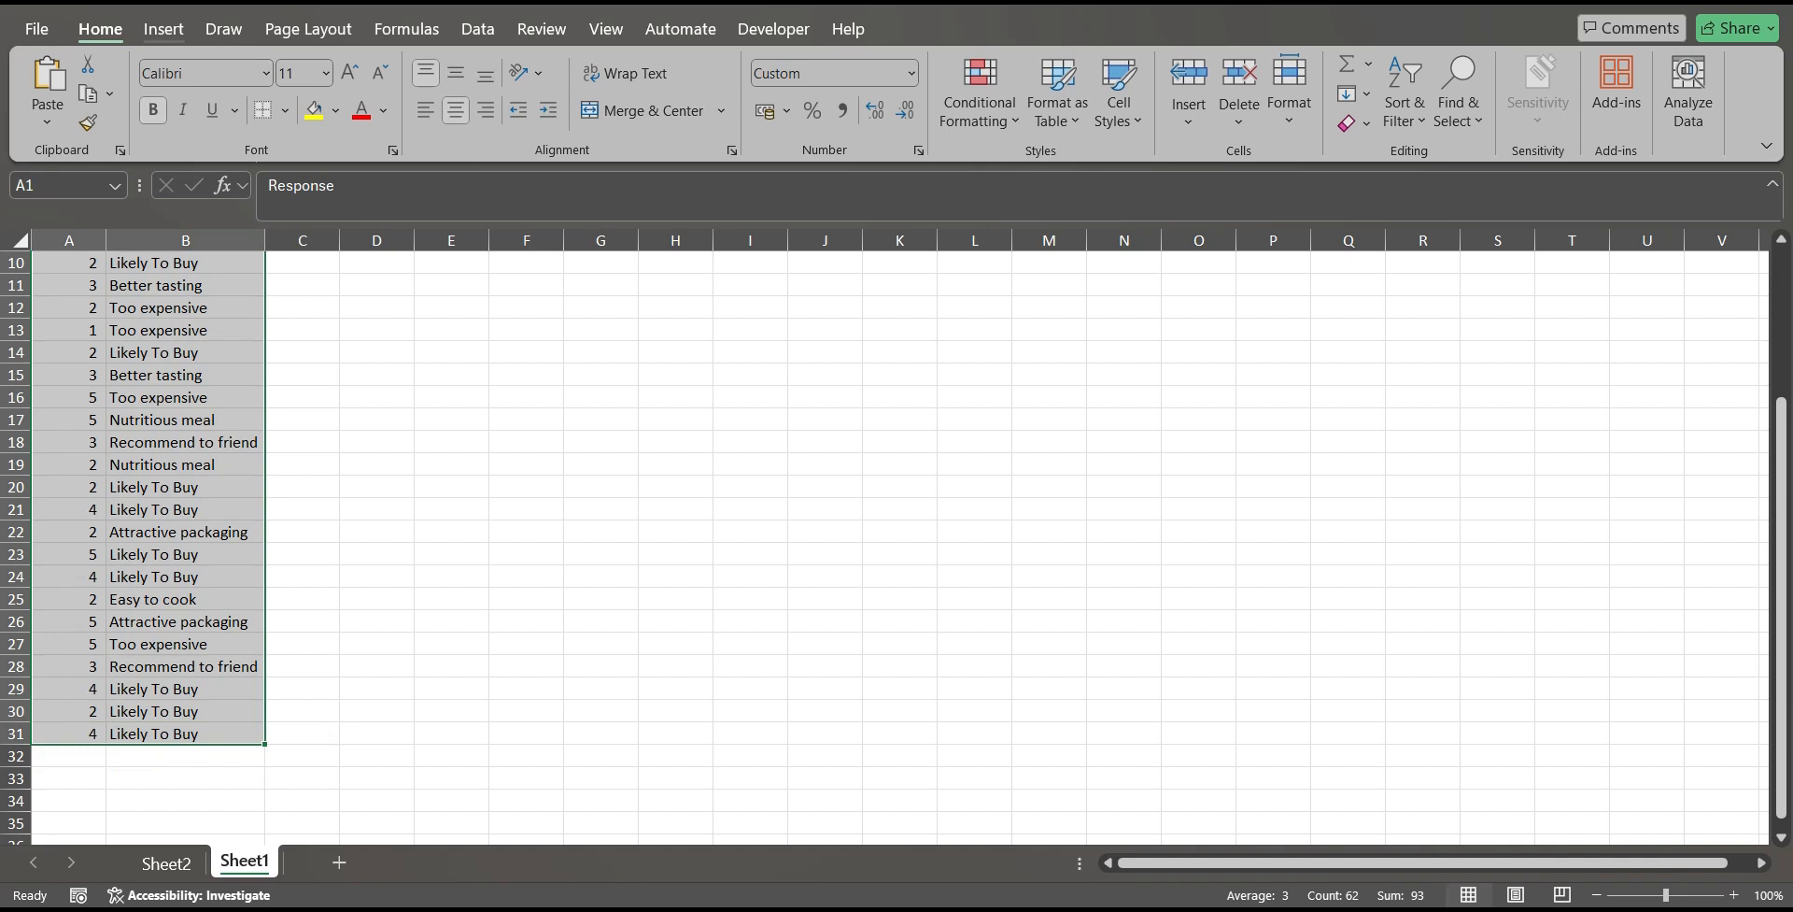
left_click(164, 30)
left_click(56, 73)
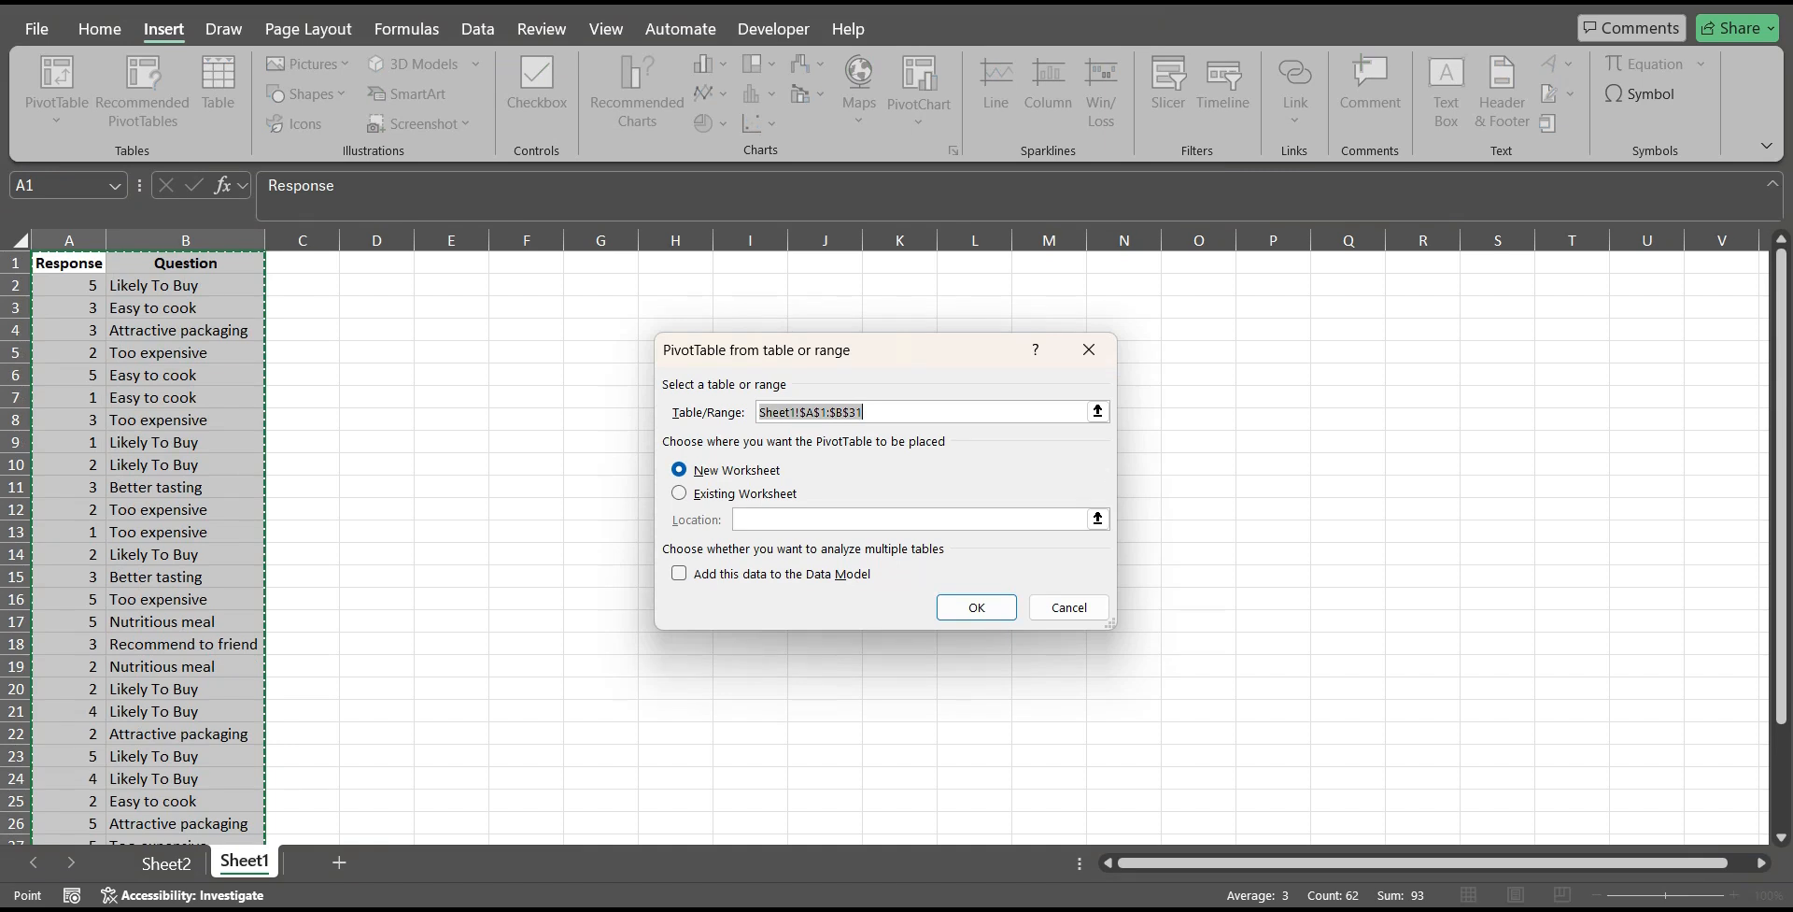
key("Tab")
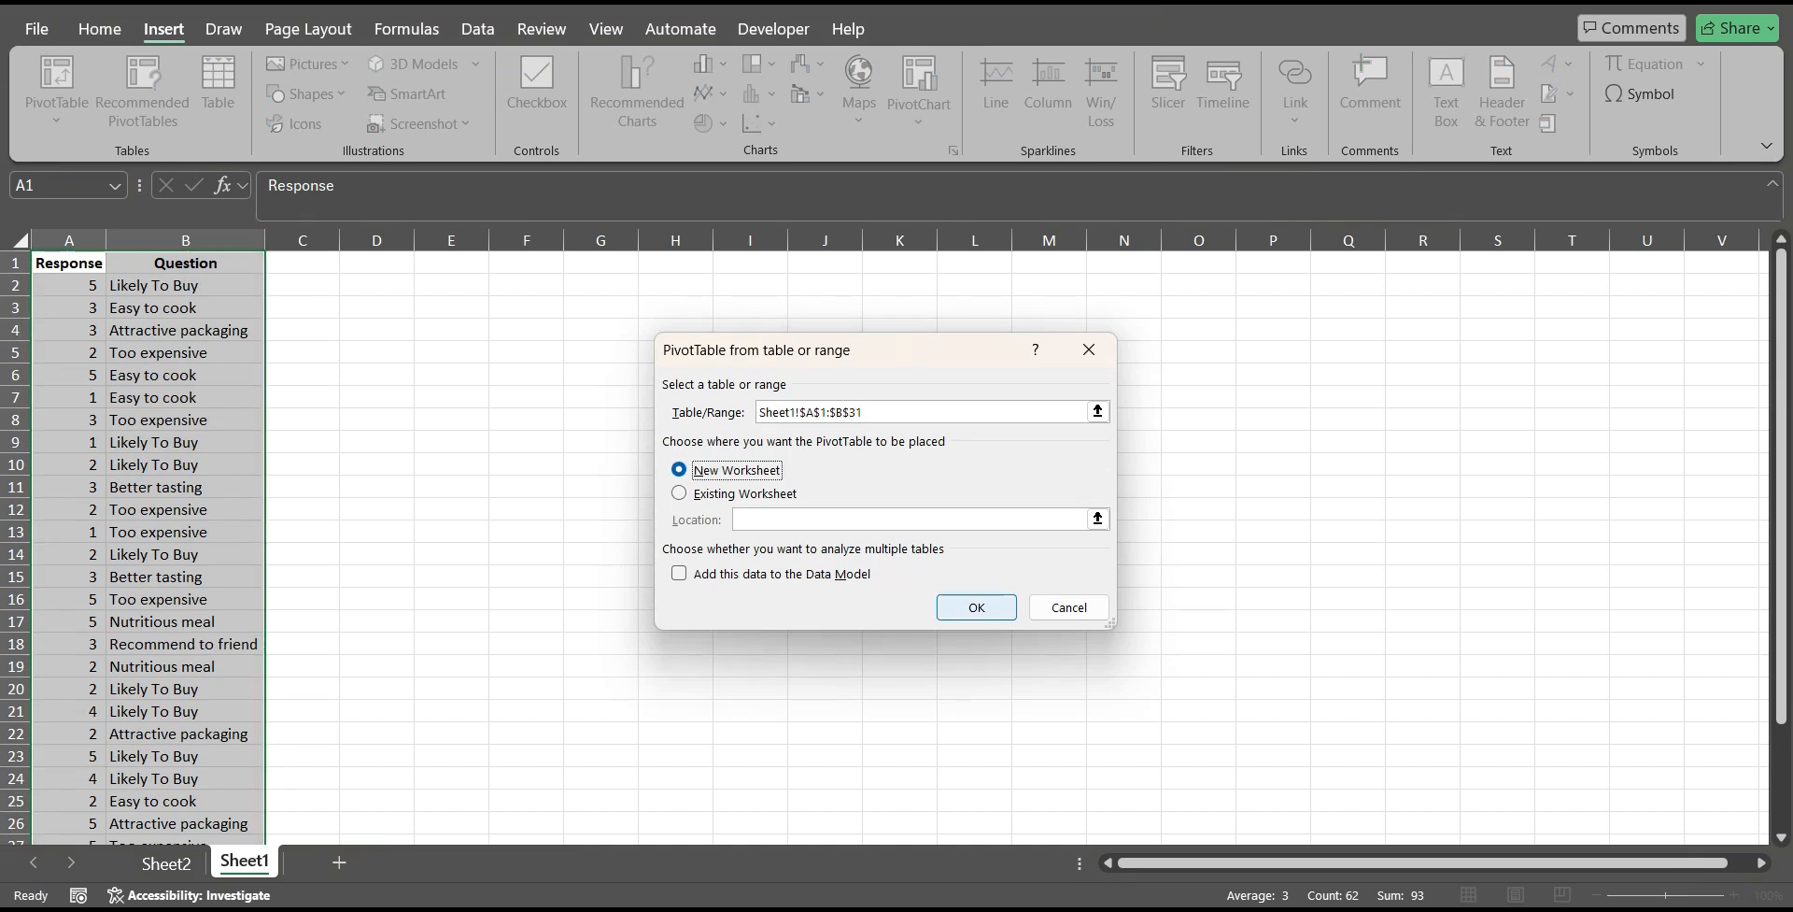
key("Return")
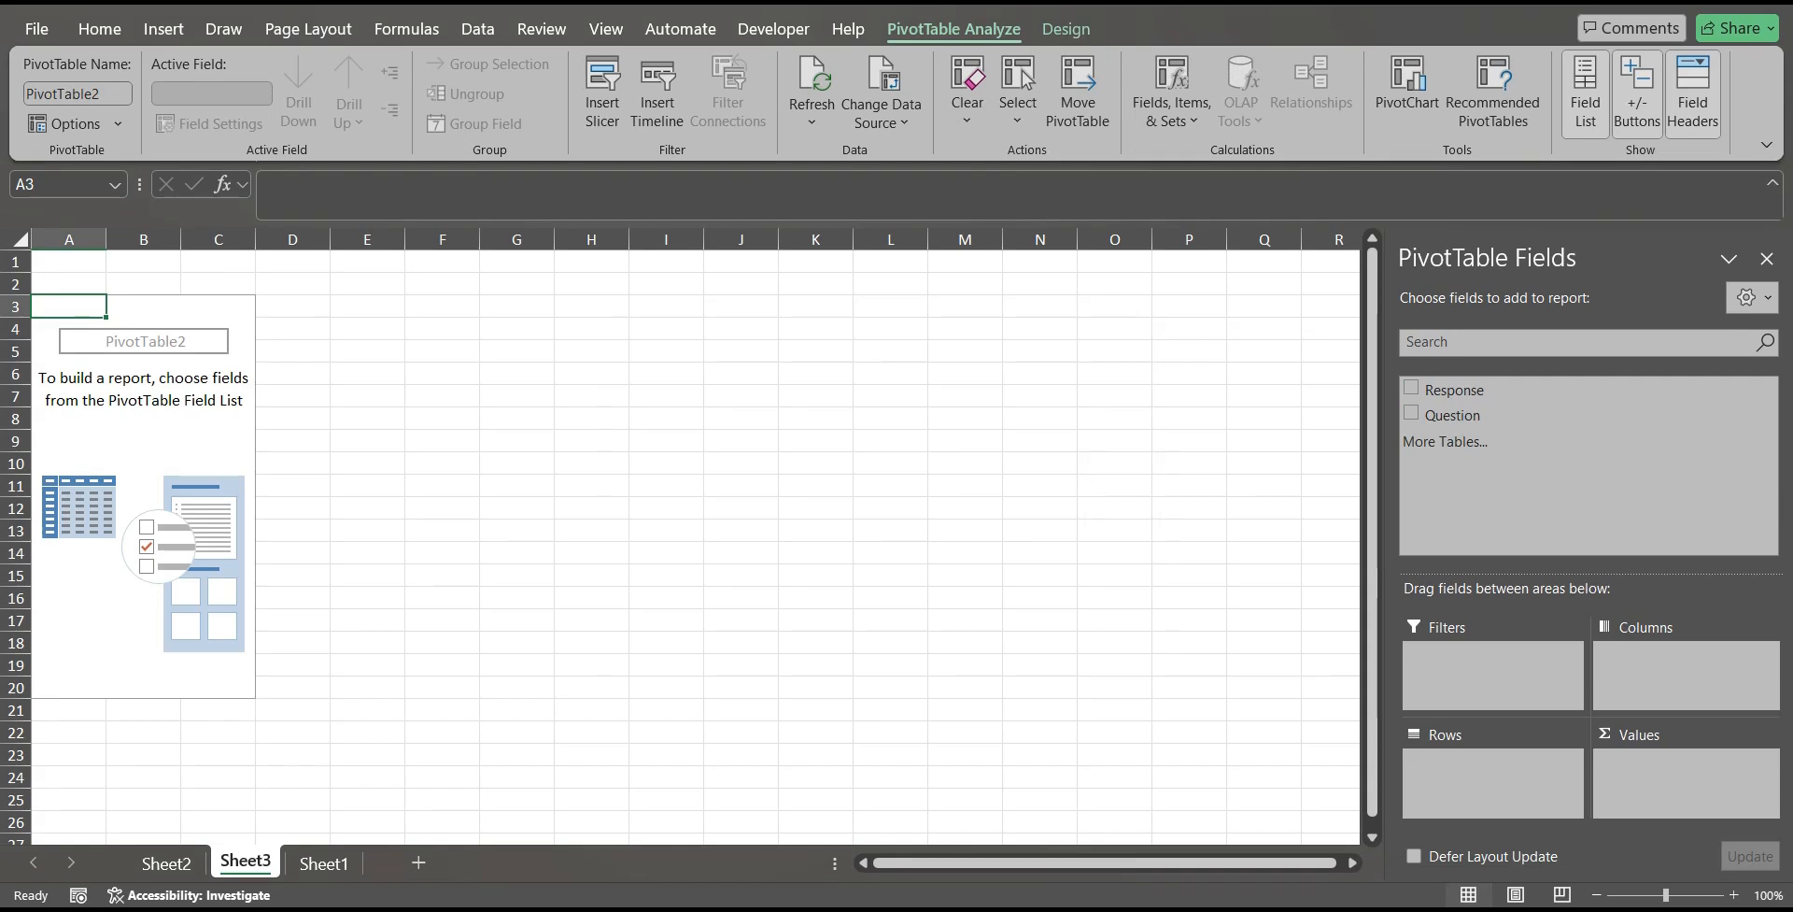
Lay out the PivotTable with Question as rows, Response as columns, and Response summed as values.
left_click(1454, 389)
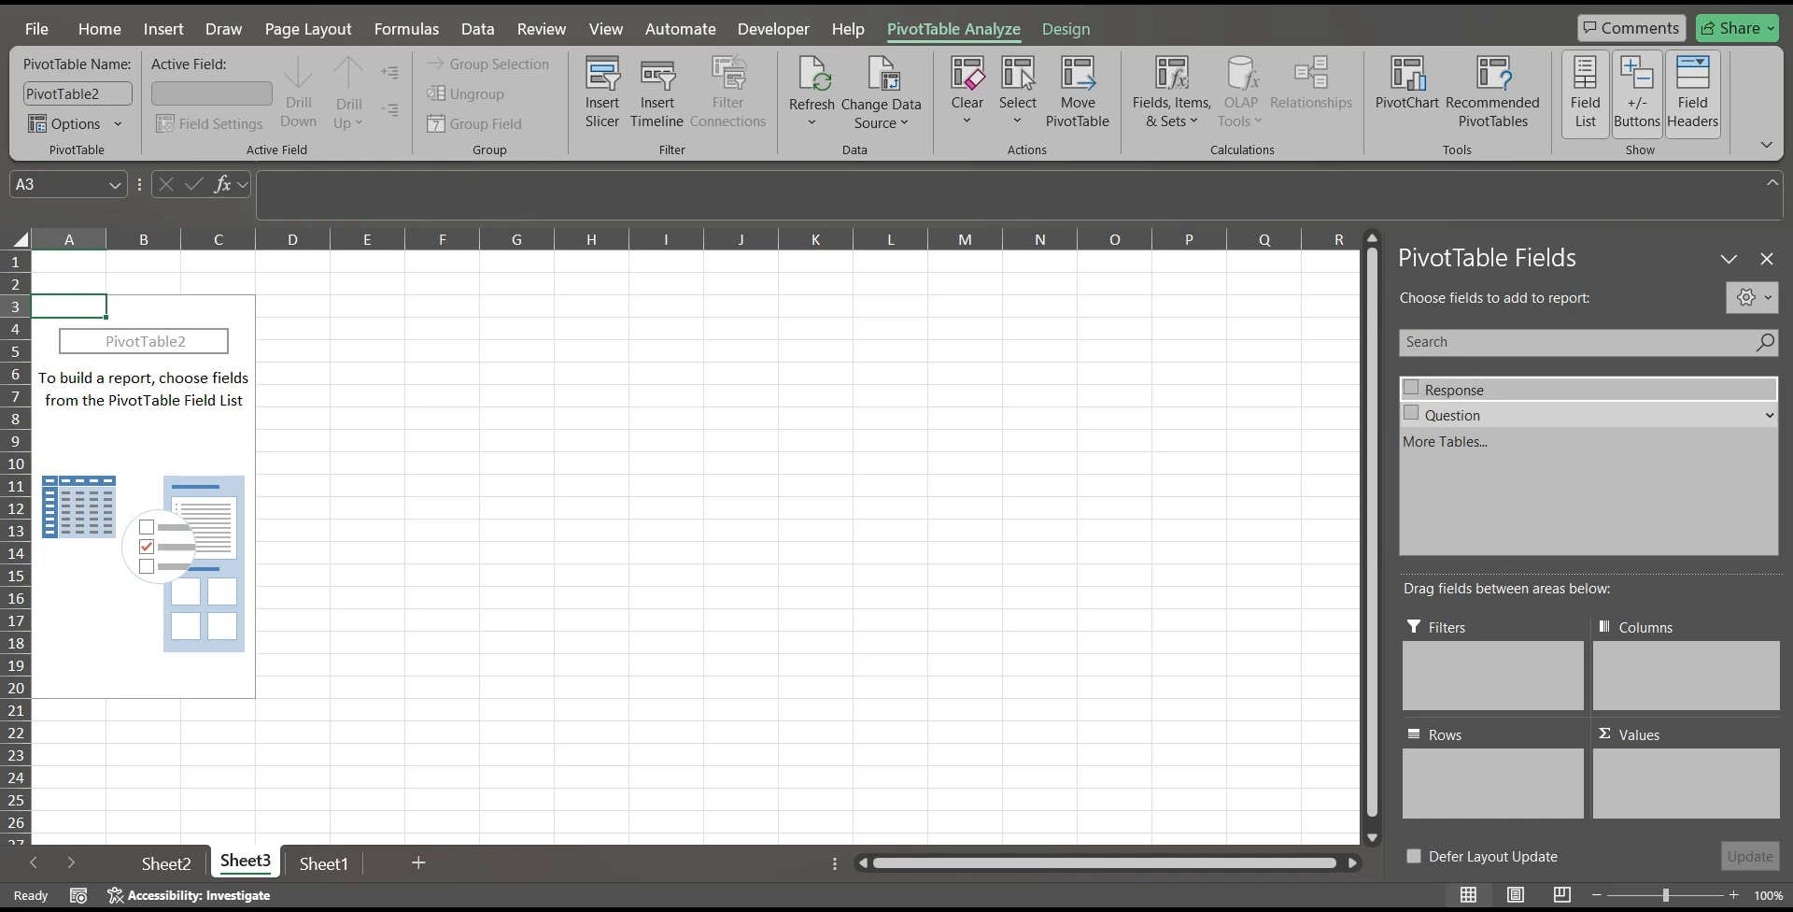
left_click(1453, 415)
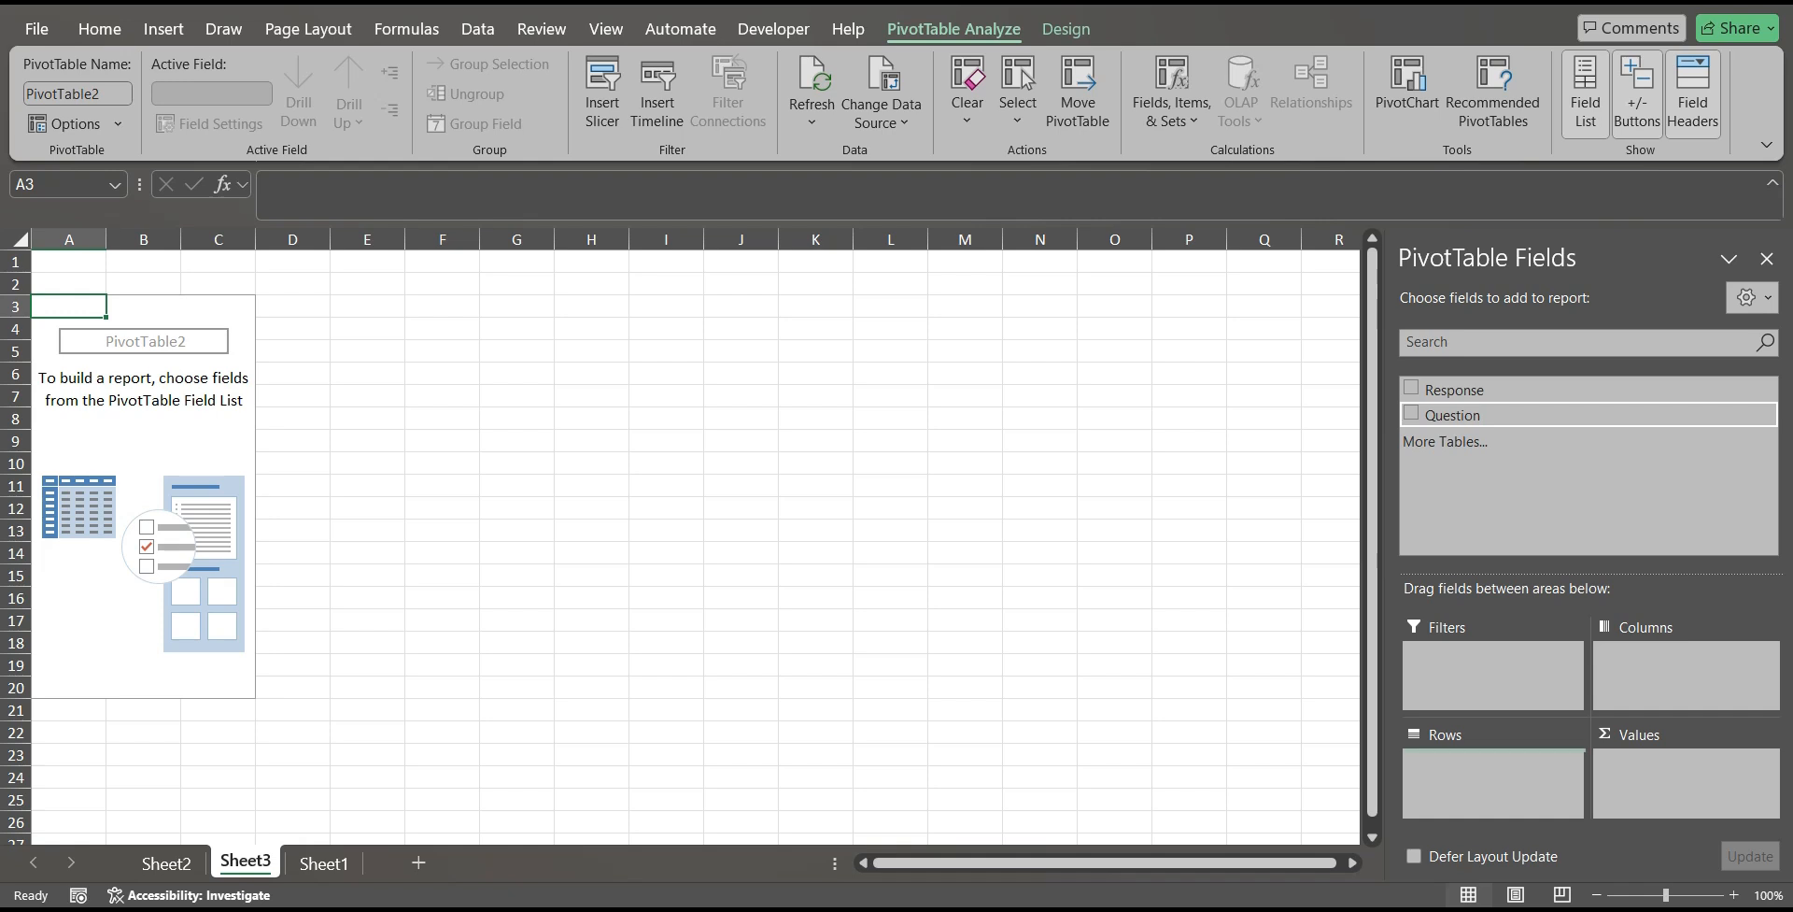
left_click_drag(1454, 416, 1490, 781)
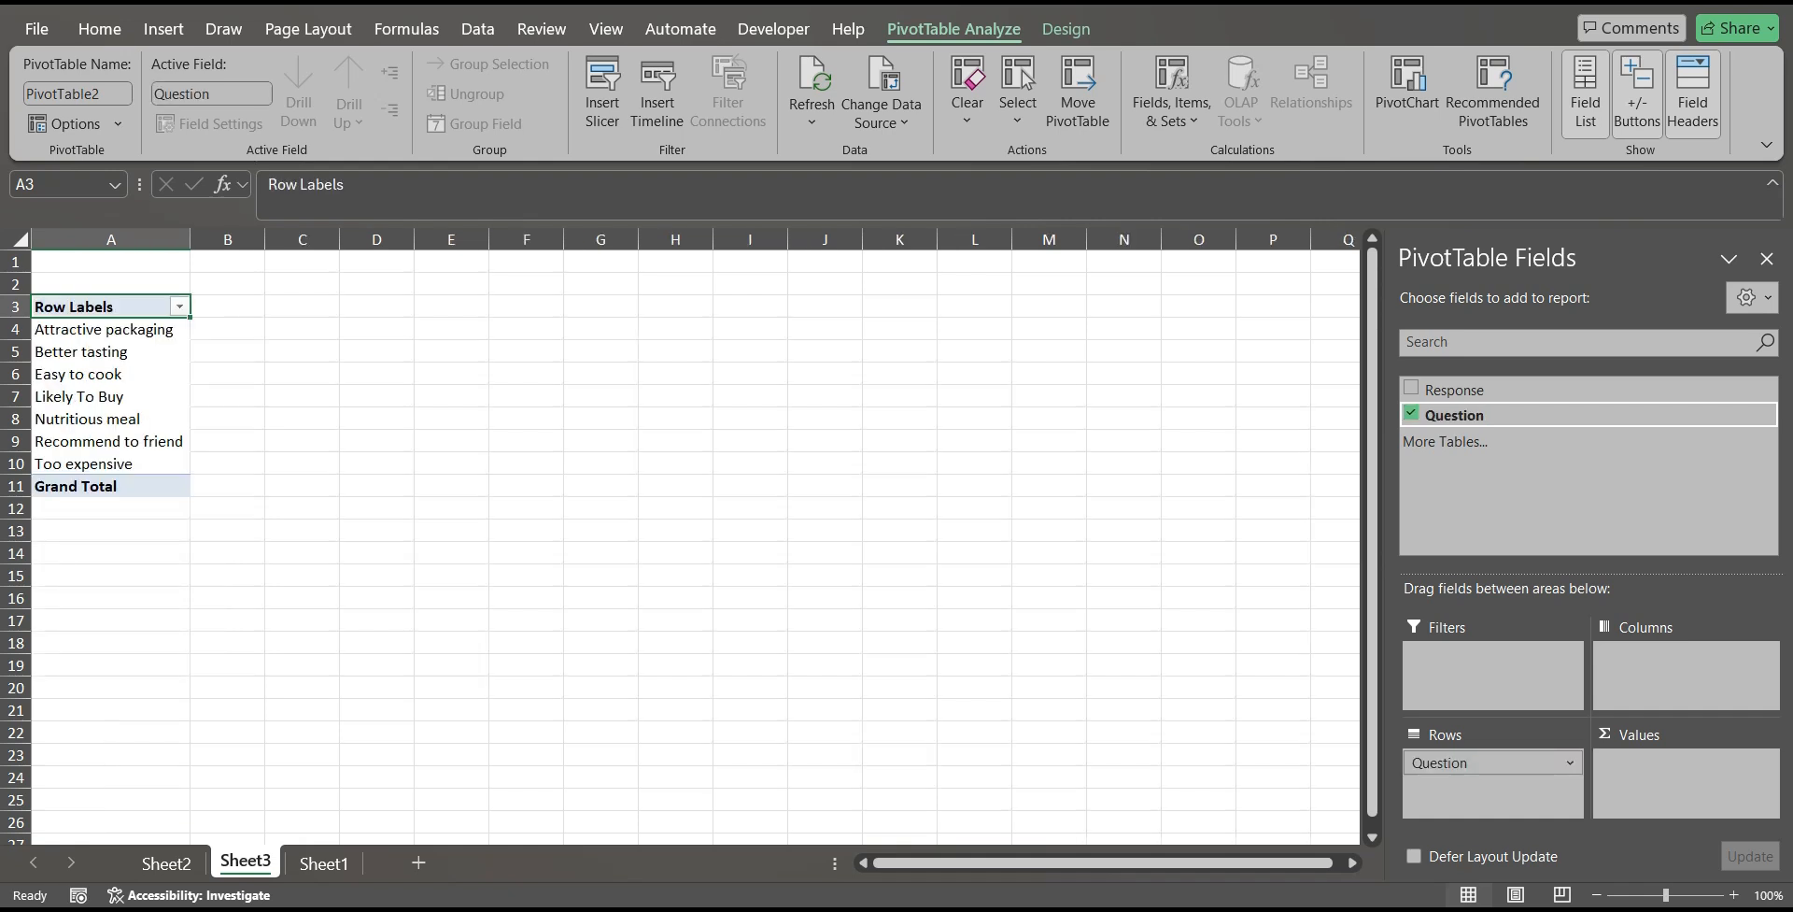
left_click(1454, 389)
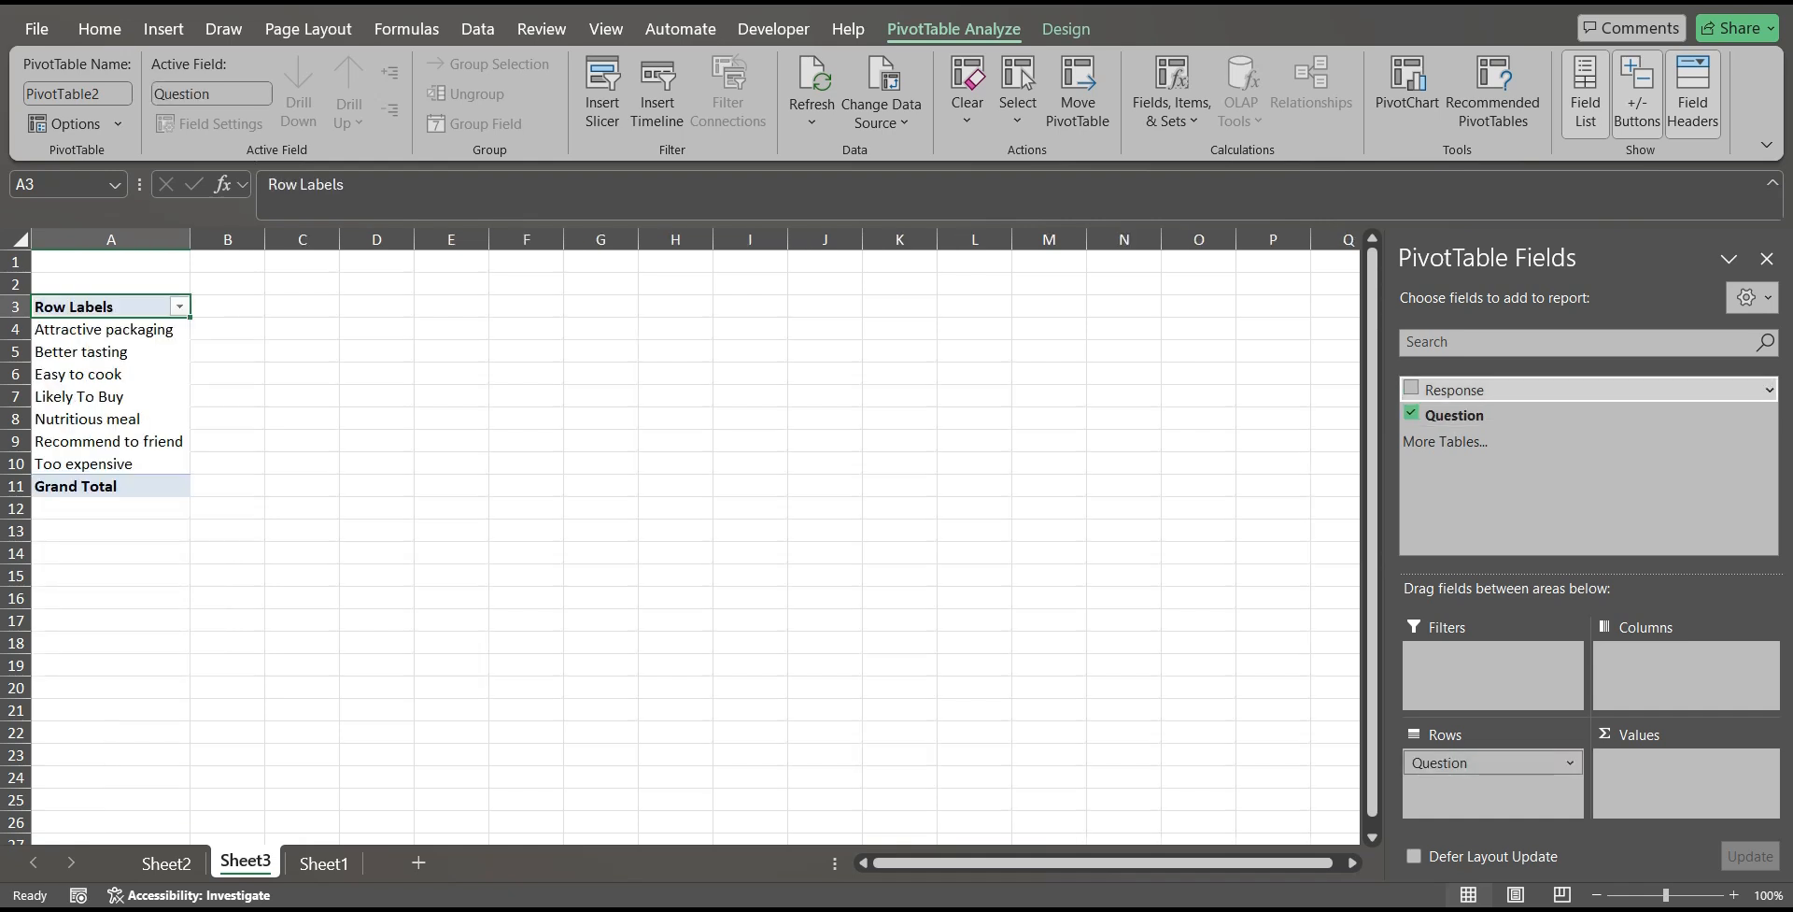
left_click_drag(1453, 389, 1681, 668)
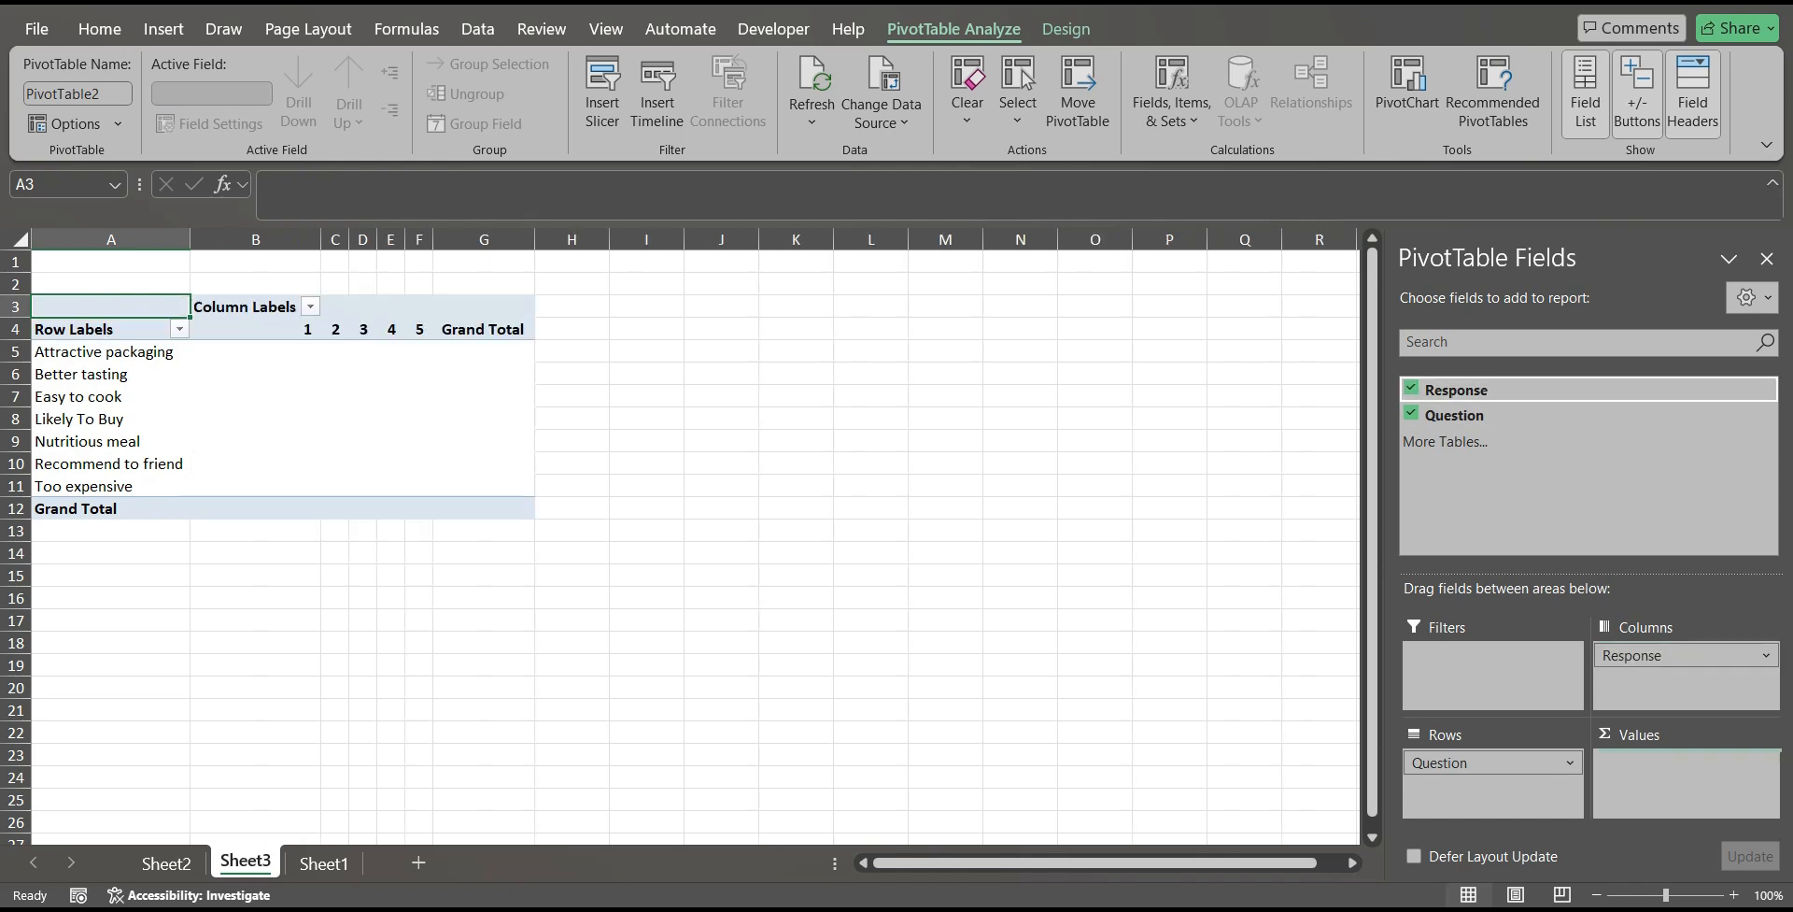
left_click_drag(1453, 389, 1681, 783)
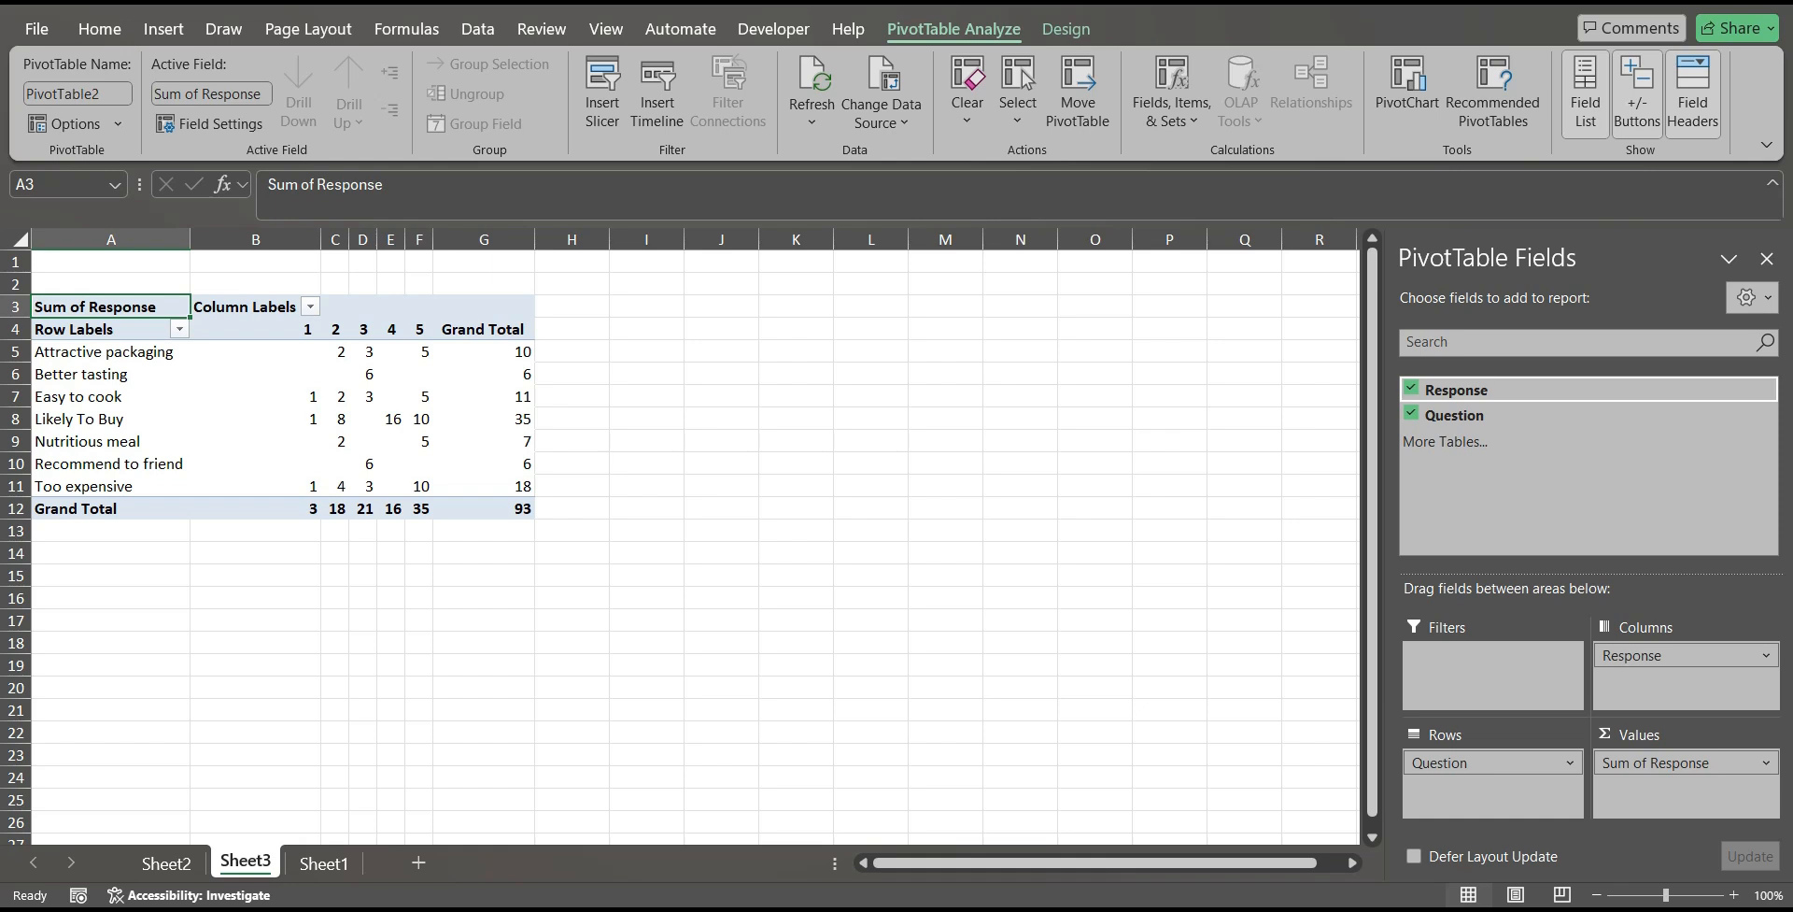
Examine the summed Response values for each question under the rating columns, particularly the Attractive packaging row.
left_click(282, 350)
left_click(363, 417)
left_click(284, 413)
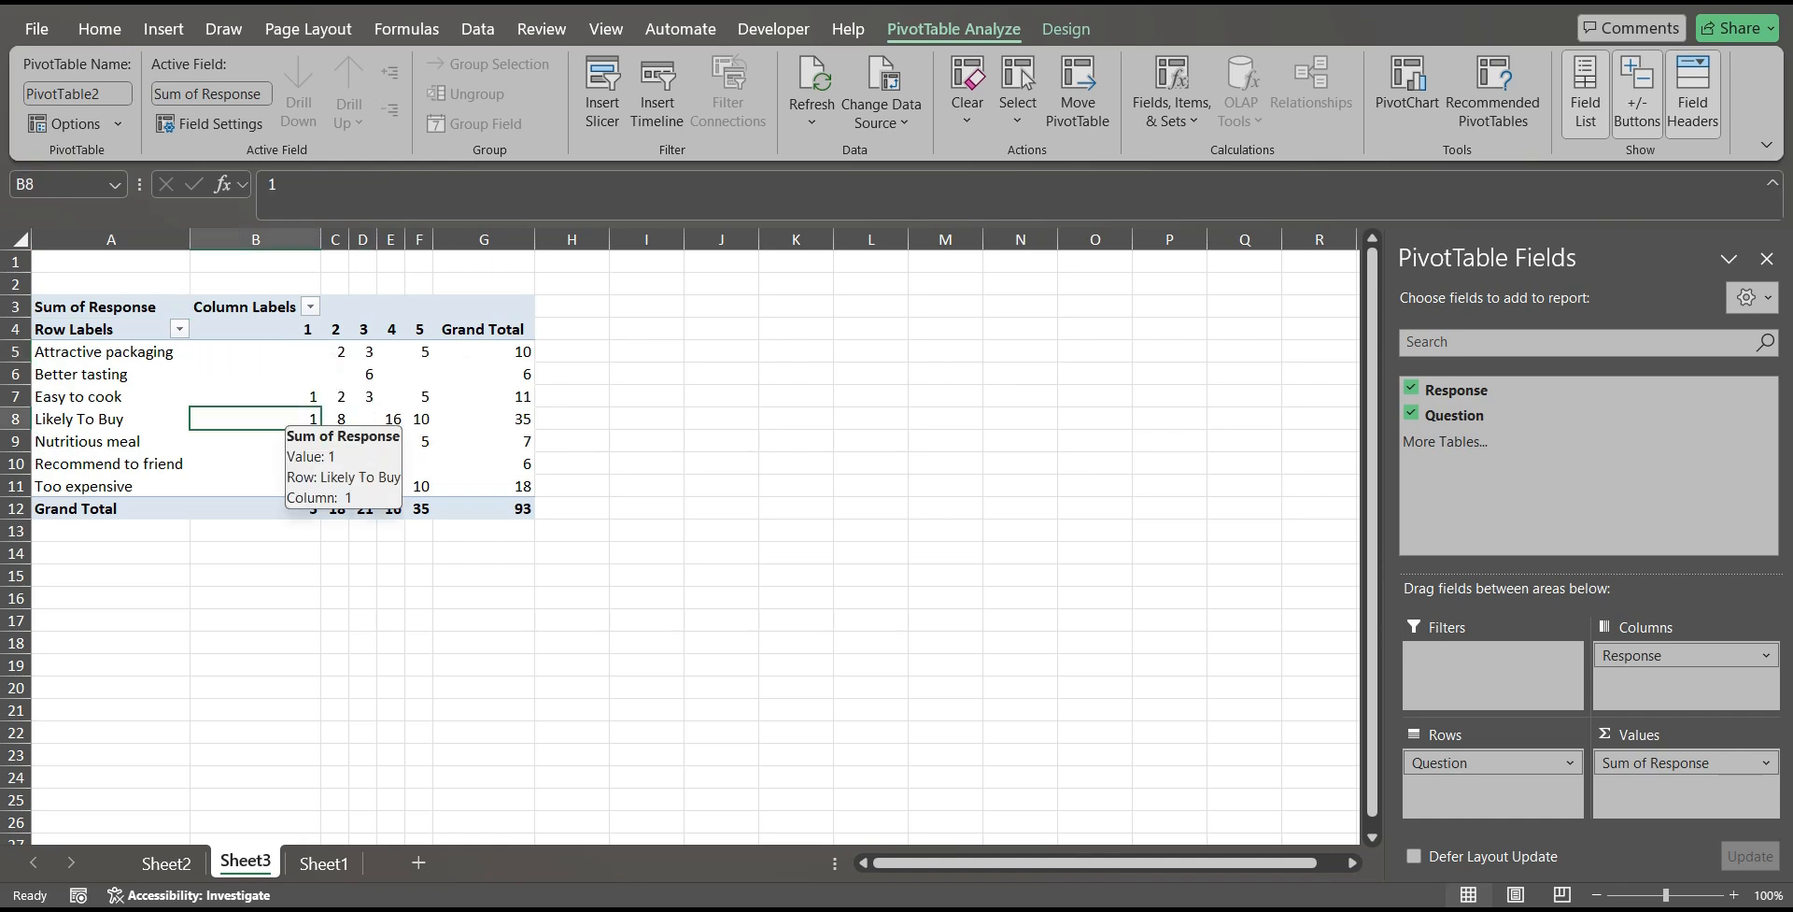
key("Up")
key("Up")
key("Up")
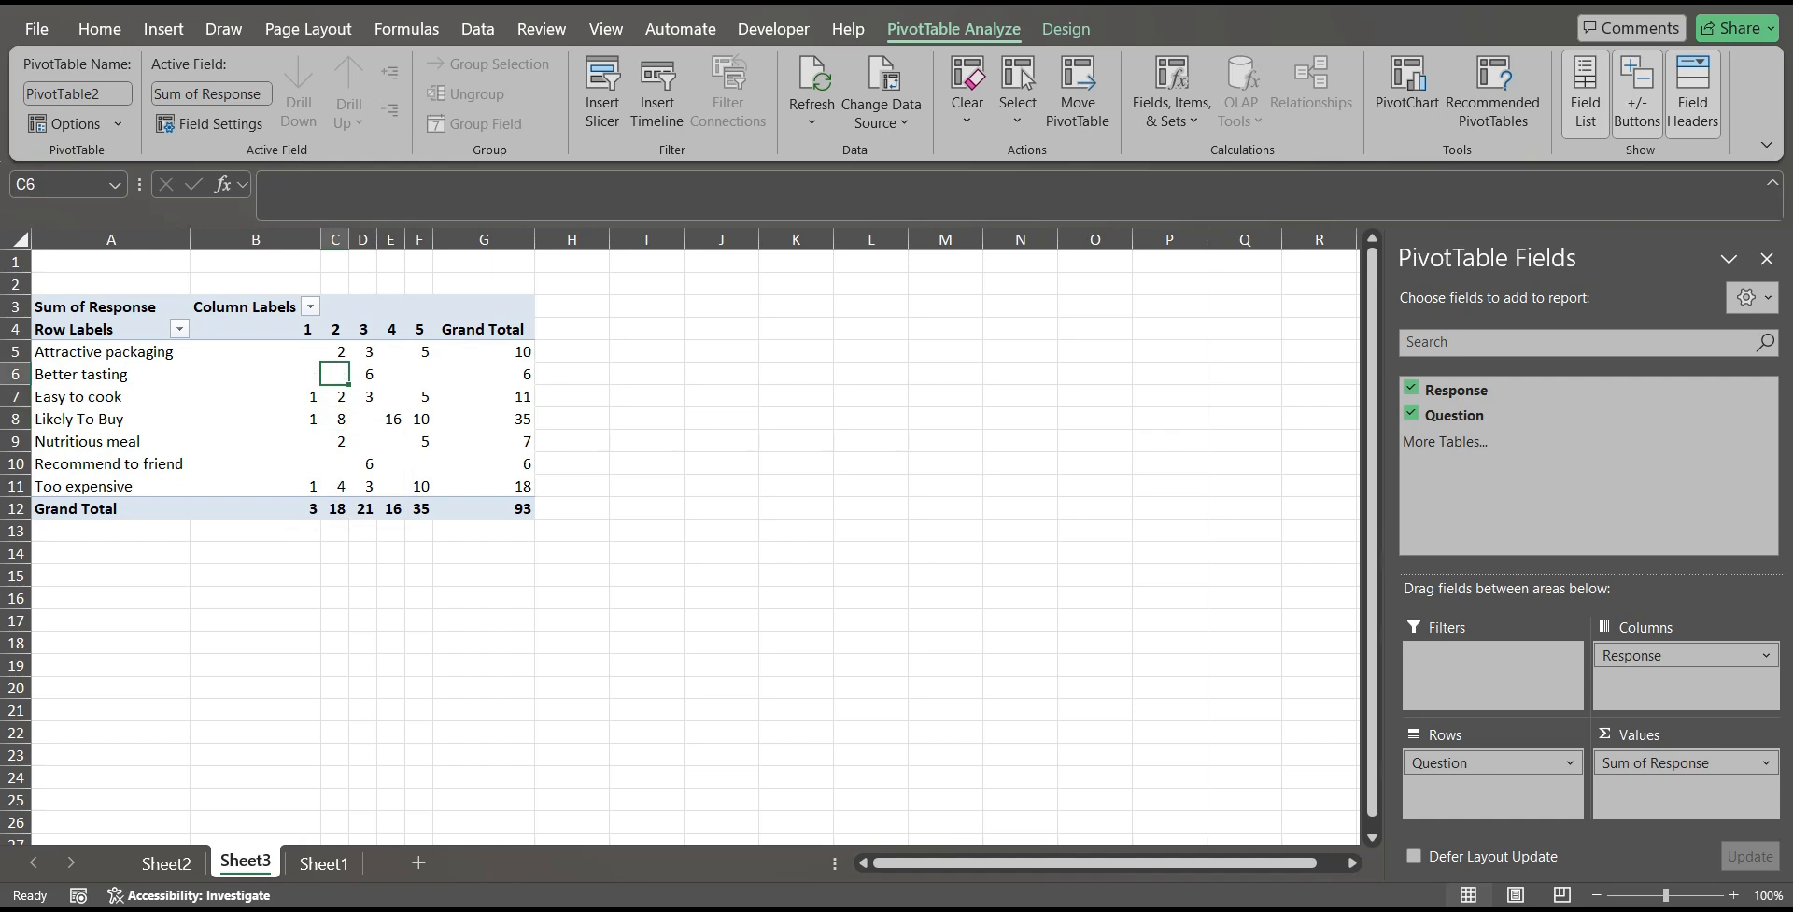
key("Left")
key("Right")
key("Right")
key("Right")
key("Right")
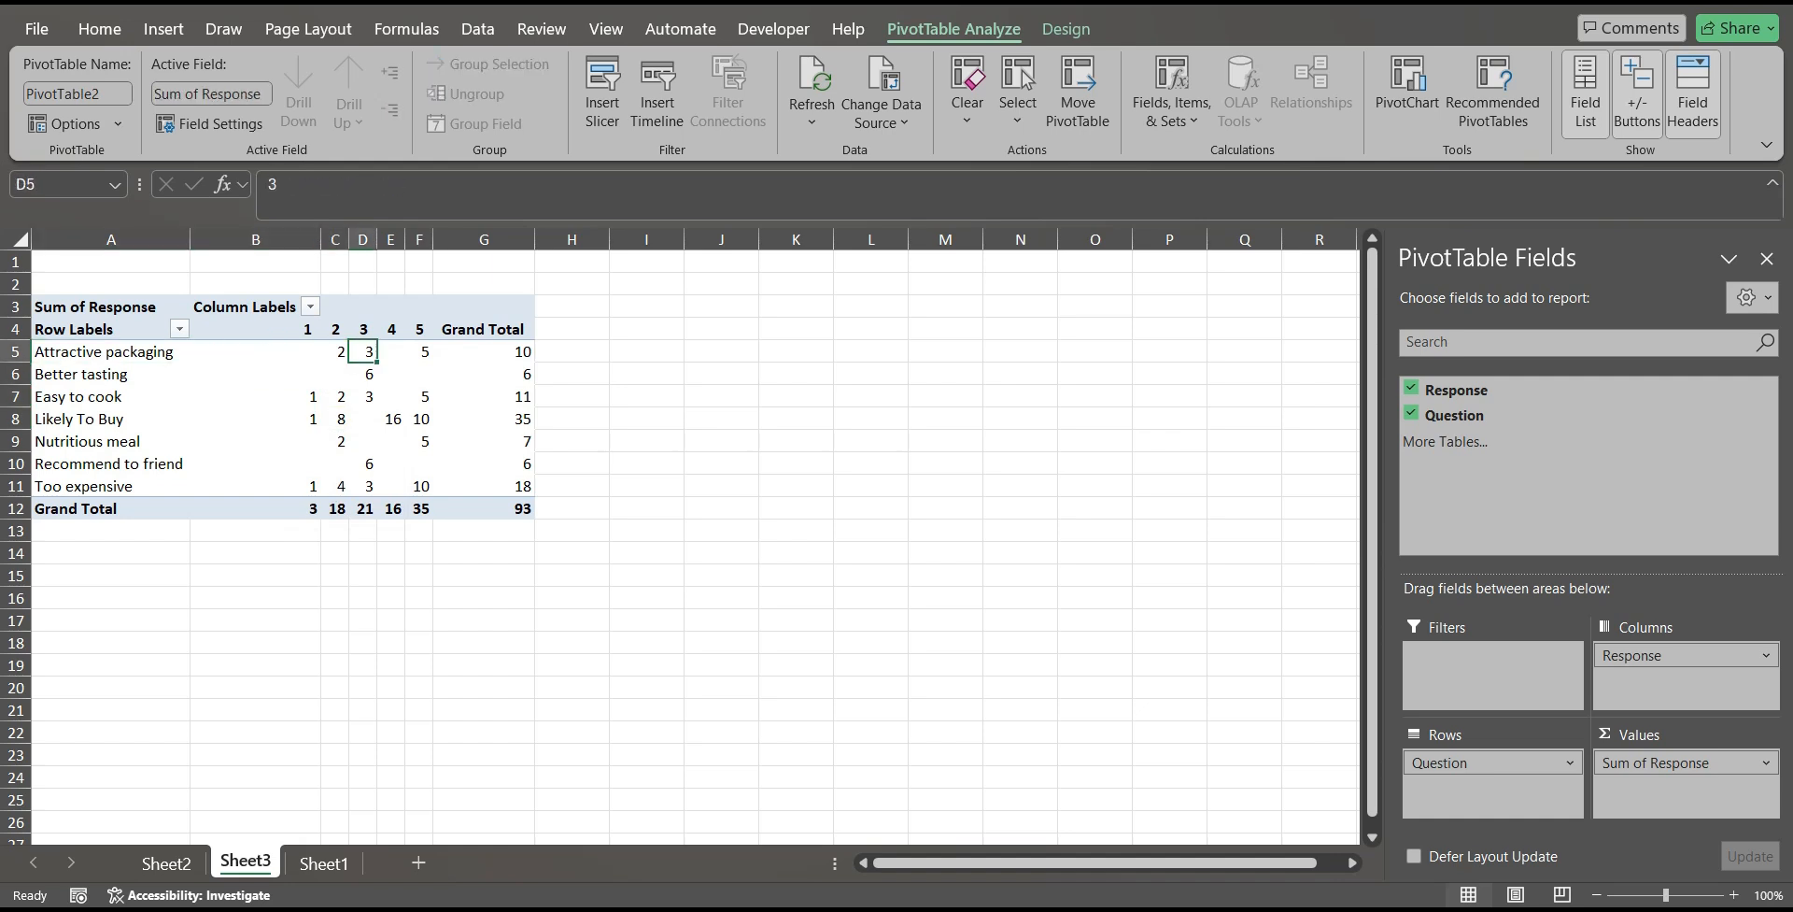
key("Left")
key("Left")
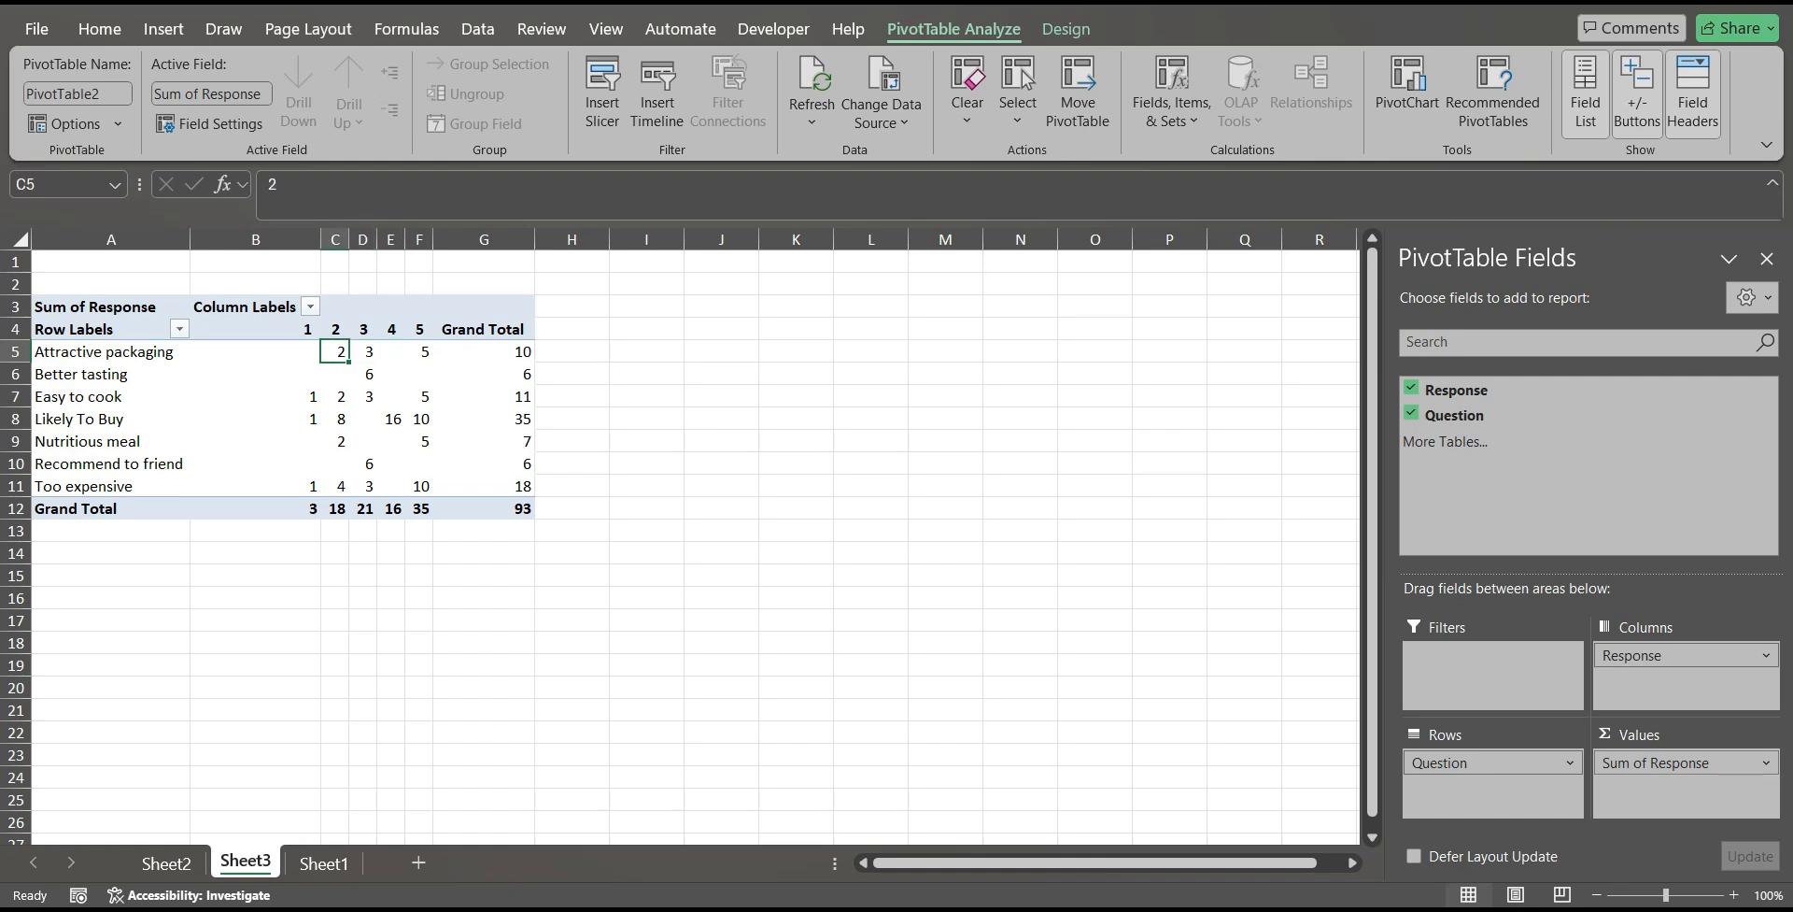
Try summarizing the PivotTable's Response values by Count, and undo the change.
left_click(1686, 762)
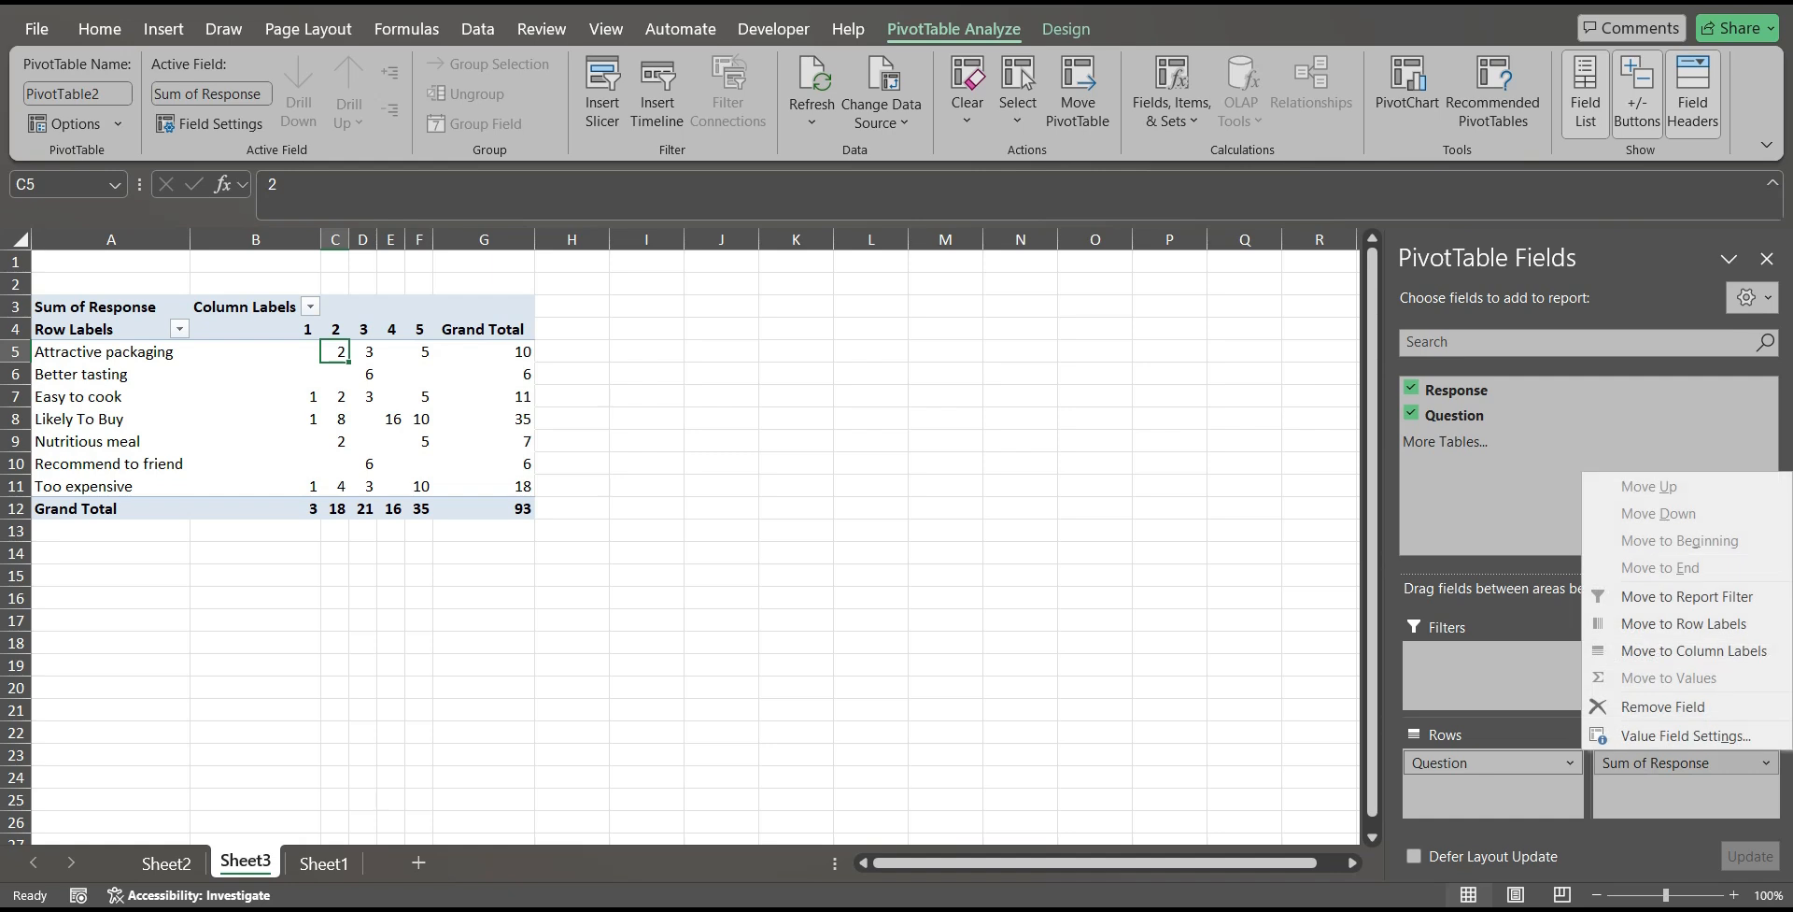
left_click(1681, 735)
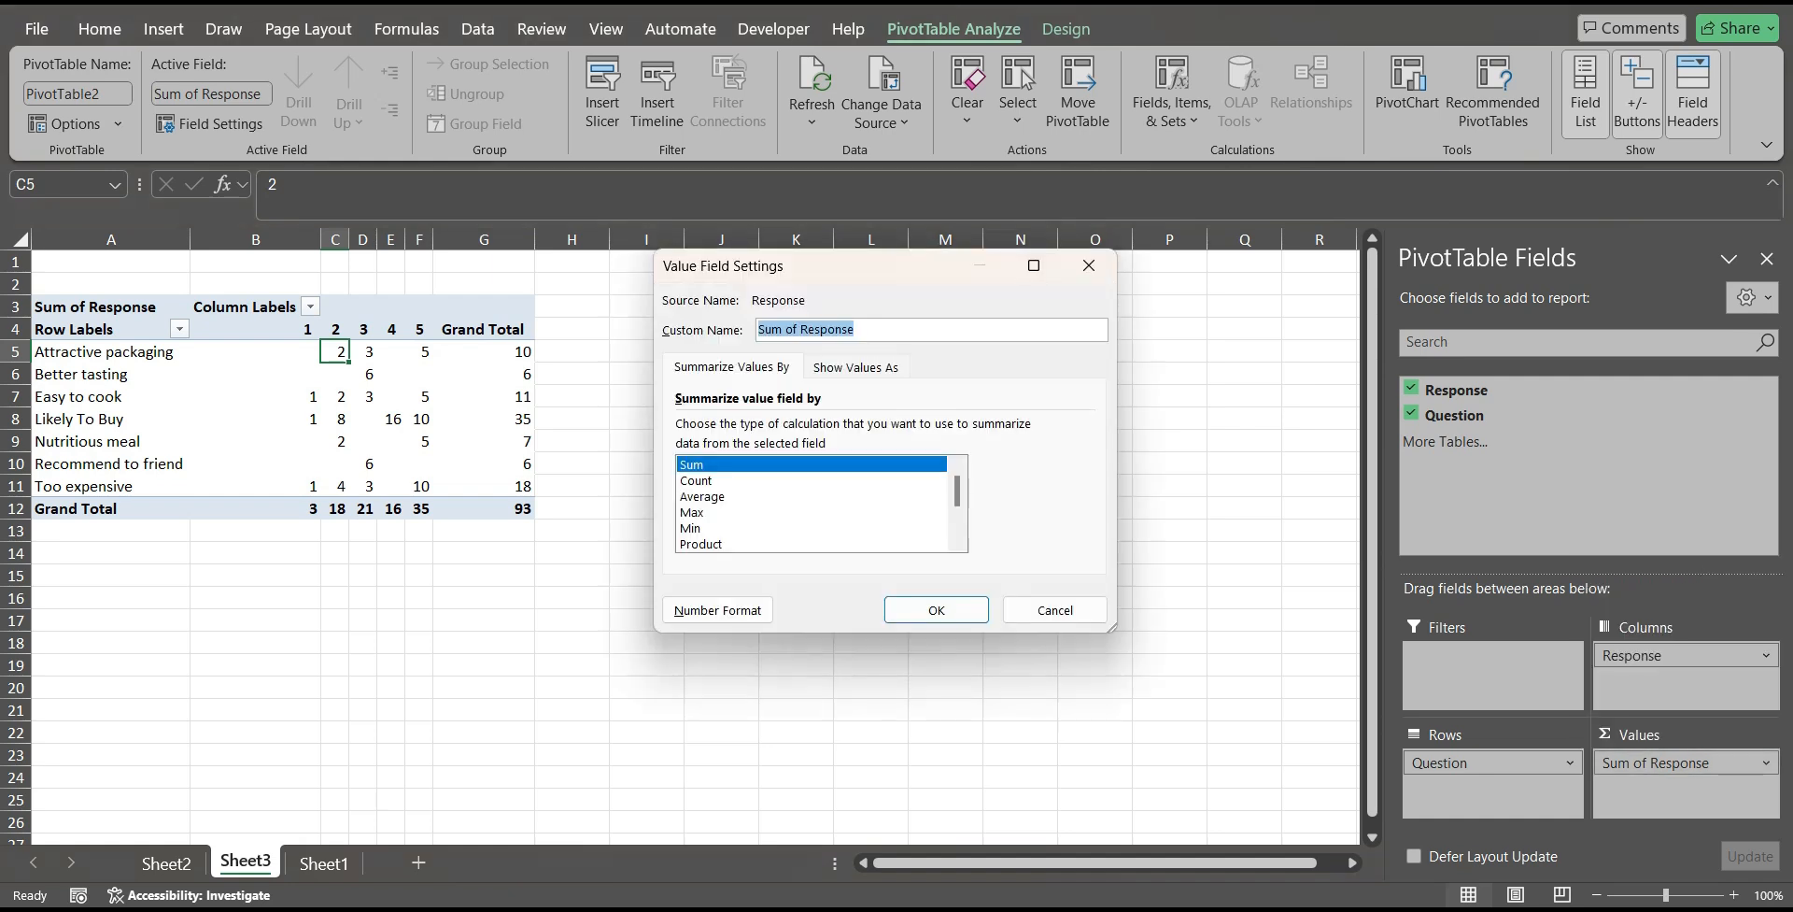
left_click(728, 465)
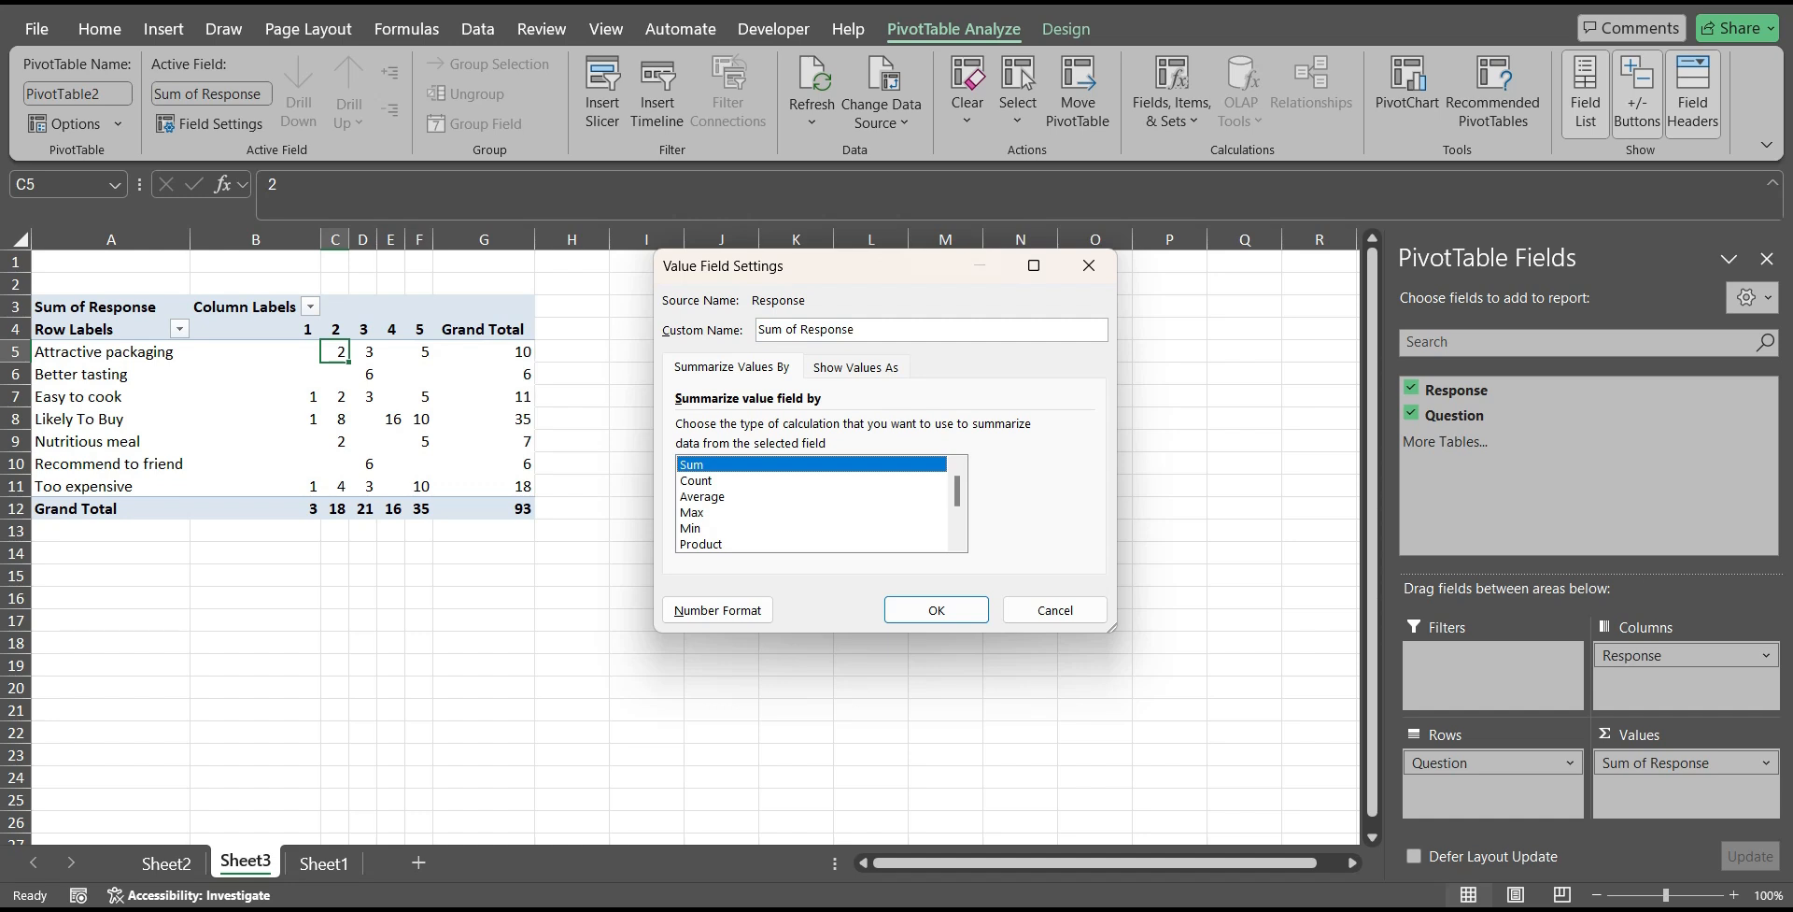
left_click(728, 480)
key("Return")
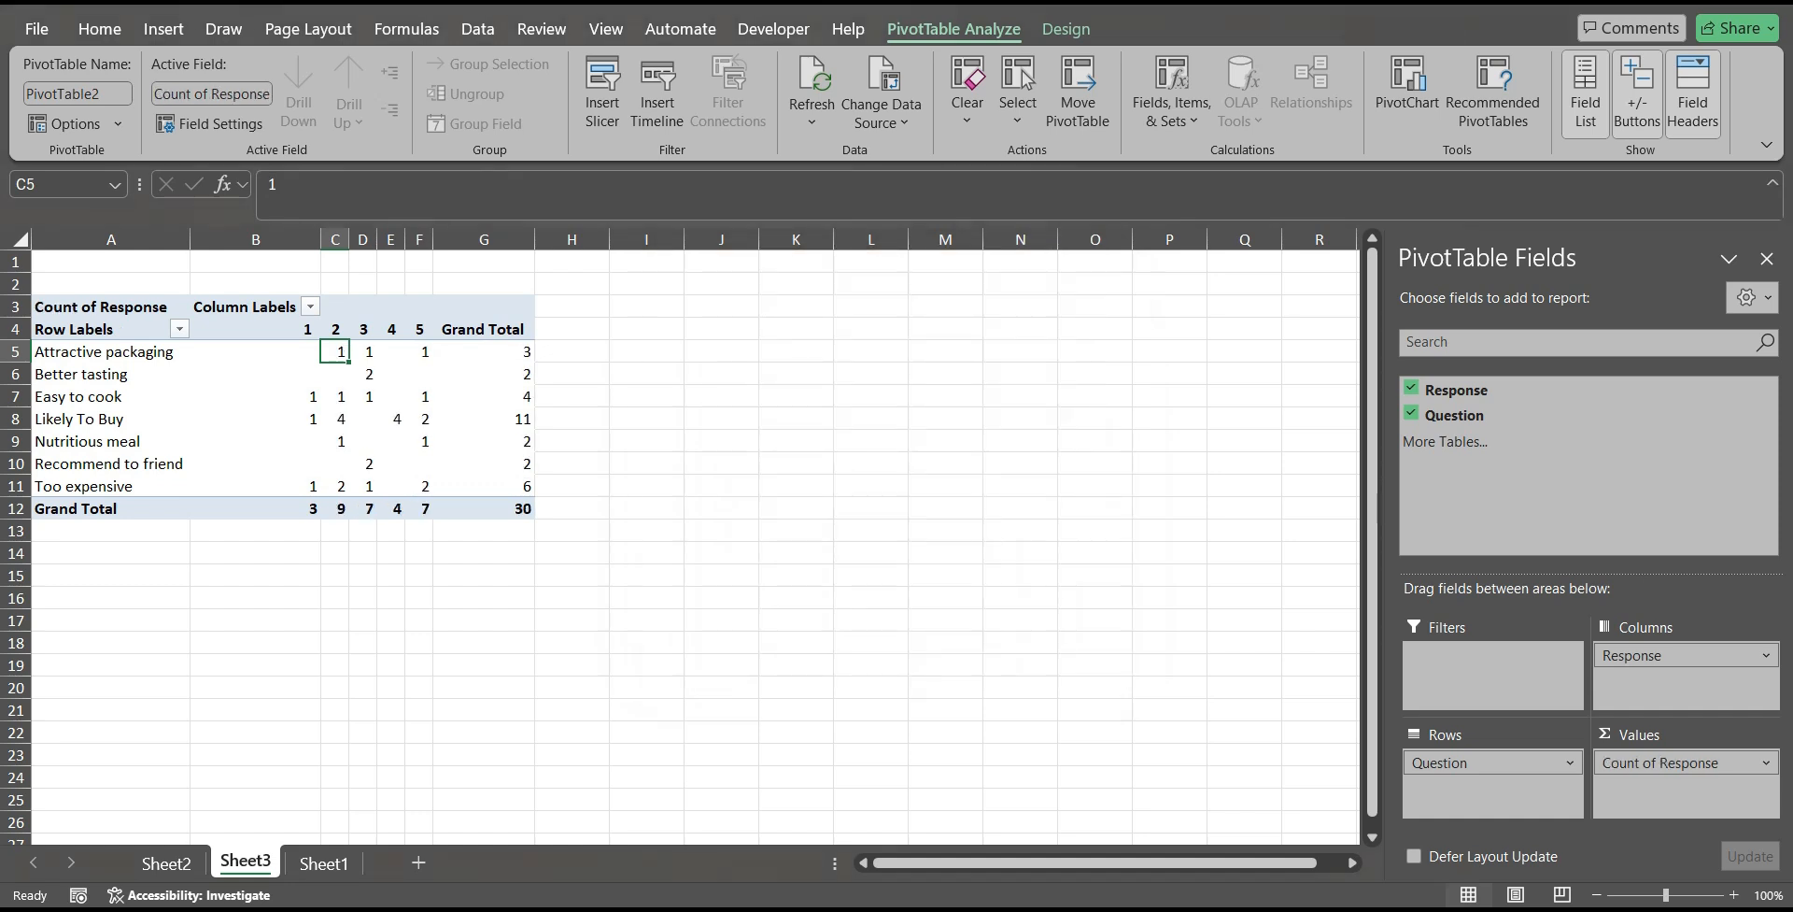
key("ctrl+z")
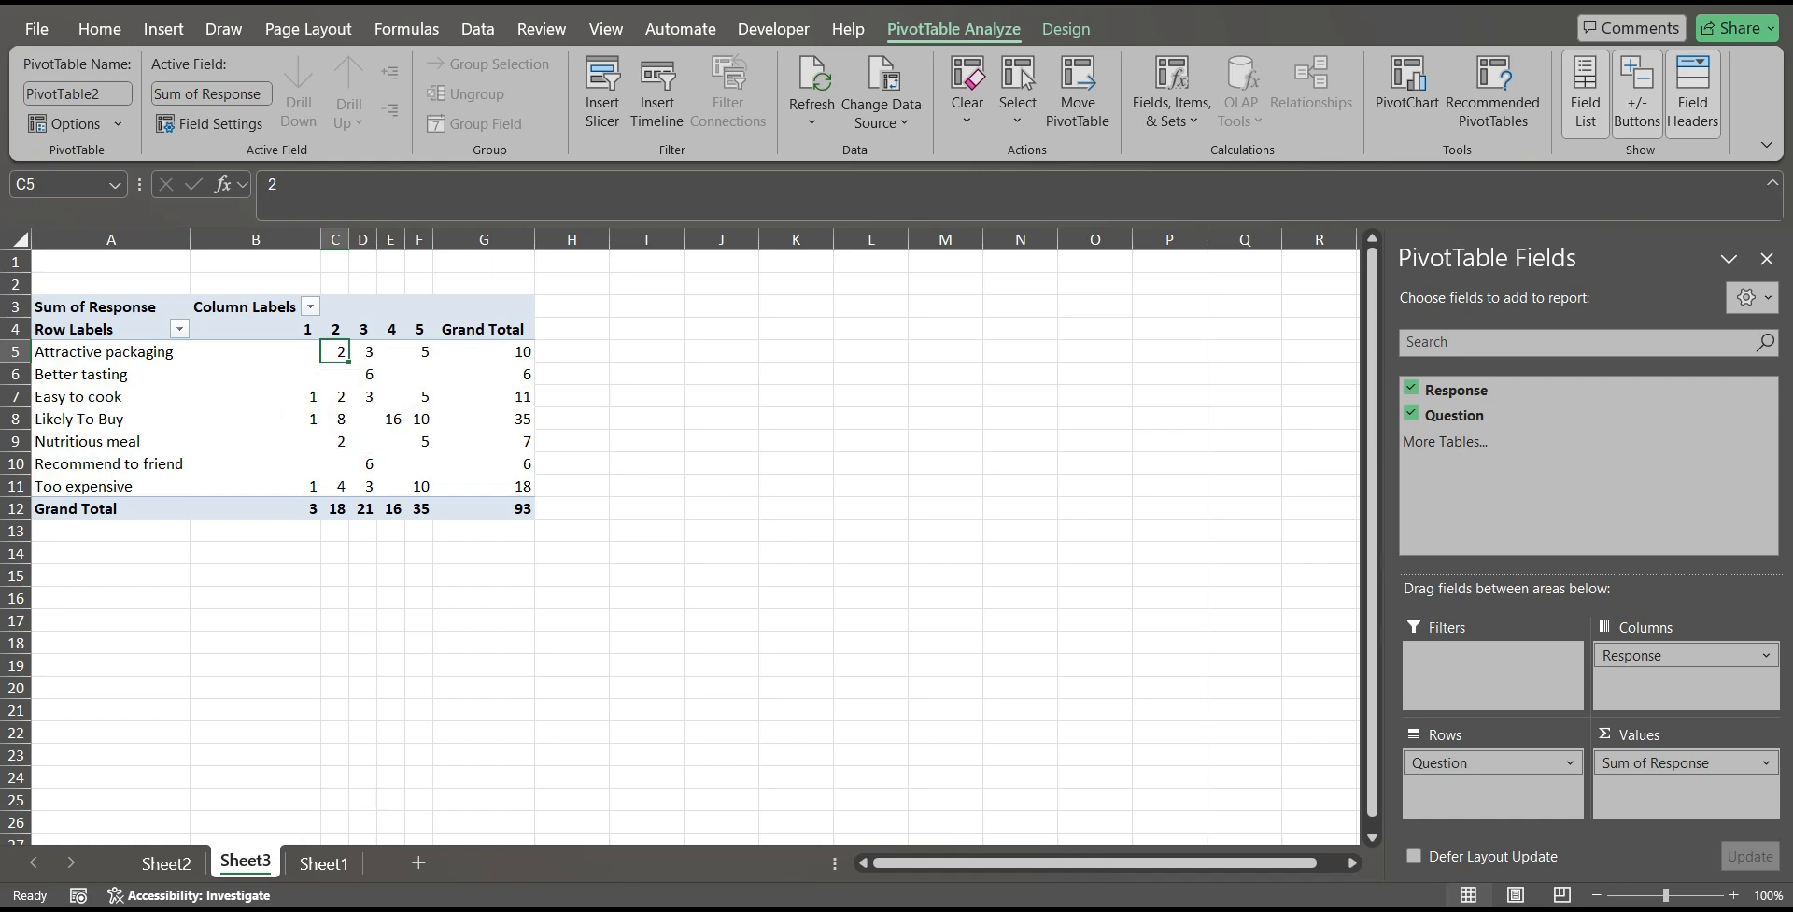
Show the PivotTable's Sum of Response values as % of Row Total.
left_click(363, 352)
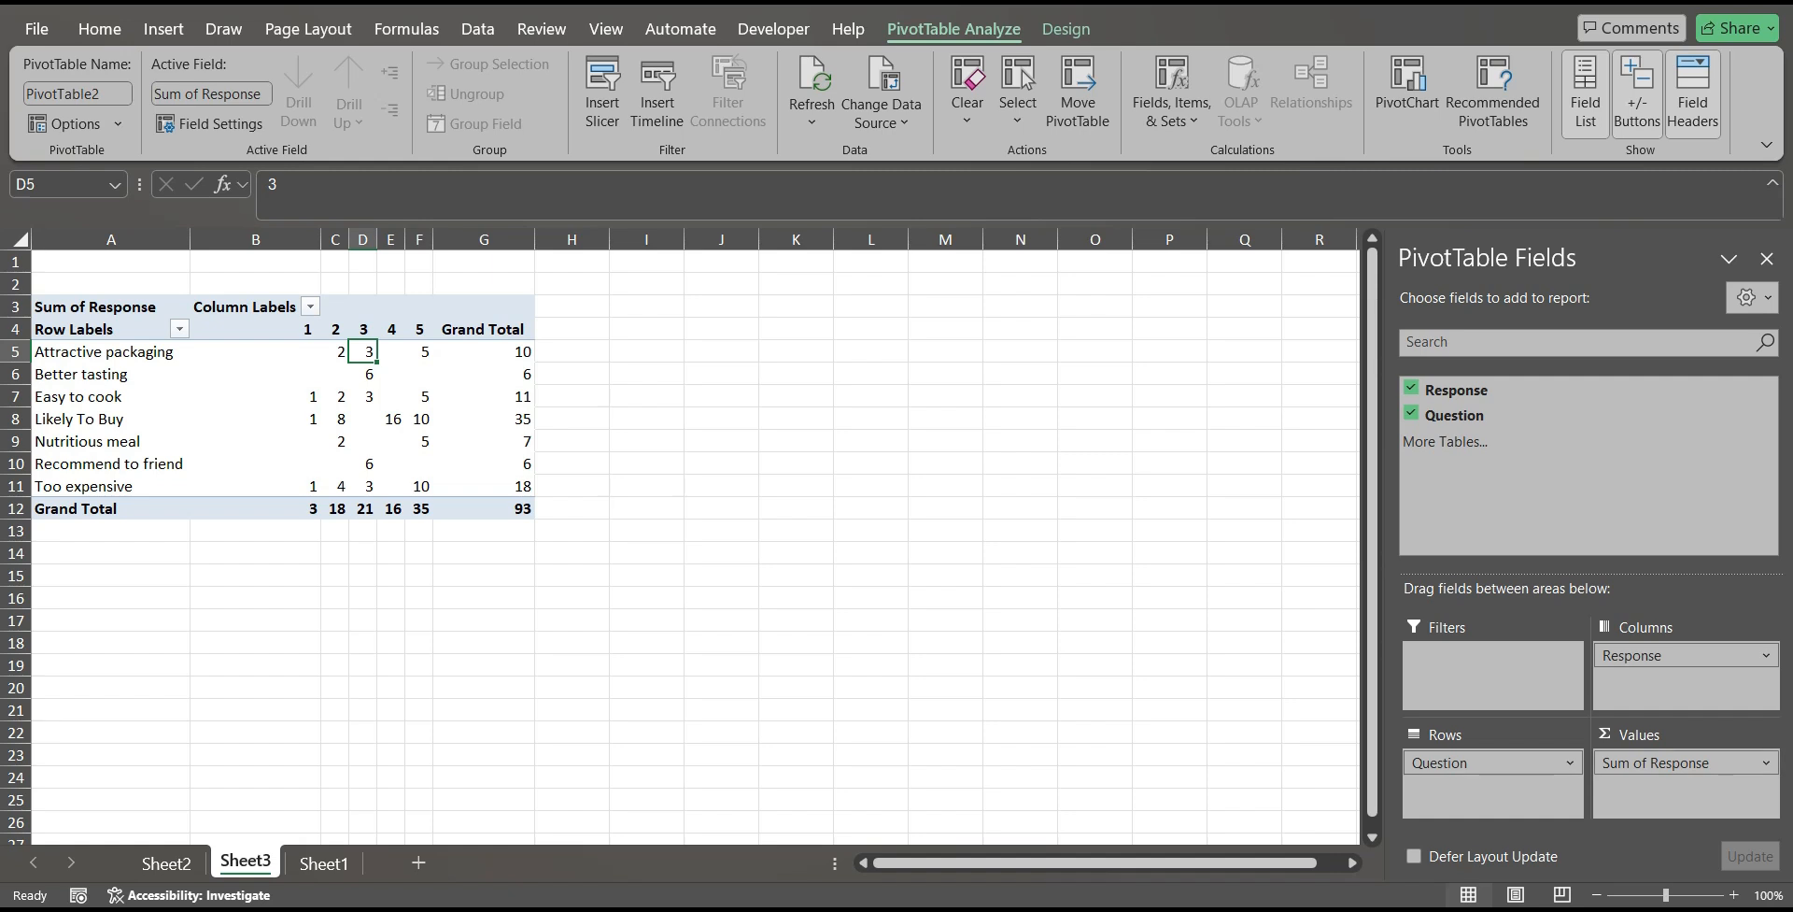
left_click(1671, 762)
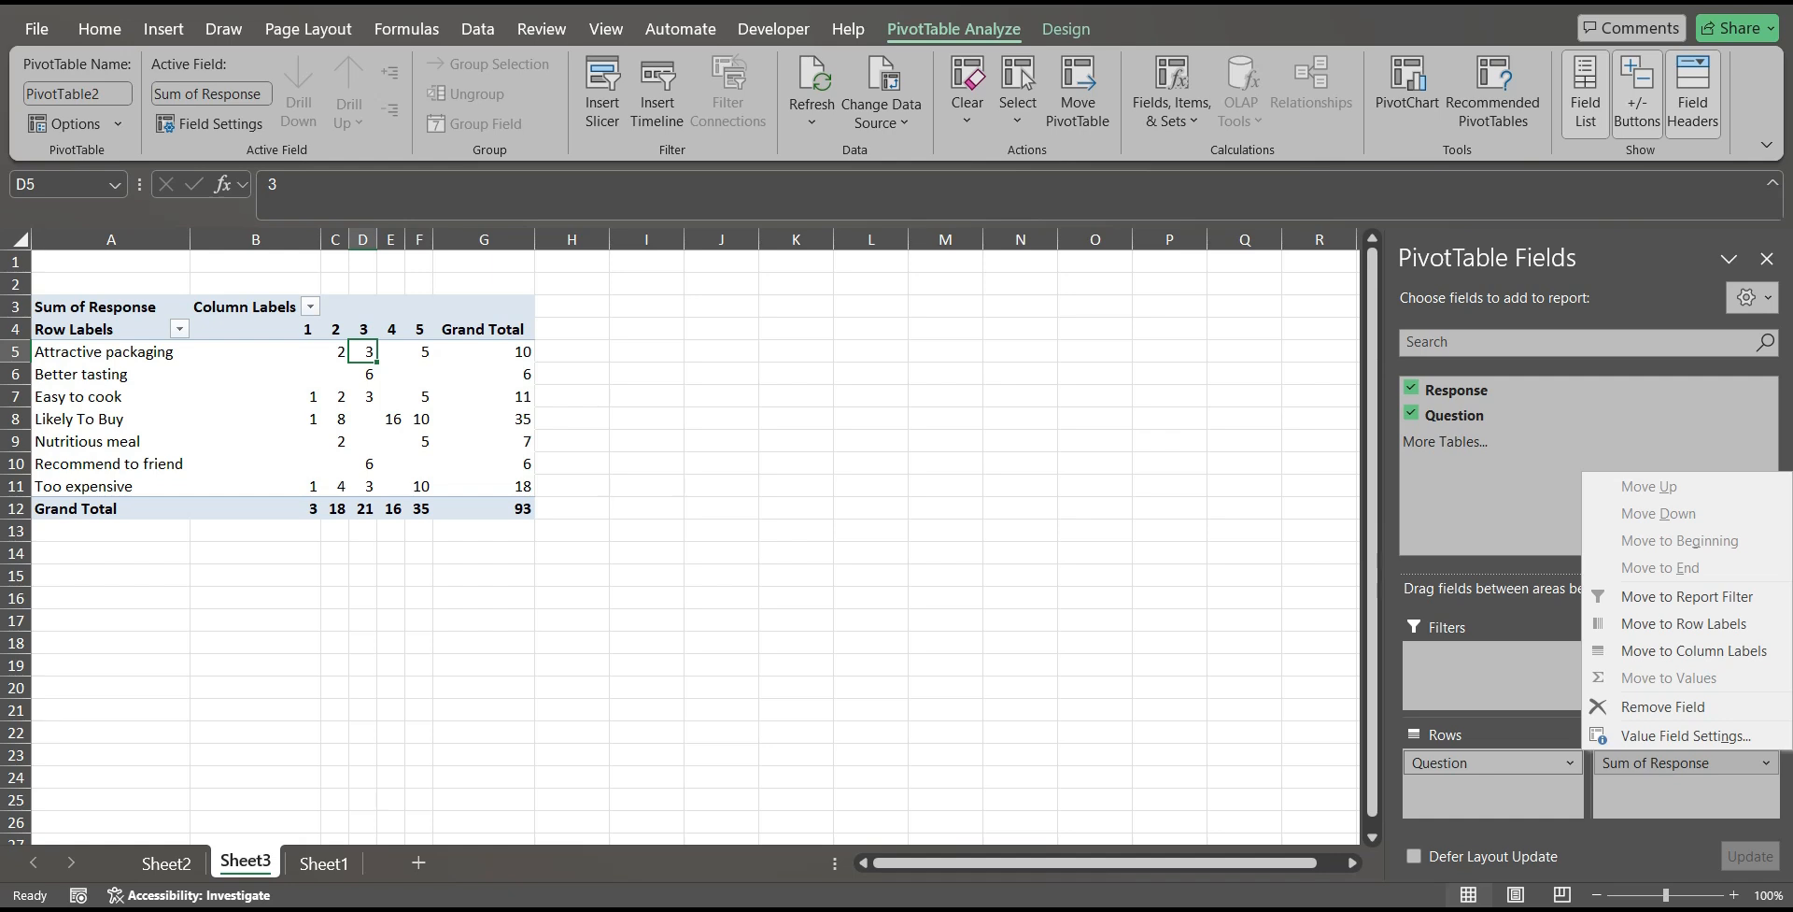
left_click(1682, 735)
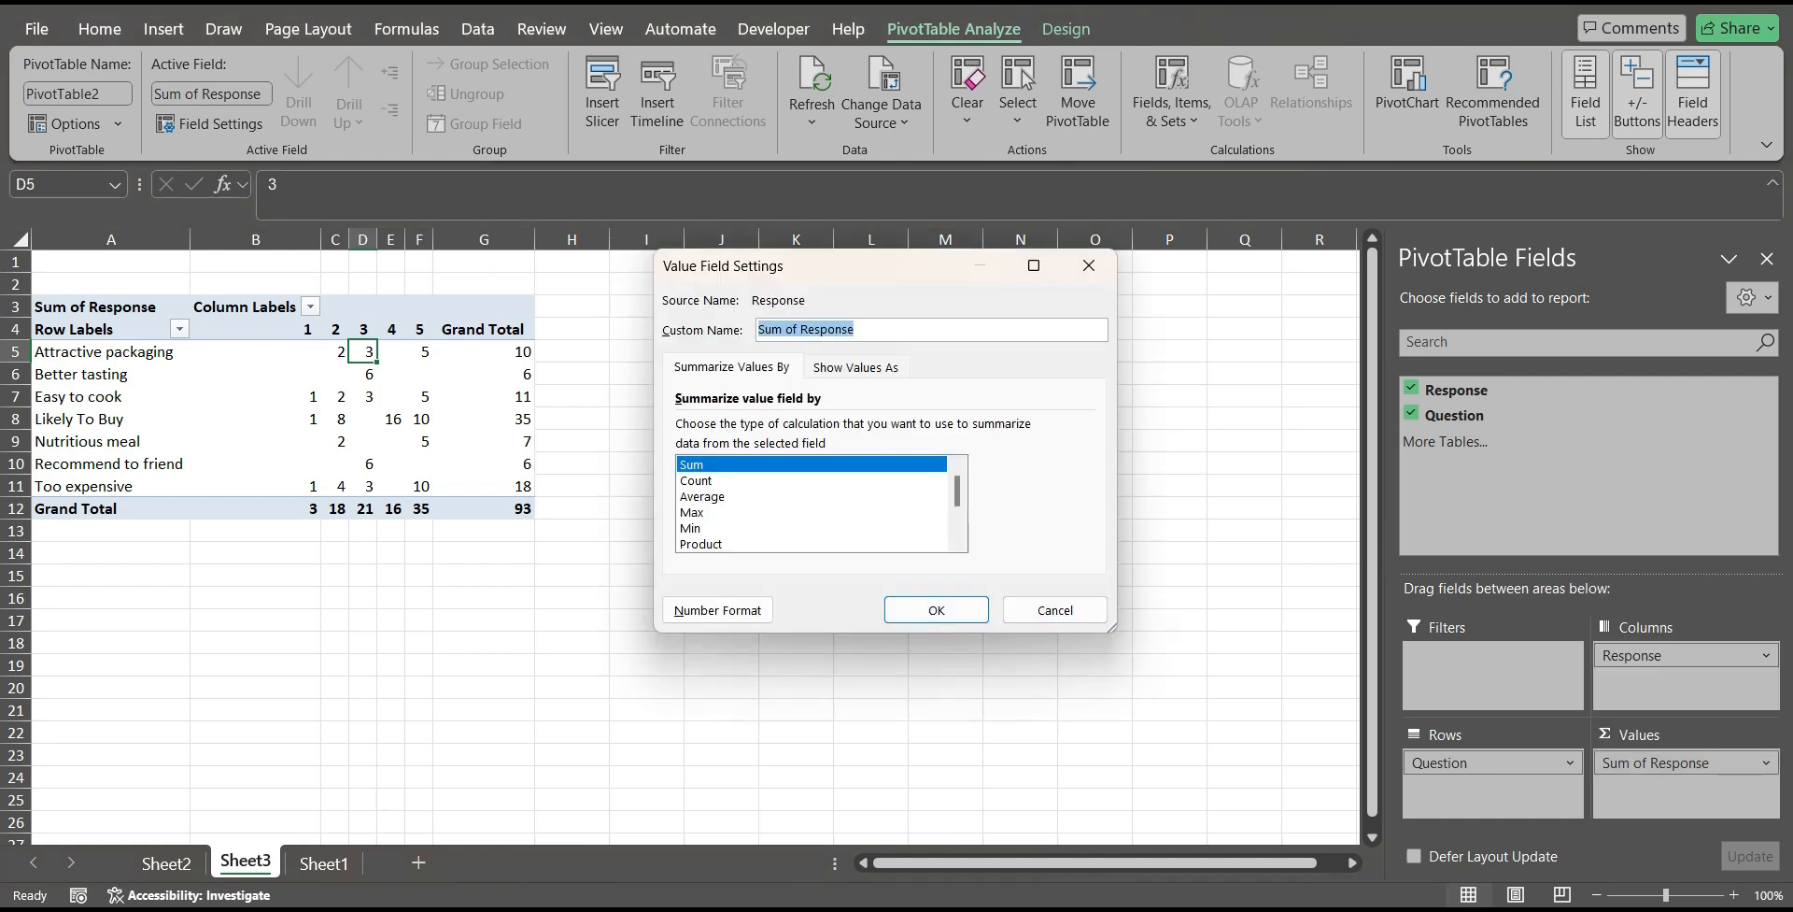
key("ctrl+Tab")
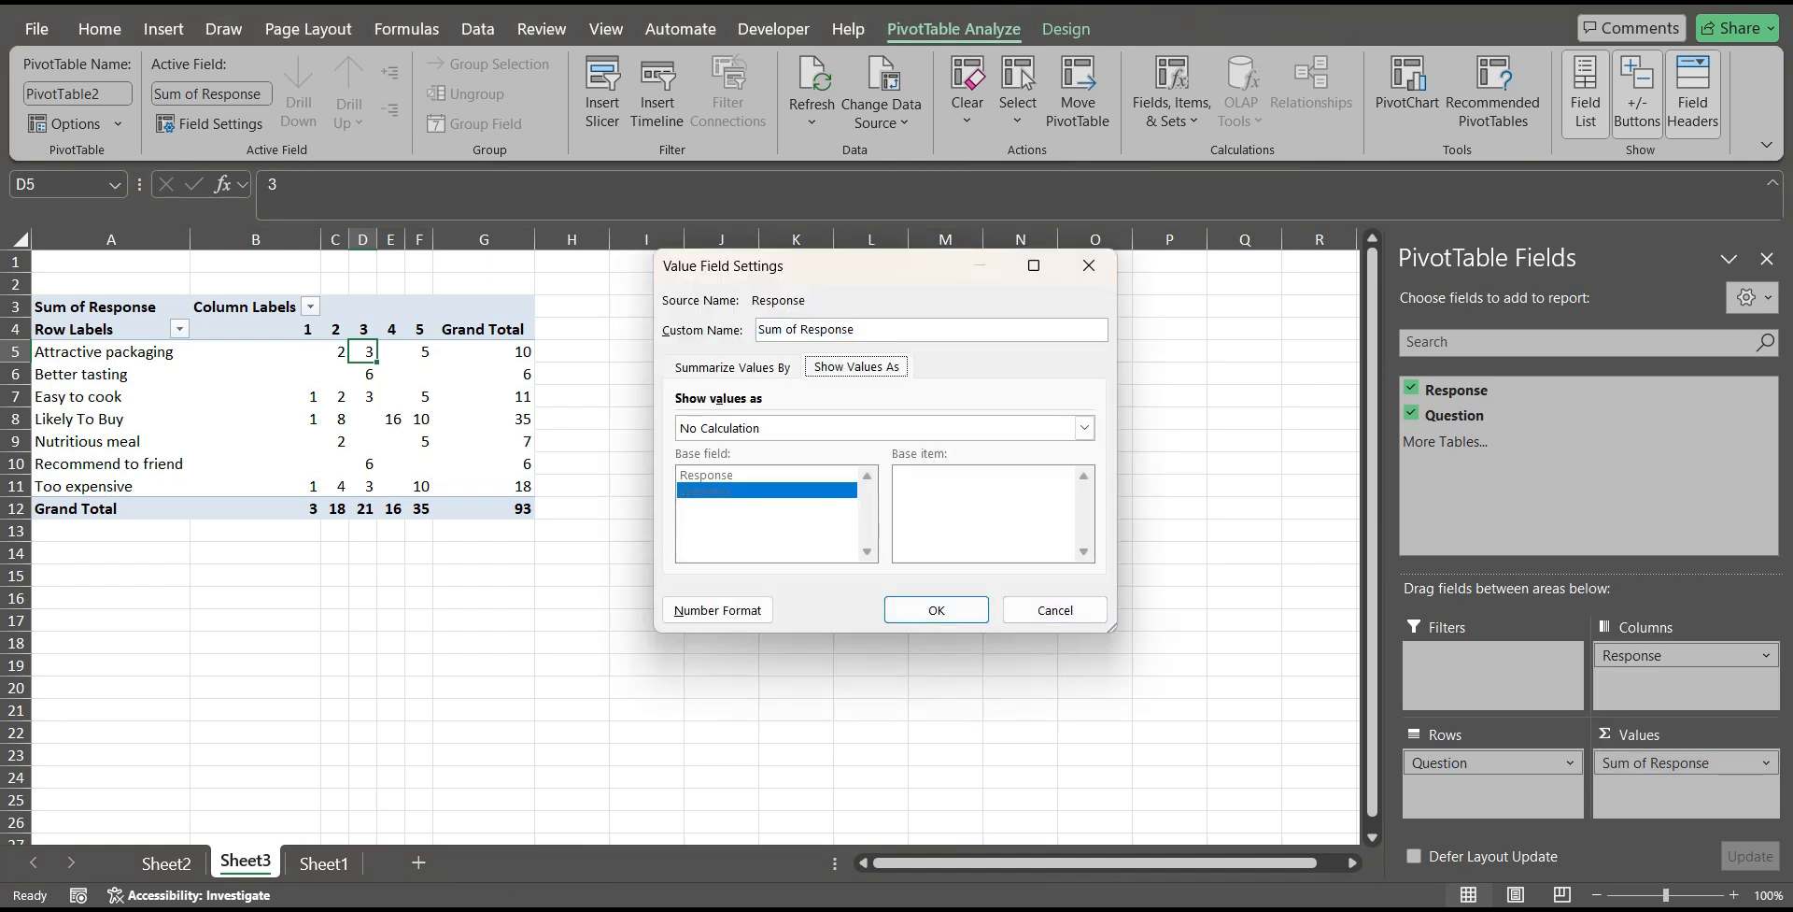
left_click(1084, 427)
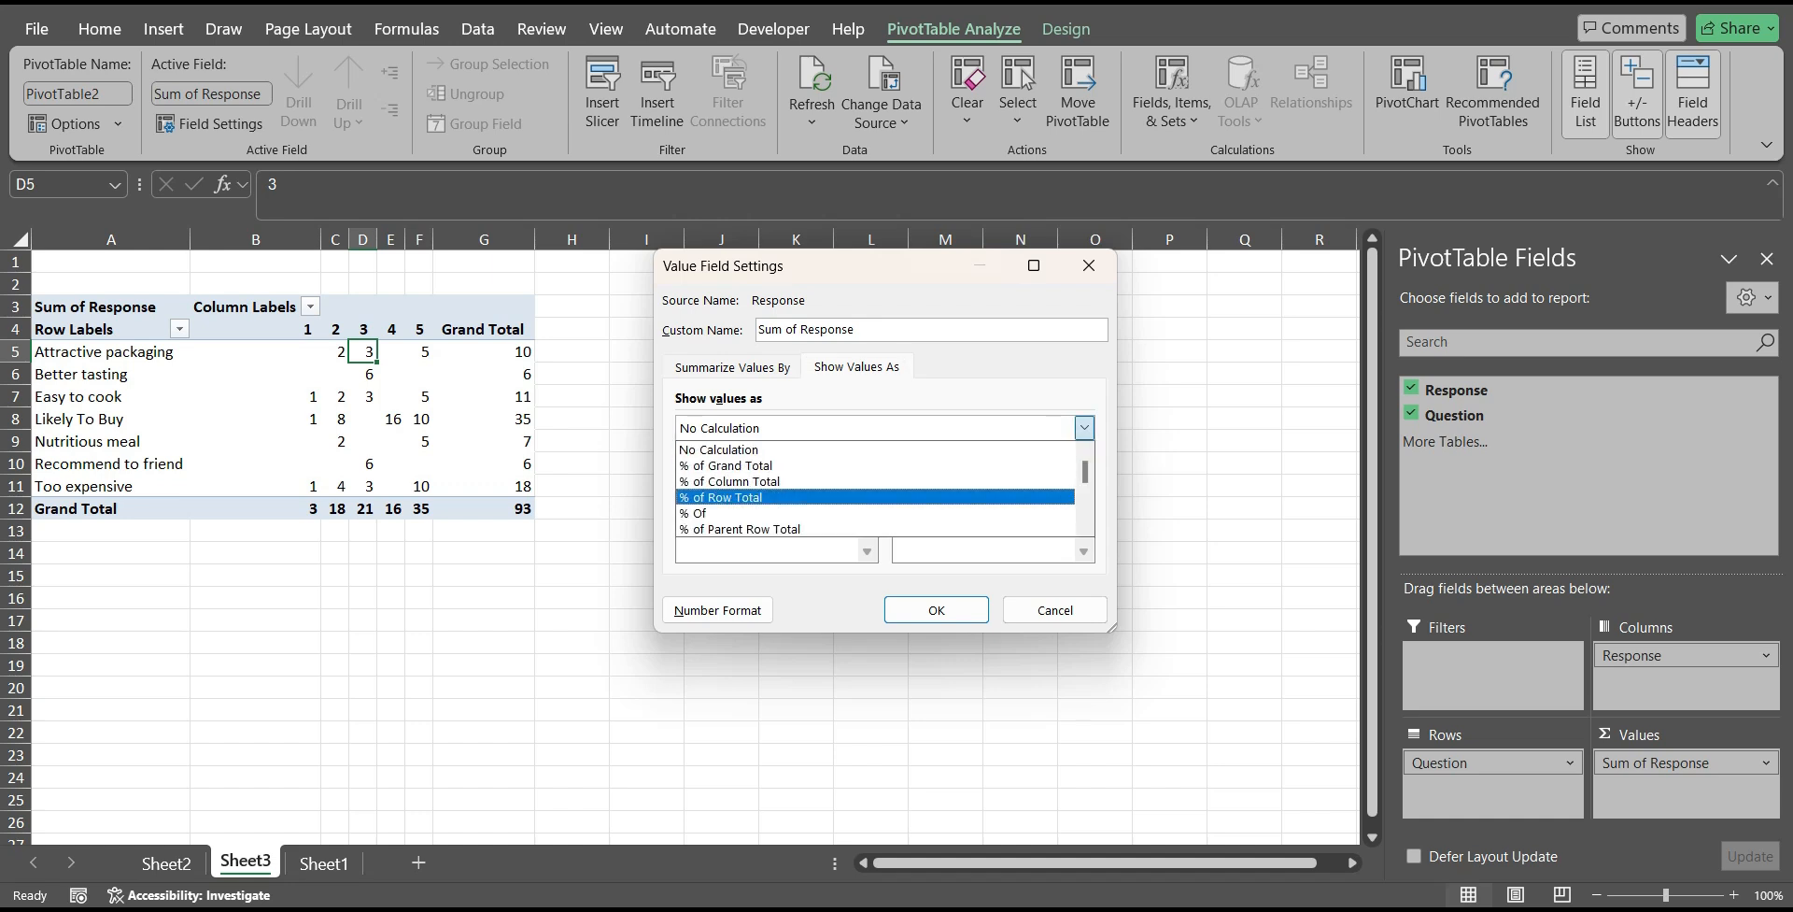
left_click(729, 497)
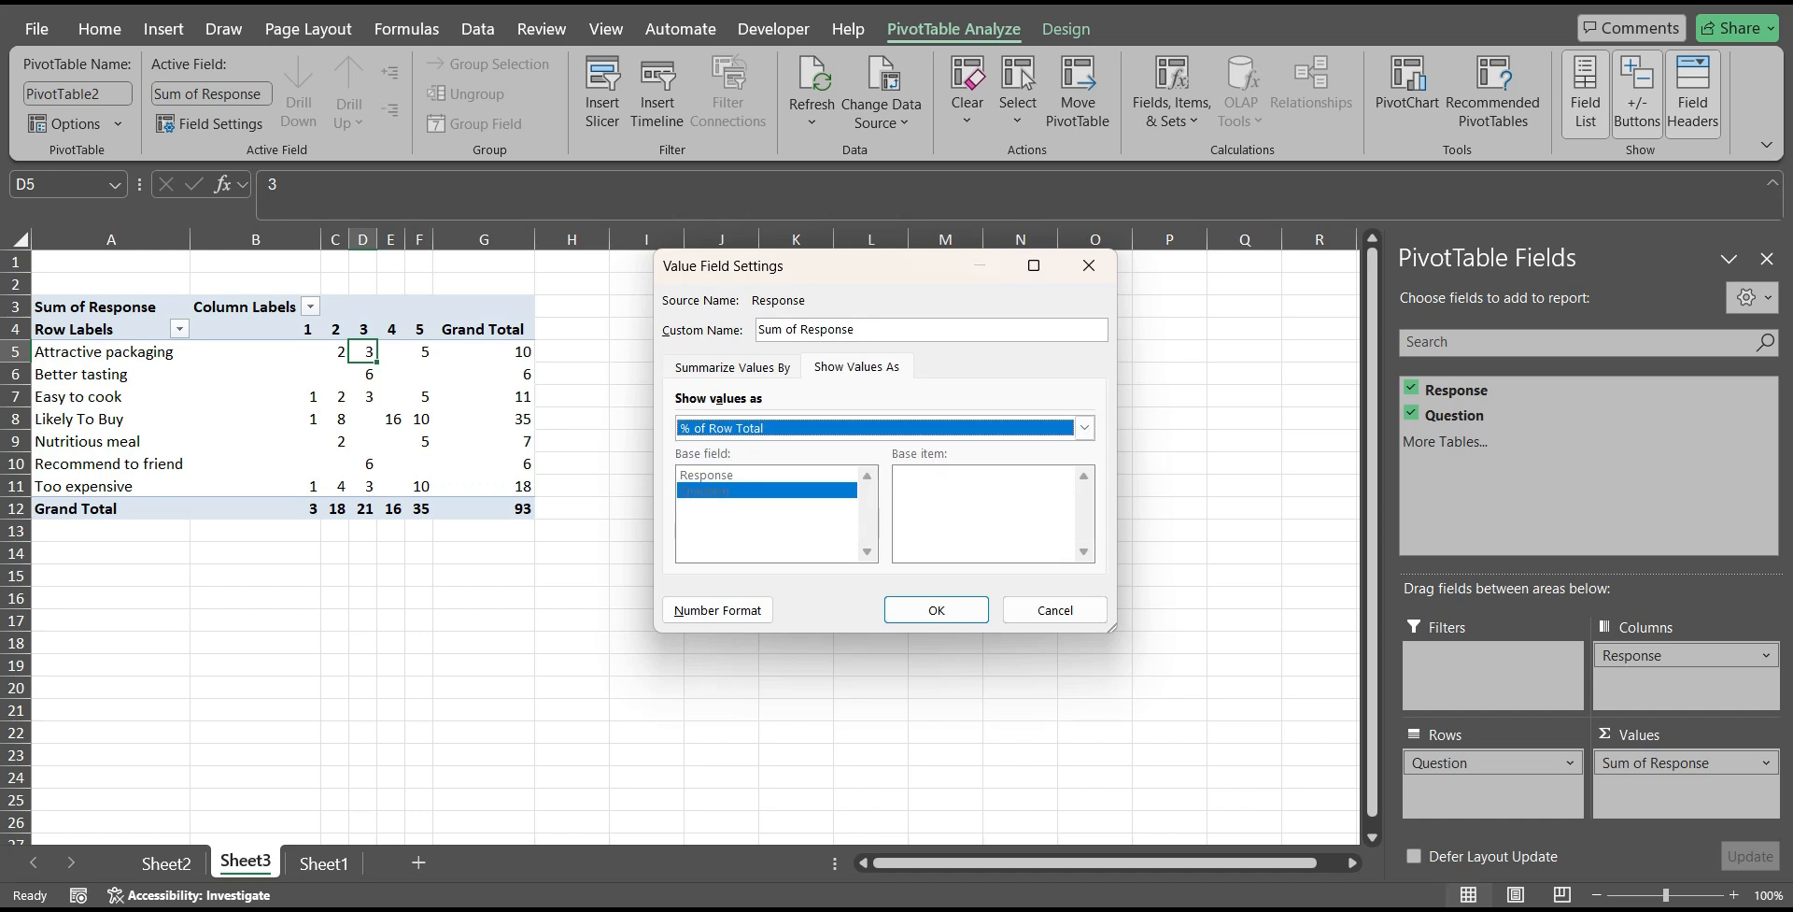
left_click(936, 609)
left_click(615, 620)
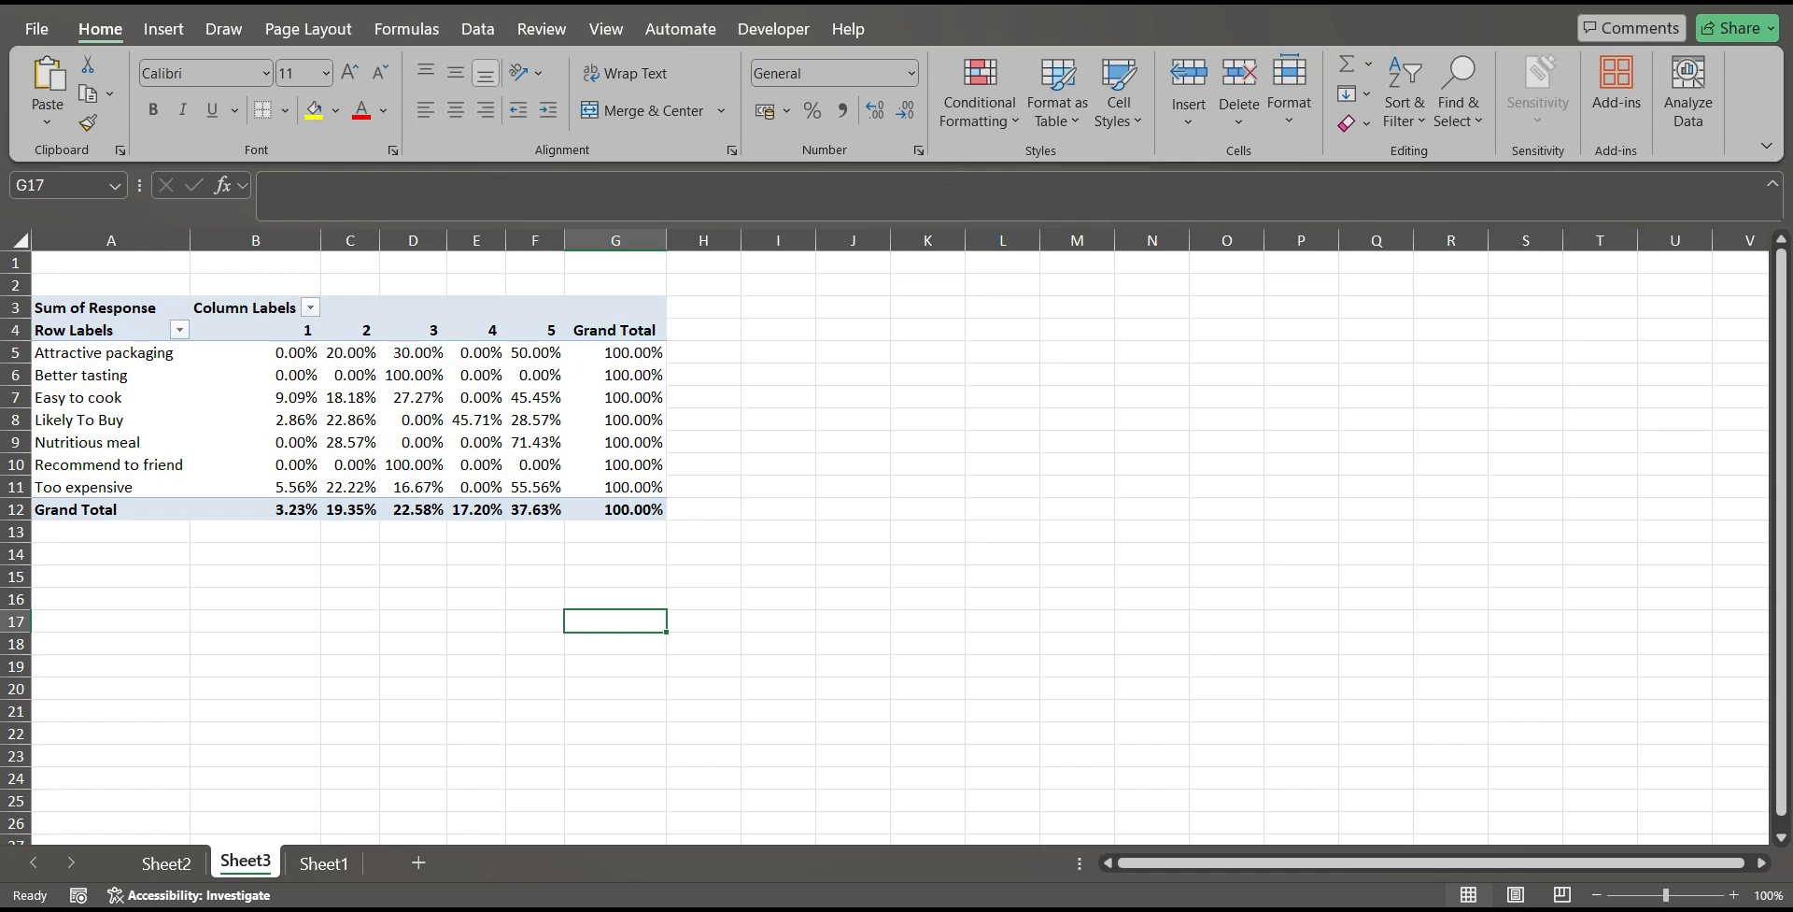
Examine the Attractive packaging row's percentage under each response rating from 2 to 5.
left_click(110, 353)
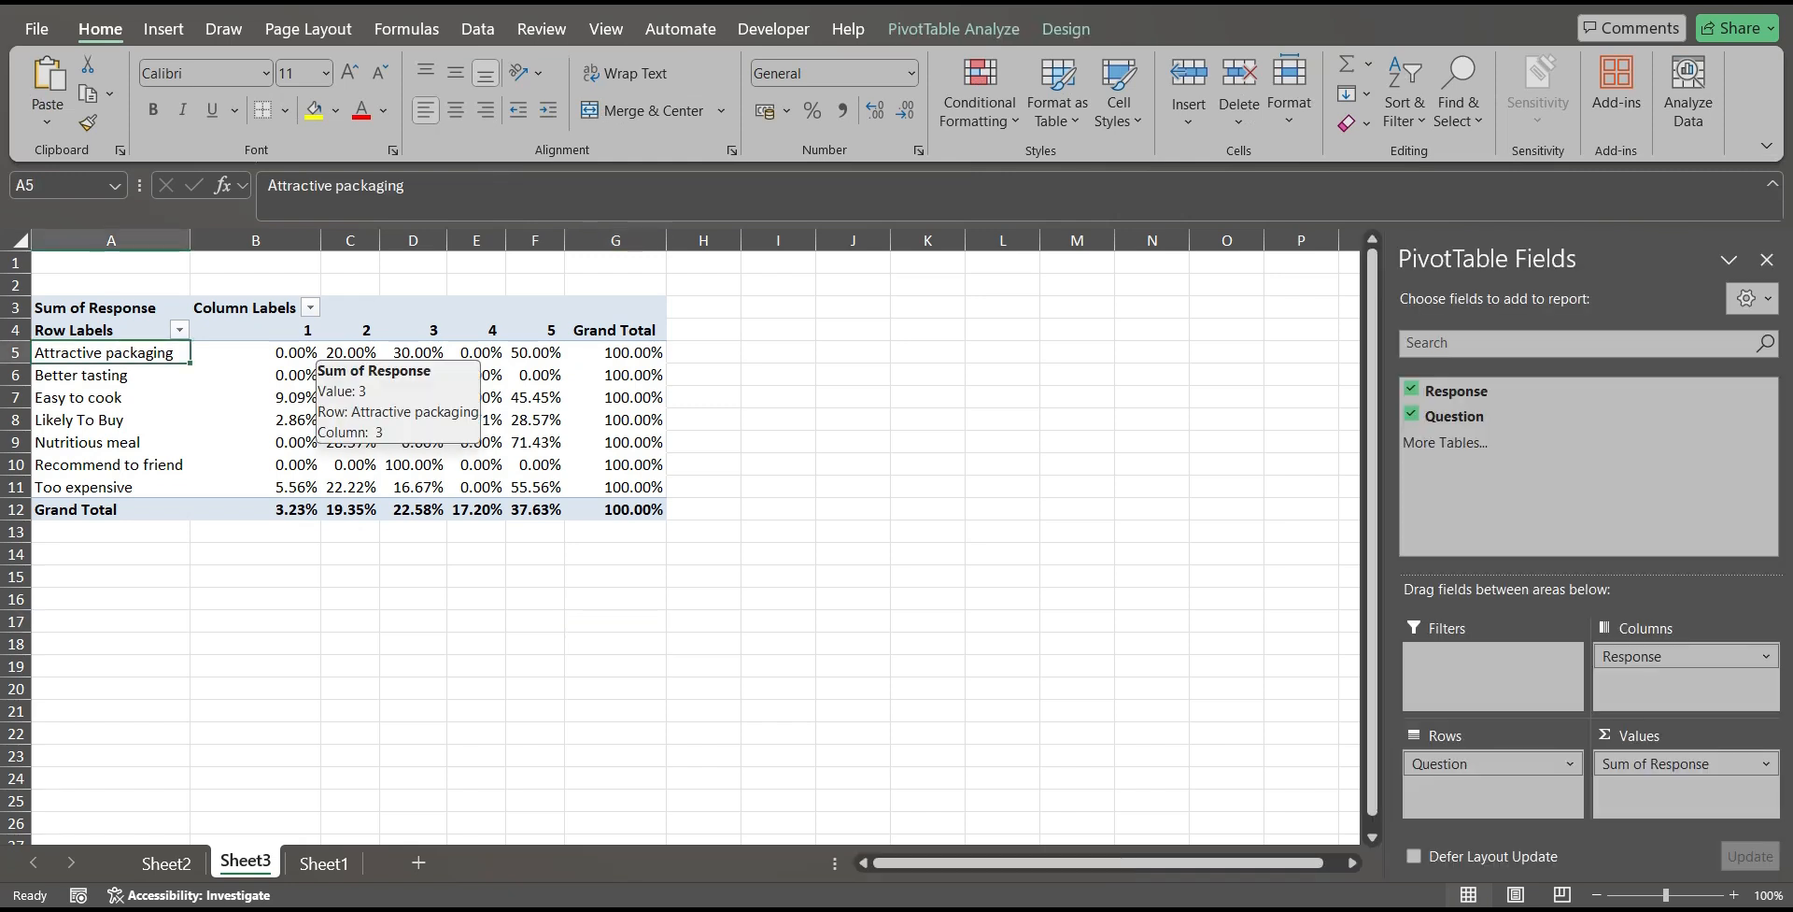
left_click(350, 352)
left_click(351, 329)
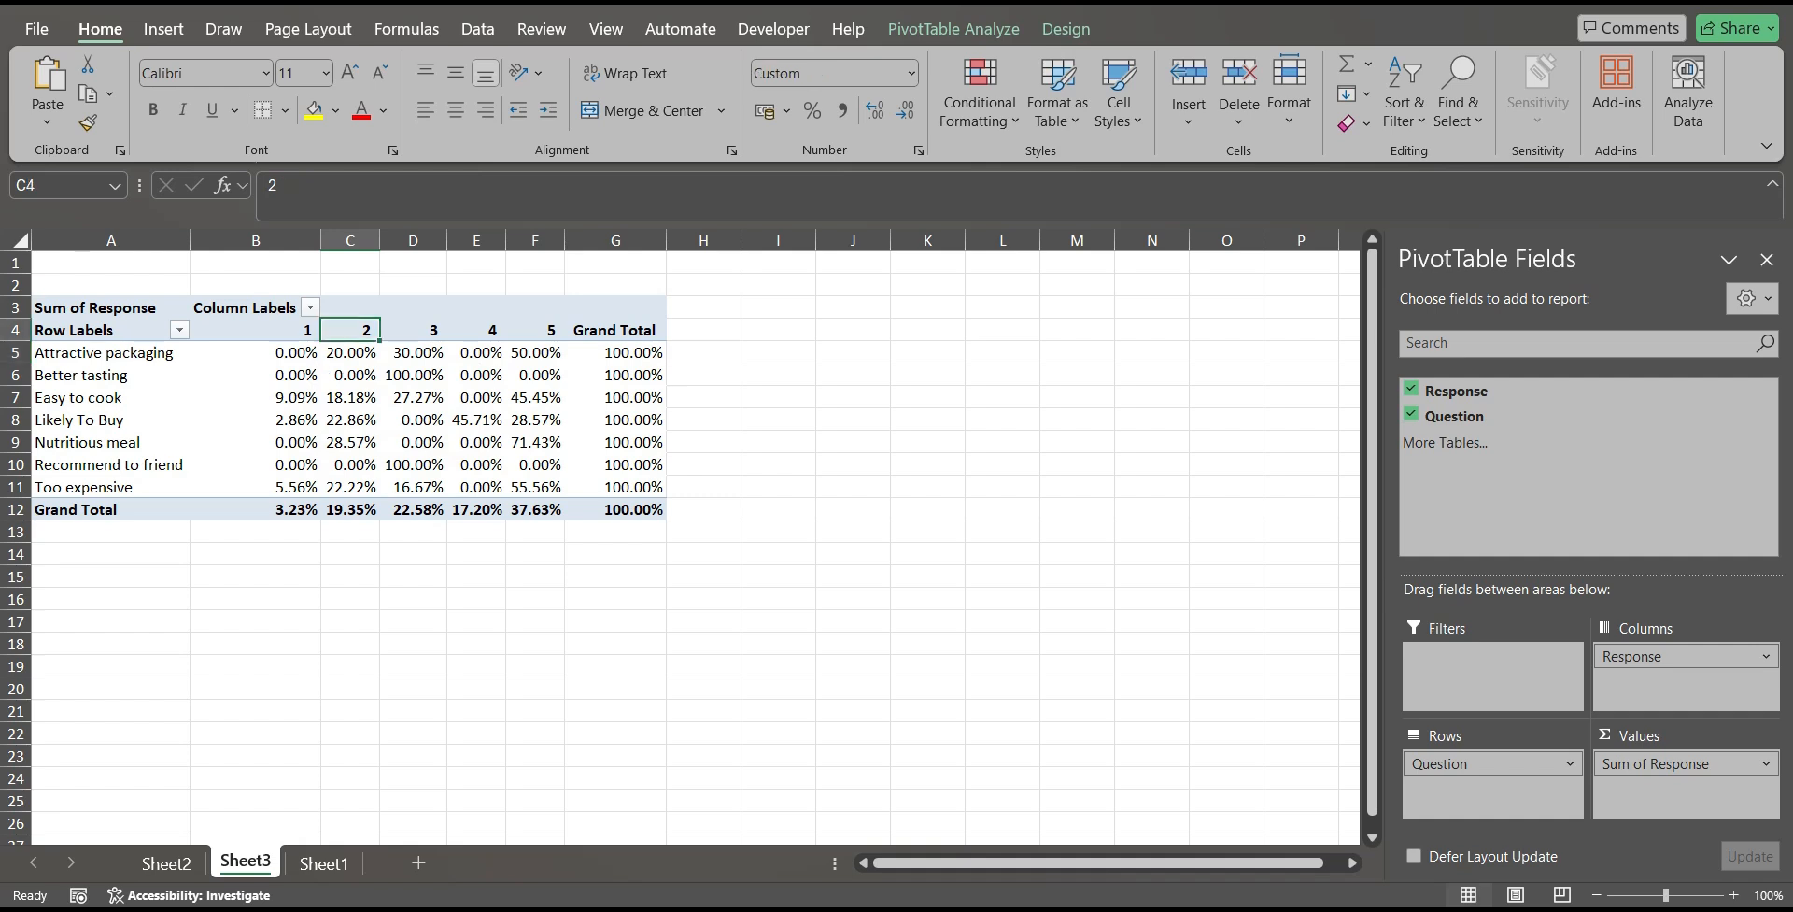
left_click(350, 352)
left_click(350, 330)
left_click(351, 352)
left_click(413, 352)
left_click(412, 329)
left_click(477, 330)
left_click(535, 330)
left_click(536, 353)
left_click(536, 330)
key("Down")
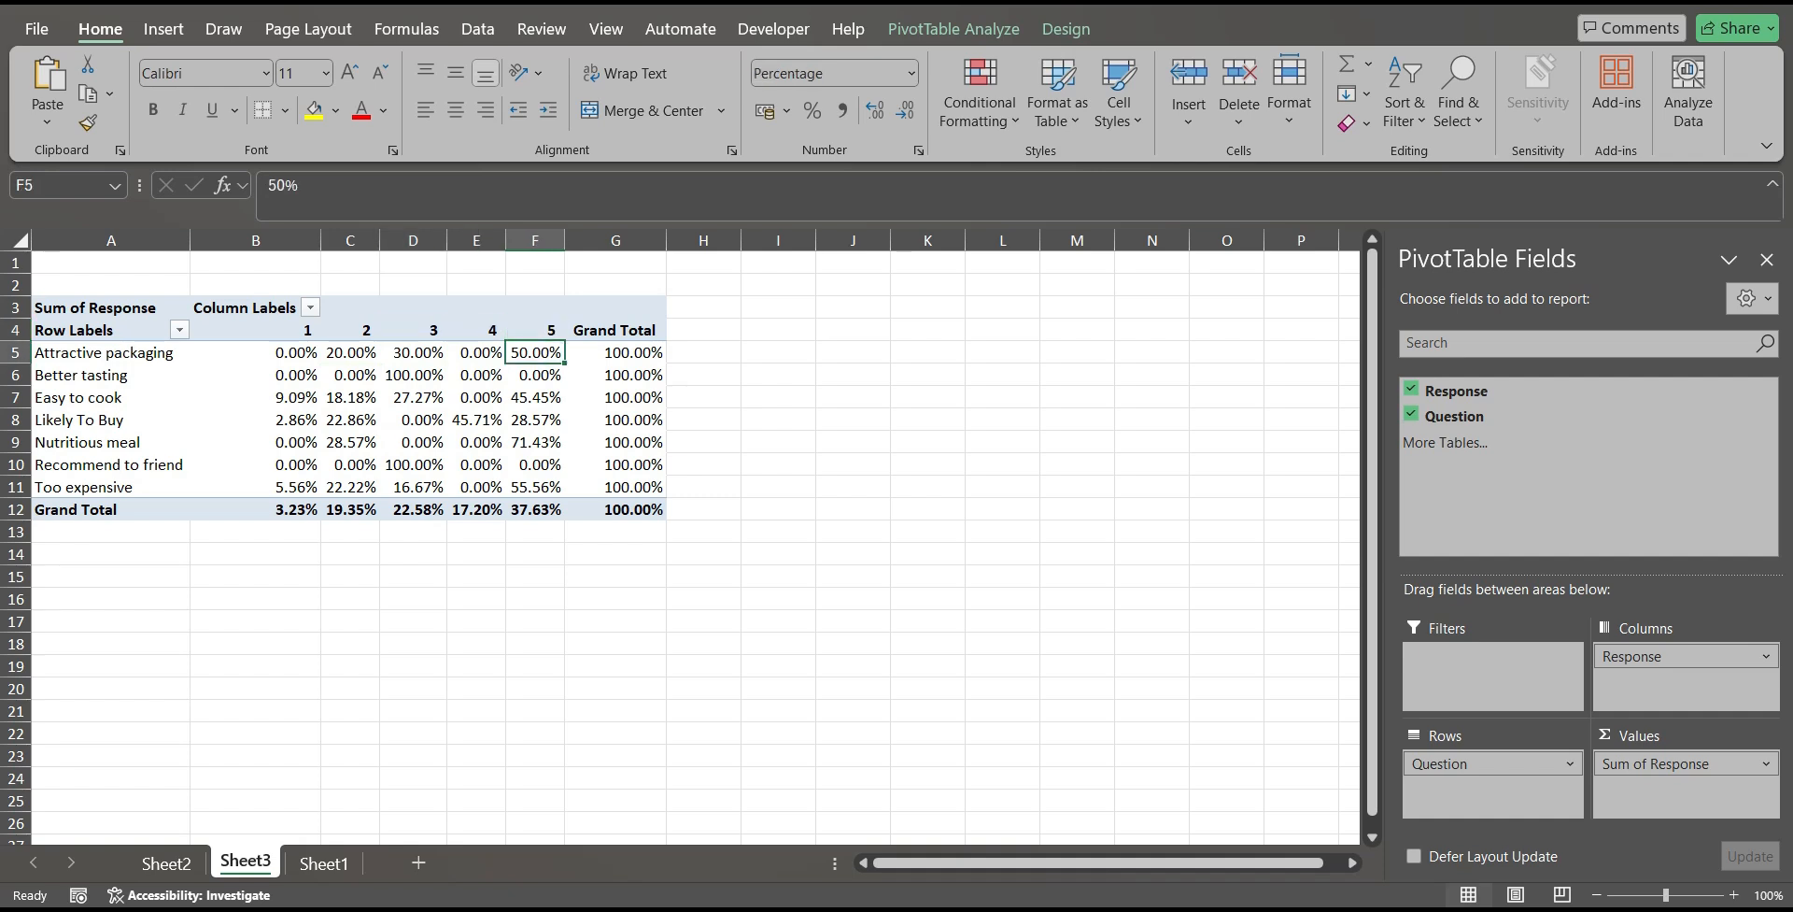
key("Right")
key("Left")
key("Left")
Examine the row percentages for the questions from Better tasting down to Likely To Buy.
key("Home")
key("Down")
key("Right")
key("Right")
key("Down")
key("Down")
key("Left")
key("Left")
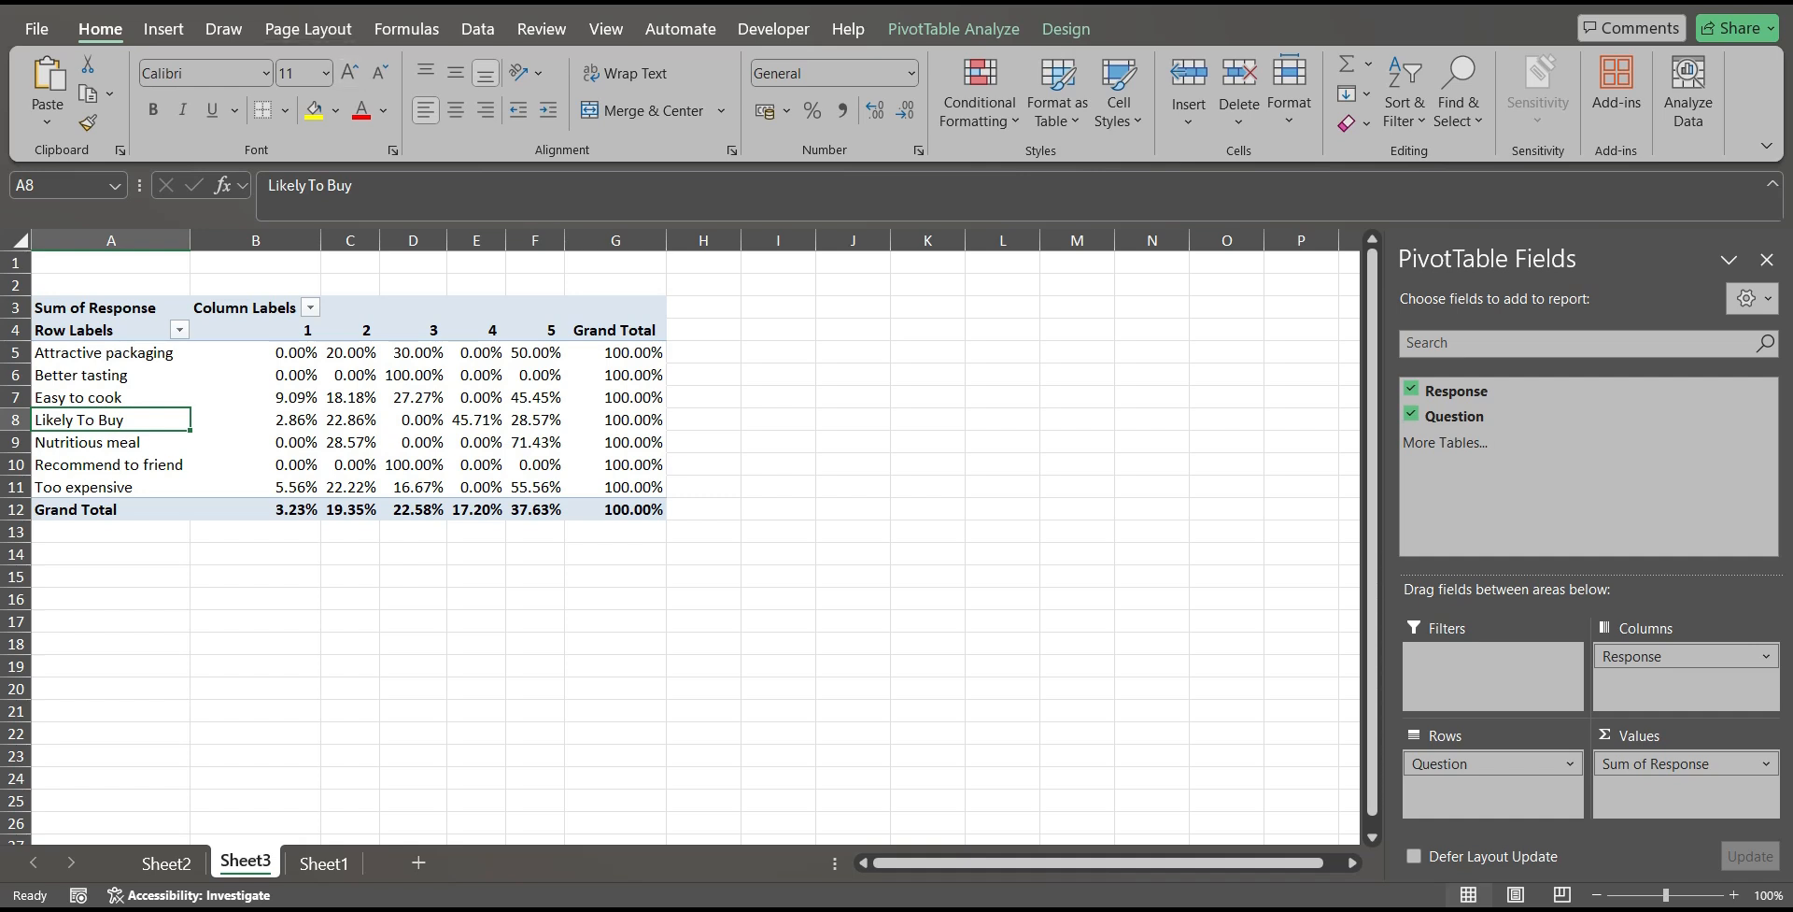
Insert a Clustered Column PivotChart based on the survey PivotTable.
key("ctrl+Up")
key("ctrl+a")
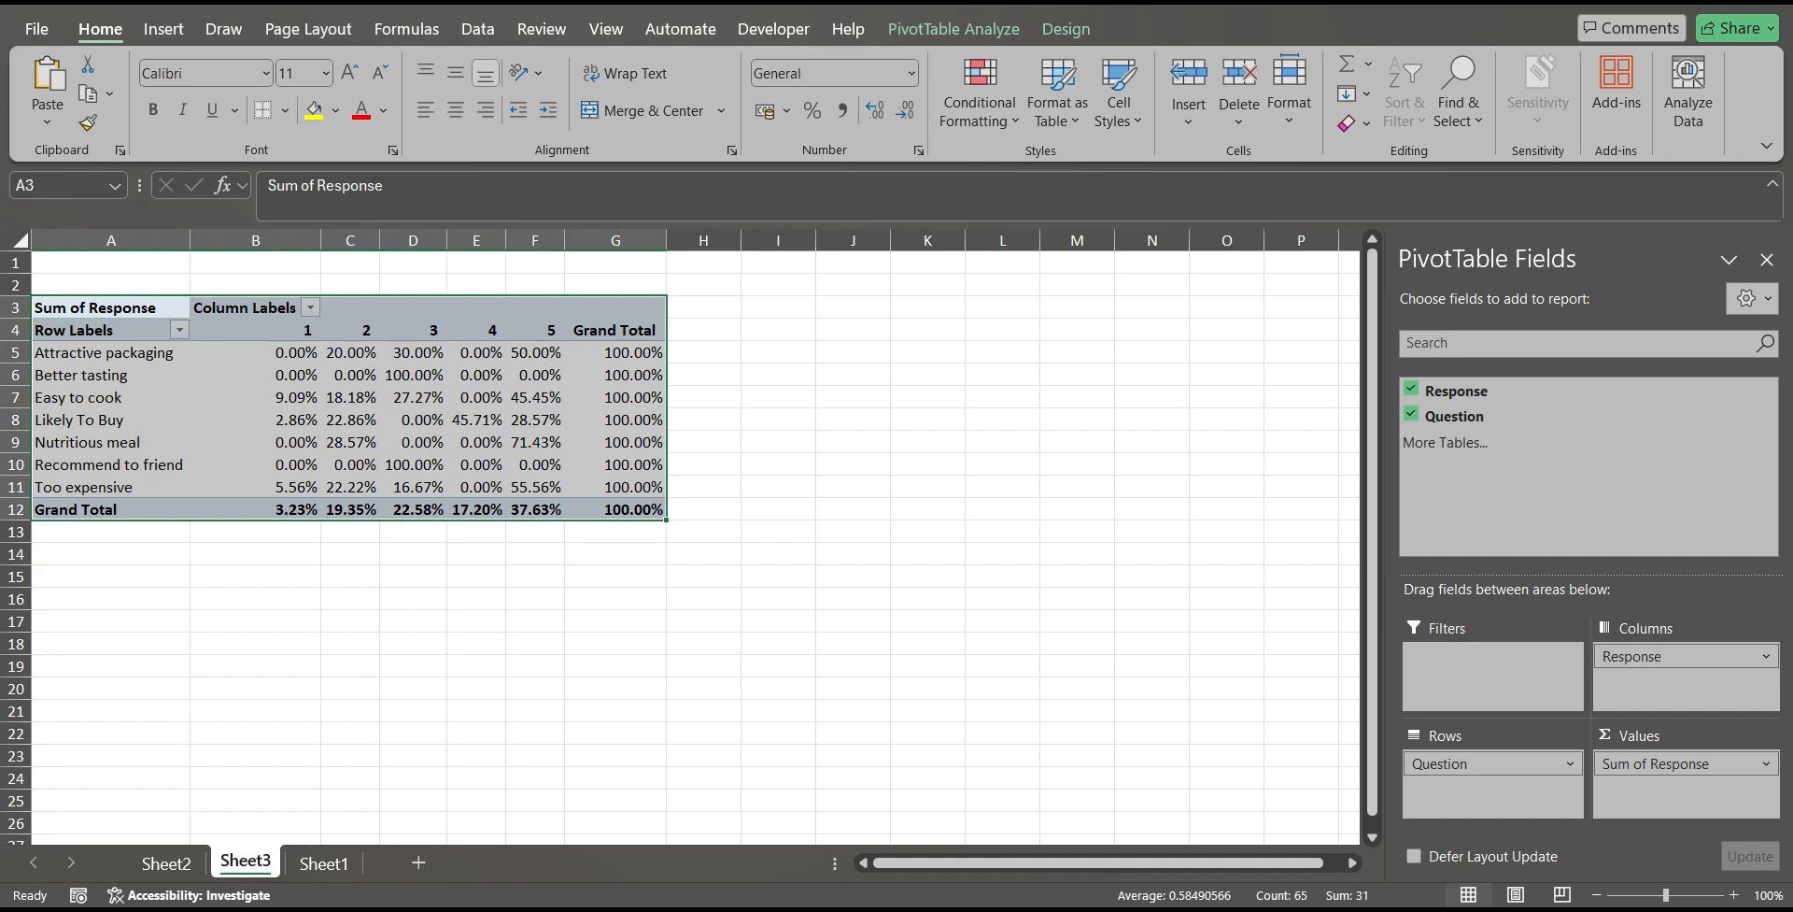
left_click(255, 375)
key("ctrl+Up")
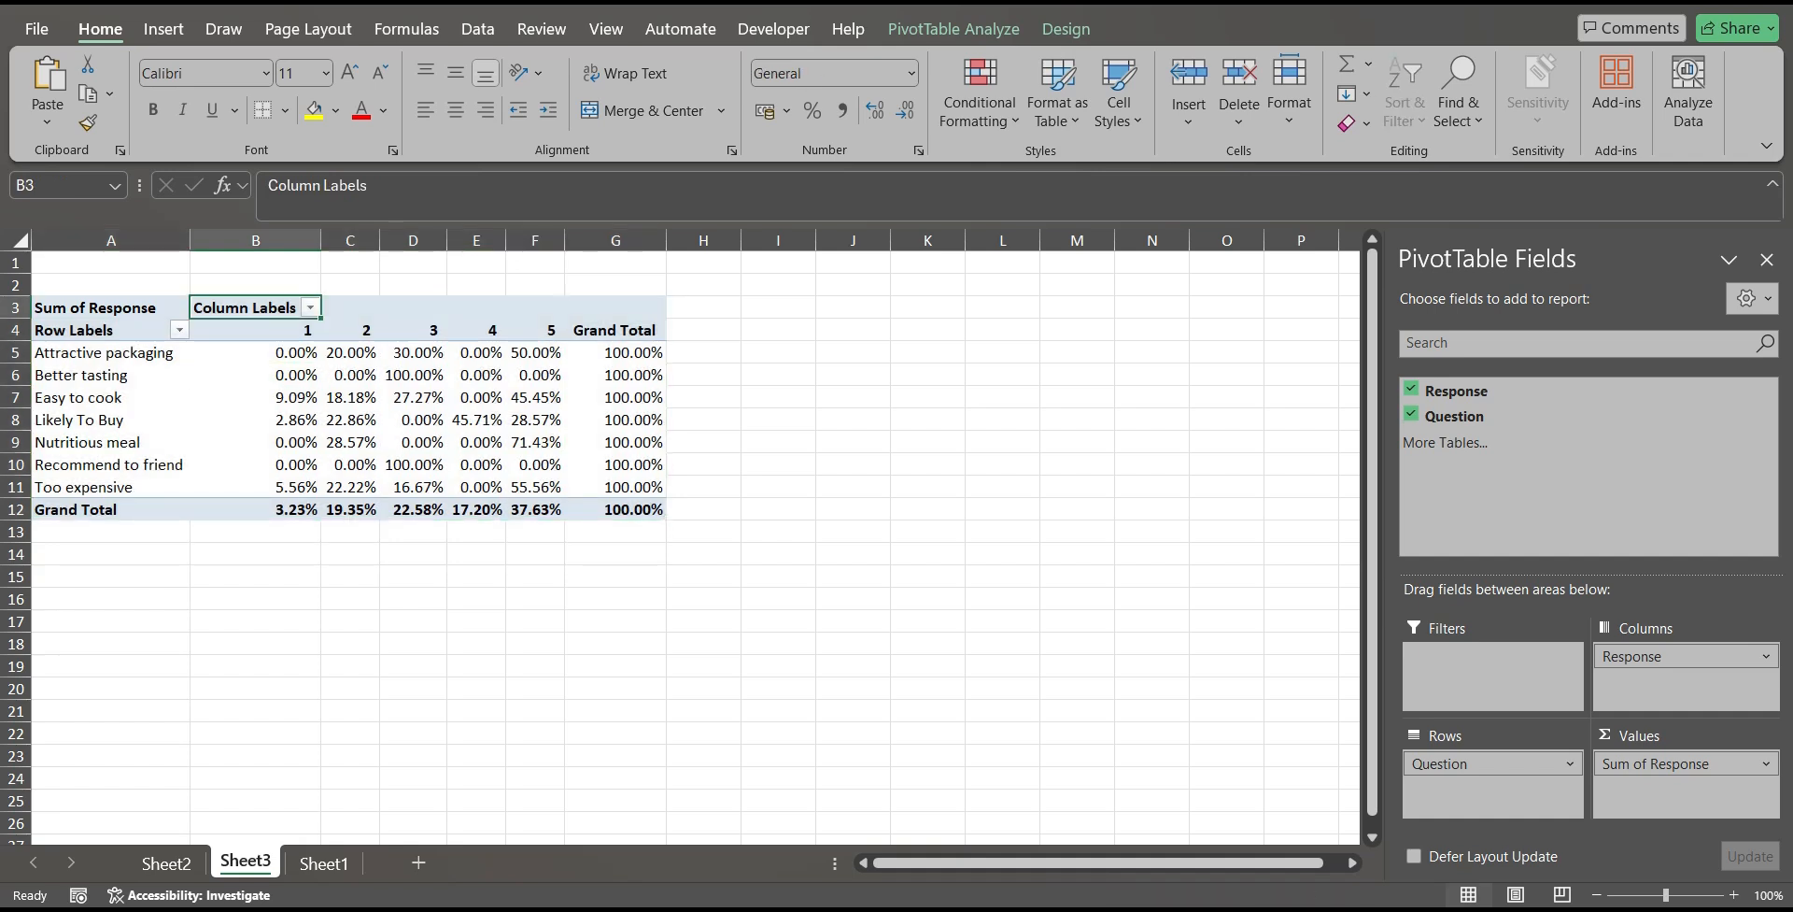
left_click(163, 29)
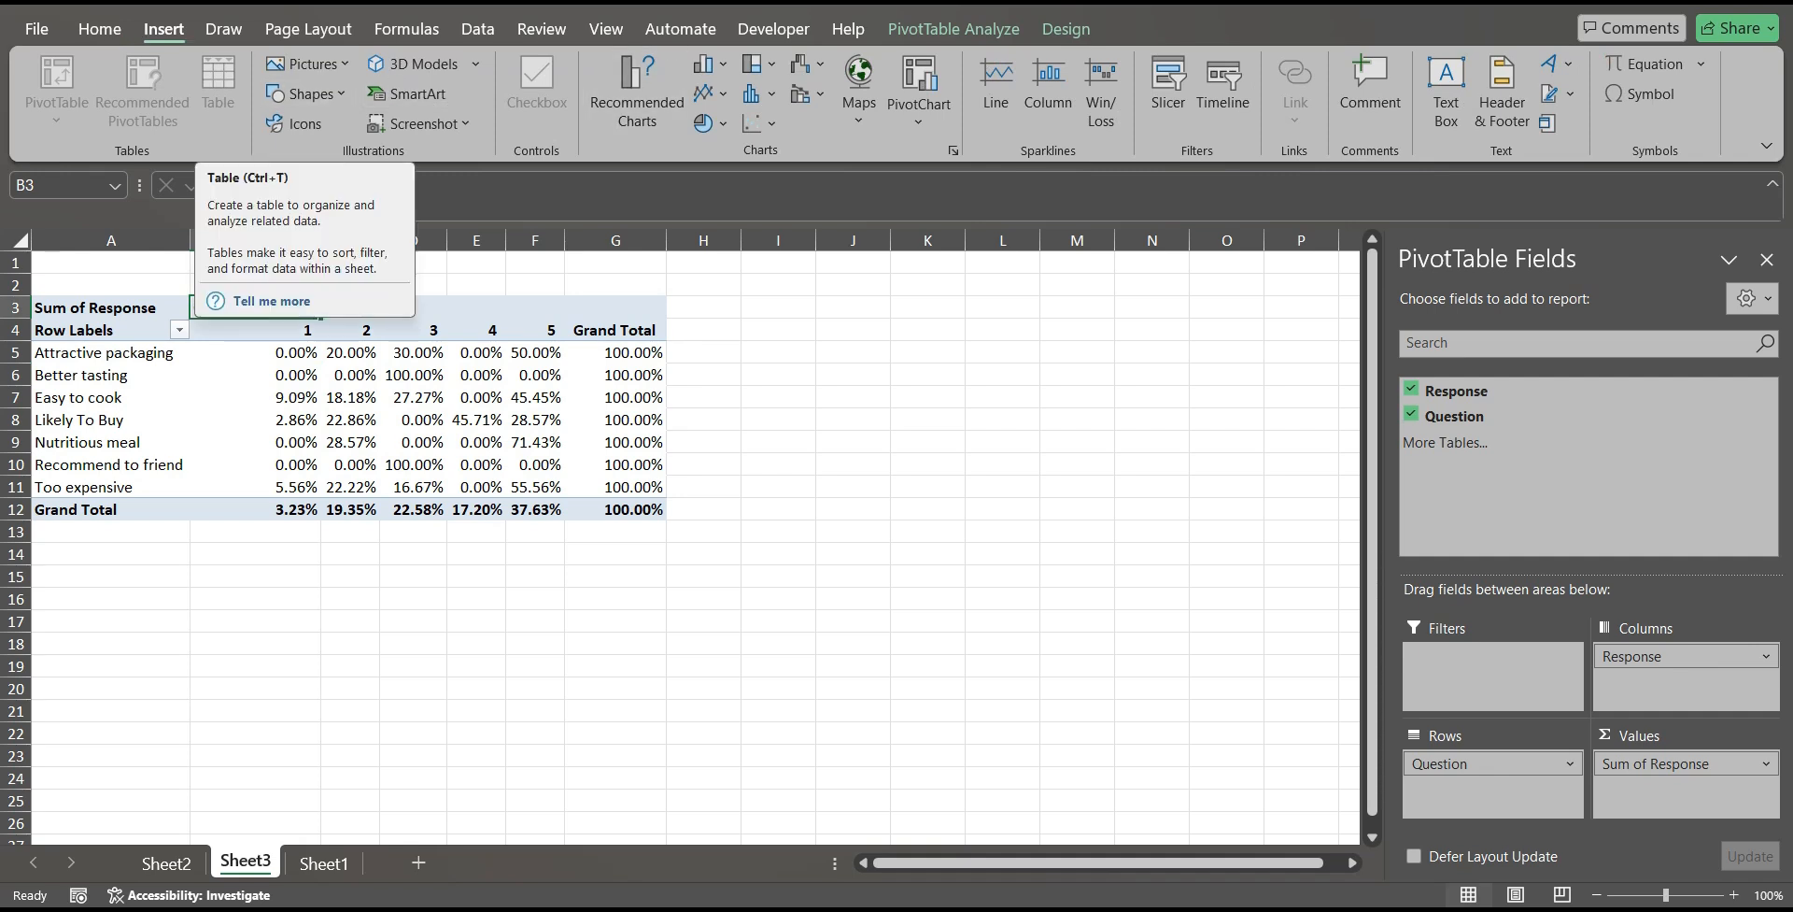
left_click(919, 80)
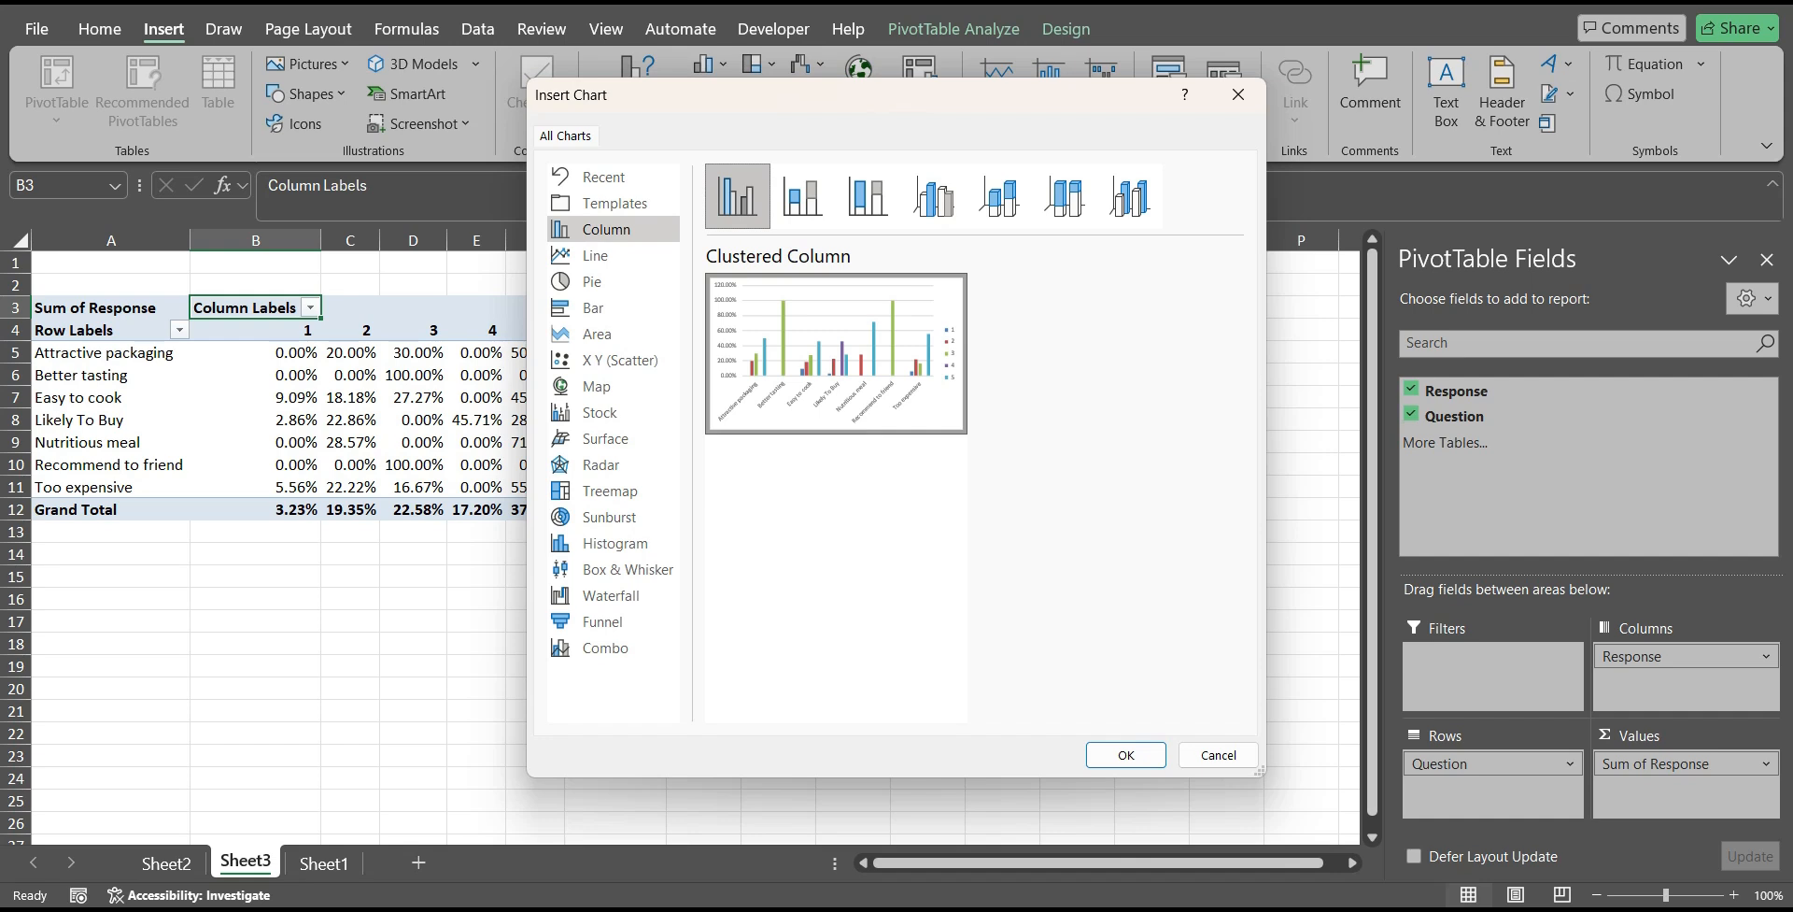
left_click(737, 196)
left_click(1126, 755)
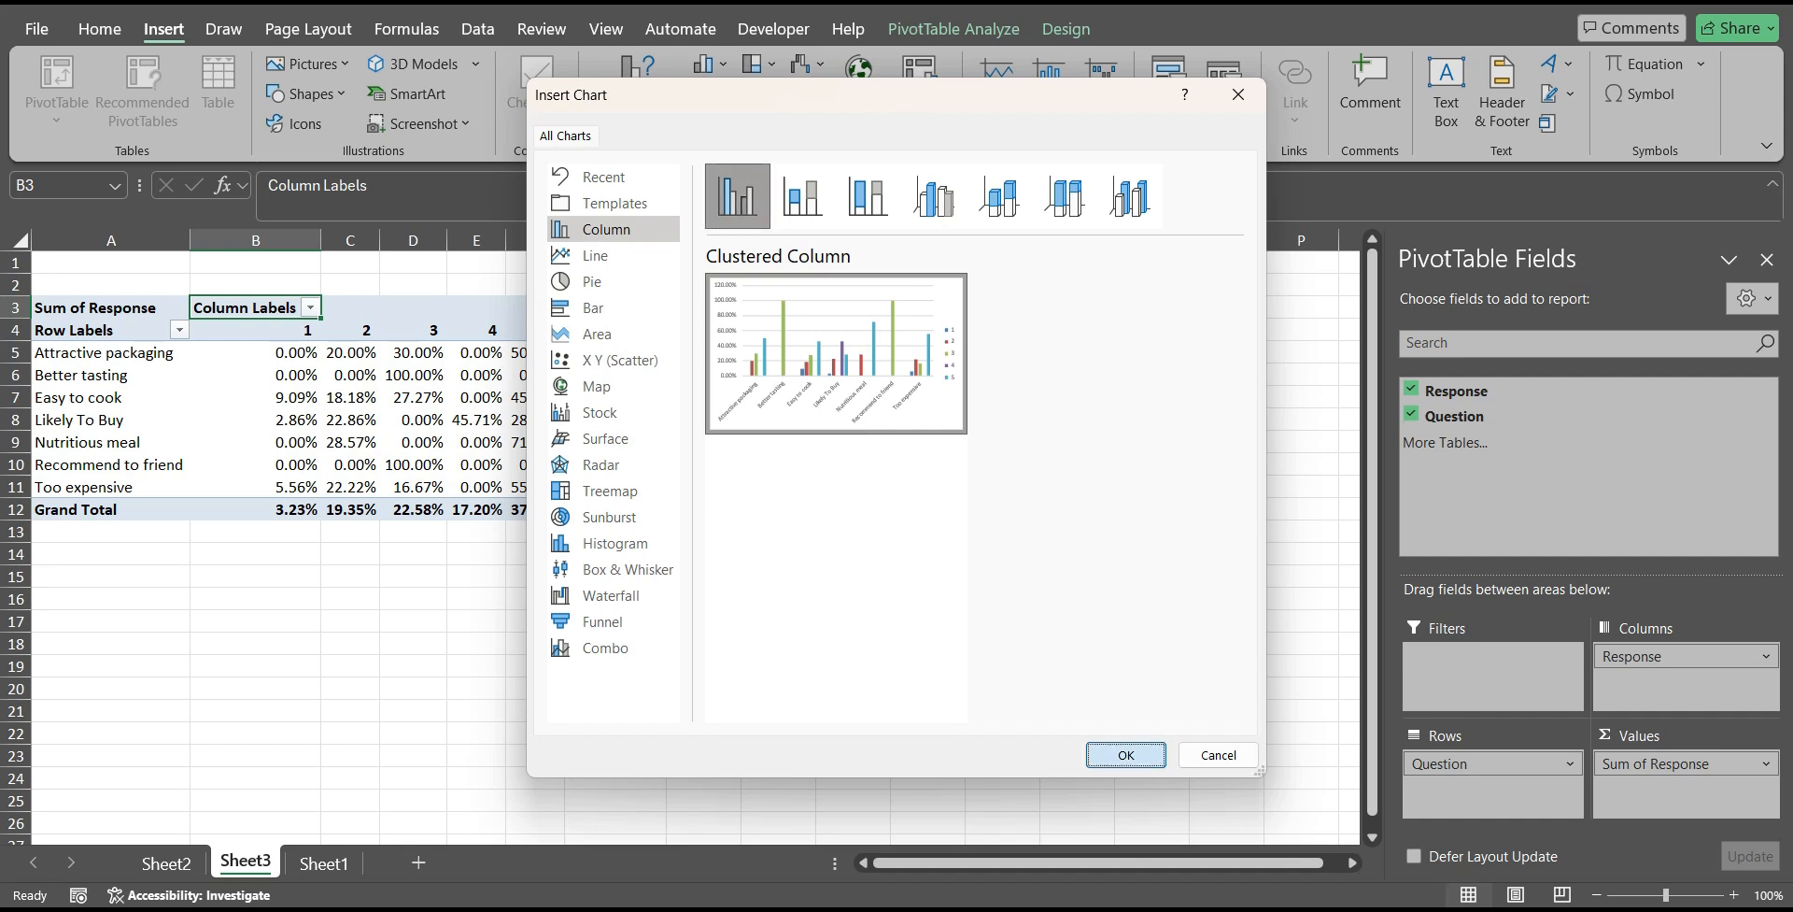
Move the PivotChart to the empty cells beside the PivotTable and close the PivotTable Fields pane.
left_click_drag(897, 668, 1303, 580)
left_click(1766, 259)
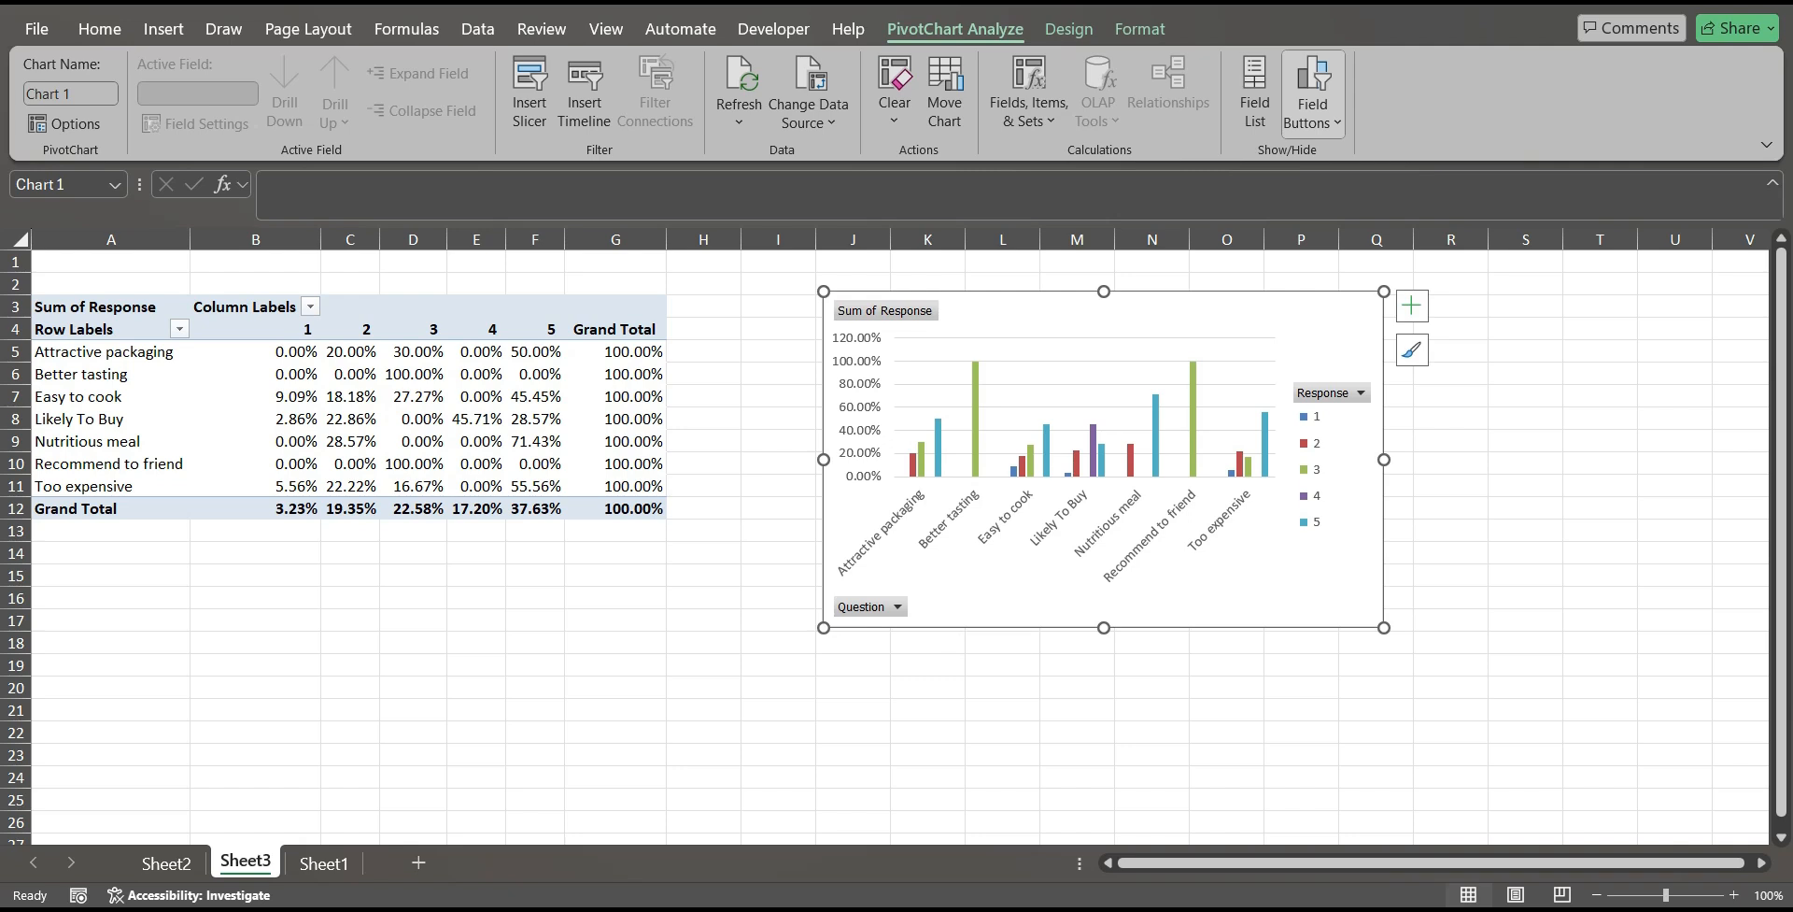
Filter the PivotChart's Question field to only Likely To Buy and Recommend to friend.
left_click(897, 606)
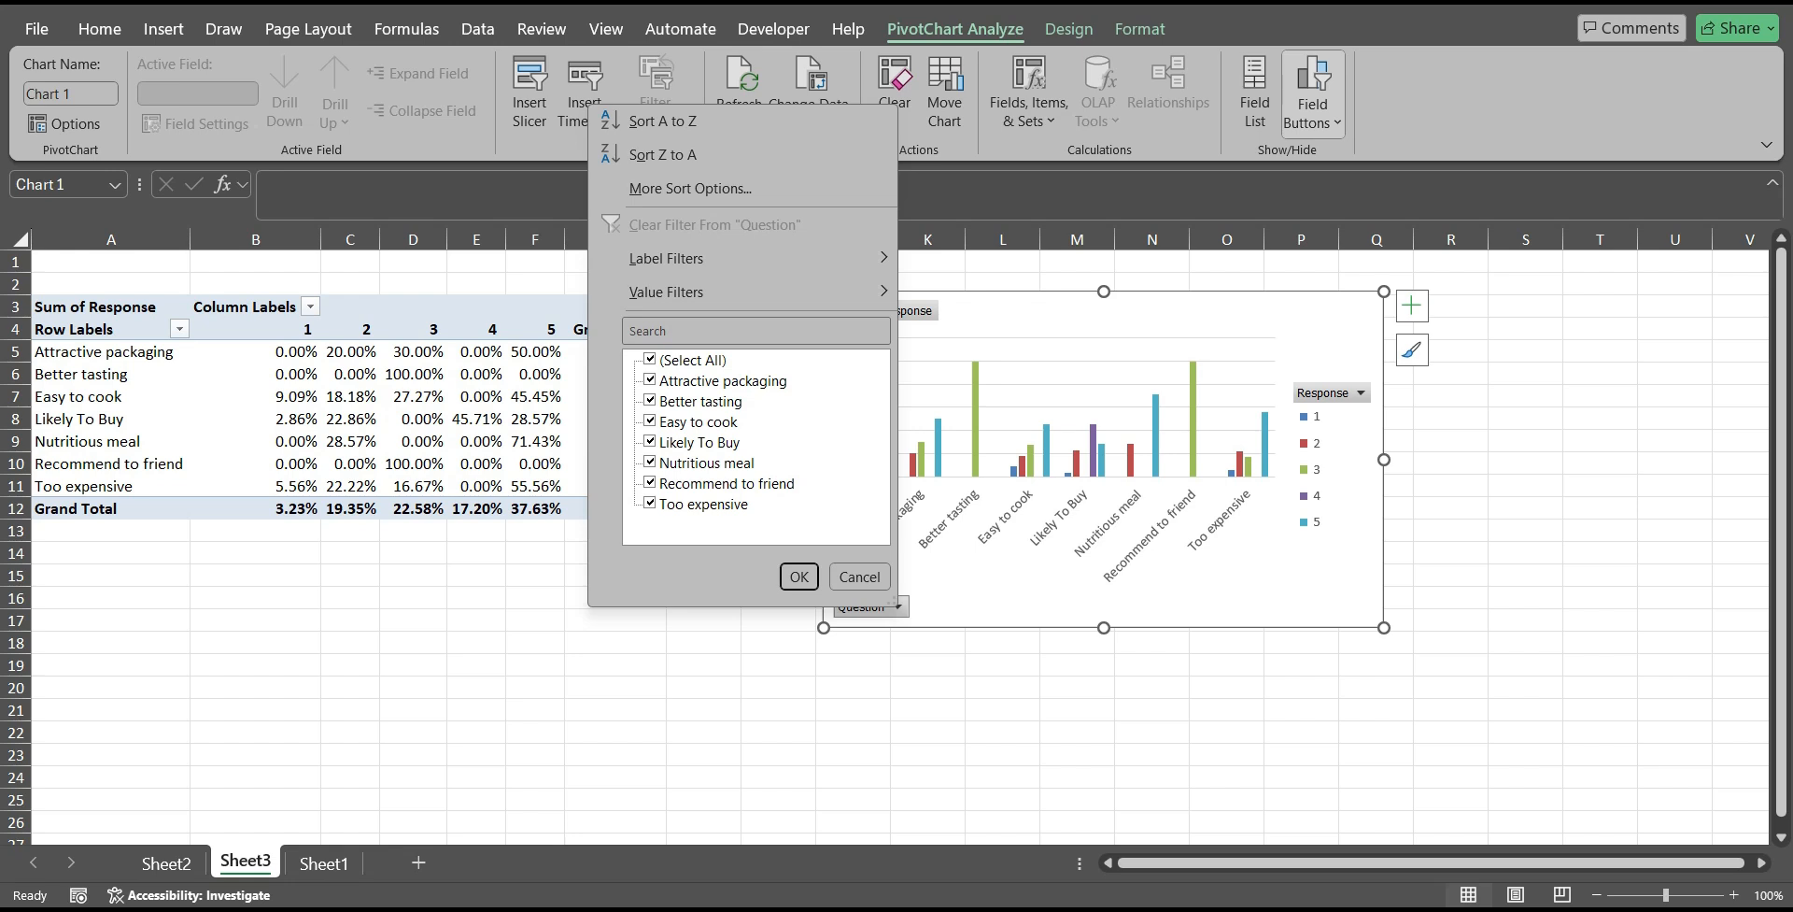
left_click(650, 359)
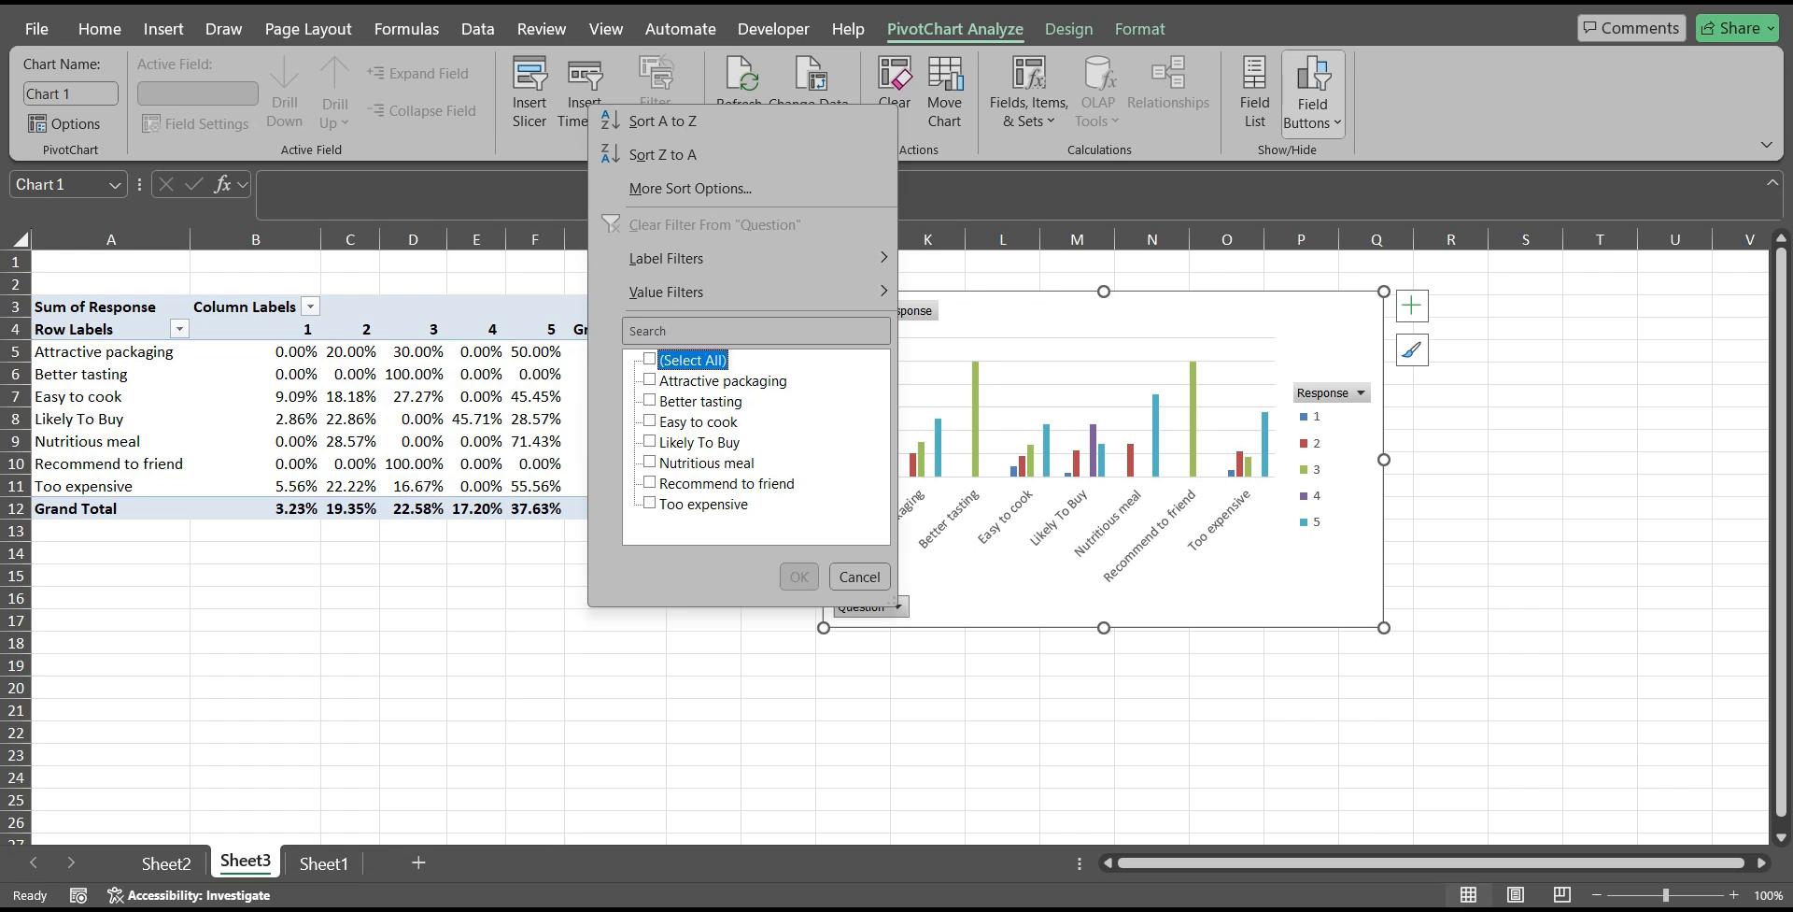
left_click(650, 441)
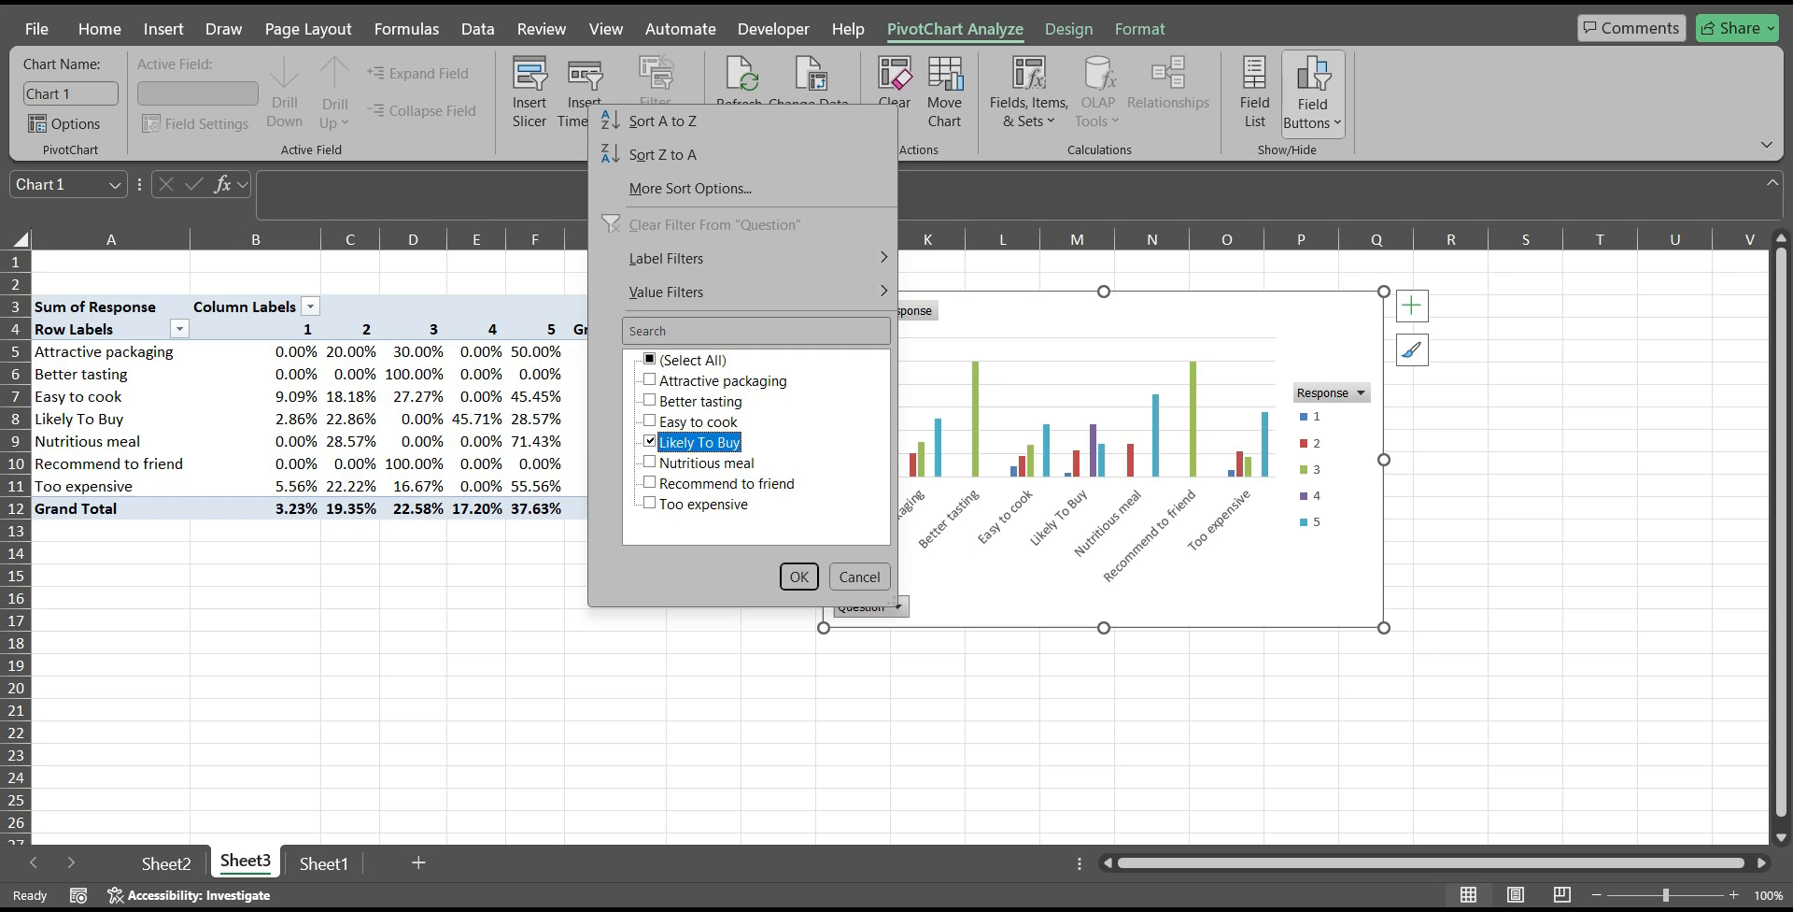
left_click(651, 483)
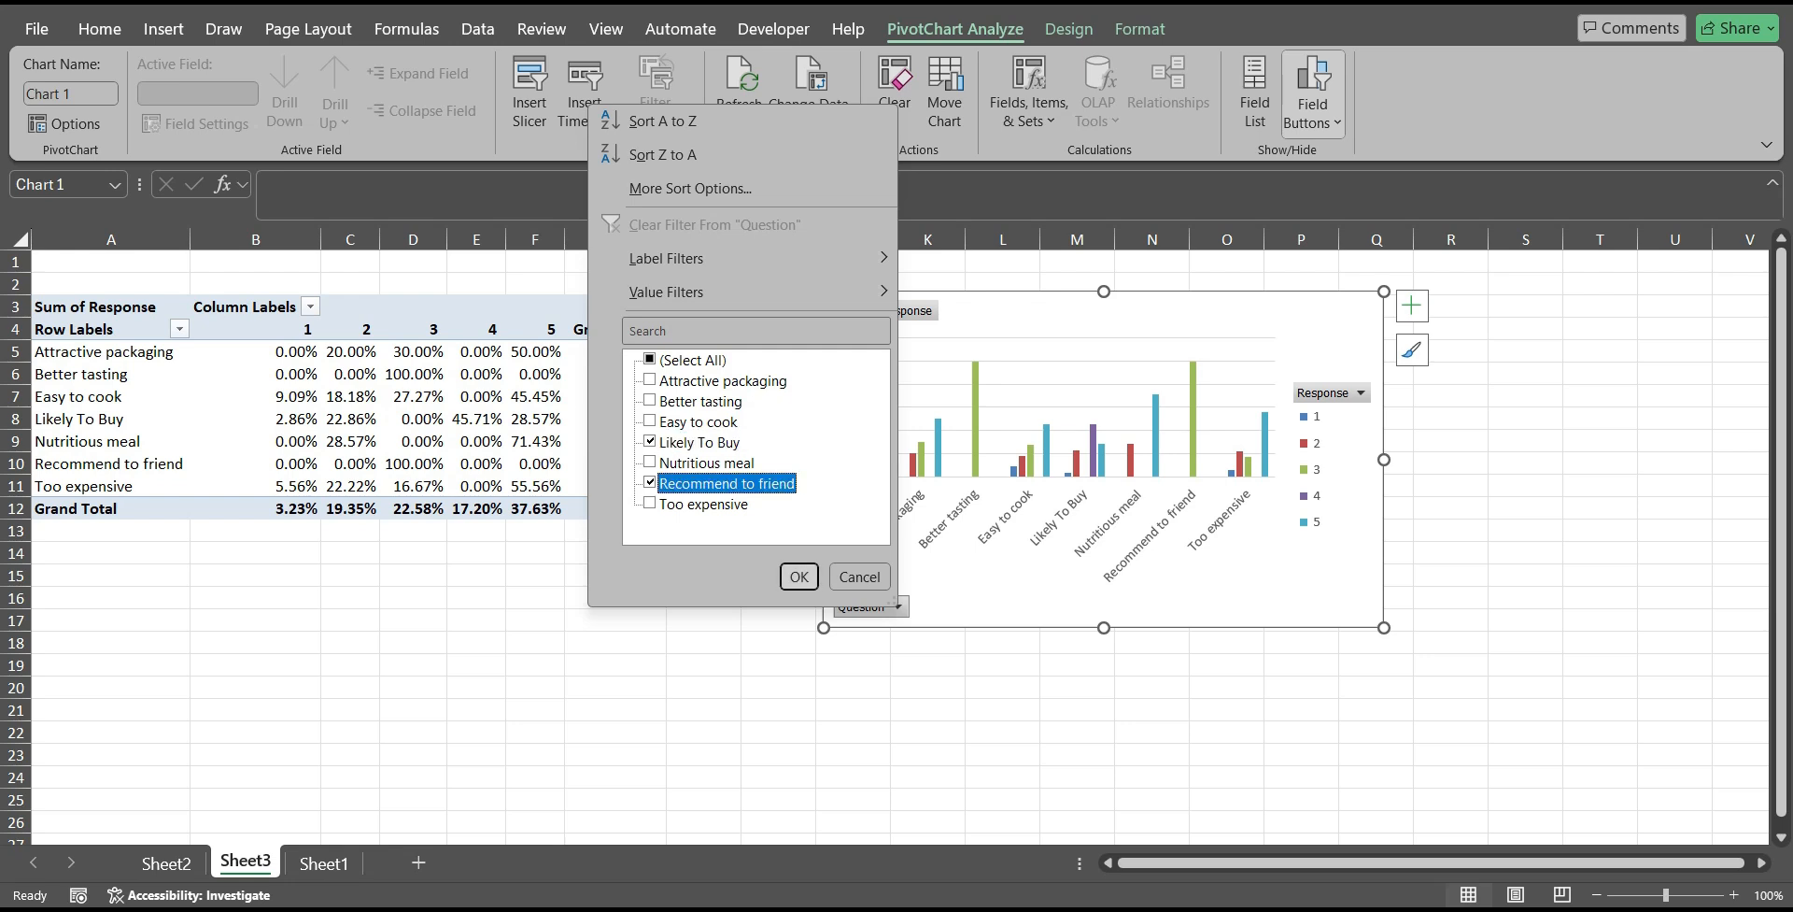
key("Return")
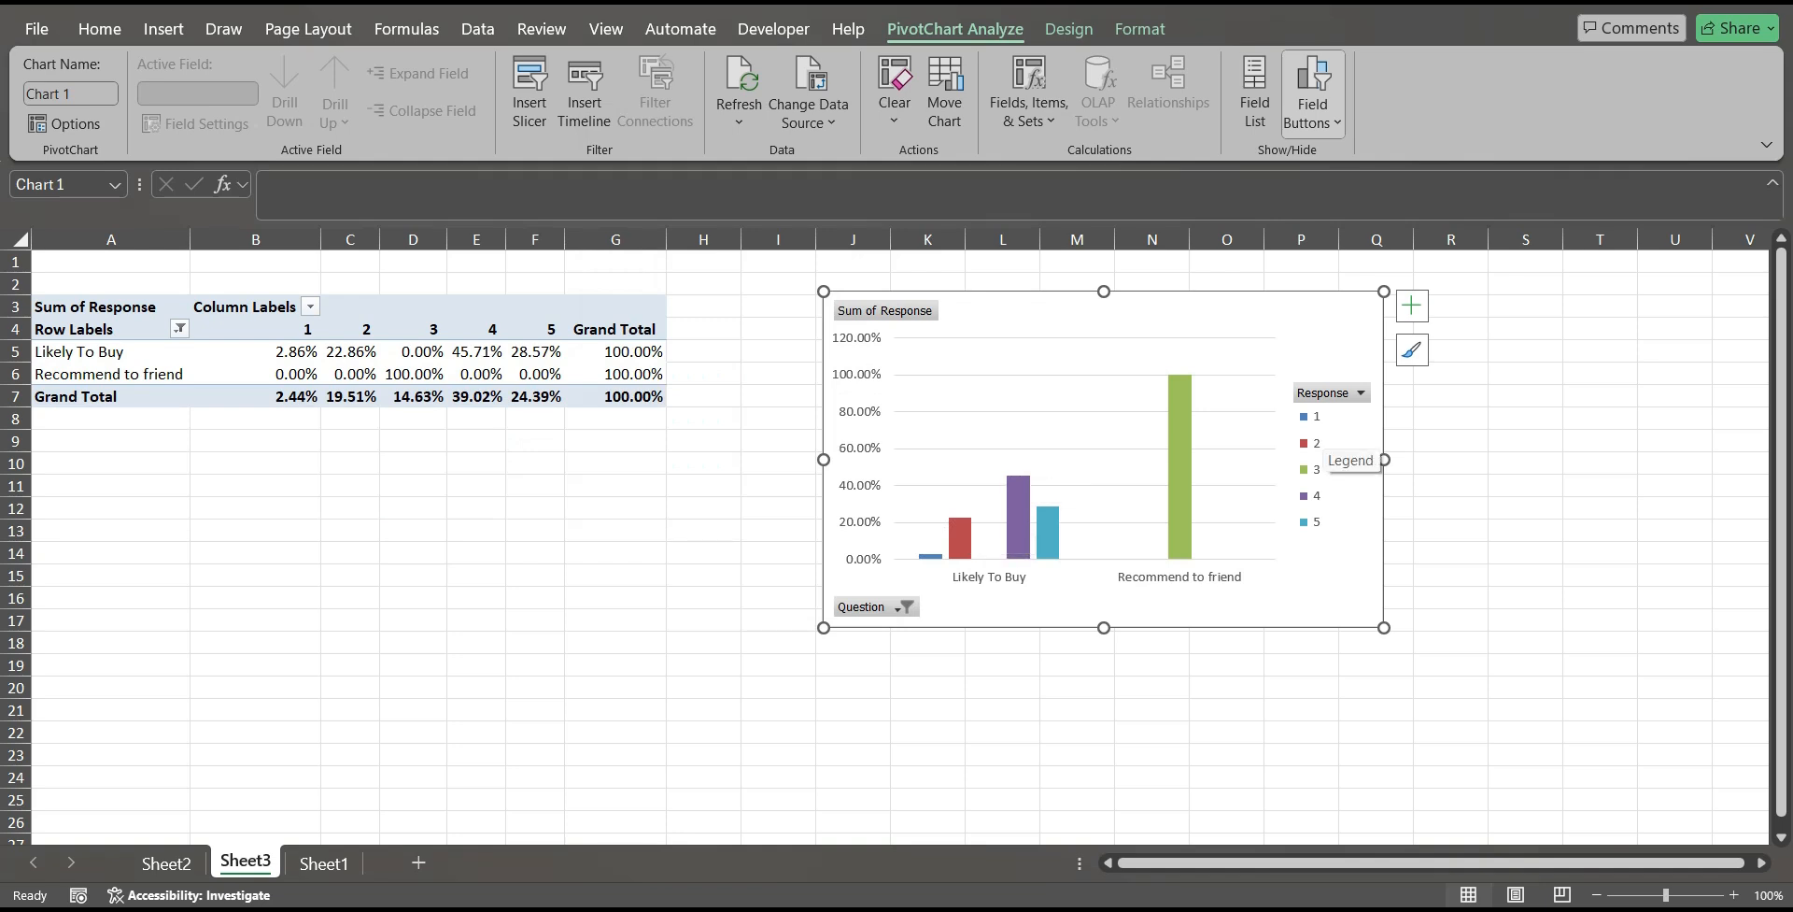
Filter the PivotChart's Question field to only Easy to cook.
left_click(1361, 392)
left_click(1360, 392)
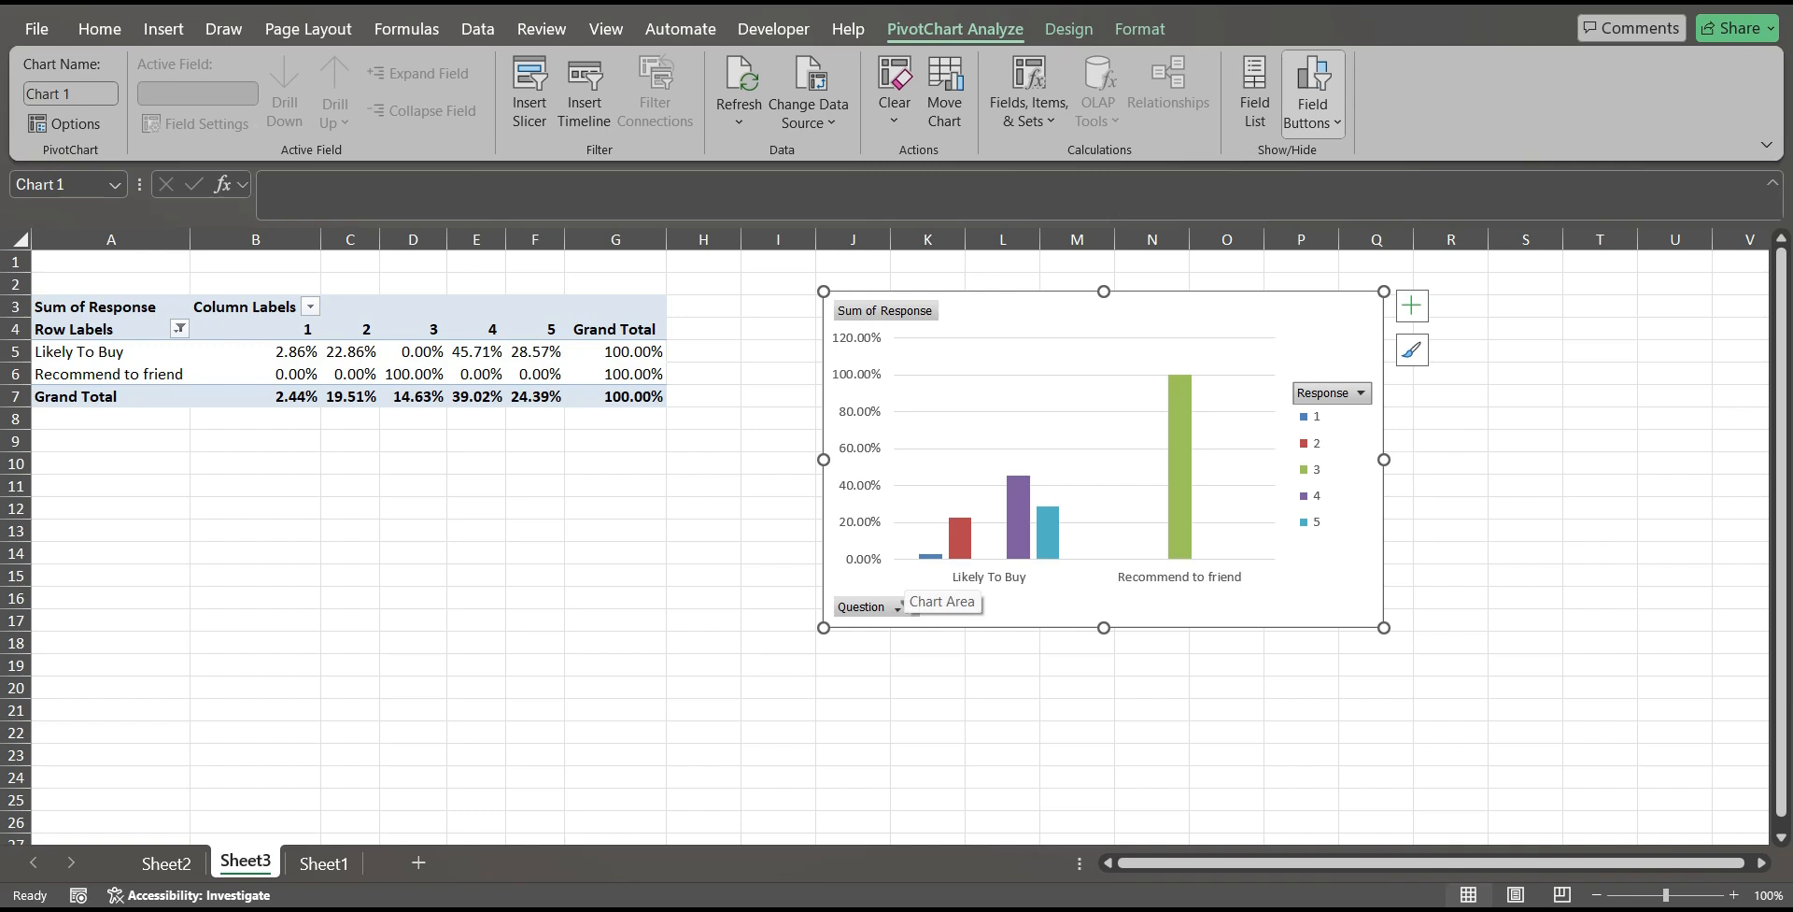
left_click(898, 606)
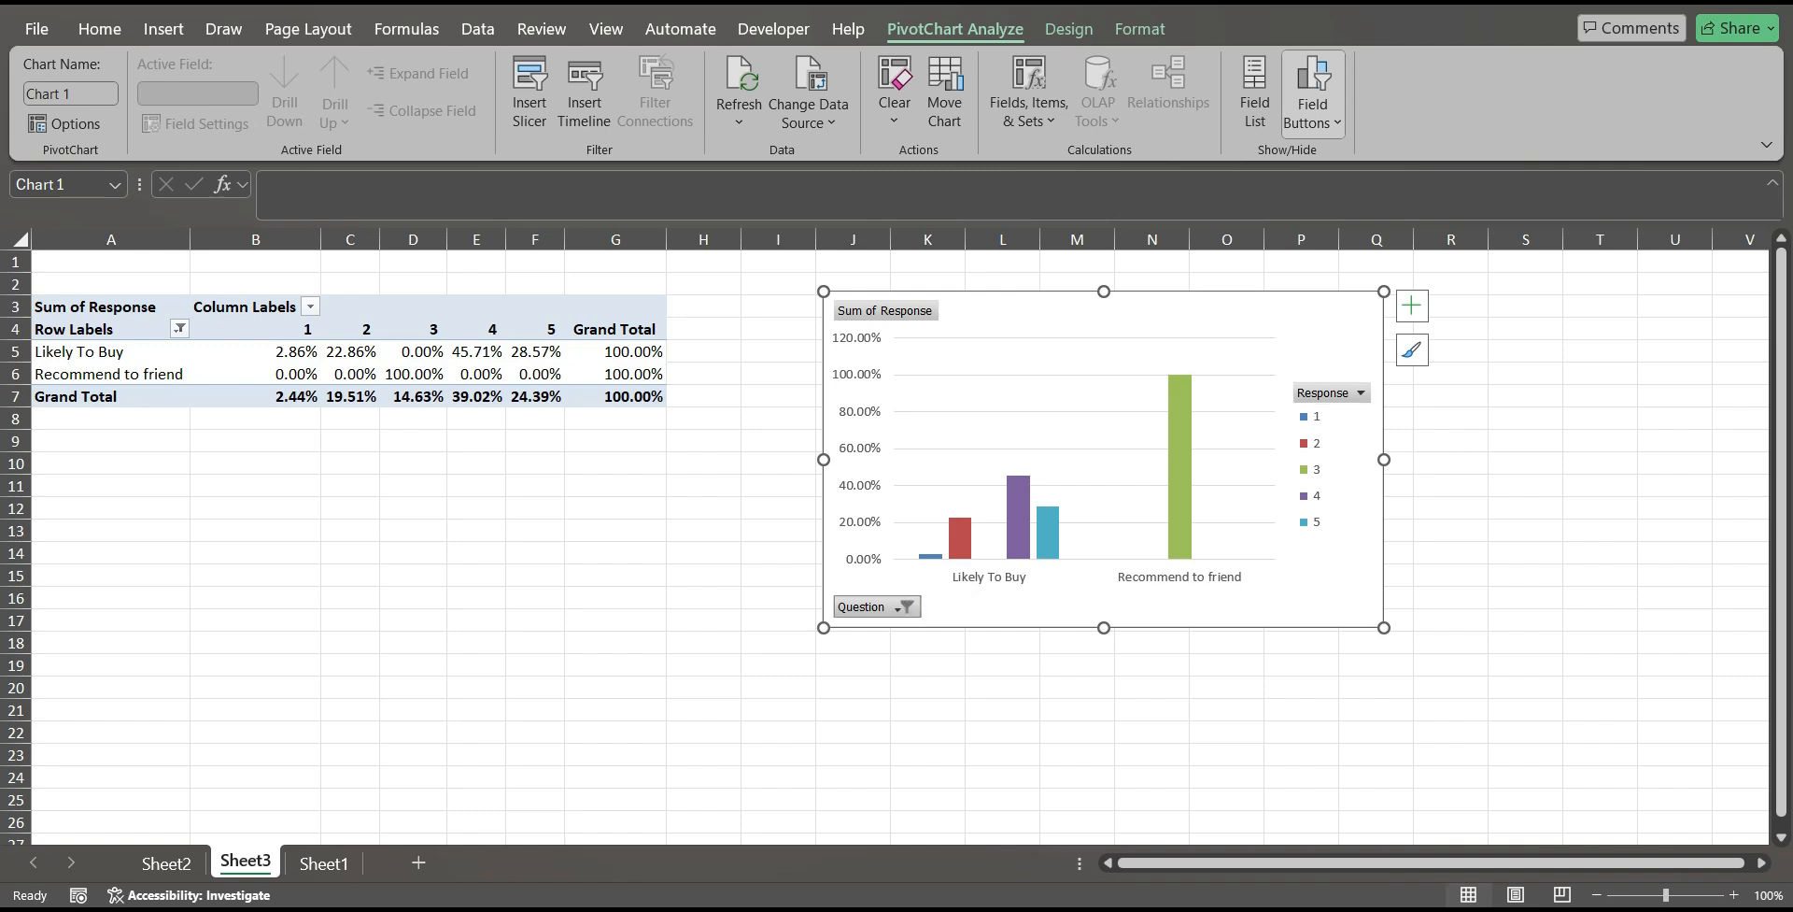
left_click(639, 360)
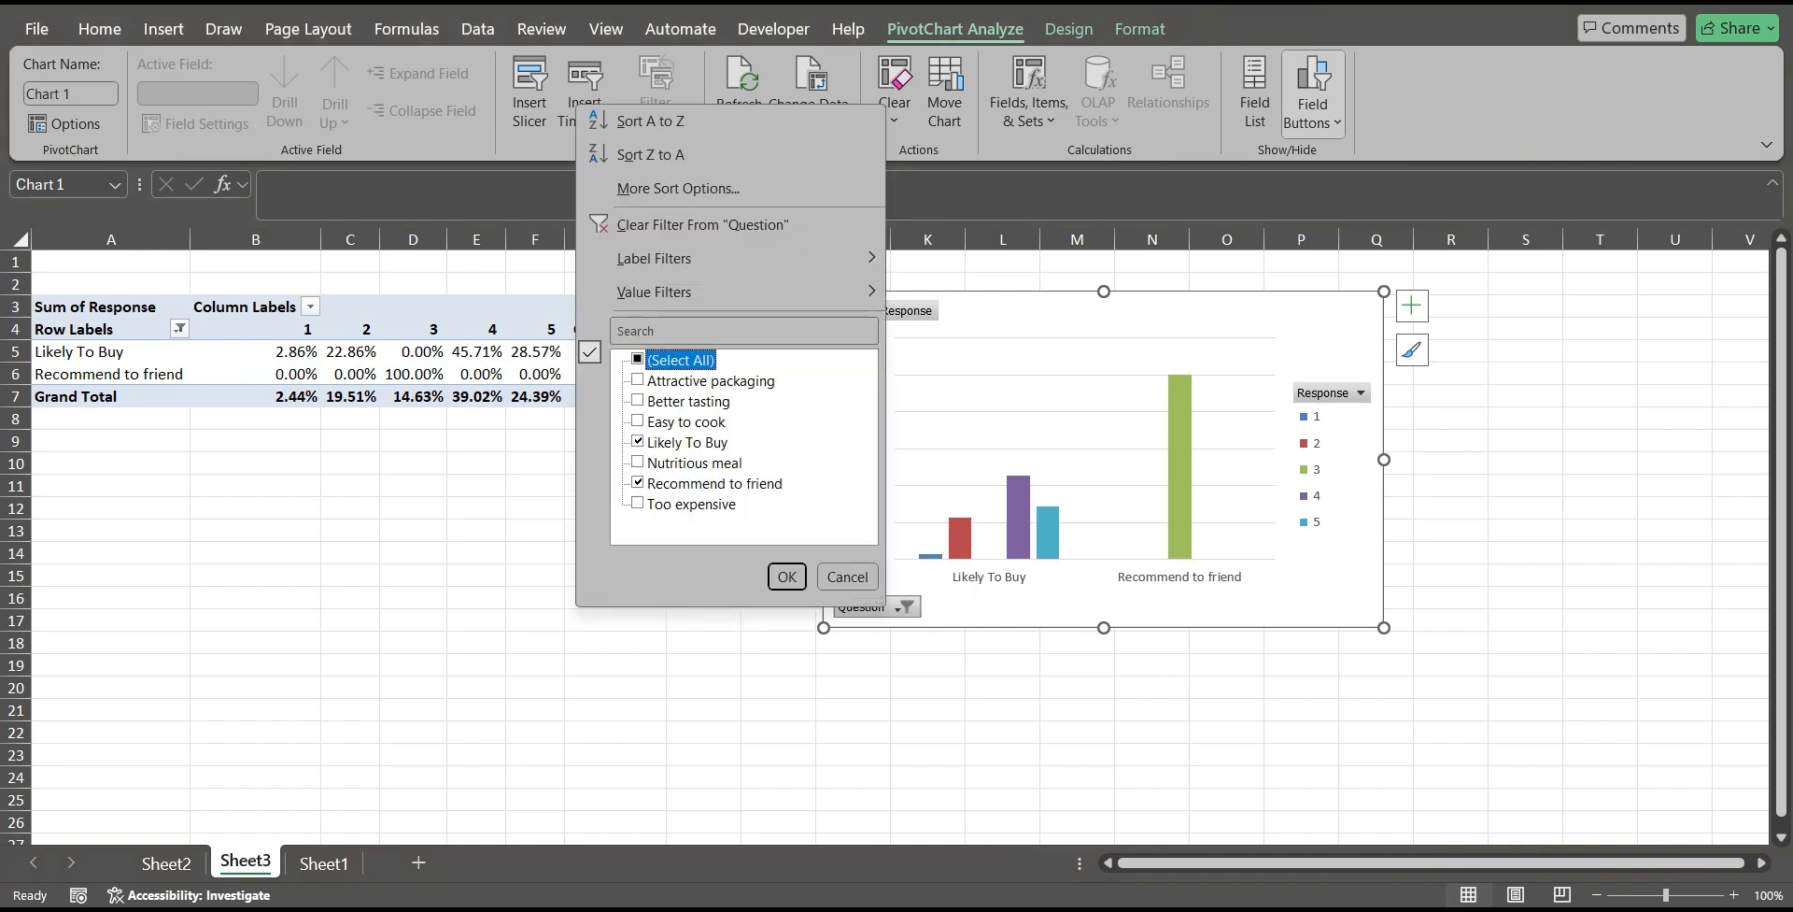
left_click(639, 359)
left_click(639, 359)
left_click(638, 421)
left_click(787, 577)
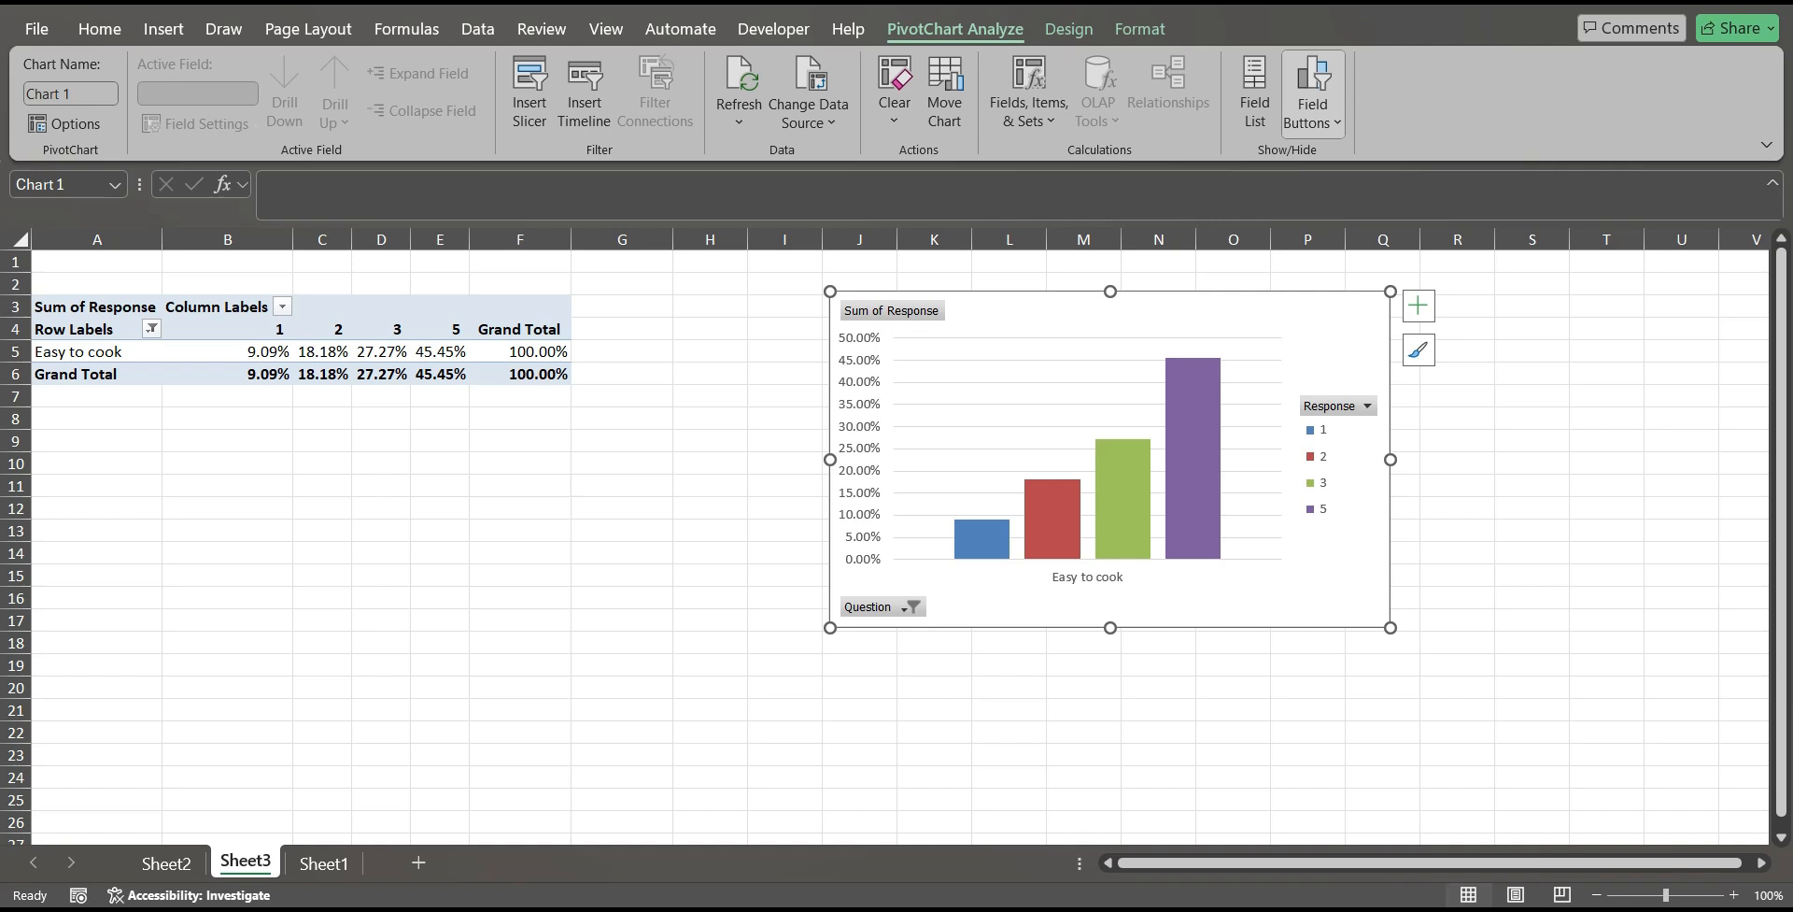
Restore all questions in the PivotChart's Question filter and deselect the chart.
left_click(254, 350)
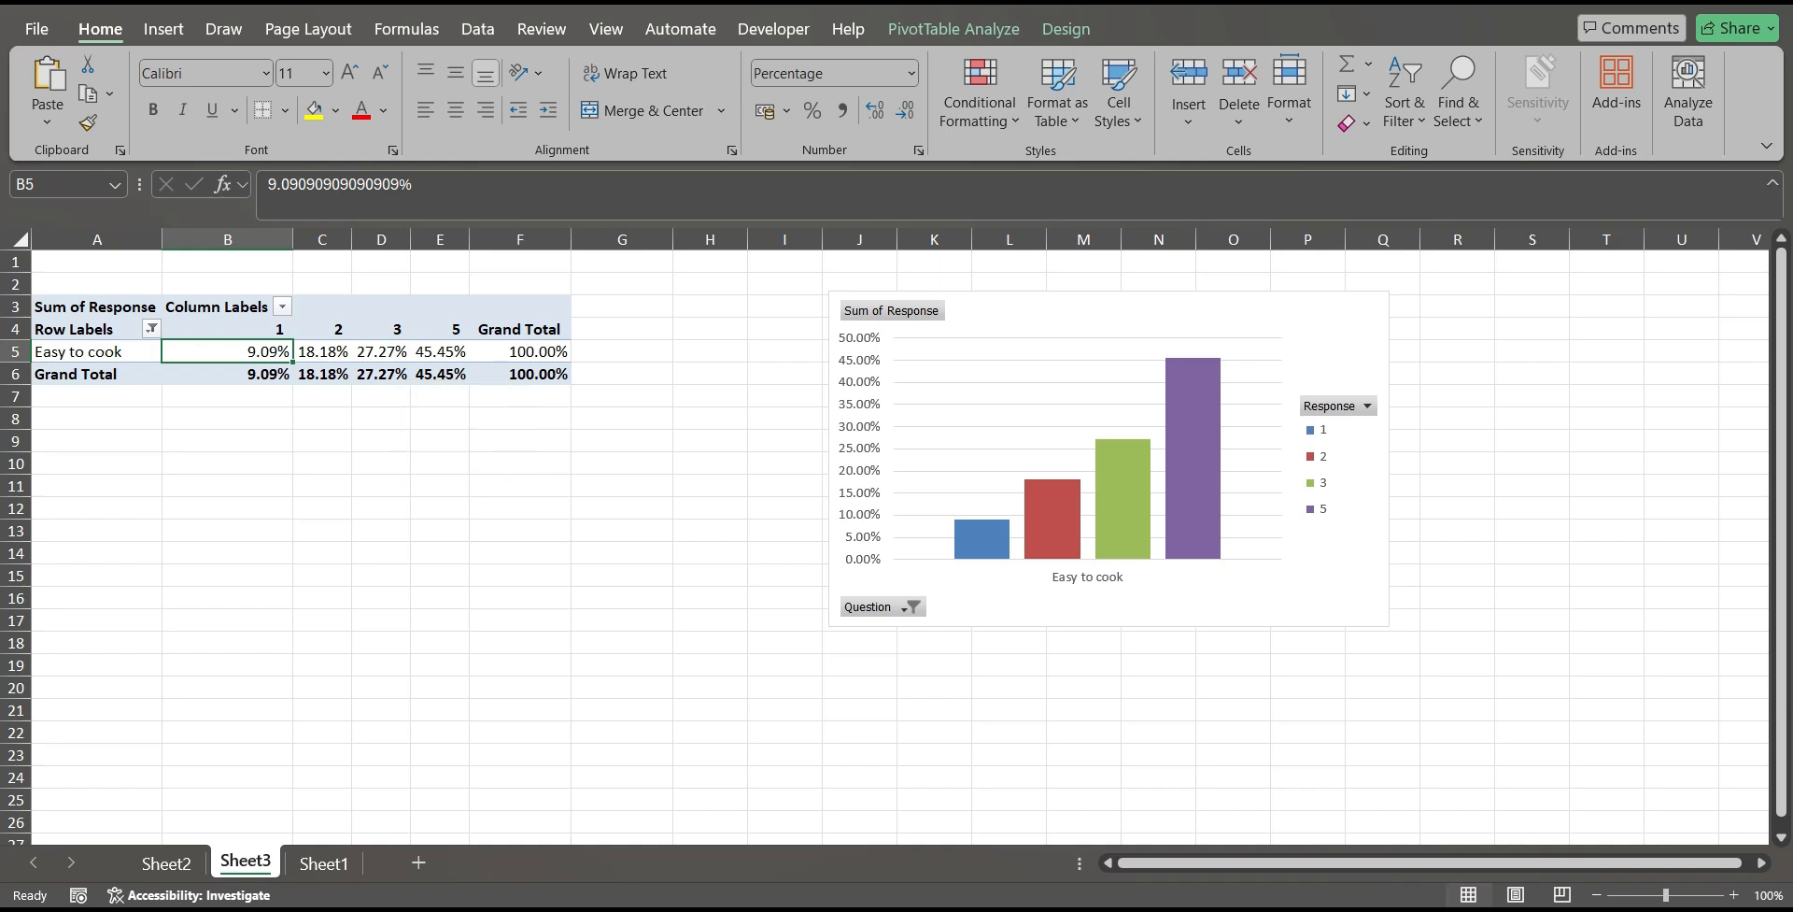
left_click(1088, 576)
left_click(1018, 459)
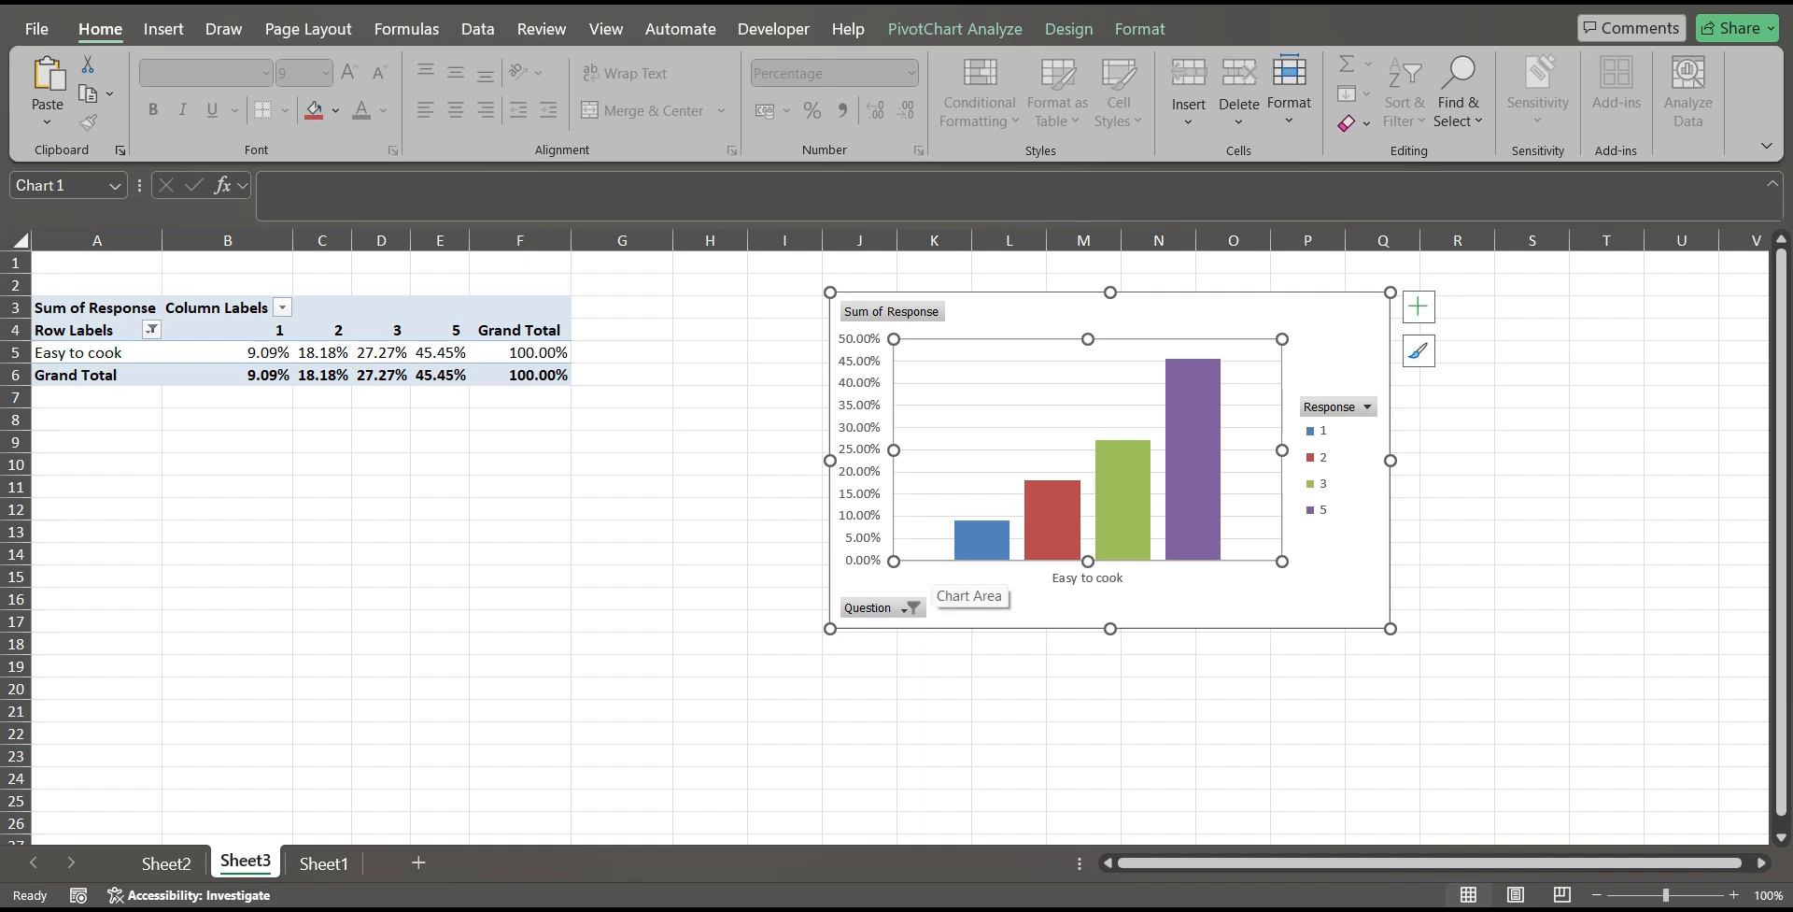
left_click(913, 607)
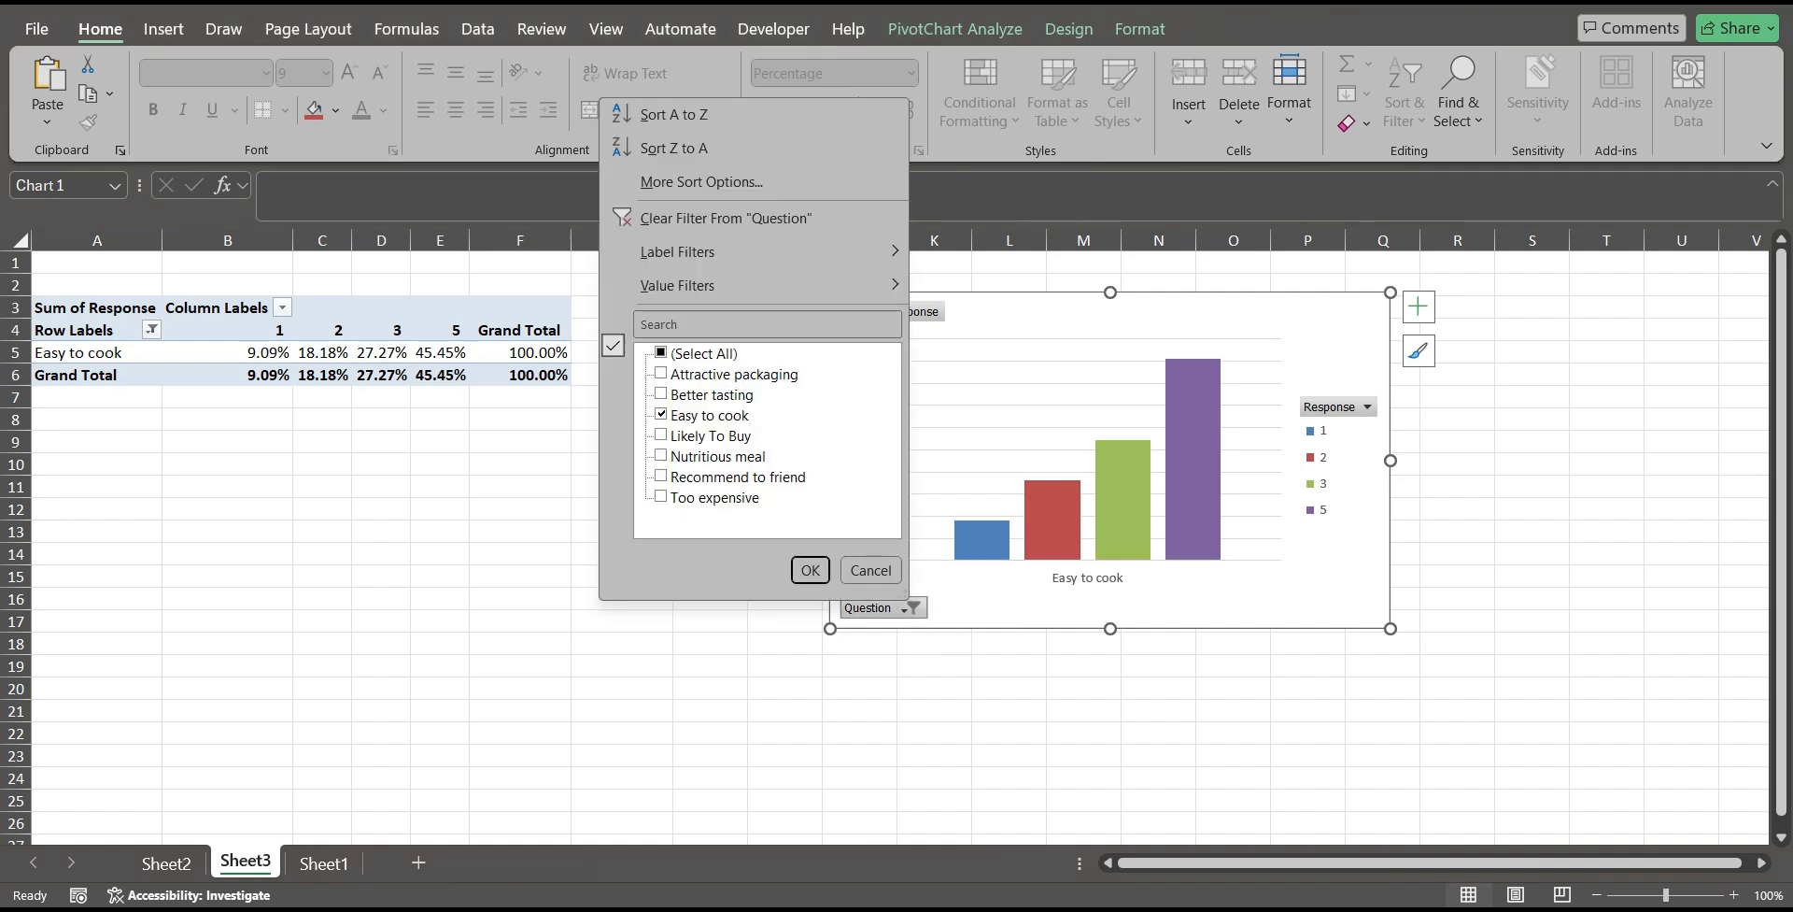
left_click(661, 415)
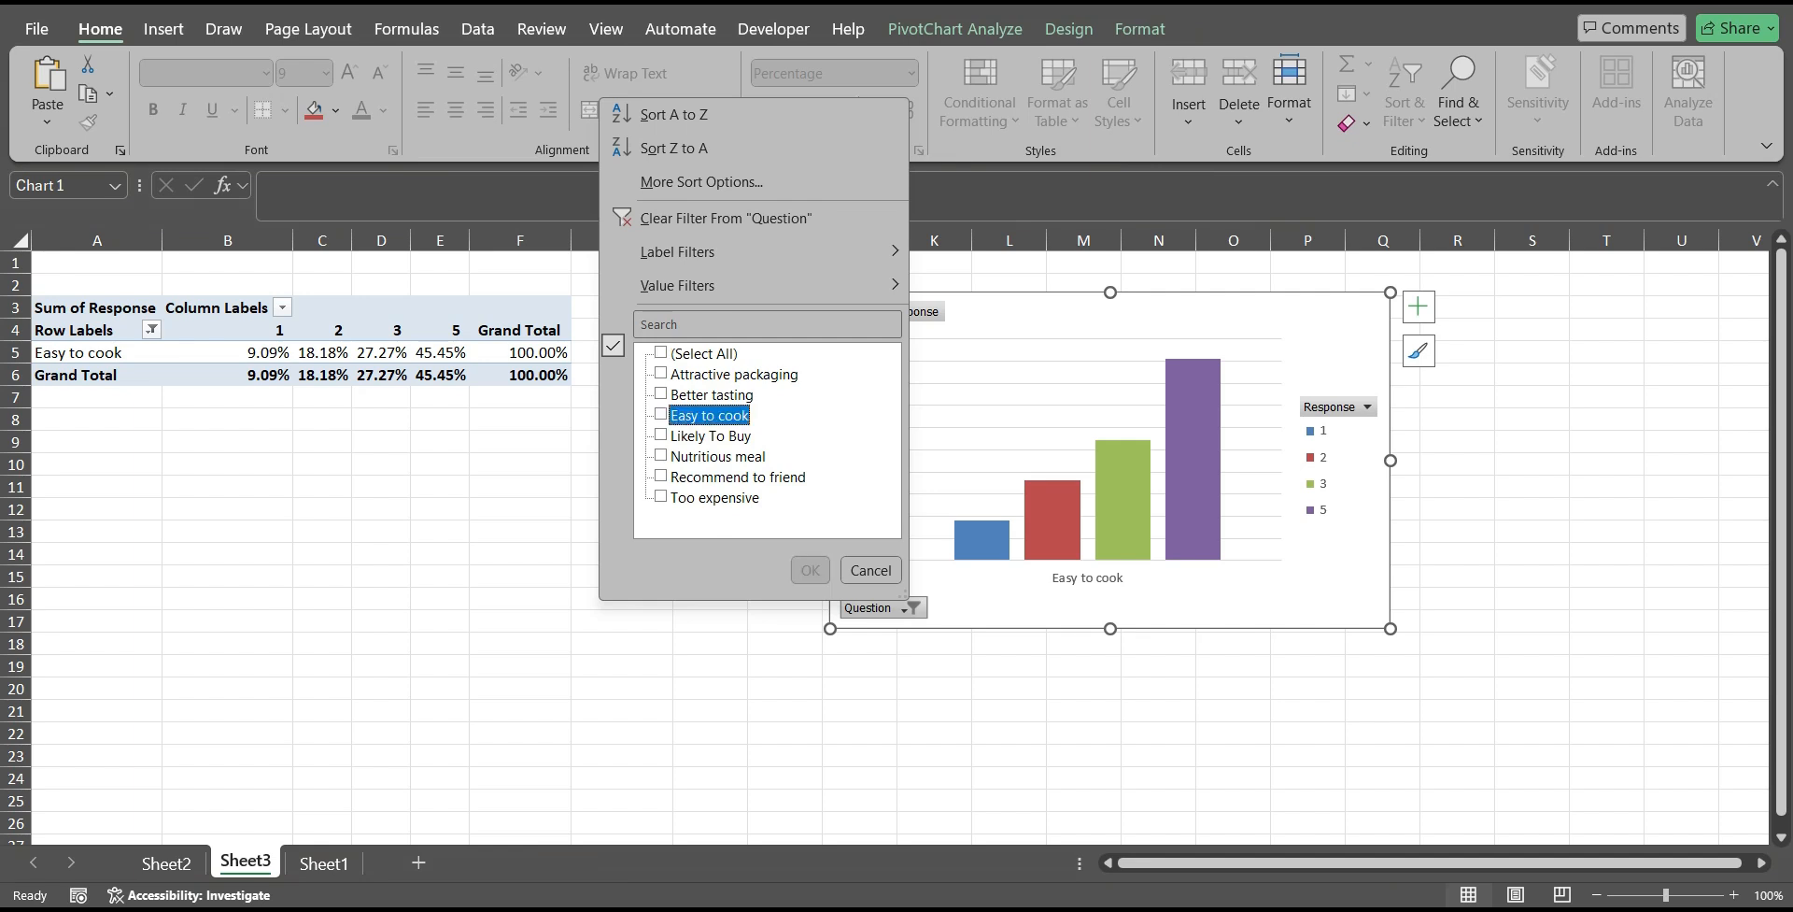
left_click(662, 353)
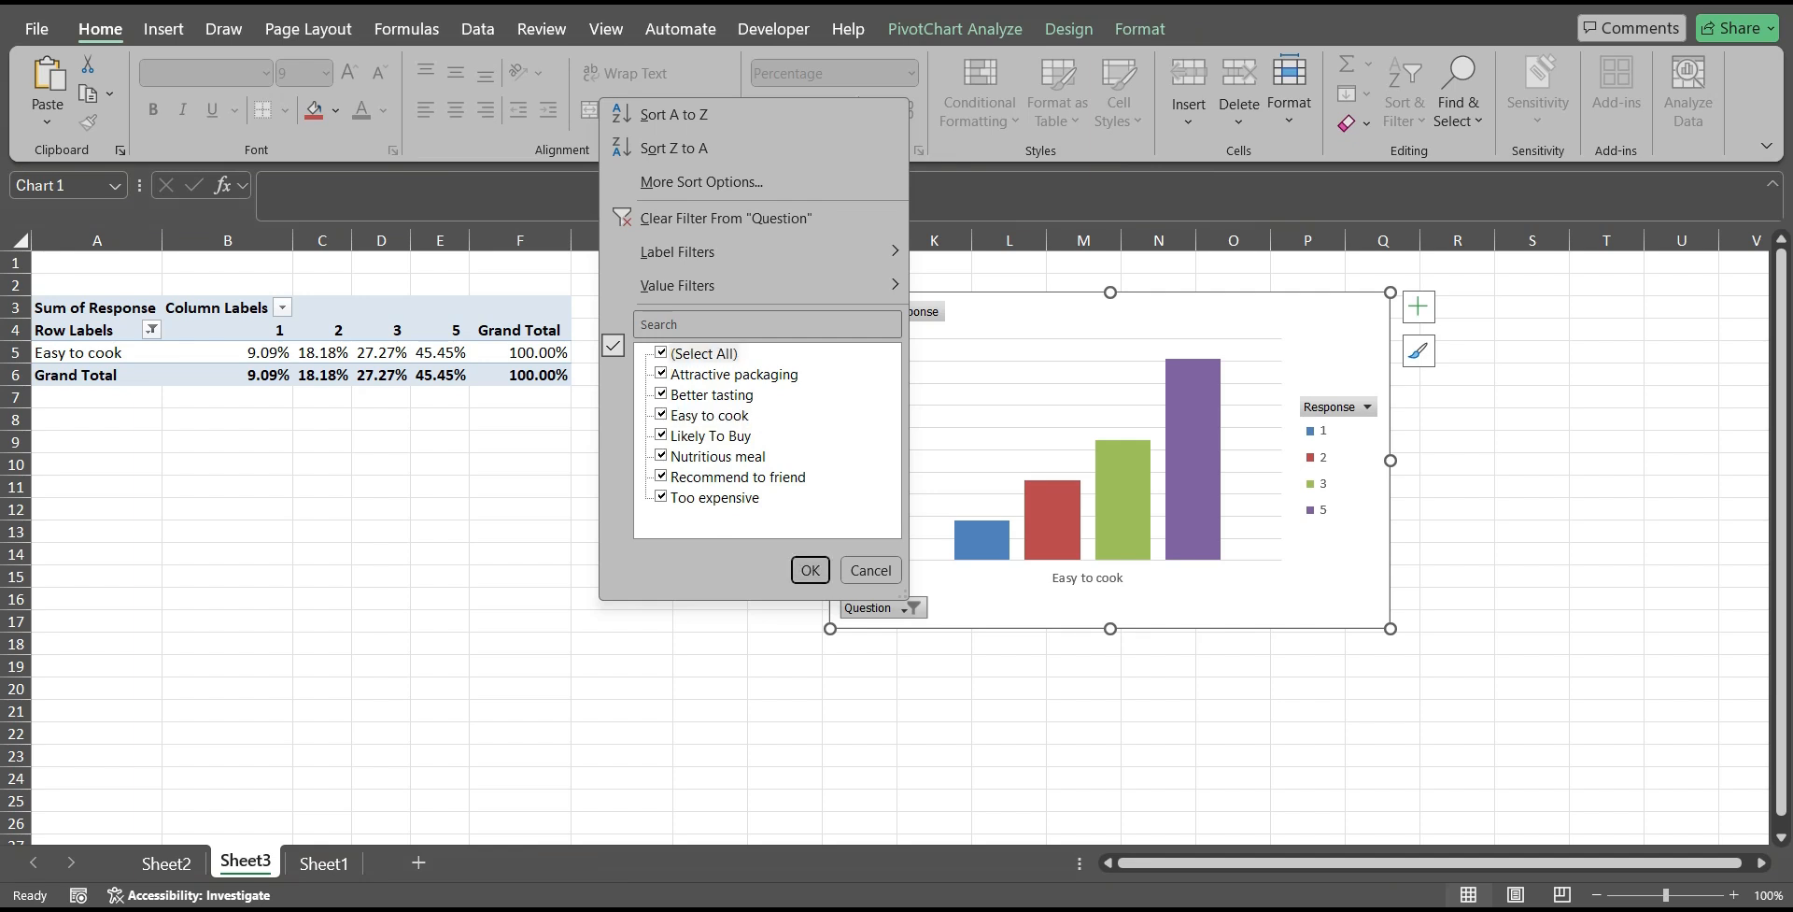
left_click(810, 570)
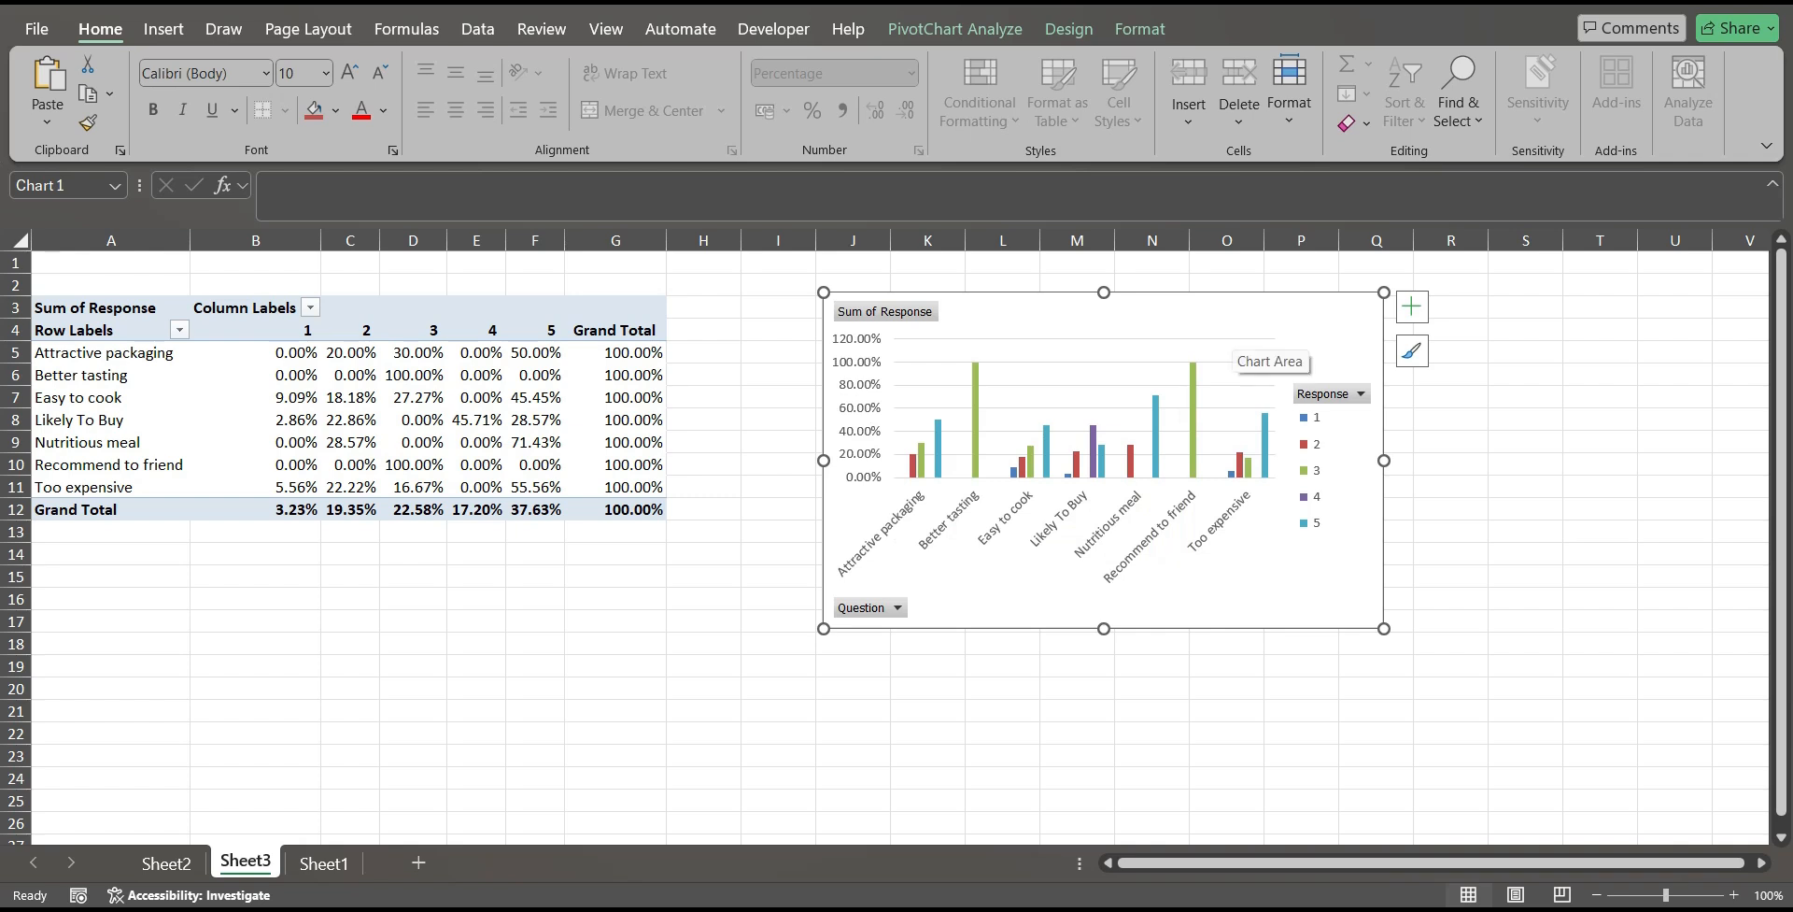
left_click(1525, 509)
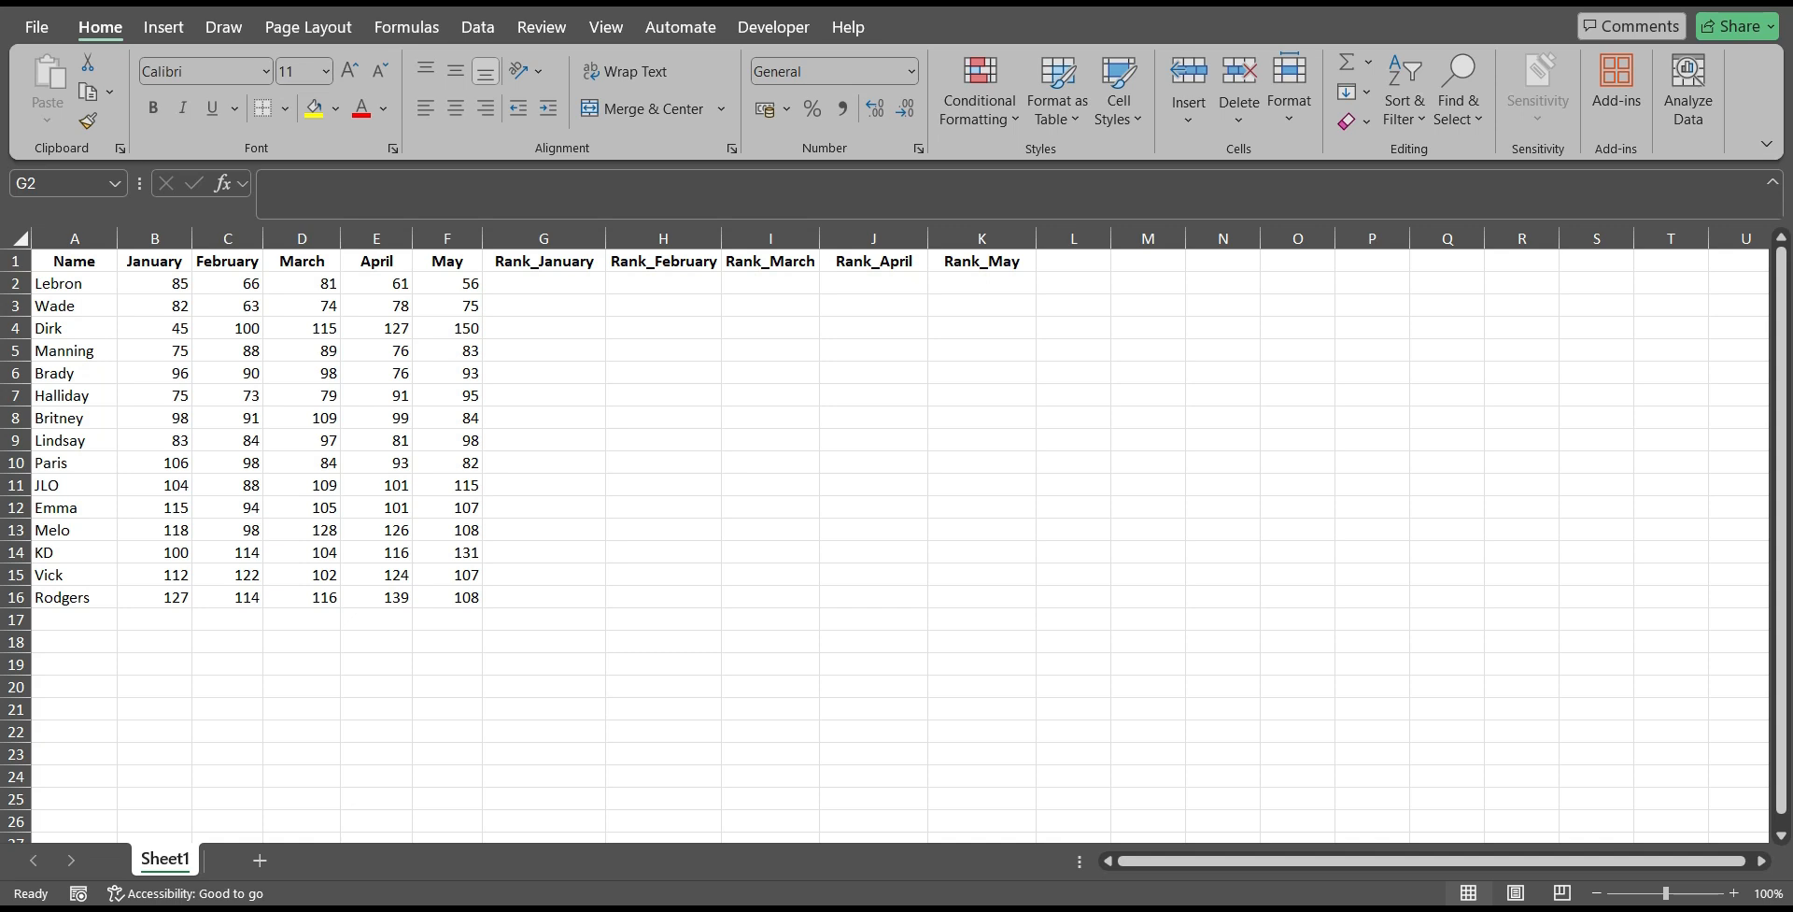
Start a formula with the RANK function in cell G2 under Rank_January in the monthly figures workbook.
left_click(74, 306)
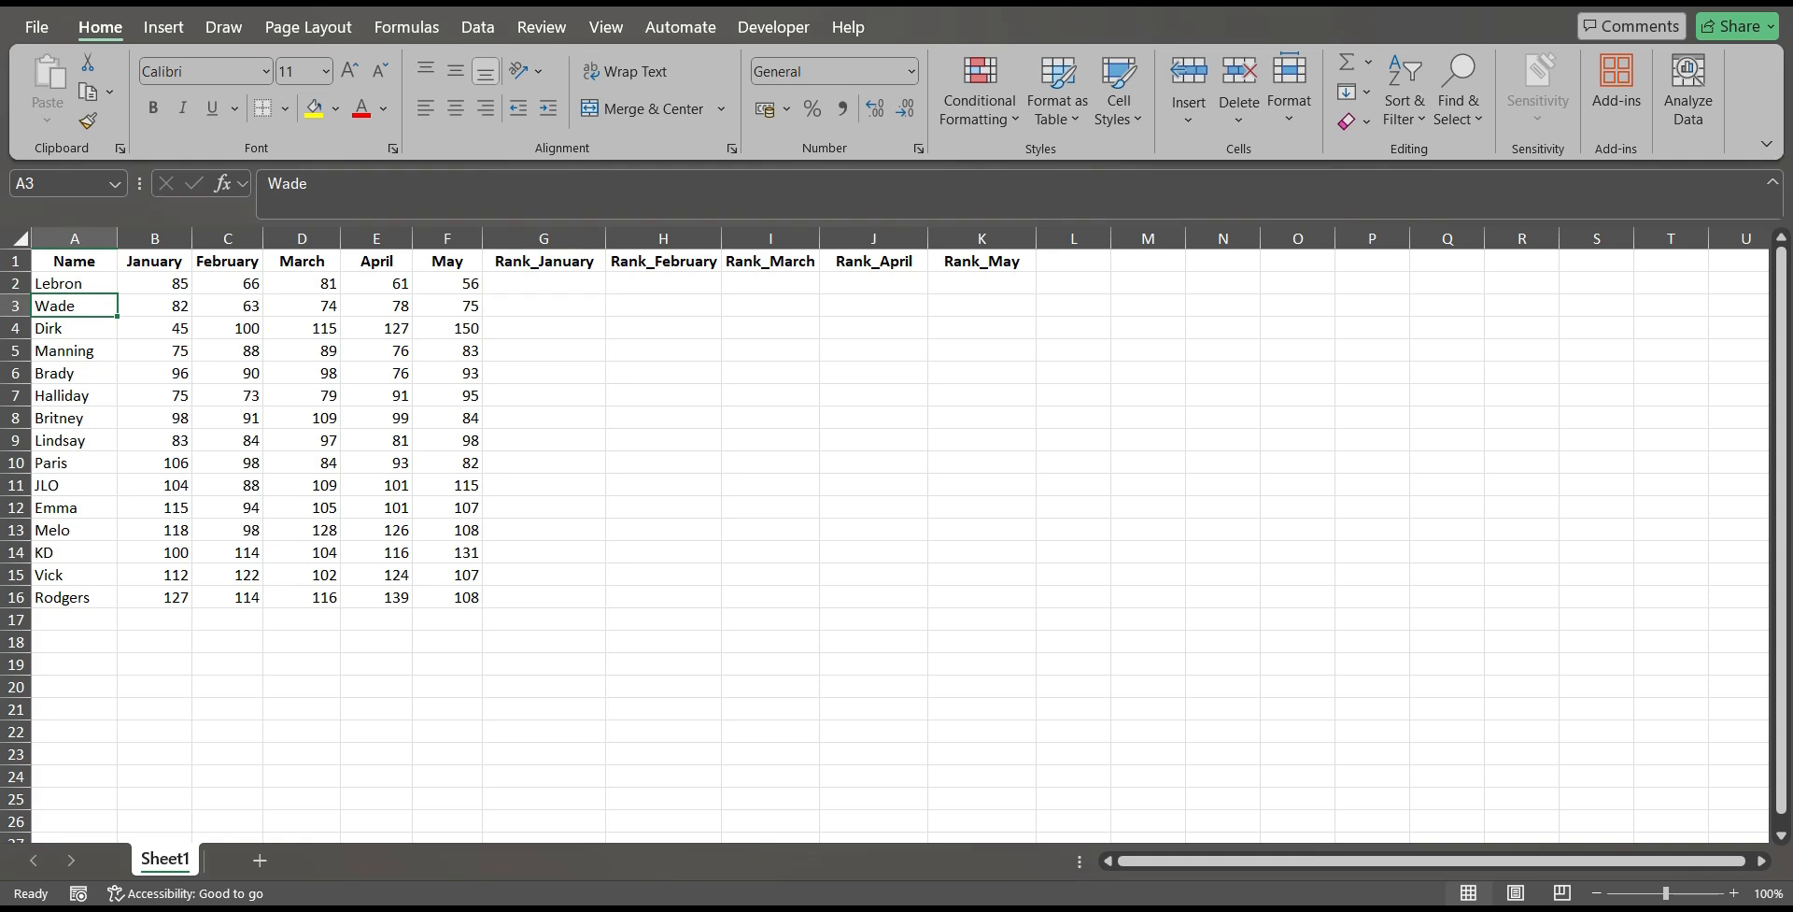
left_click(155, 283)
left_click(155, 239)
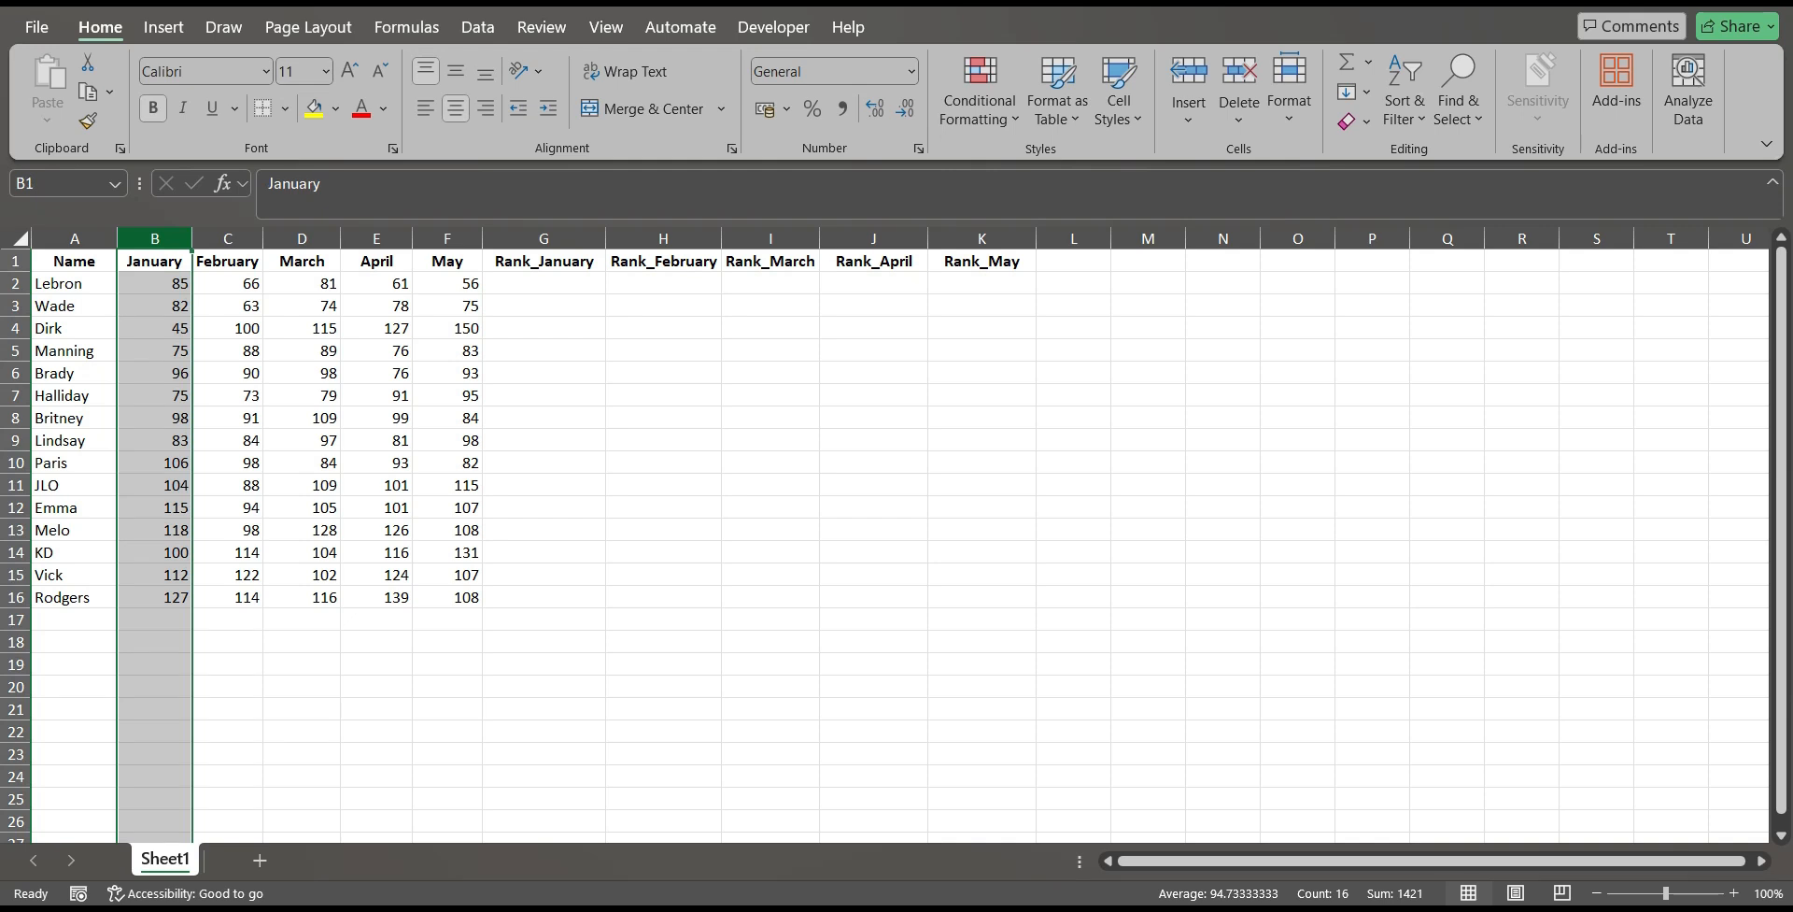
left_click(663, 440)
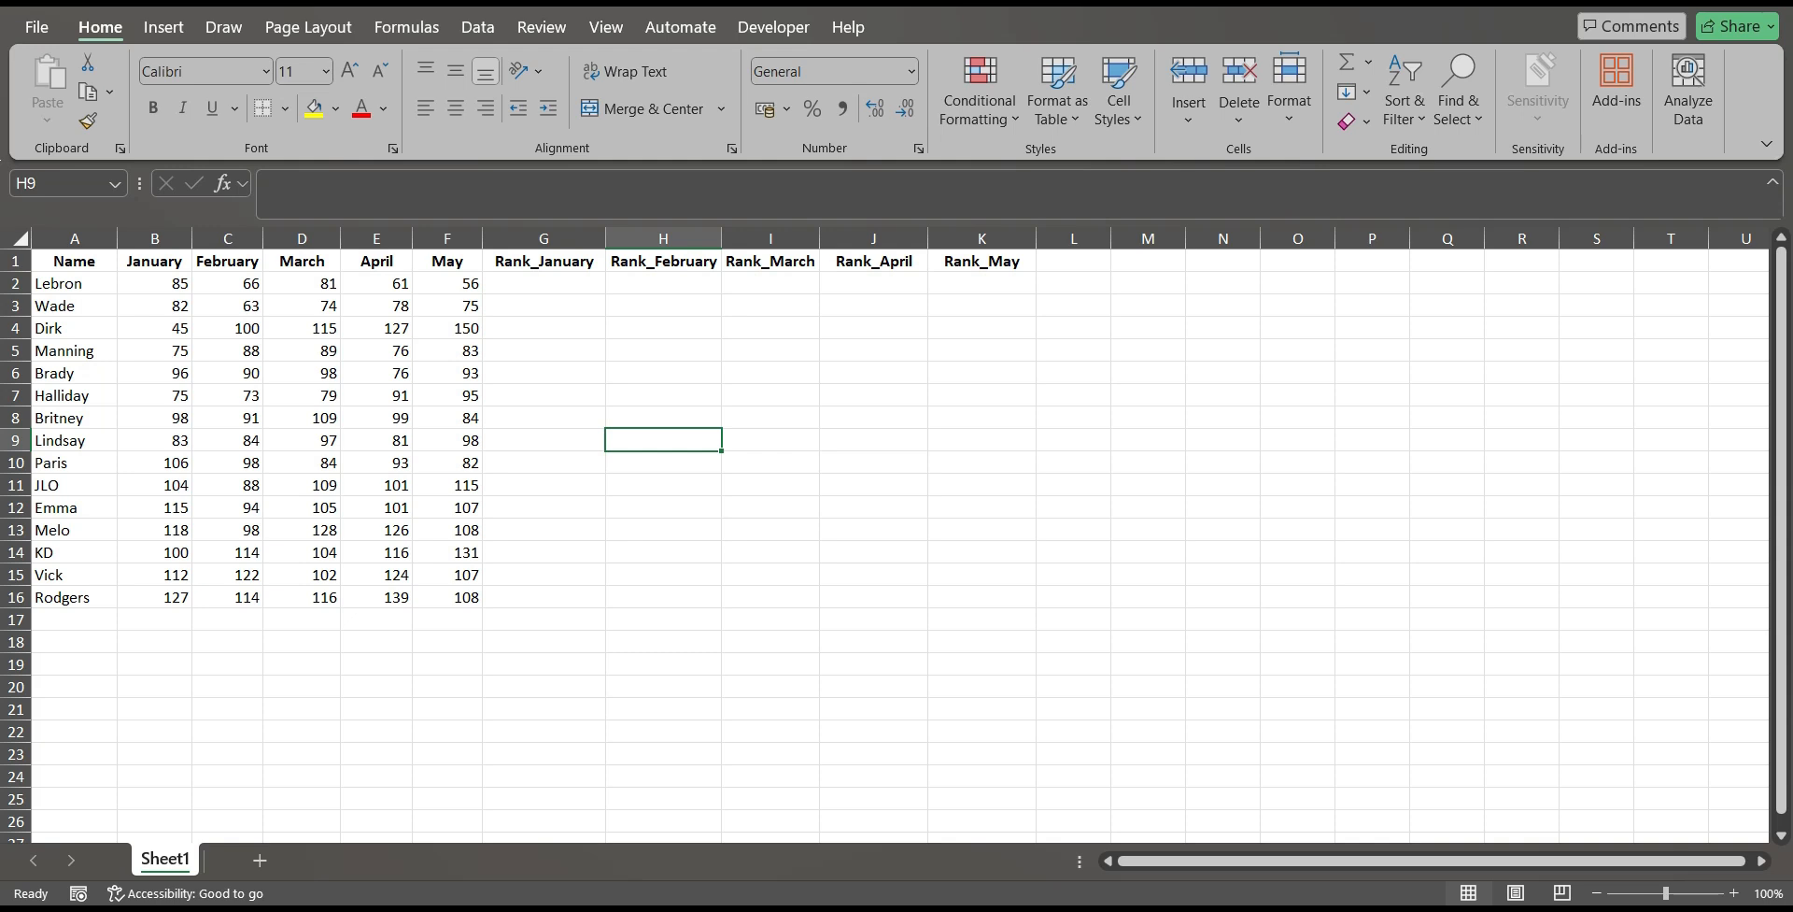
left_click(544, 283)
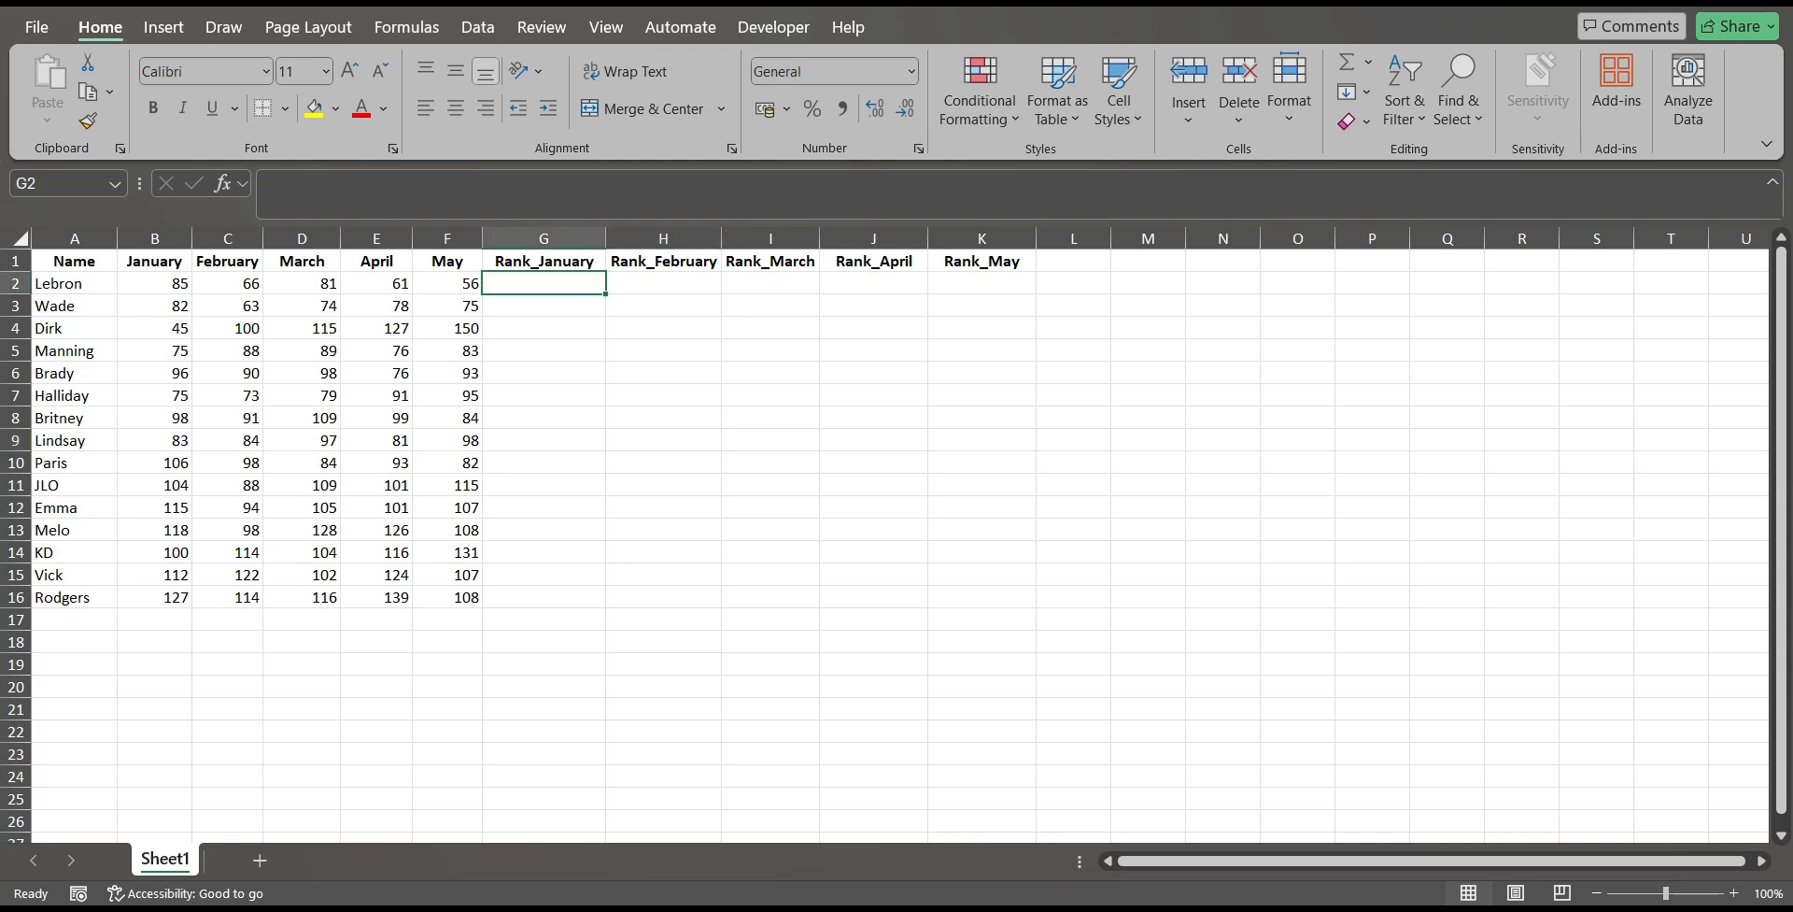
type("=")
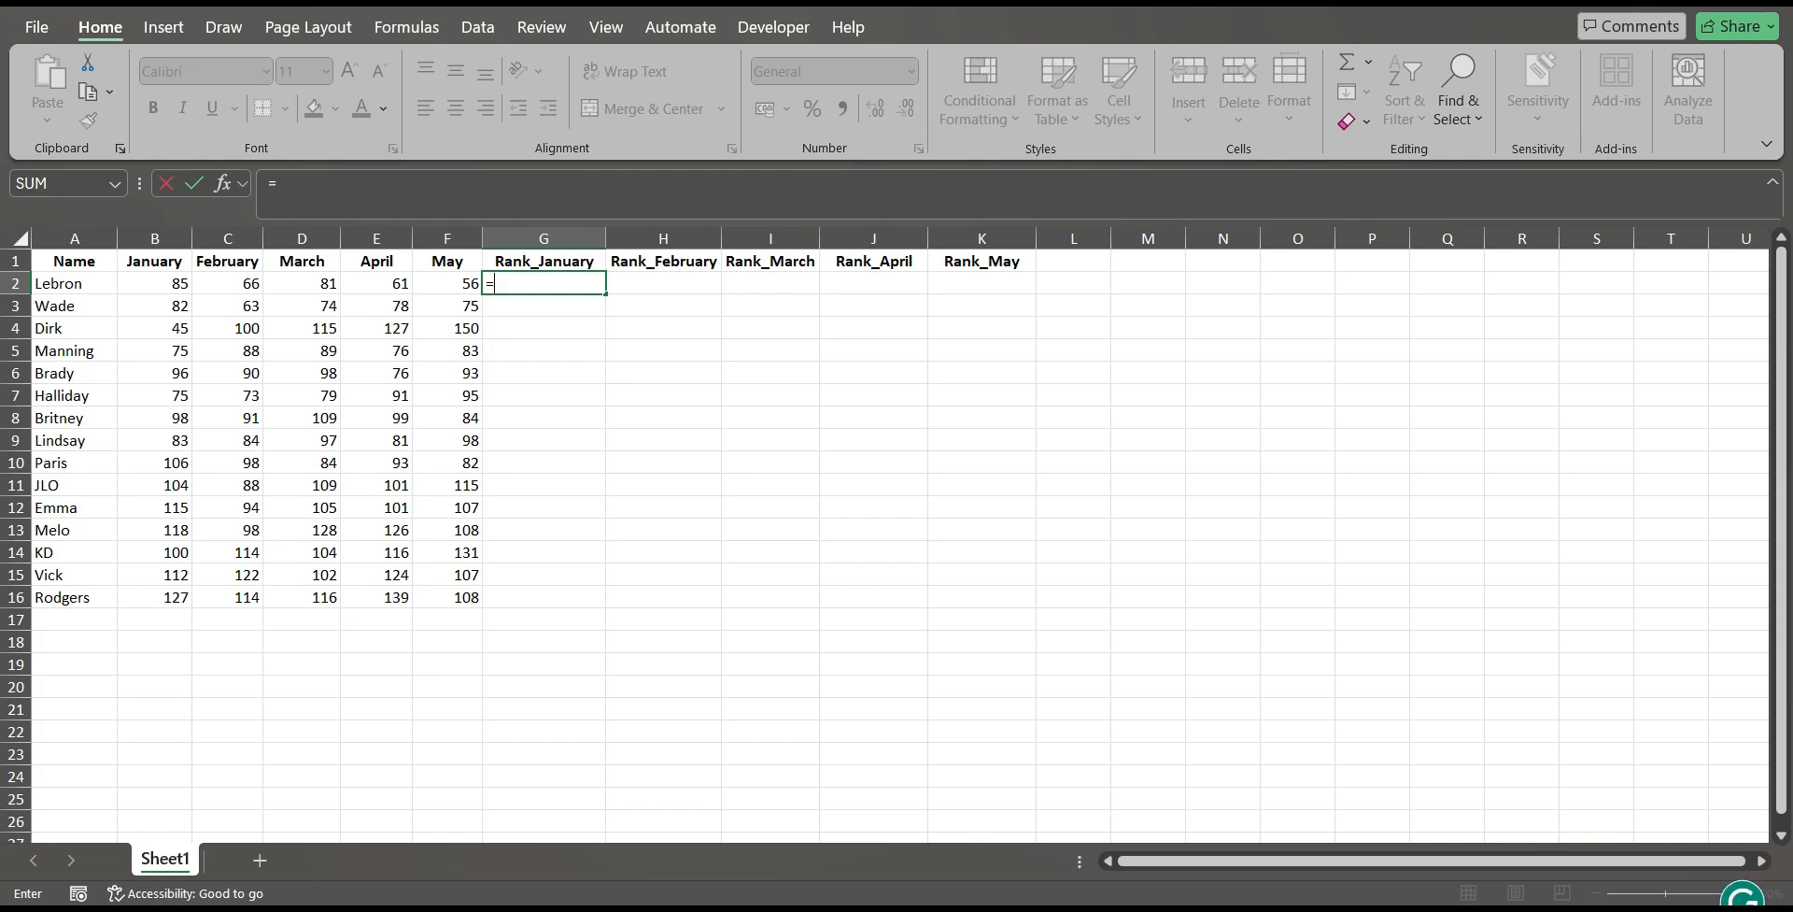
type("rank")
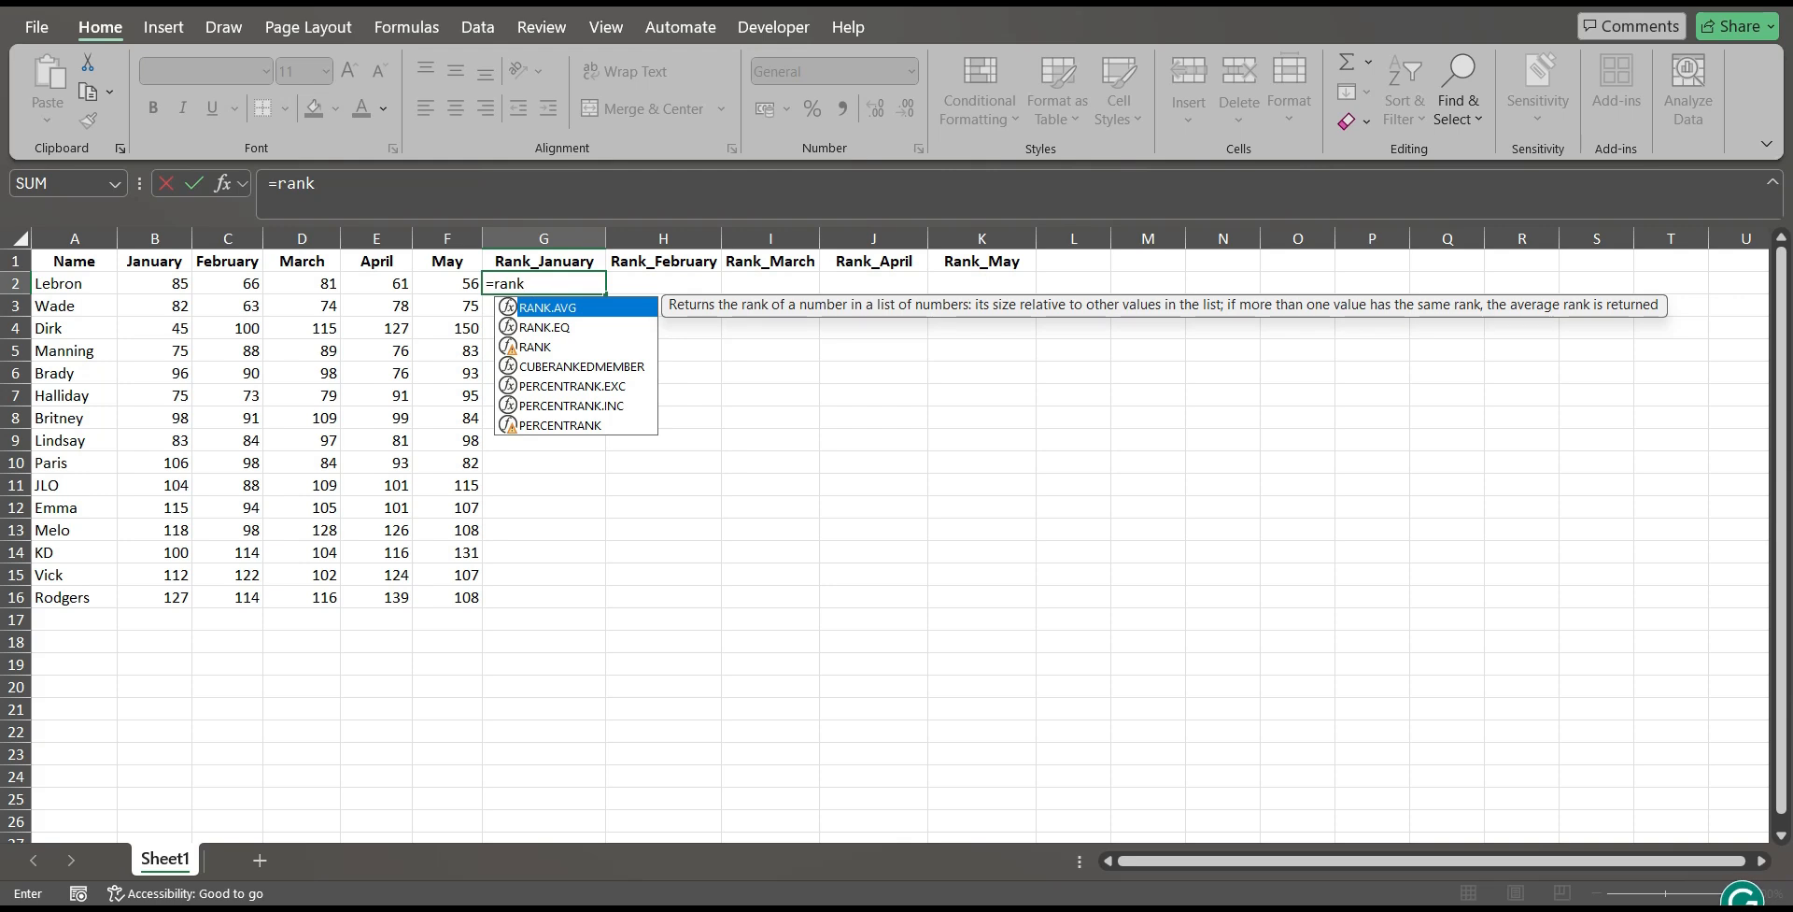
key("Down")
key("Down")
key("Tab")
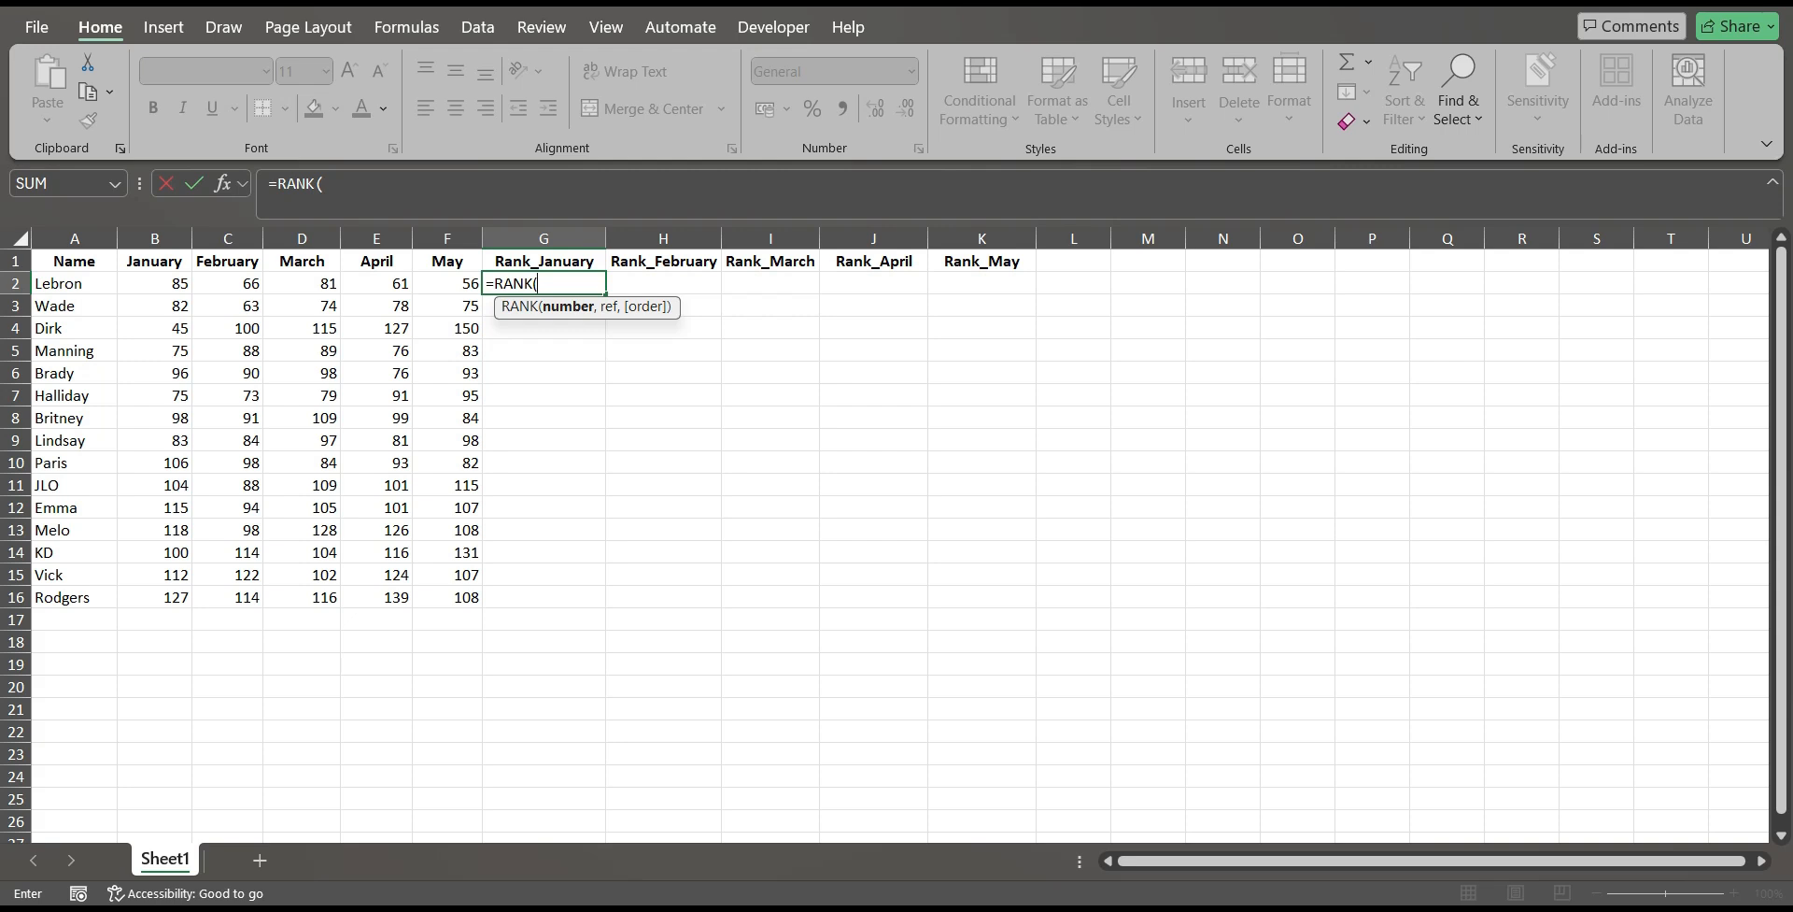
Give the RANK formula B2 as its number and the January values B2:B16 as its reference range.
left_click(154, 283)
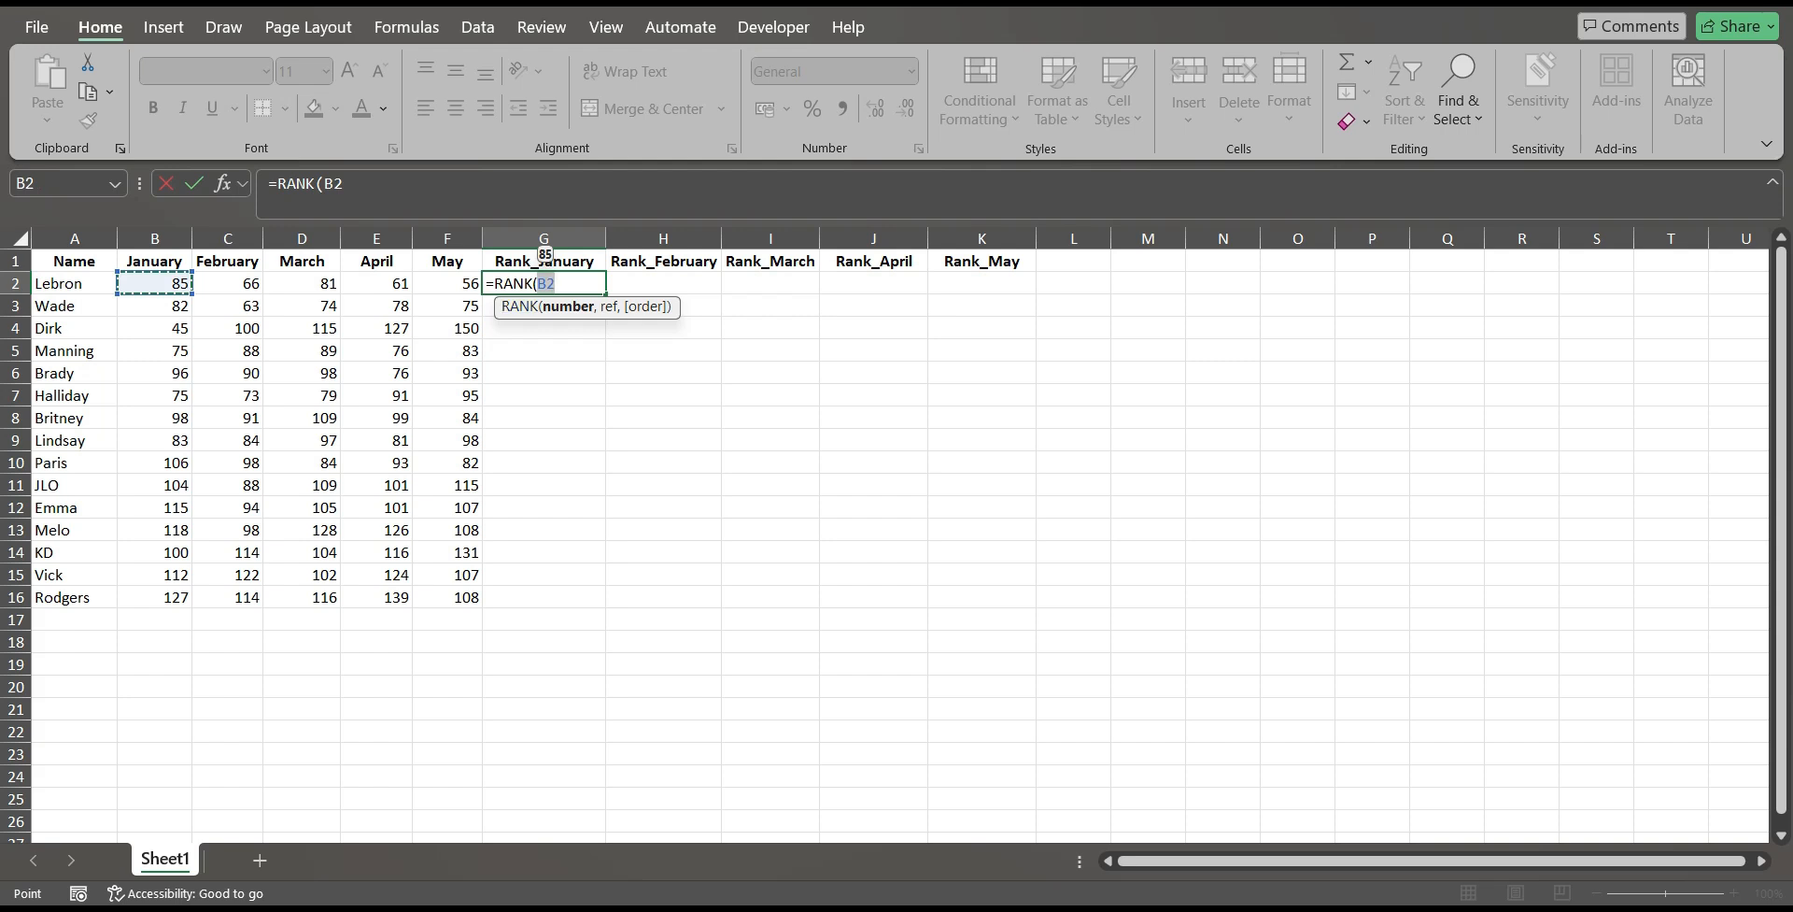
key("F2")
type(",")
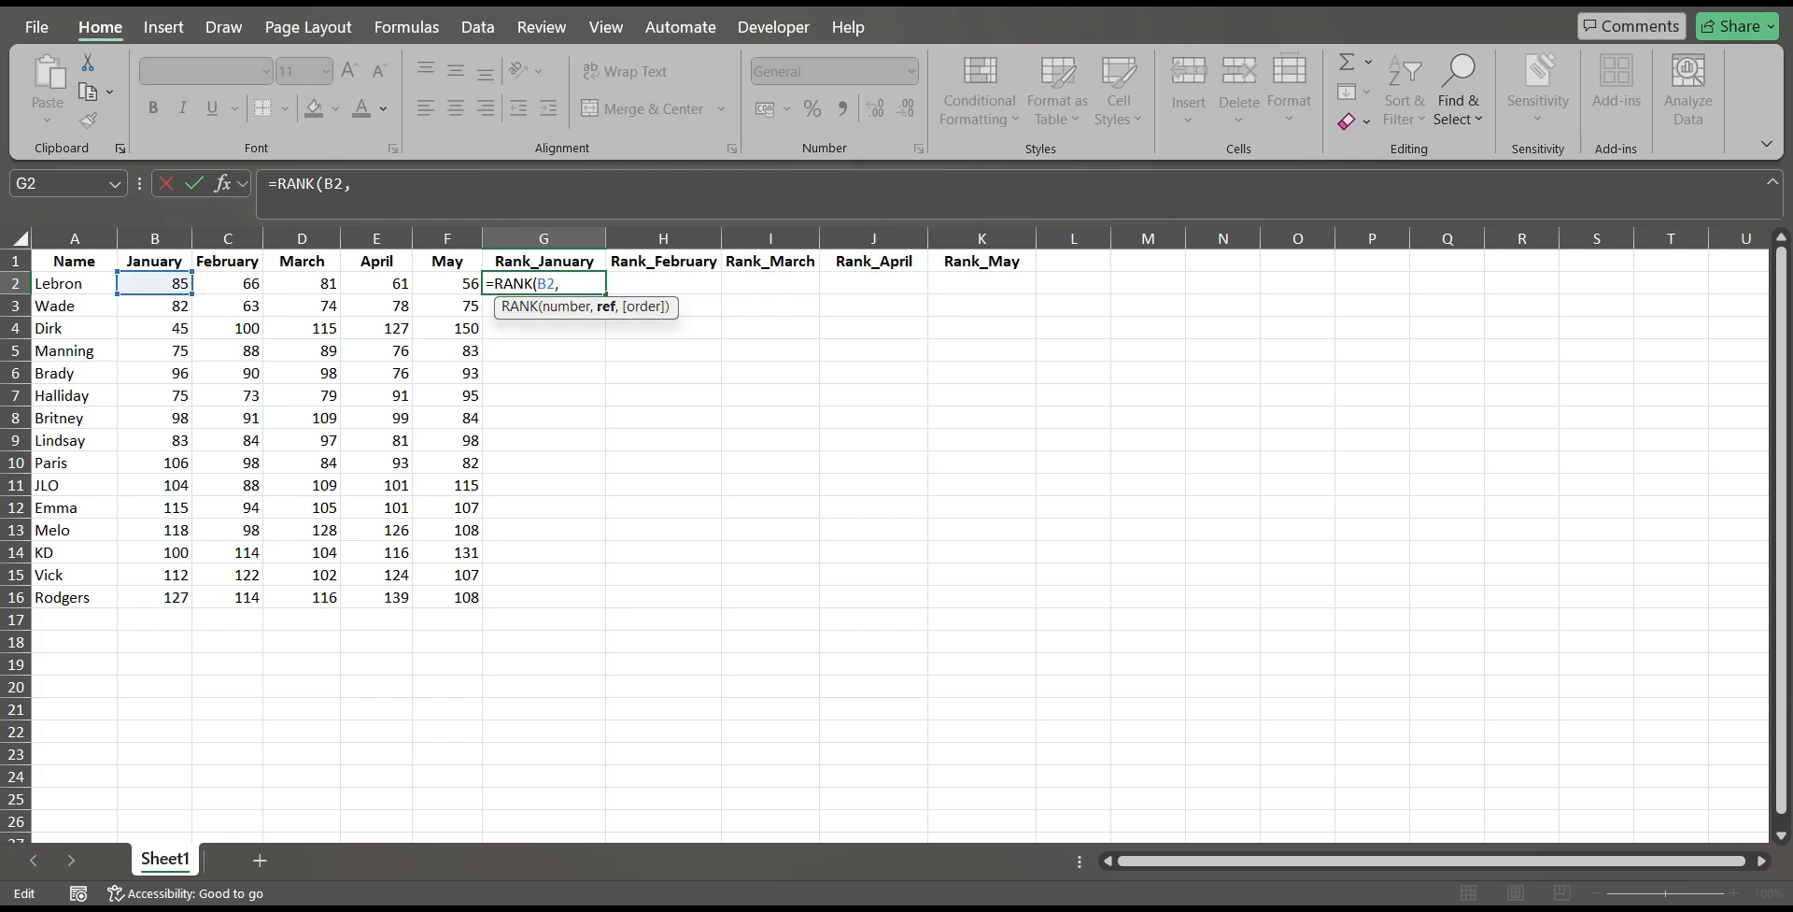
left_click(156, 283)
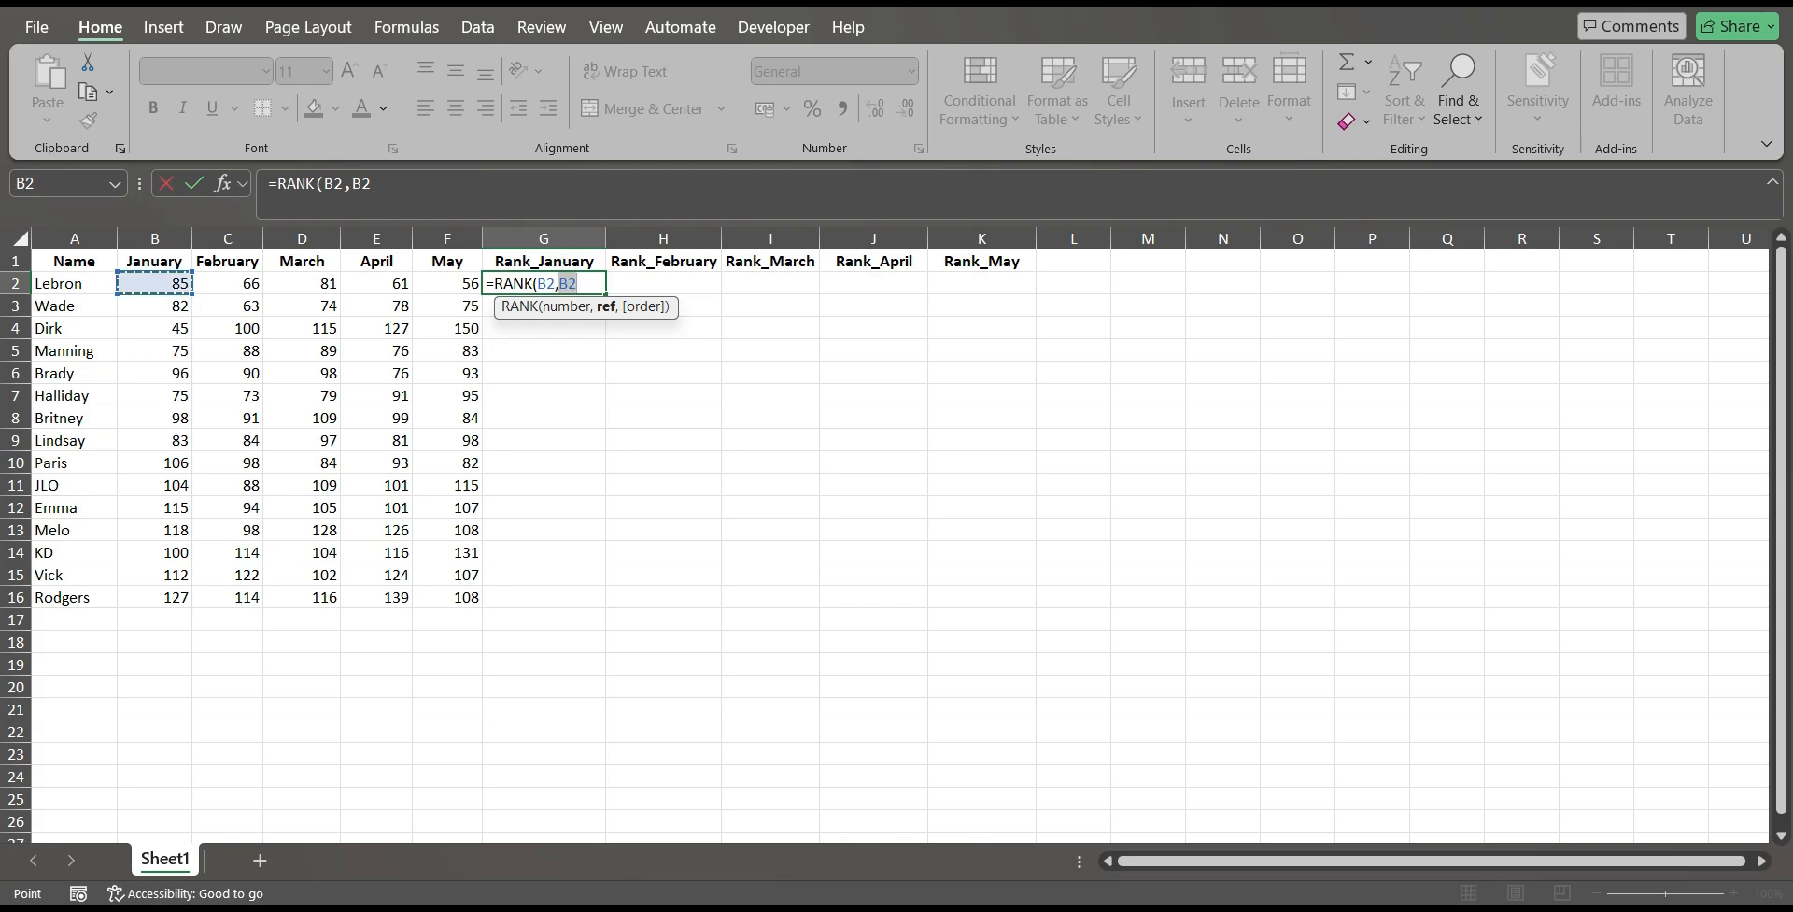
key("ctrl+shift+Down")
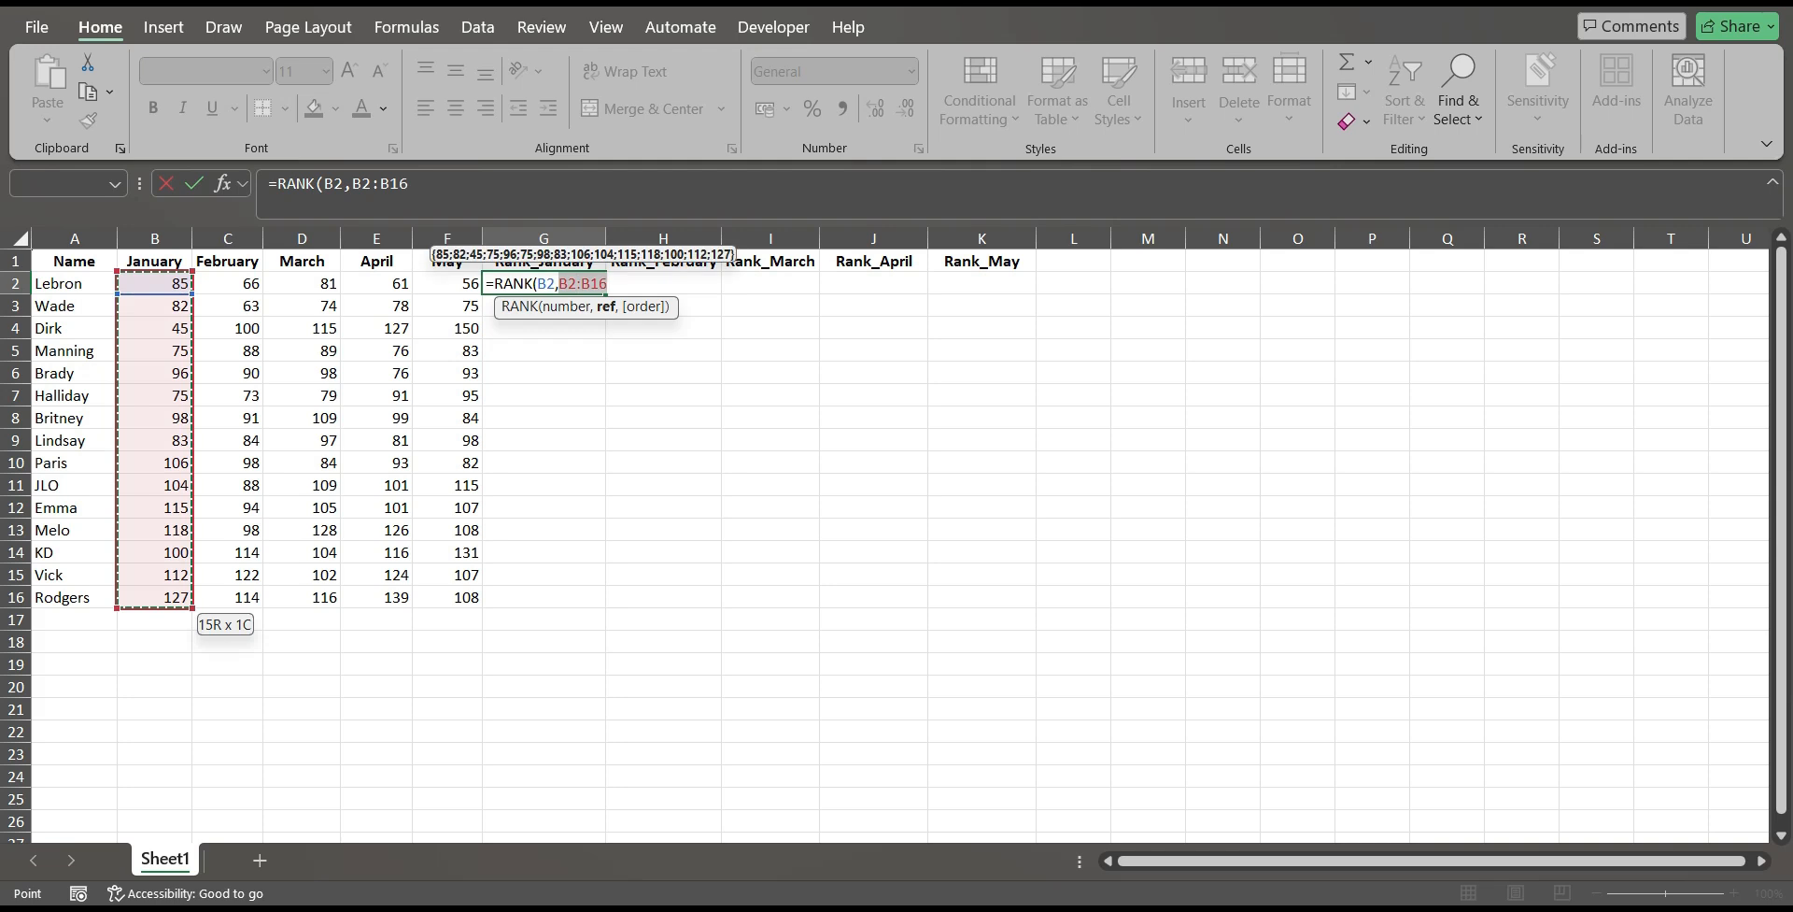
type(",")
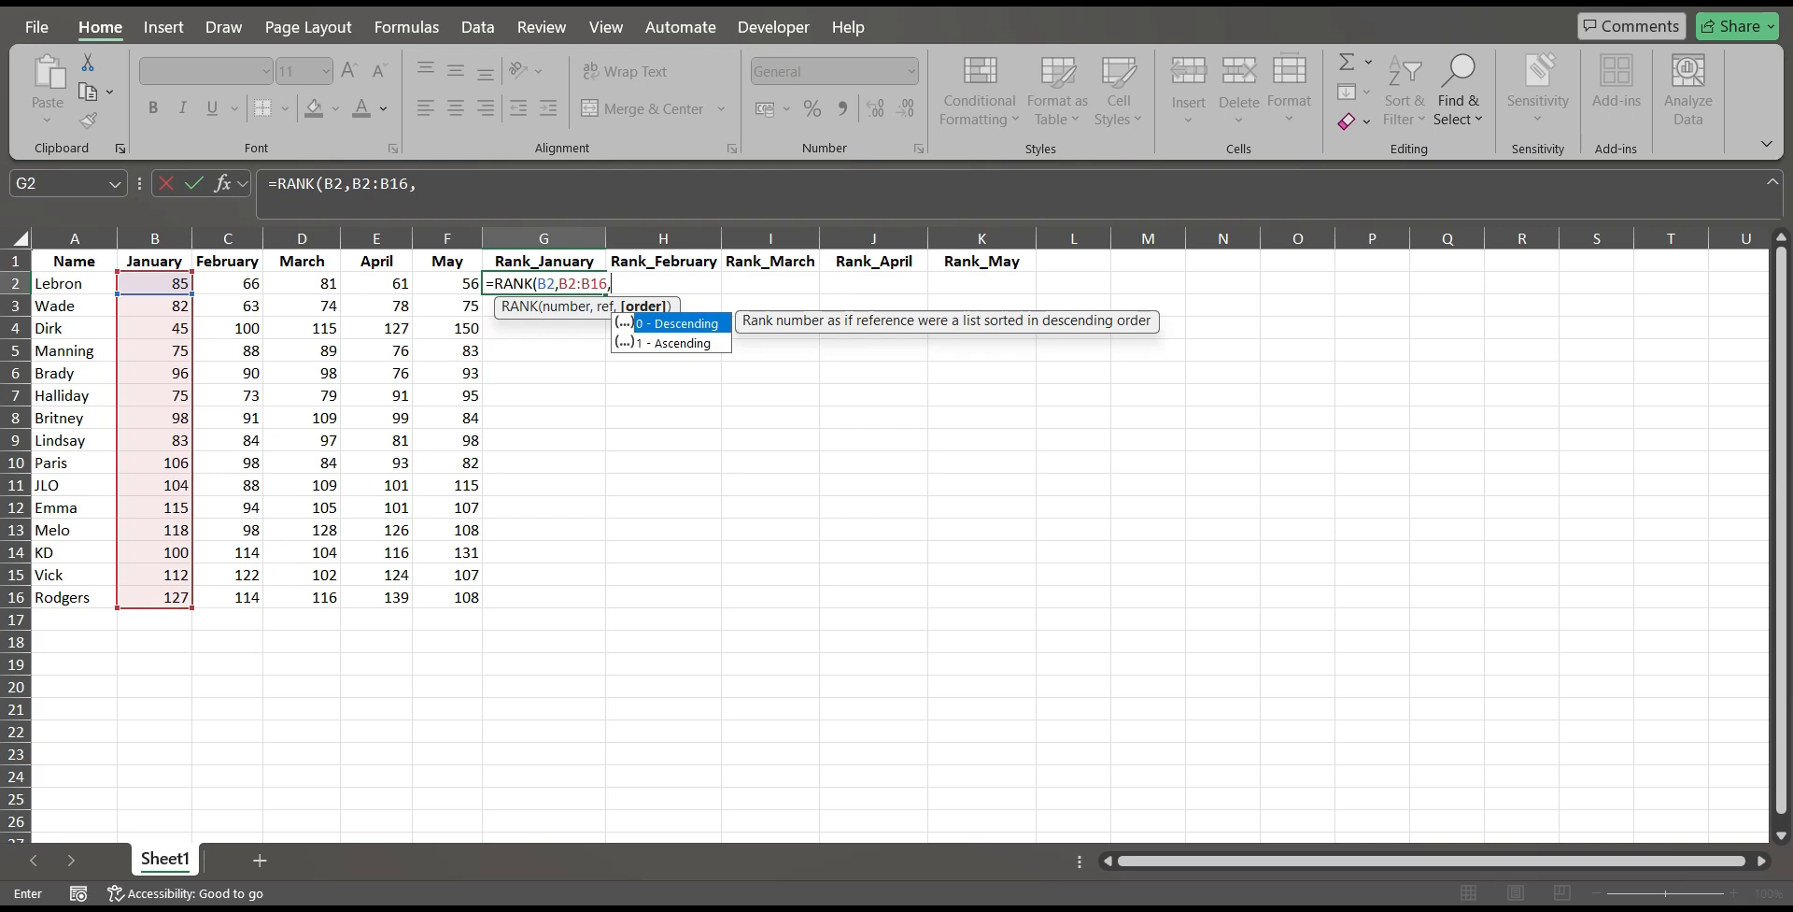
key("F2")
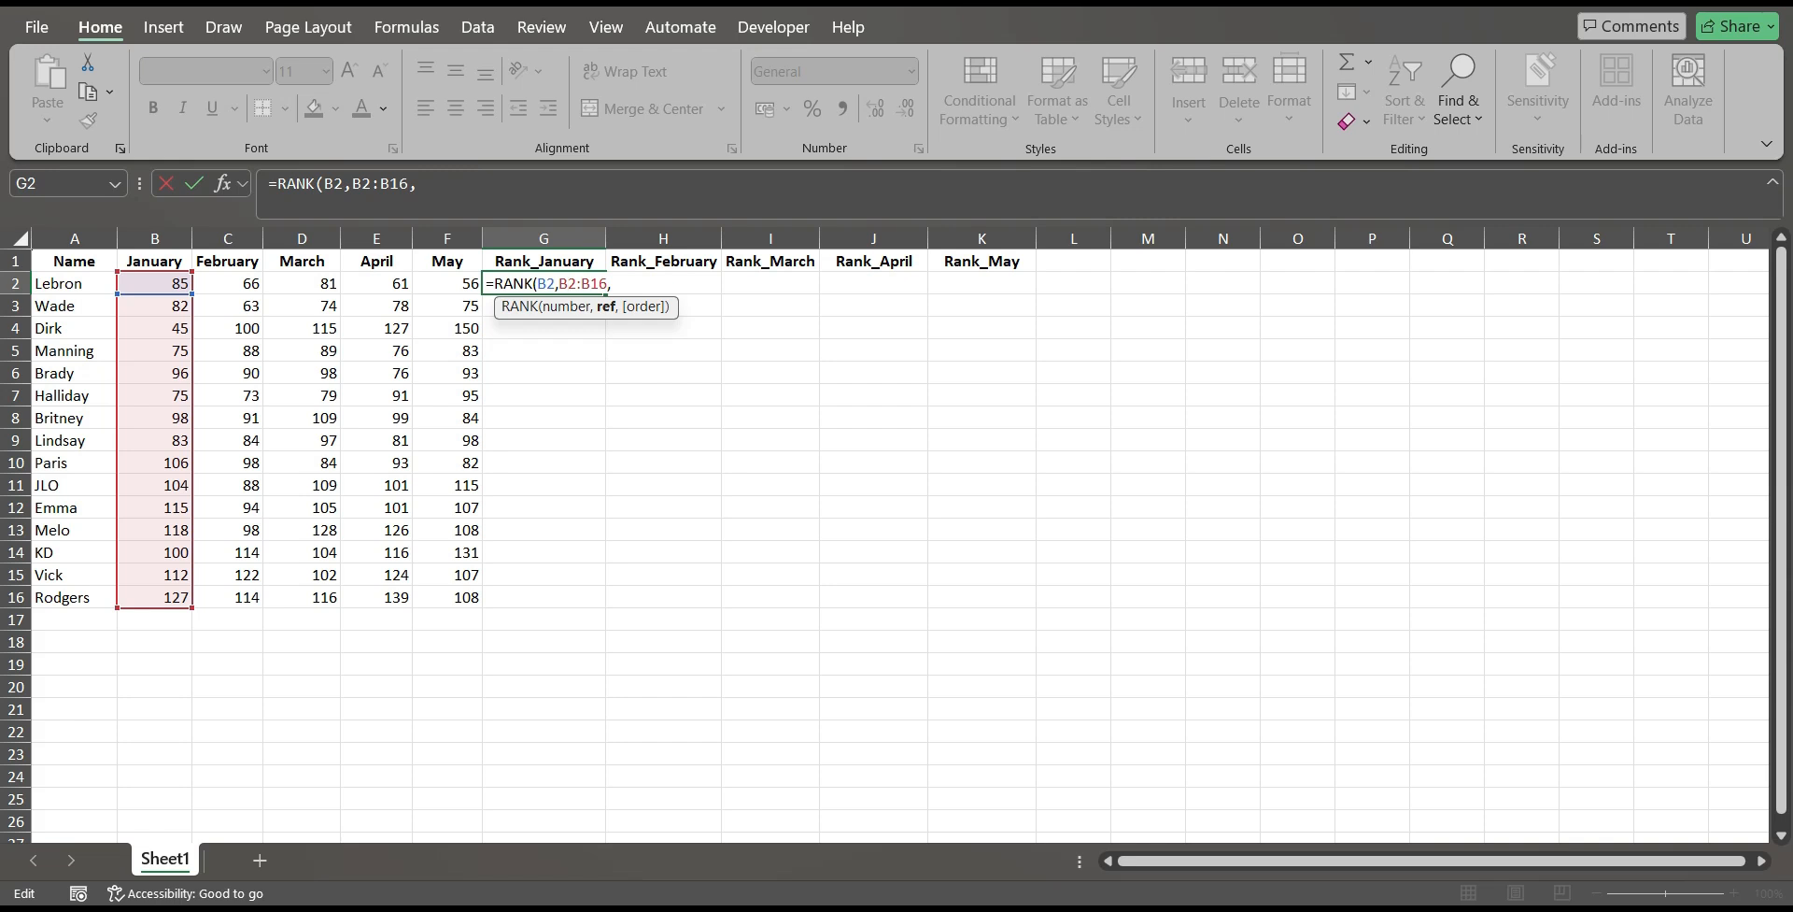
Lock the reference rows as B$2:B$16, set the order to 0 (descending), and complete the RANK formula.
type("$")
type("$")
left_click(629, 284)
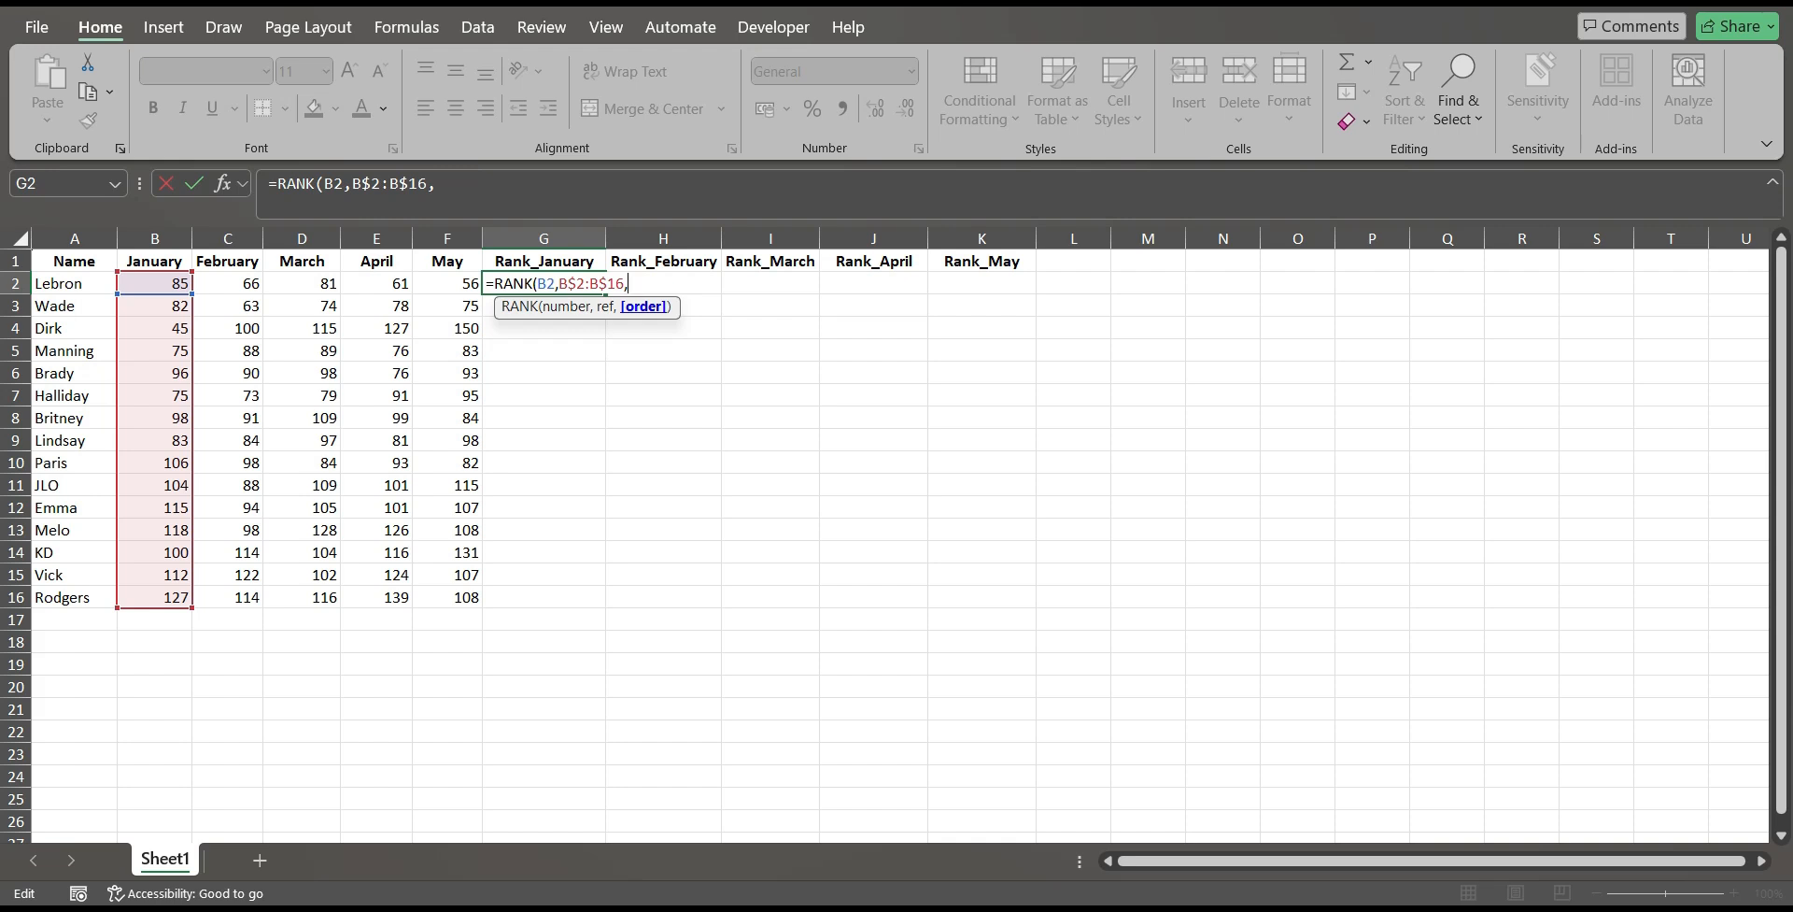
type("0")
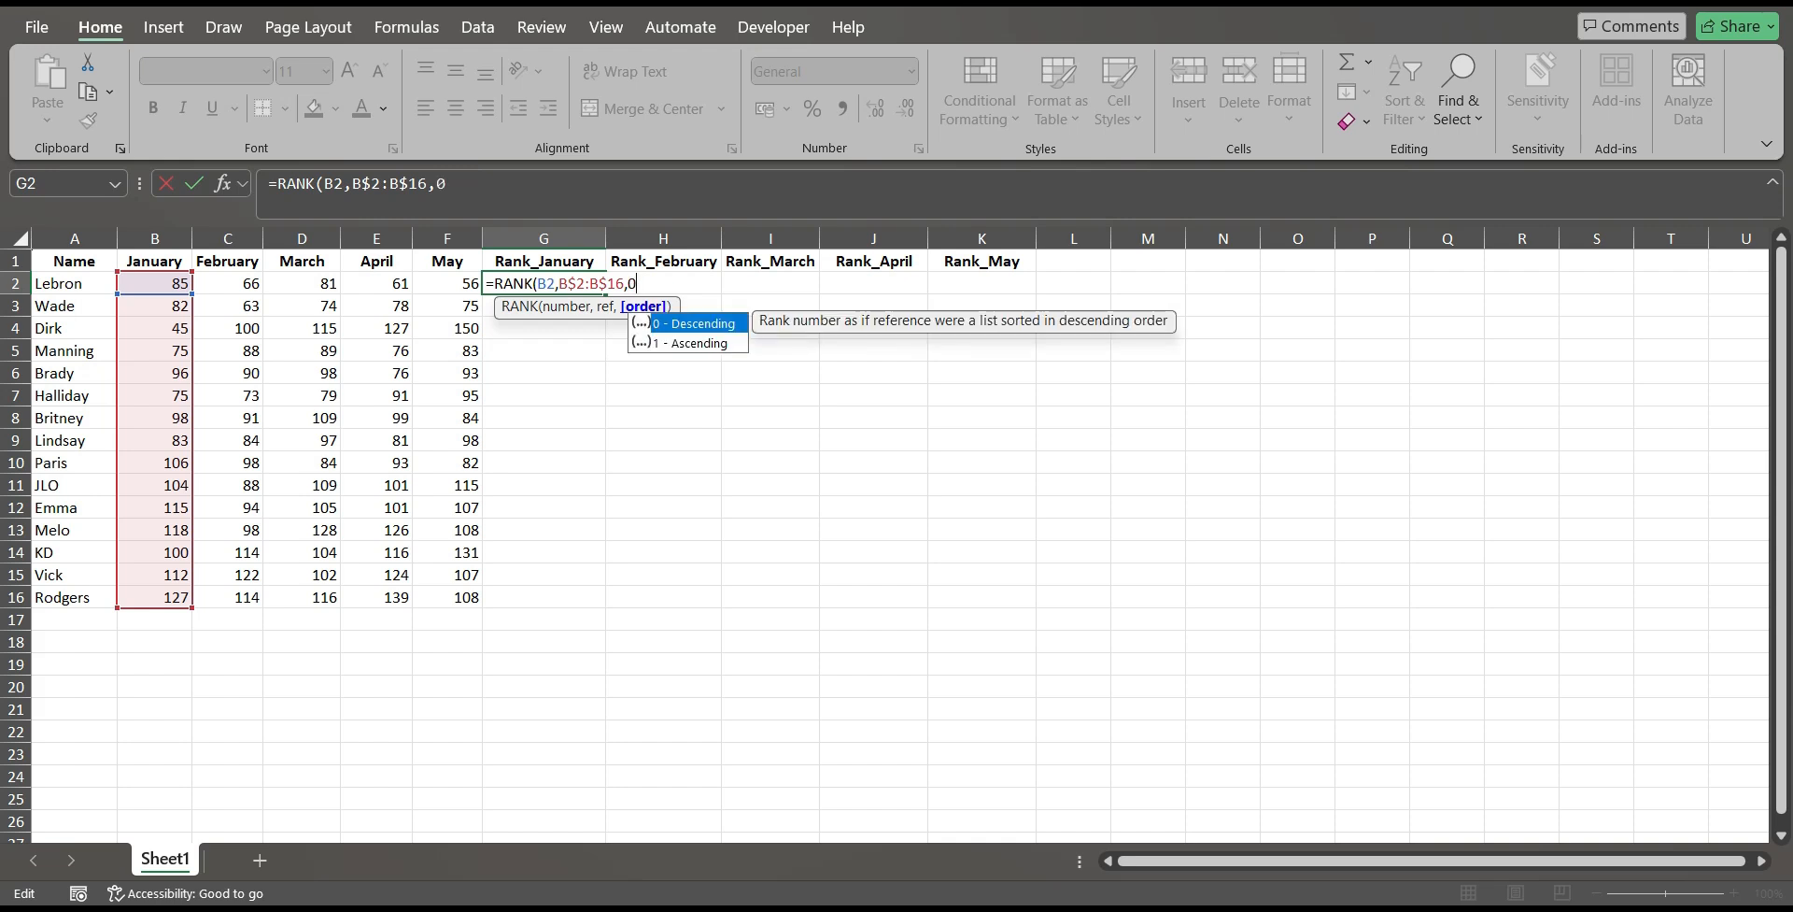
key("Tab")
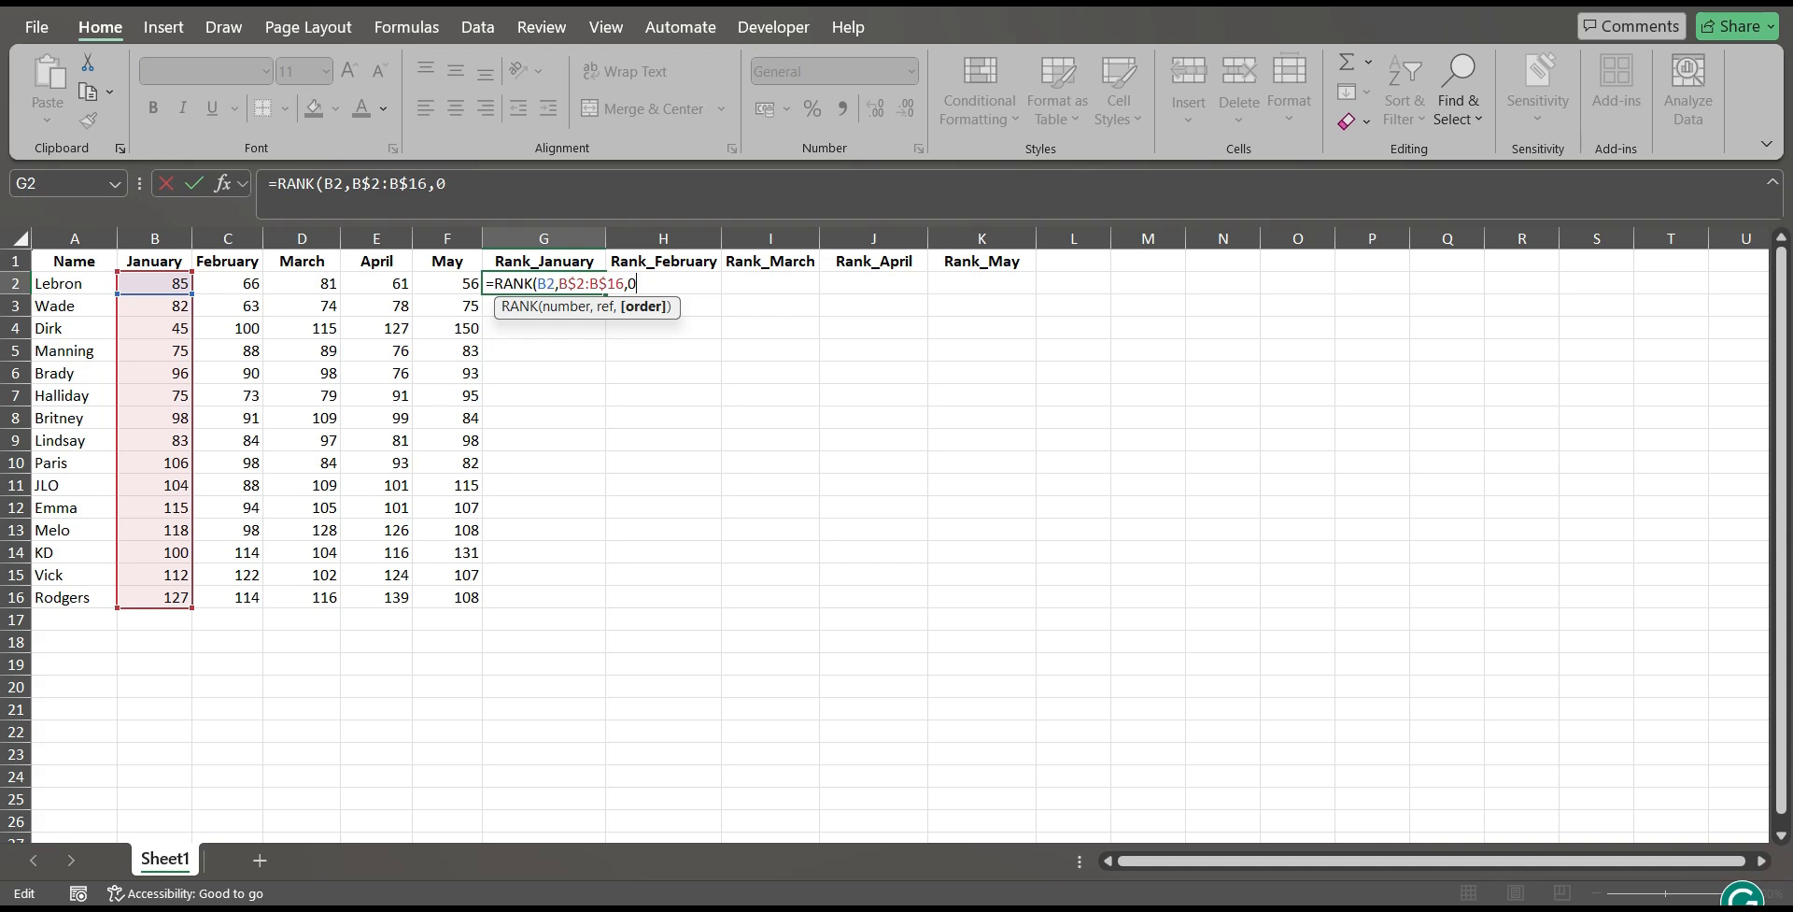
type(")")
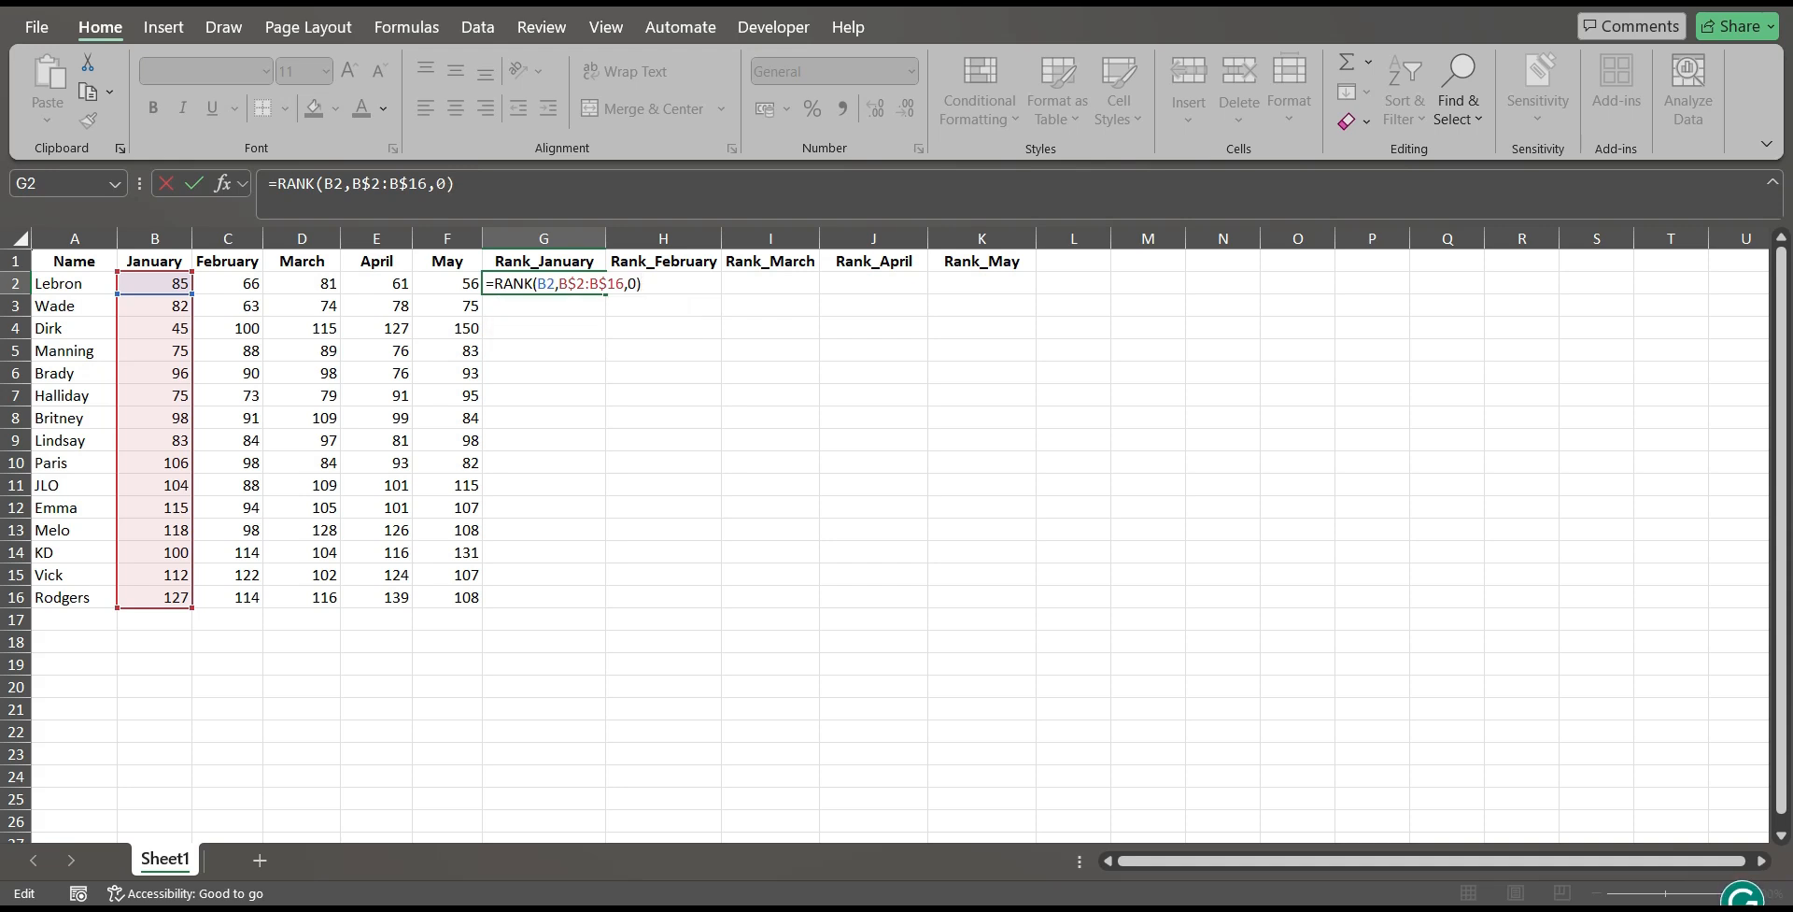
key("Return")
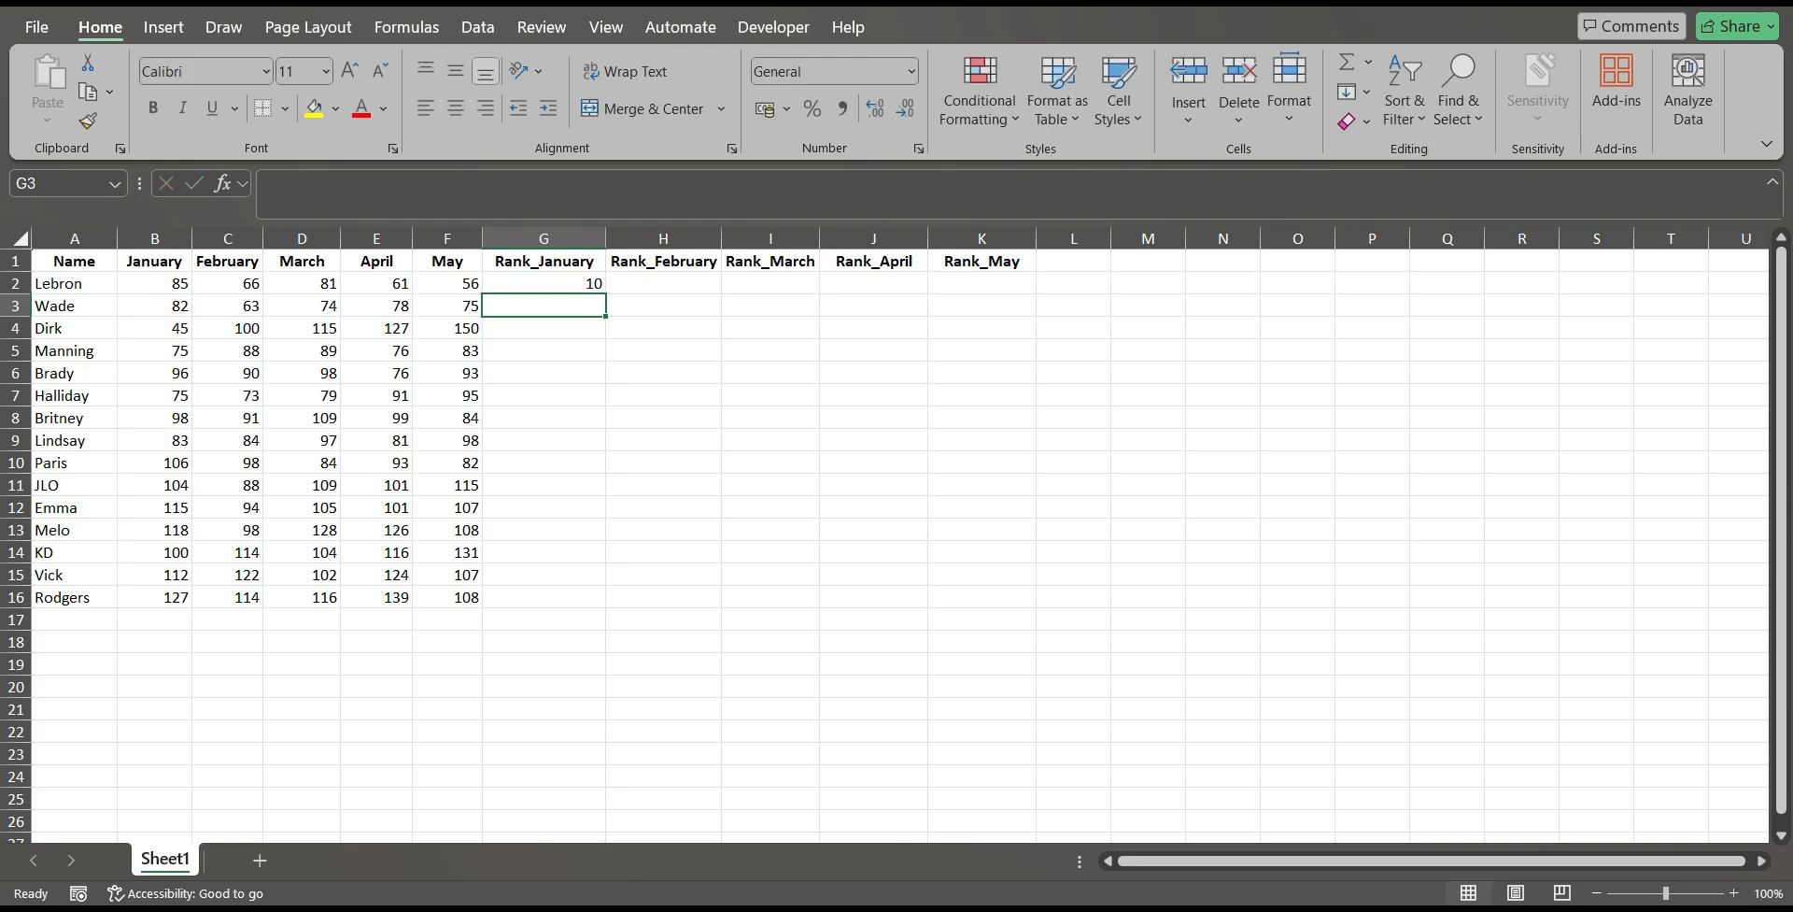
Fill the Rank_January formula from G2 down to G16 for all the names.
key("Up")
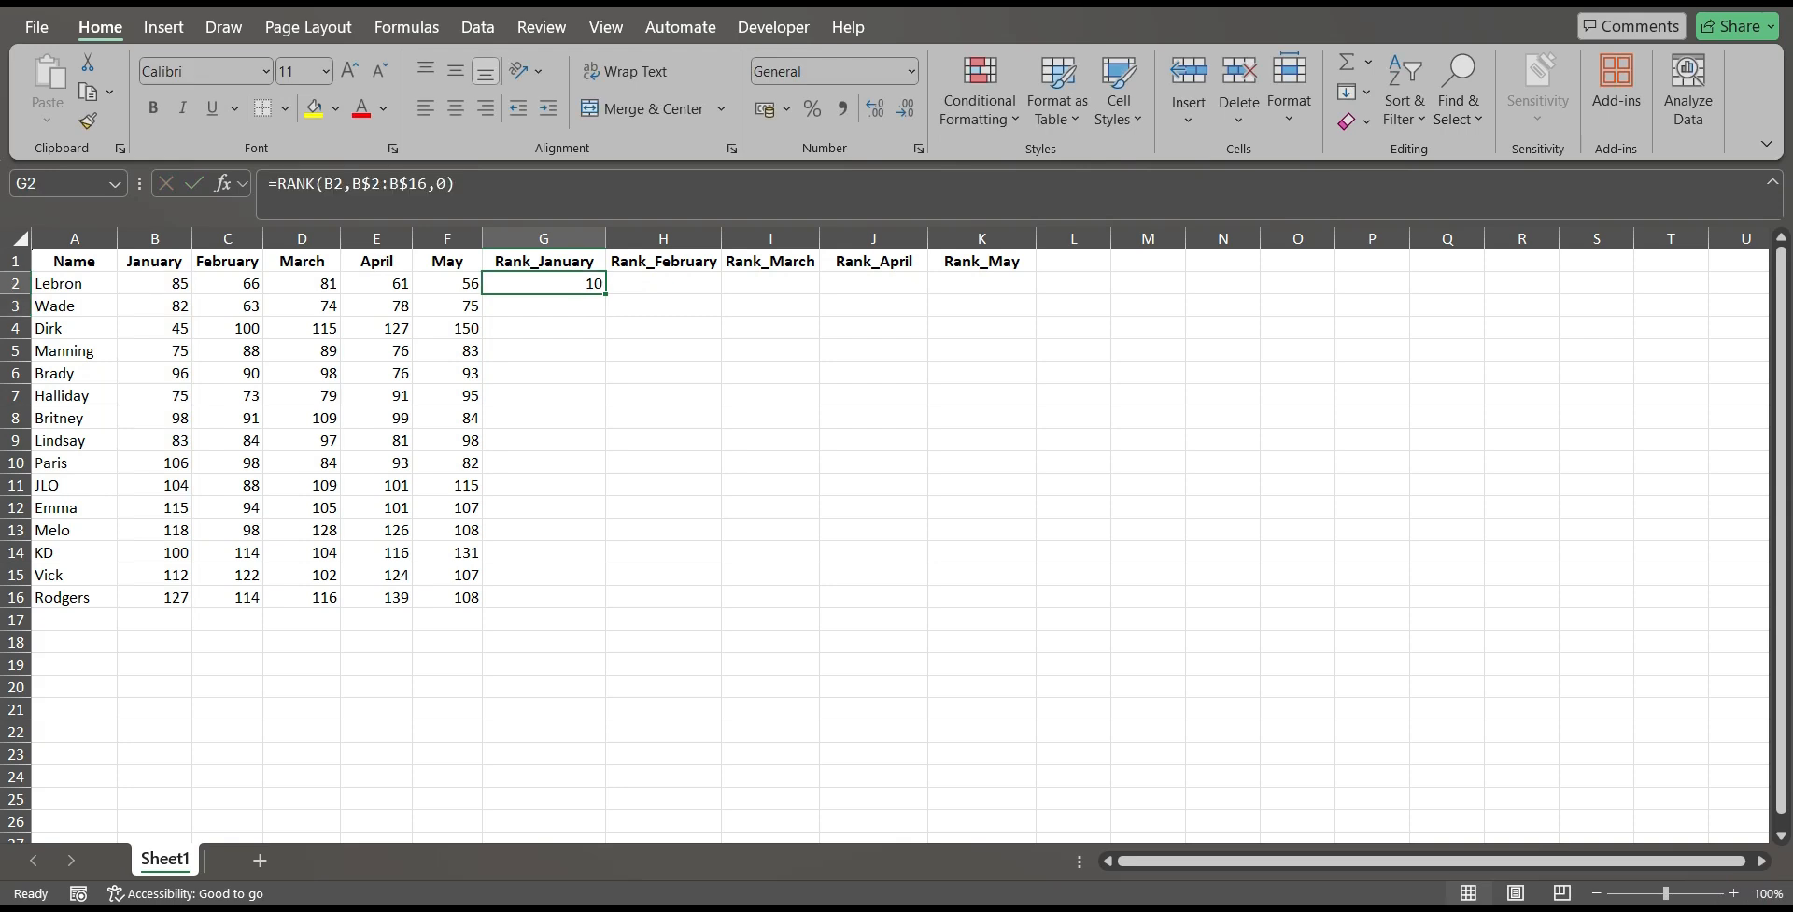
left_click_drag(605, 293, 602, 602)
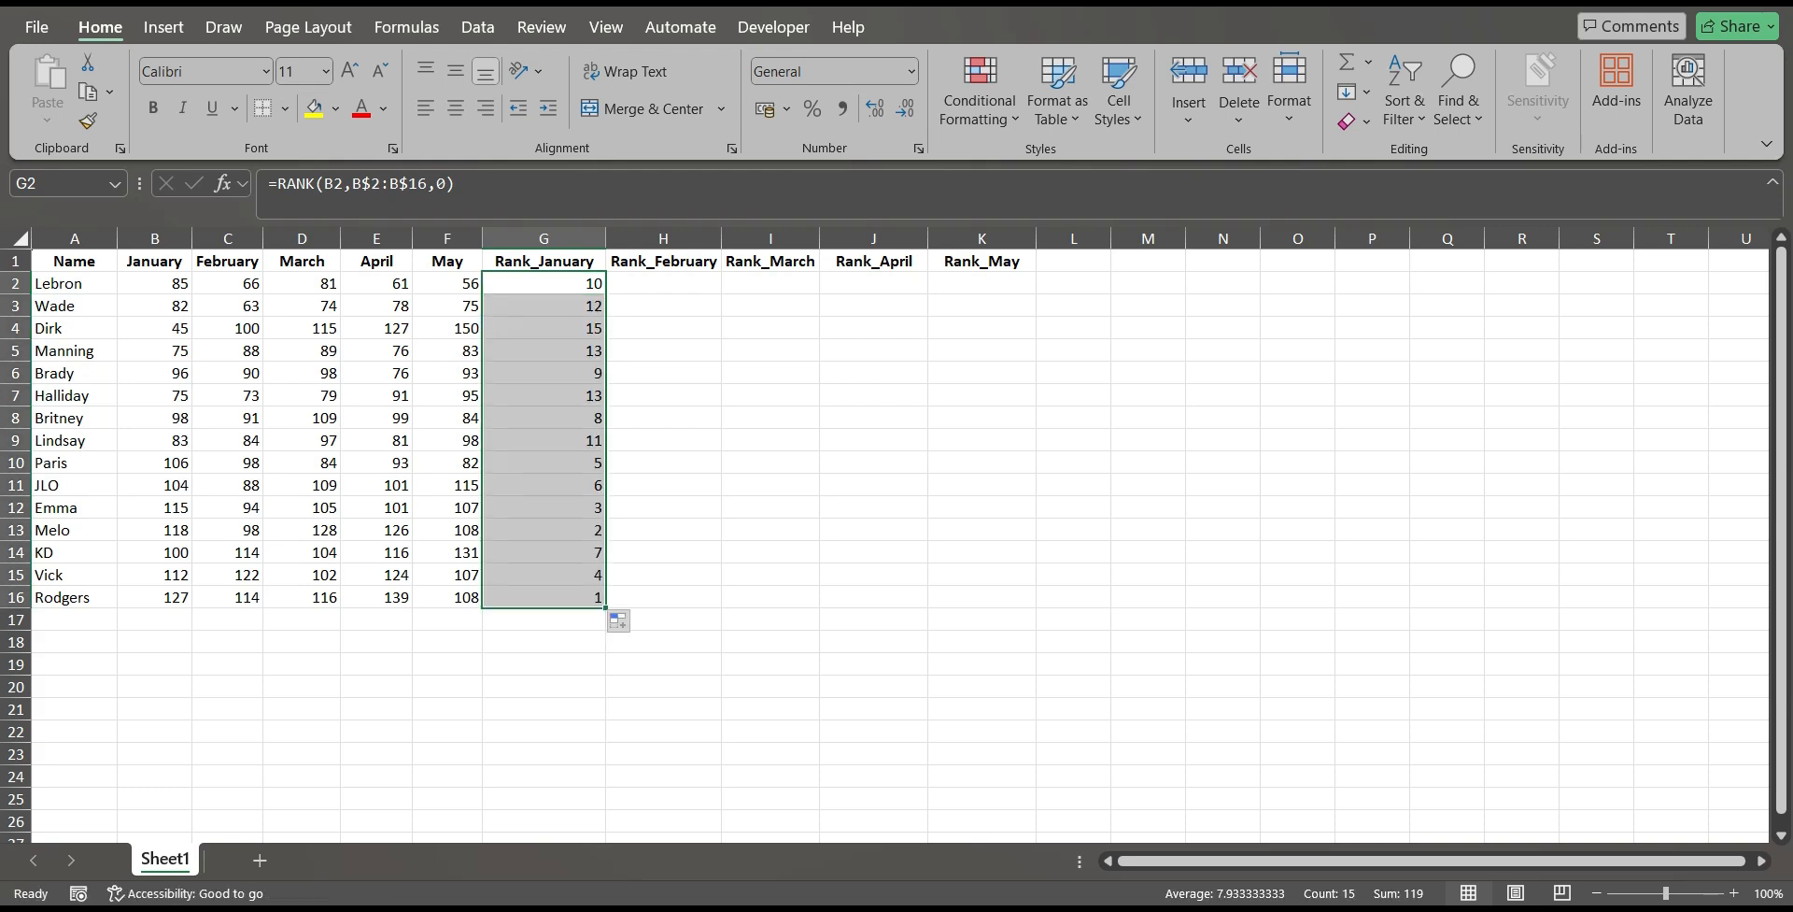
left_click(544, 597)
key("Home")
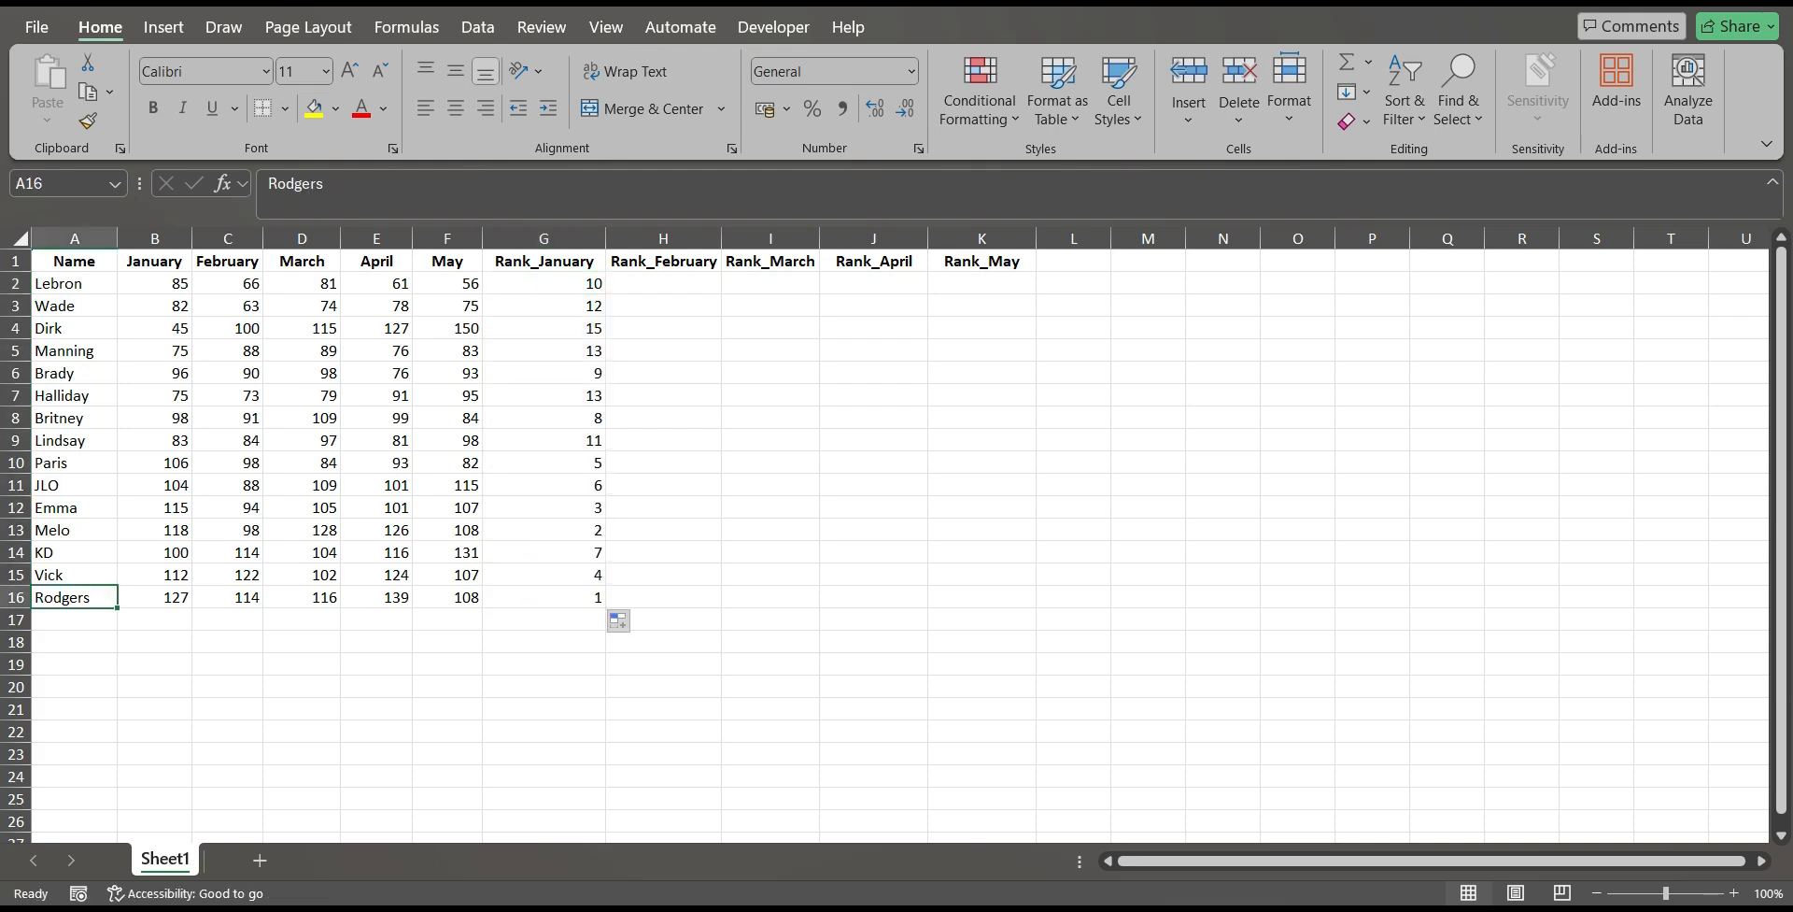
left_click(543, 283)
key("ctrl+Down")
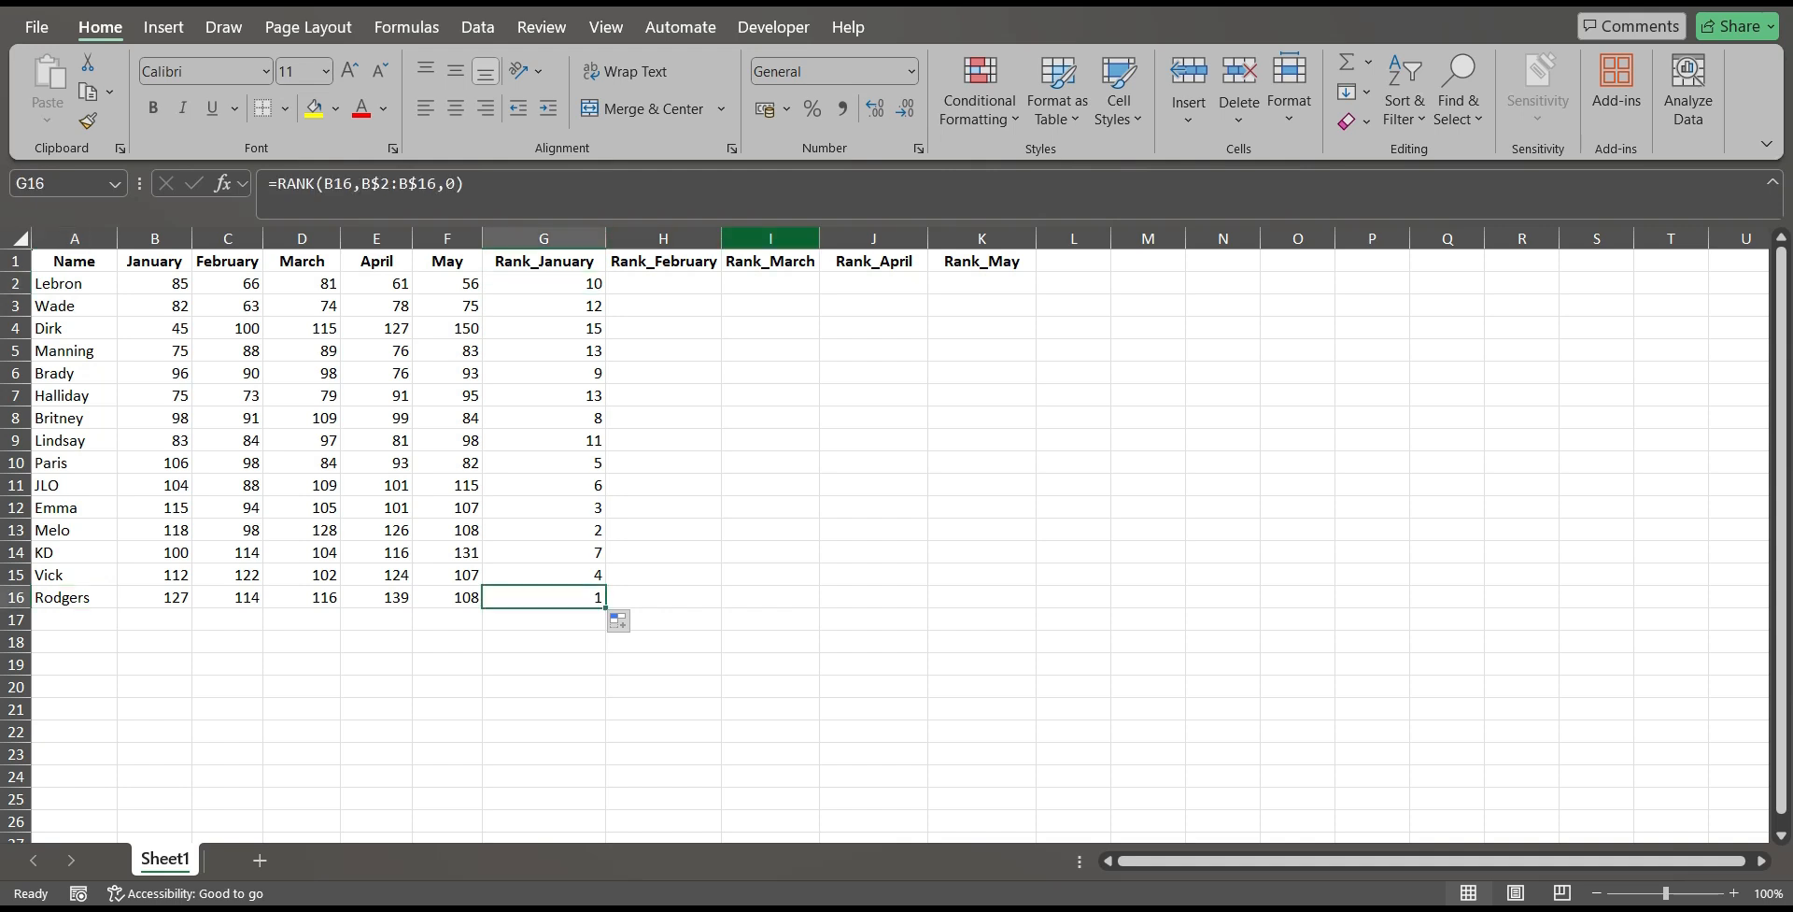
Widen the Rank_March column and copy the RANK formula from G2 into H2 under Rank_February.
left_click_drag(819, 238, 864, 239)
left_click(544, 283)
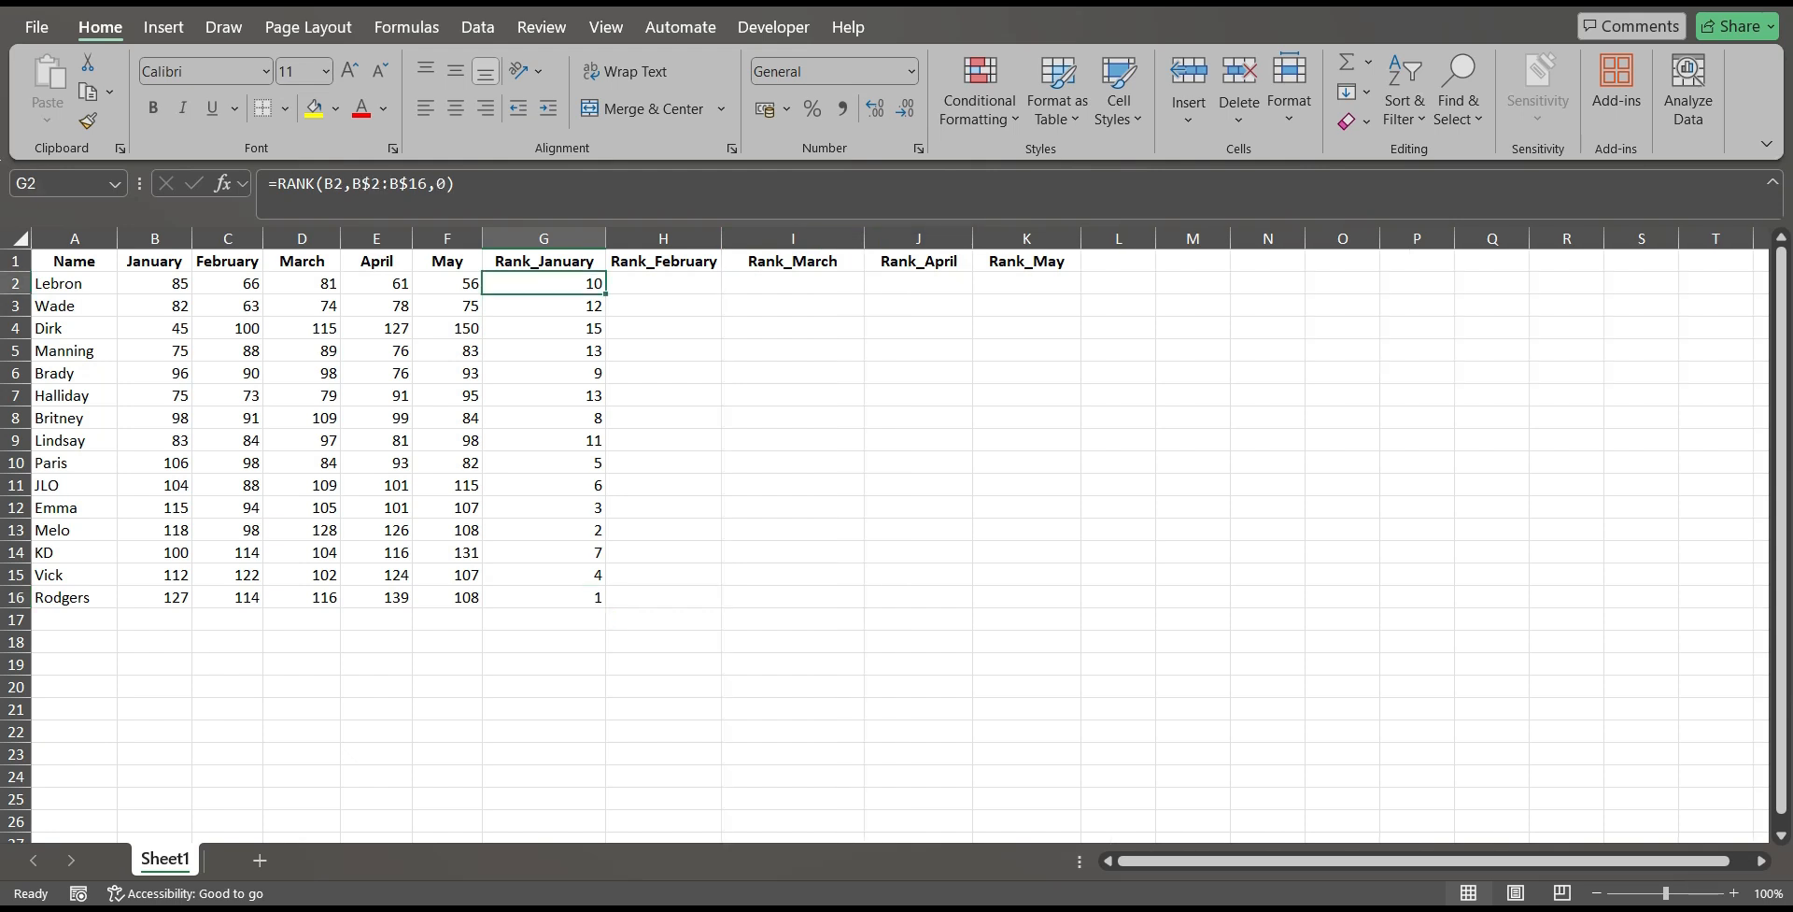
left_click_drag(606, 293, 692, 285)
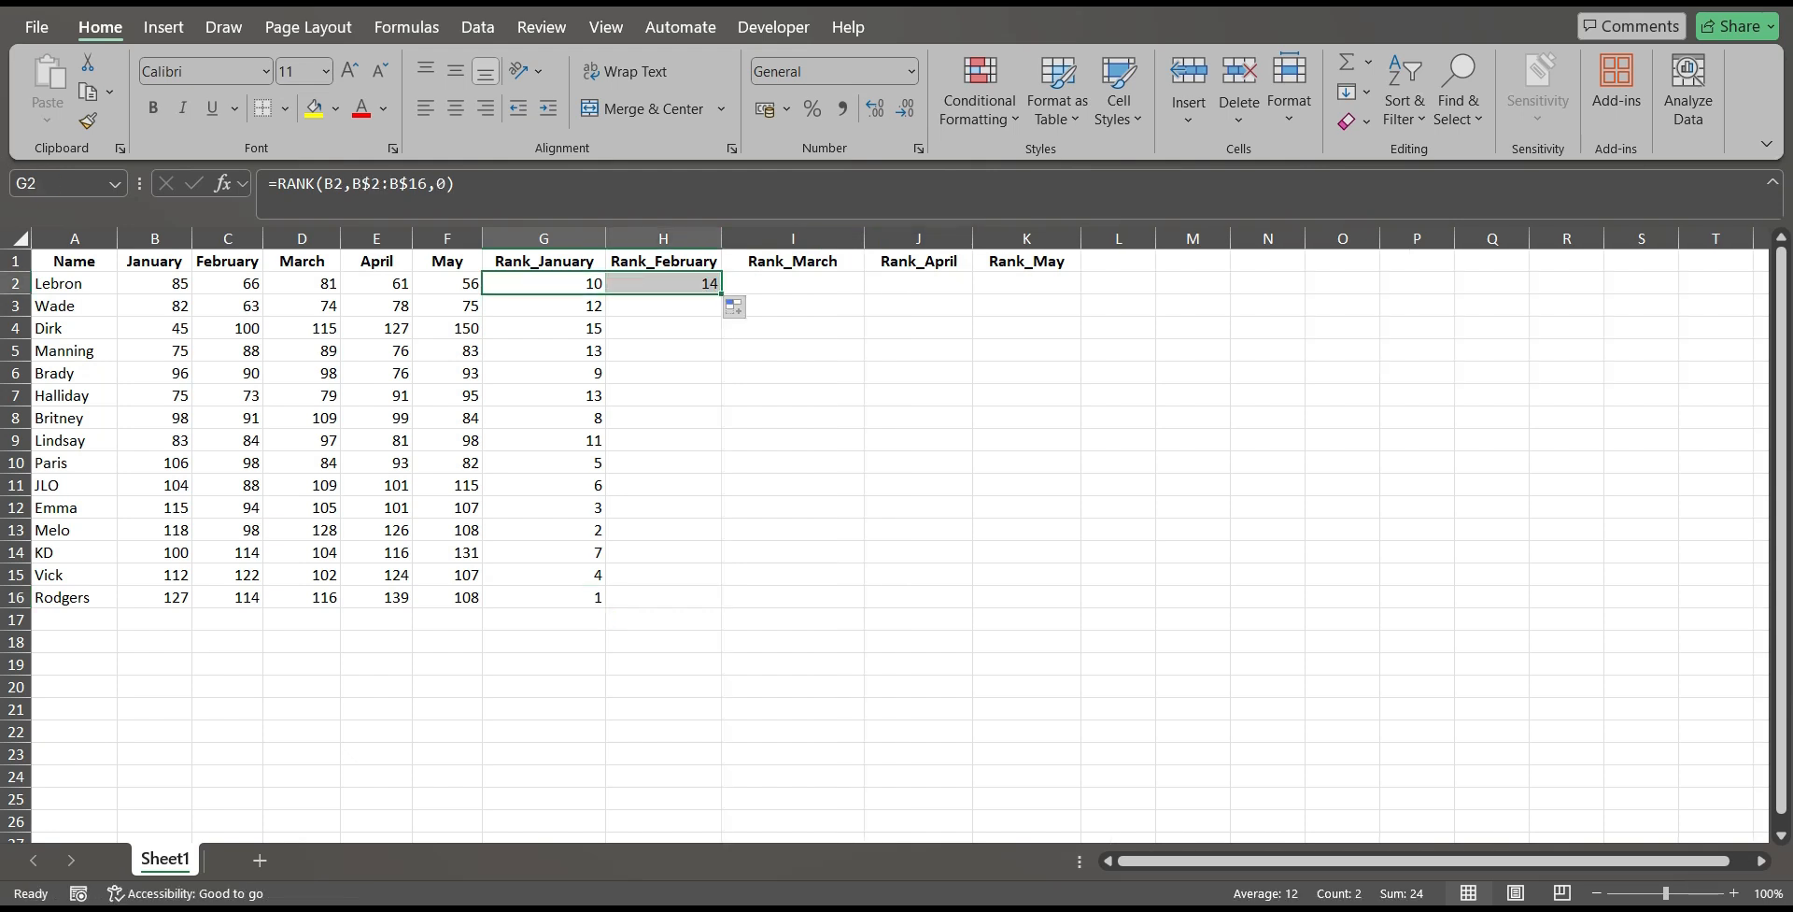
left_click(670, 283)
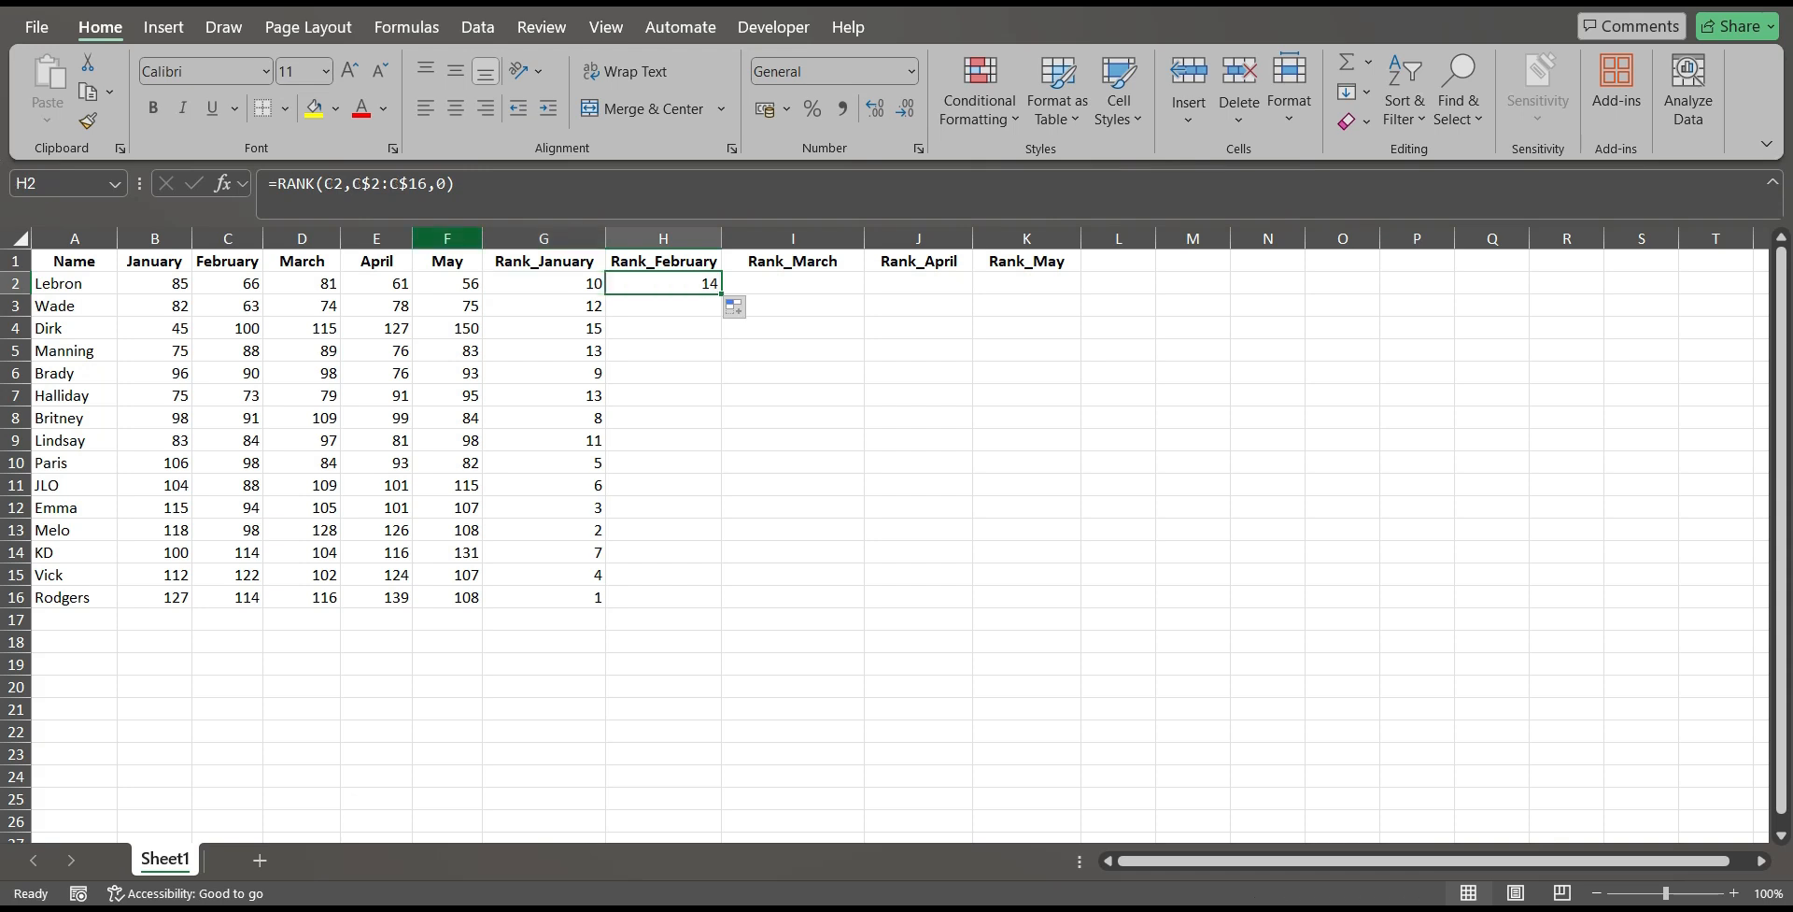
left_click(344, 185)
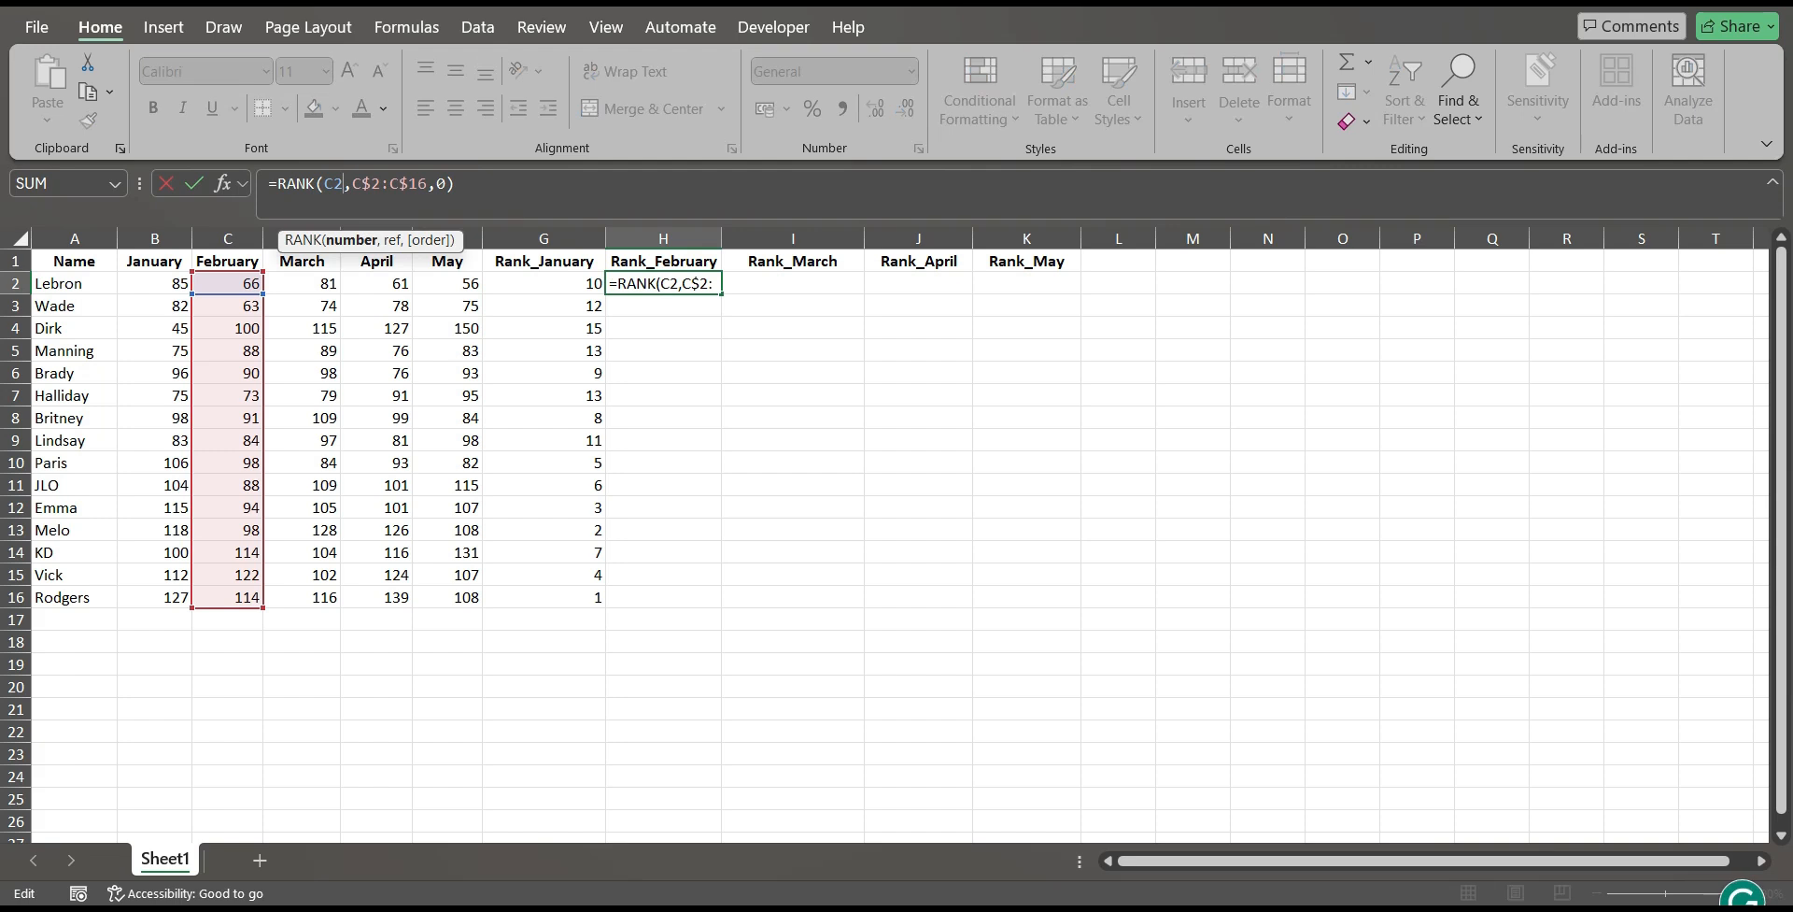
key("Escape")
Fill the Rank_February formula down to H16 and compare the rank in H15 with the February values in C15 and C16.
left_click_drag(721, 294, 720, 602)
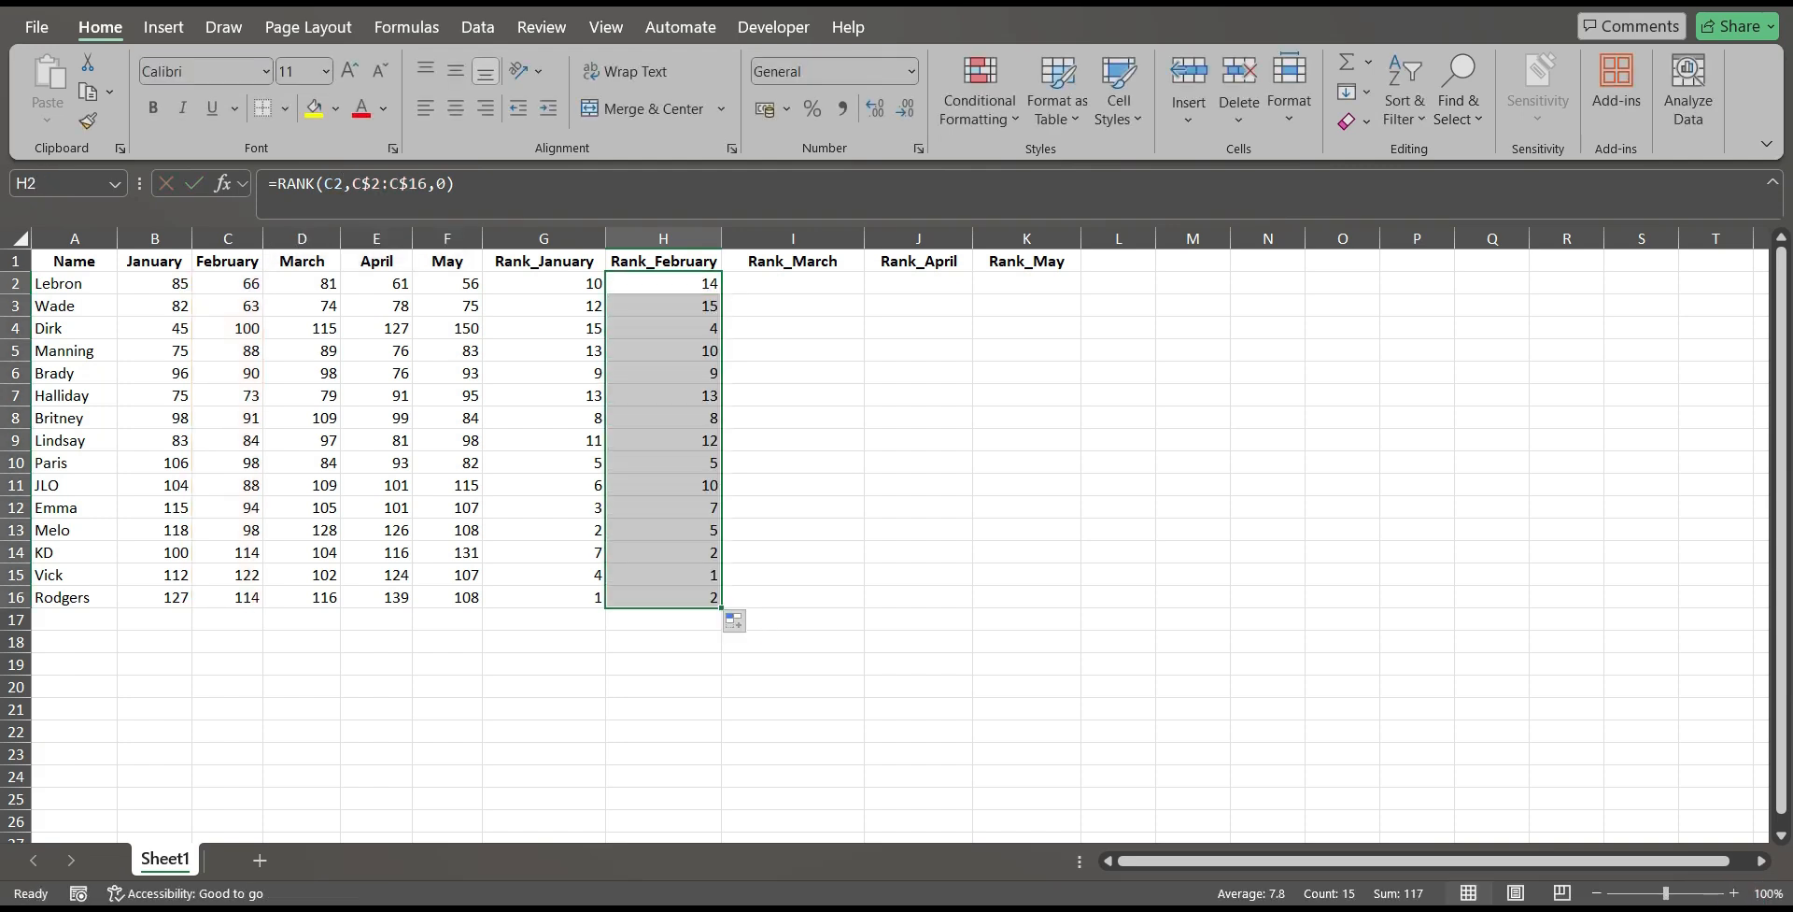
left_click(663, 576)
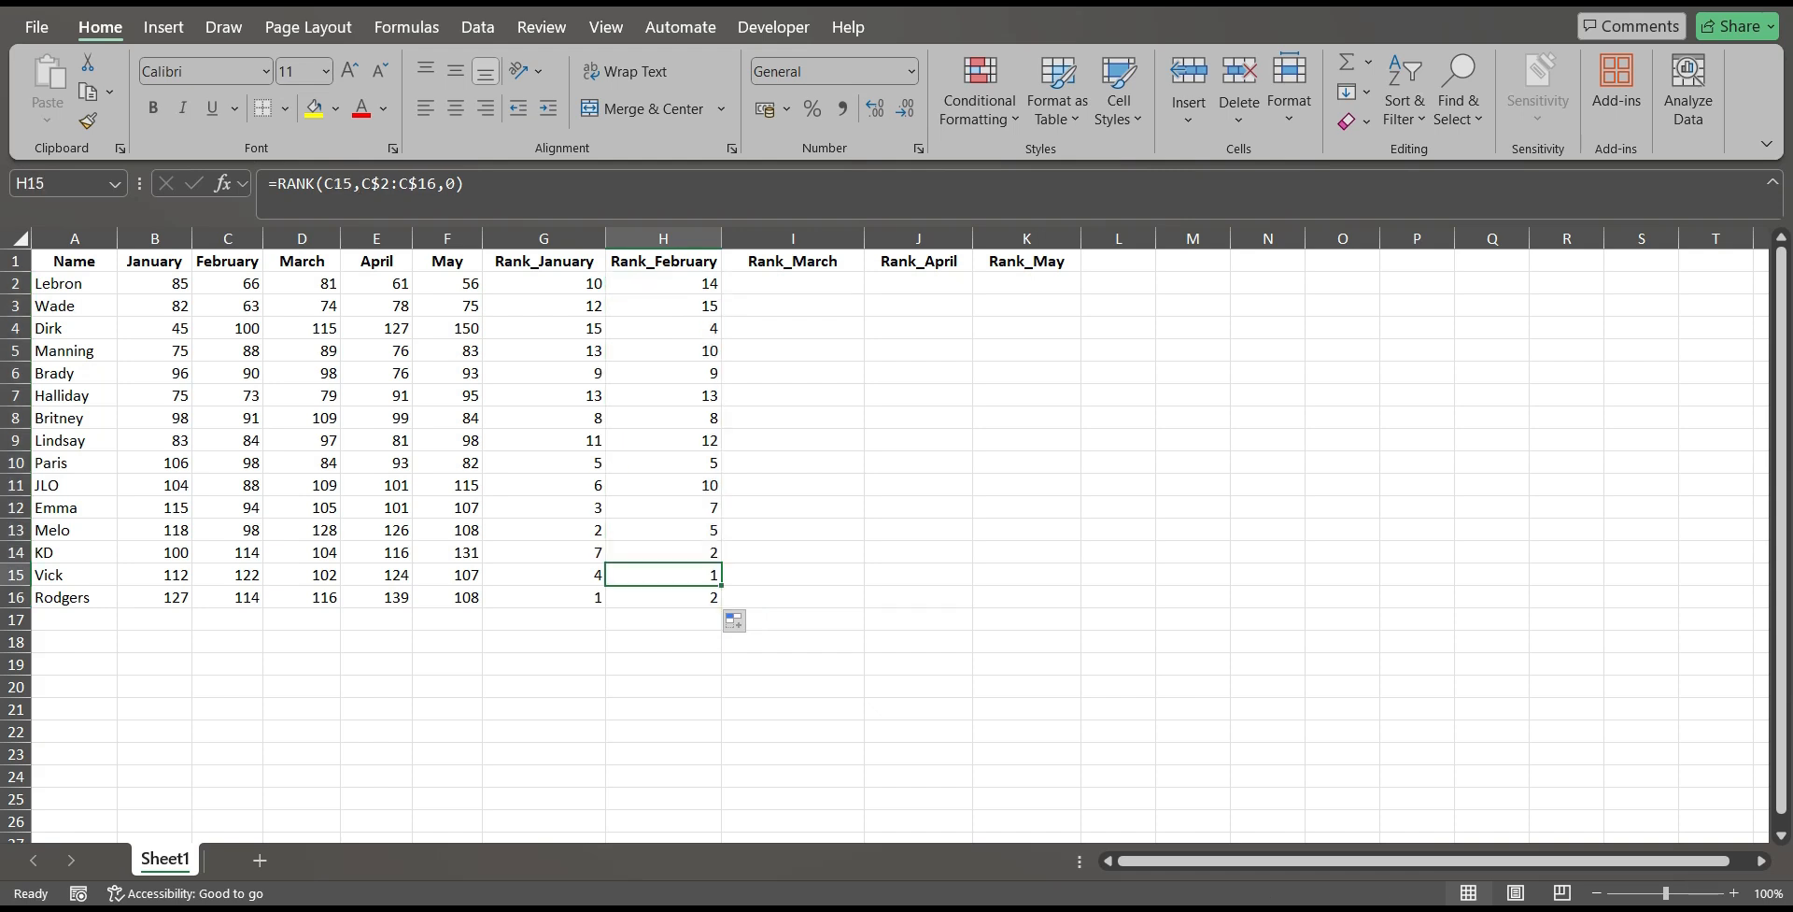
left_click(228, 575)
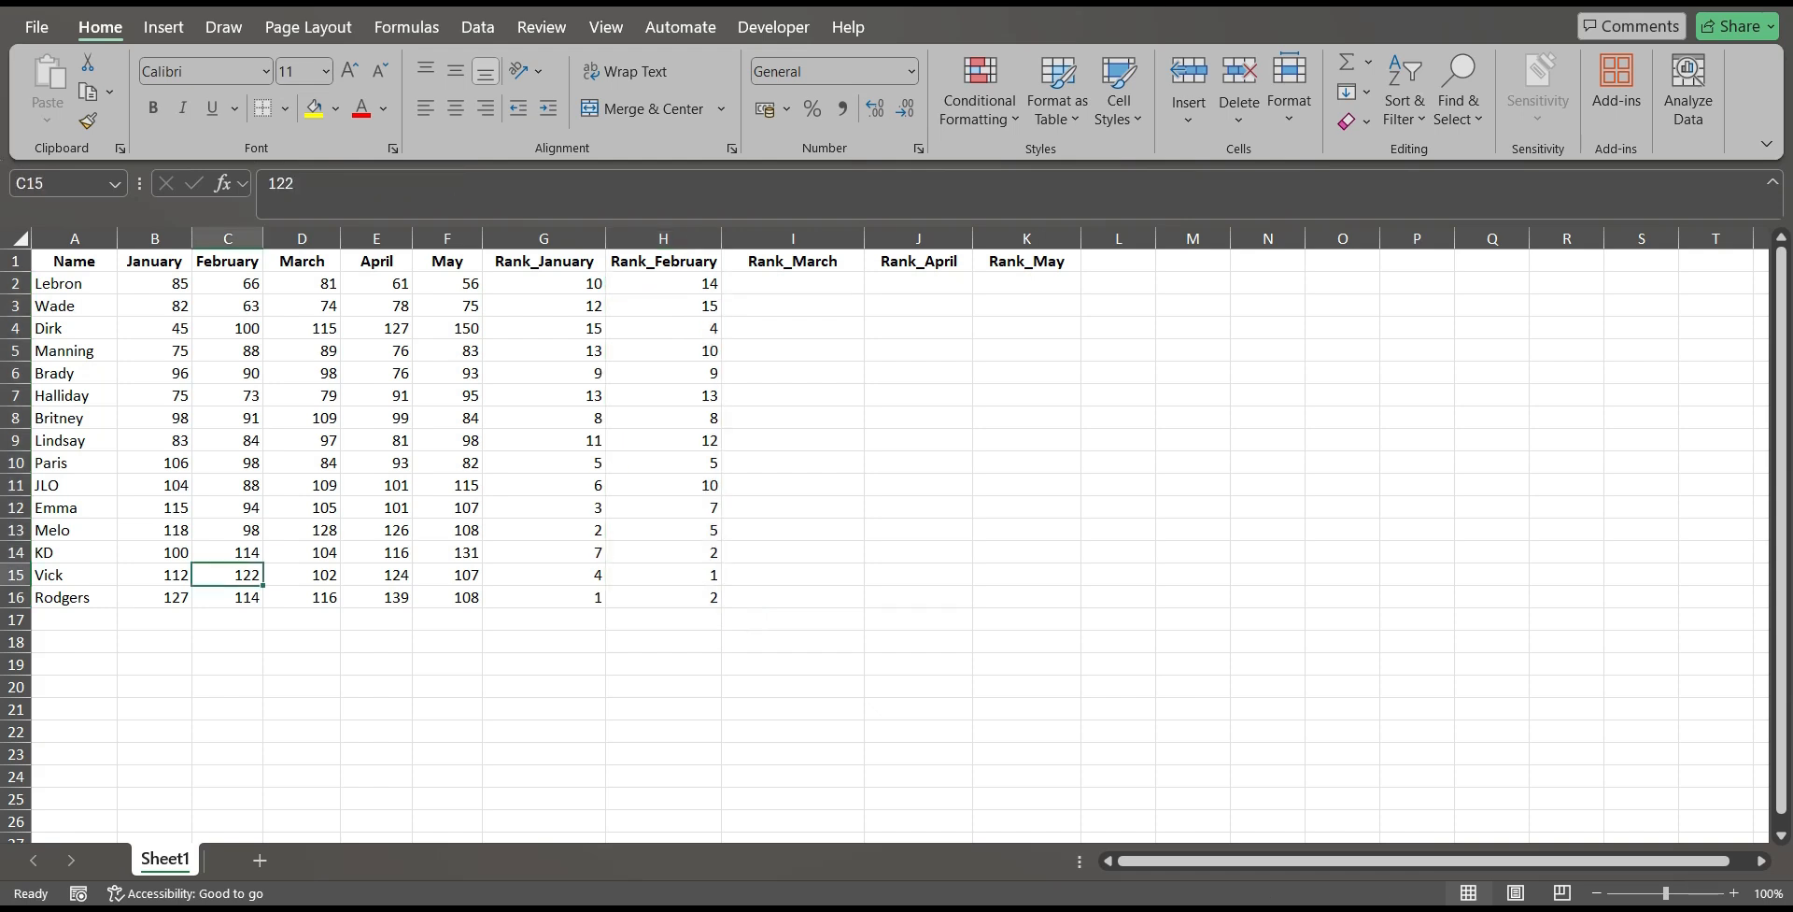
left_click(663, 575)
left_click(228, 598)
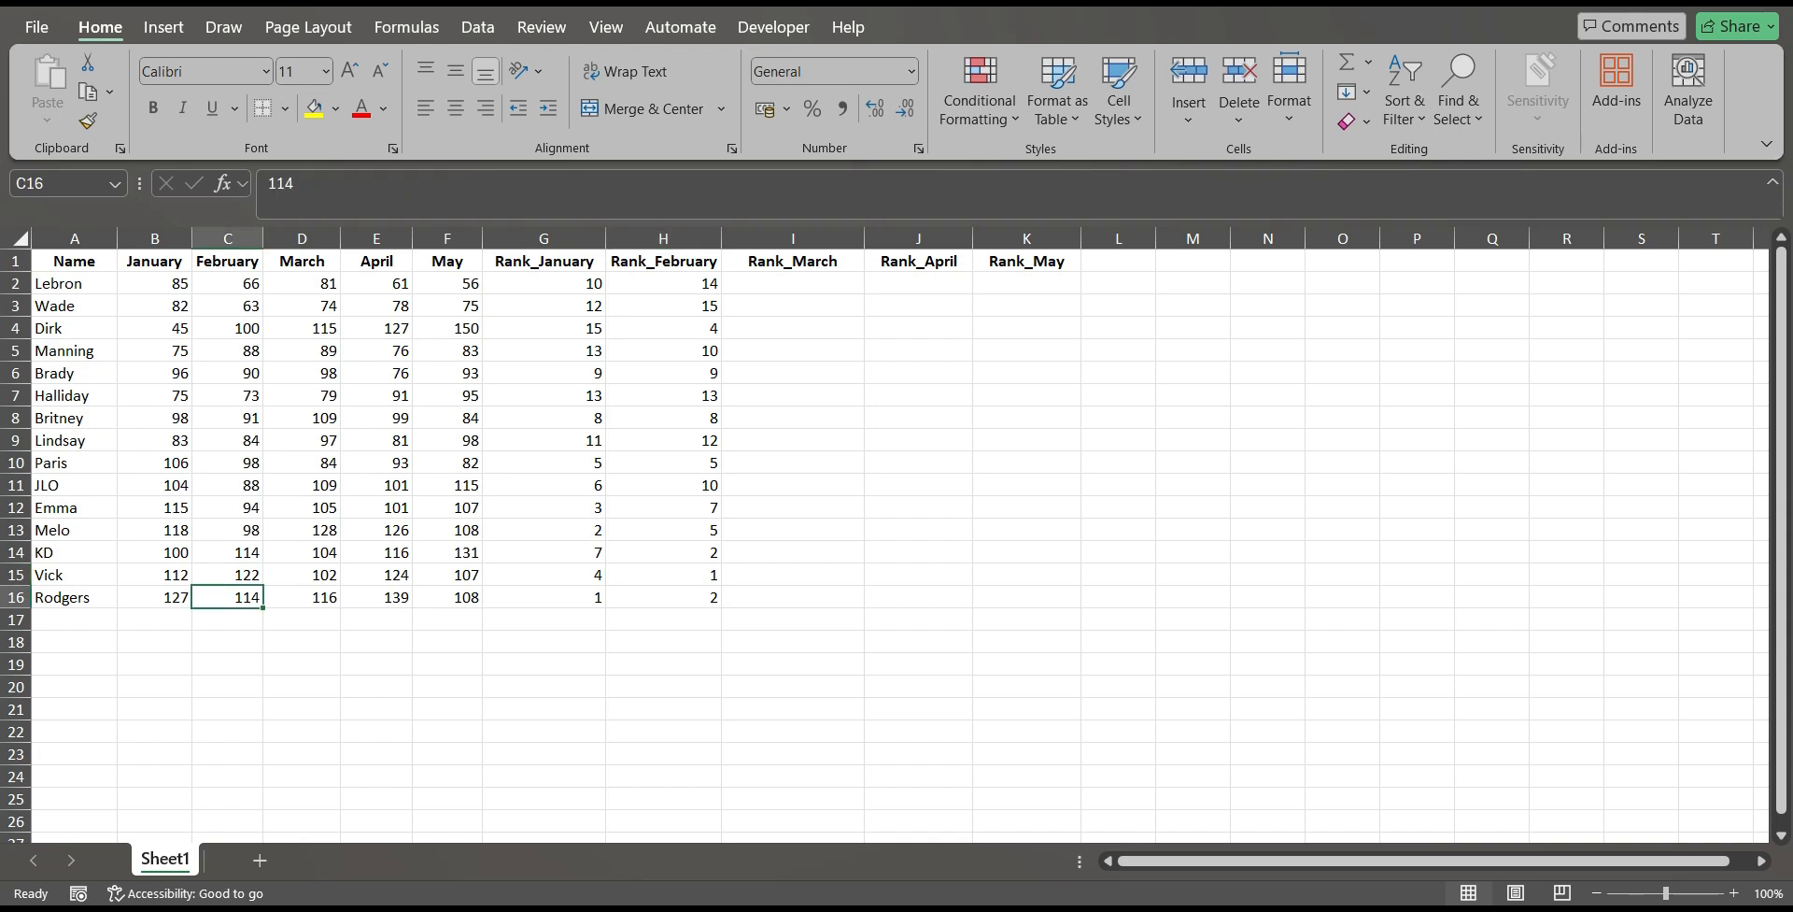
left_click(664, 575)
left_click(227, 575)
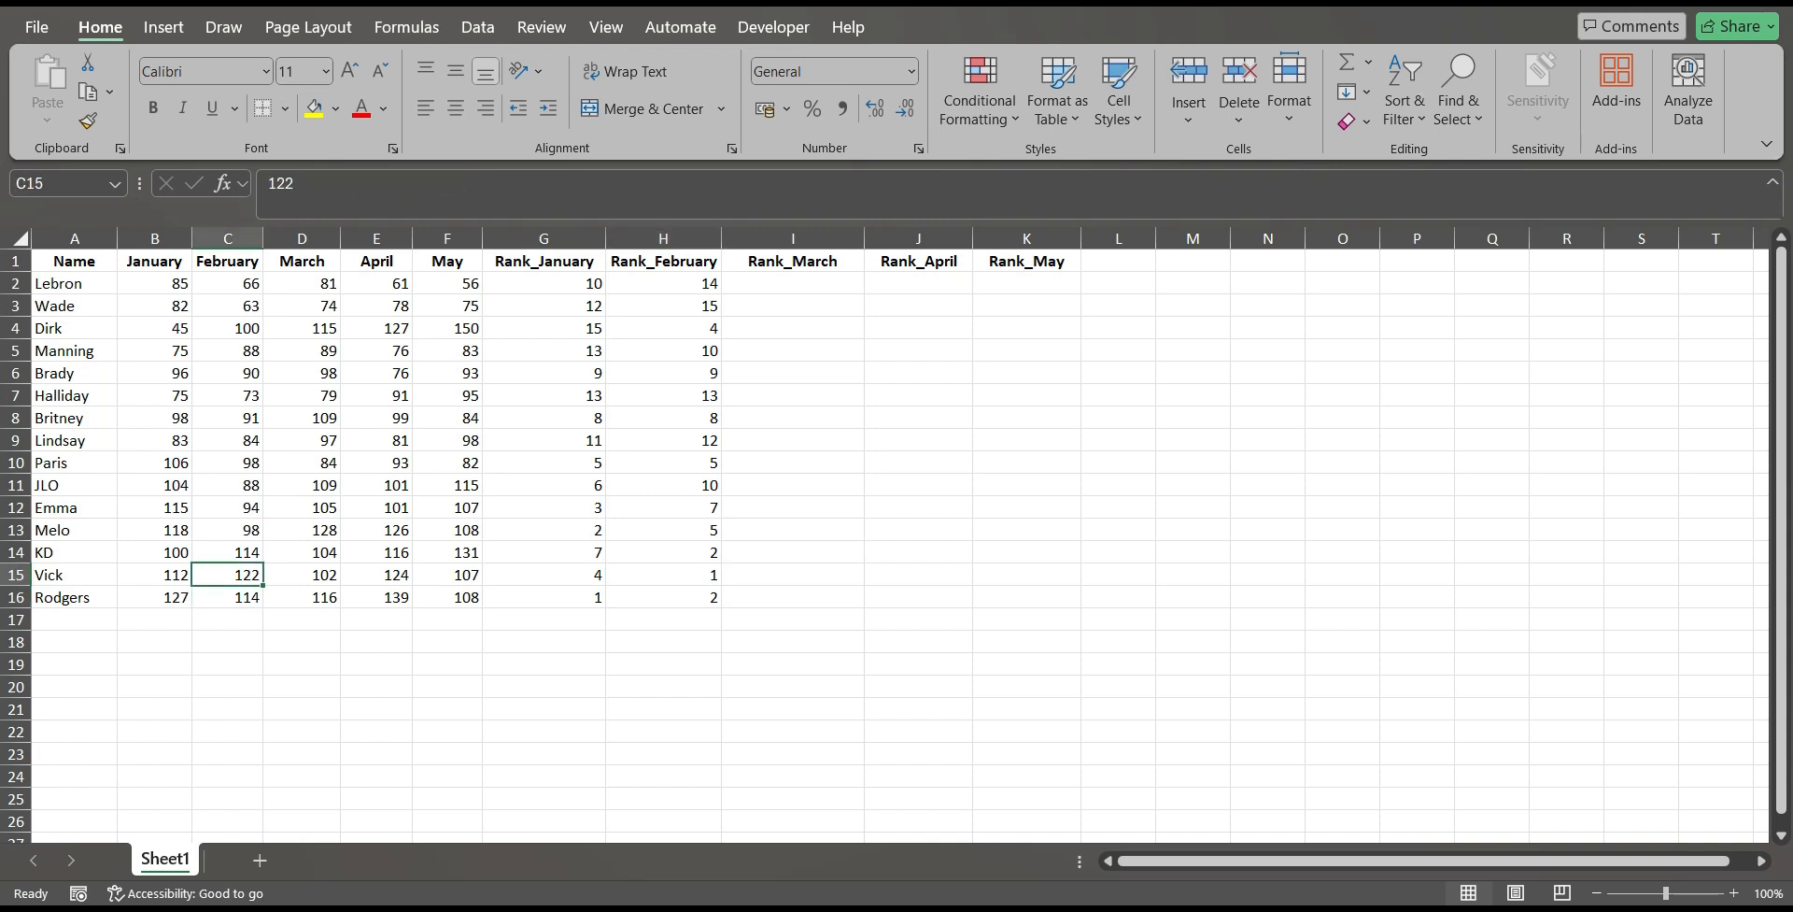
left_click(663, 576)
Copy the RANK formula from H2 across row 2 to the Rank_March, Rank_April and Rank_May columns.
left_click(664, 284)
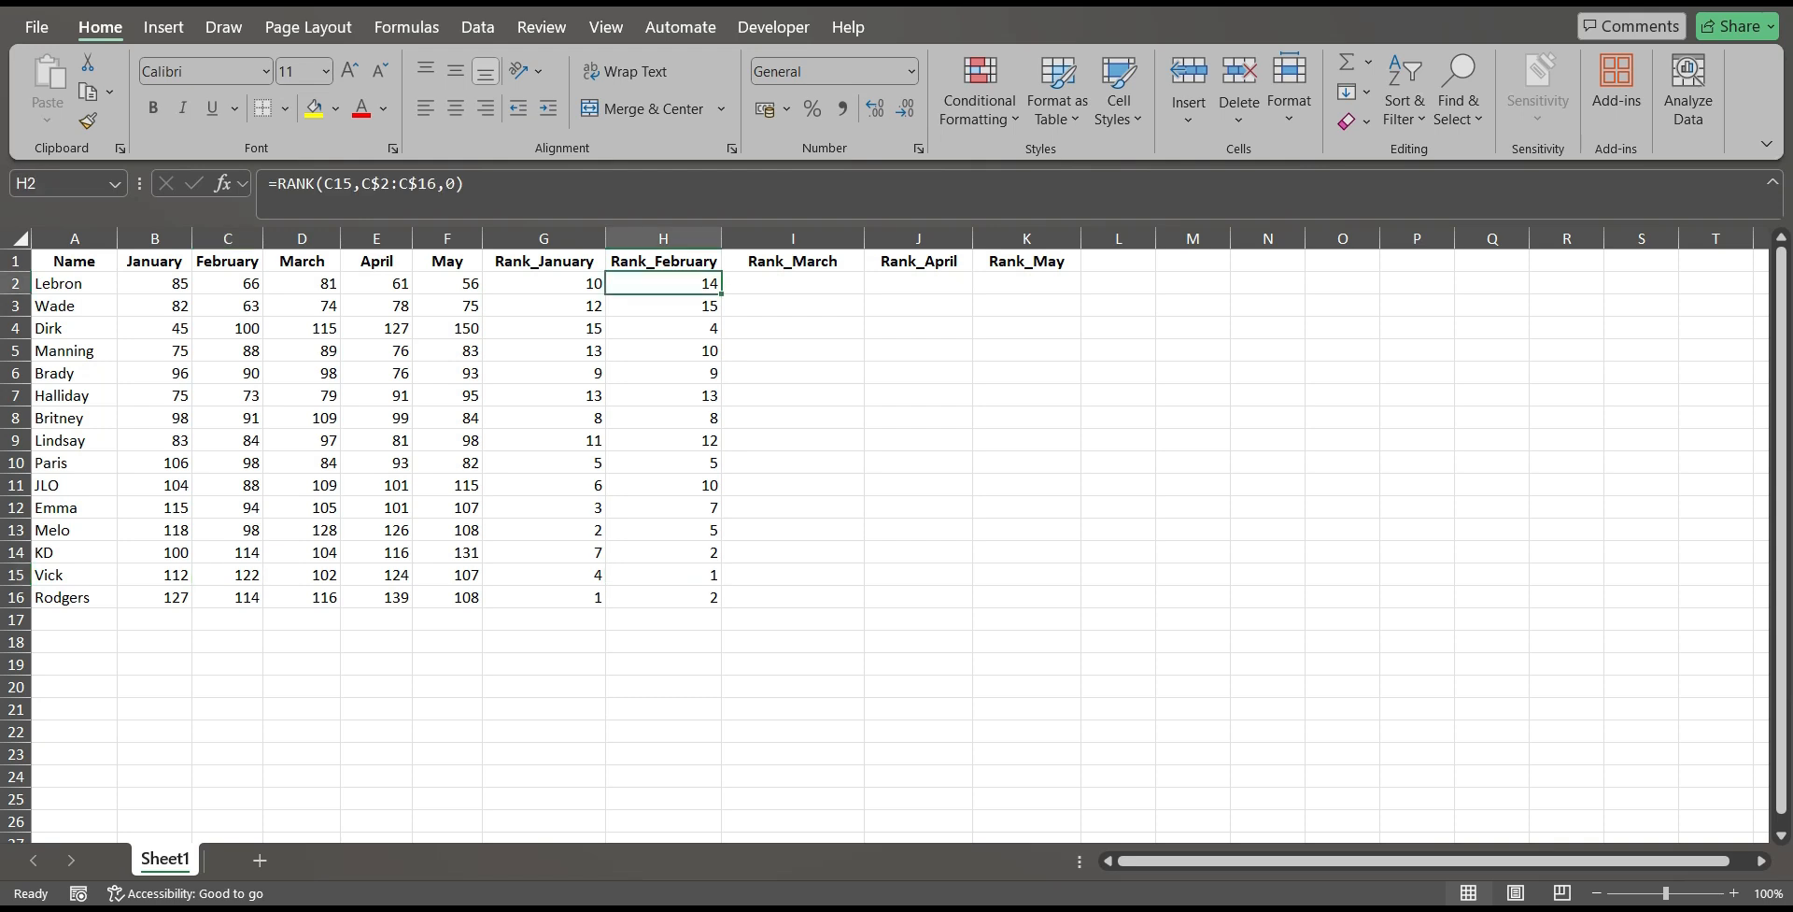
left_click_drag(721, 293, 1027, 286)
left_click(1028, 394)
Fill the Rank_March, Rank_April and Rank_May formulas from row 2 down to row 16.
left_click(793, 284)
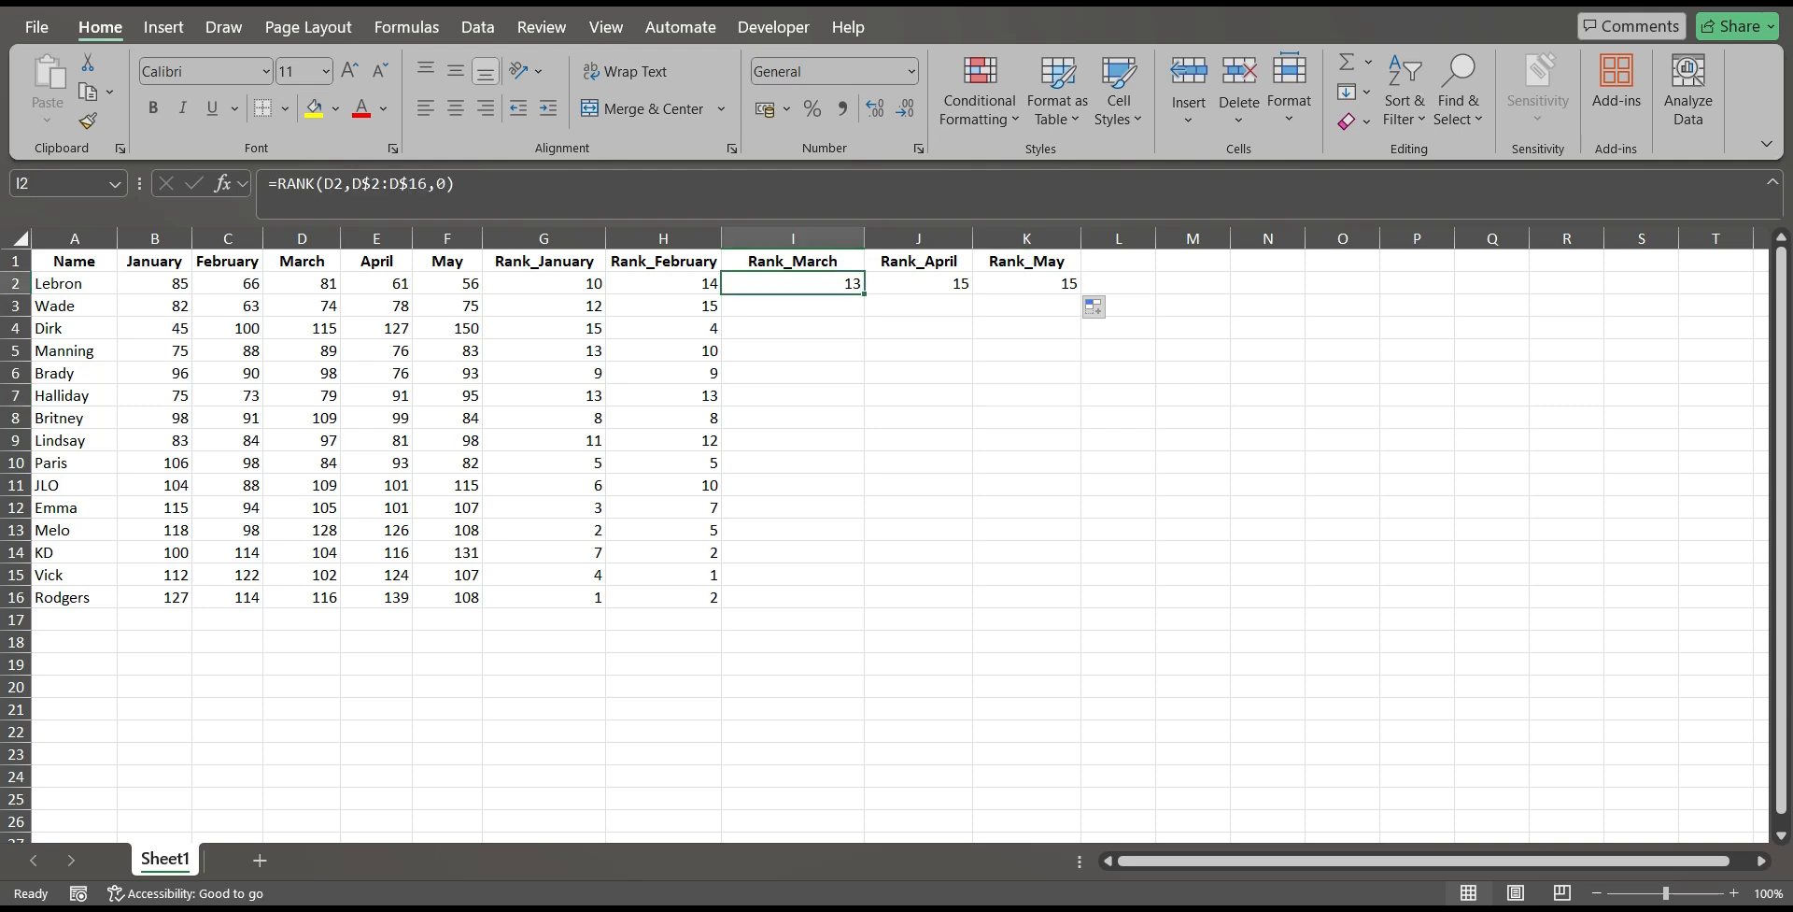
double_click(864, 294)
left_click(918, 284)
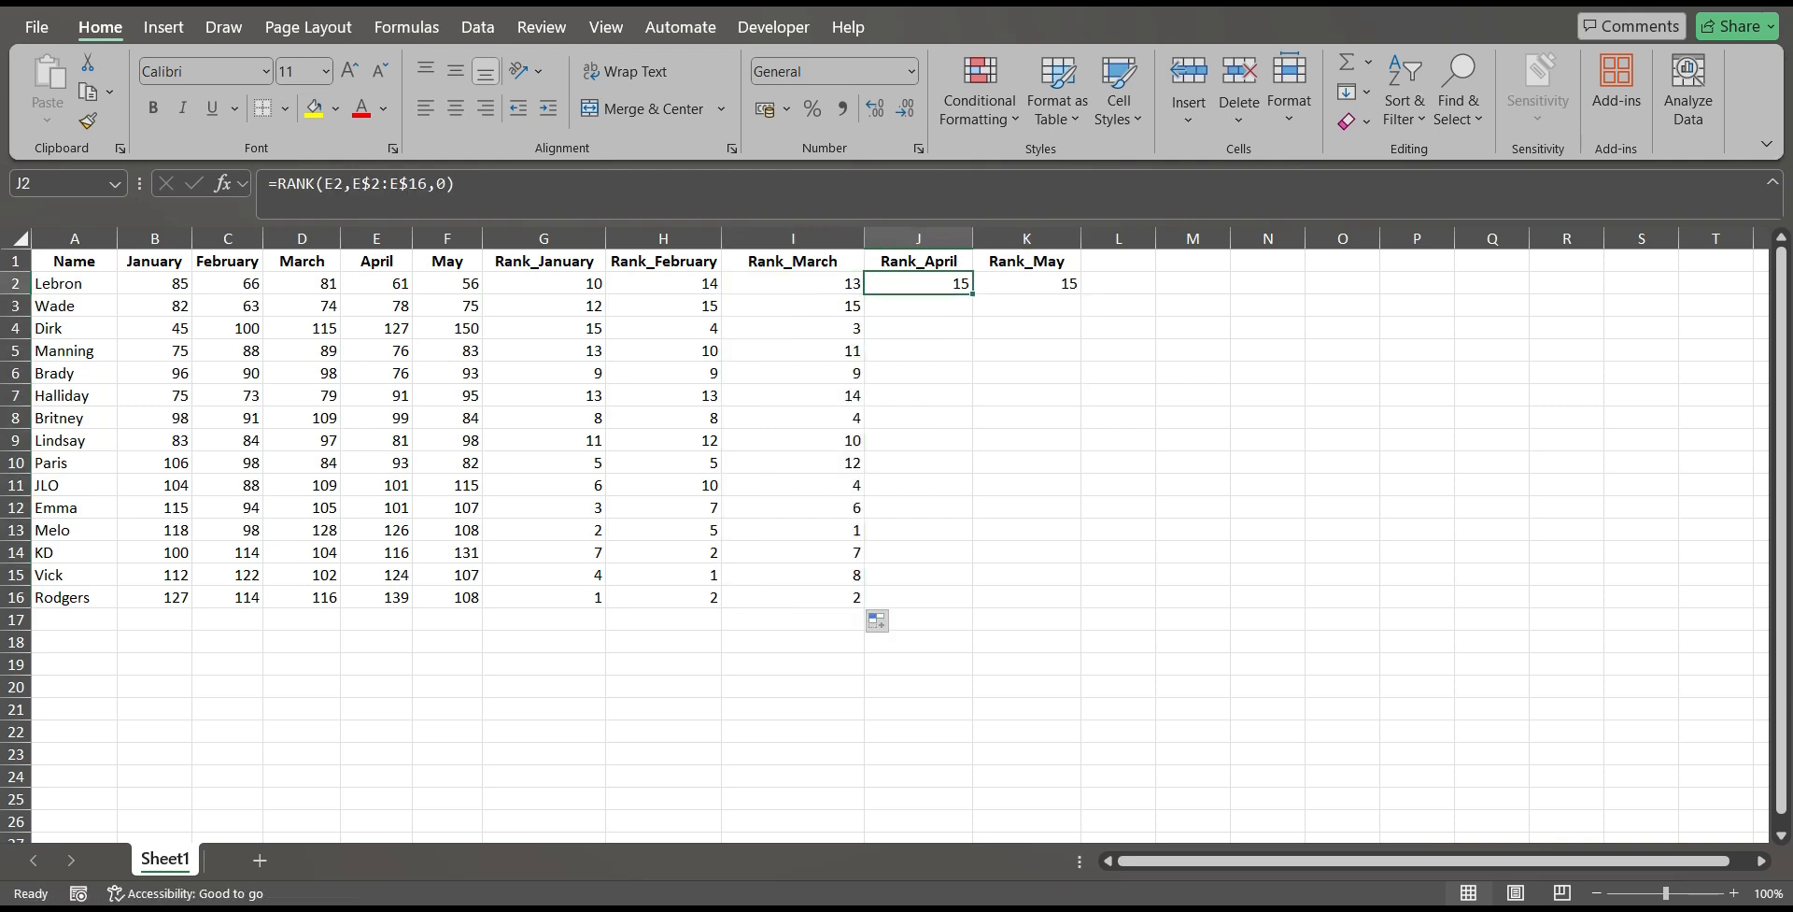
double_click(972, 294)
left_click(1027, 284)
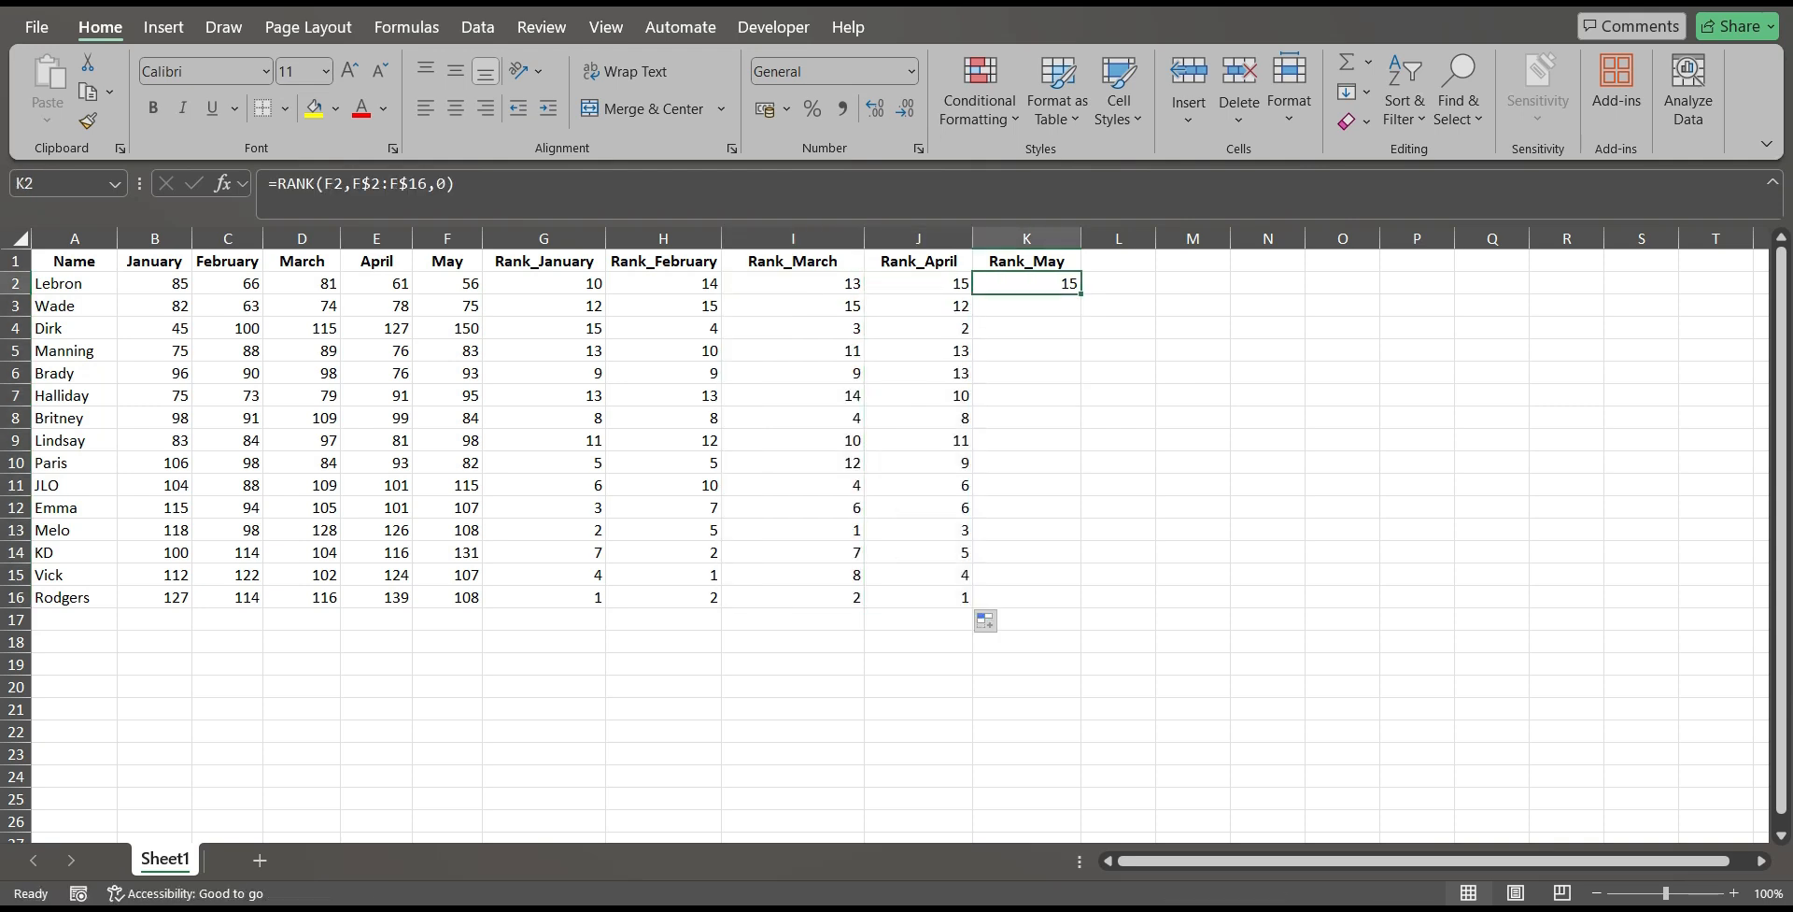
double_click(1080, 294)
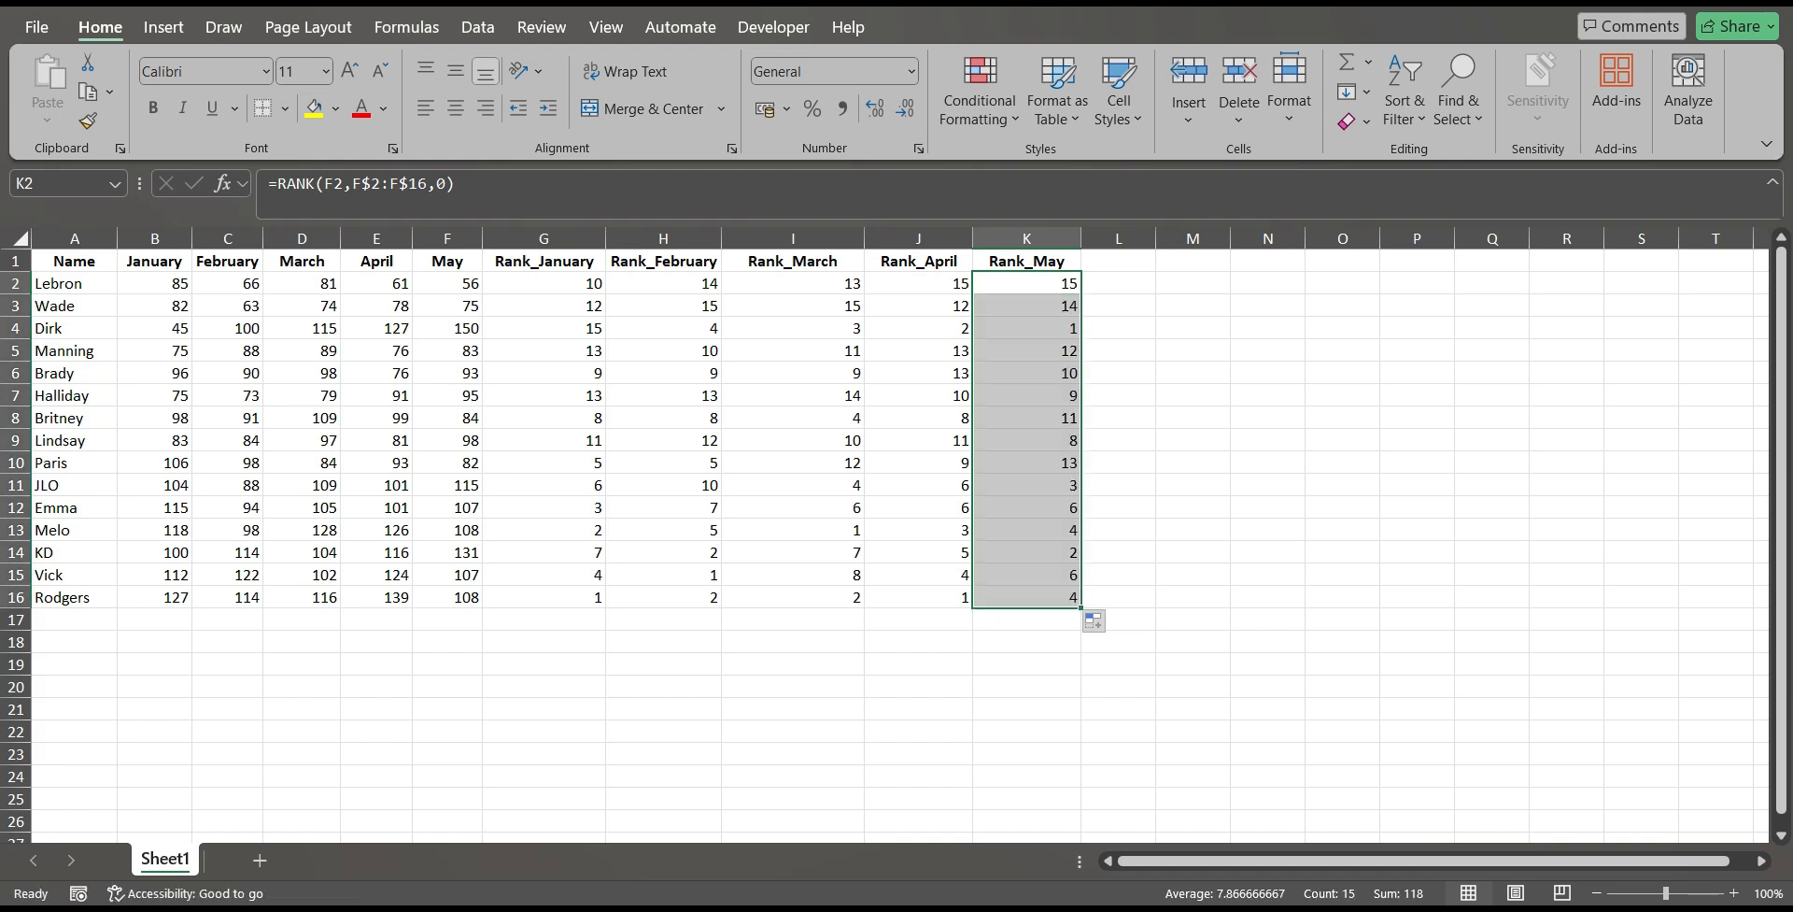
Inspect the cell references in the RANK formulas of I2, J2 and K2 without changing them.
left_click(793, 284)
double_click(826, 284)
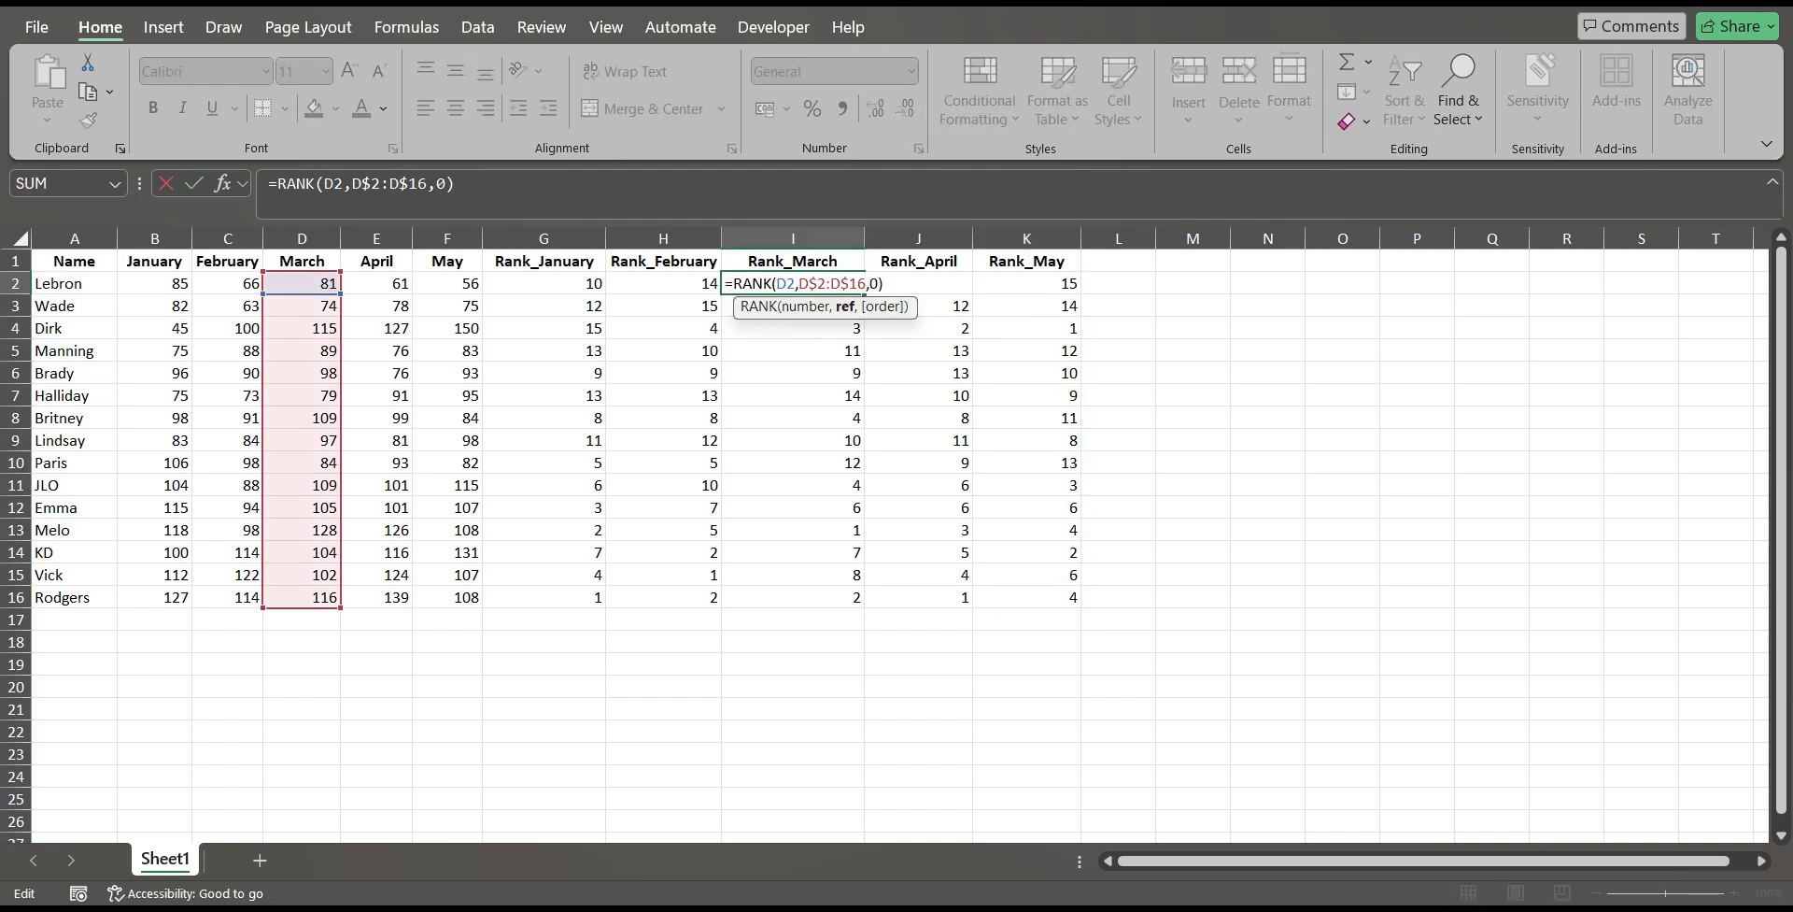
key("Escape")
double_click(937, 284)
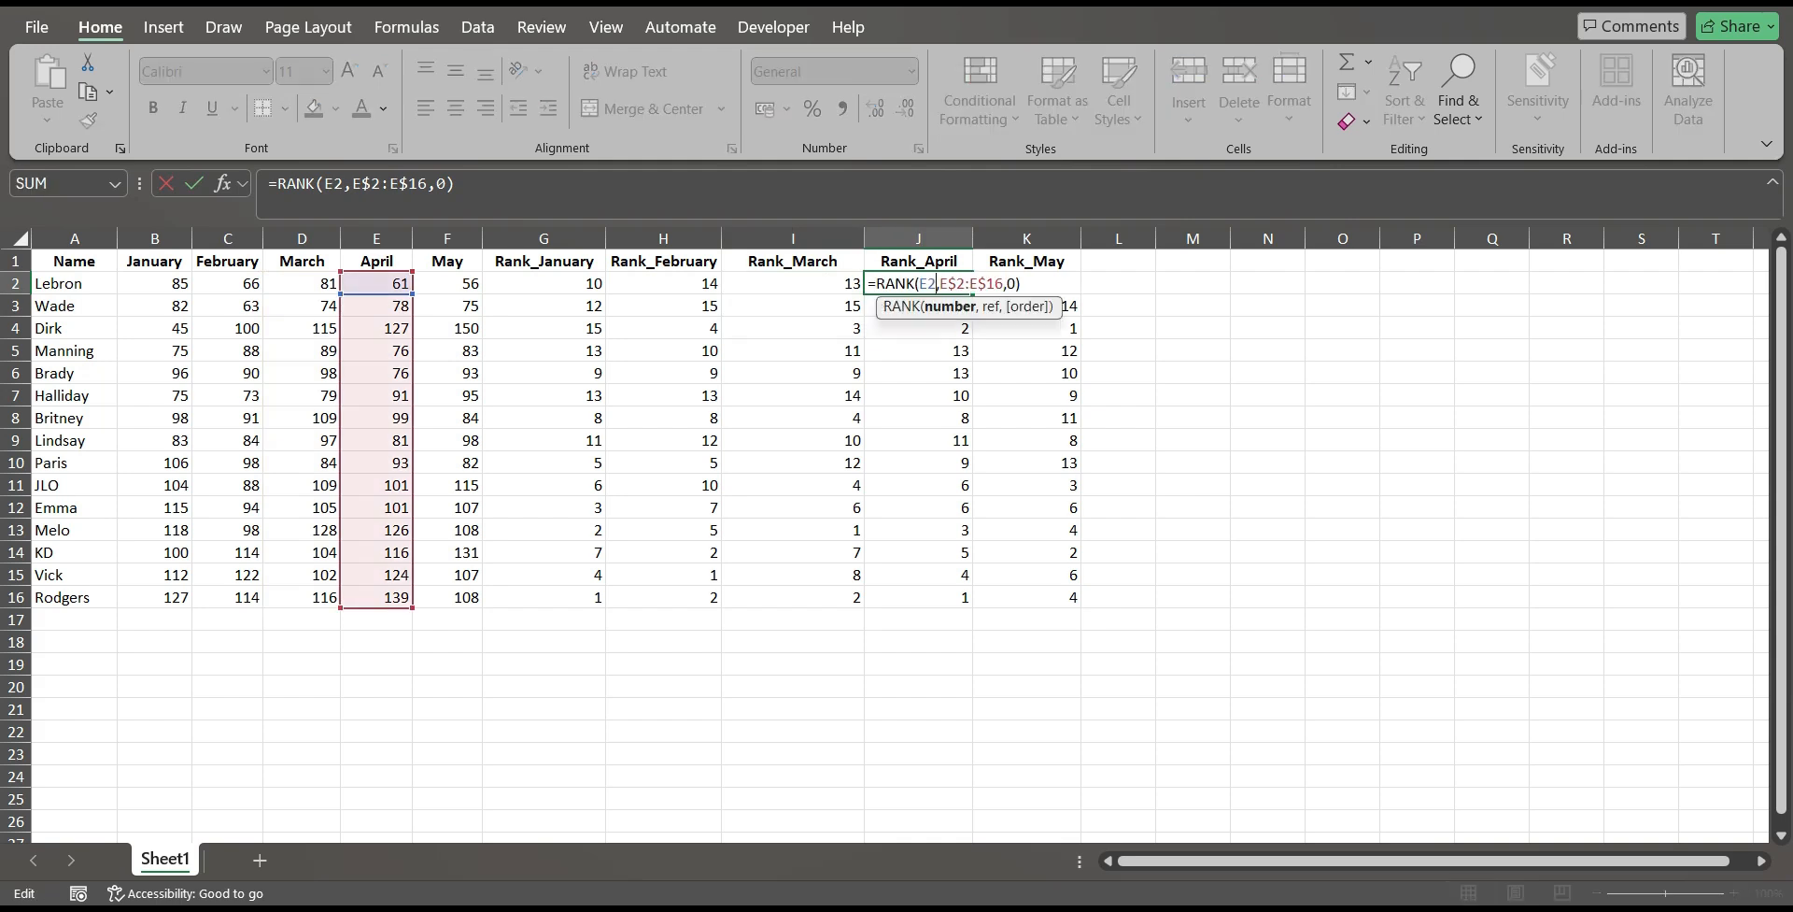
key("Escape")
key("Right")
key("F2")
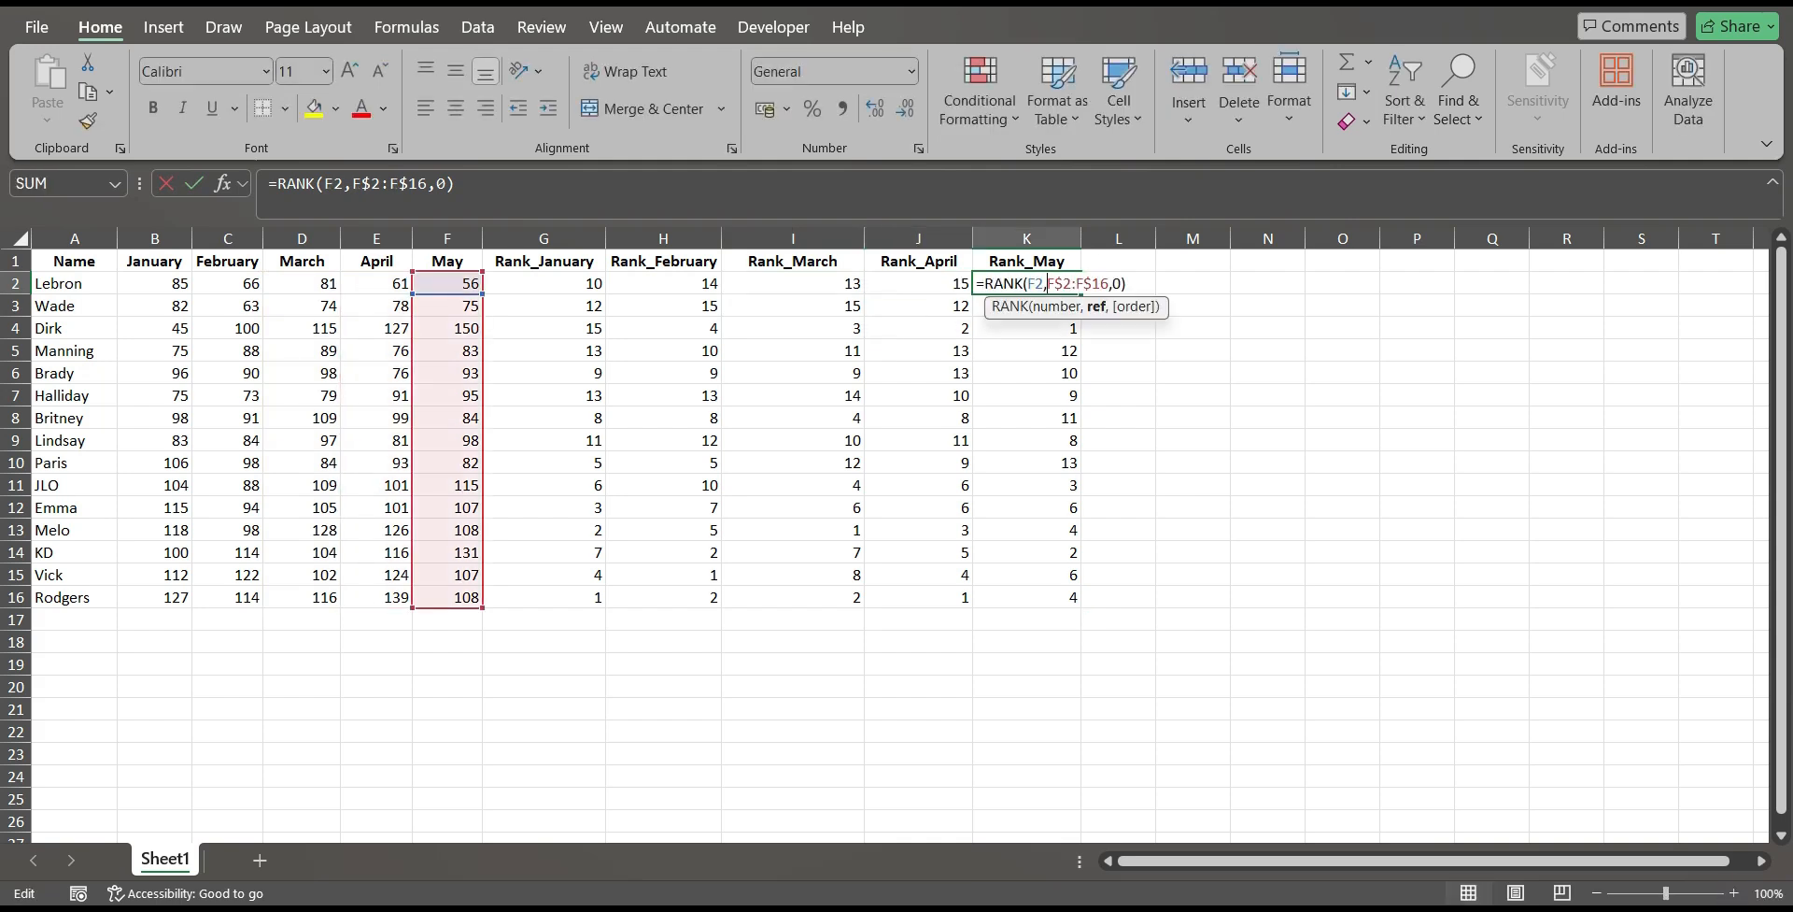
key("Escape")
left_click(1192, 350)
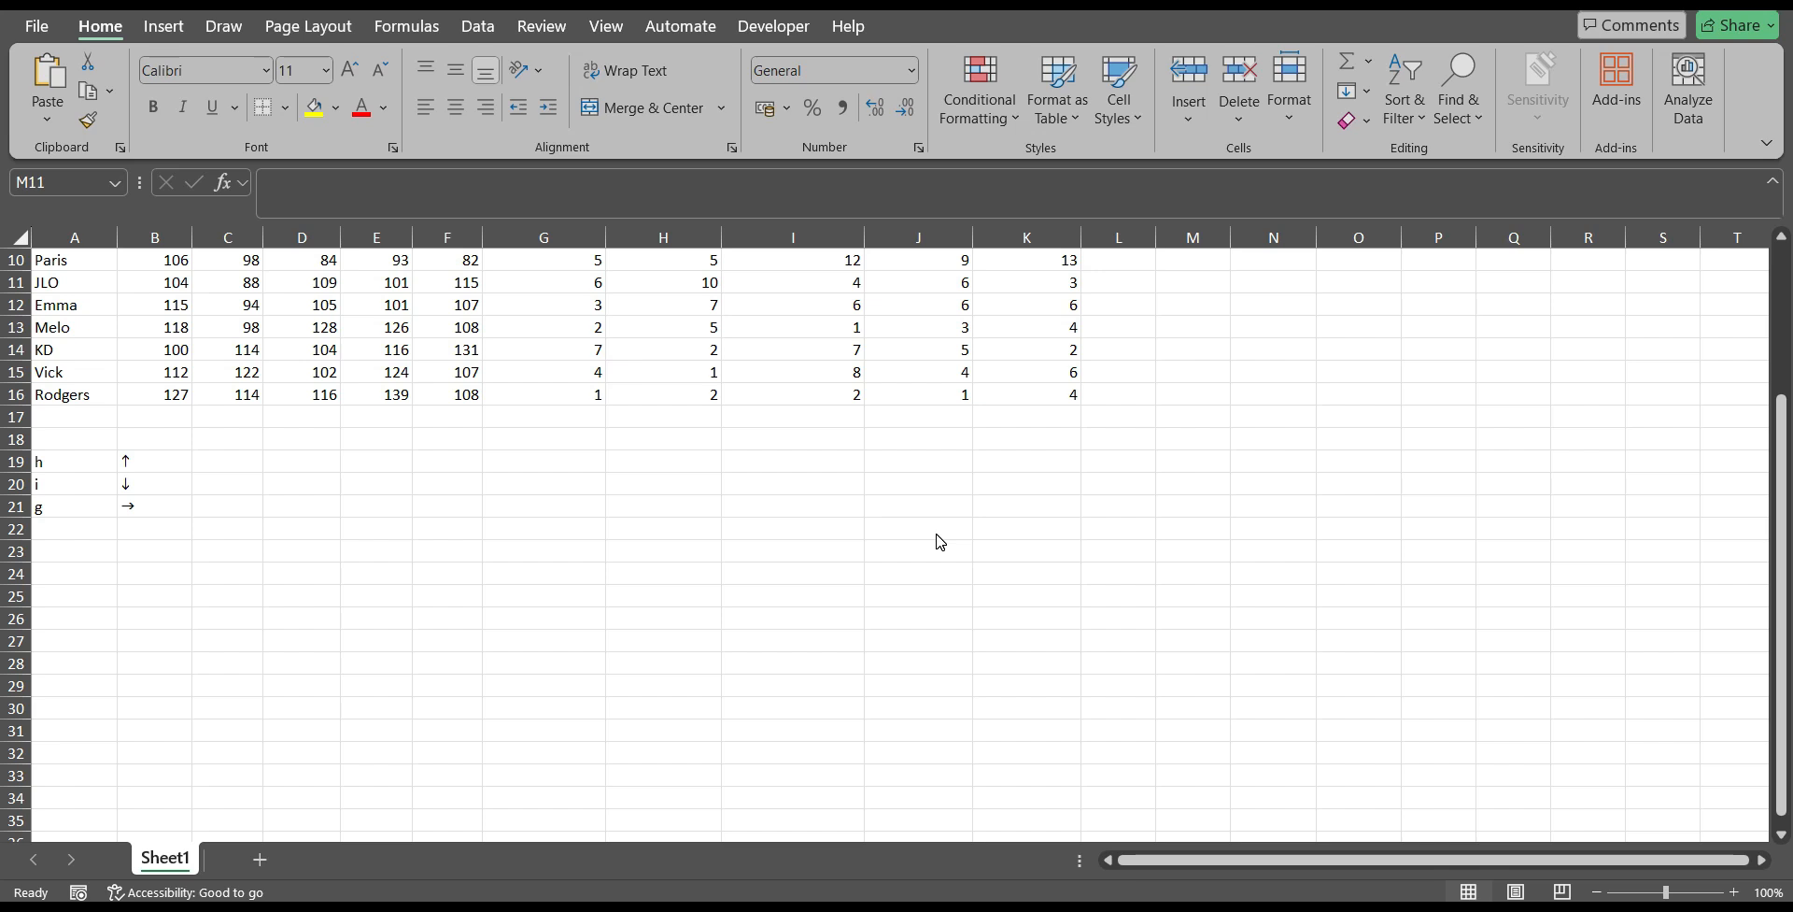
scroll(940, 542, "up", 3)
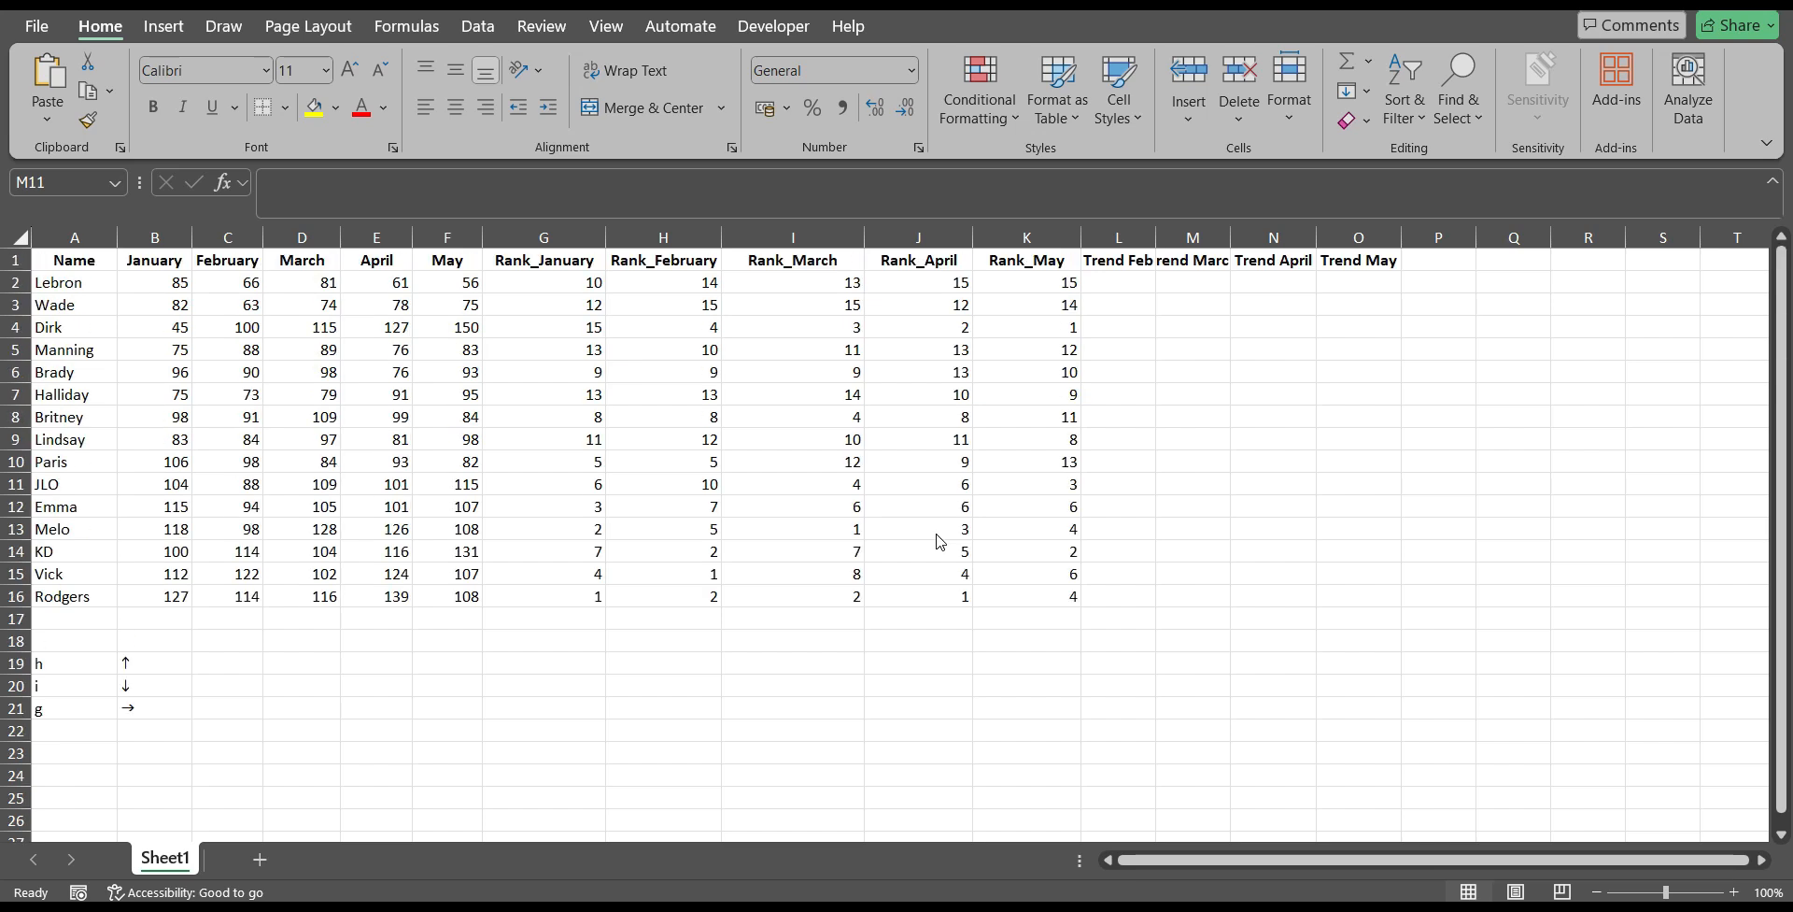
Examine the letters in A19:A21 and the font and content of the matching arrow cells in B19:B21.
left_click_drag(66, 665, 140, 707)
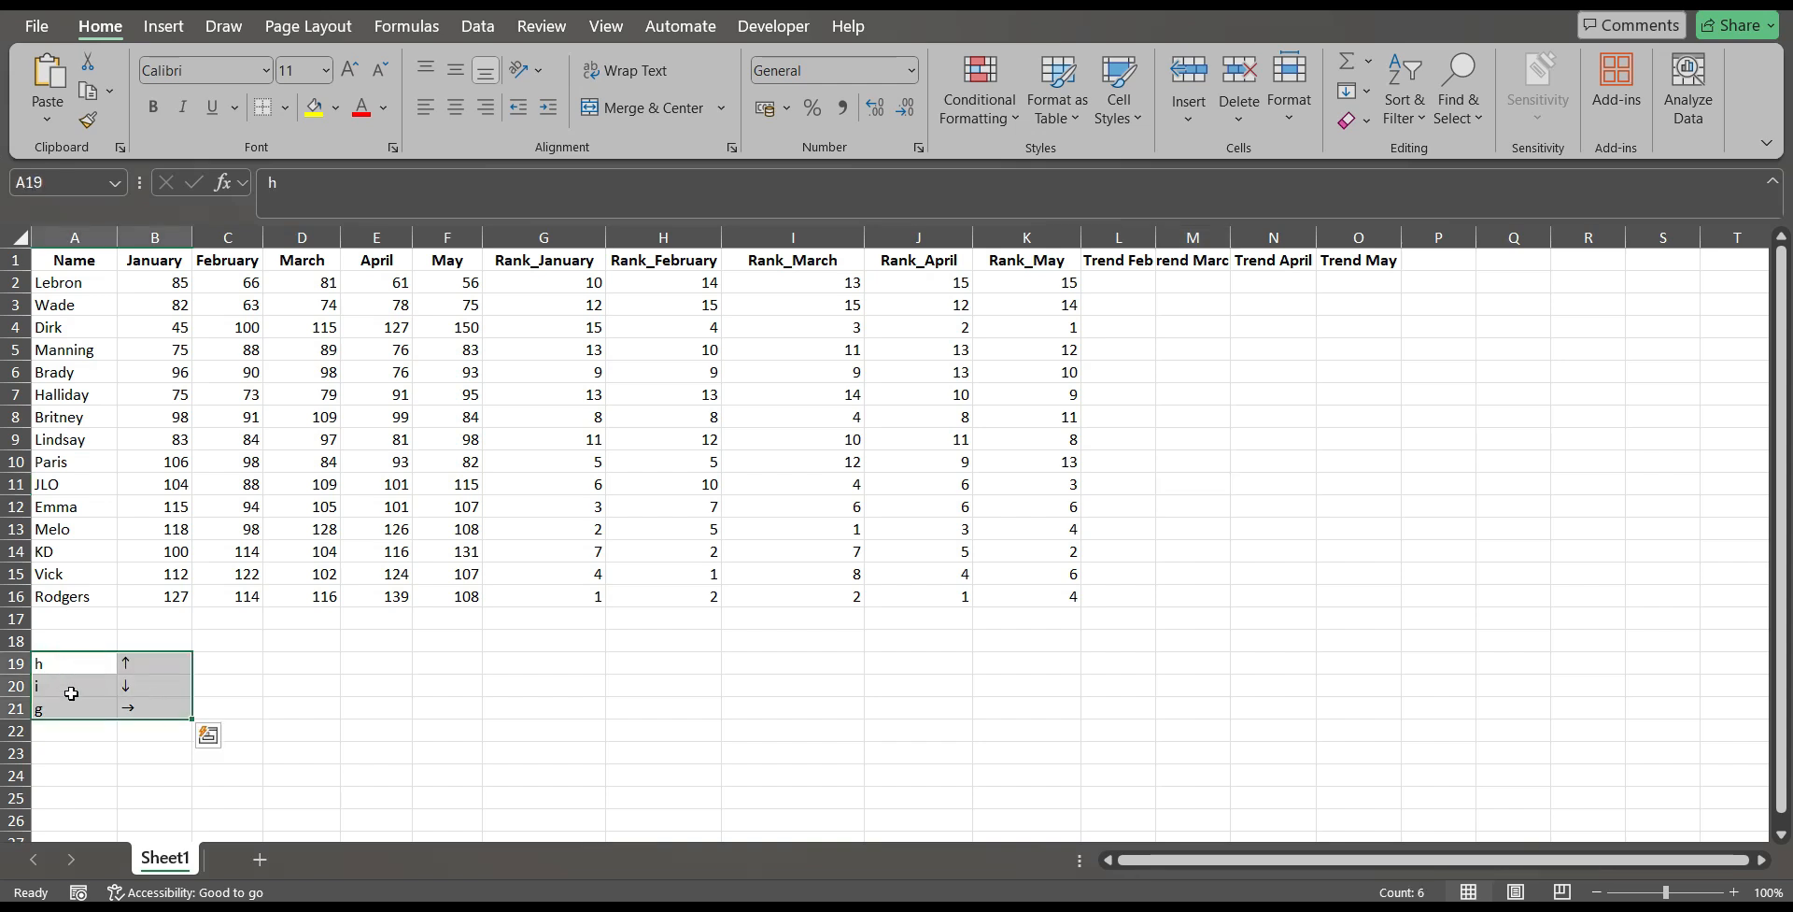
left_click(56, 667)
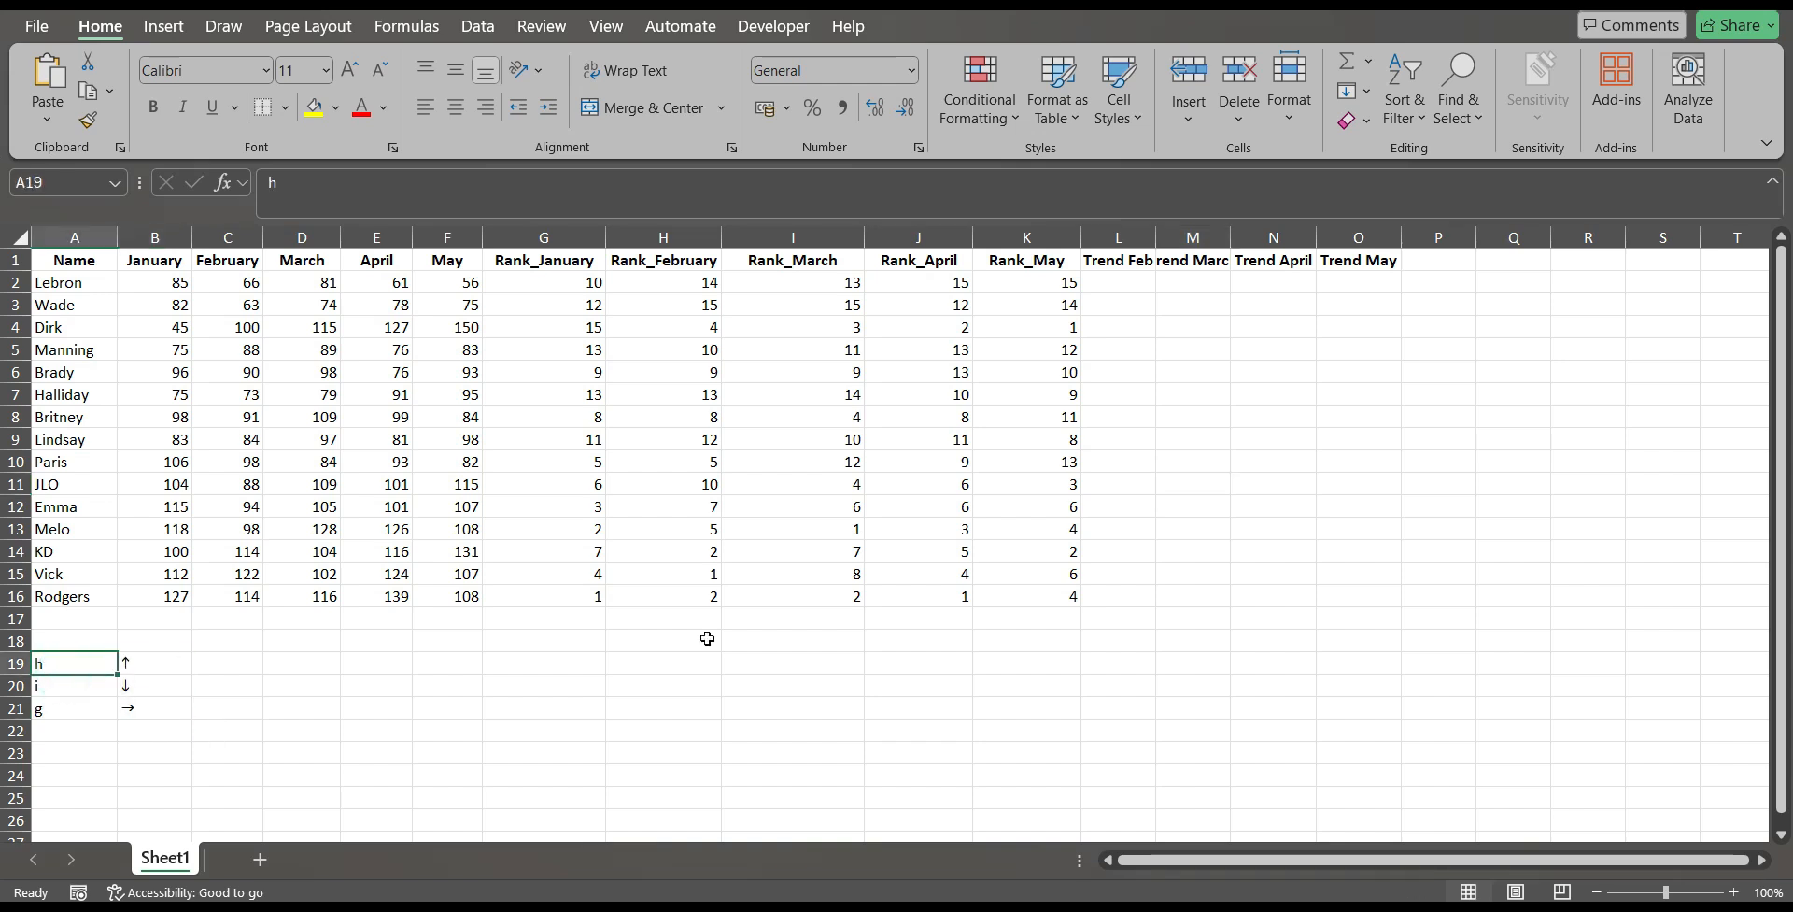
key("Right")
key("Down")
key("Down")
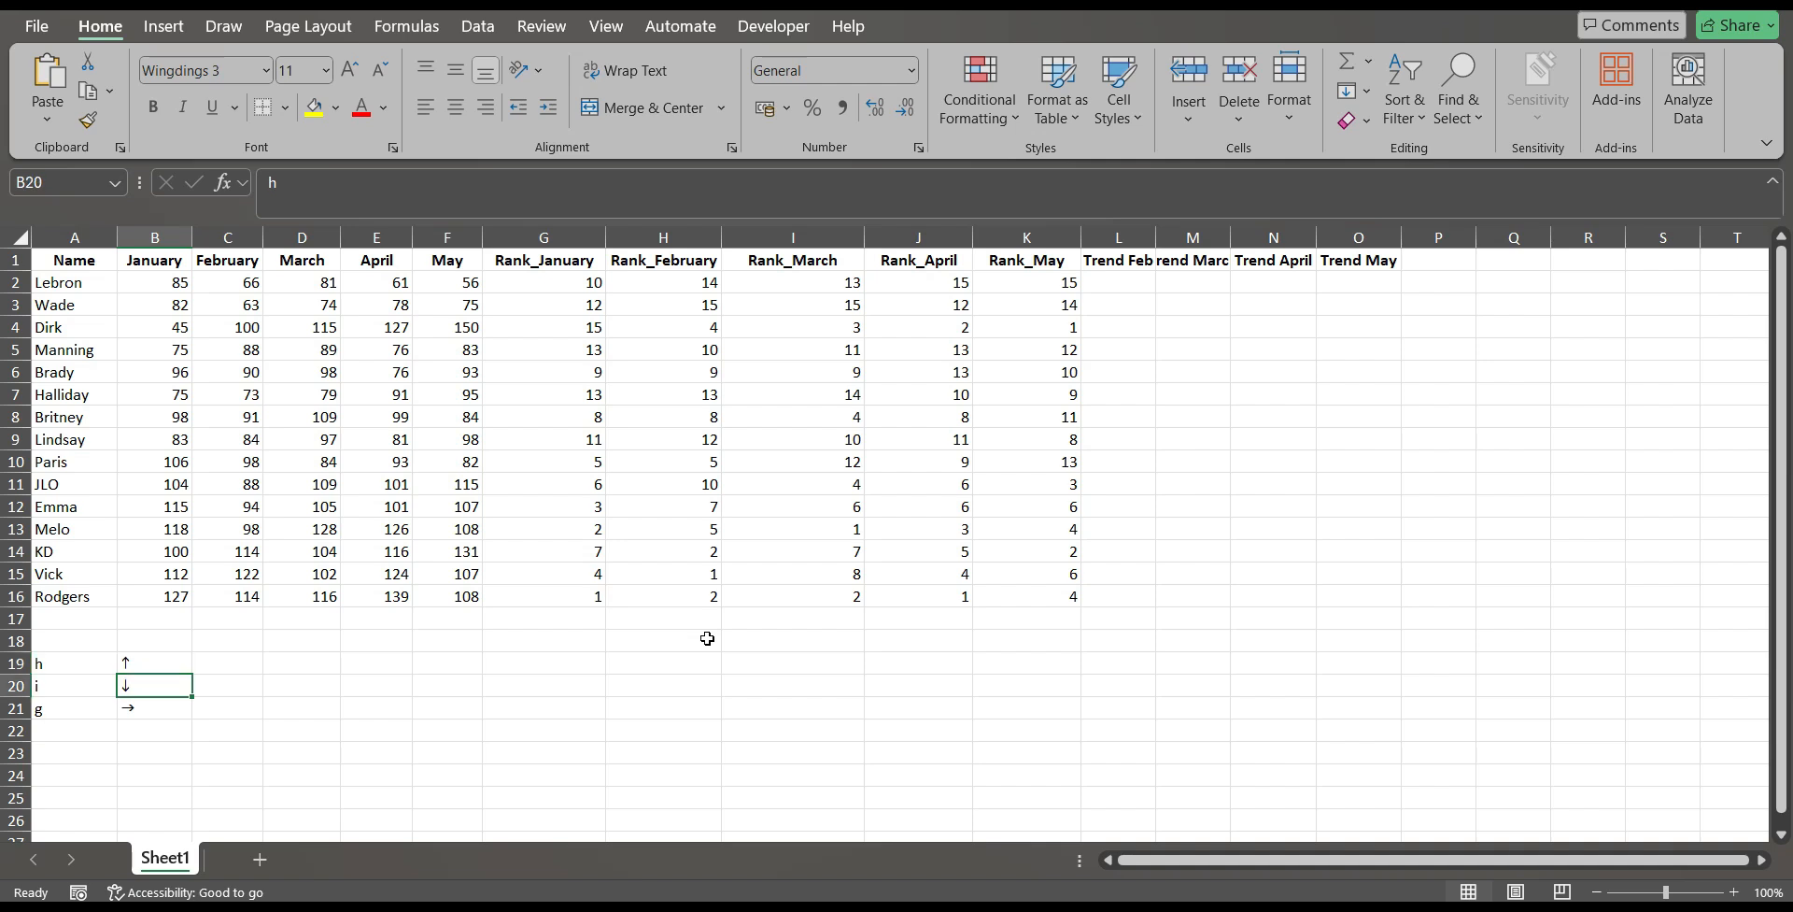
key("Up")
key("Up")
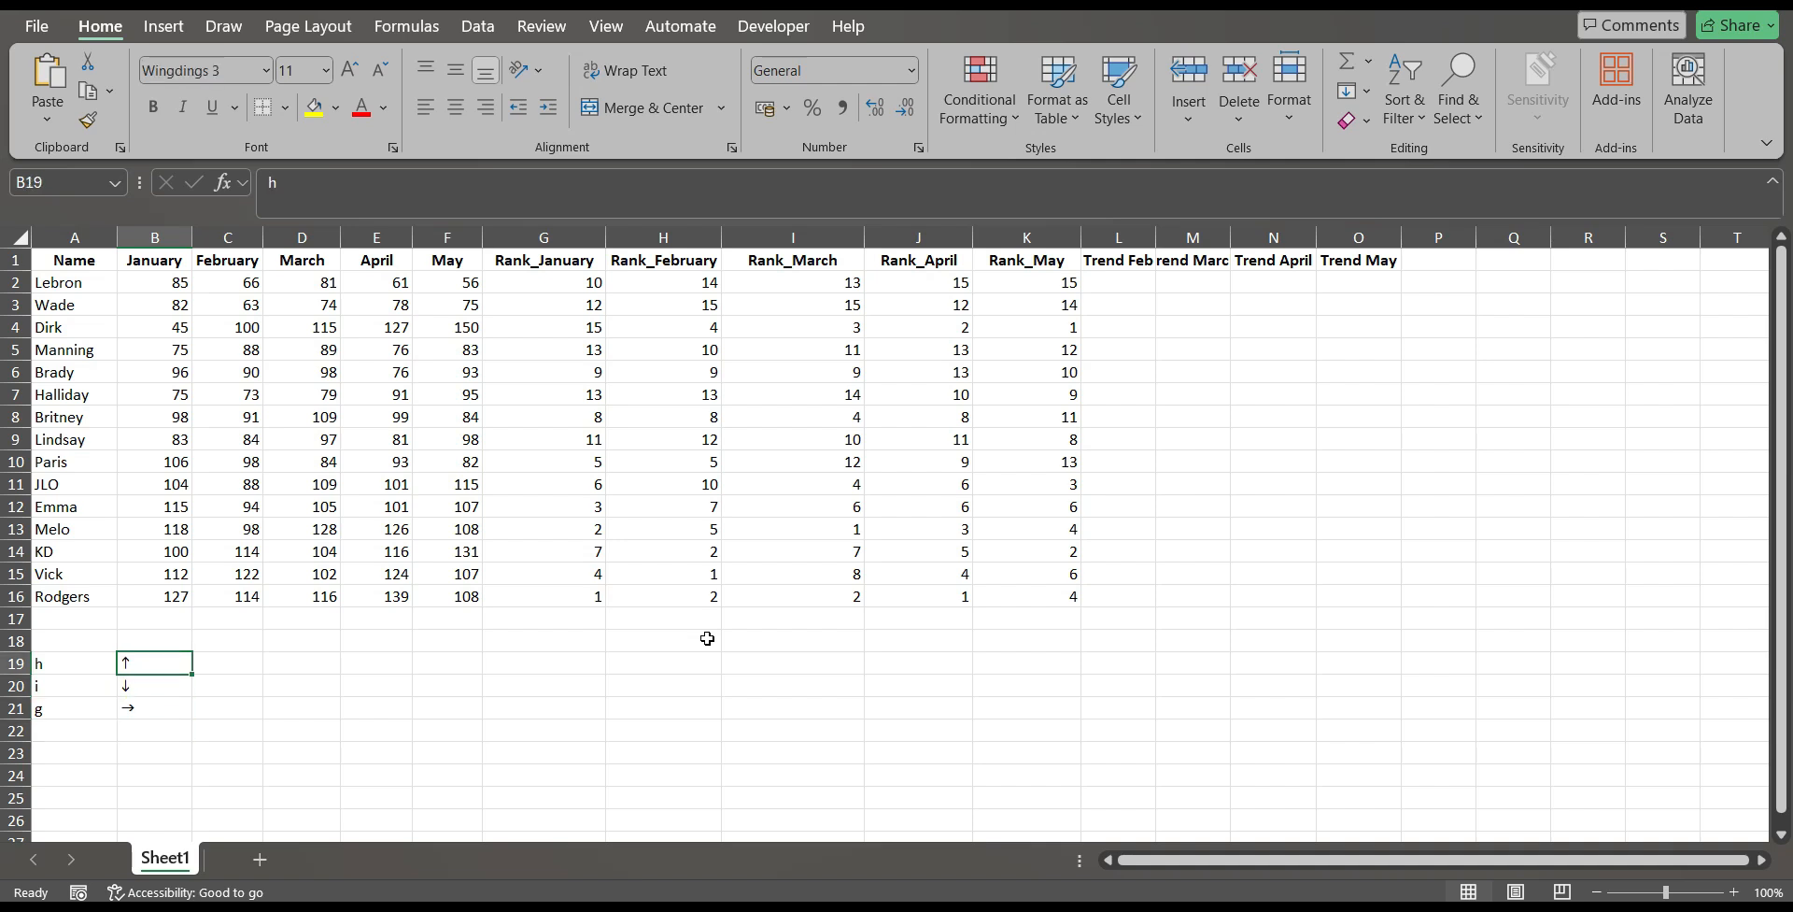
key("Left")
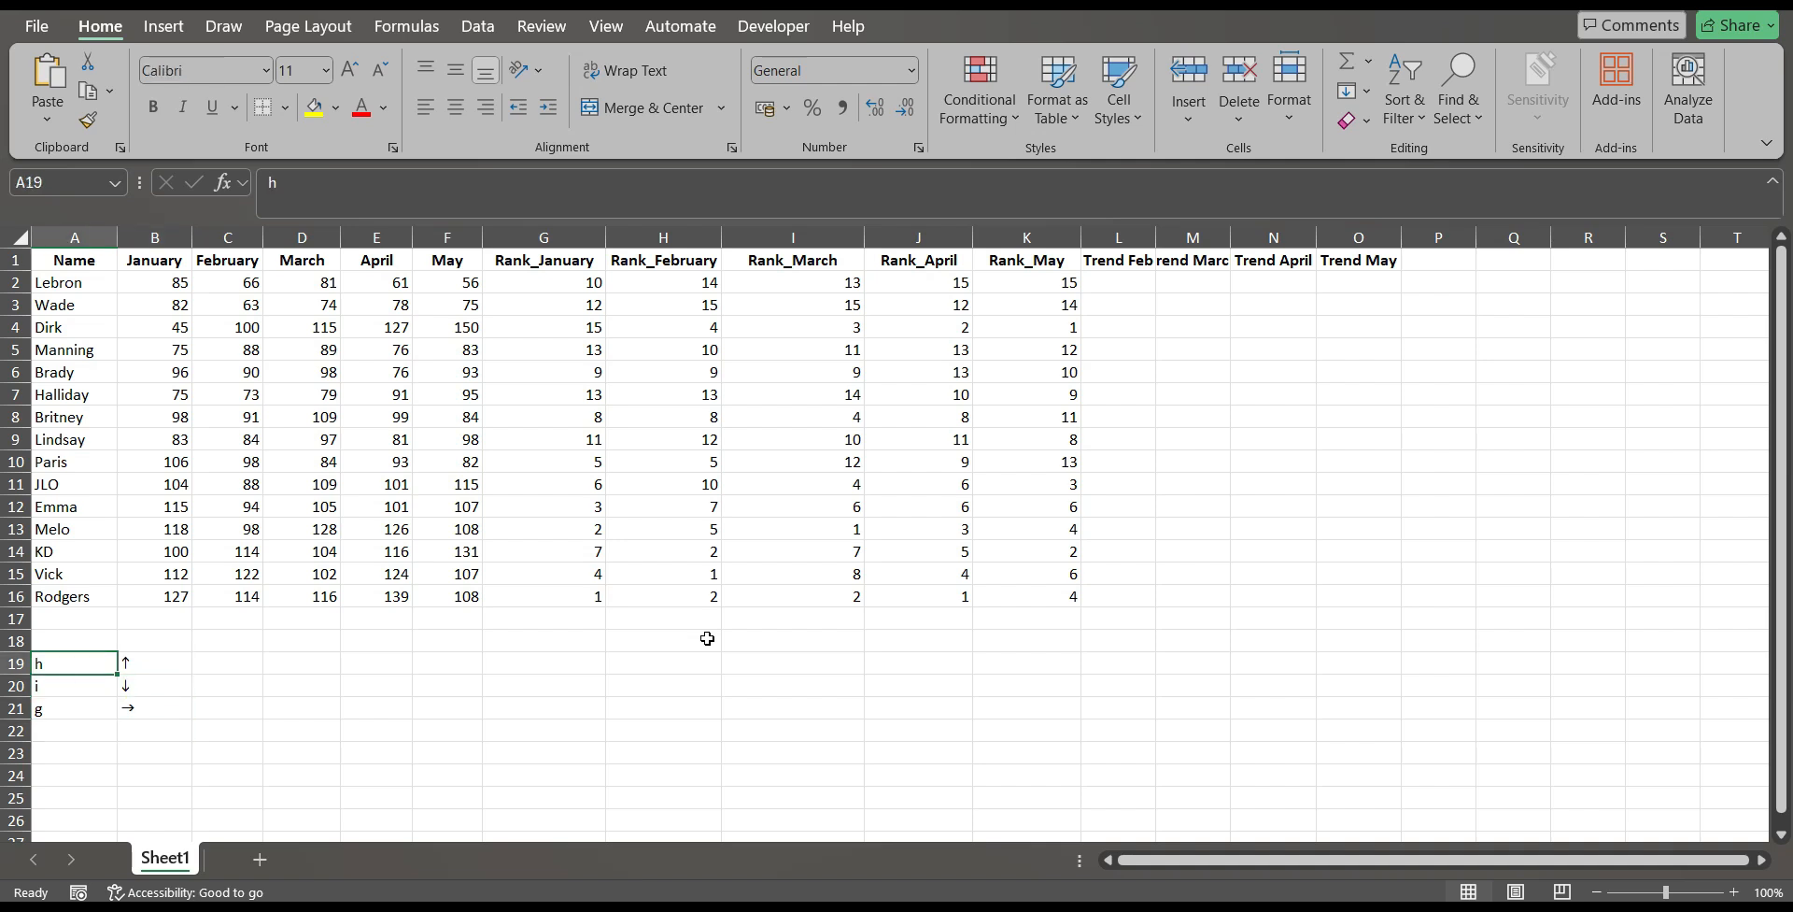
key("Down")
key("Down")
key("Up")
key("Up")
Clear the arrow symbols from cells B19:B21.
key("Right")
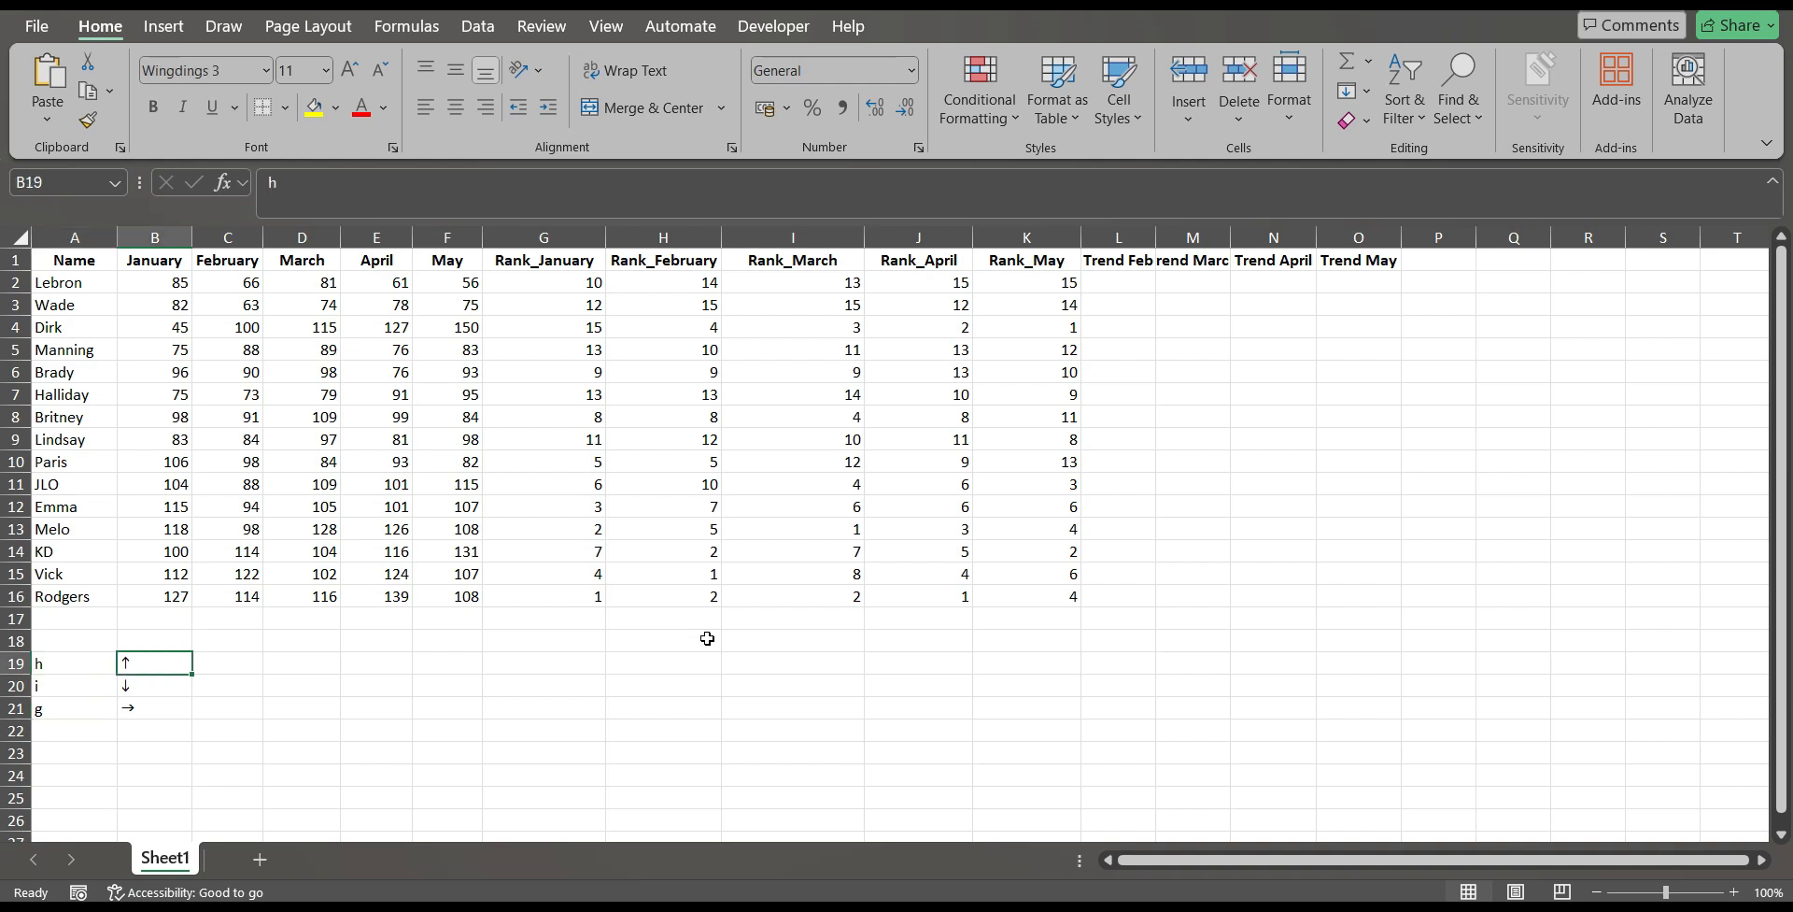
key("shift+Down")
key("shift+Down")
key("Delete")
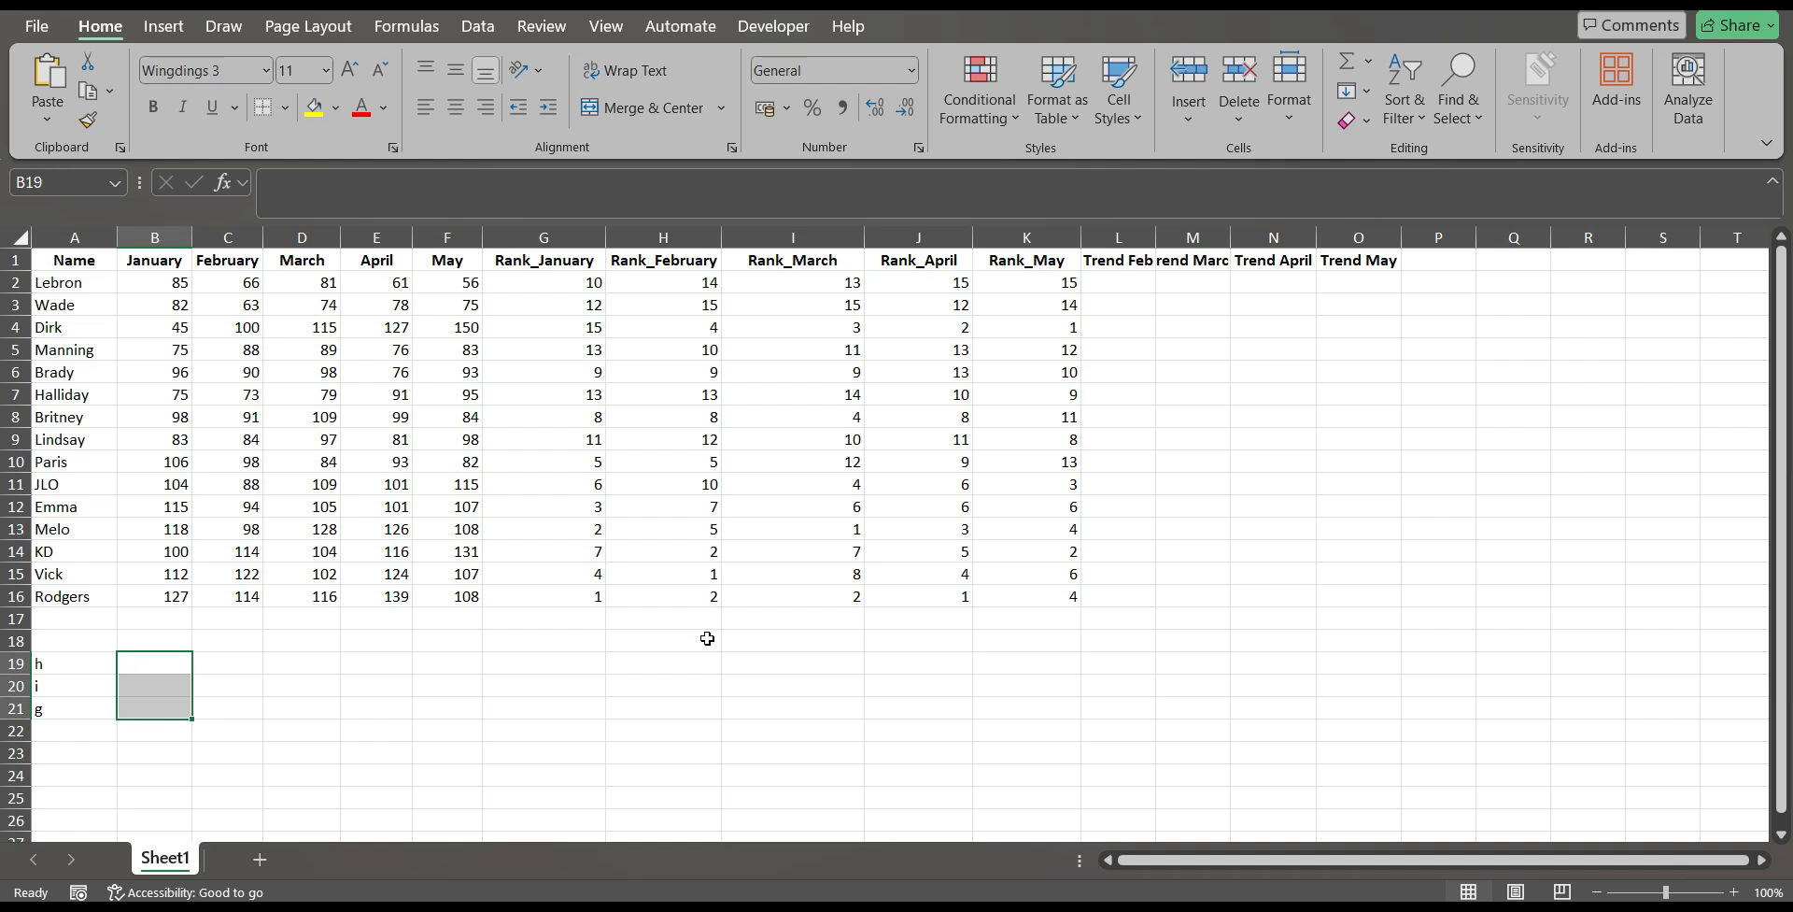
Enter the letters h, i and g into the Wingdings 3 cells B19, B20 and B21.
key("Up")
key("Down")
type("h")
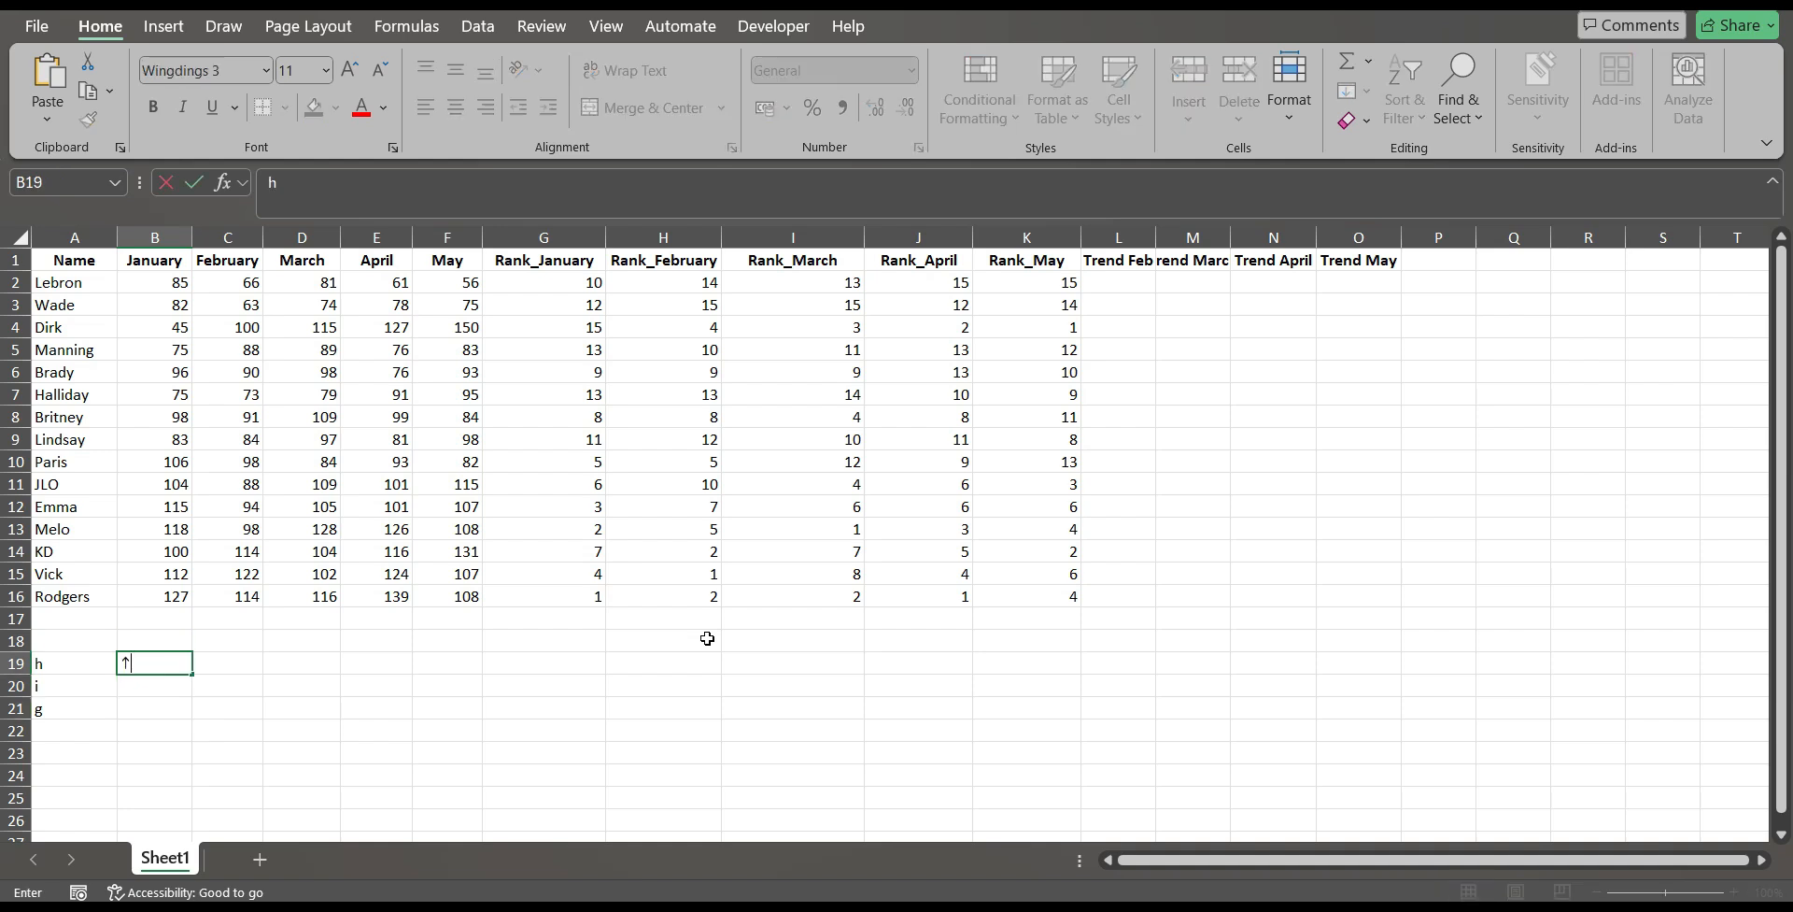
key("Return")
type("i")
key("Return")
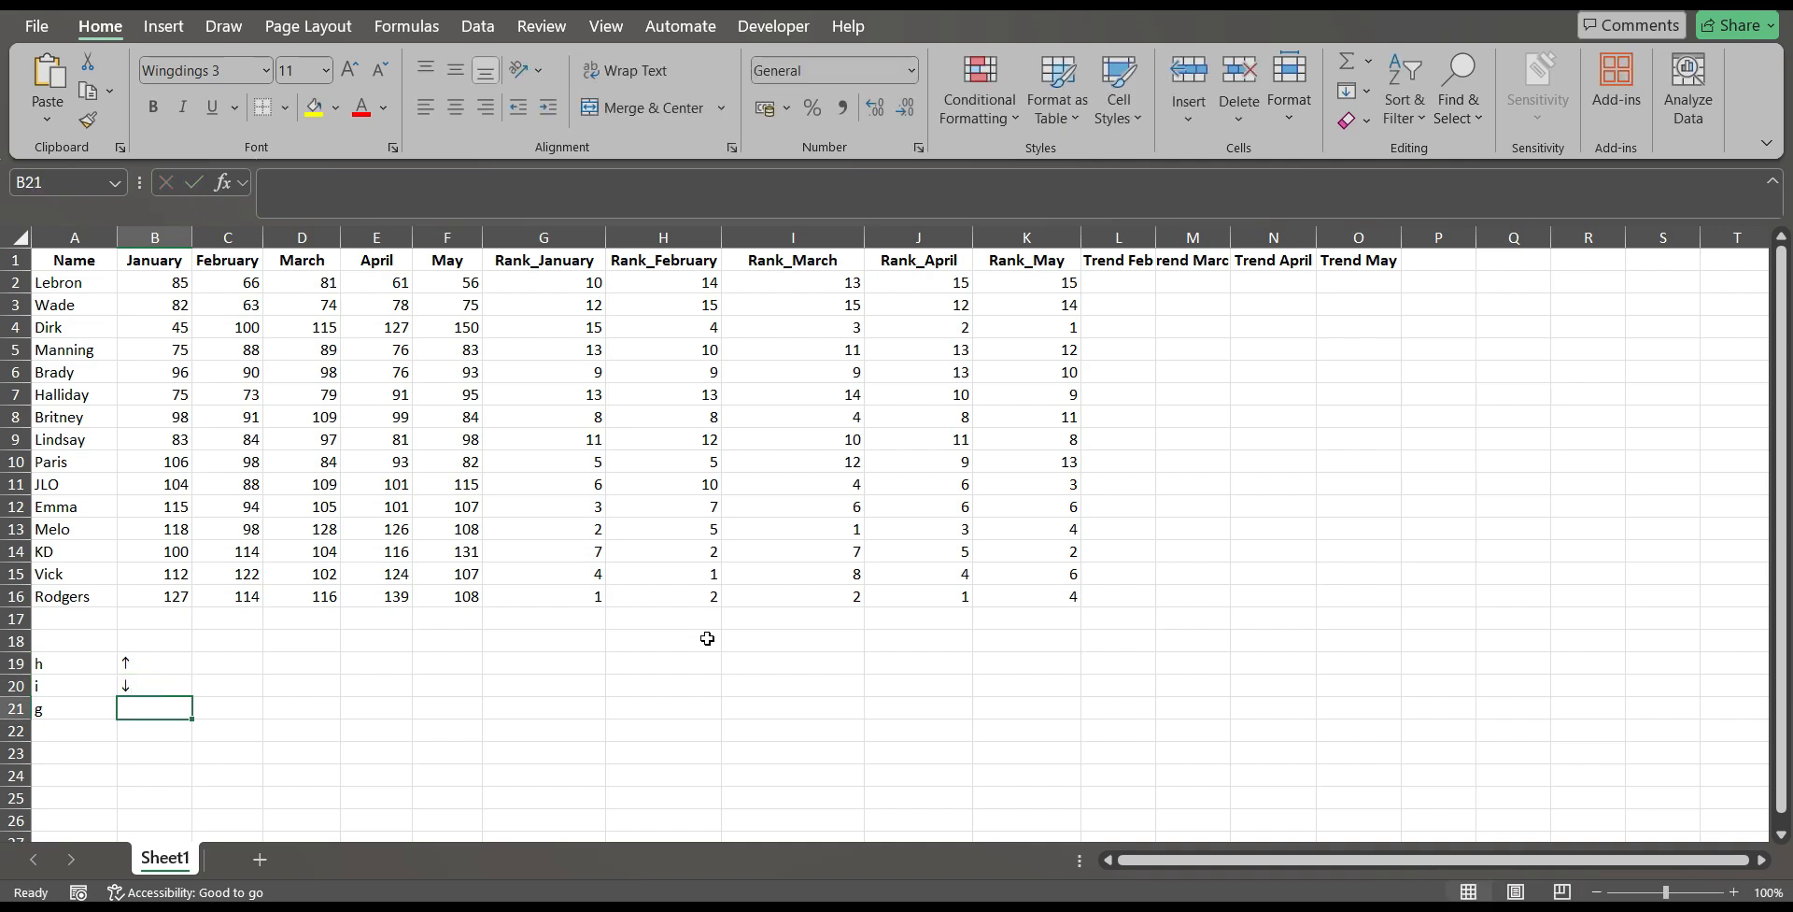
type("g")
key("Return")
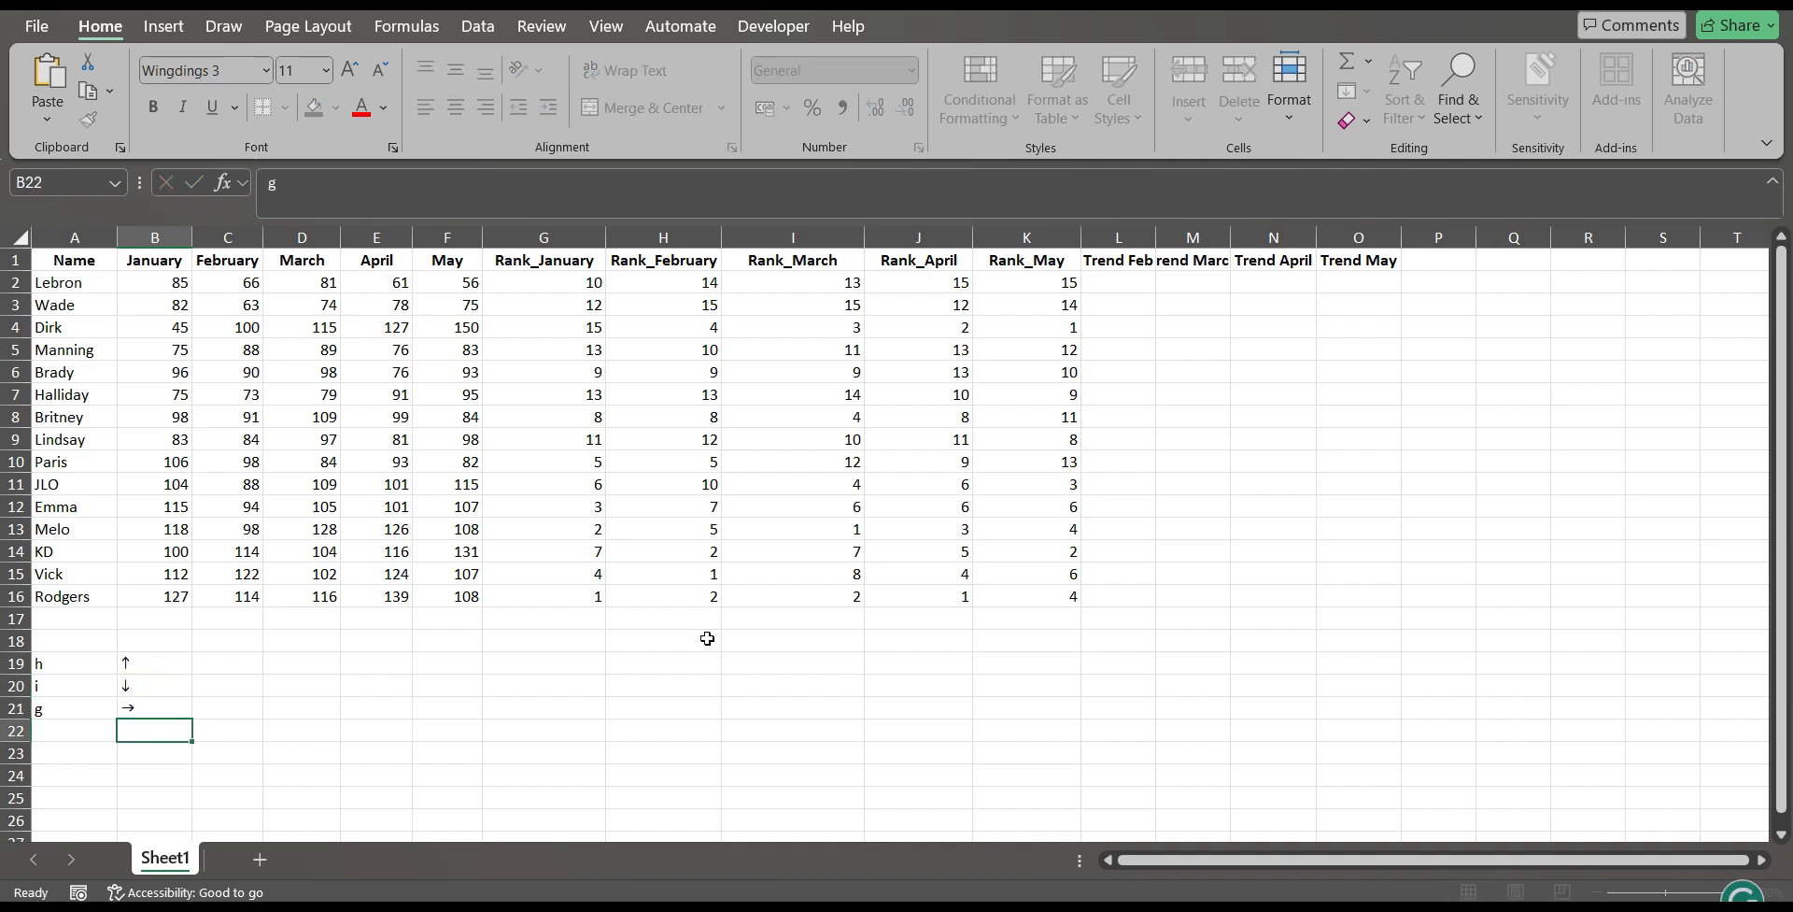
Enter the letters h, i and g into cells C19, C20 and C21.
key("Up")
key("Up")
key("Up")
key("Right")
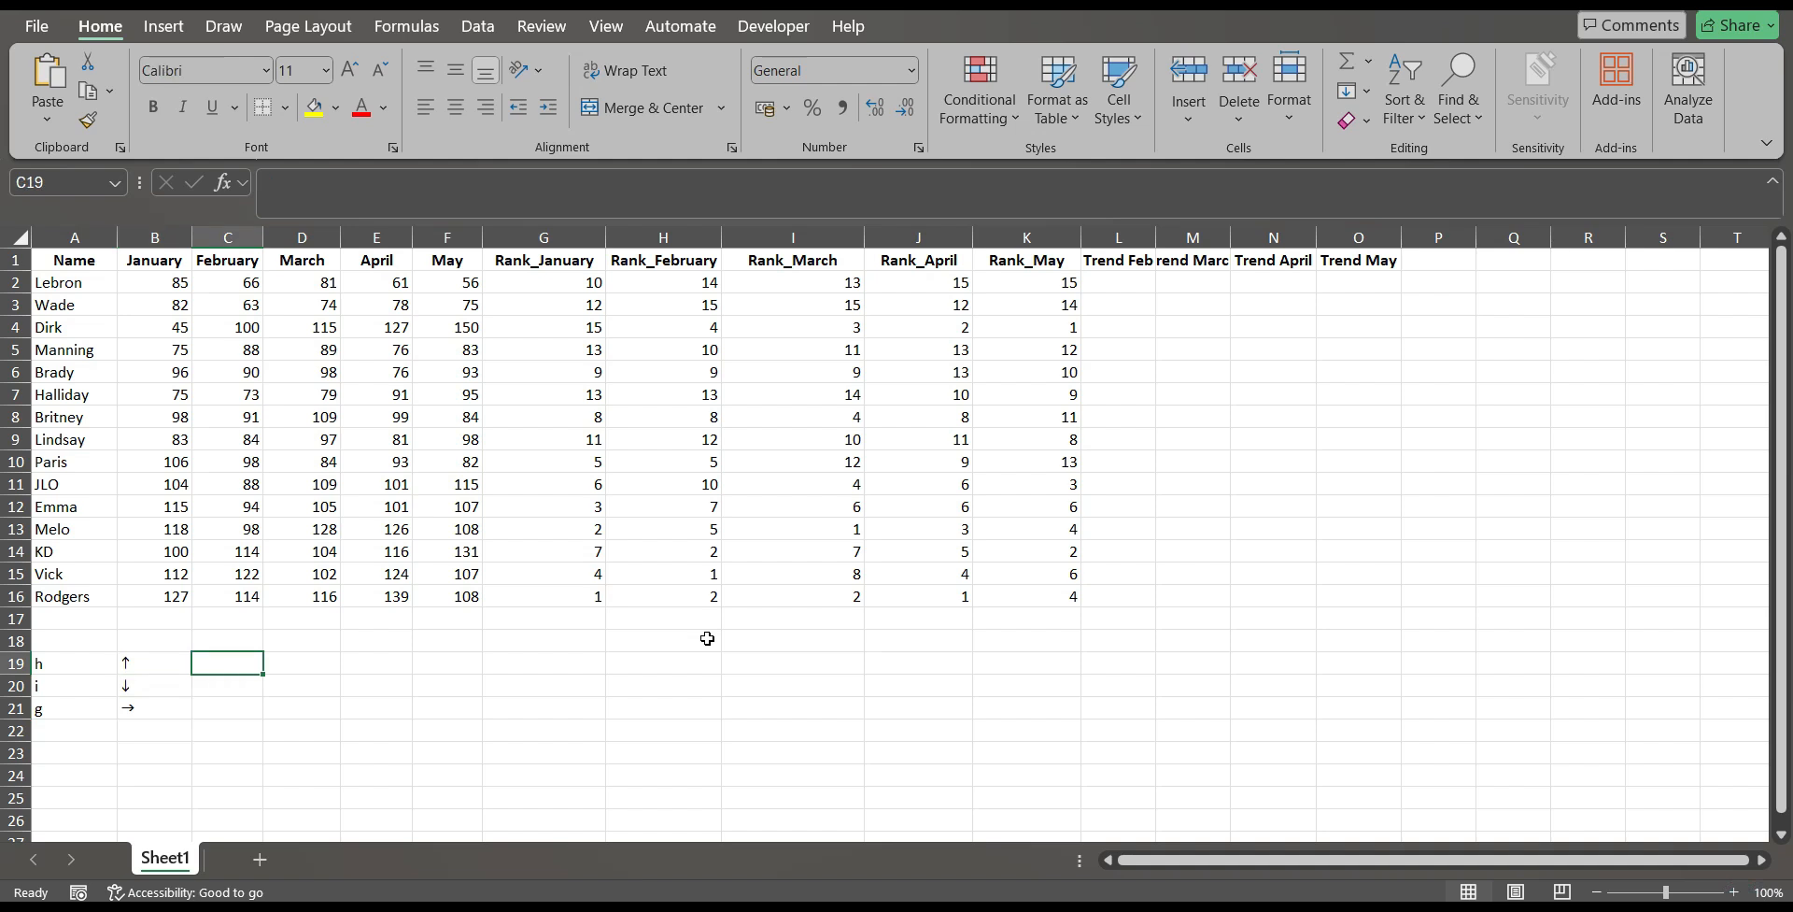
type("h")
key("Return")
type("i")
key("Return")
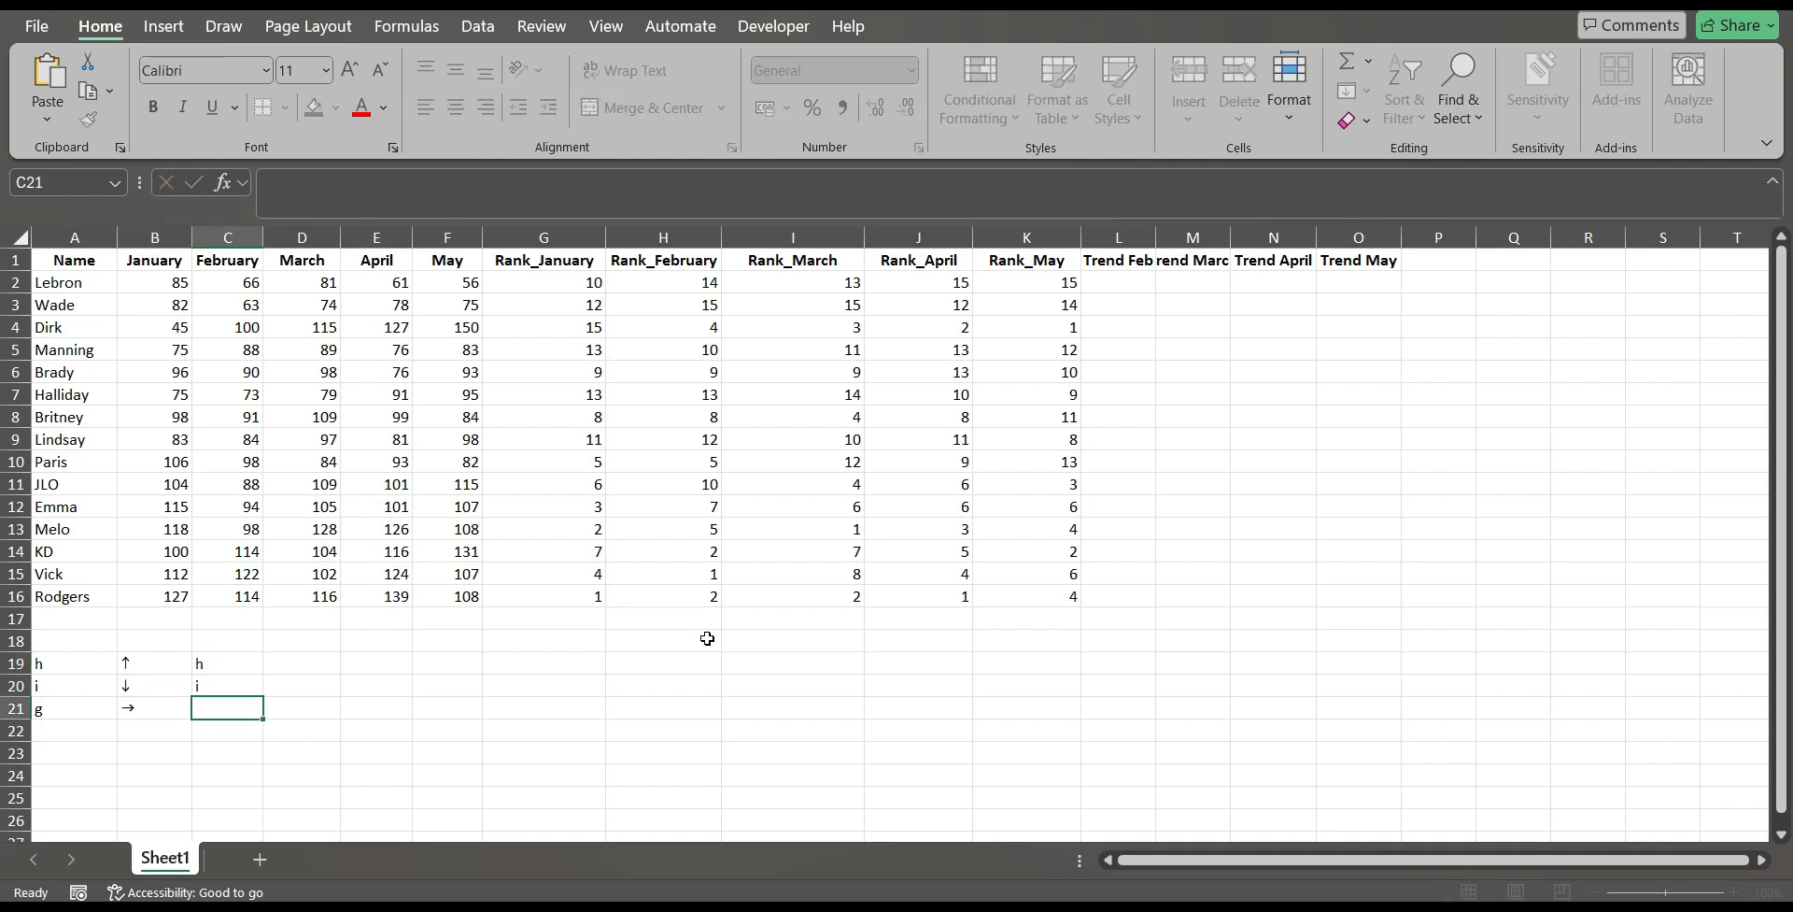
type("g")
key("Return")
Format cells C19:C21 in the Wingdings 3 font, and clear their contents.
key("Up")
key("Up")
key("Up")
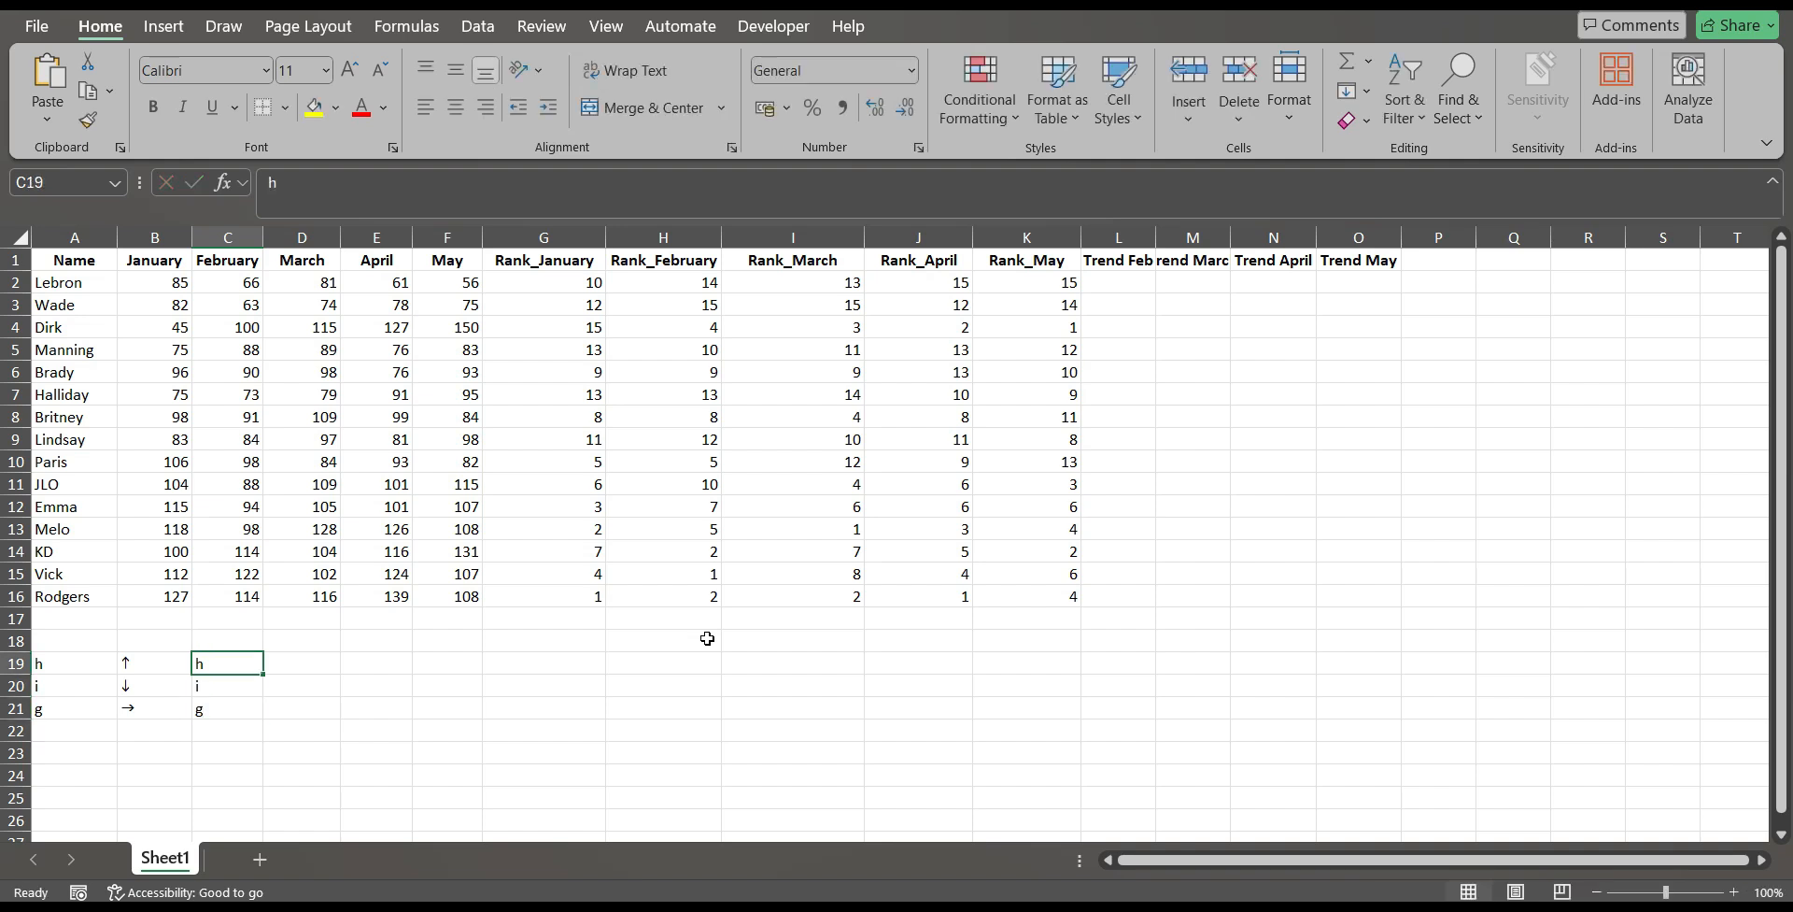
key("shift+Down")
key("shift+Down")
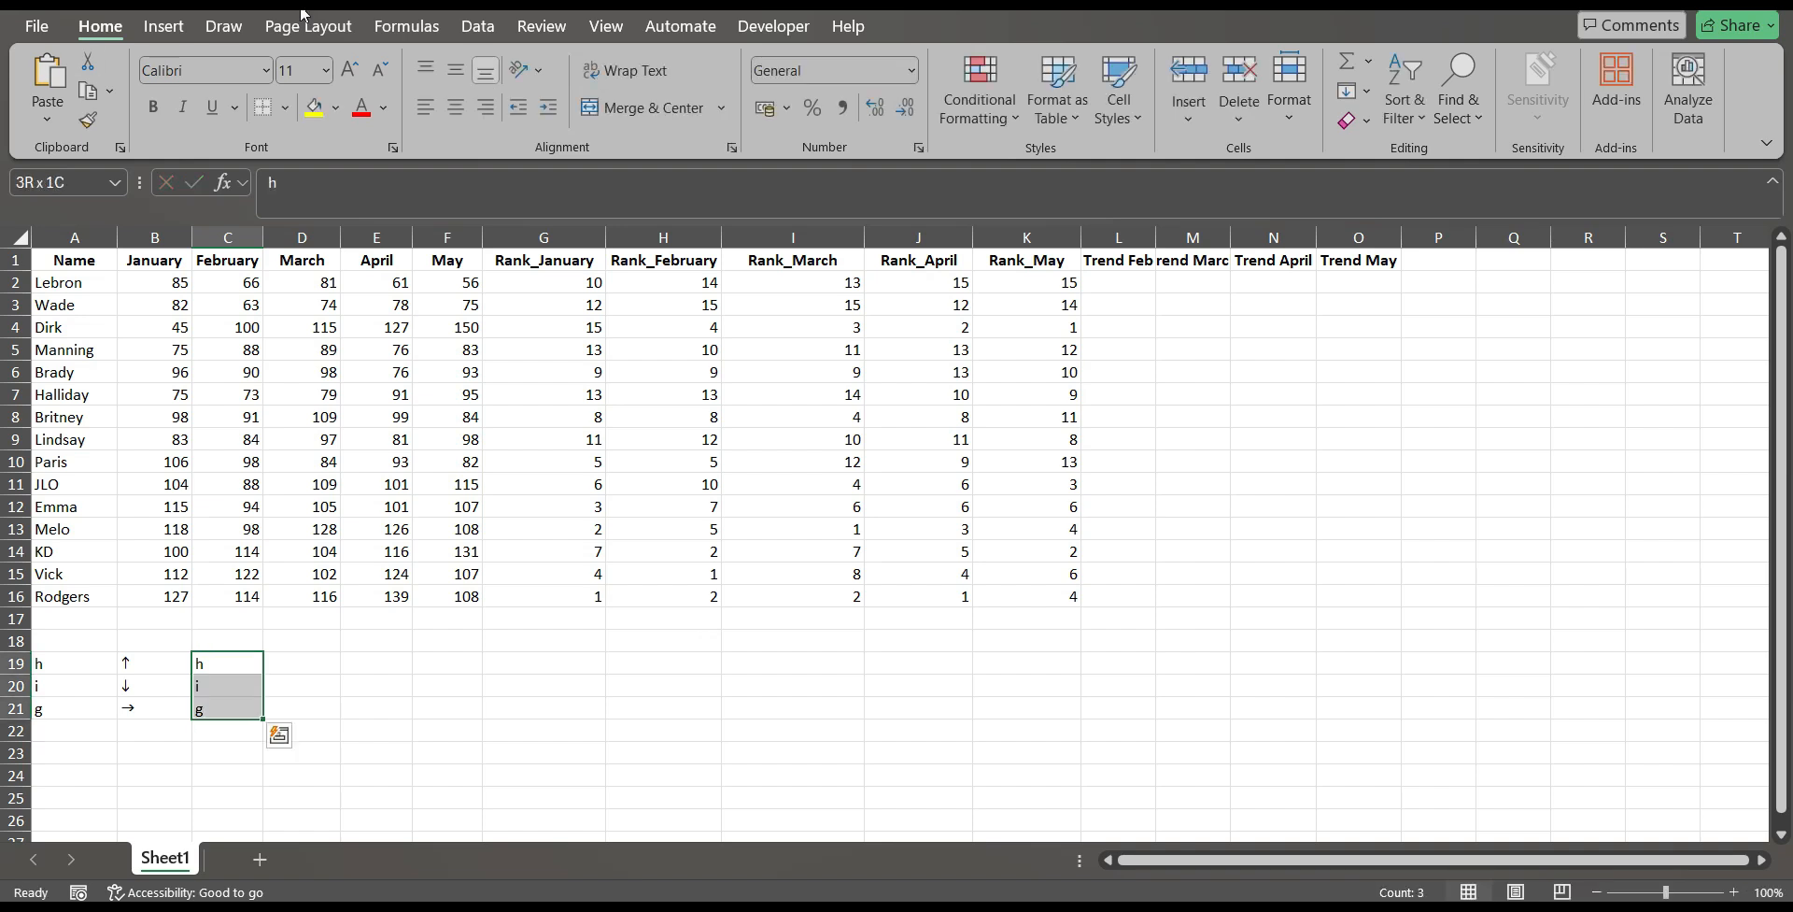
left_click(208, 71)
type("Wingdings")
key("End")
type("3")
key("Return")
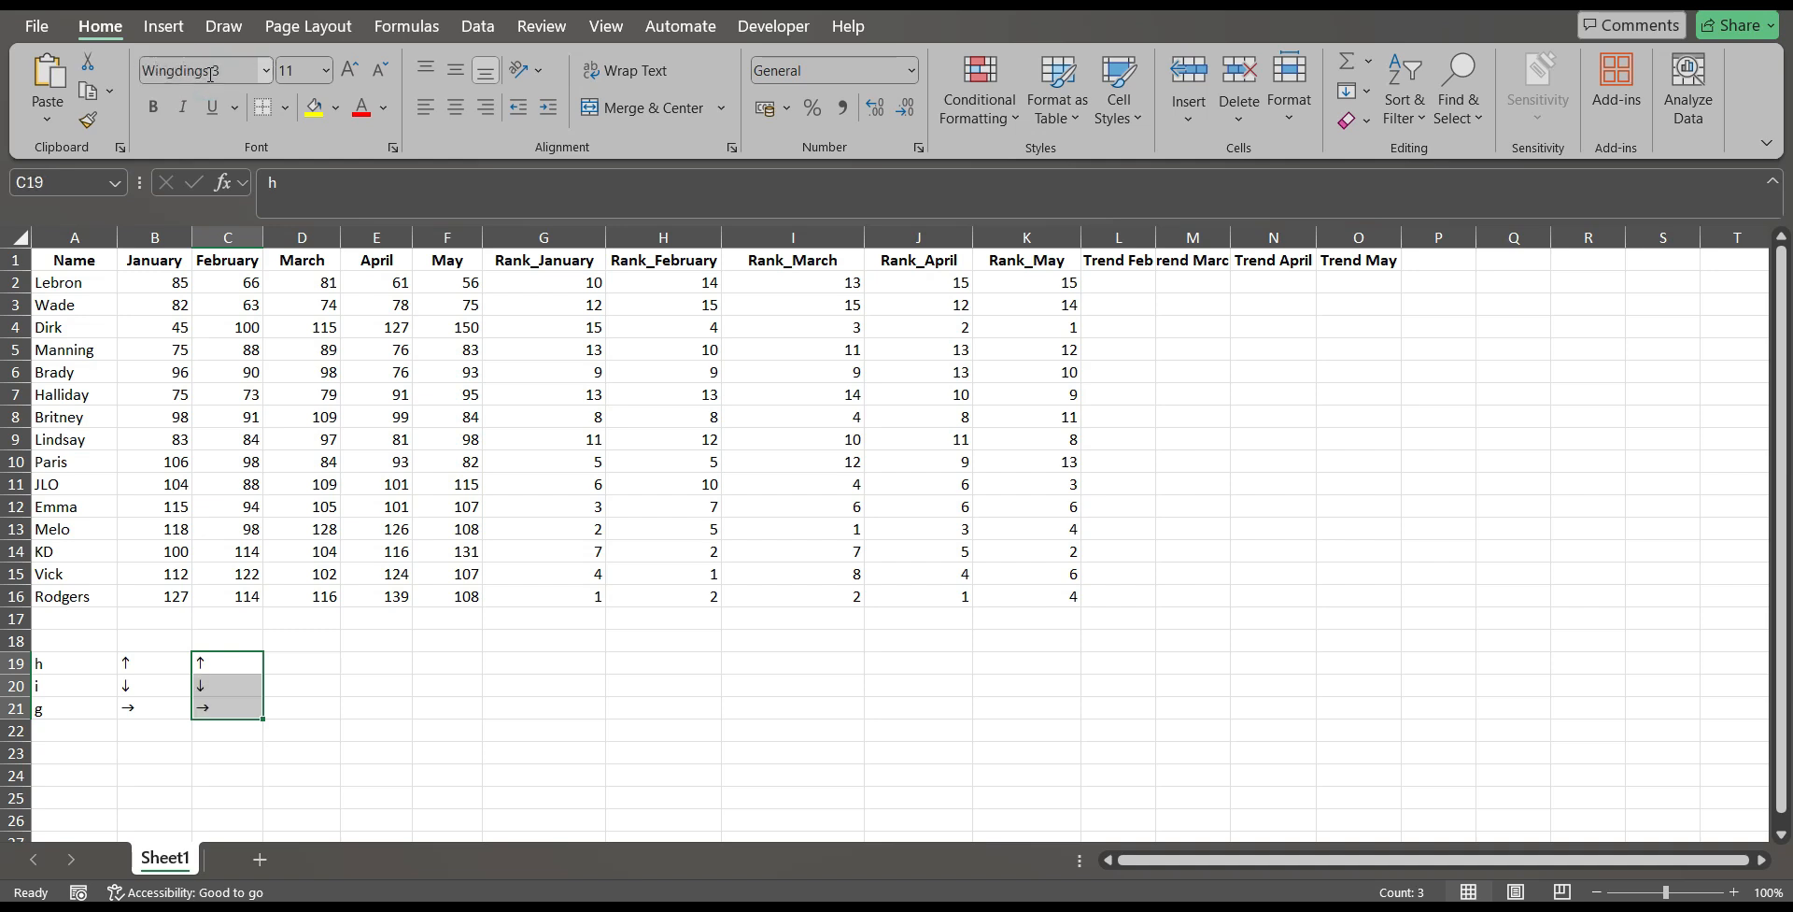
key("Delete")
left_click(500, 679)
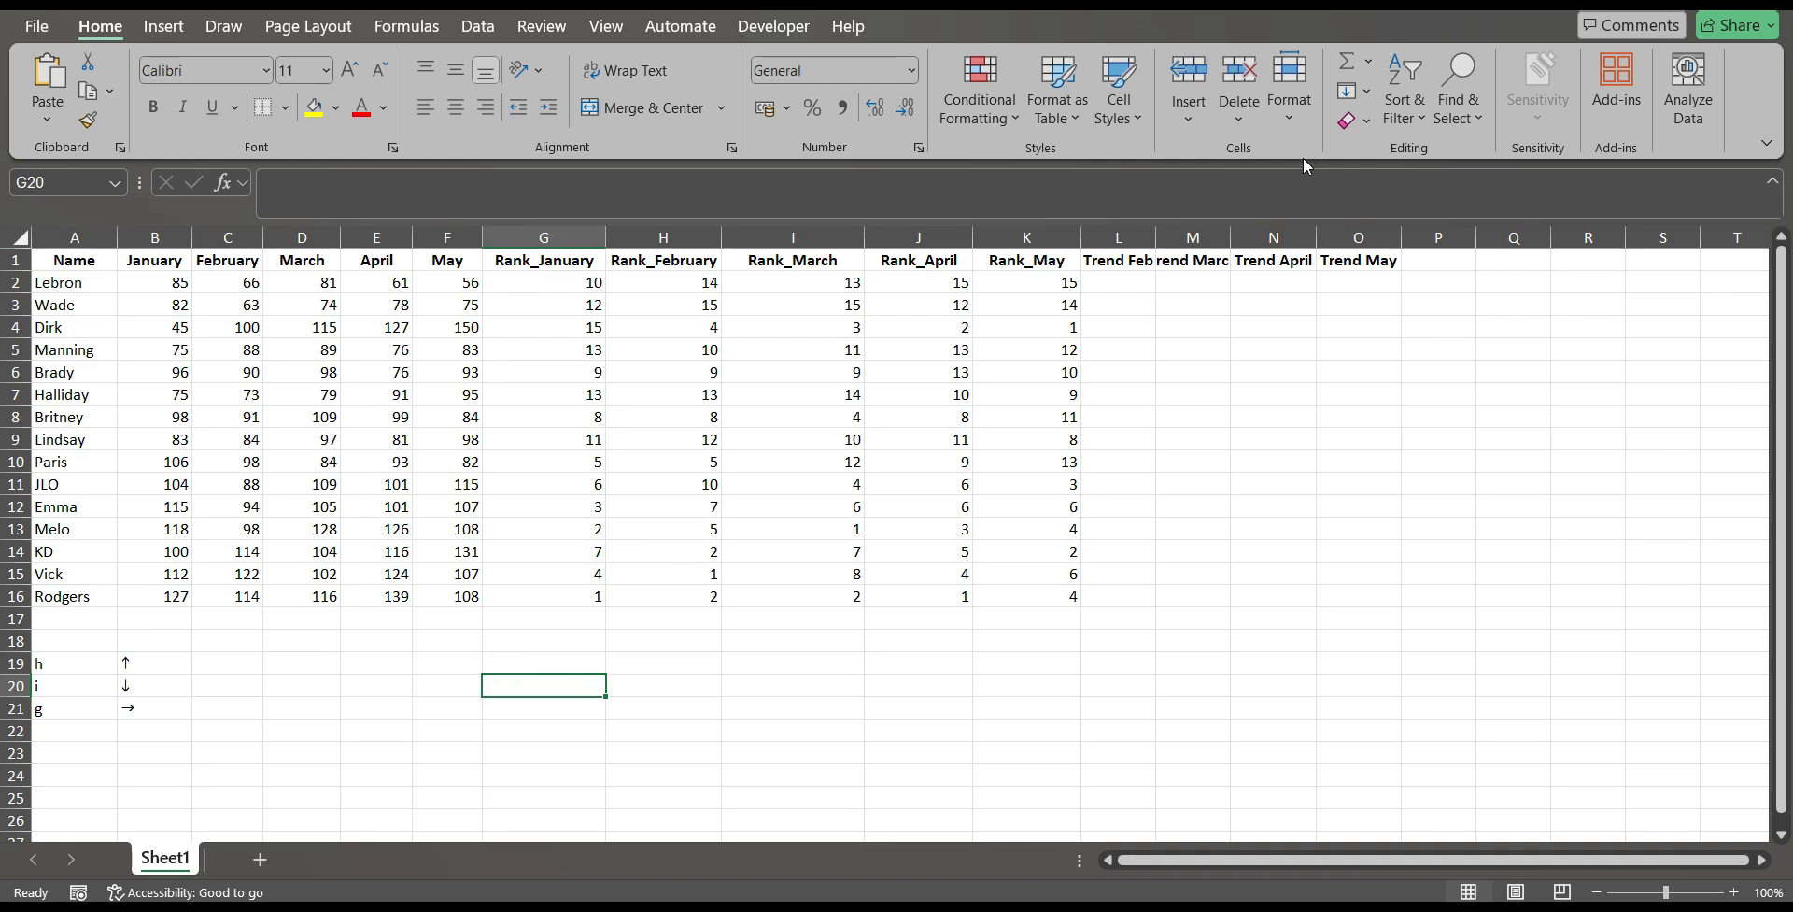
Widen columns L to O so the trend headings for Feb, March, April and May fit.
left_click_drag(1157, 232, 1540, 232)
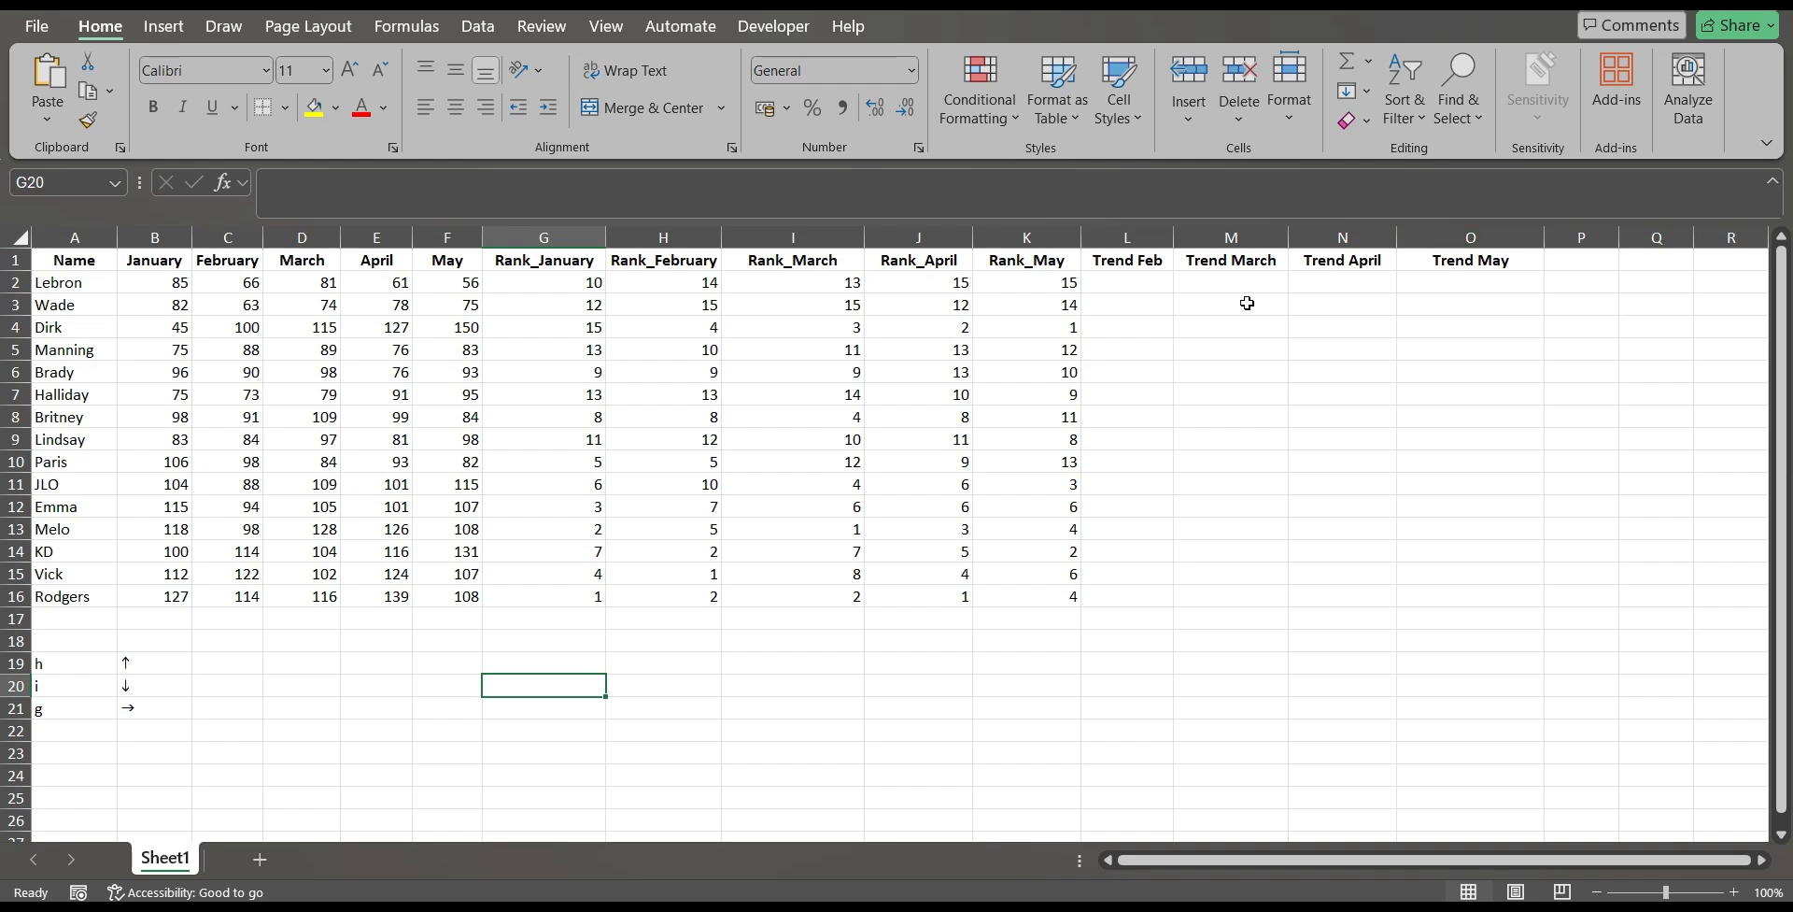
left_click(1207, 298)
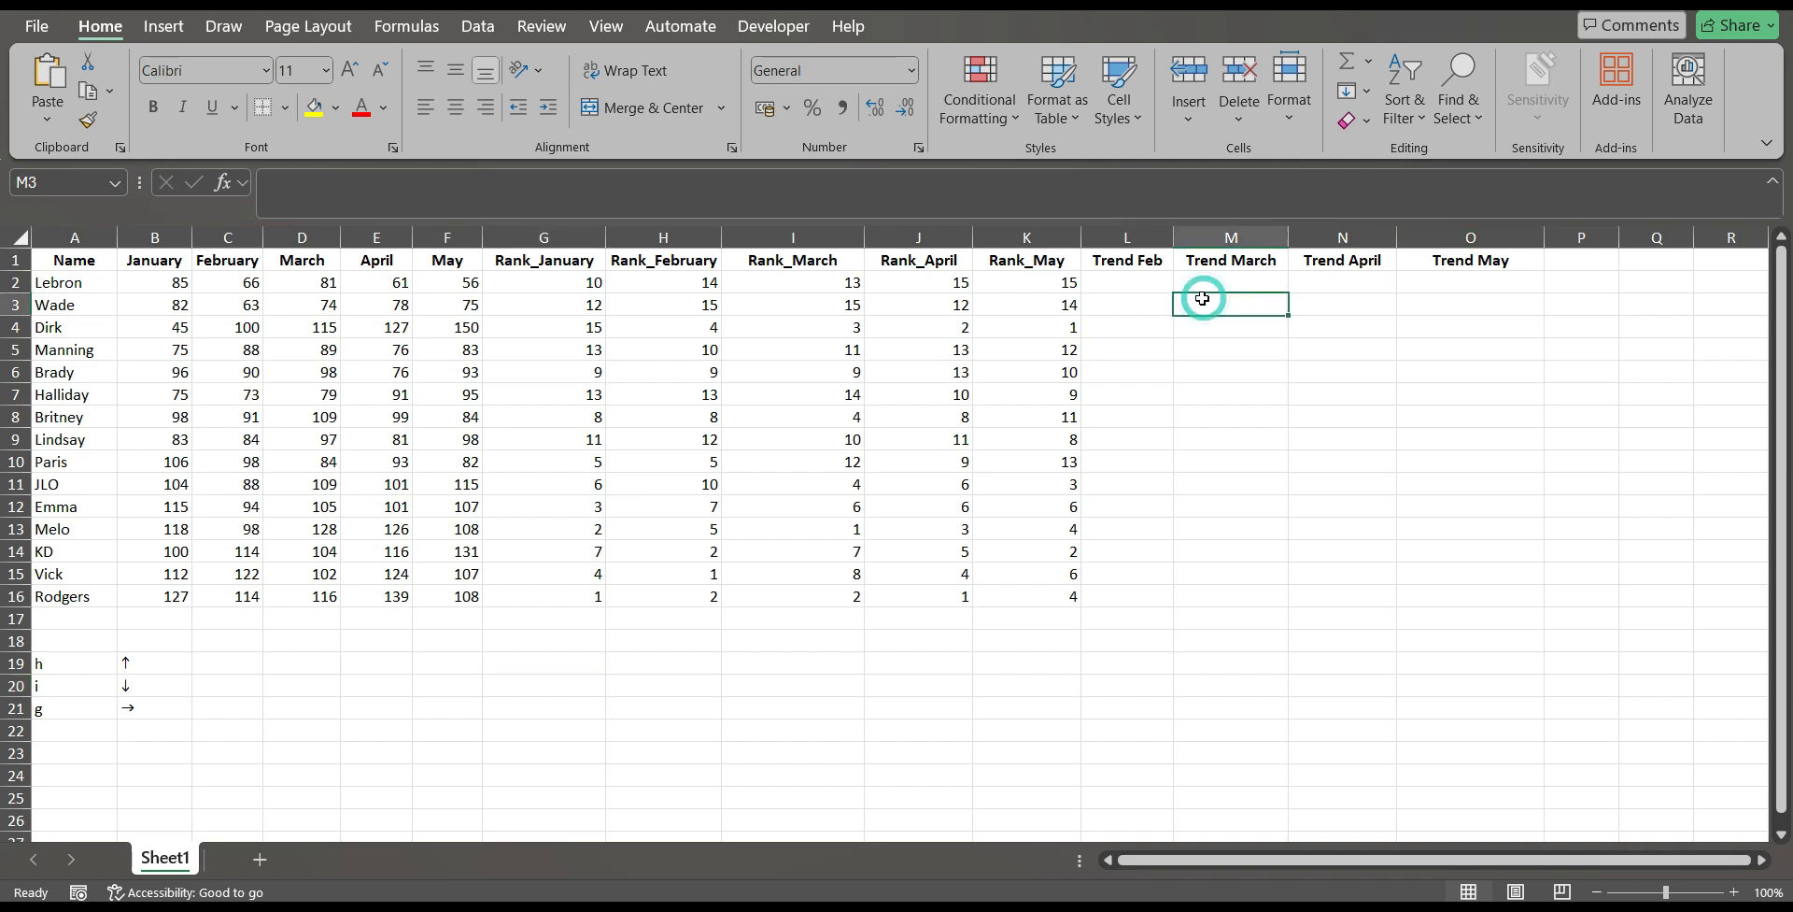
Begin an IF formula in L2 that returns "h" when G2 is less than H2.
left_click(1144, 281)
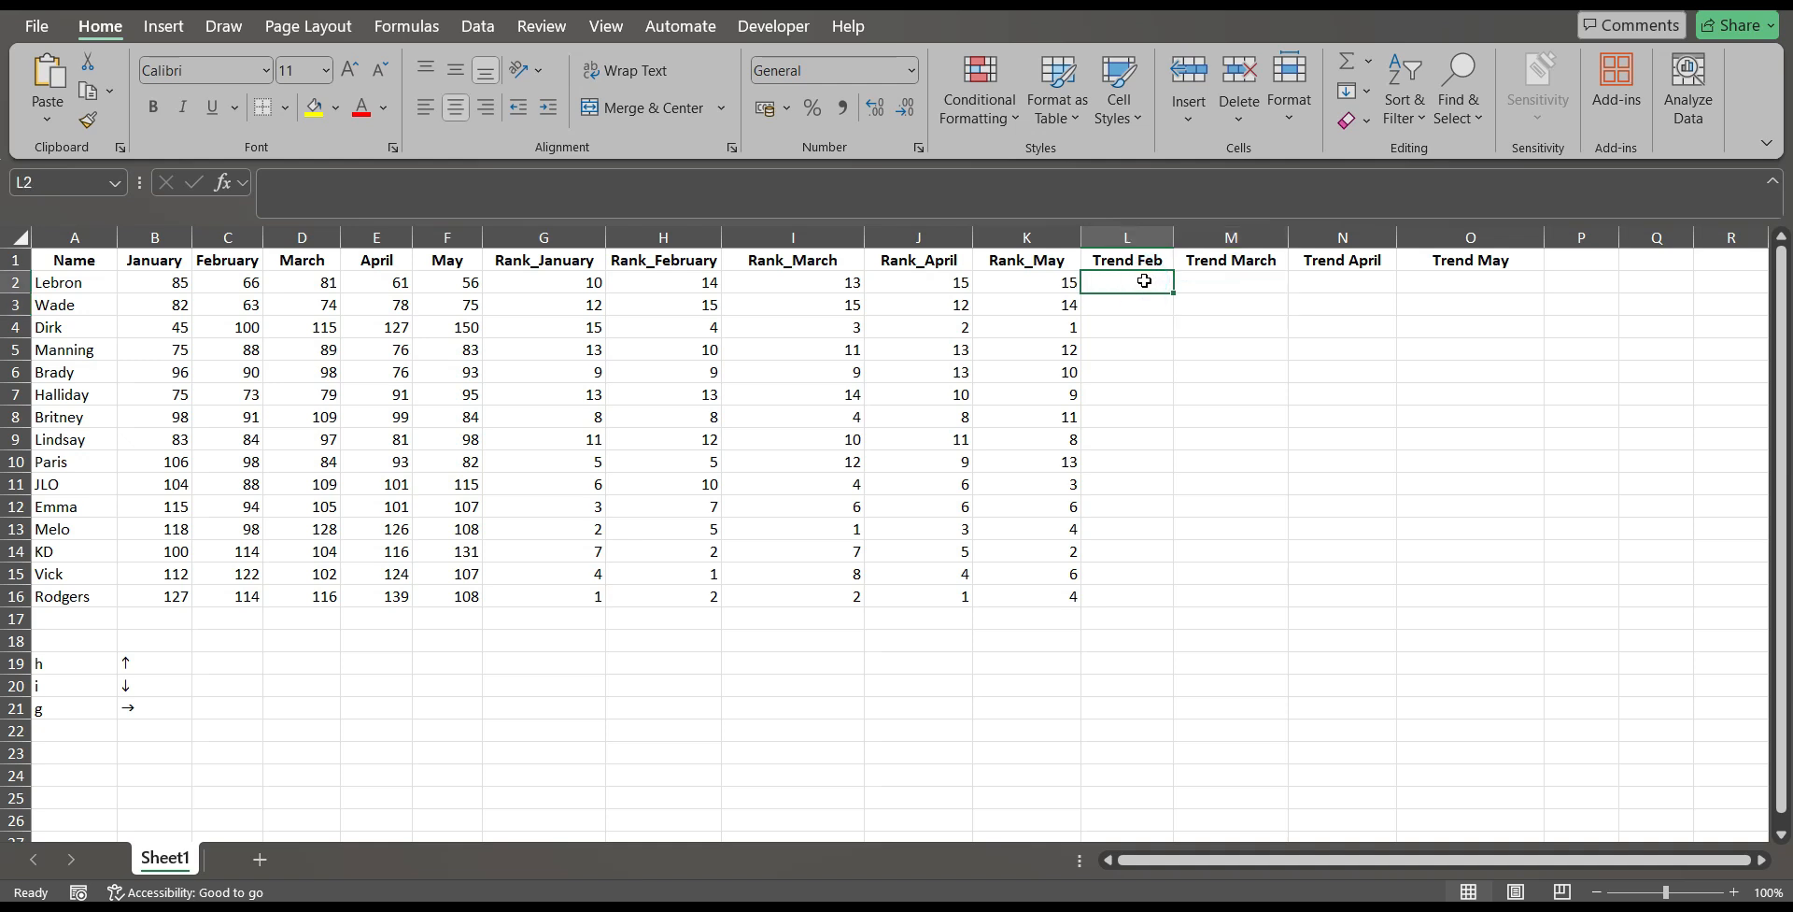
double_click(1144, 281)
type("=")
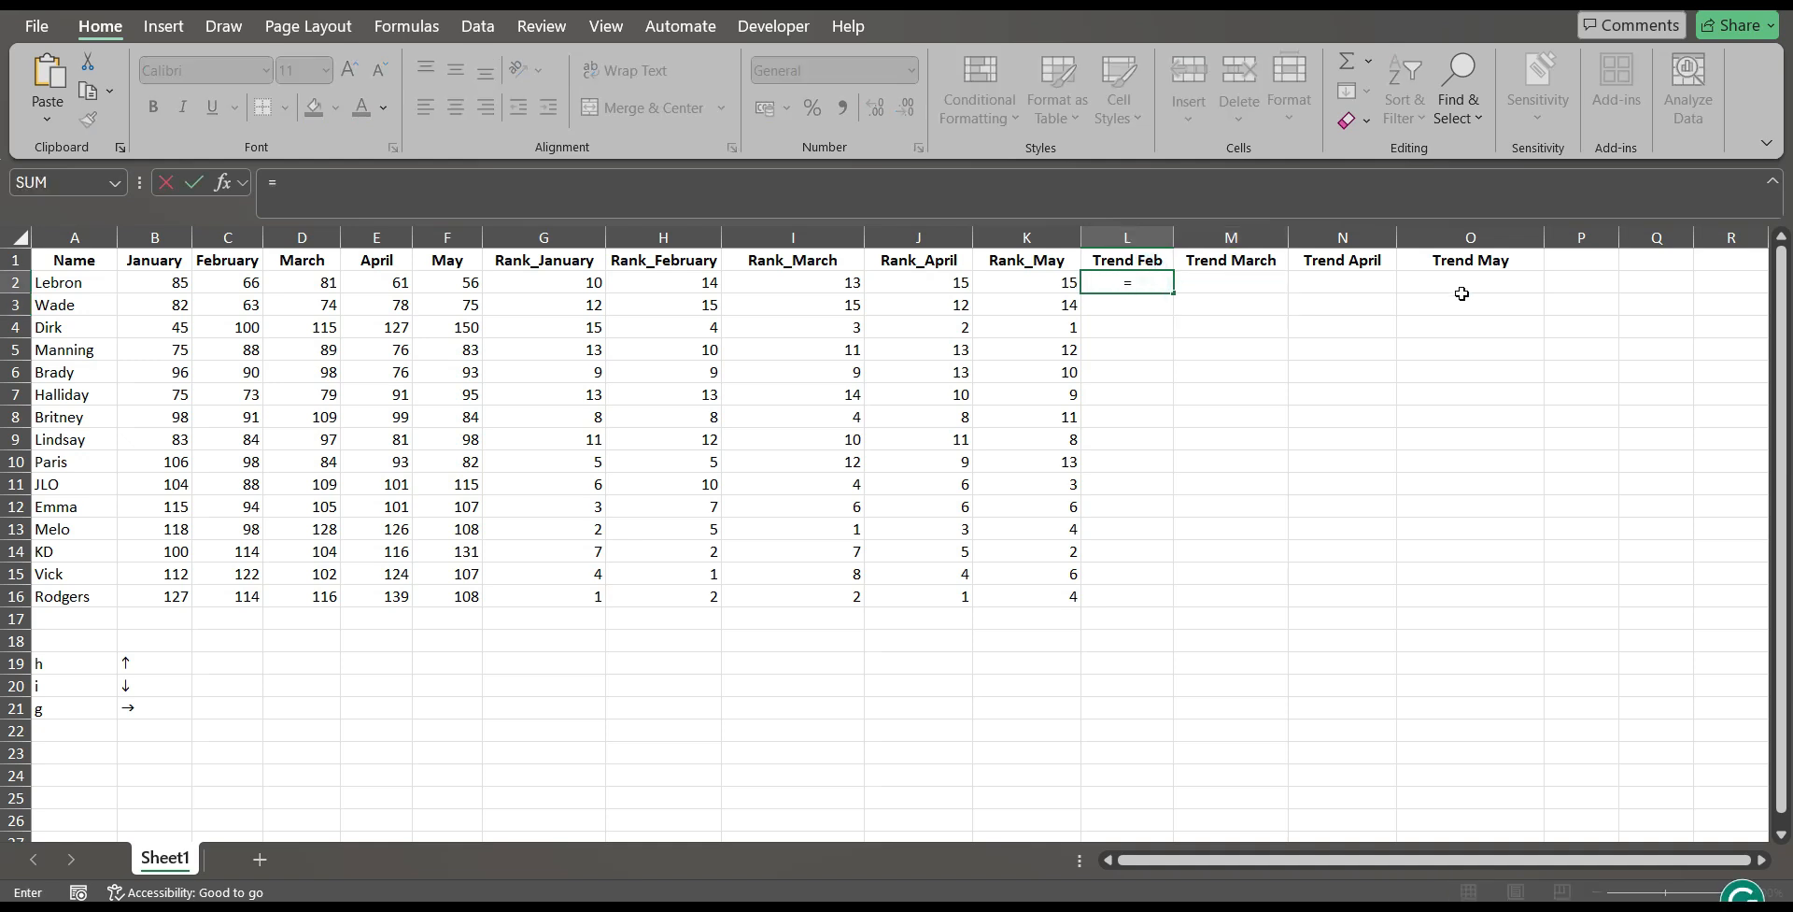
type("if")
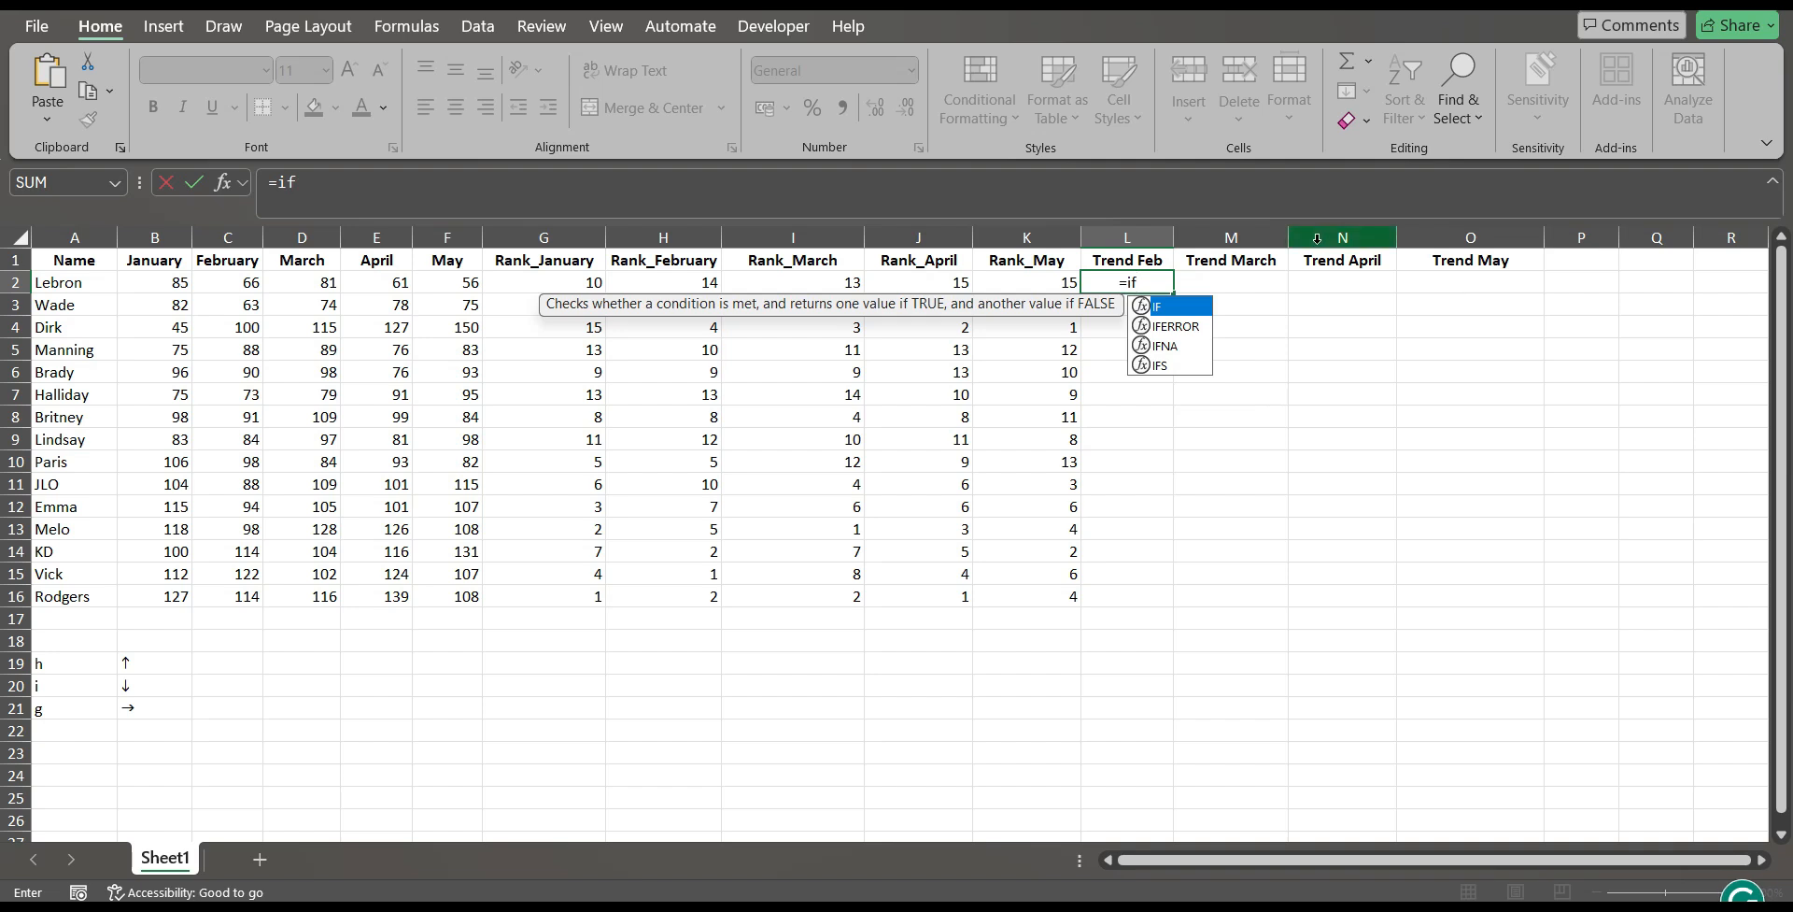
double_click(1201, 308)
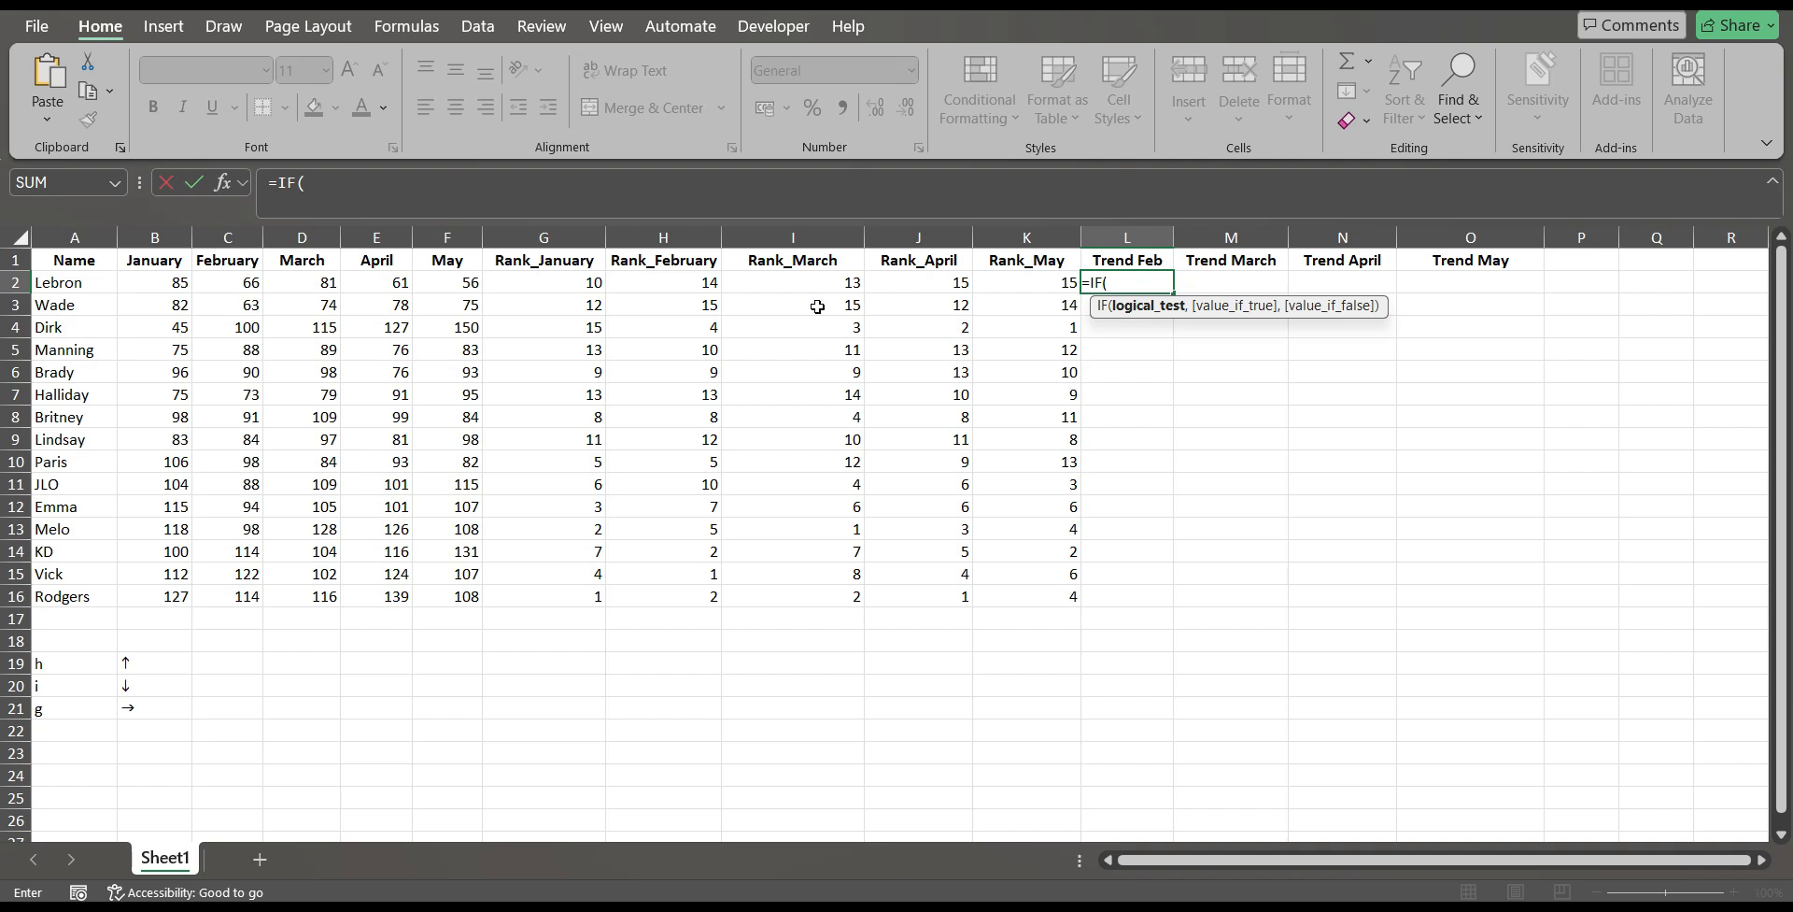
left_click(540, 283)
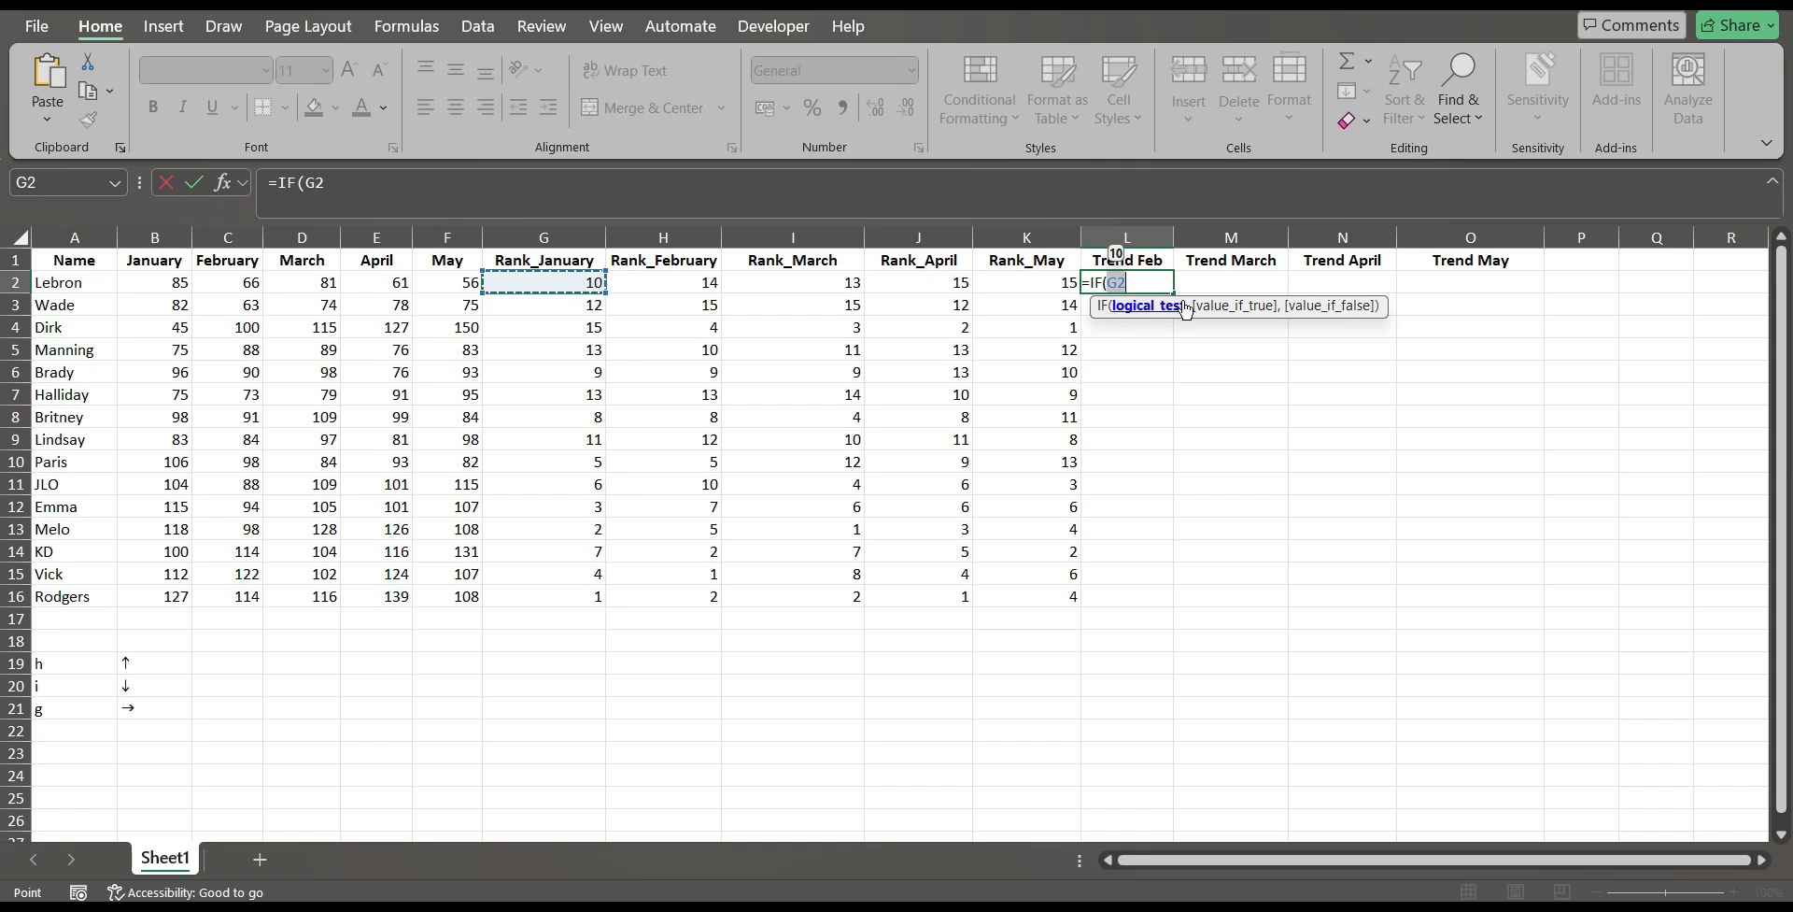
type("<")
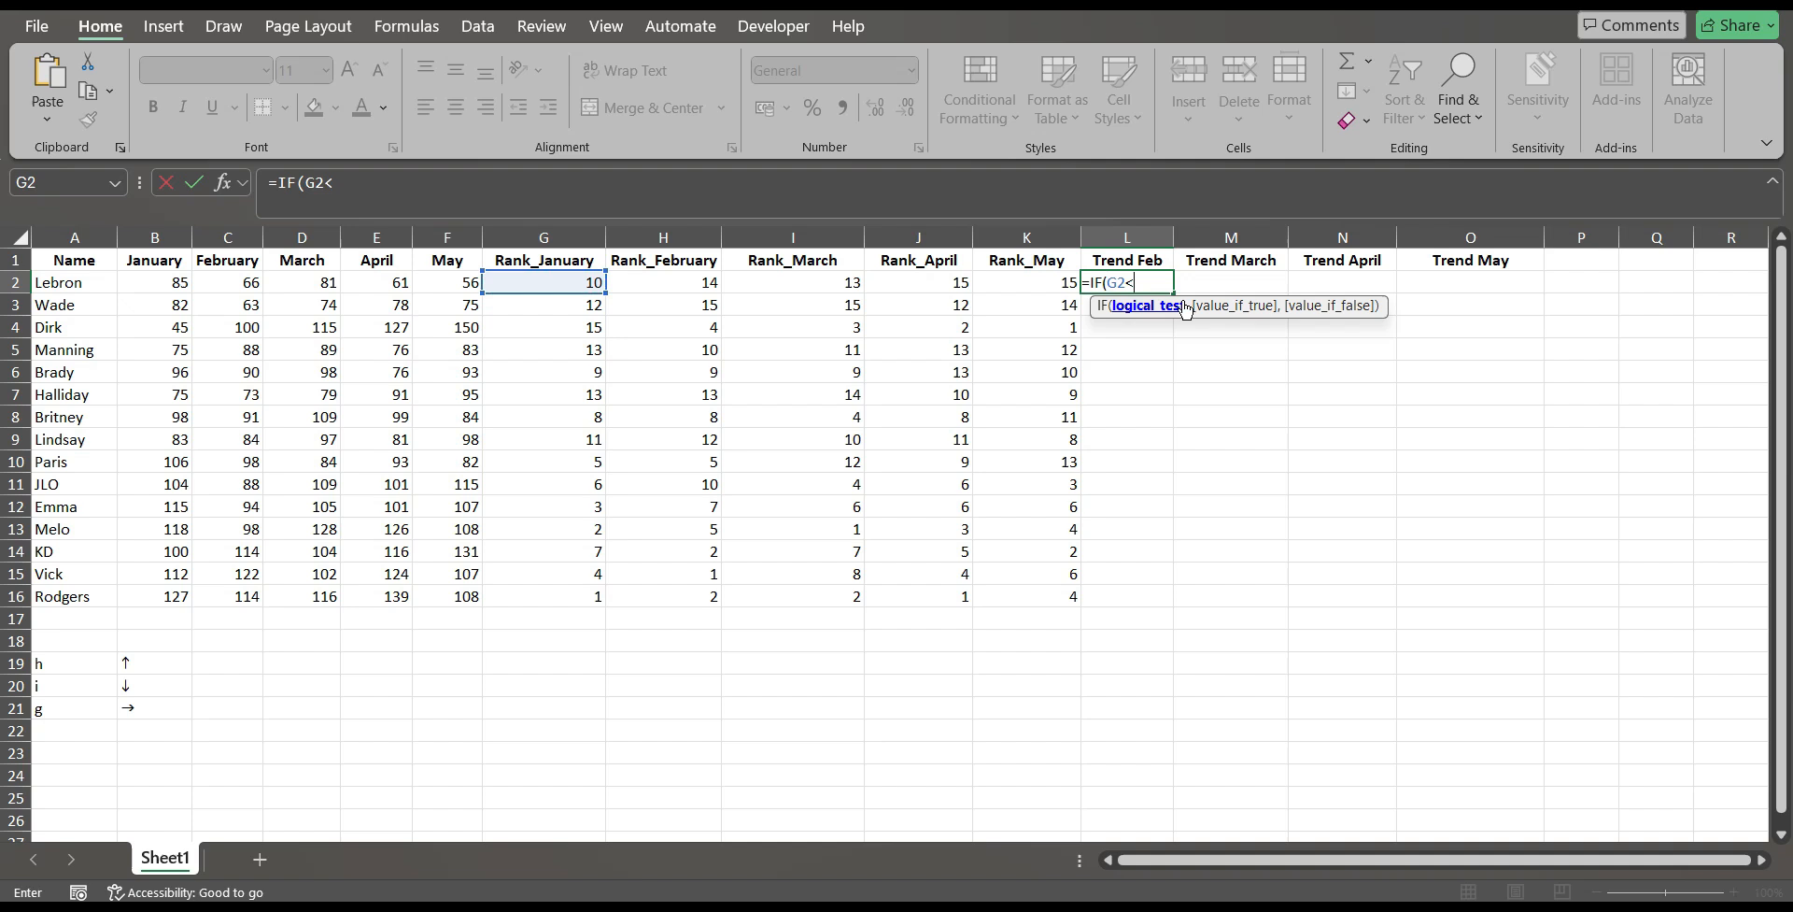
left_click(703, 283)
type(",")
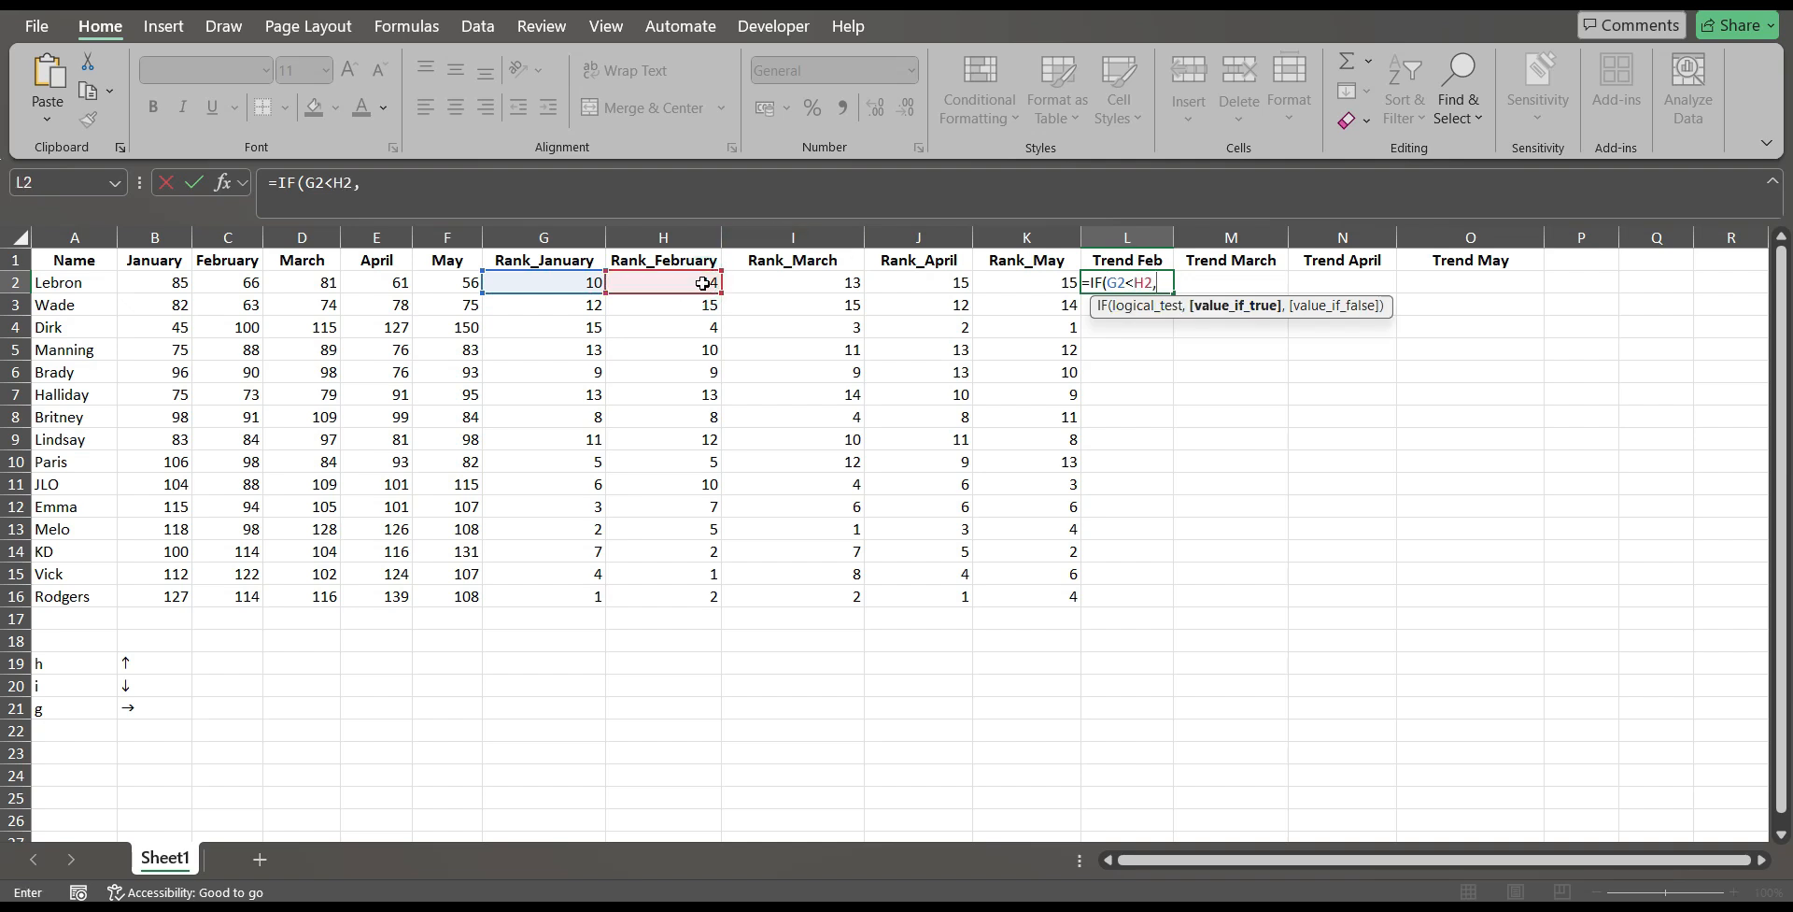
type("\"h\"")
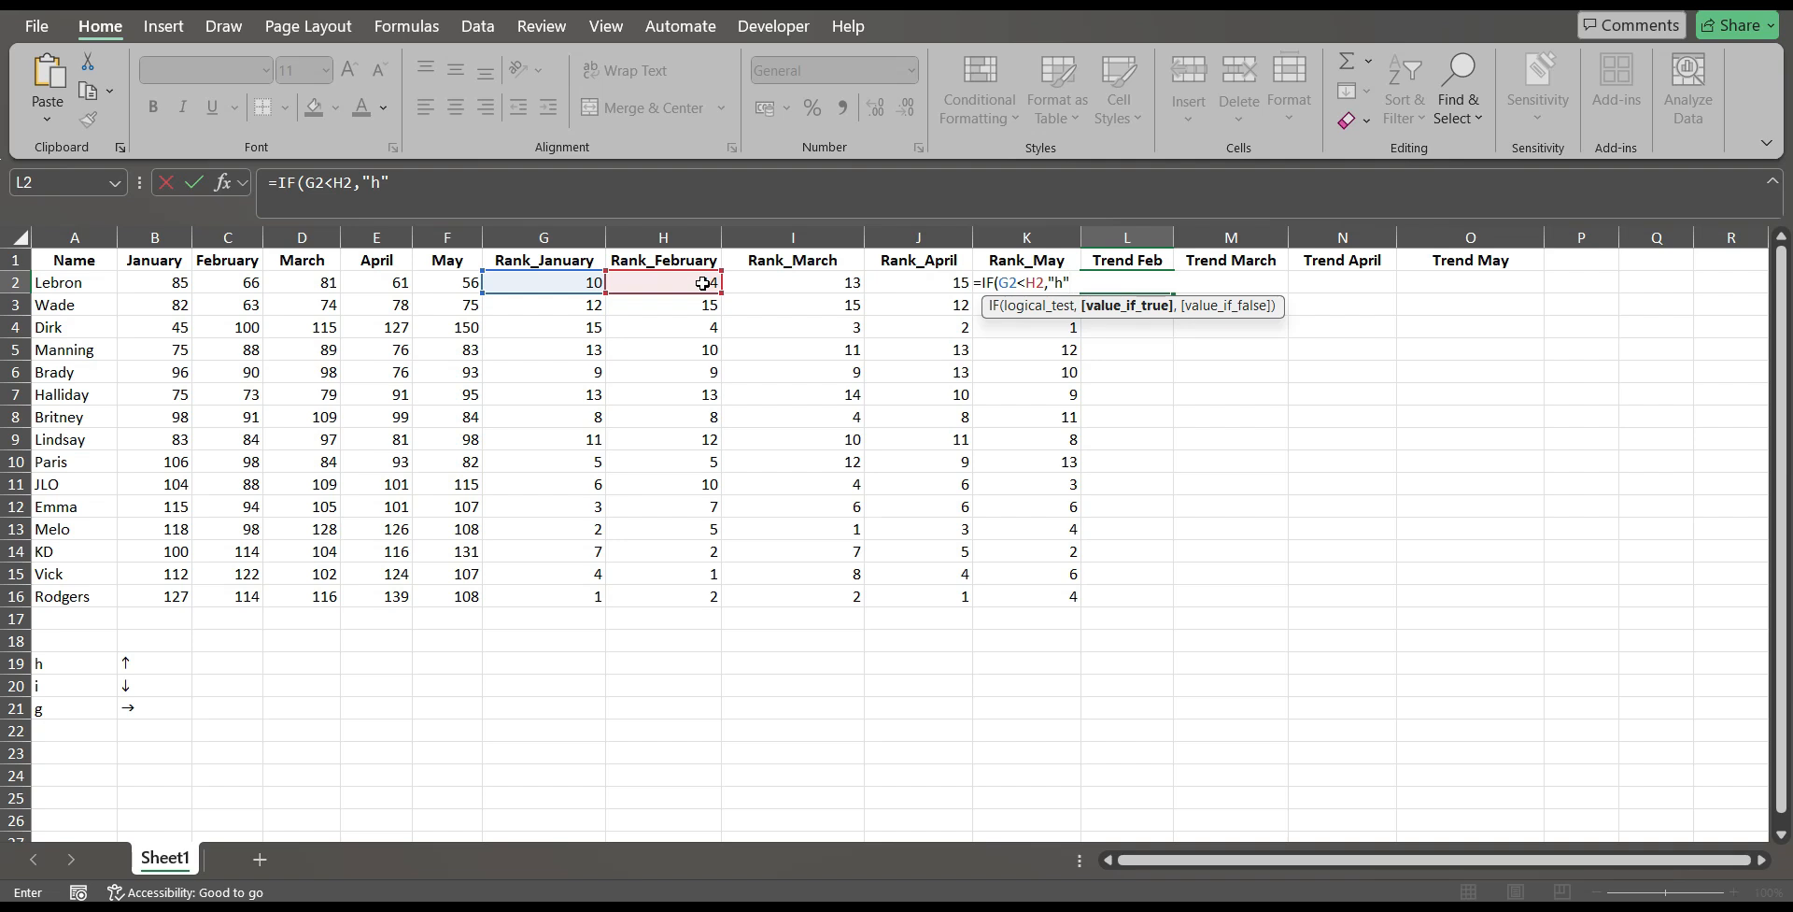
type(",")
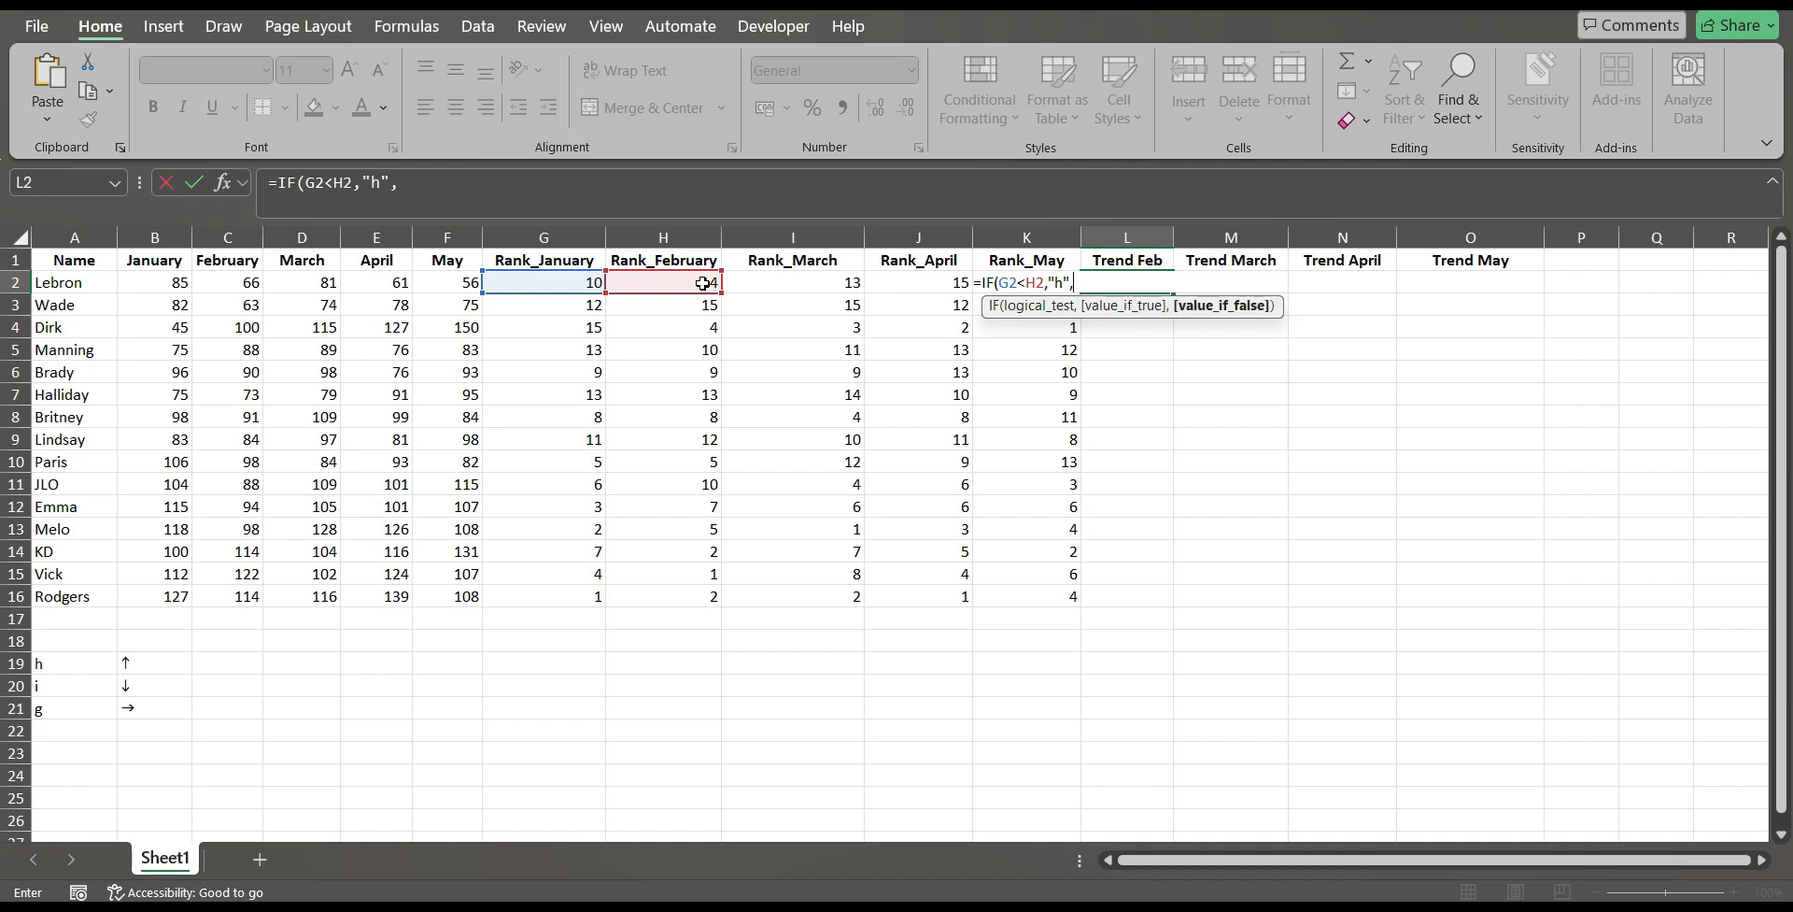
type("if")
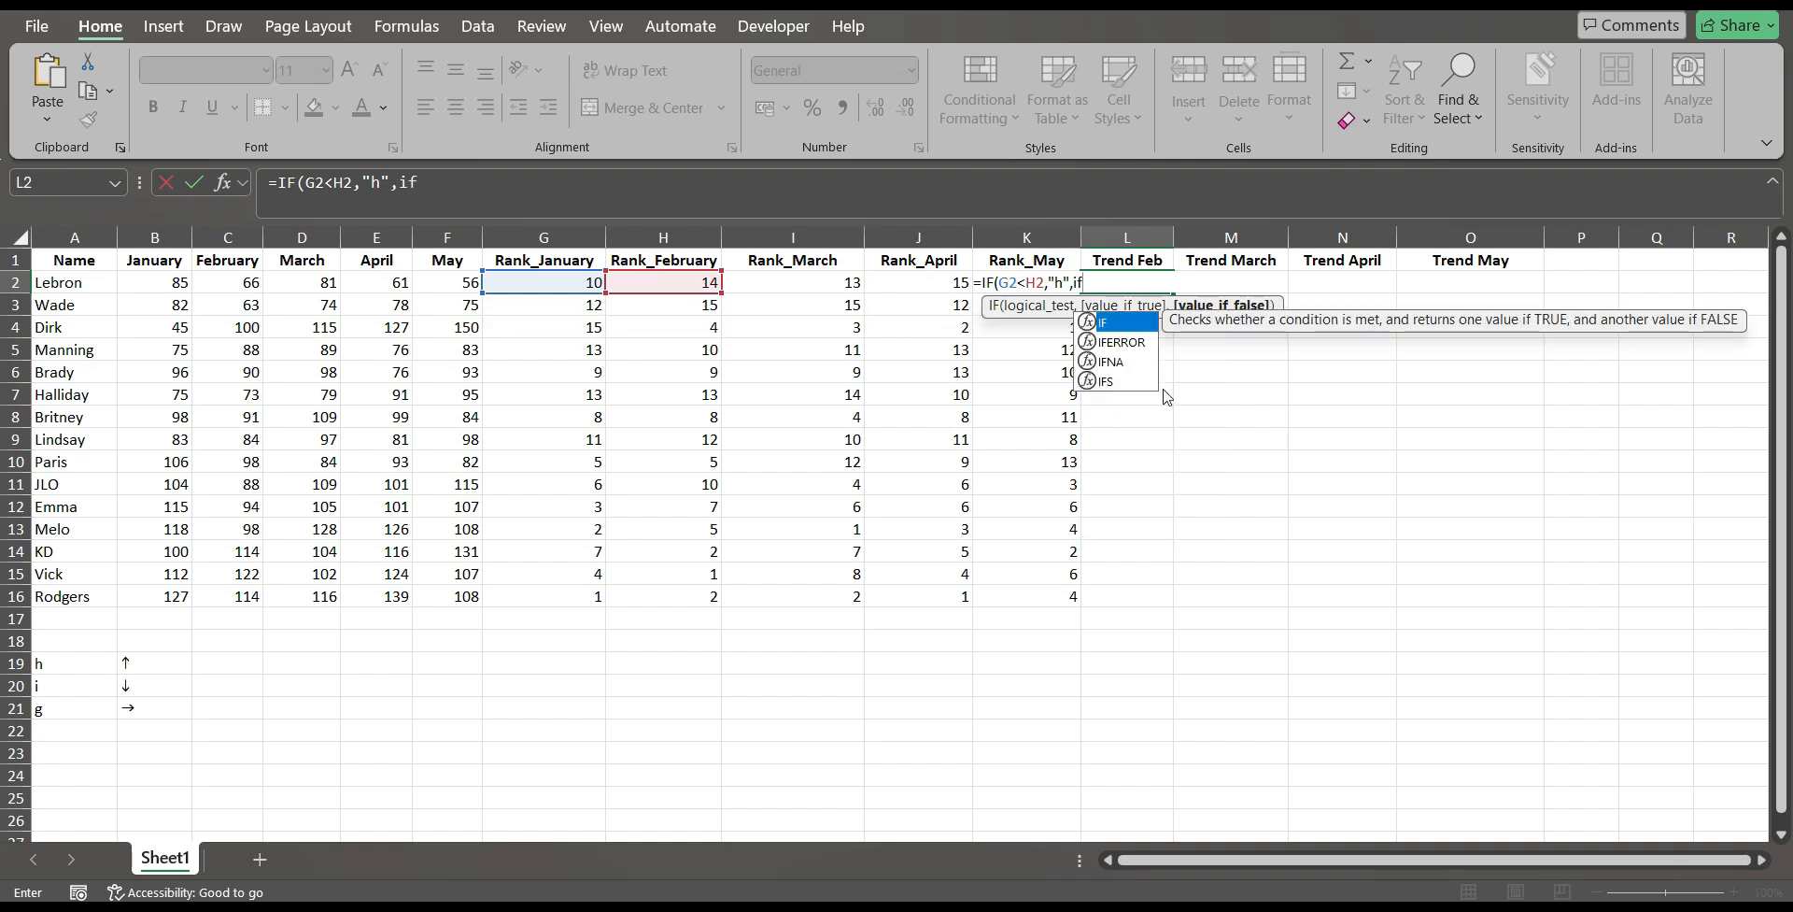
Complete the L2 formula with a nested IF that returns "i" when G2 is greater than H2 and "g" otherwise.
double_click(1125, 320)
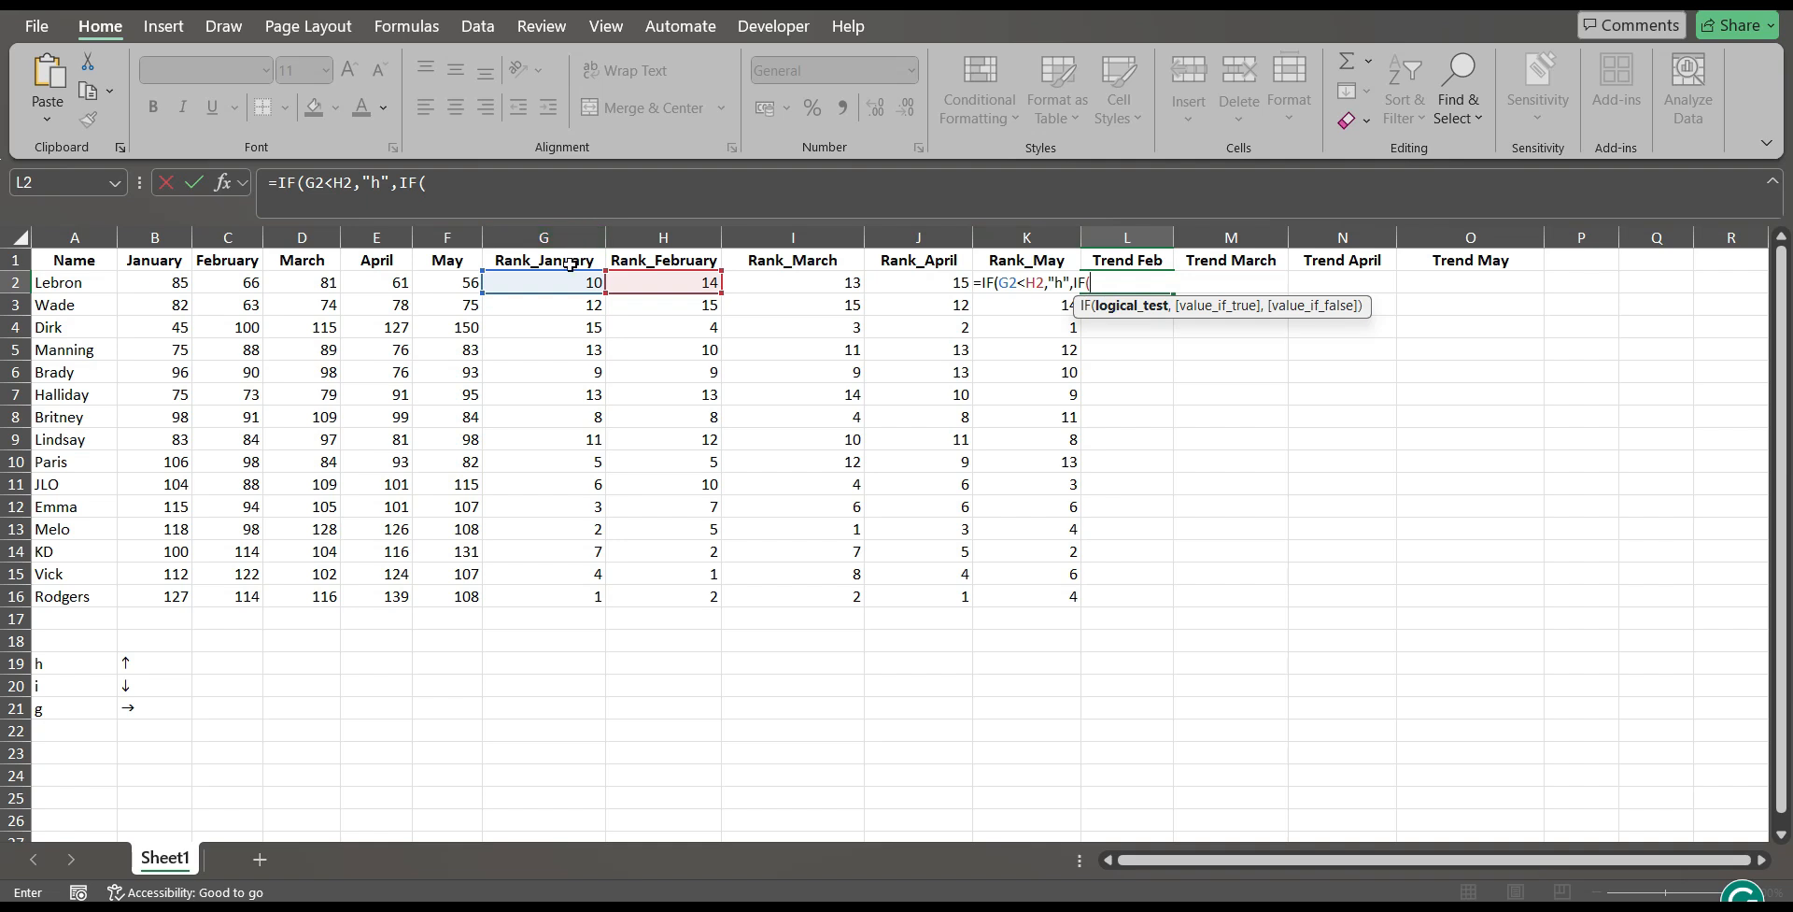
left_click(551, 282)
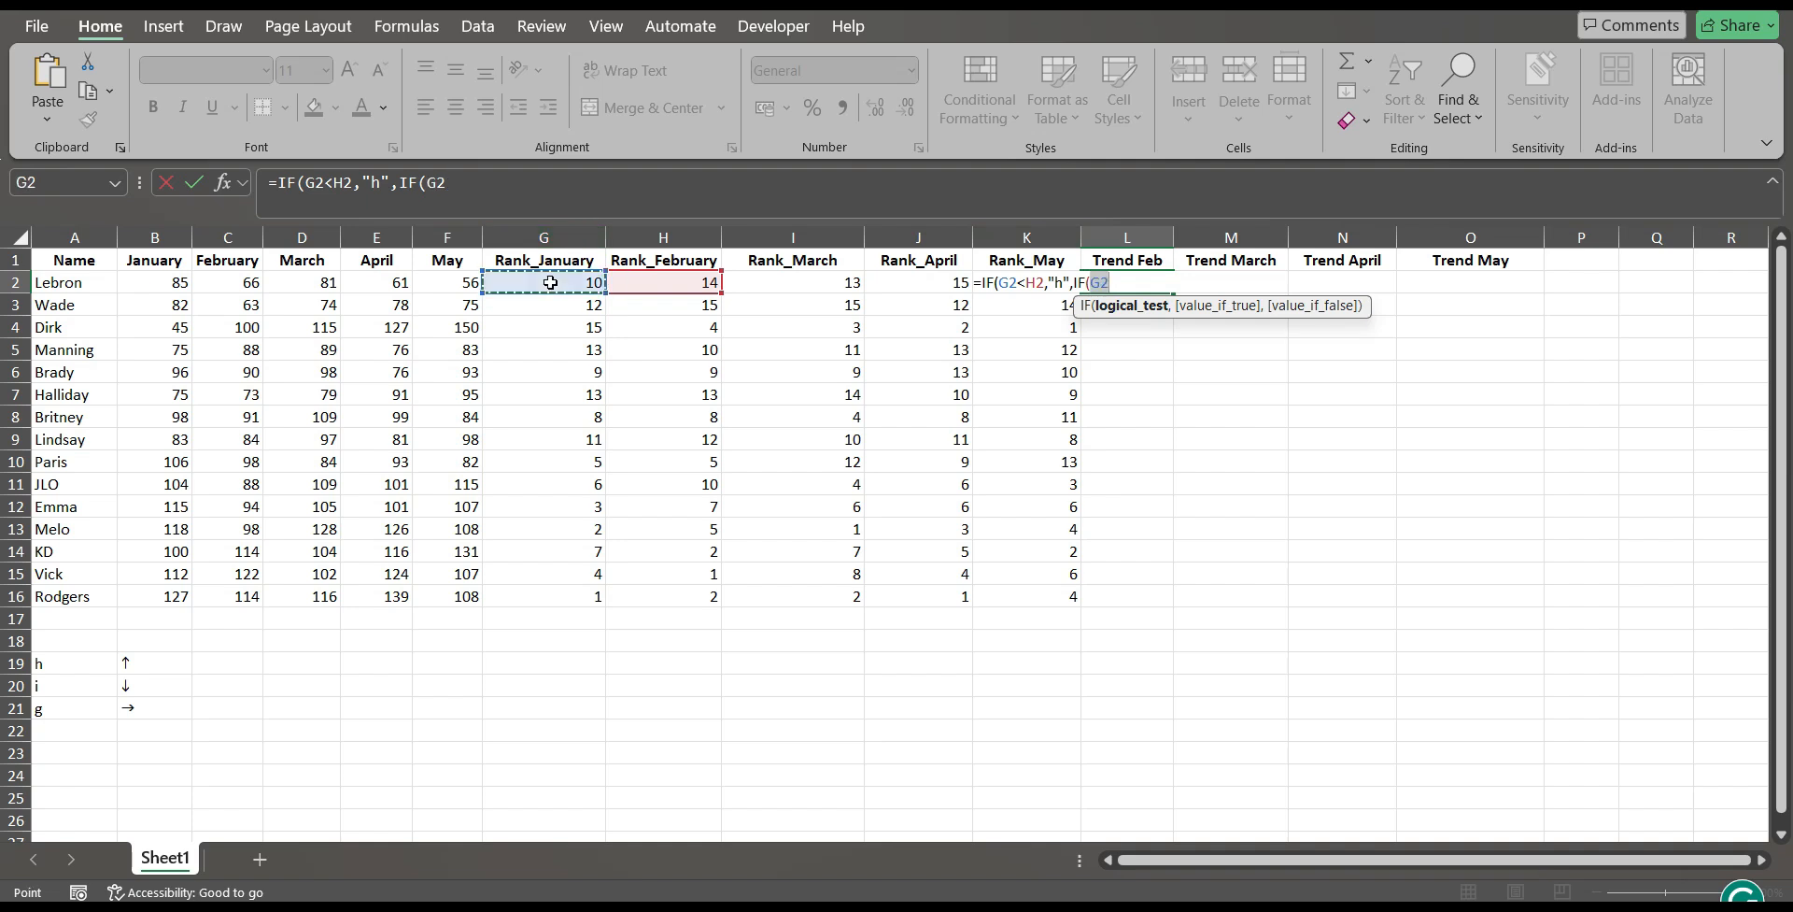
type(">")
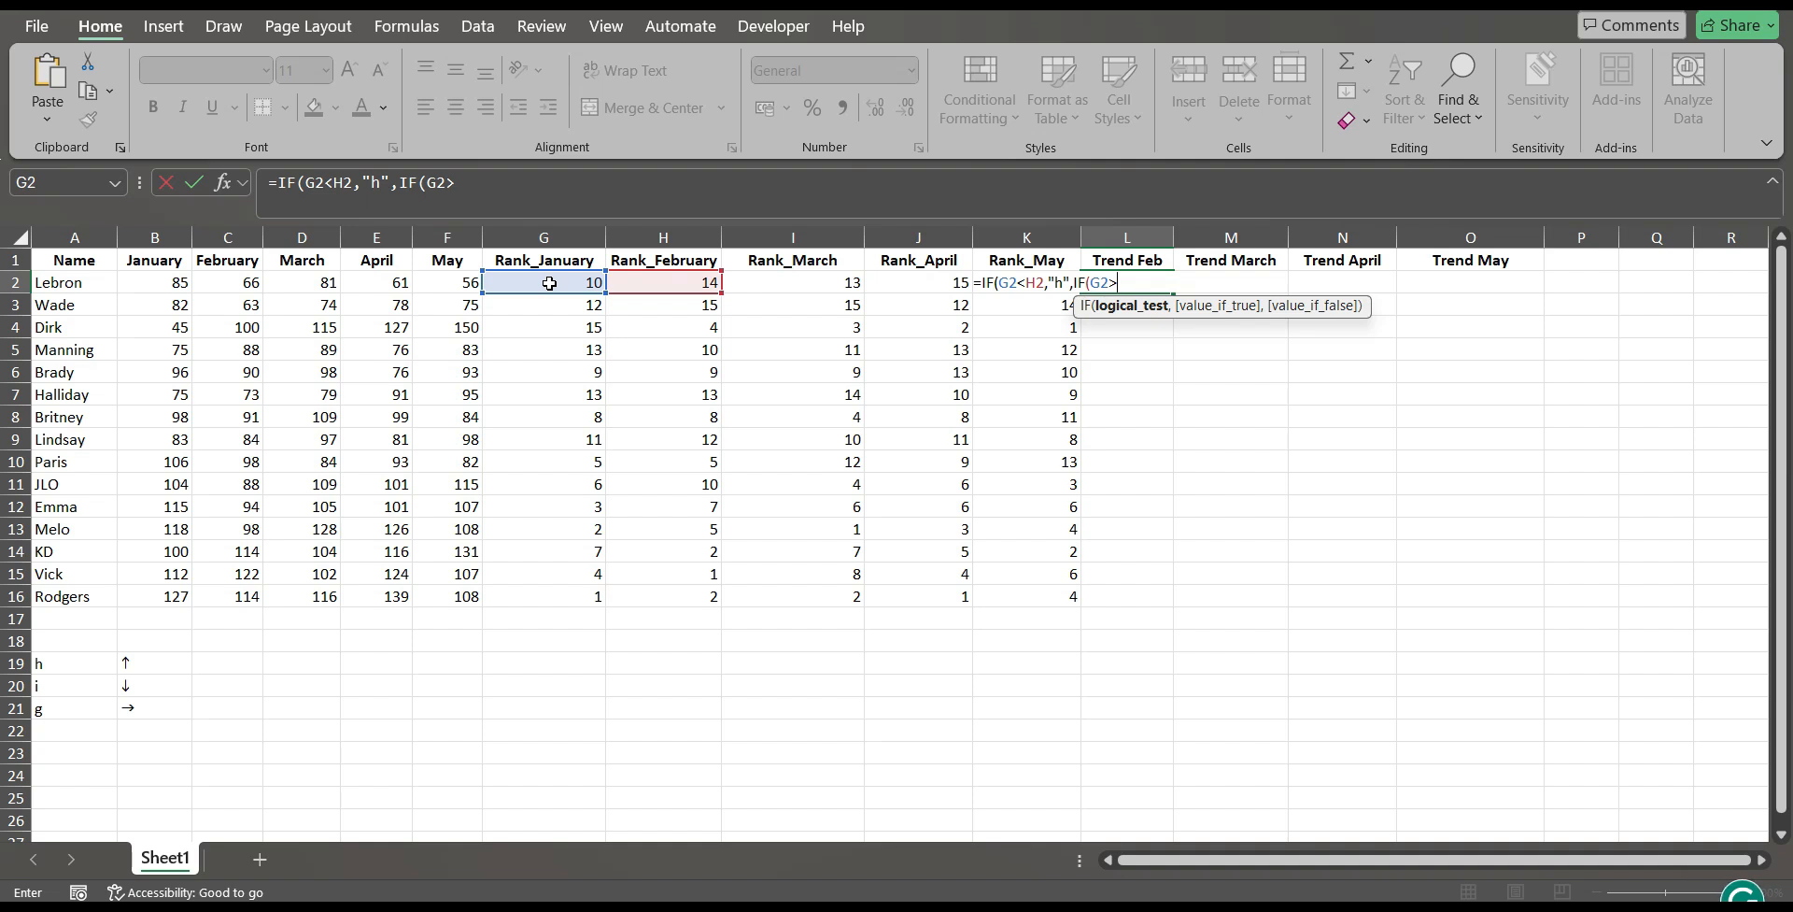
left_click(657, 286)
type(",\"i")
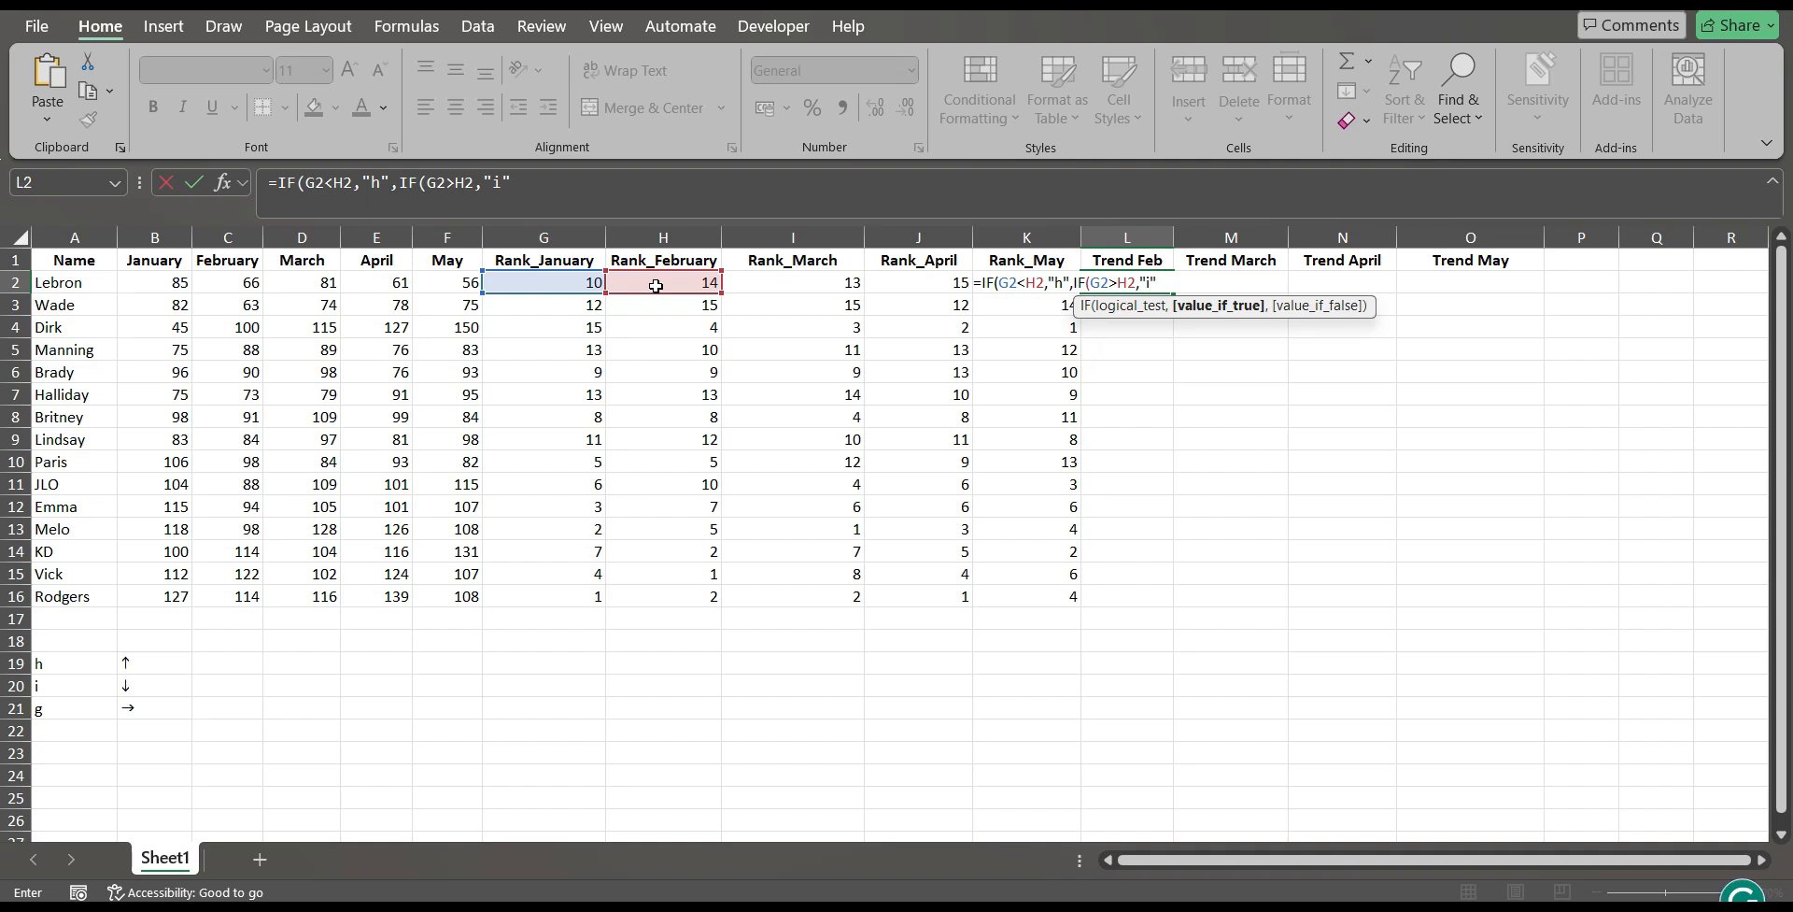
type(",")
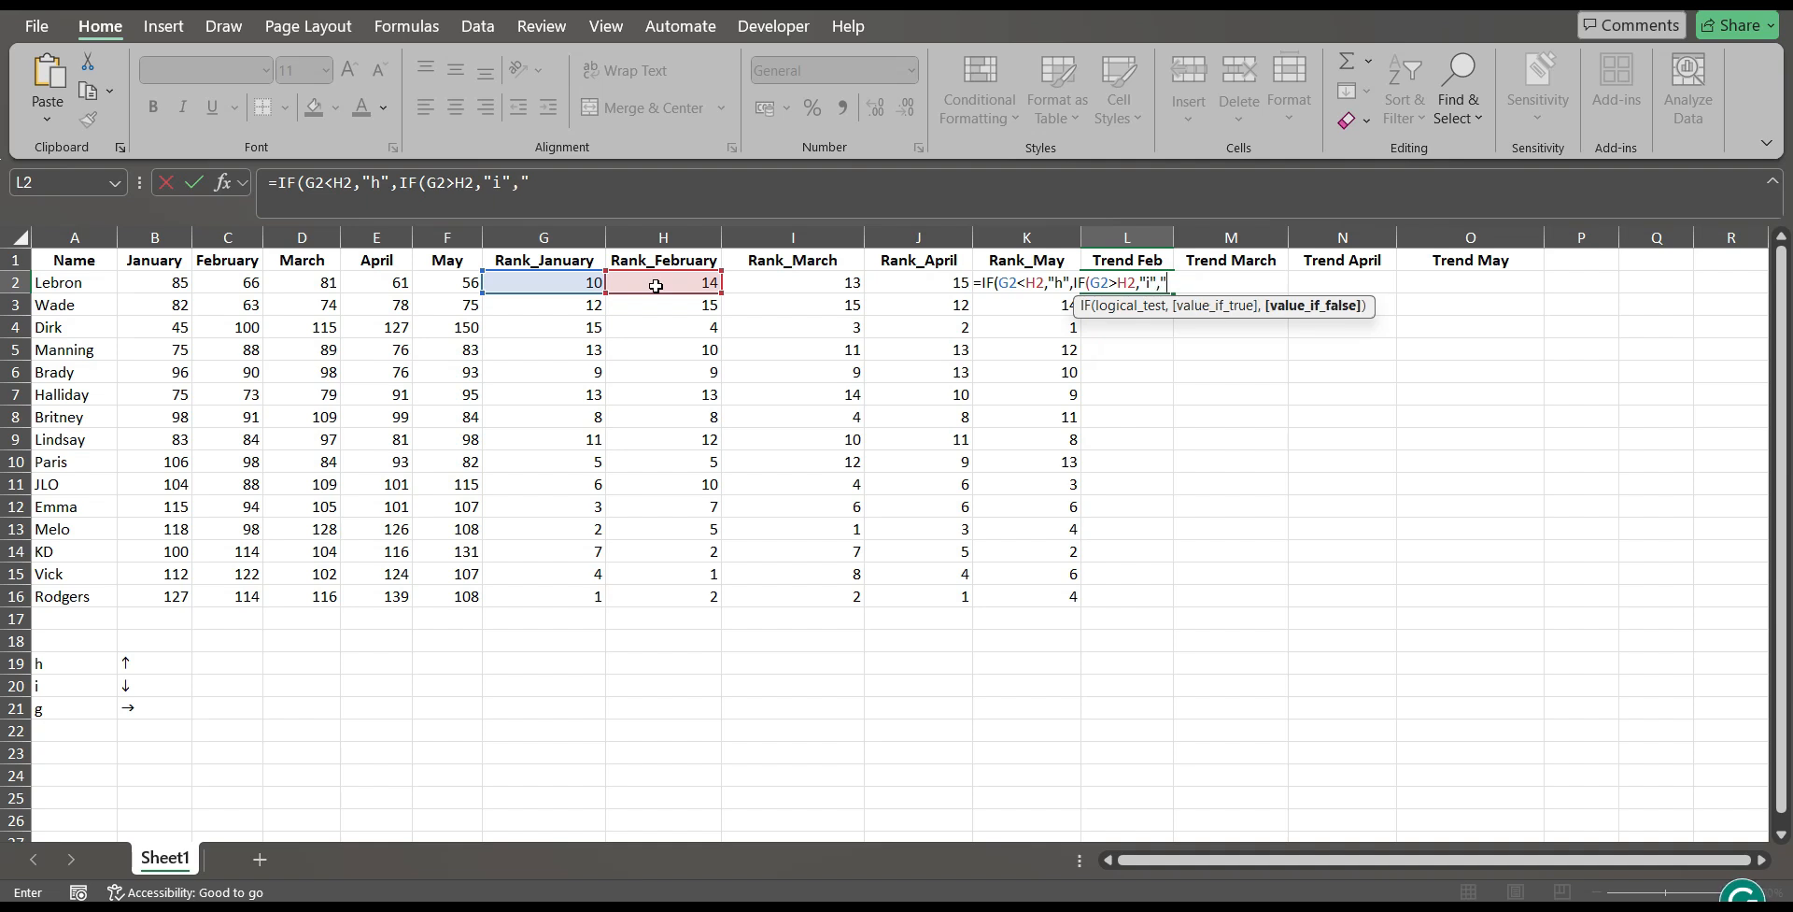
type("\"g\"))")
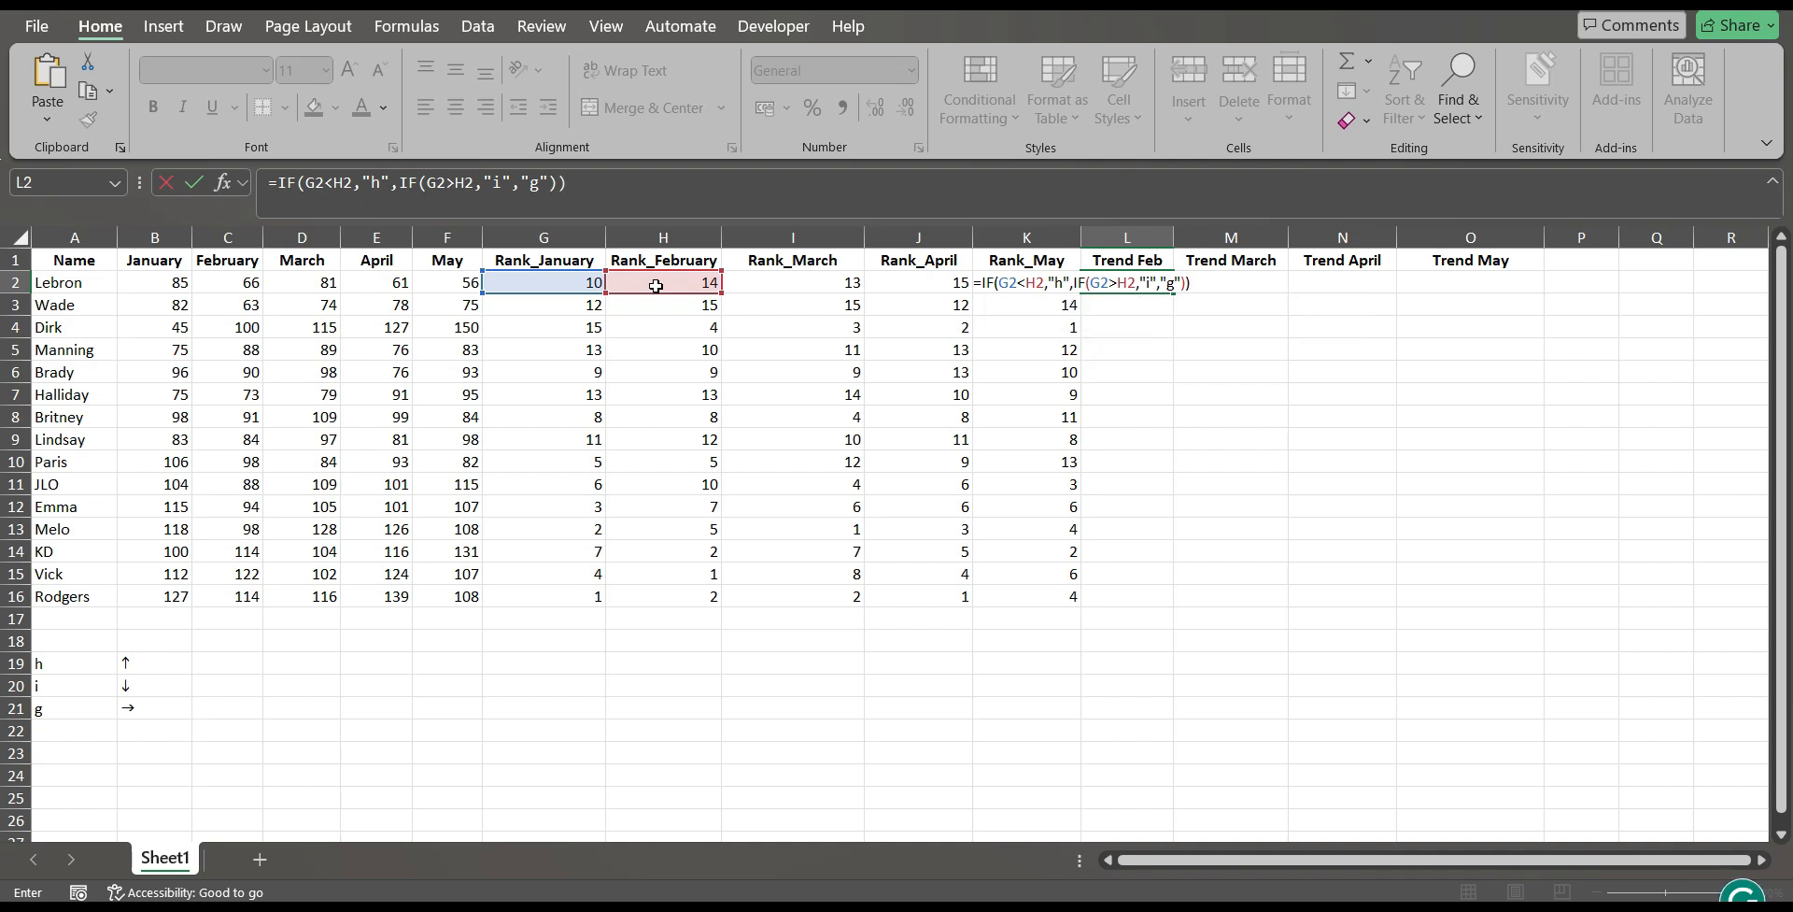
key("Return")
Fill the Trend Feb formula from L2 down through L16.
left_click(1139, 281)
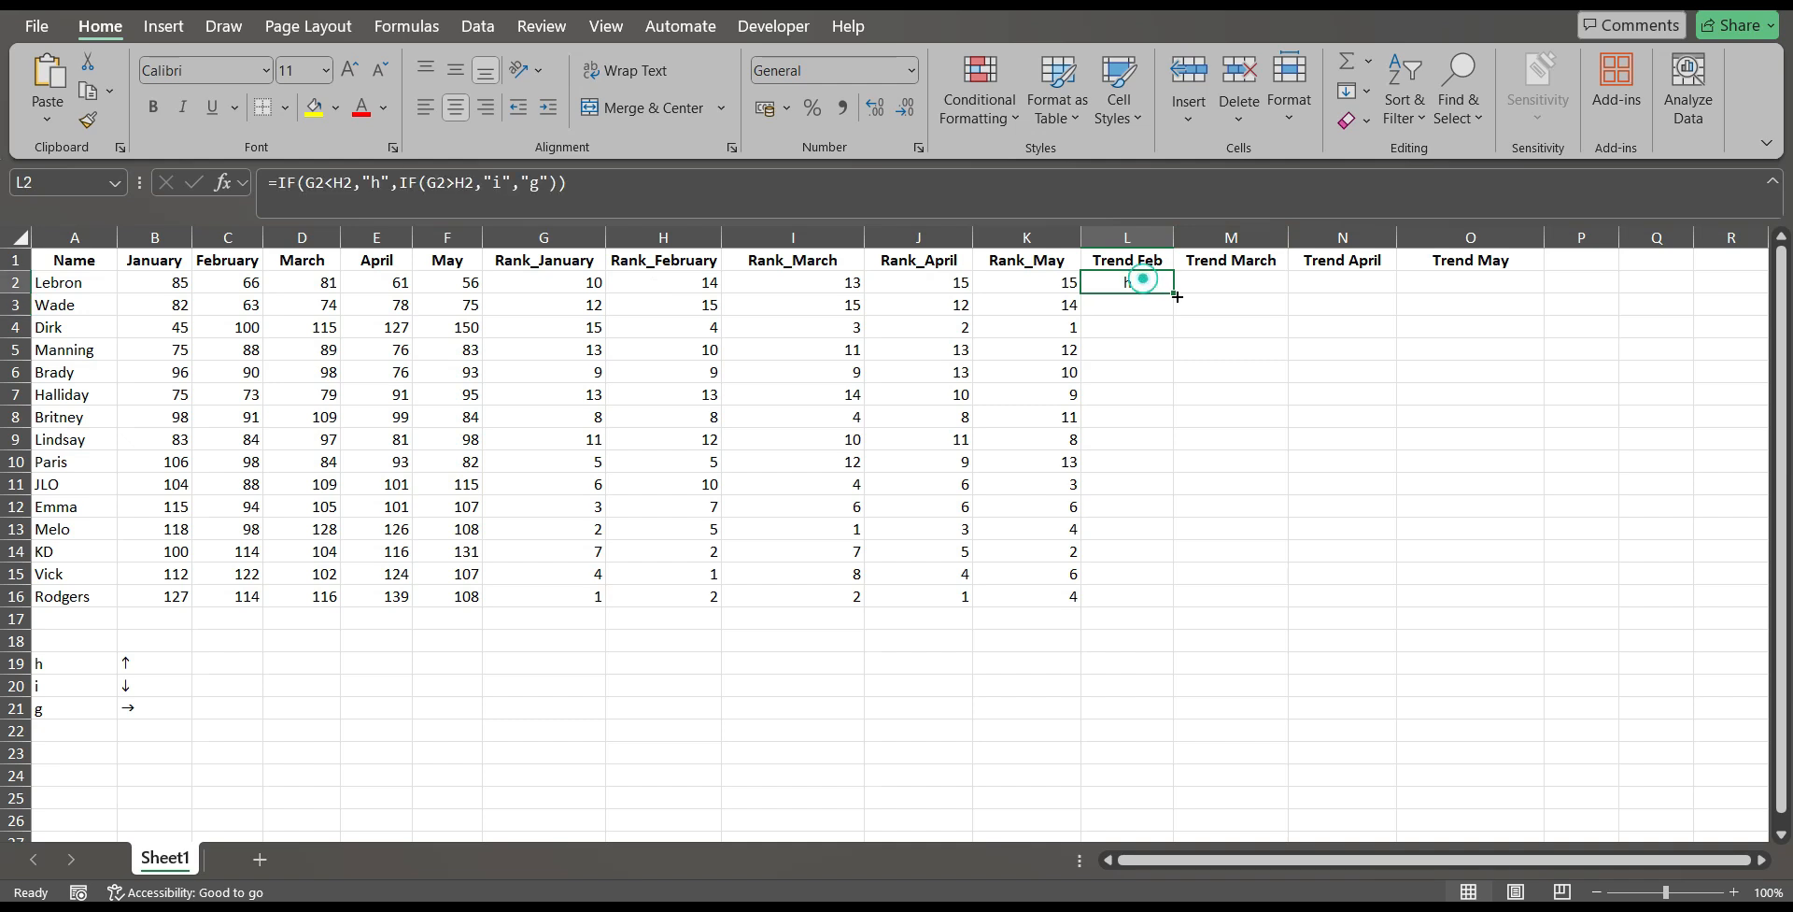
double_click(1174, 295)
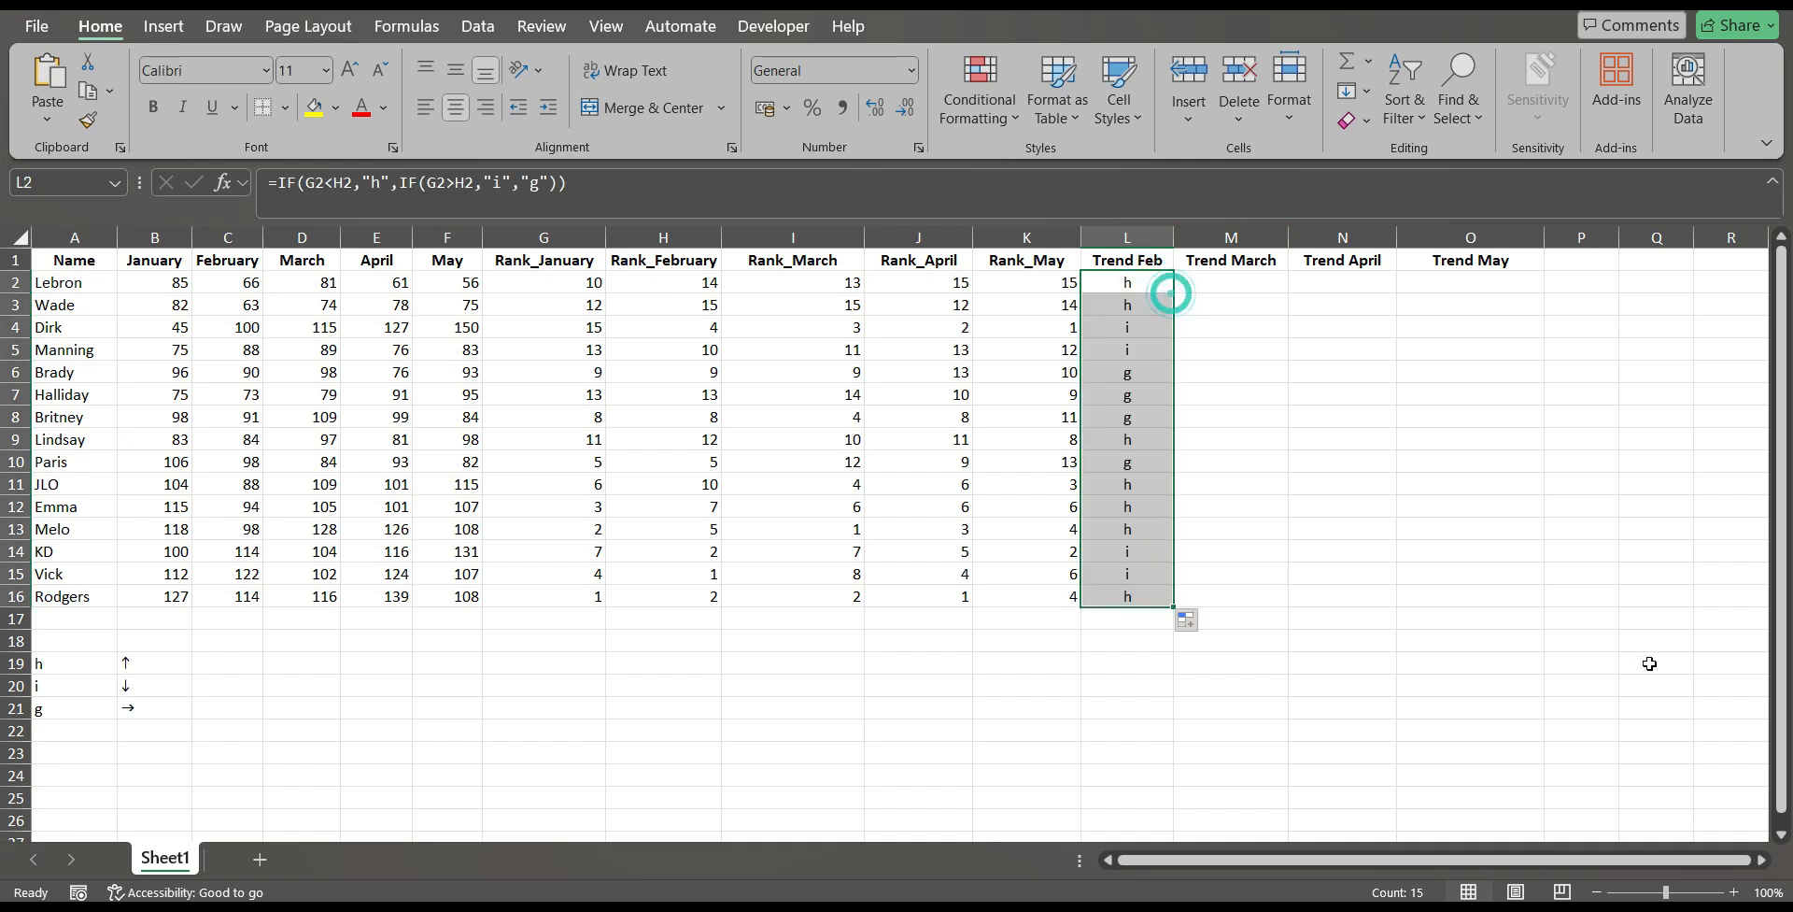
left_click(1287, 532)
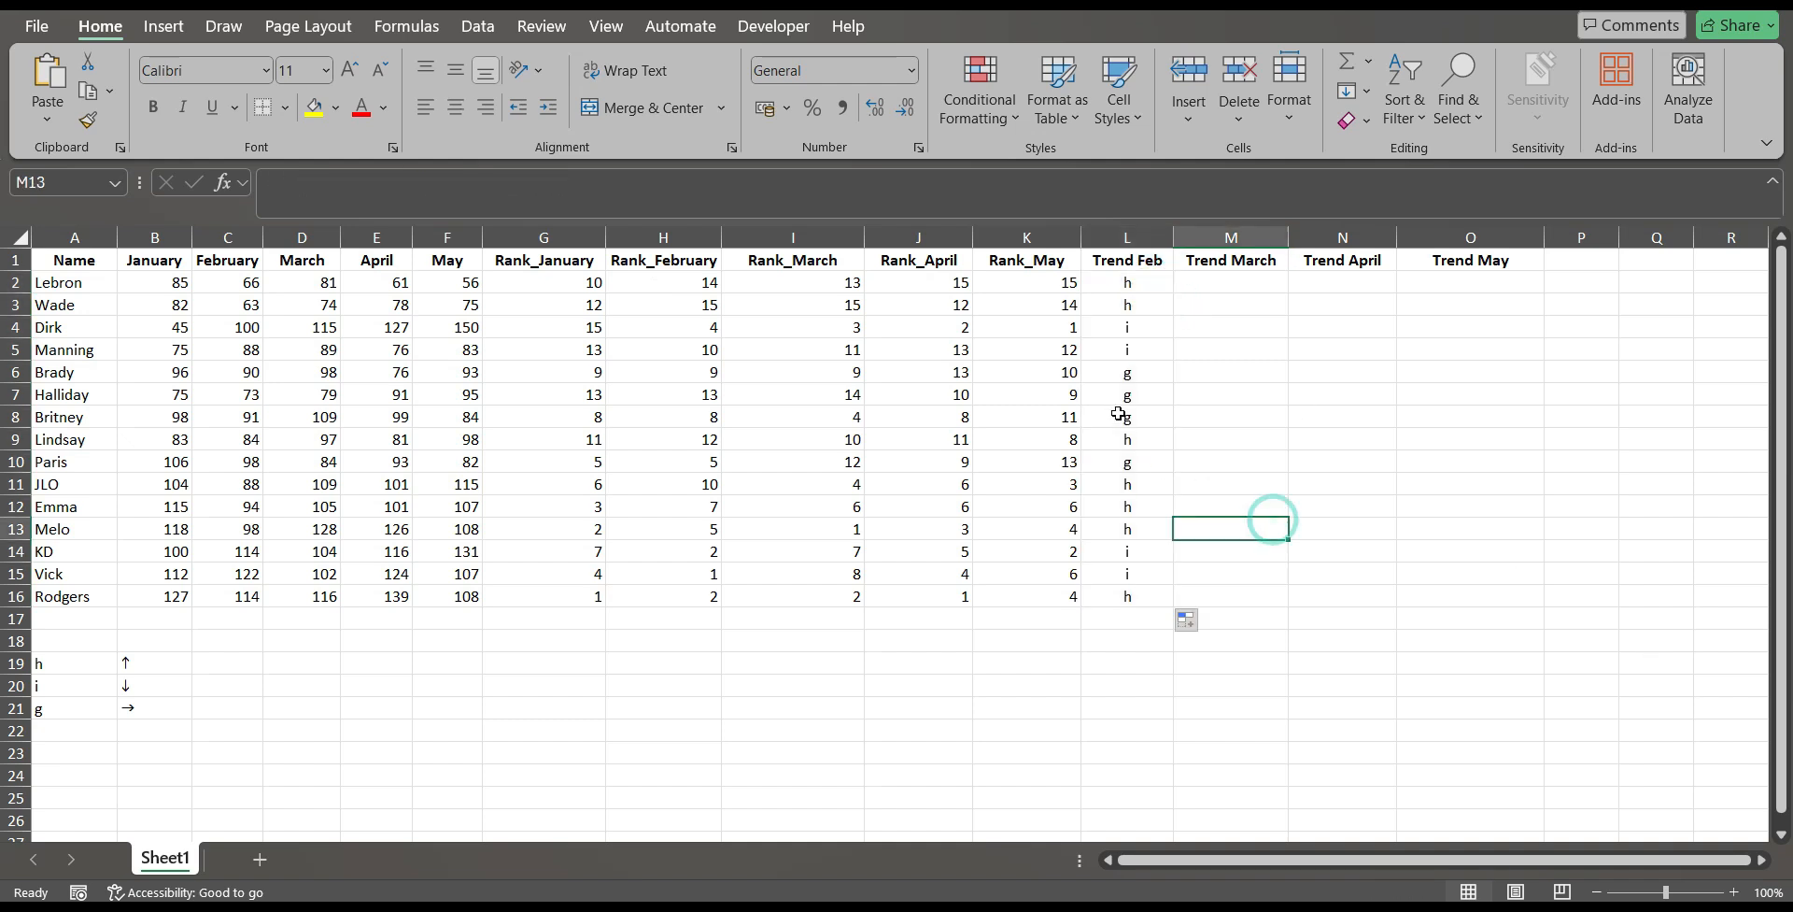
Examine the cell references in the trend formulas of L6, L7 and L8 and the font of arrow cell B21.
left_click(1146, 378)
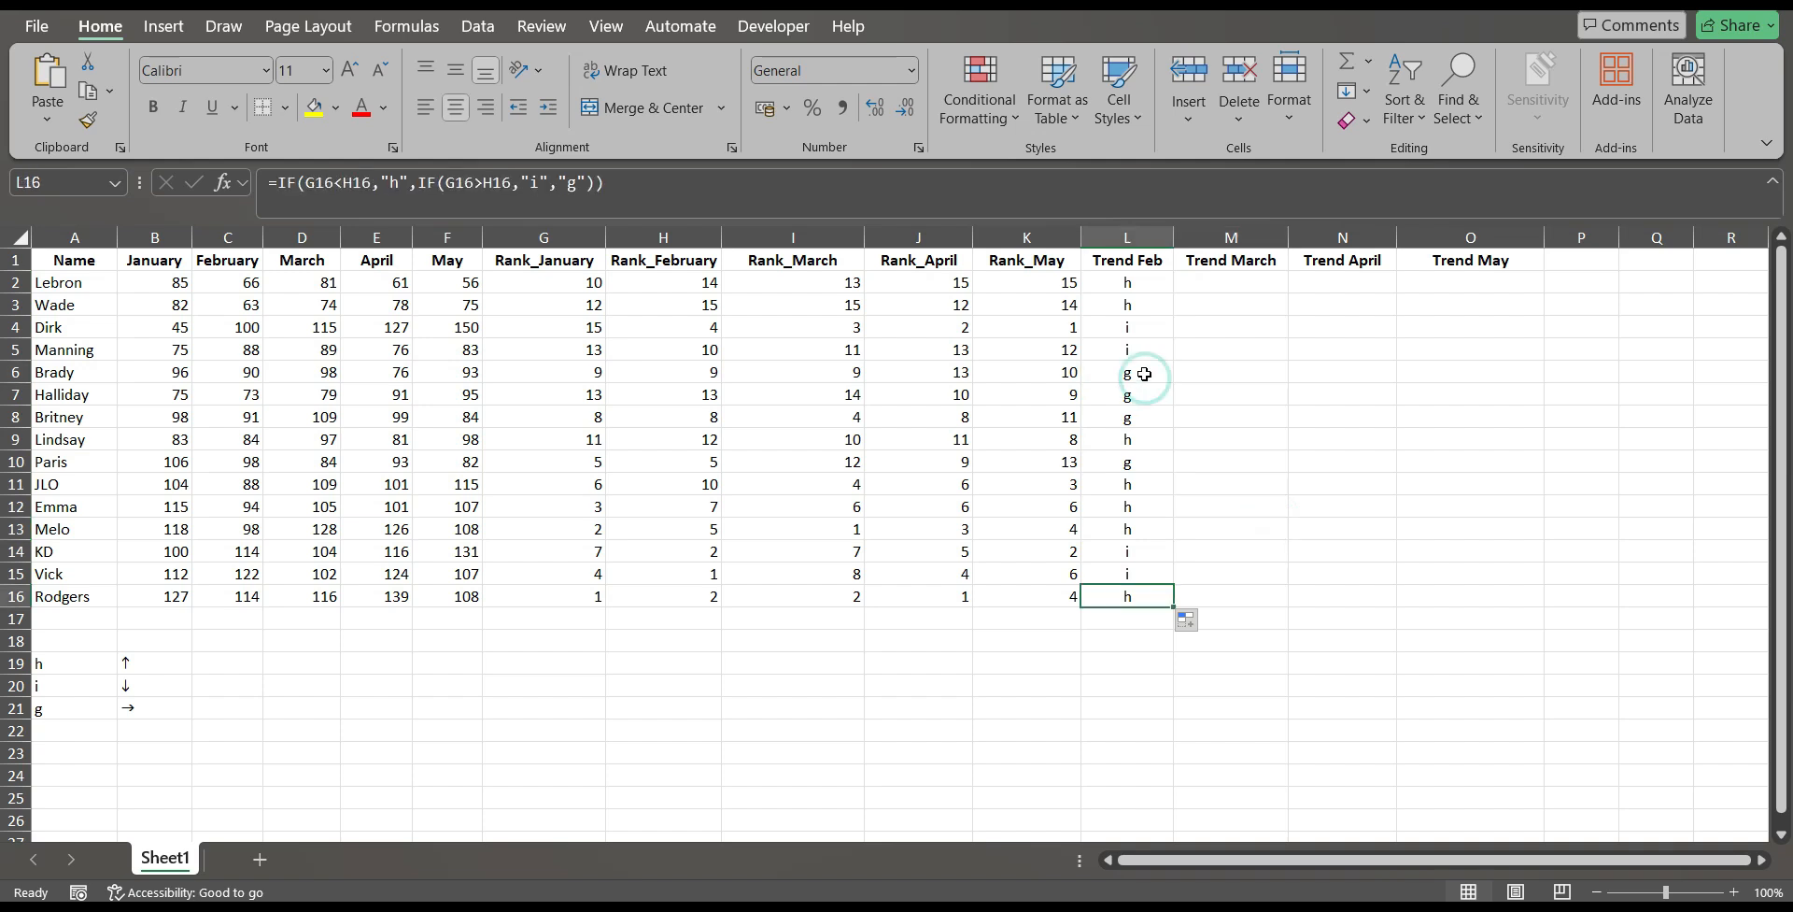
double_click(1146, 376)
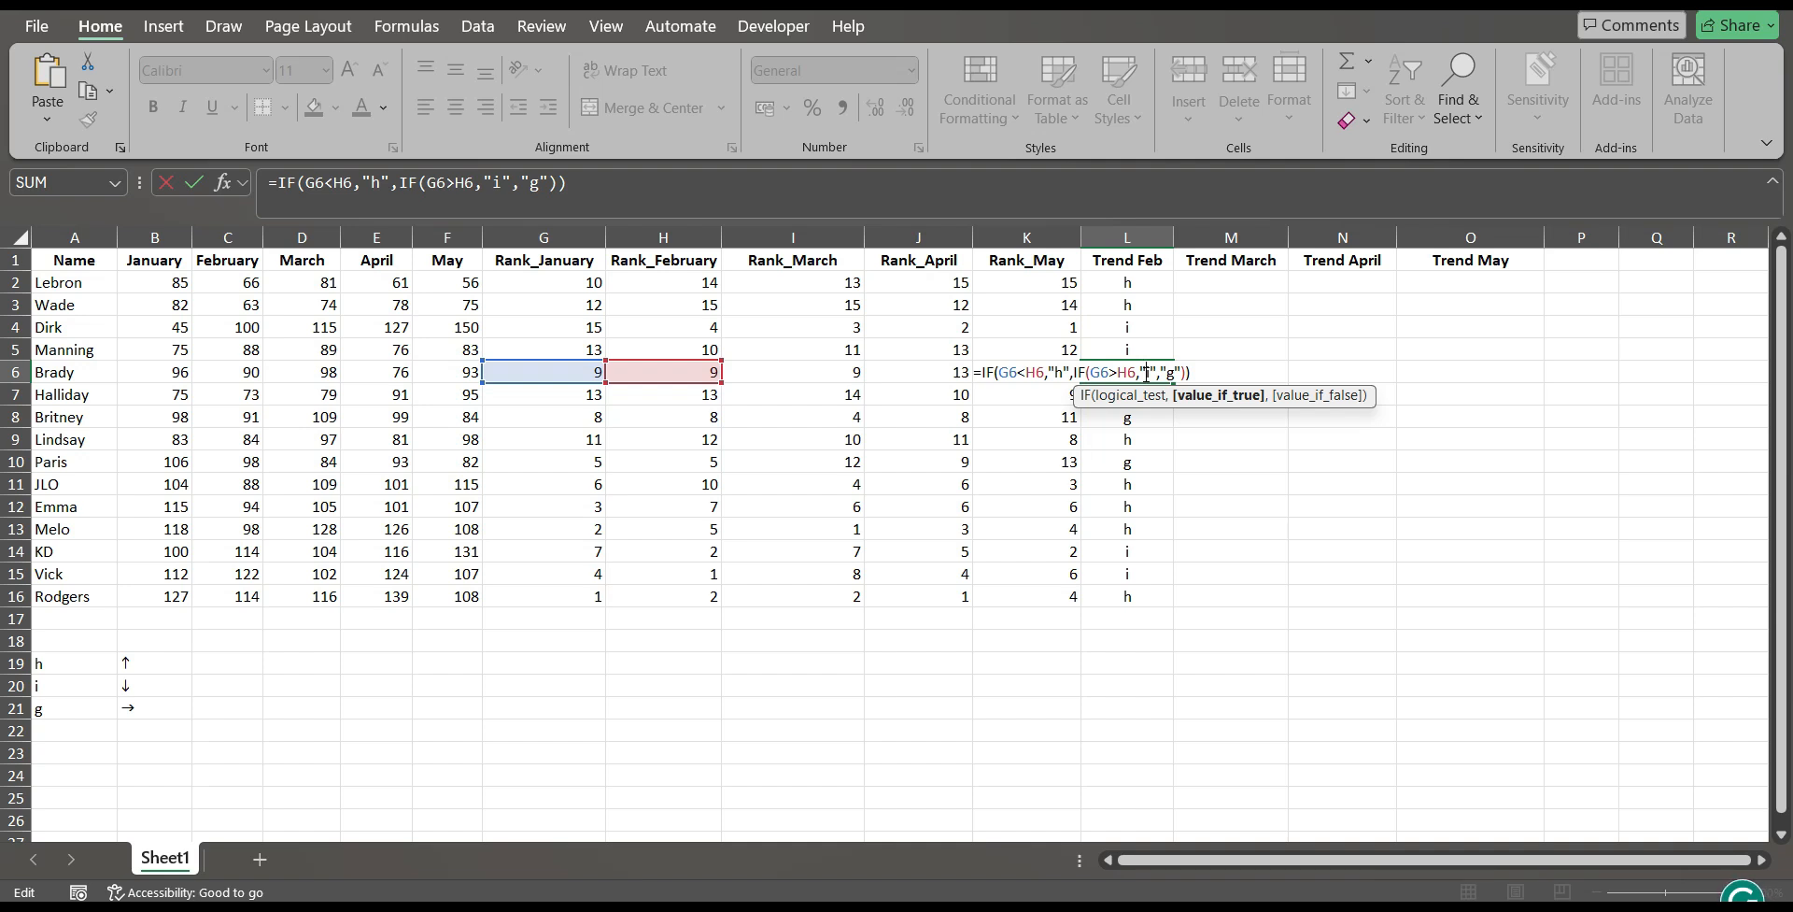
key("Return")
double_click(1140, 392)
key("Escape")
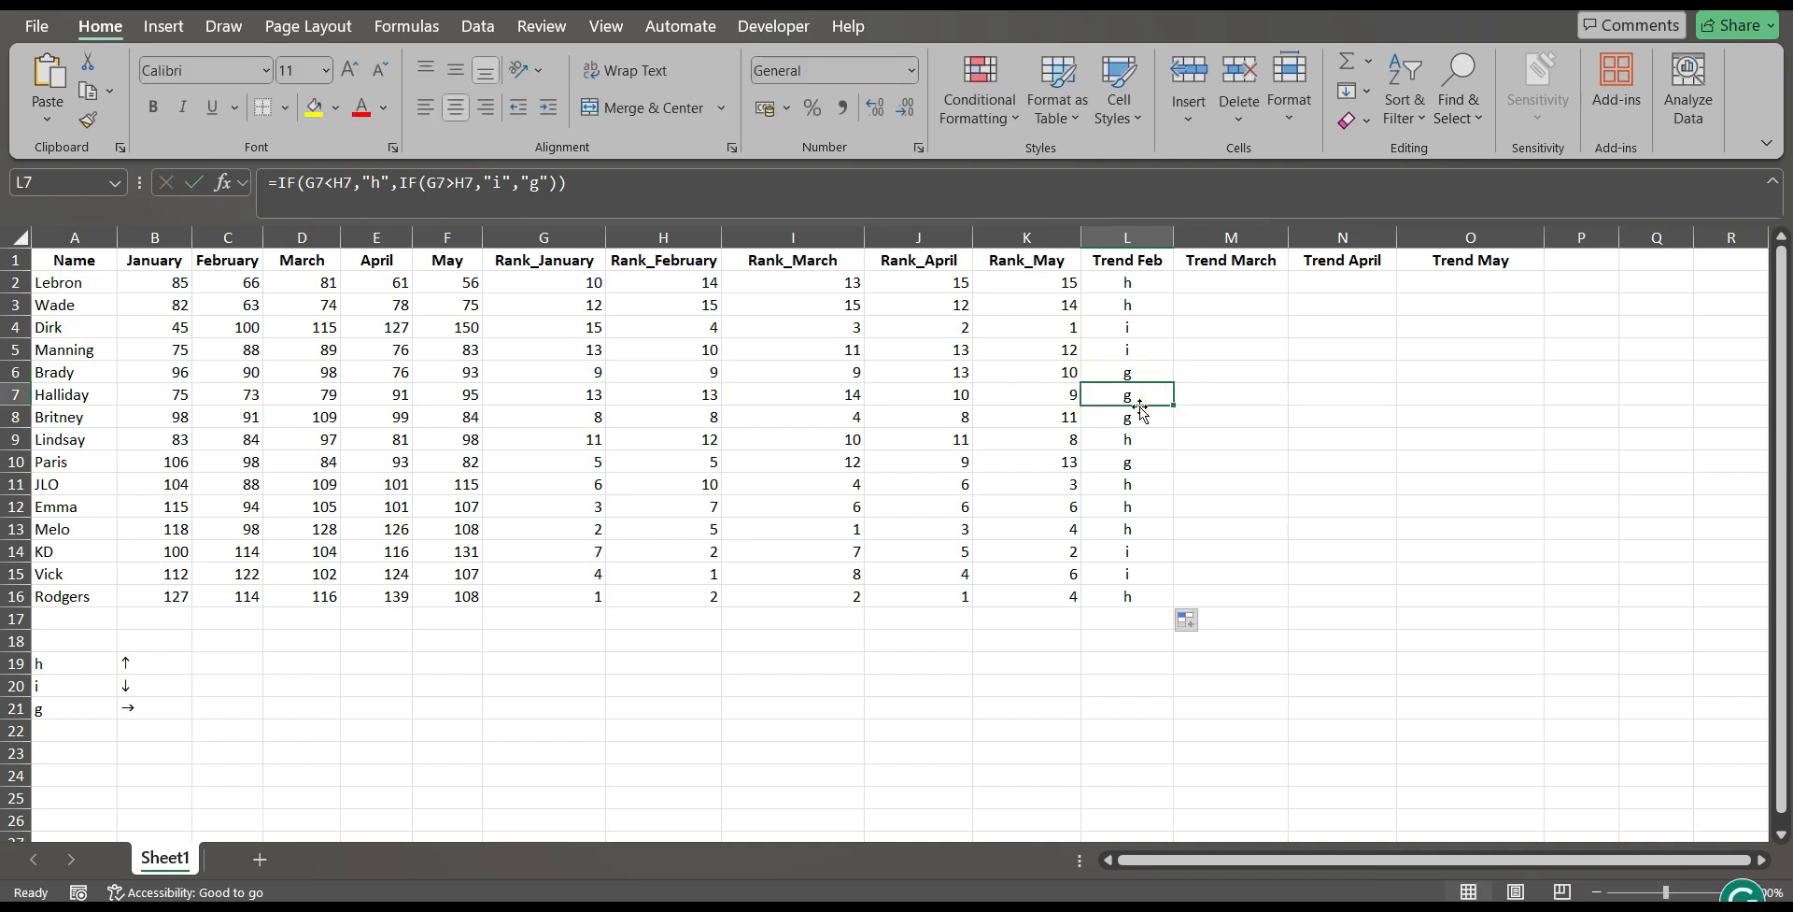
double_click(1144, 412)
key("Escape")
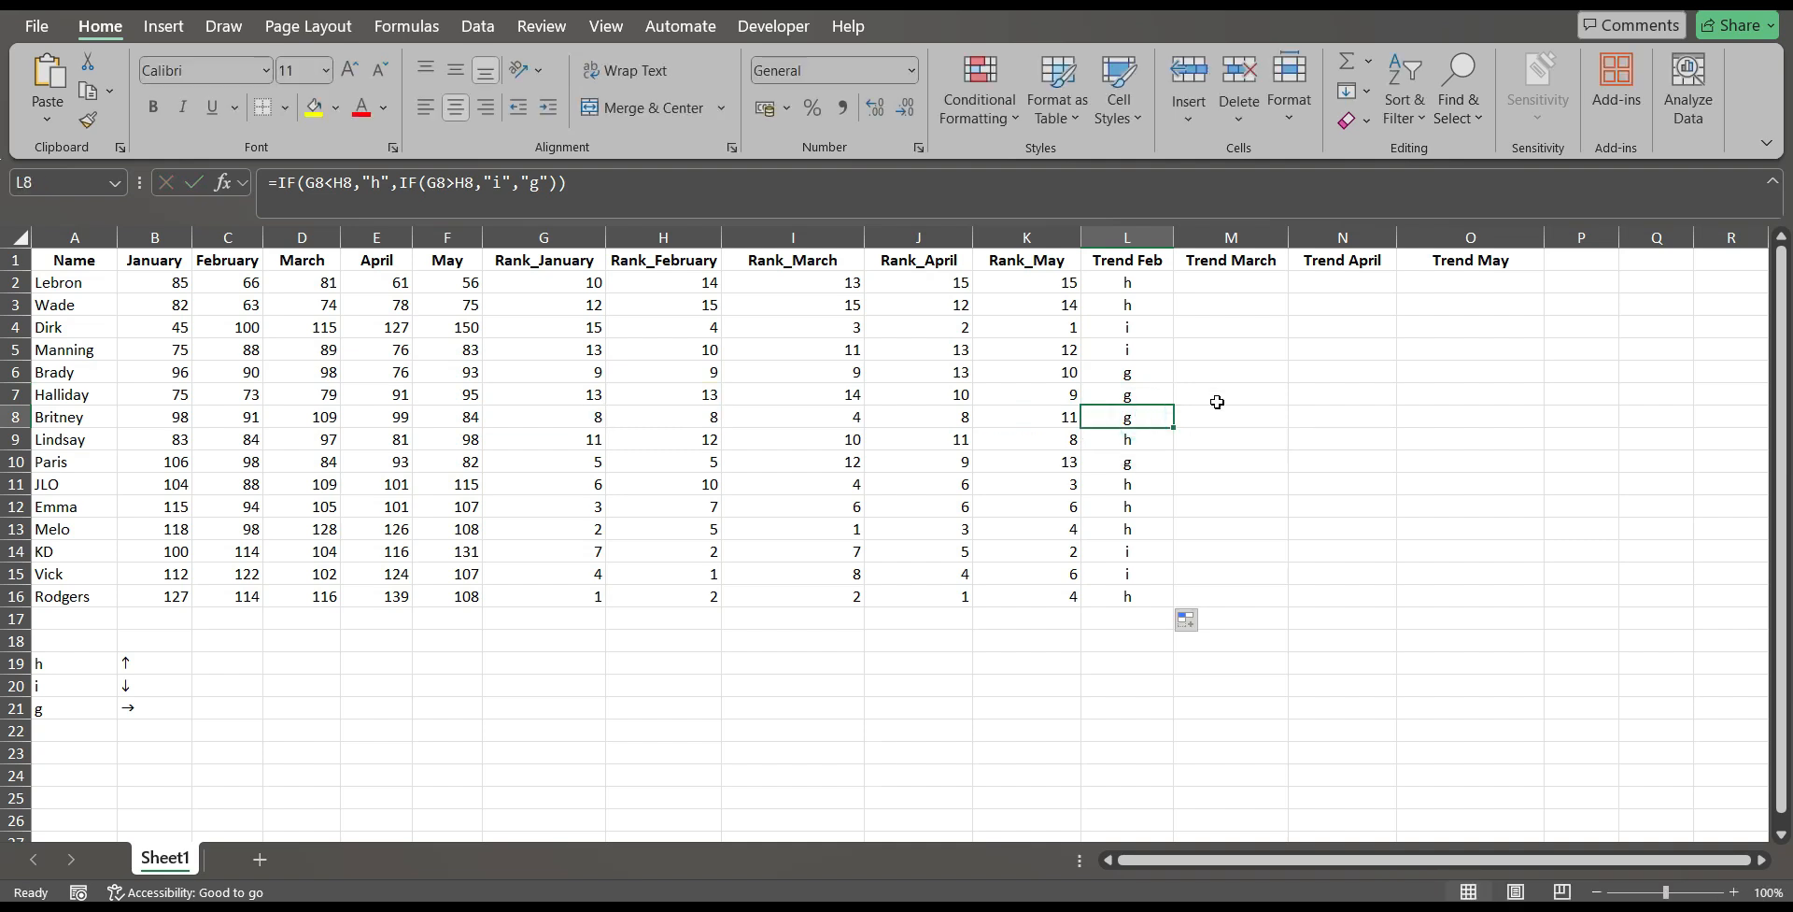
left_click(153, 716)
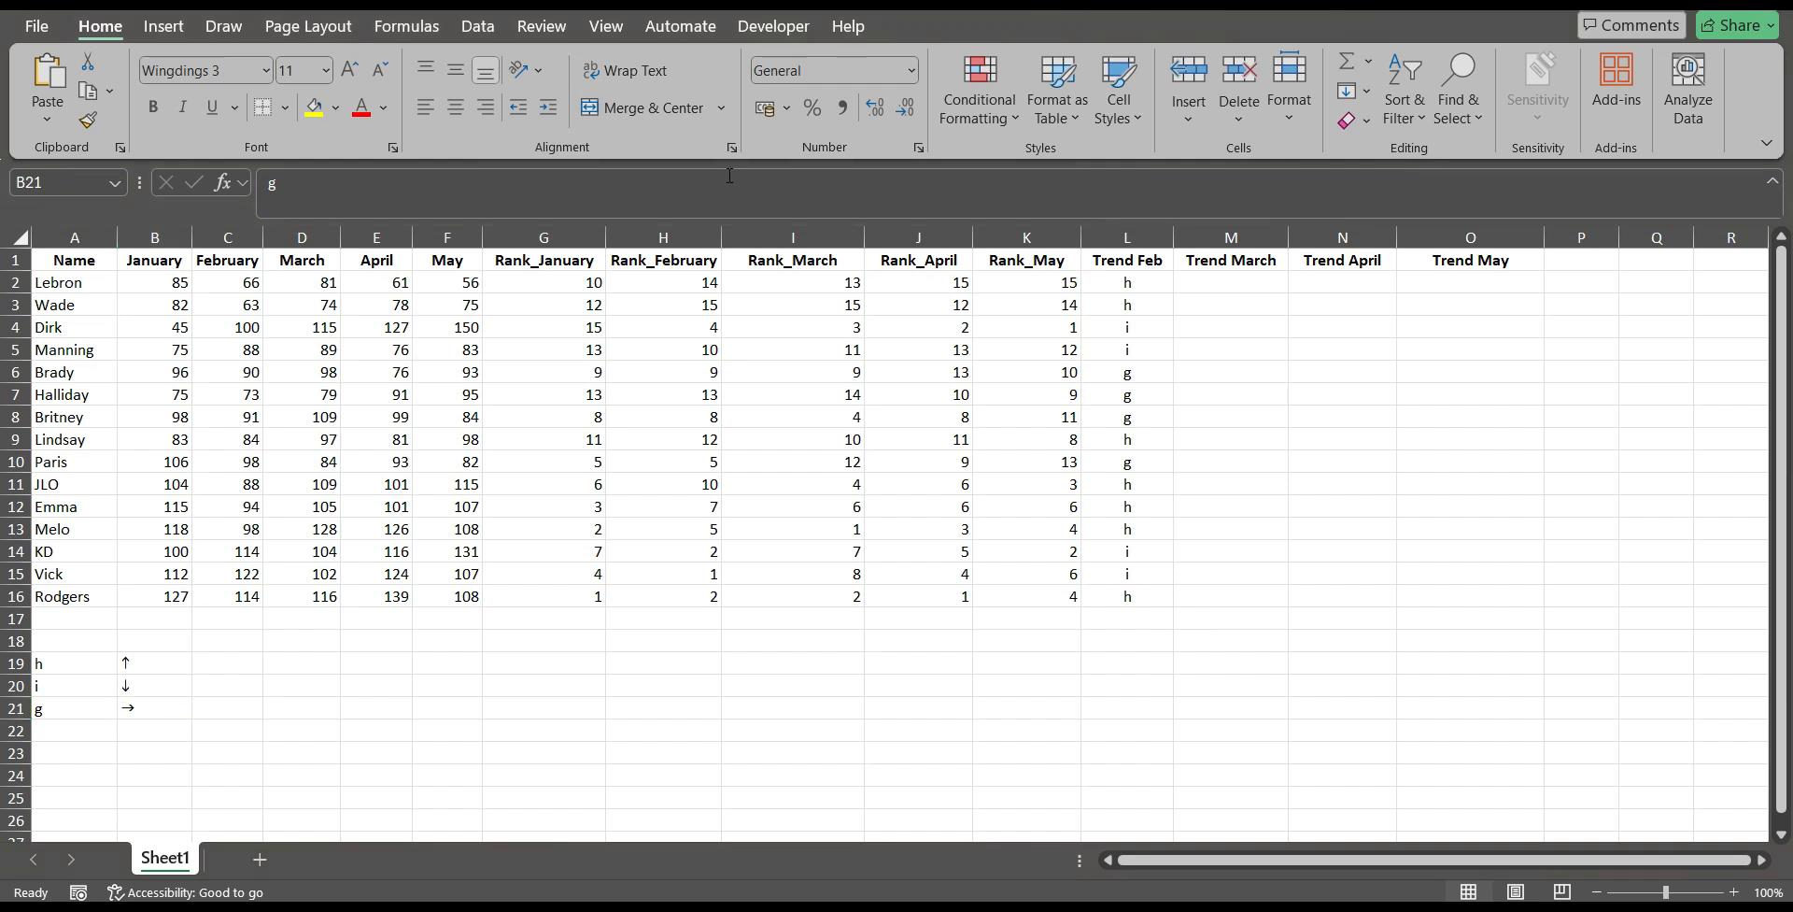
Format the Trend Feb results in L2:L16 in the Wingdings 3 font.
left_click_drag(1164, 278, 1157, 598)
key("alt+h")
key("f")
key("f")
type("Wing")
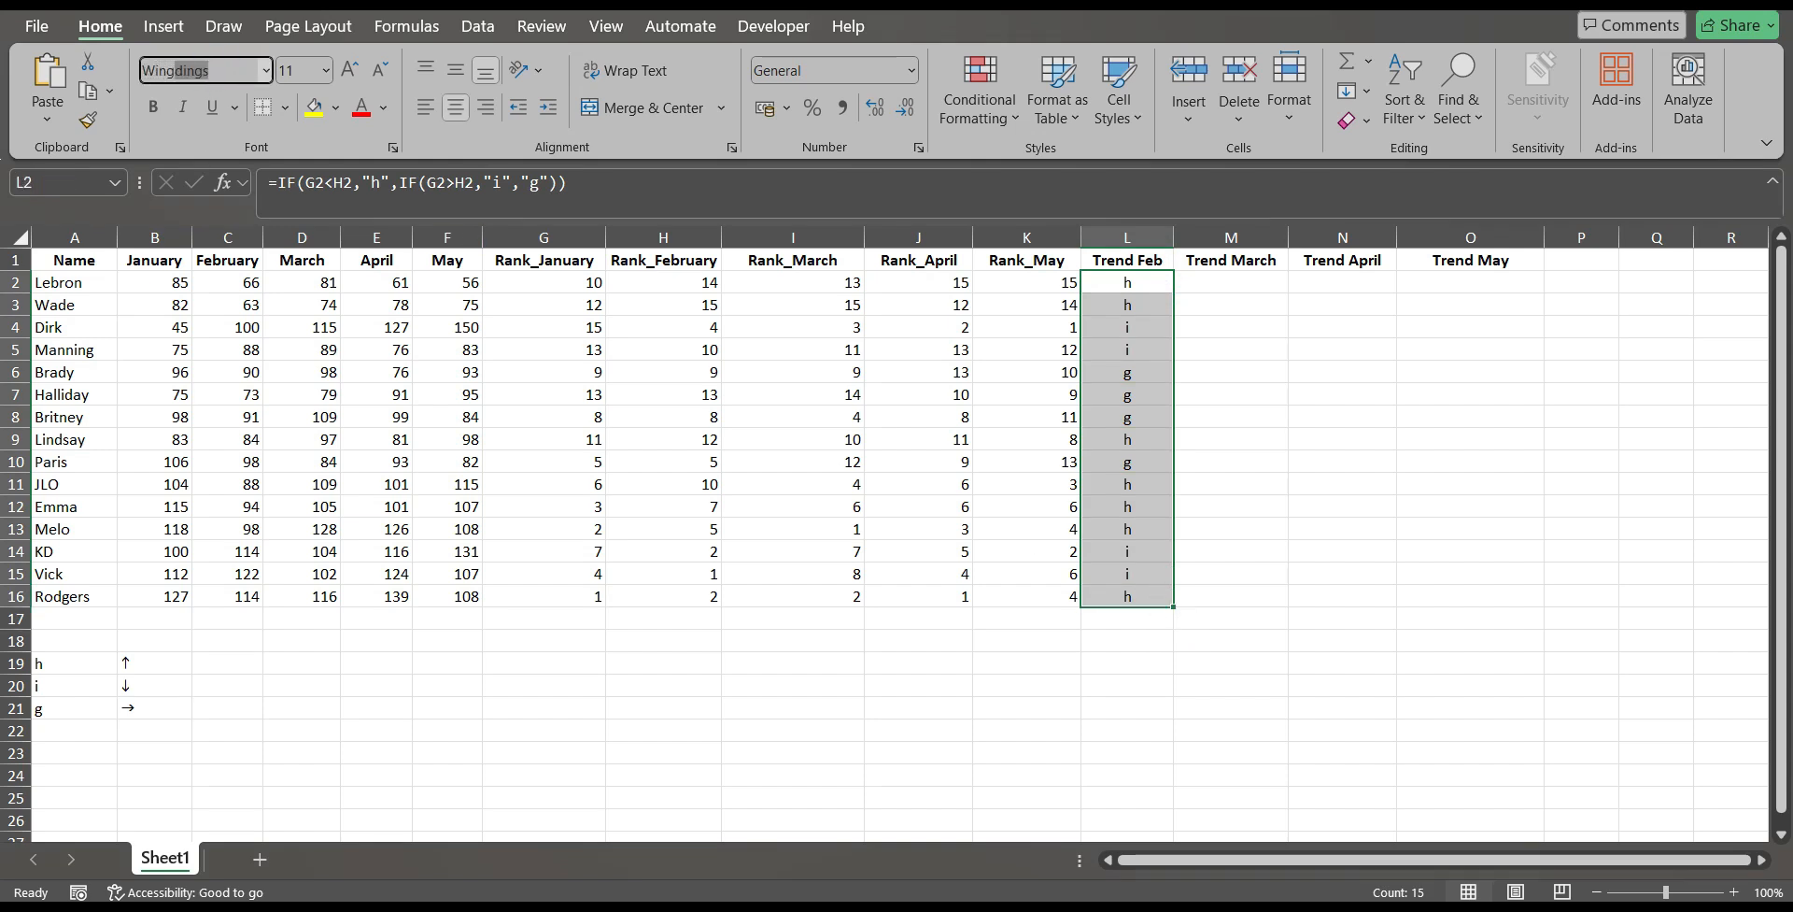
key("Right")
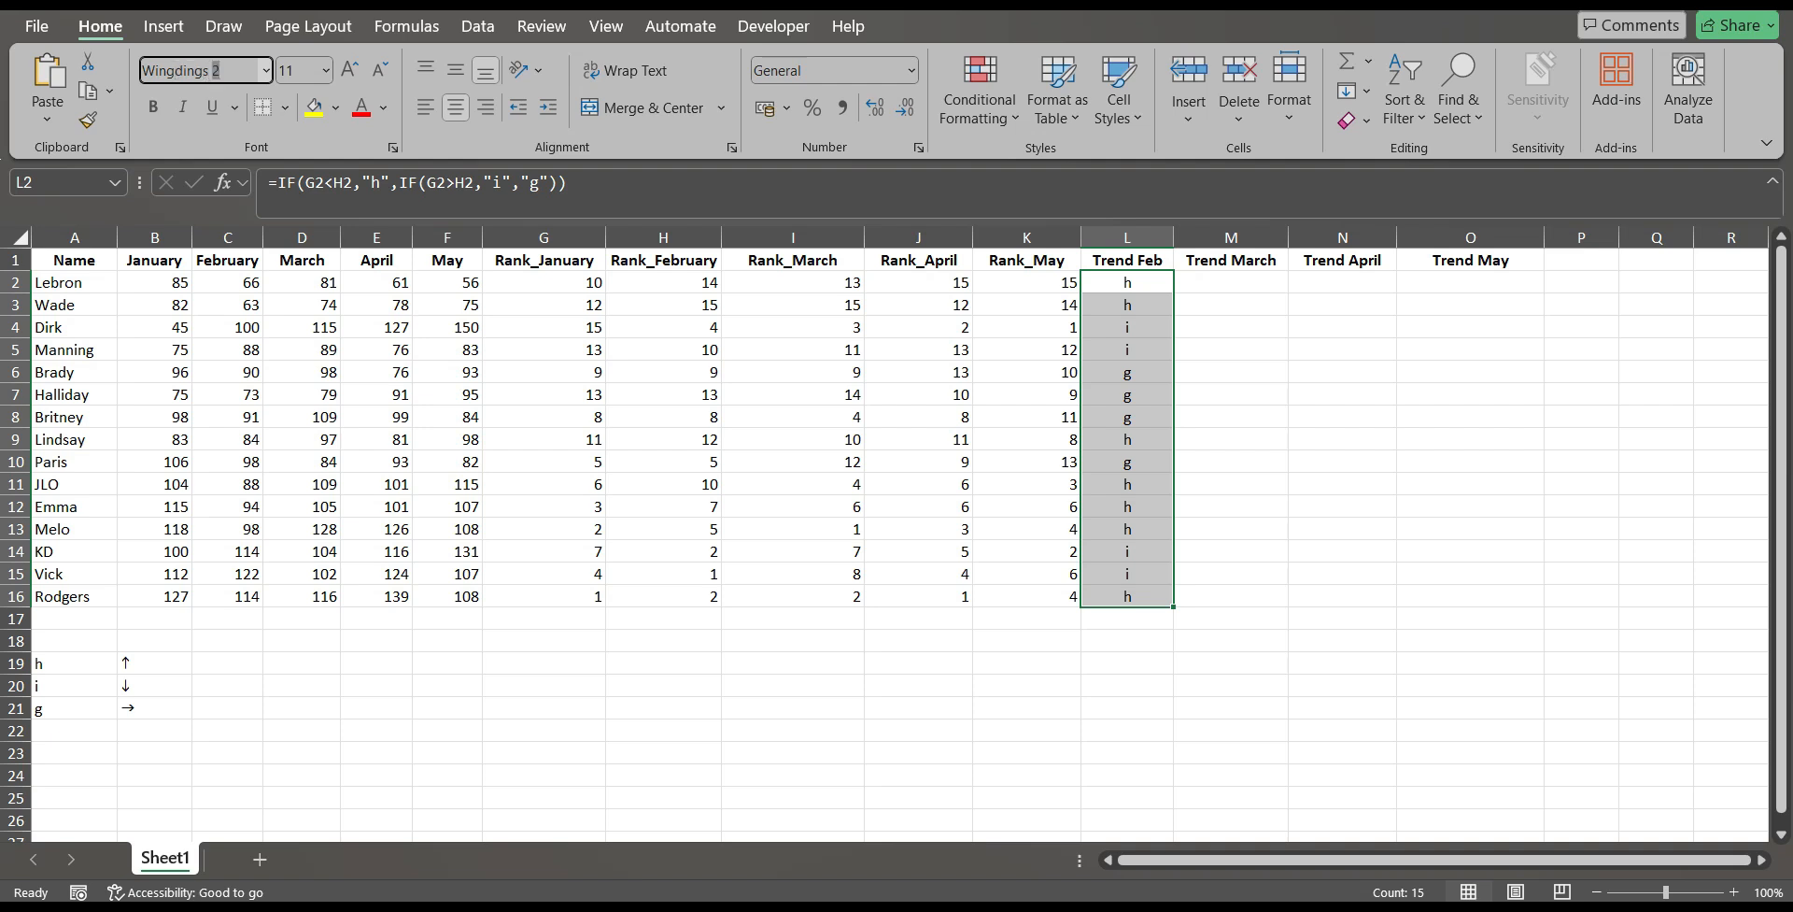
key("Return")
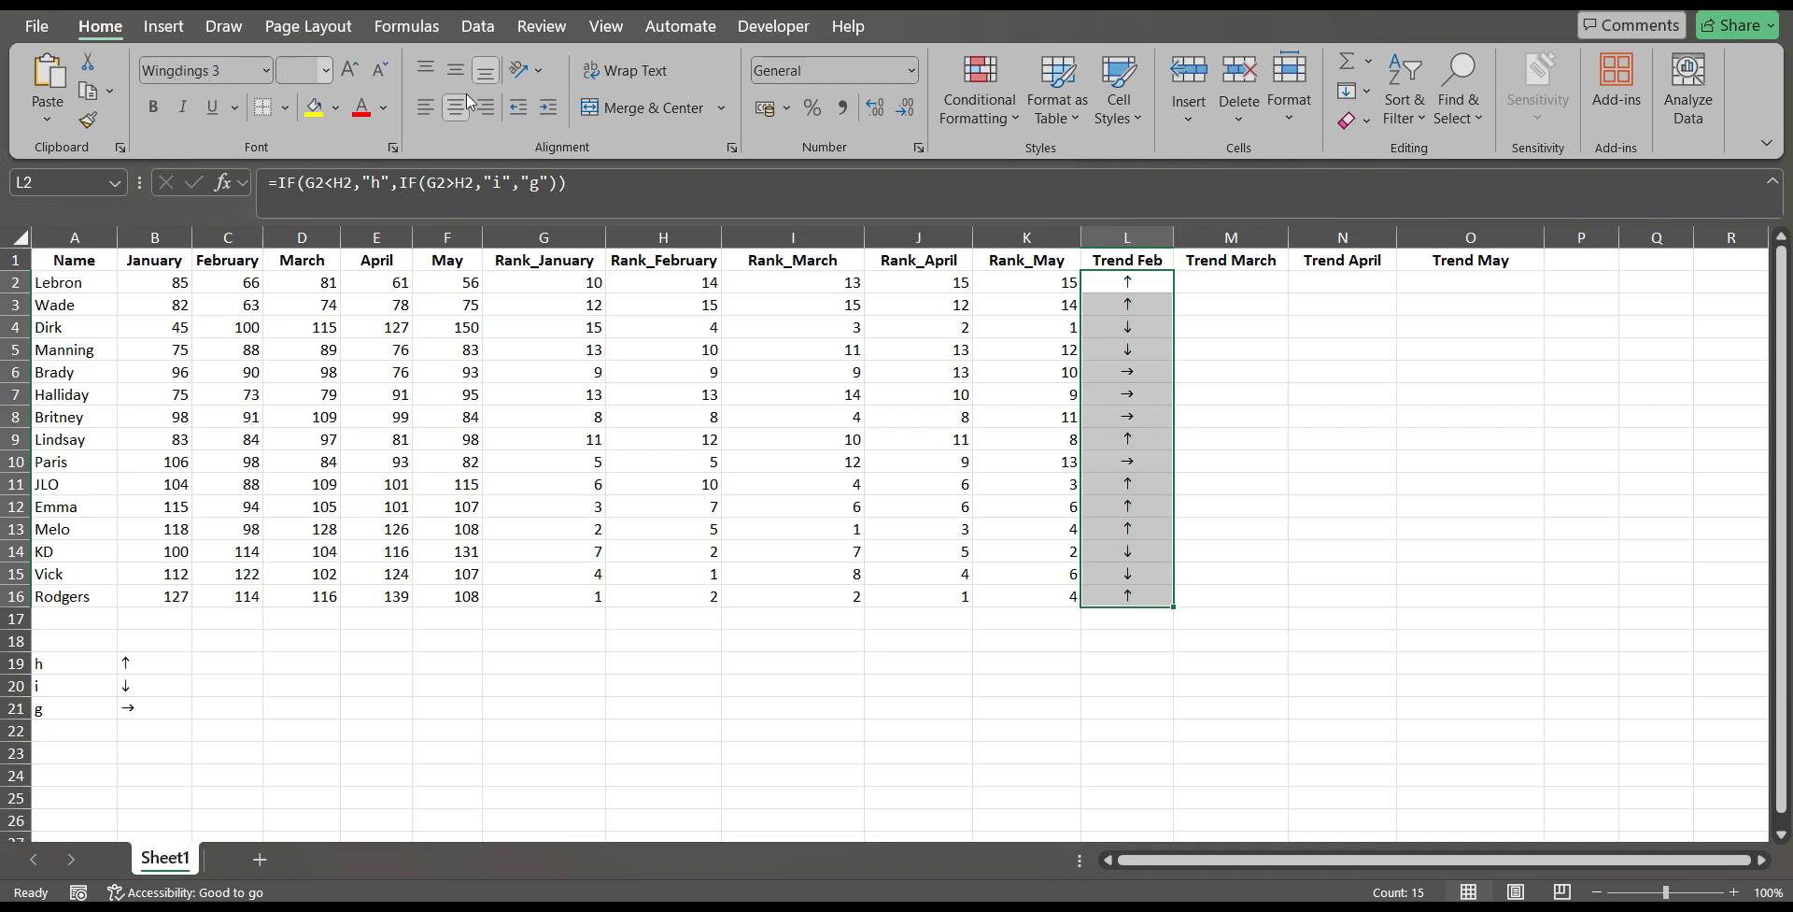
Examine the nested IF formulas and their cell references in Trend Feb cells L2, L3 and L4.
left_click(1379, 523)
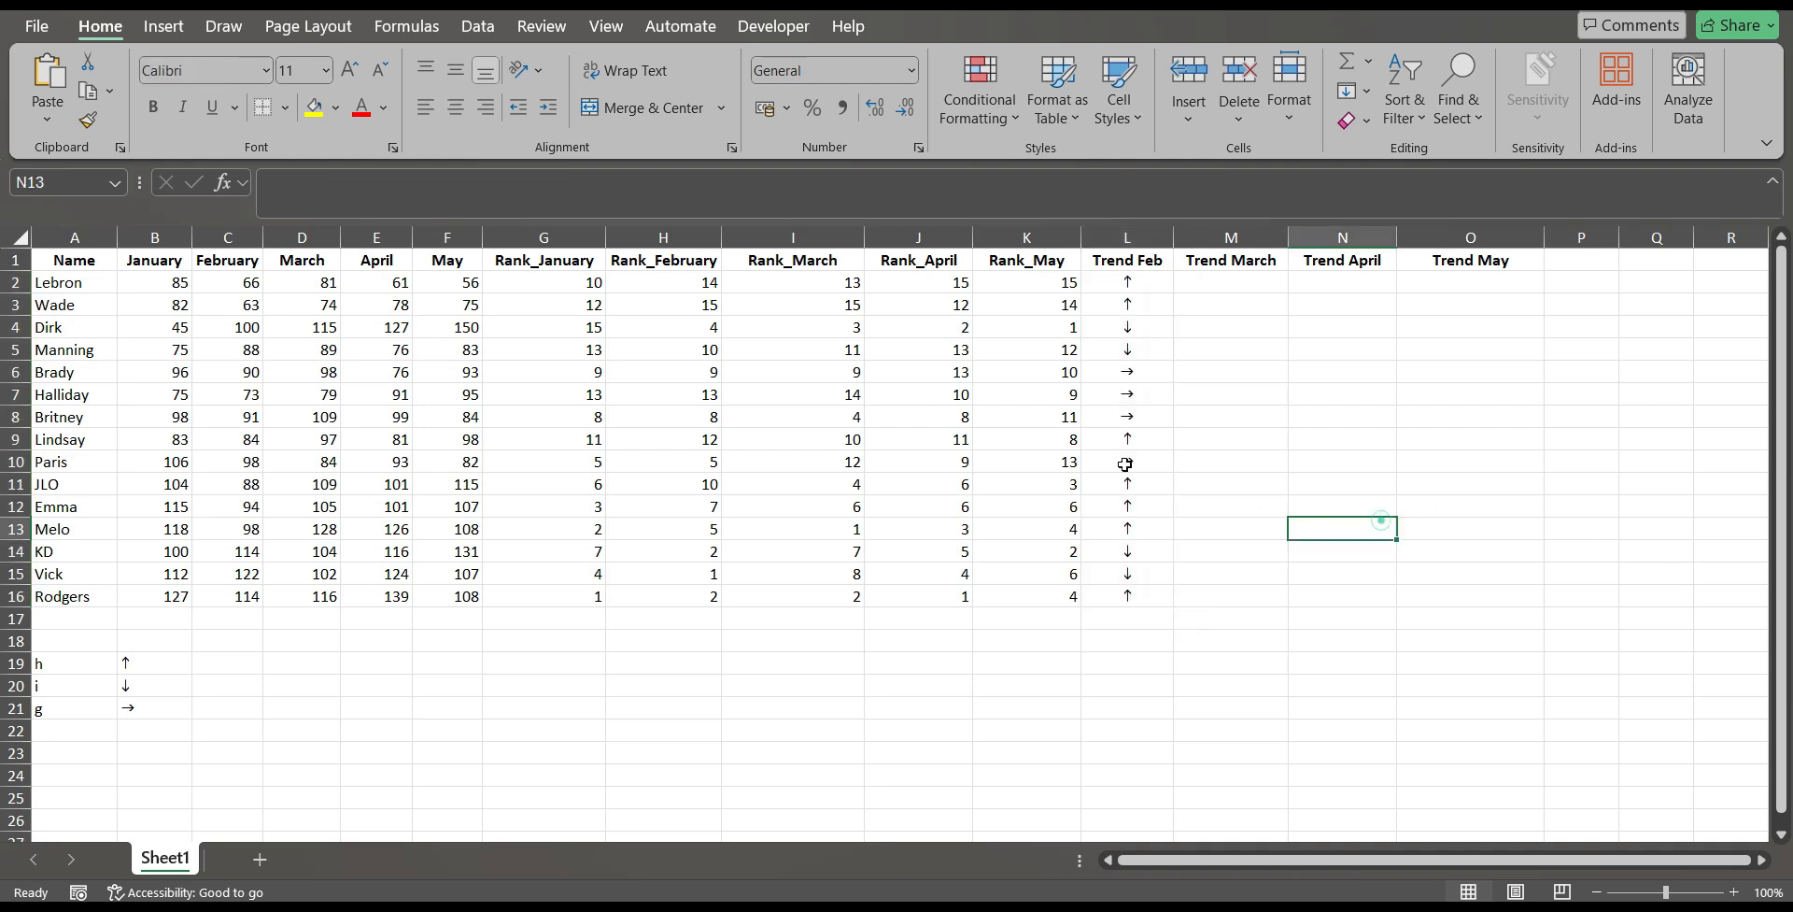
left_click(1124, 279)
double_click(1123, 280)
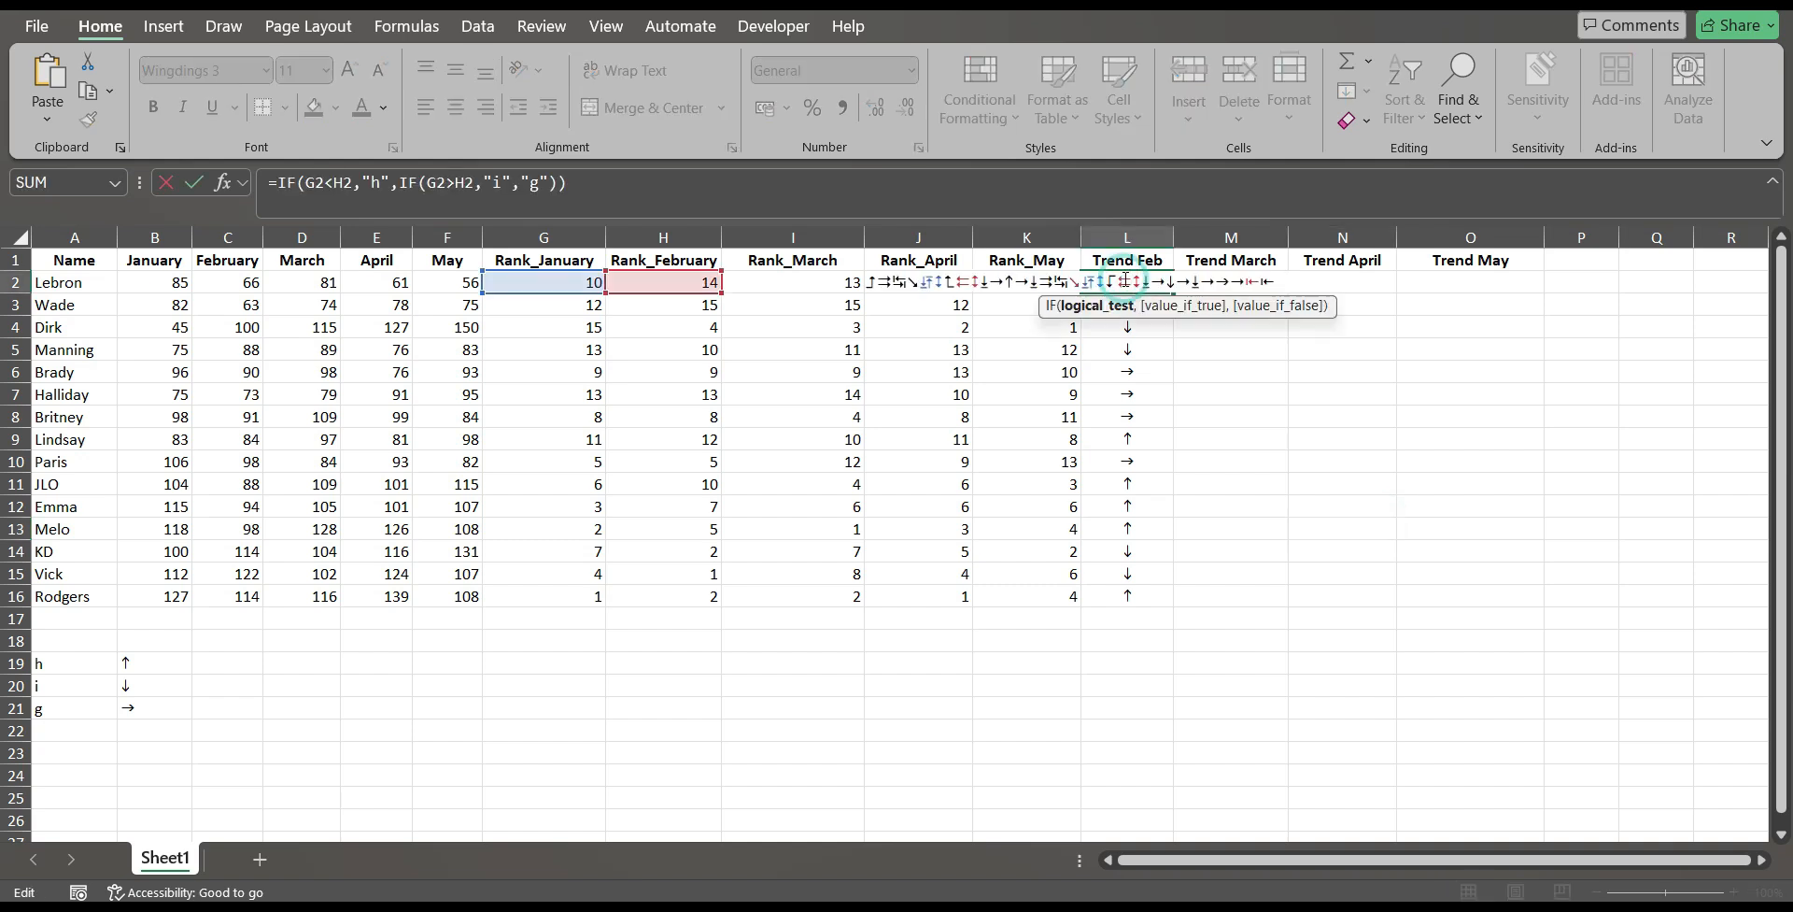
key("Return")
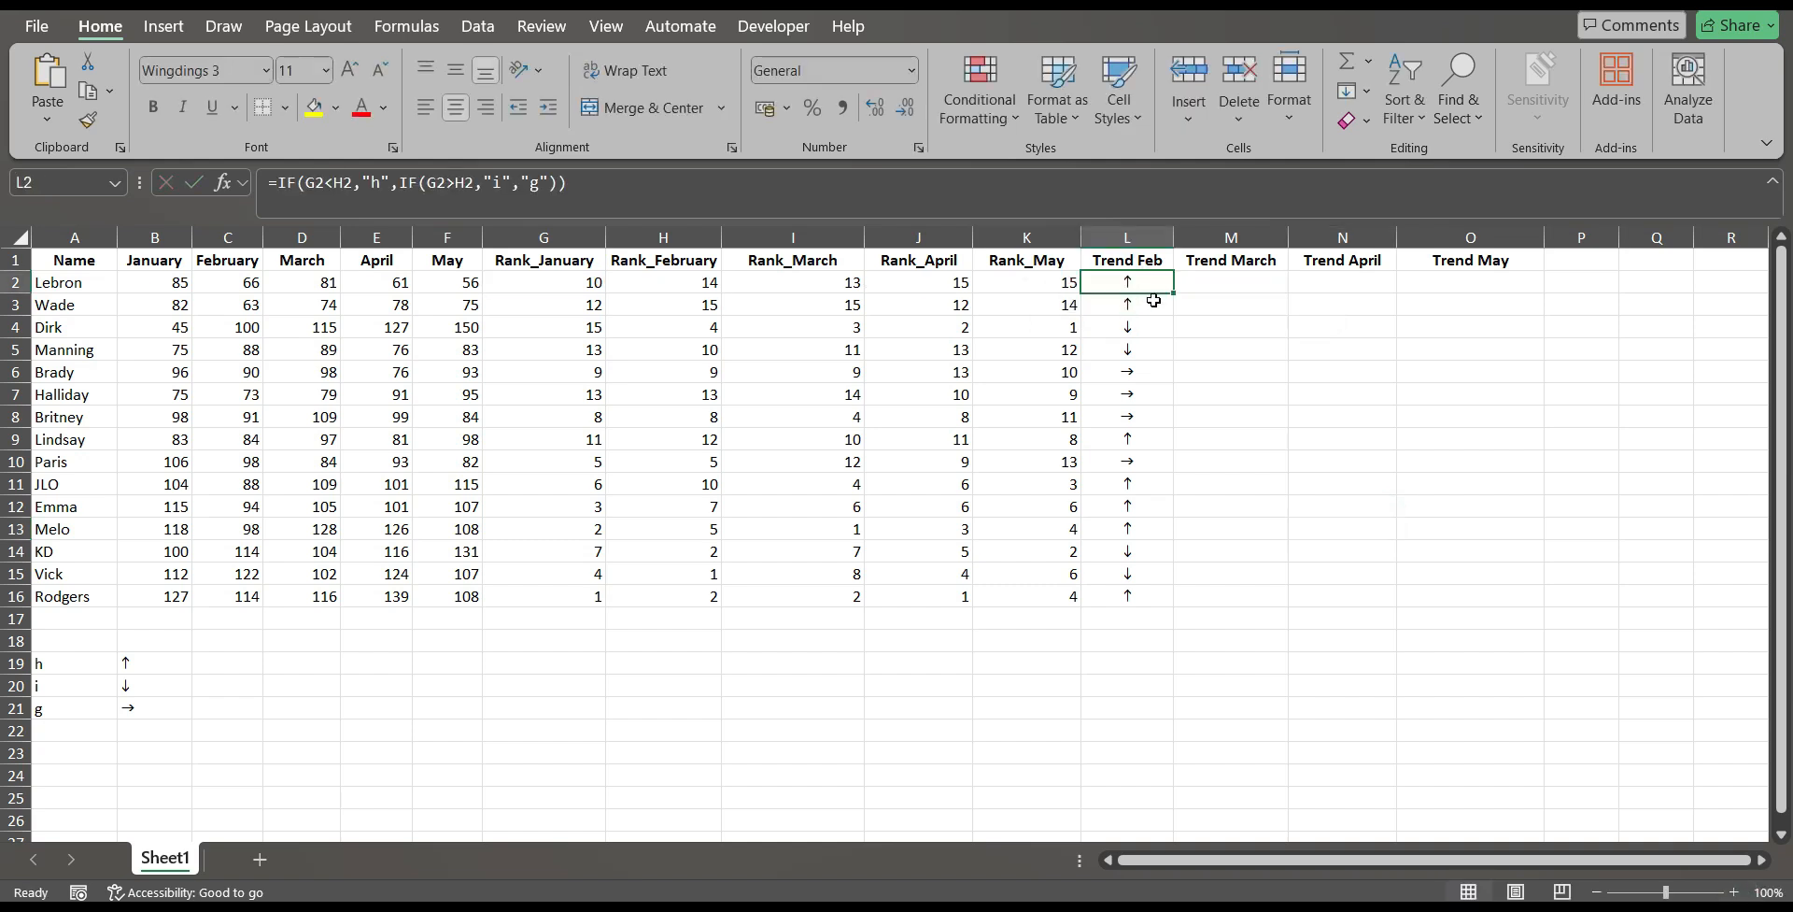
double_click(1153, 301)
key("Return")
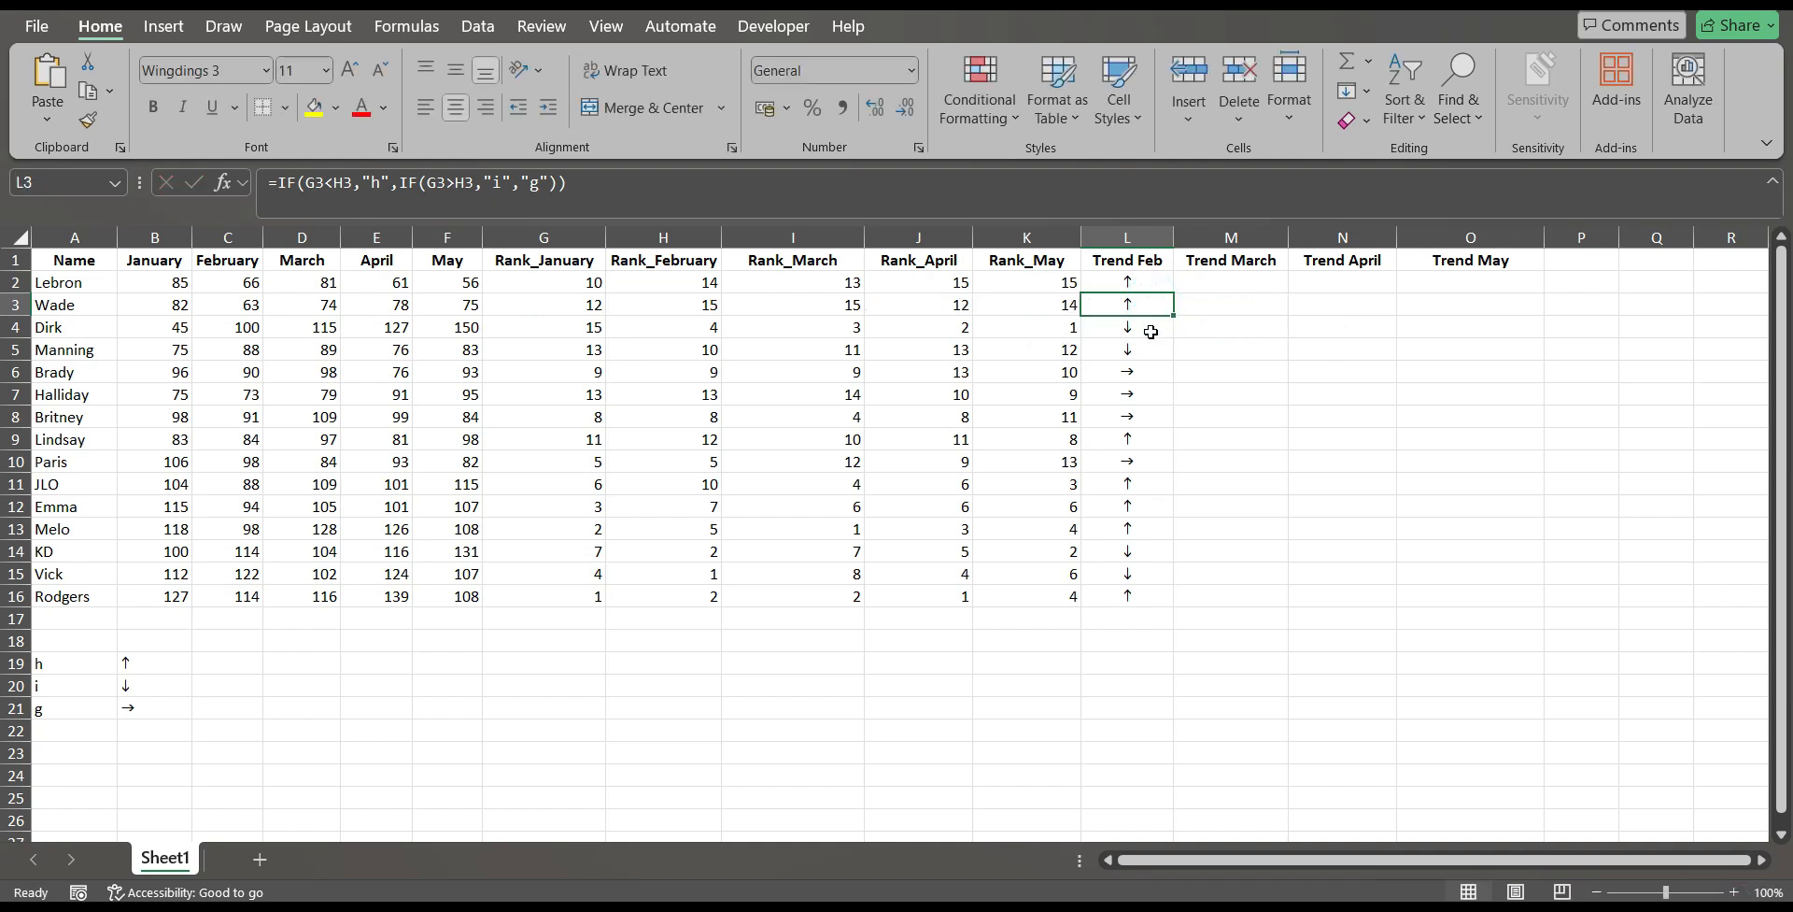
double_click(1153, 333)
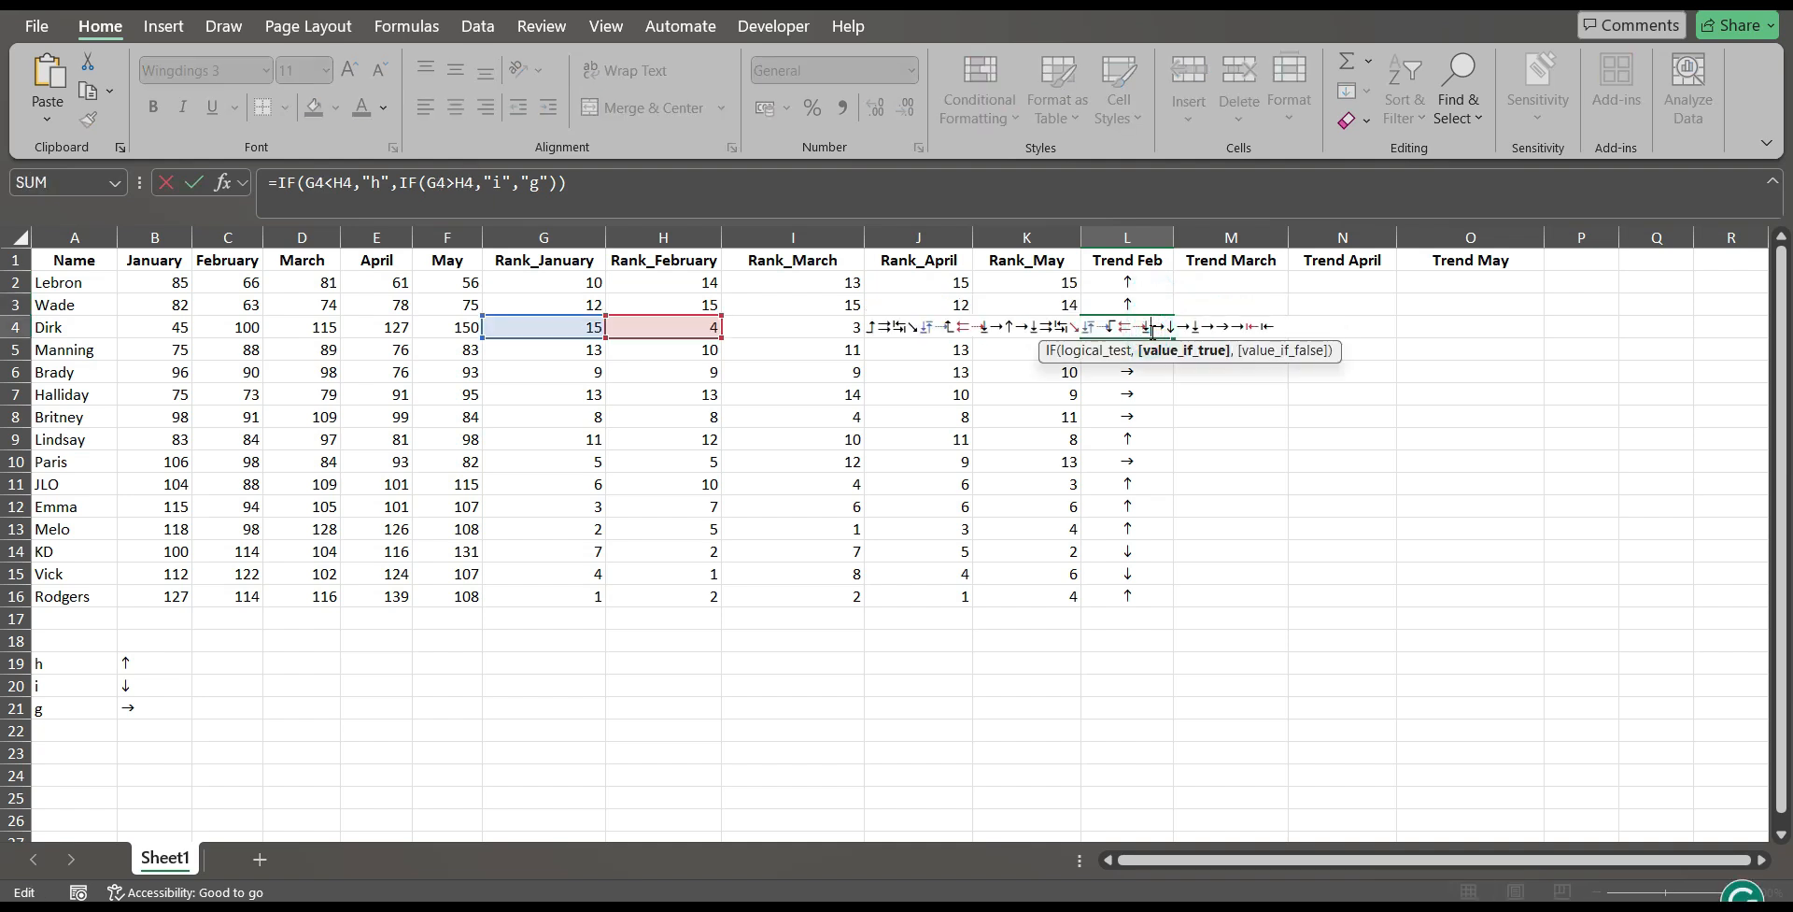
key("Escape")
left_click(1150, 288)
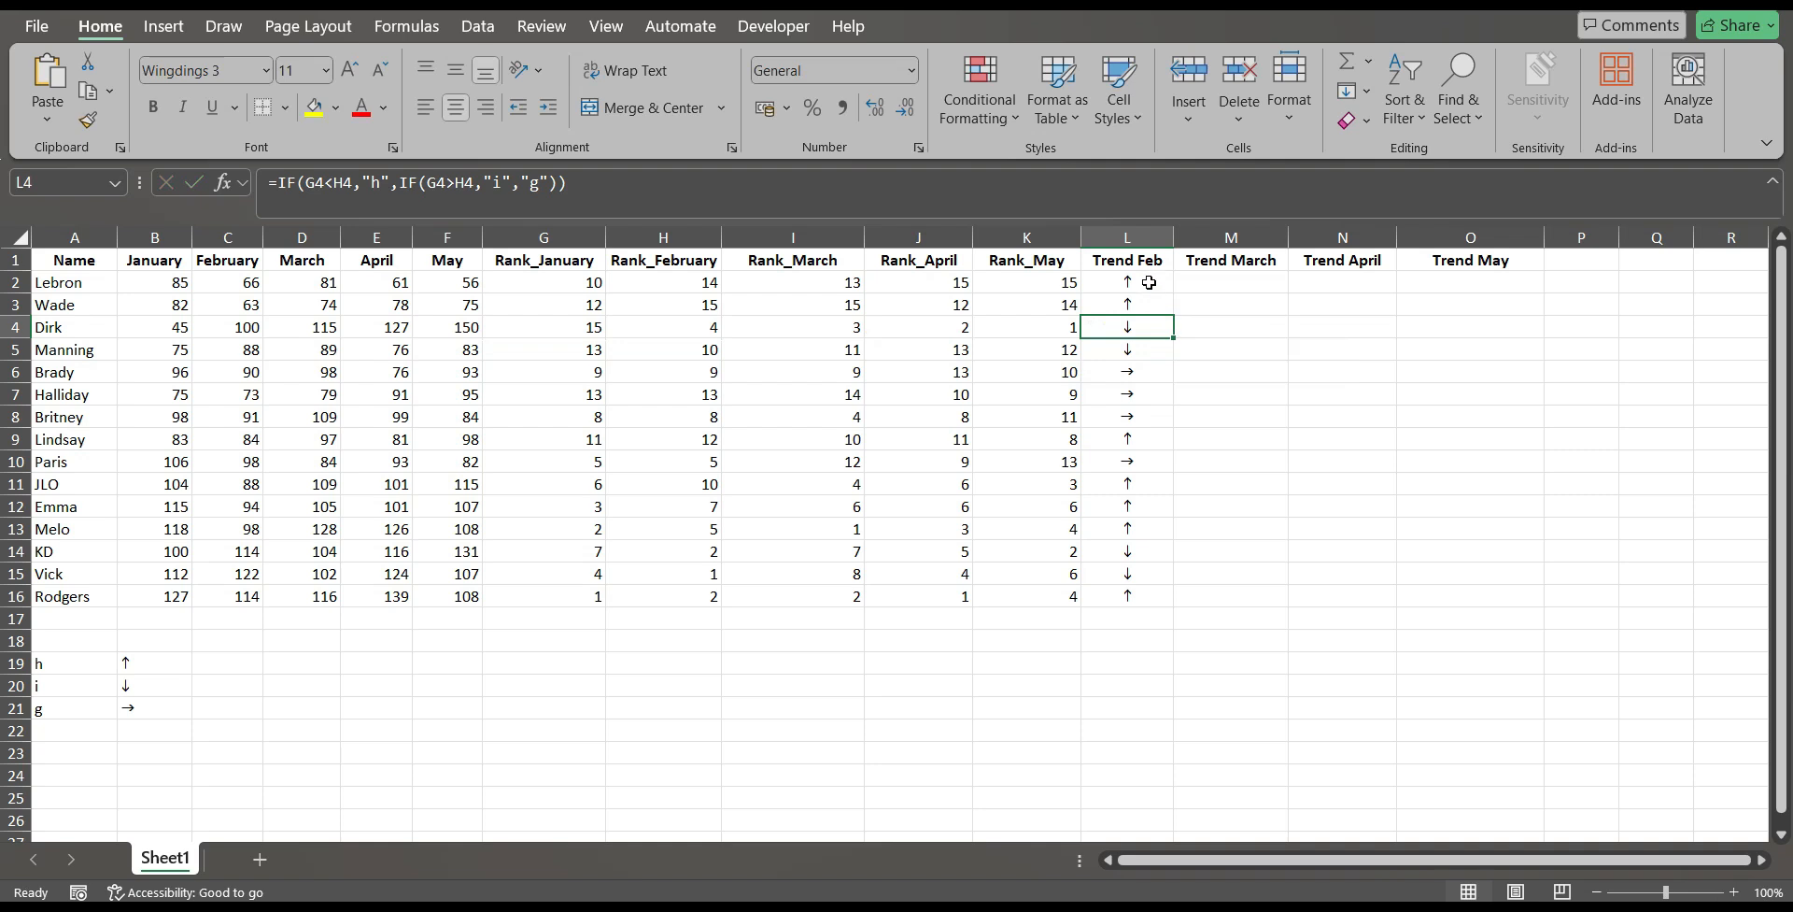
left_click(1140, 322)
double_click(1145, 329)
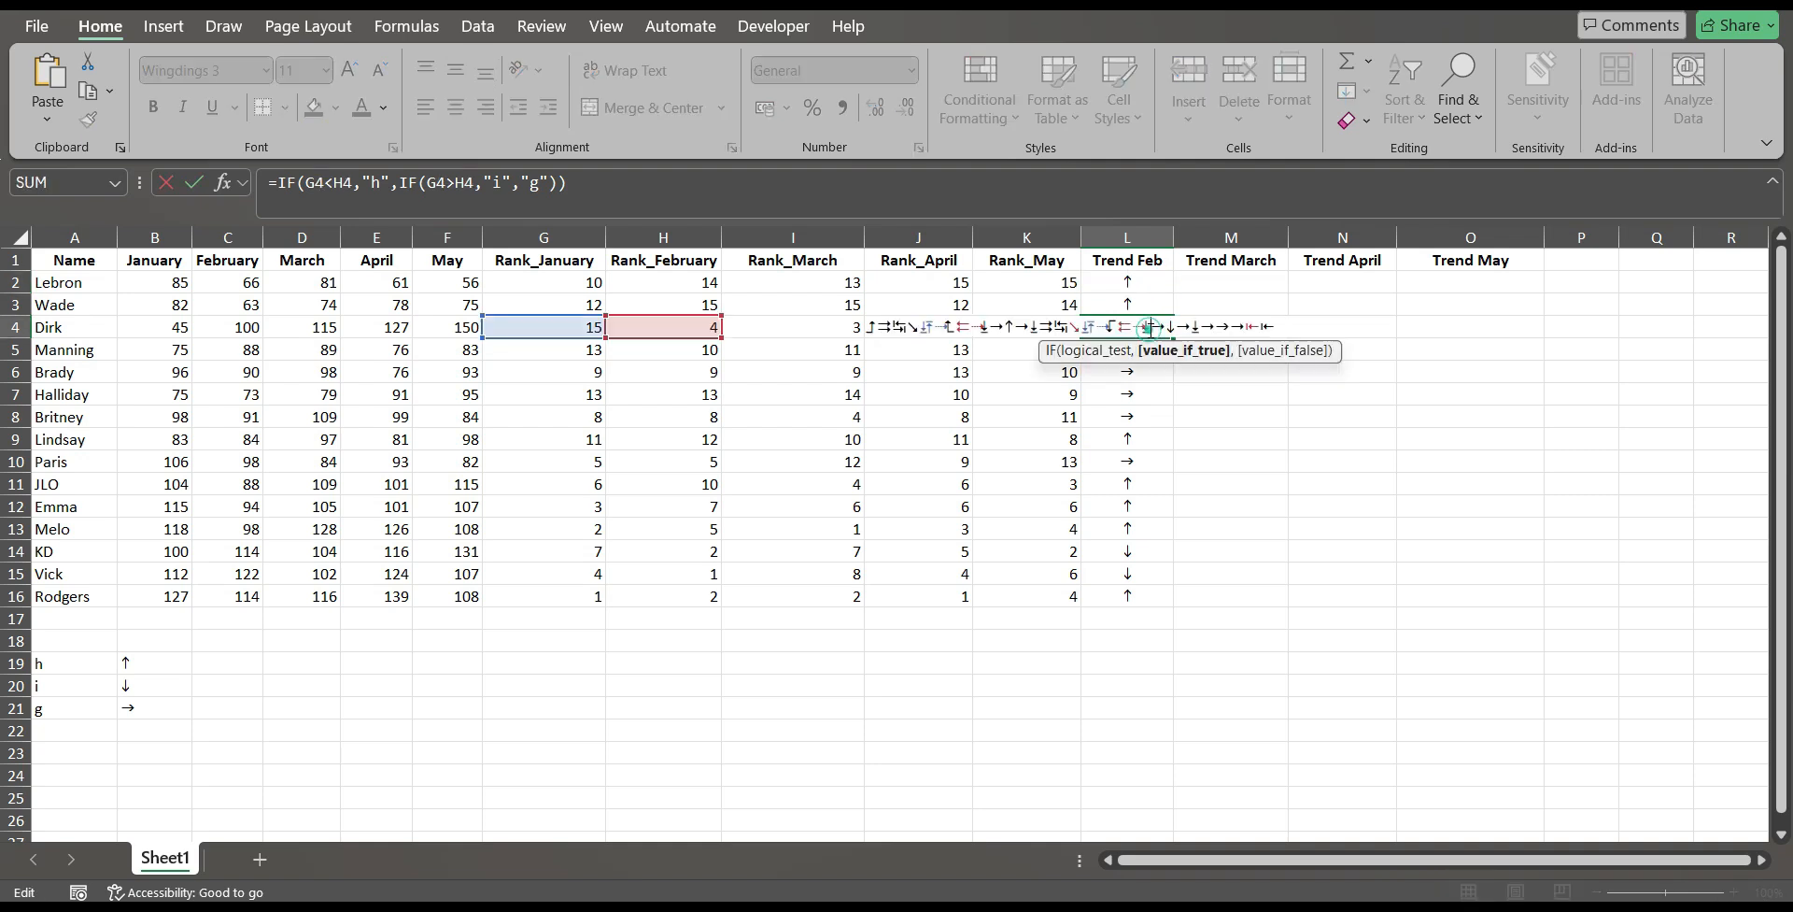
key("Escape")
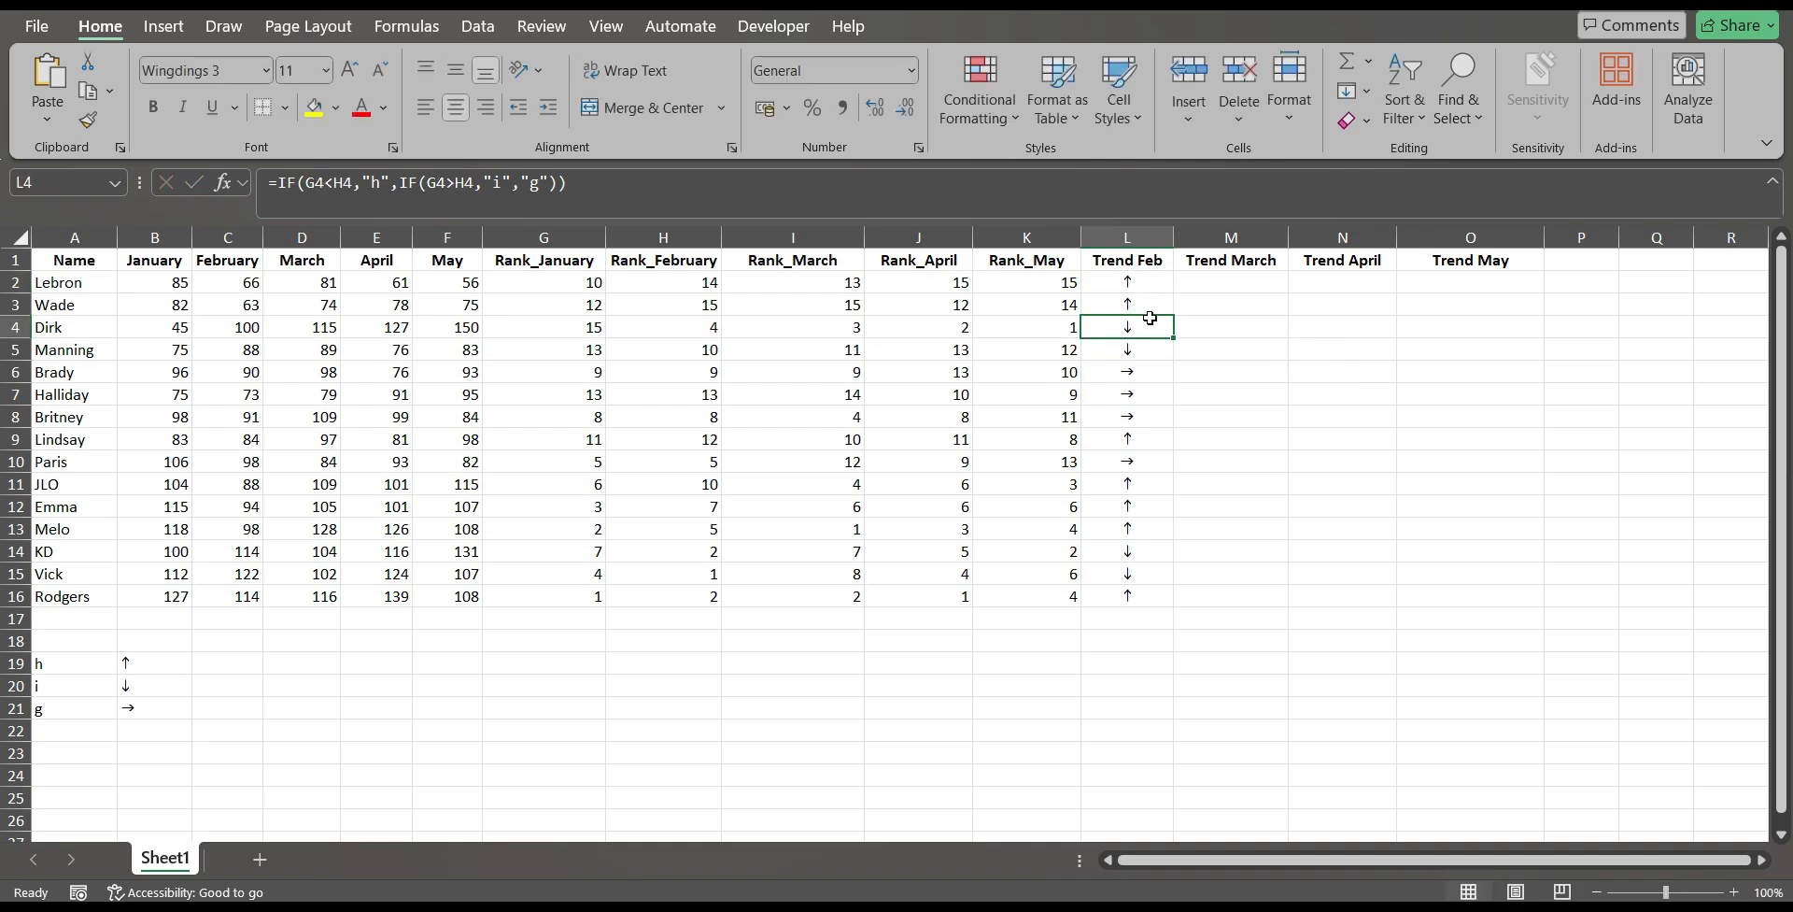
Copy the trend formula from L2 across to M2, check its references, and fill Trend March down through M16.
left_click(1158, 286)
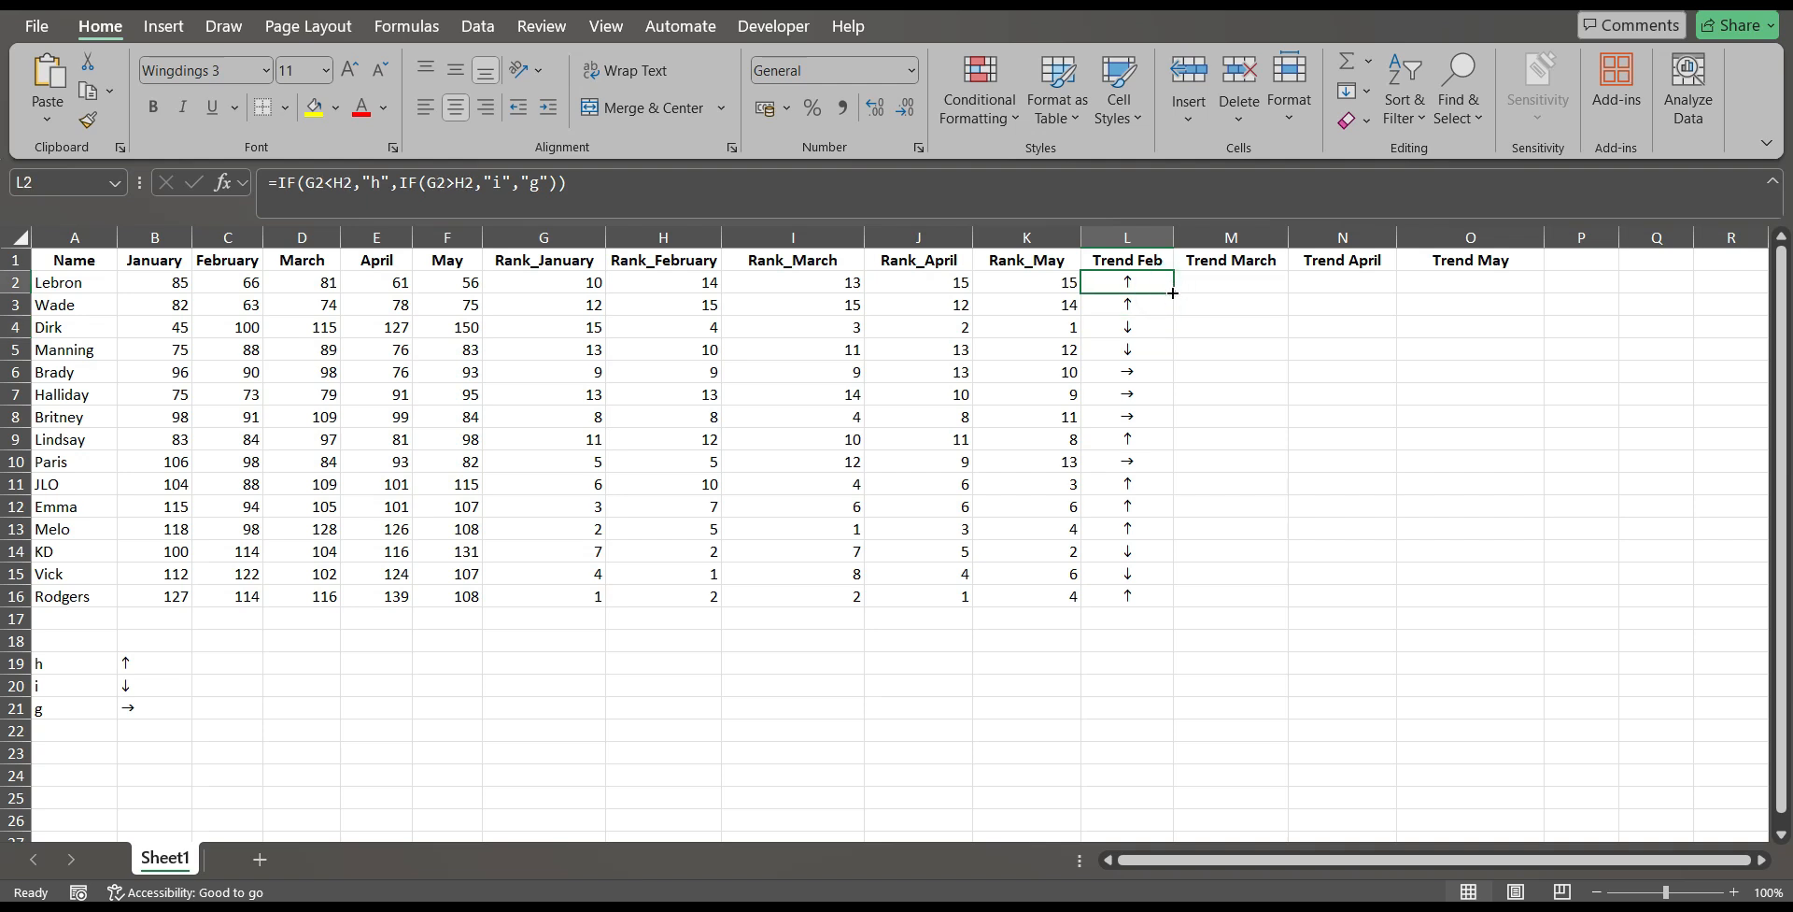
left_click_drag(1174, 294, 1248, 285)
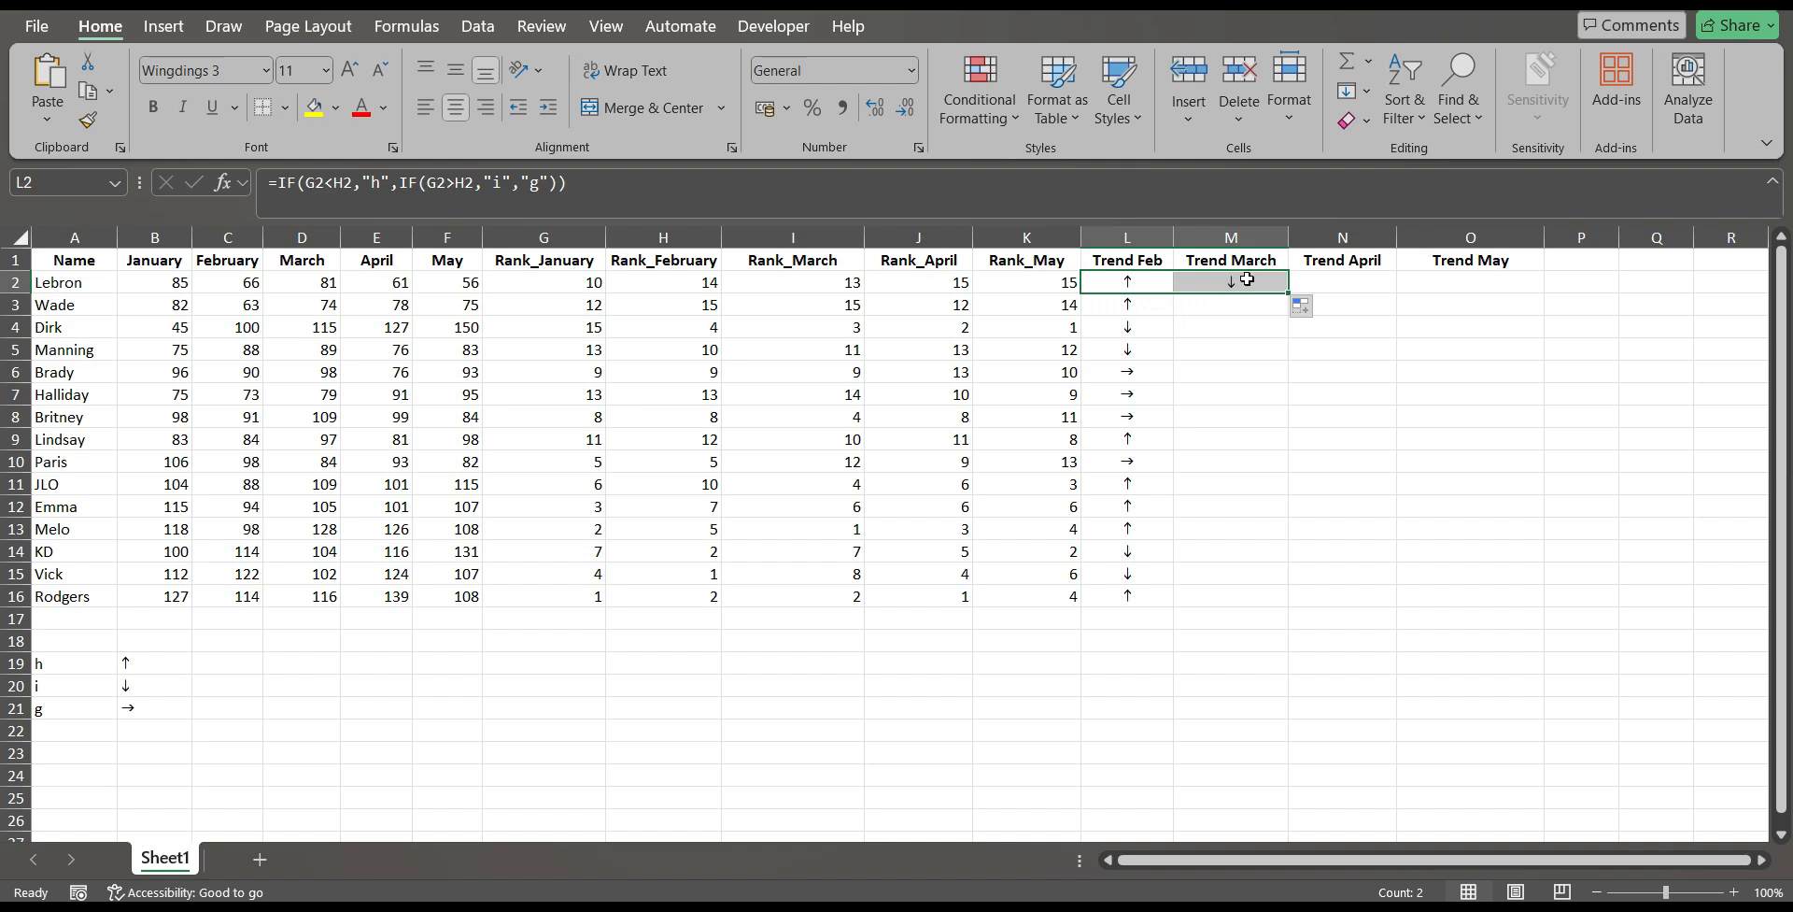
double_click(1247, 281)
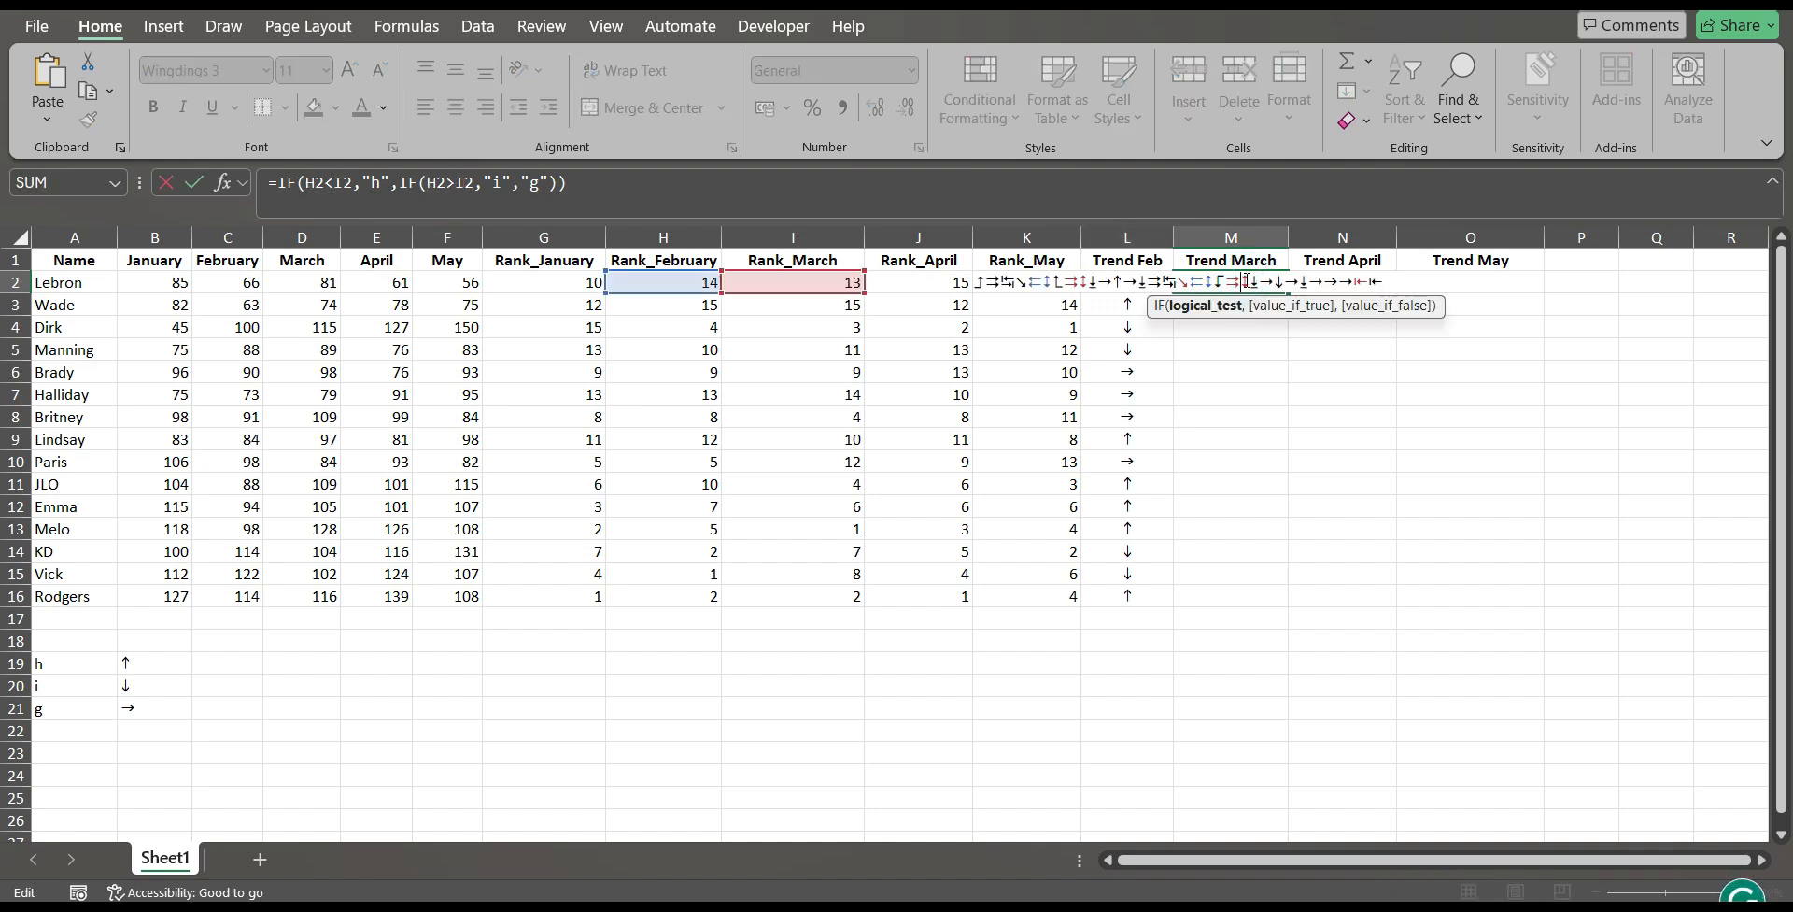
key("Escape")
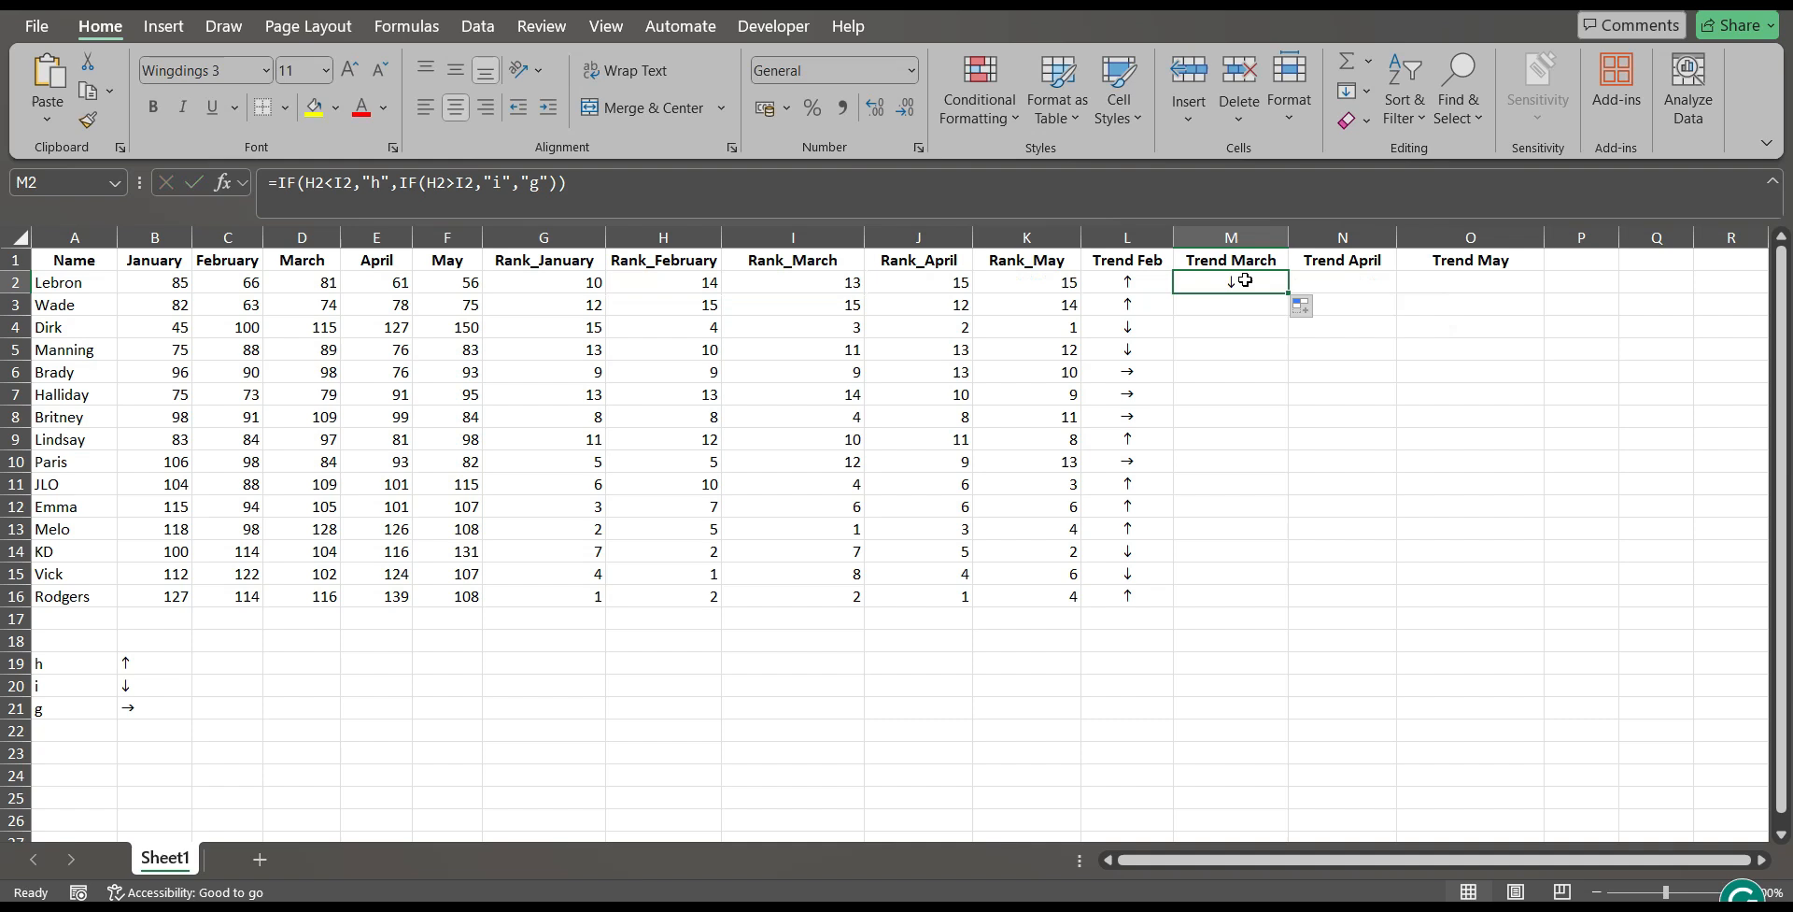
double_click(1291, 293)
Copy the trend formula from M2 across to N2, check its references, and fill Trend April down through N16.
left_click(1261, 285)
left_click_drag(1286, 294, 1372, 284)
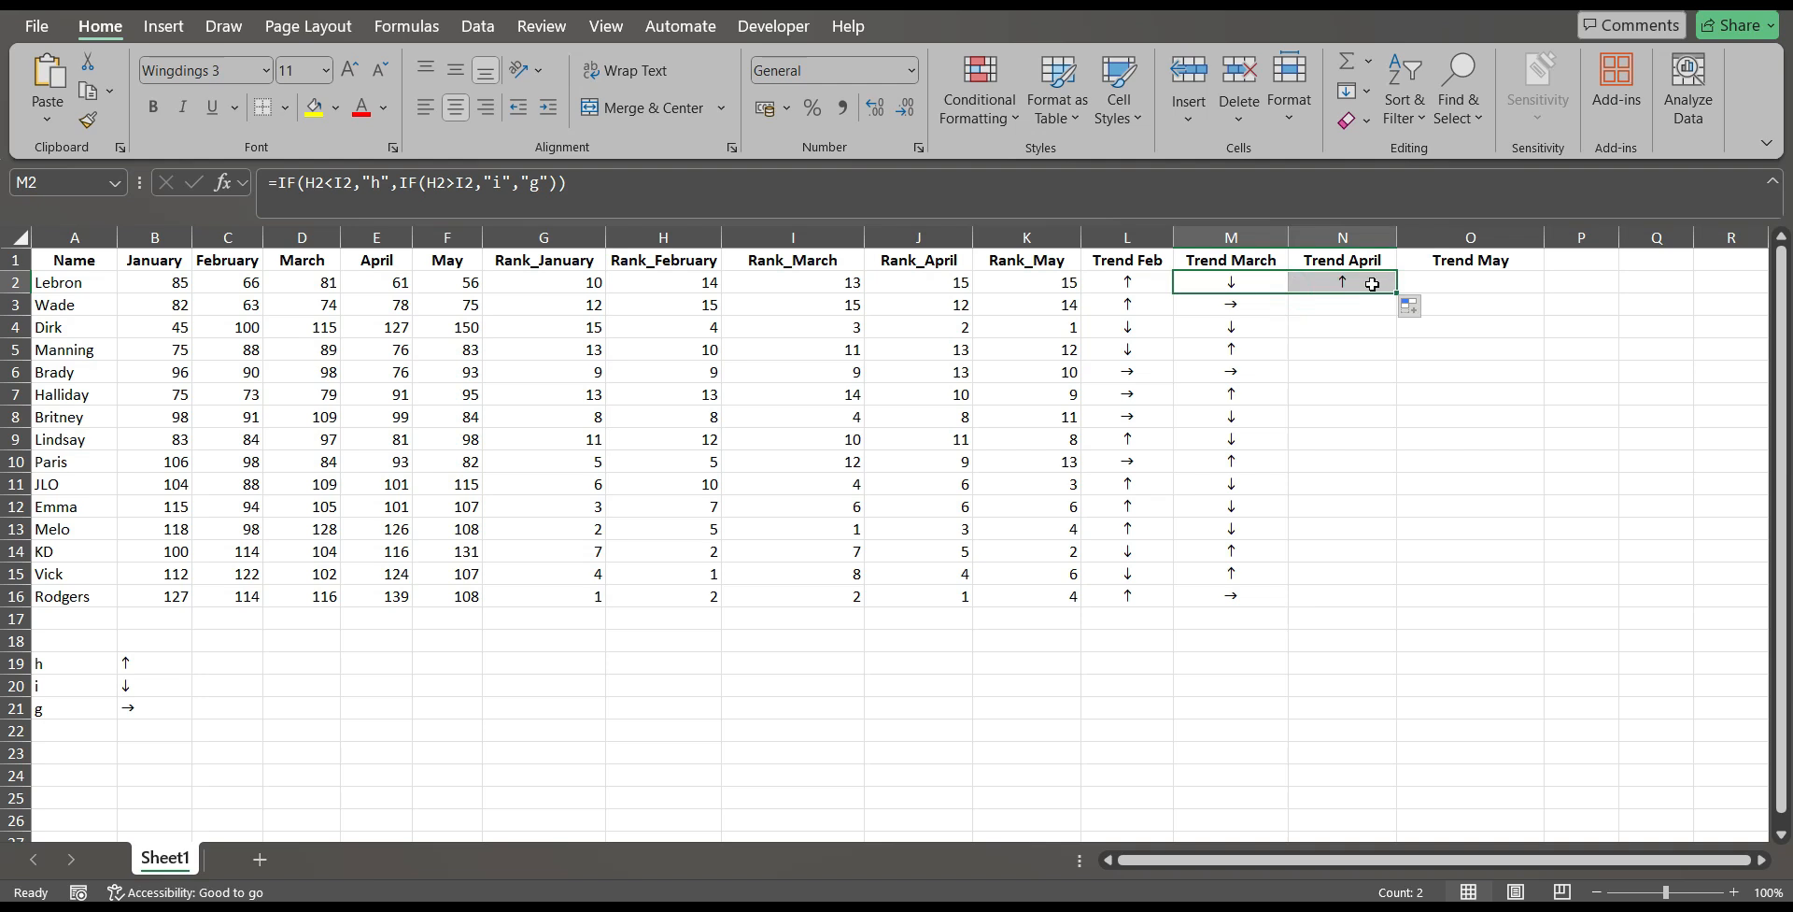
left_click(1372, 284)
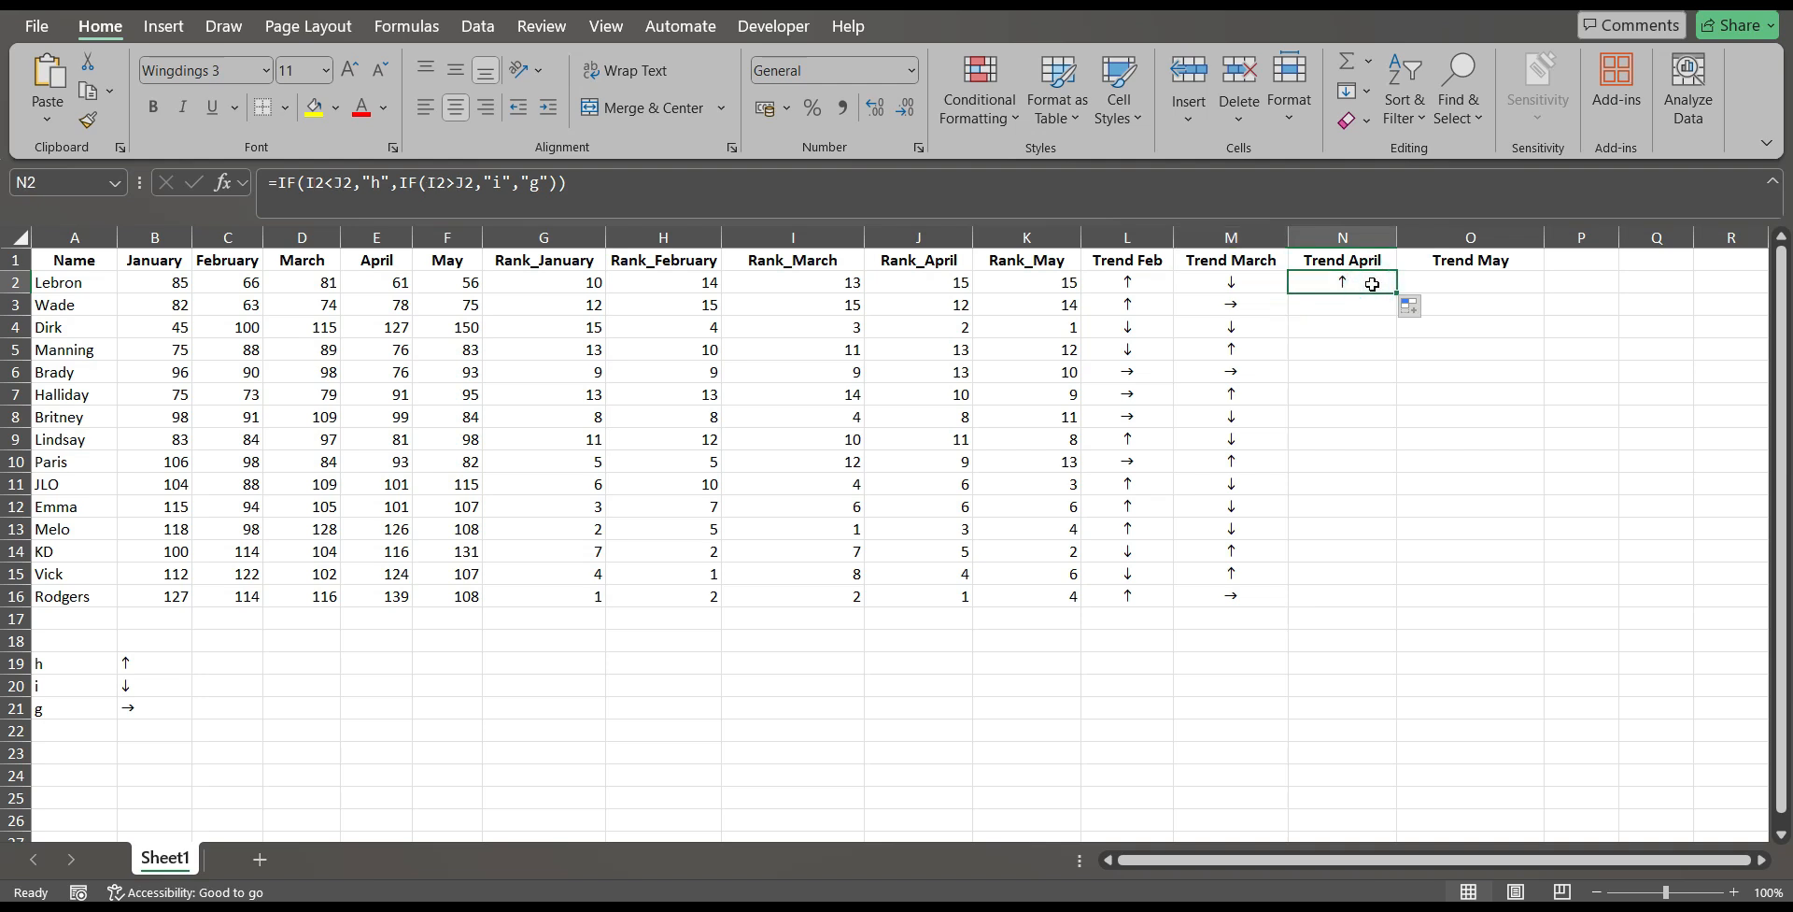
double_click(1372, 284)
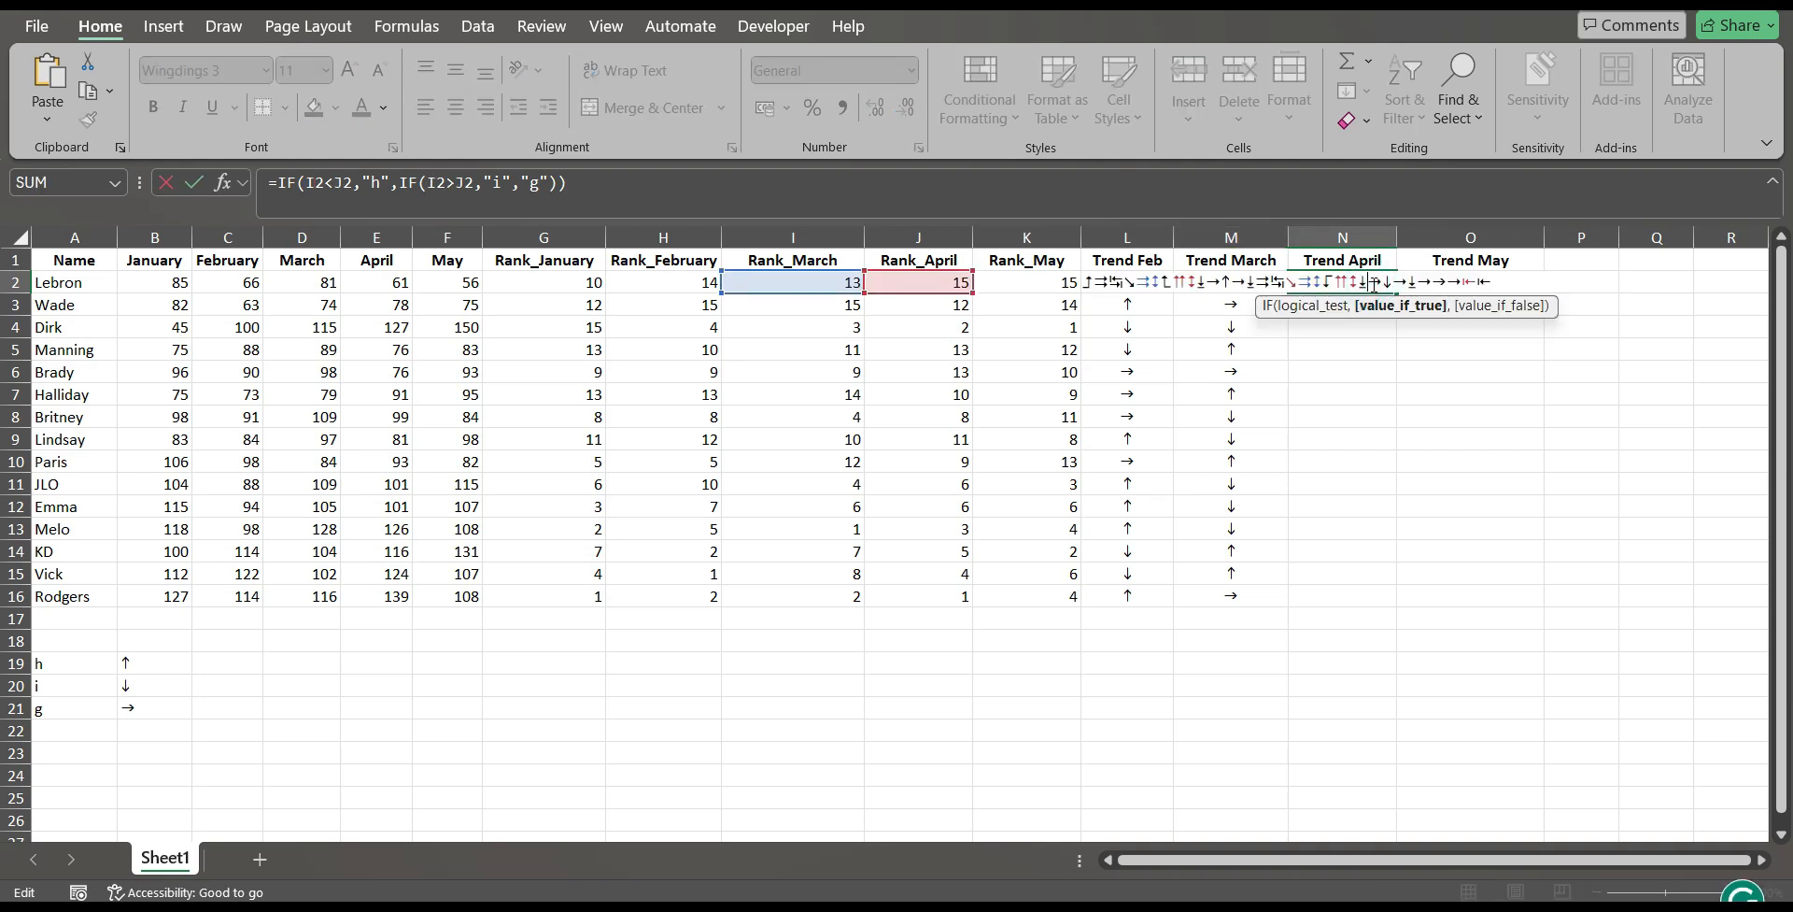
key("Escape")
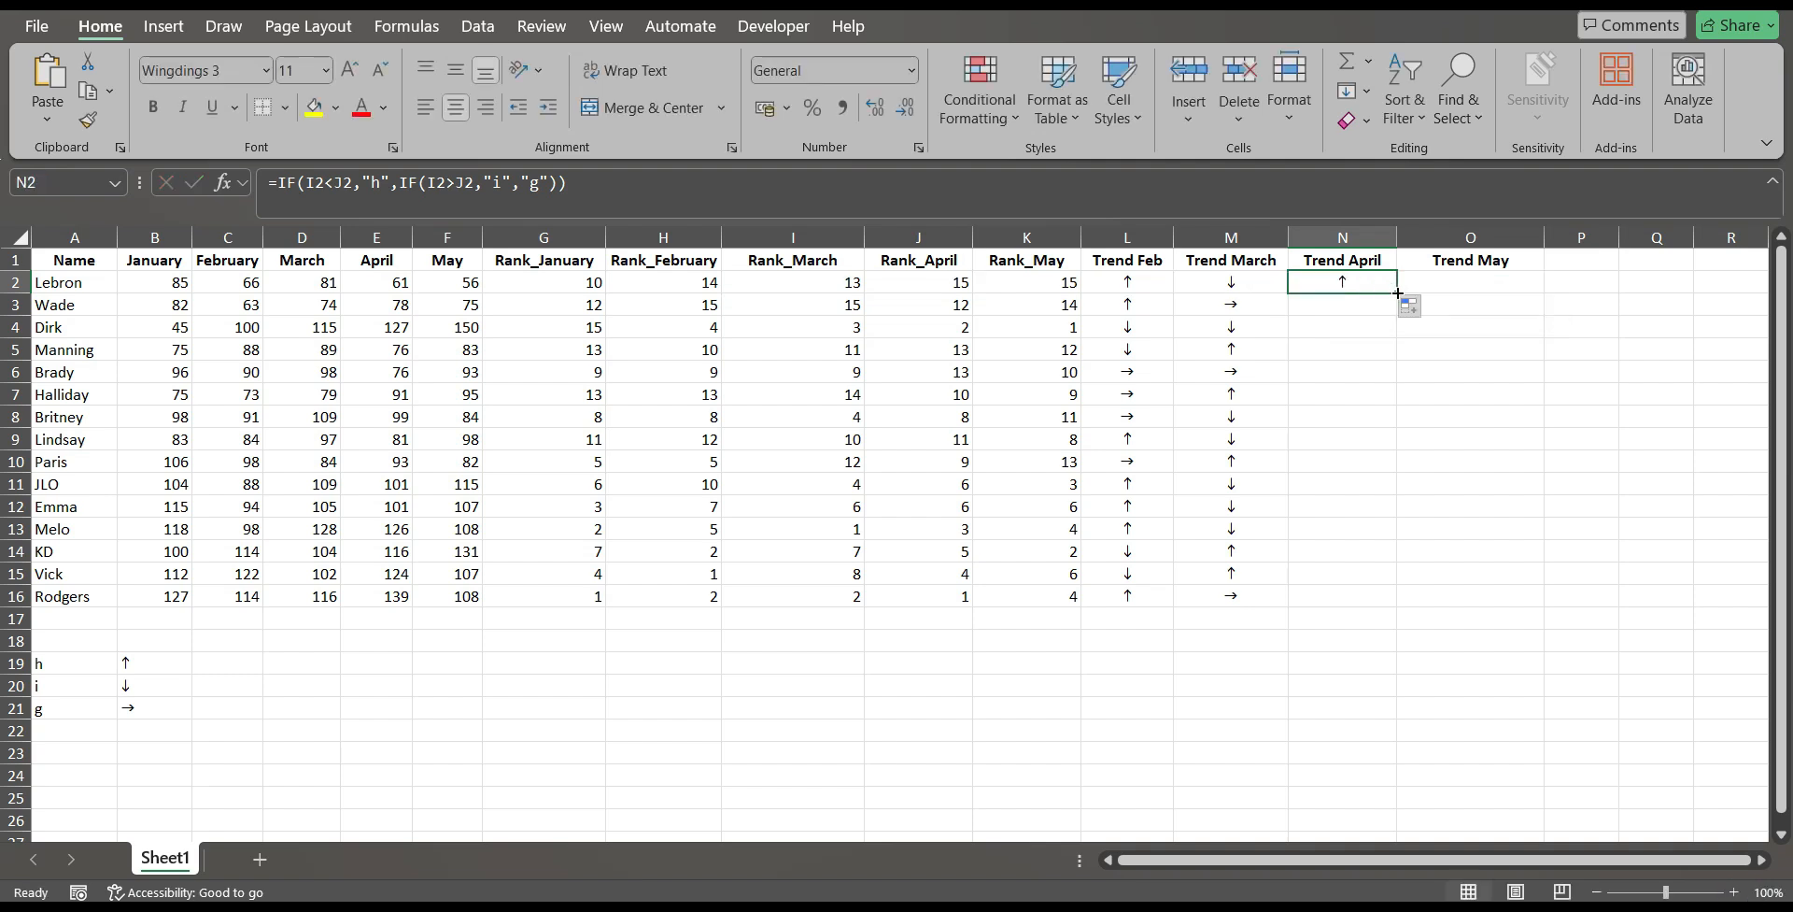
double_click(1397, 293)
Copy the trend formula from N2 across to O2, check its references, and fill Trend May down through O16.
left_click(1400, 293)
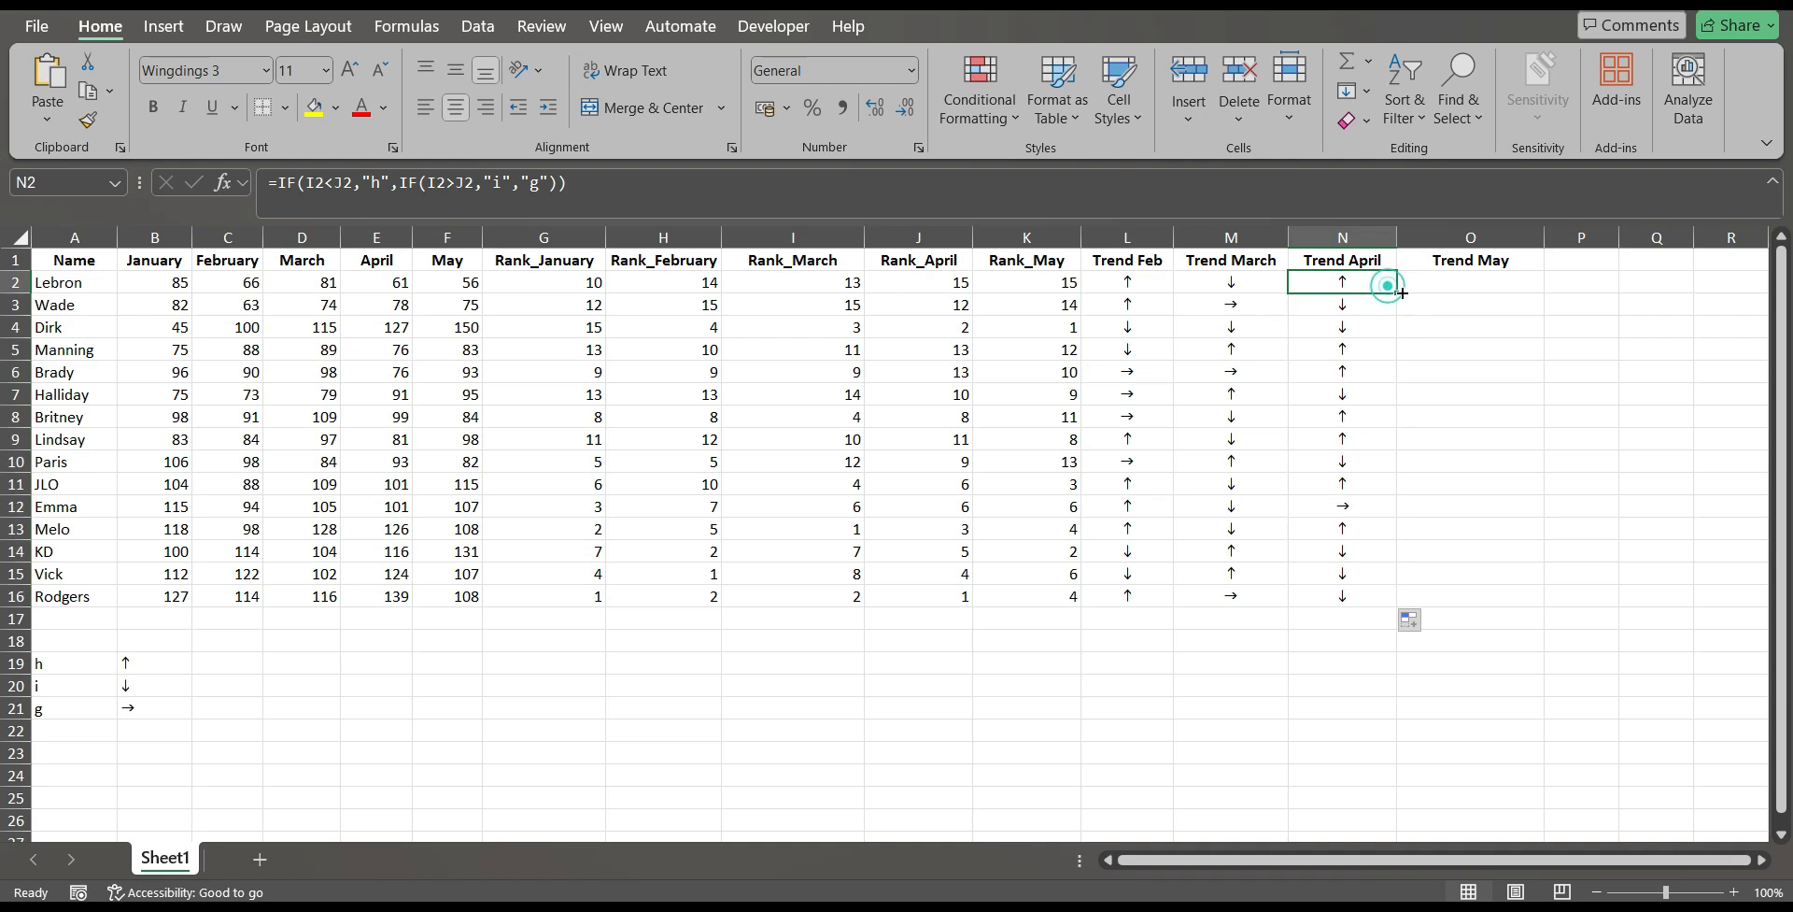
left_click_drag(1401, 294, 1550, 285)
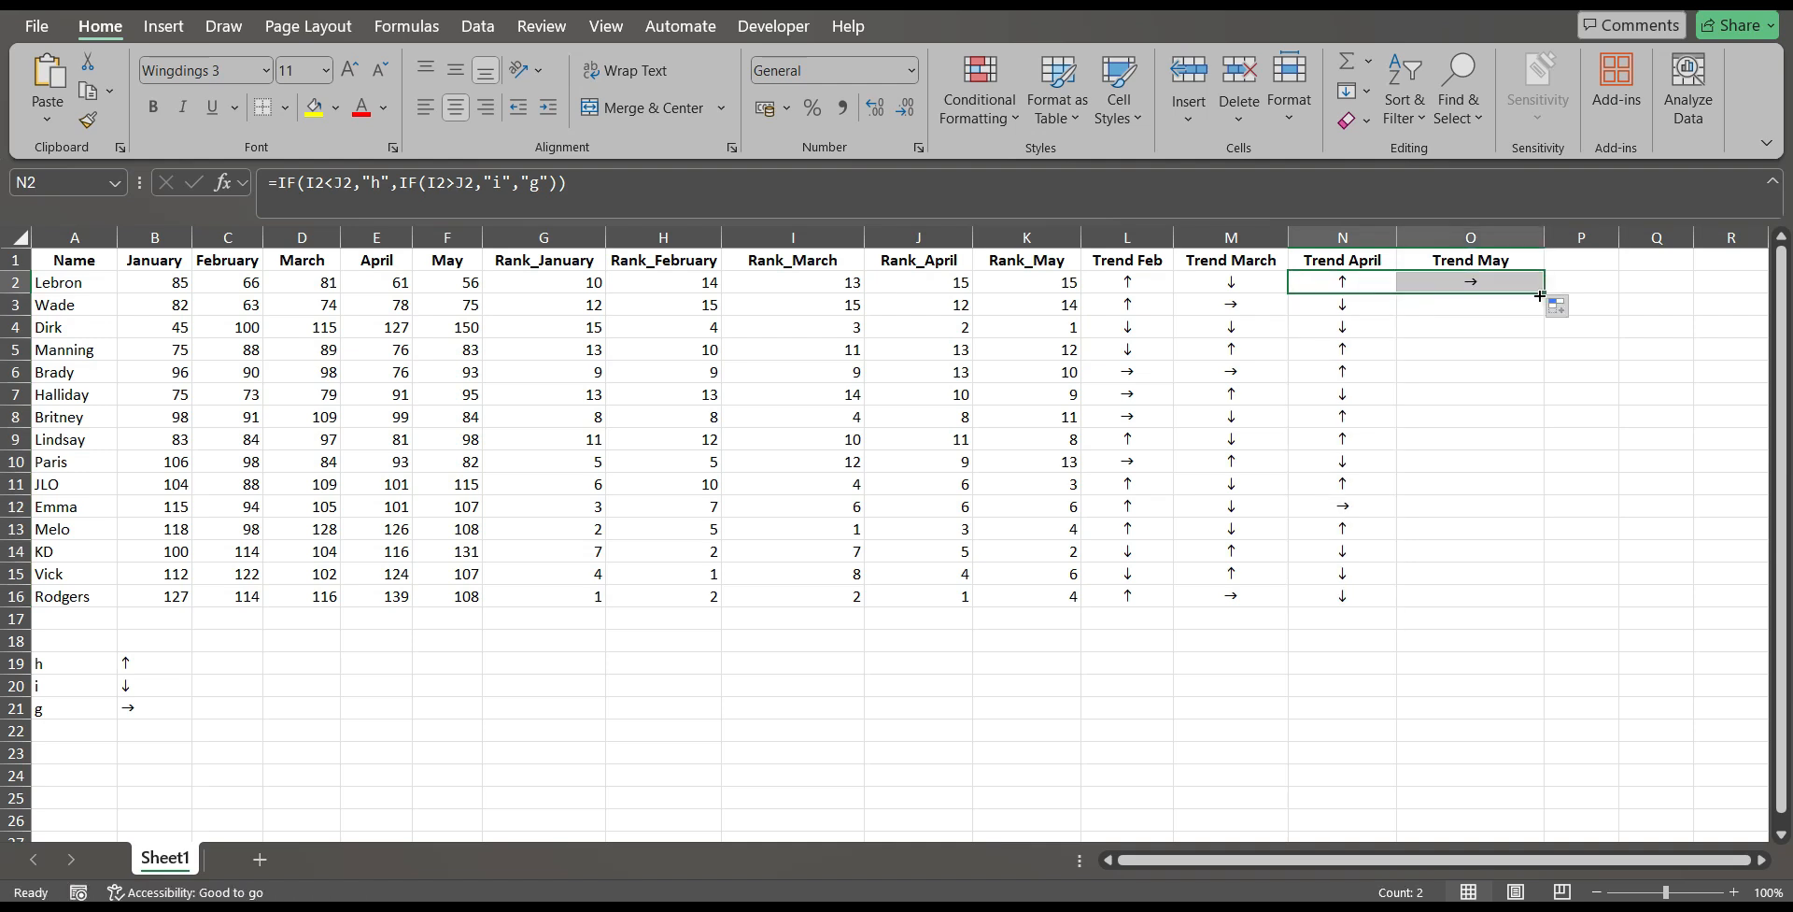
left_click(1506, 285)
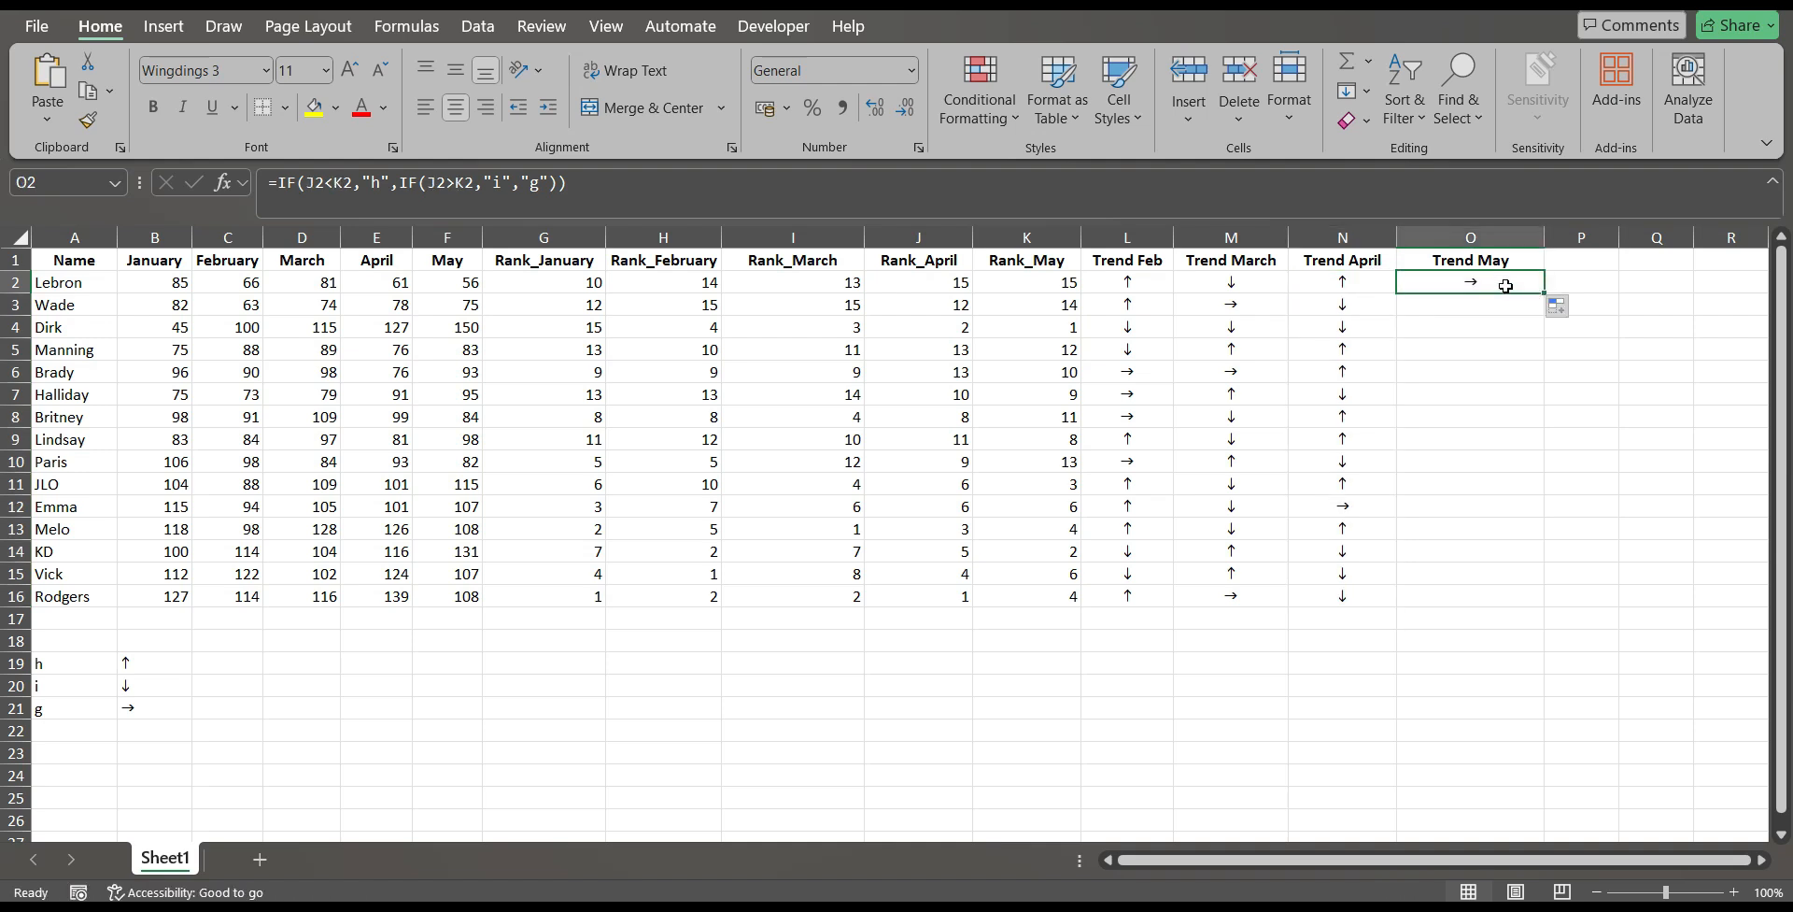
double_click(1506, 286)
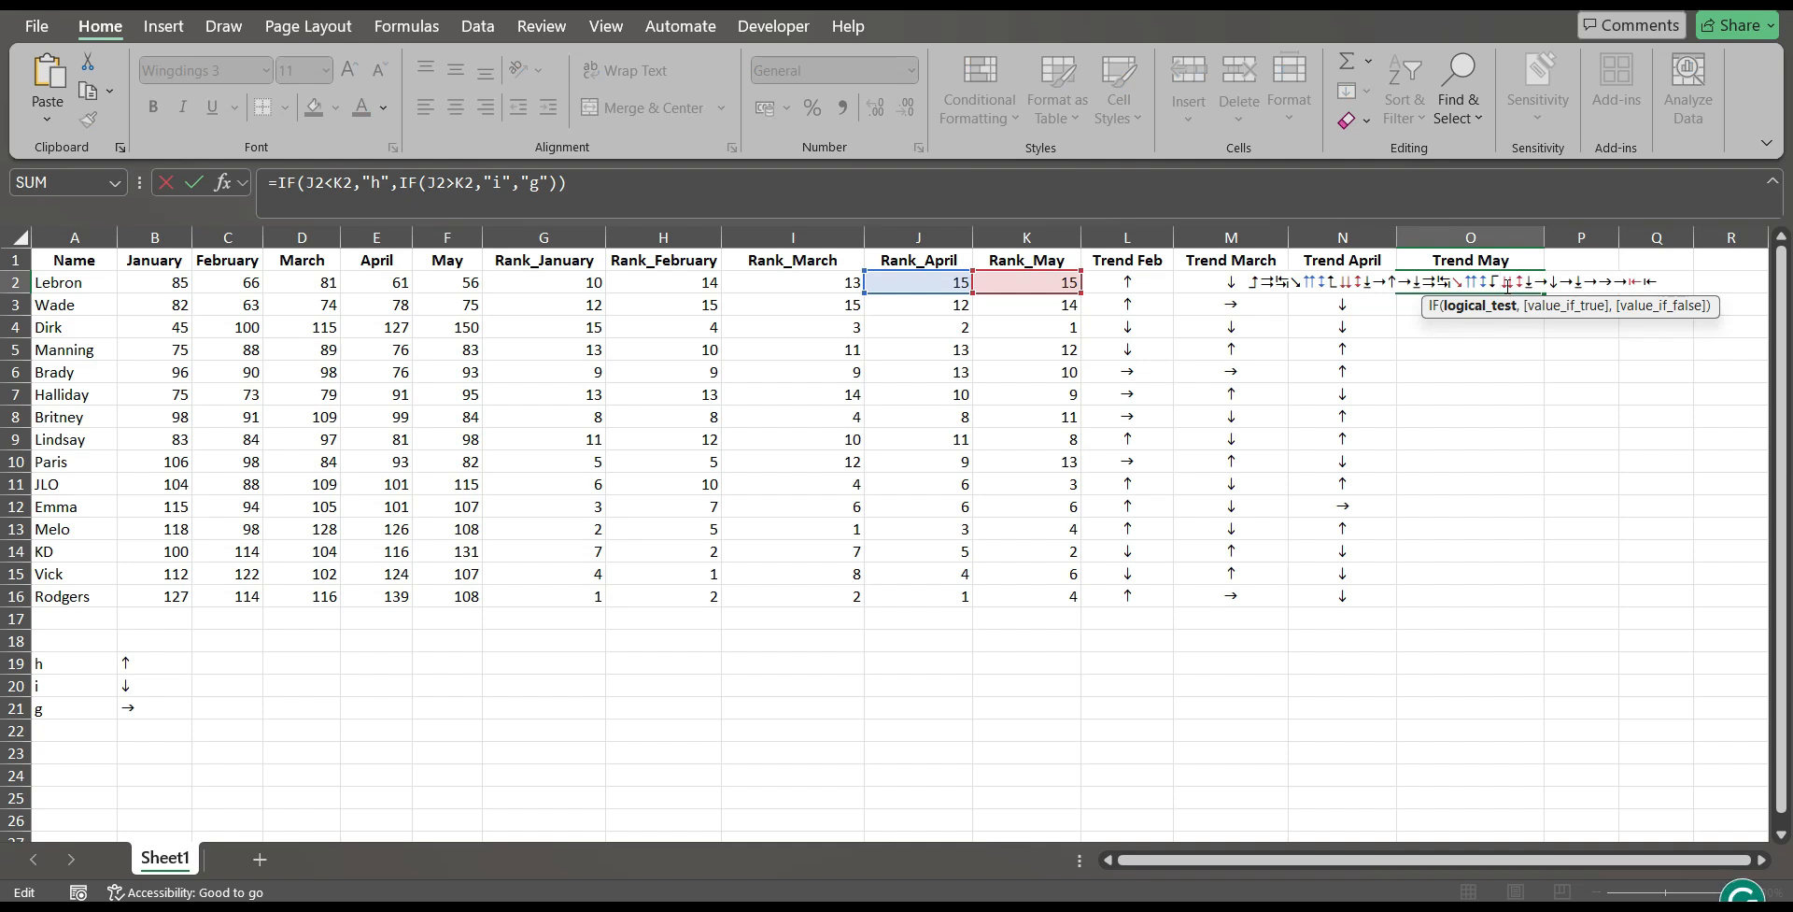
key("Escape")
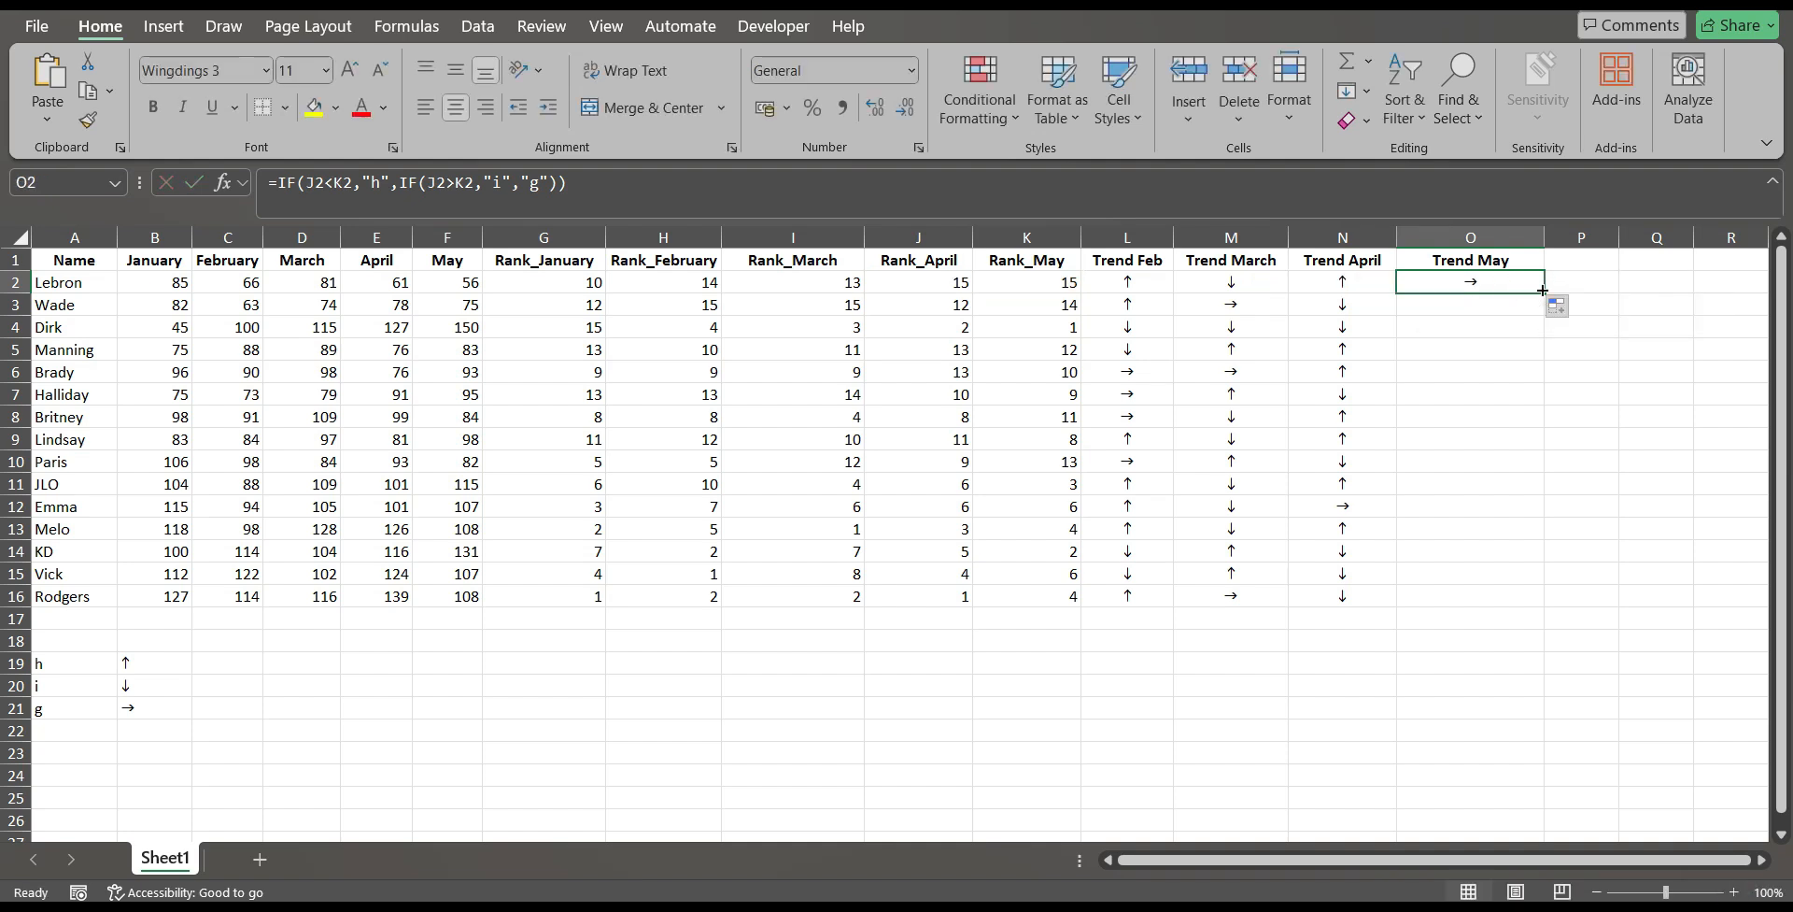
double_click(1543, 292)
left_click(1501, 284)
double_click(1501, 284)
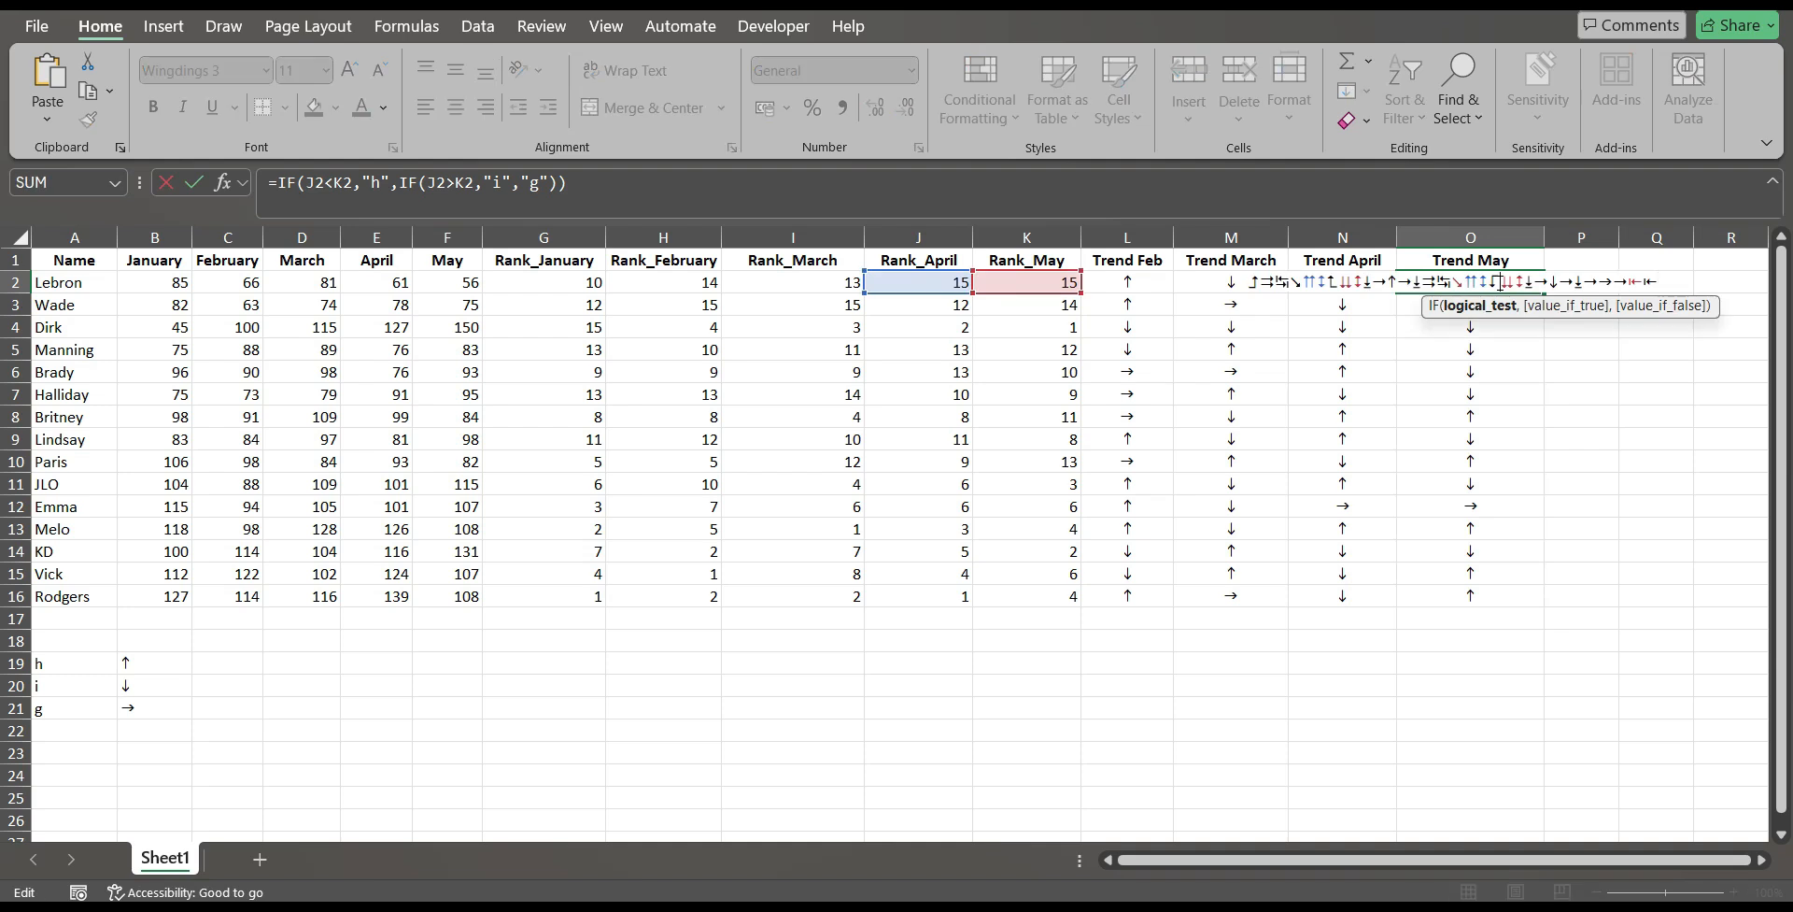
key("Escape")
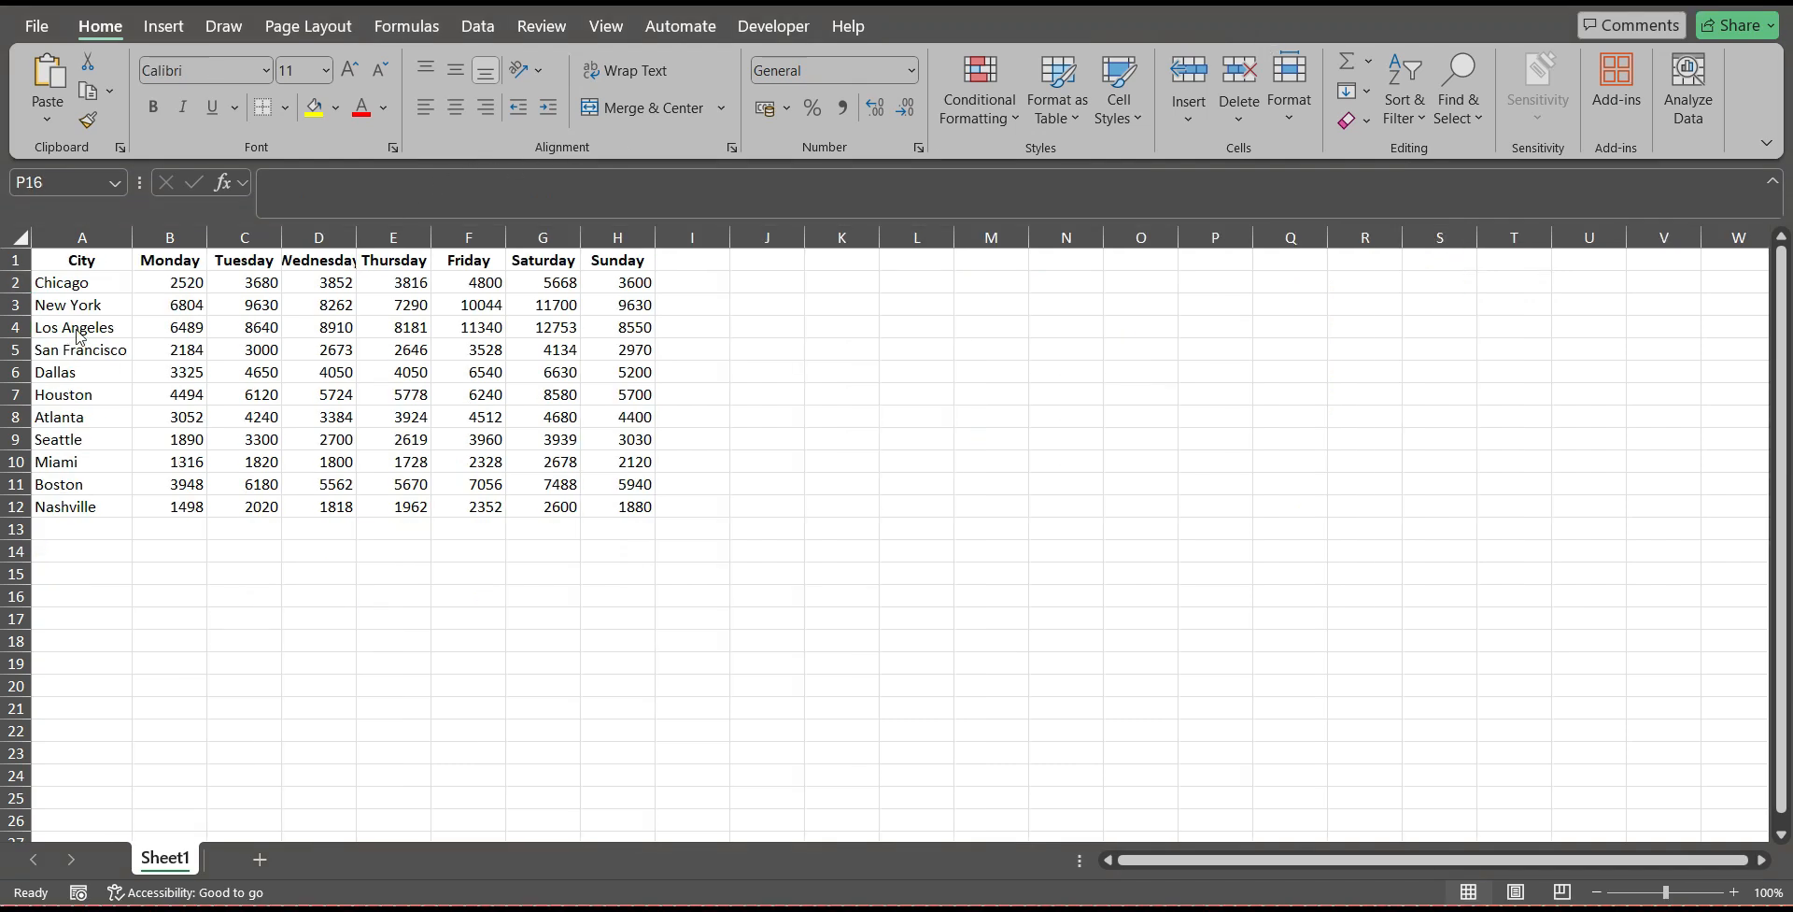
Examine the city names in column A and Chicago's Monday to Sunday figures in the city table.
left_click(90, 282)
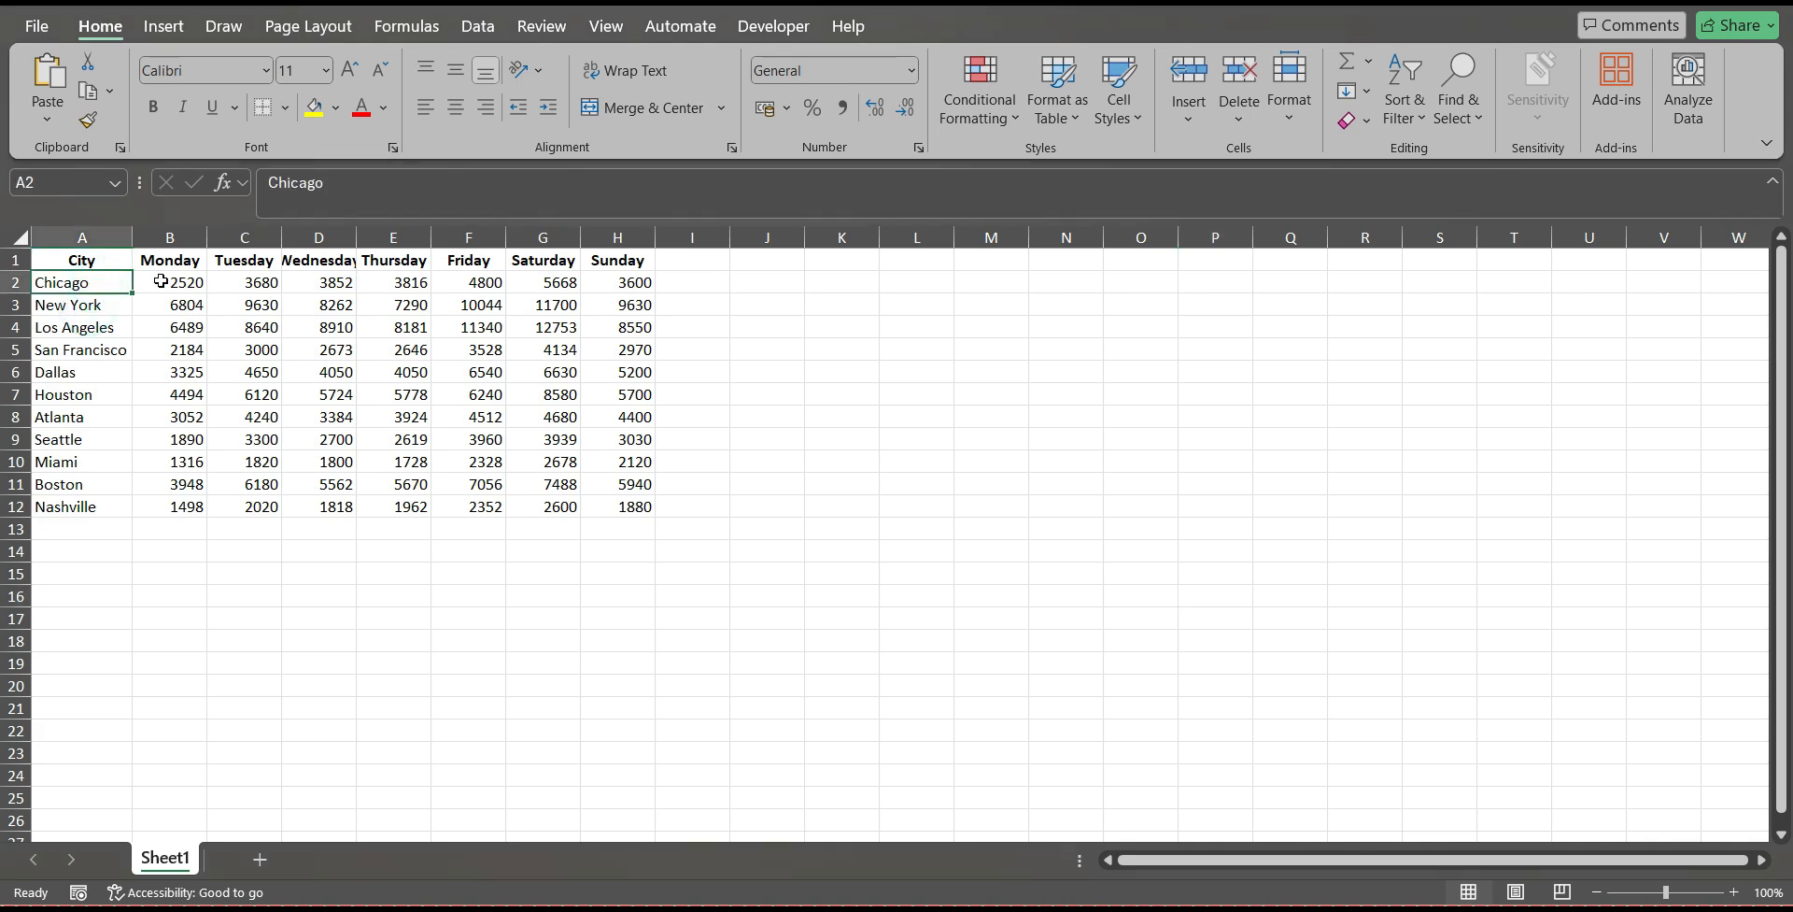
left_click(161, 281)
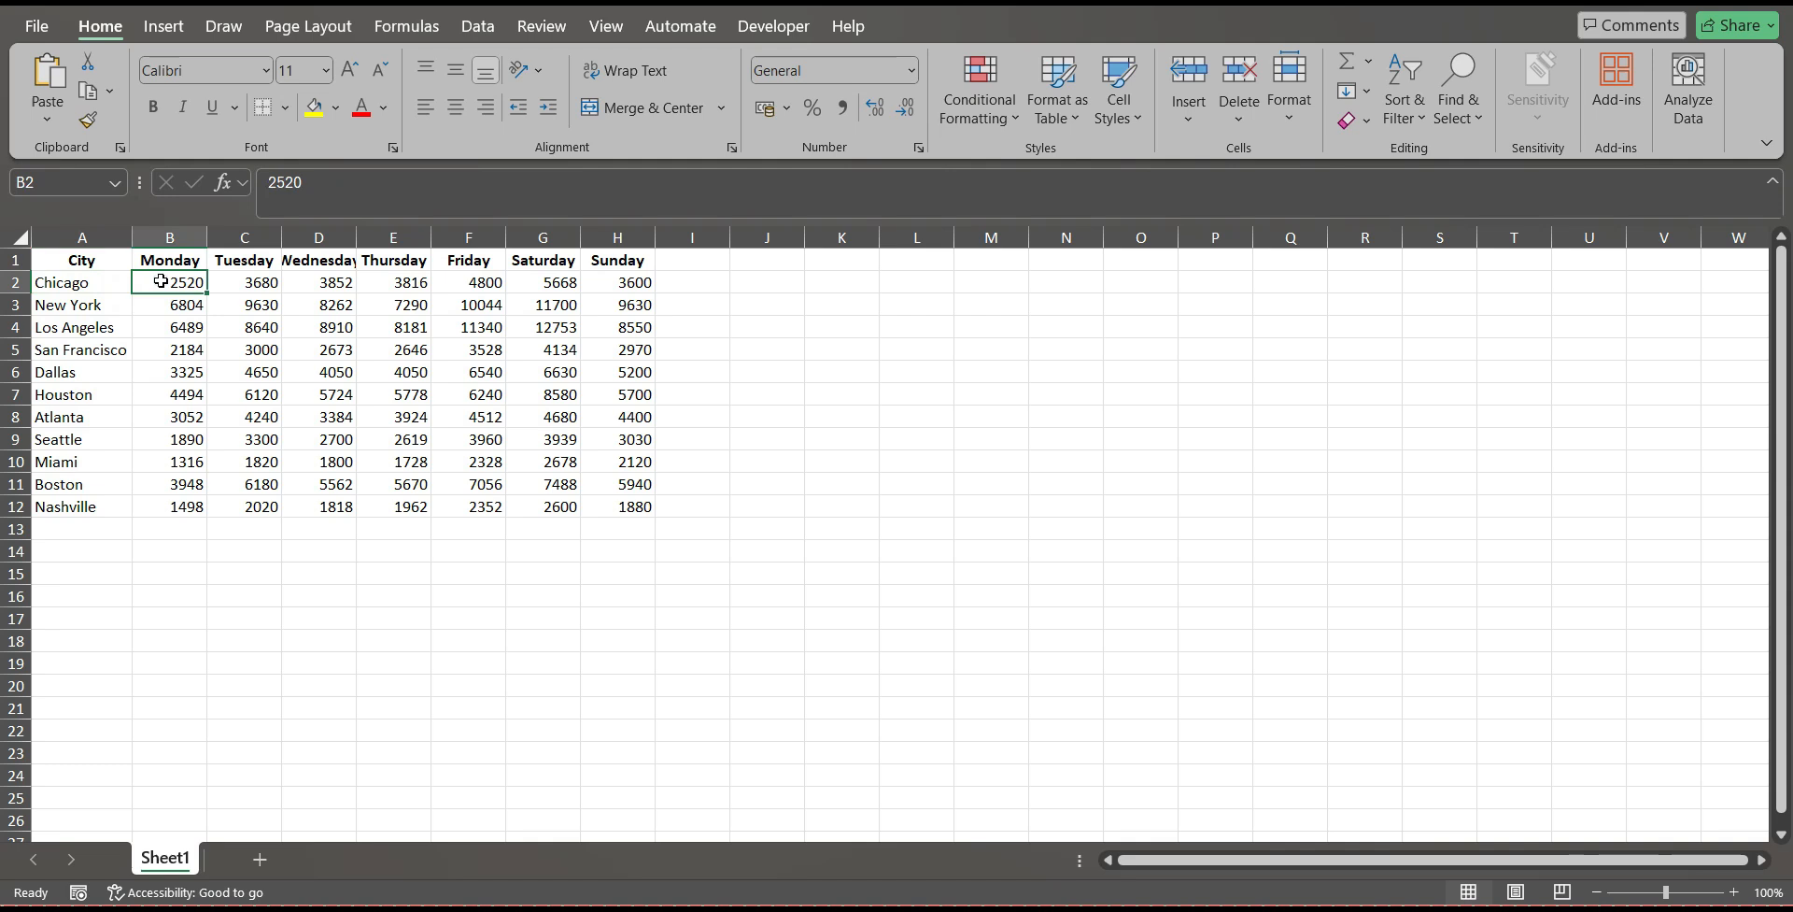
left_click(99, 283)
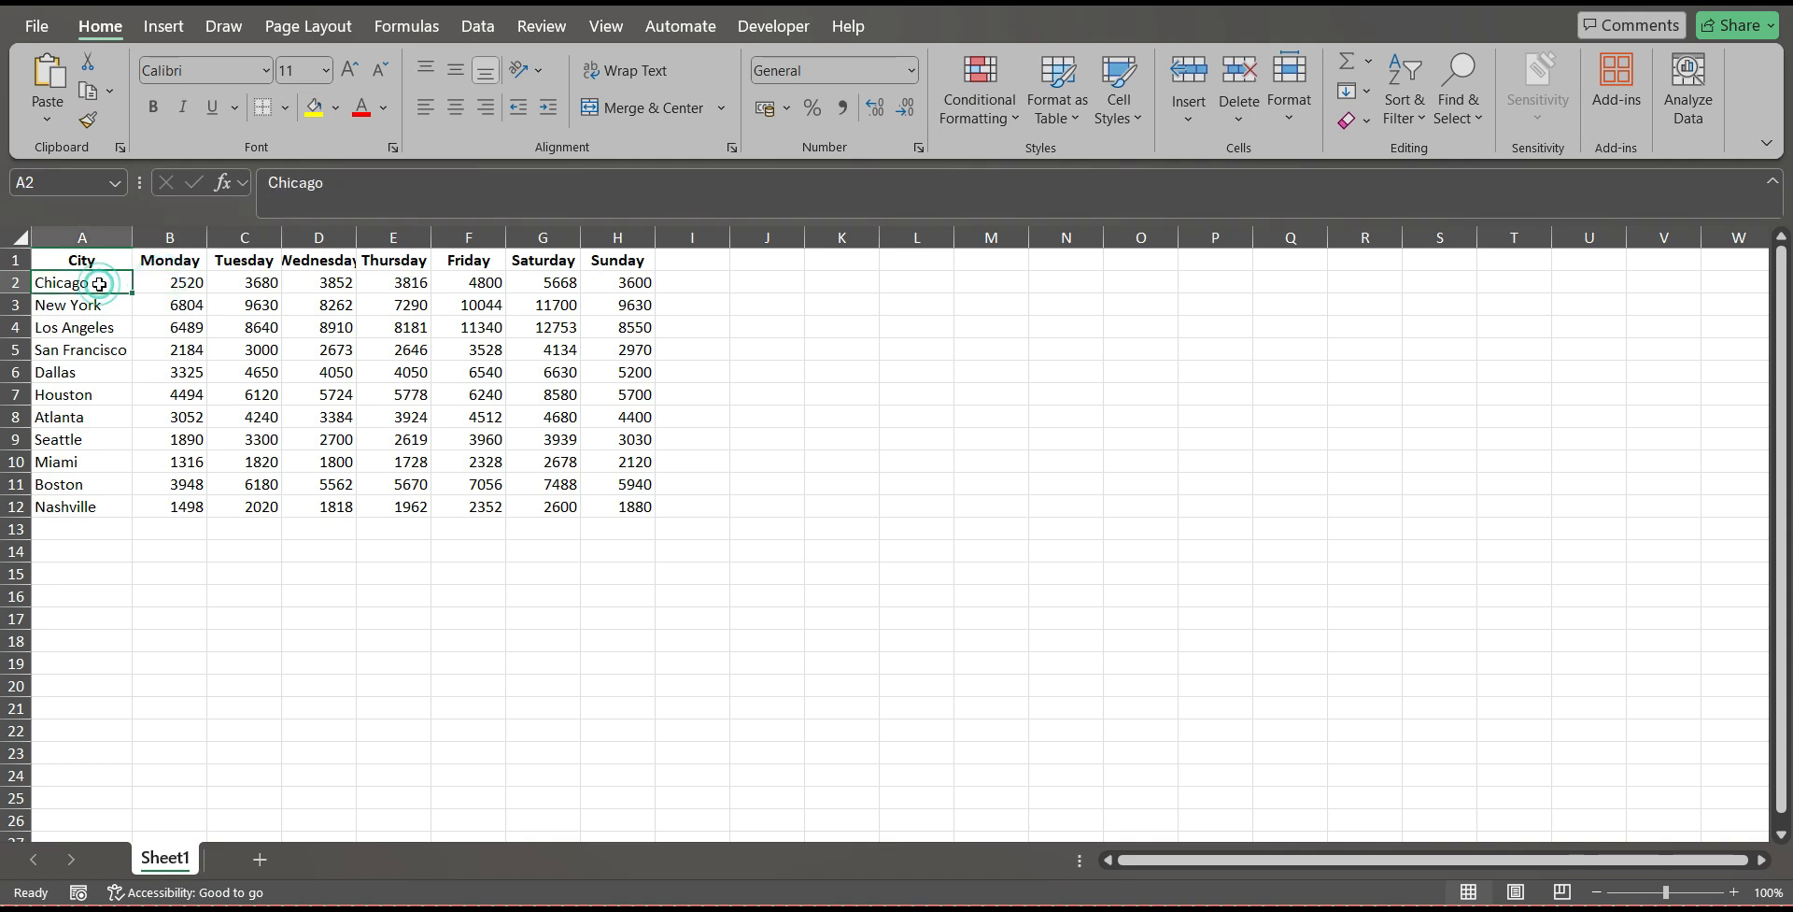
left_click(81, 309)
left_click(82, 505)
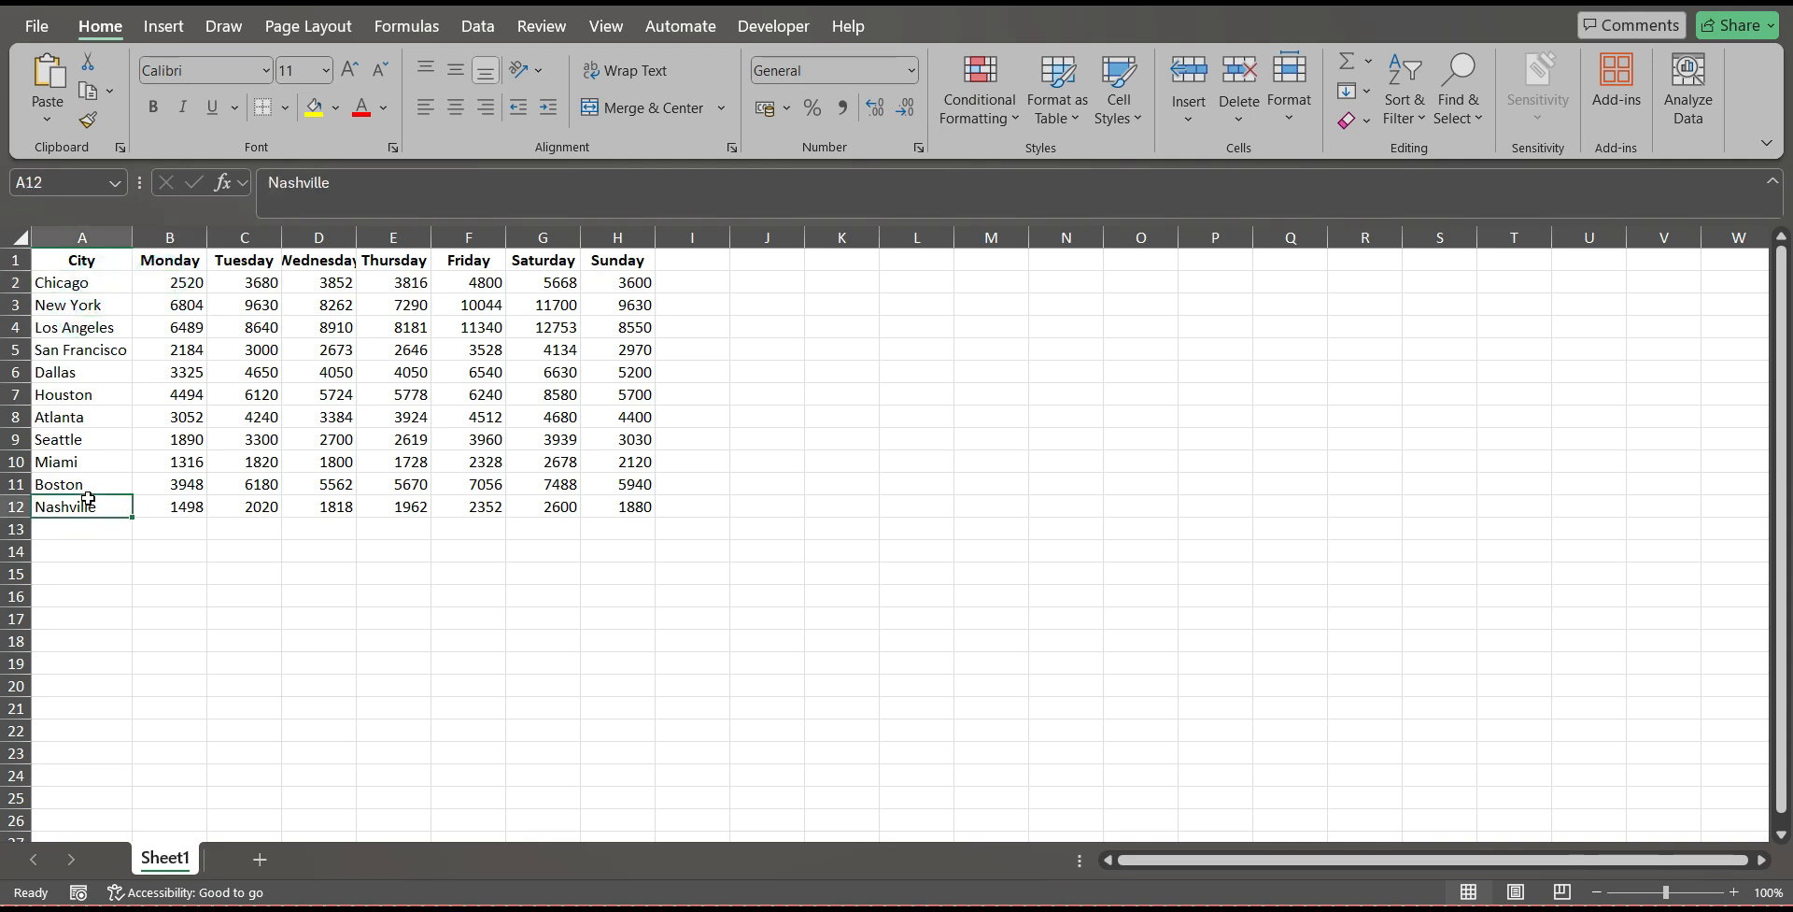
left_click_drag(175, 282, 621, 264)
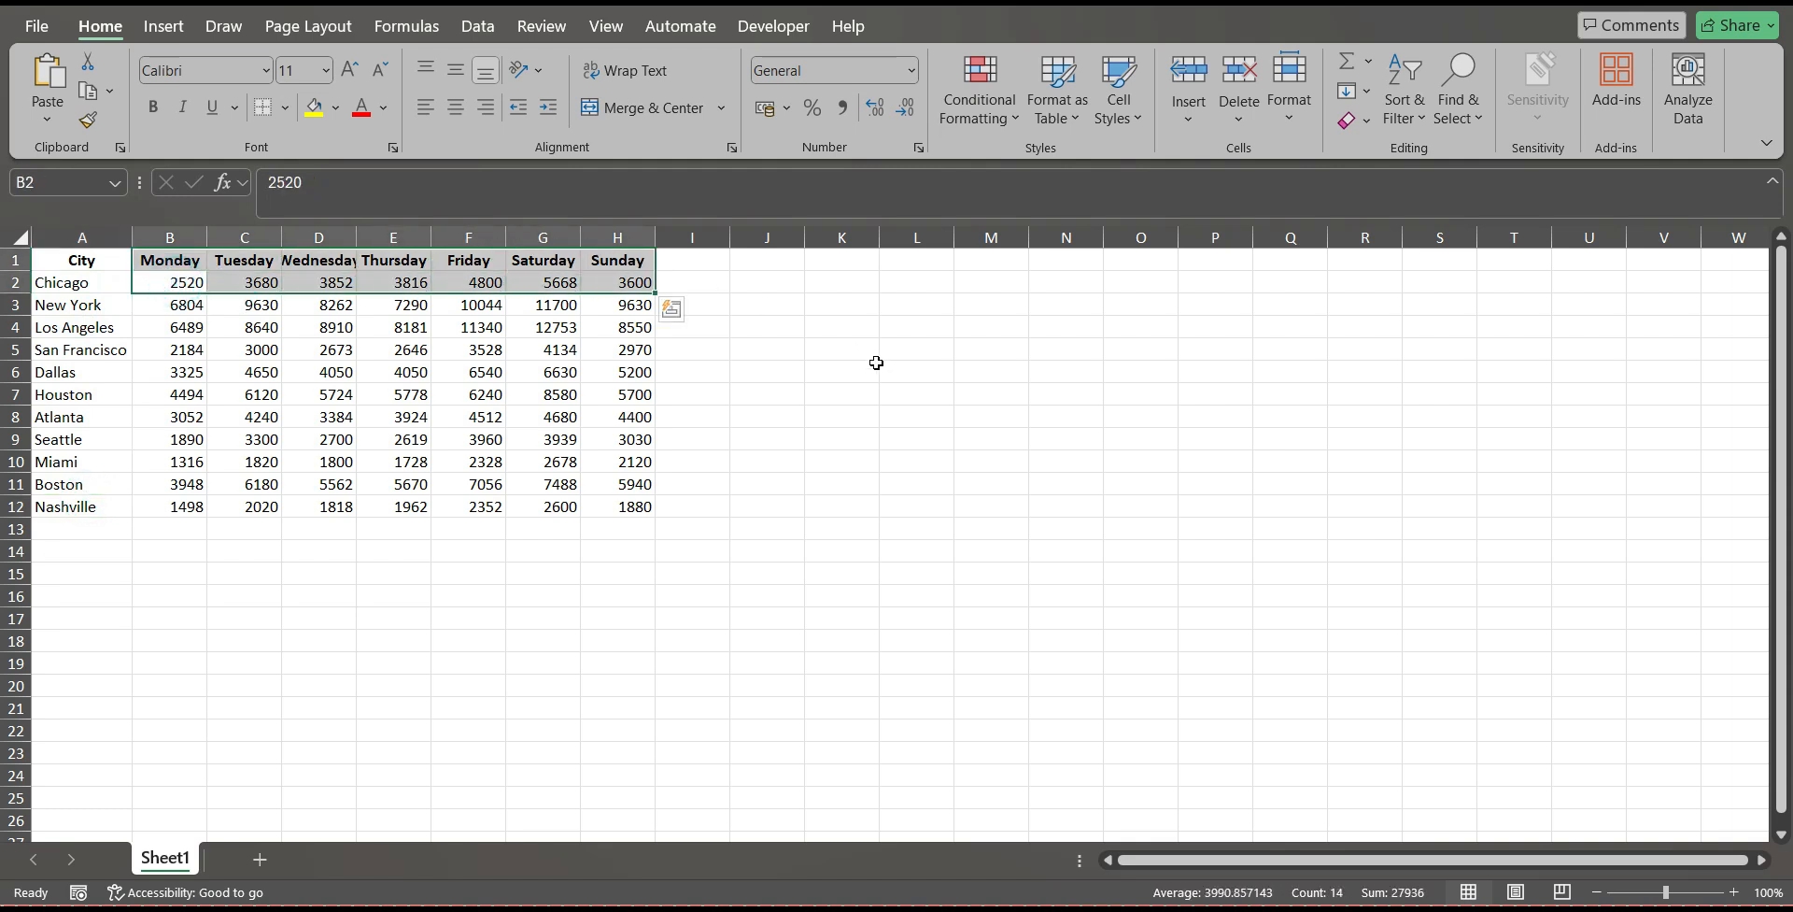
left_click(876, 362)
Autofit the widths of the Tuesday through Sunday columns, C to H, to their contents.
double_click(281, 237)
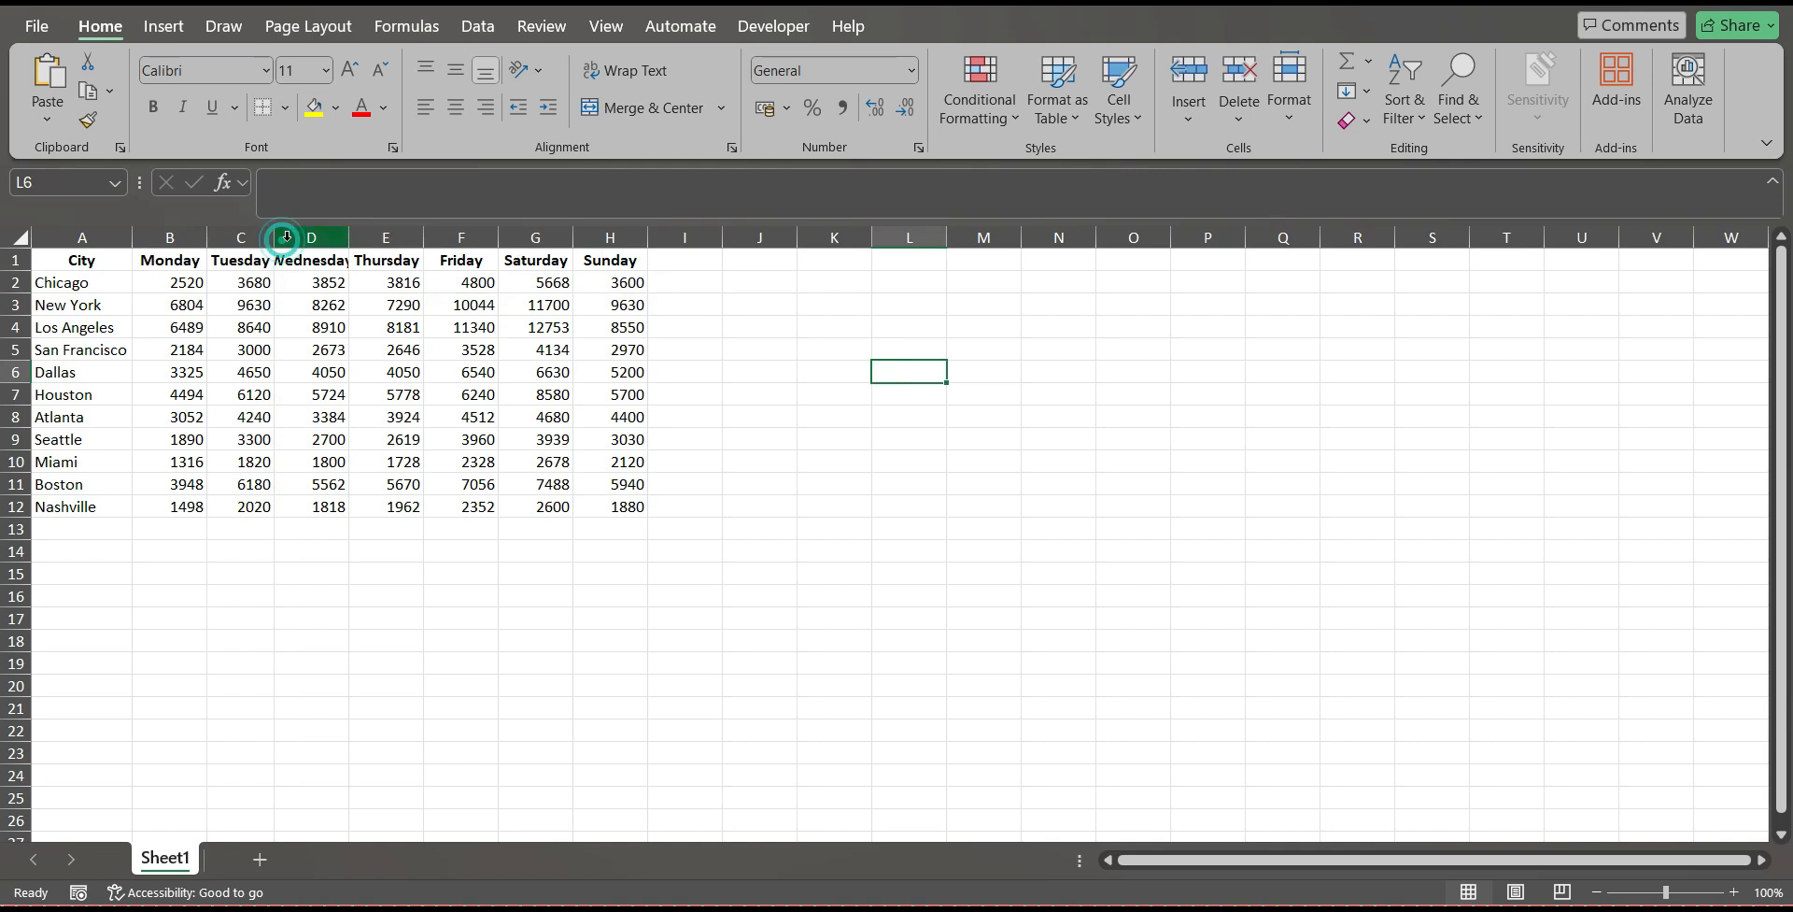
left_click(287, 236)
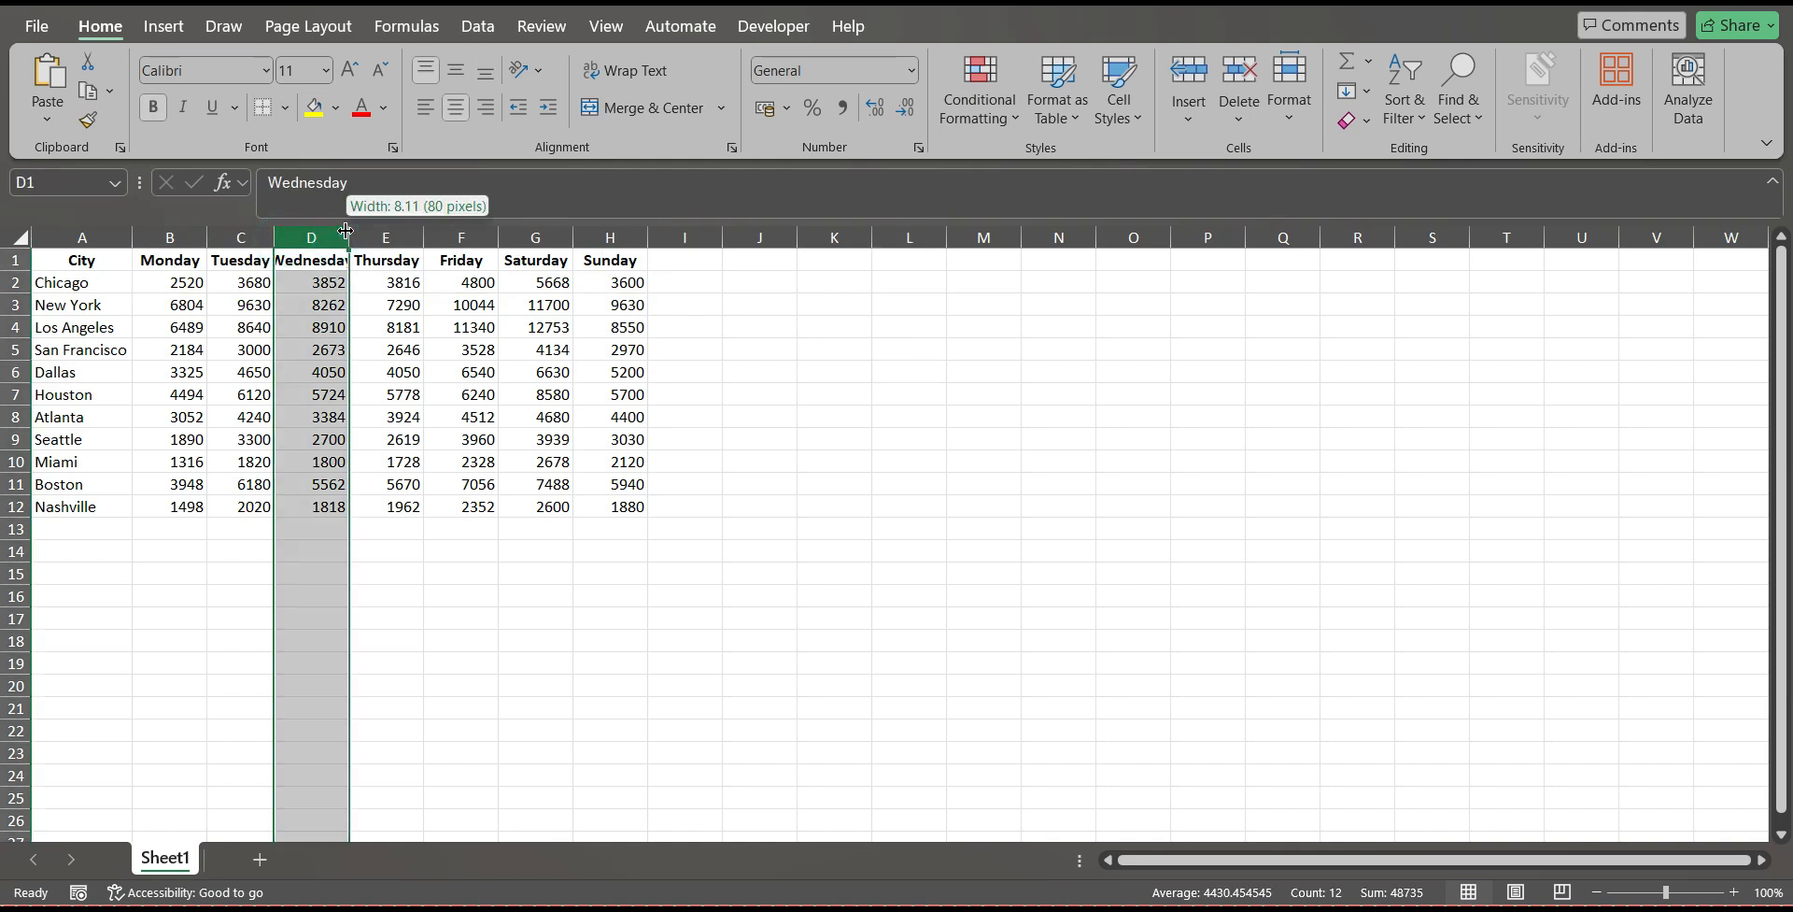
double_click(345, 231)
left_click(440, 231)
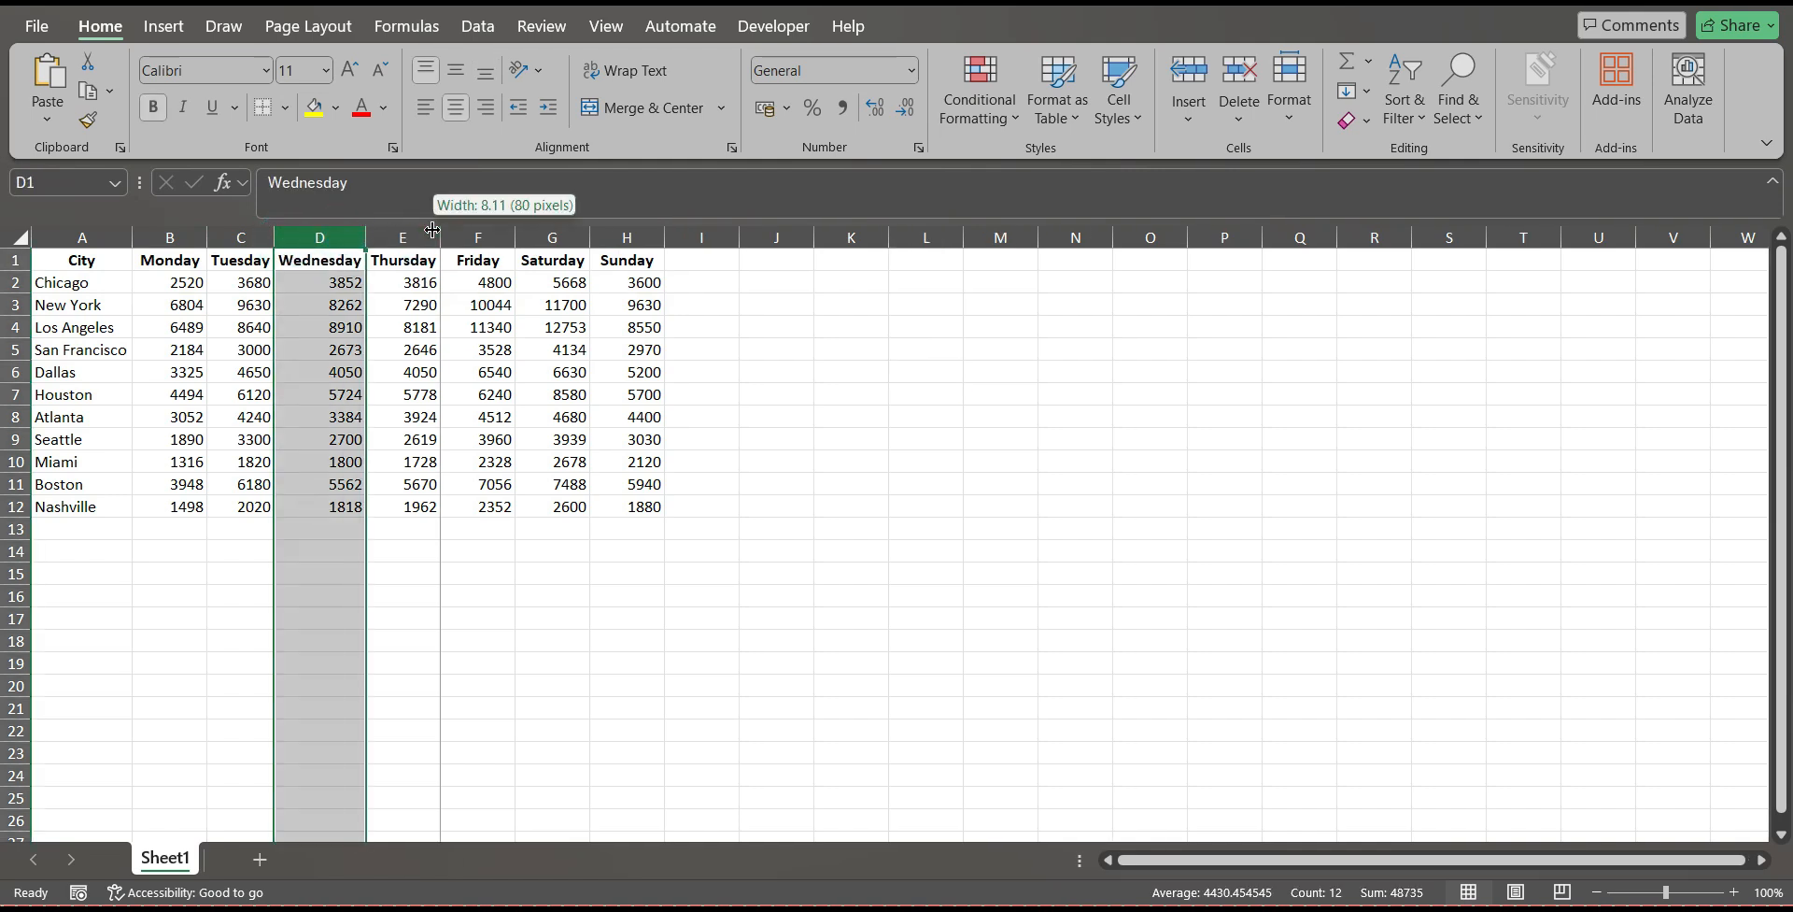
double_click(518, 236)
double_click(565, 236)
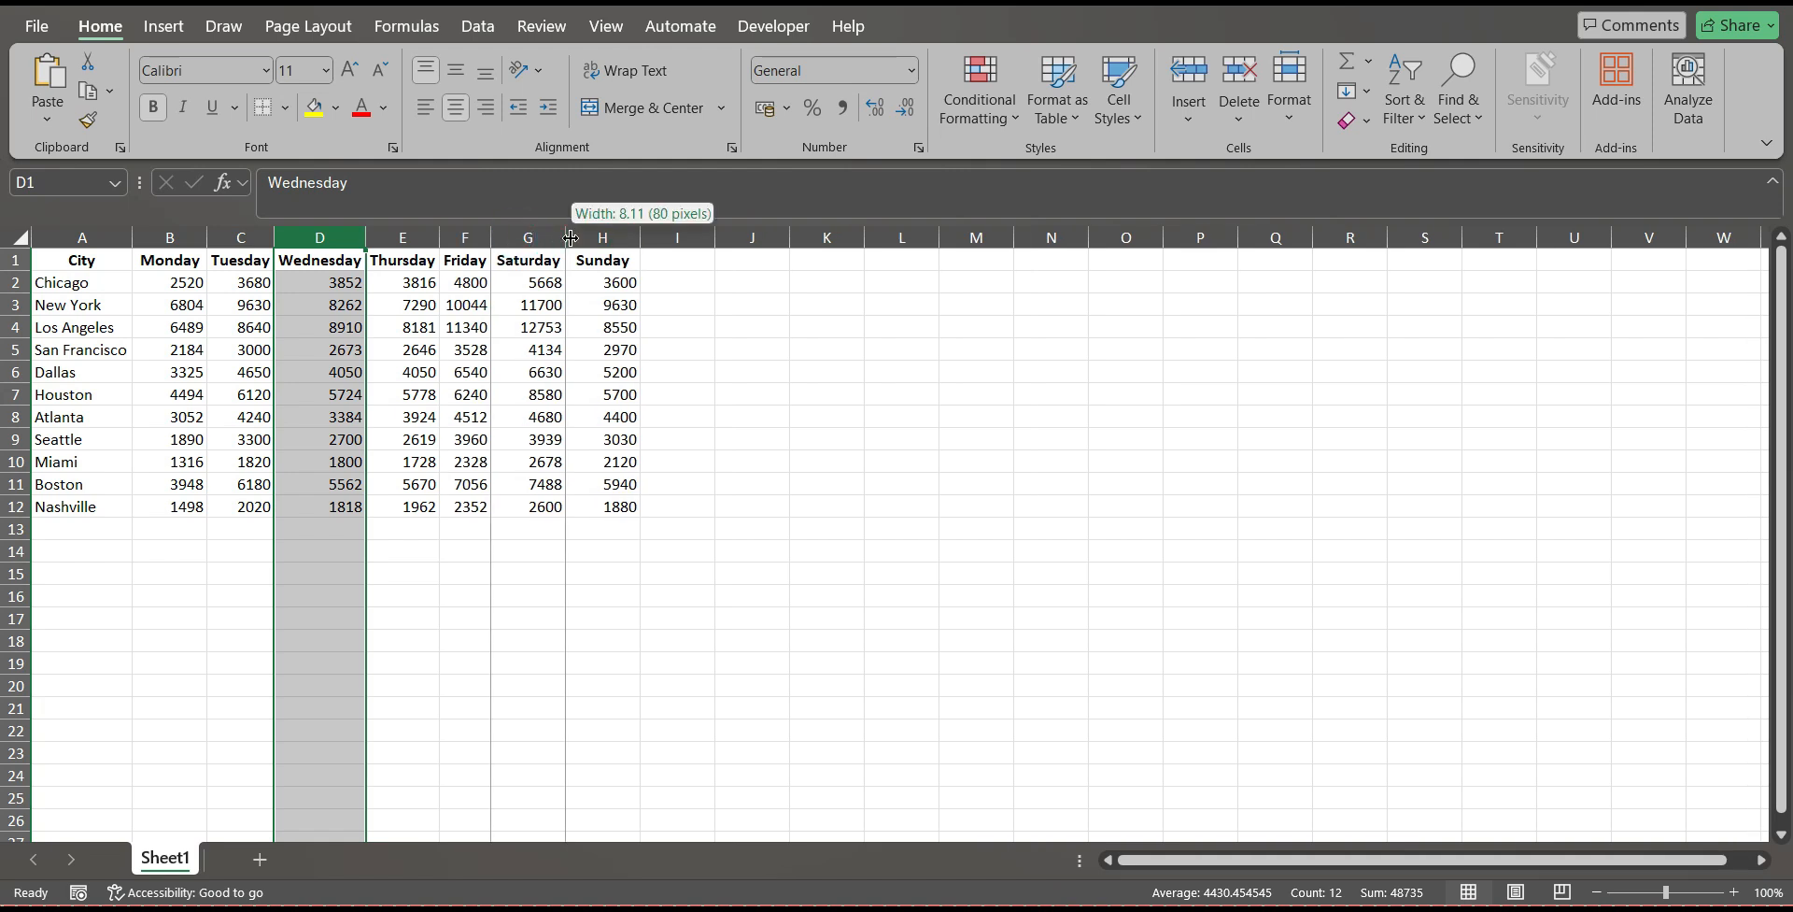
double_click(638, 237)
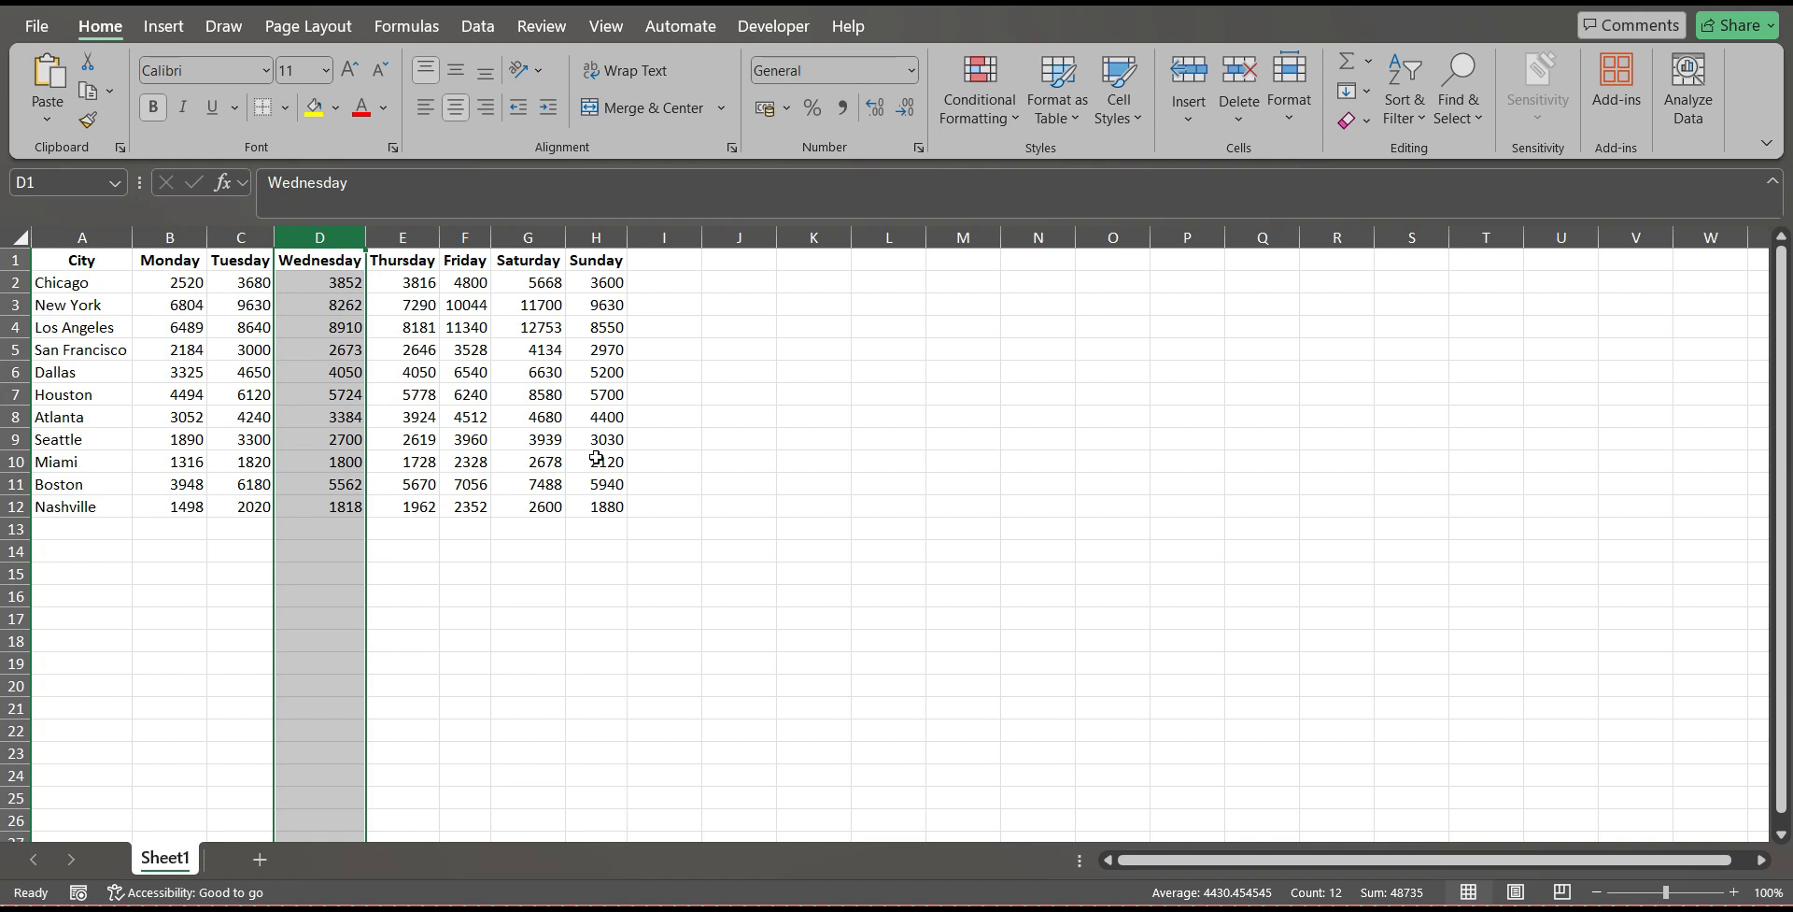
left_click(925, 432)
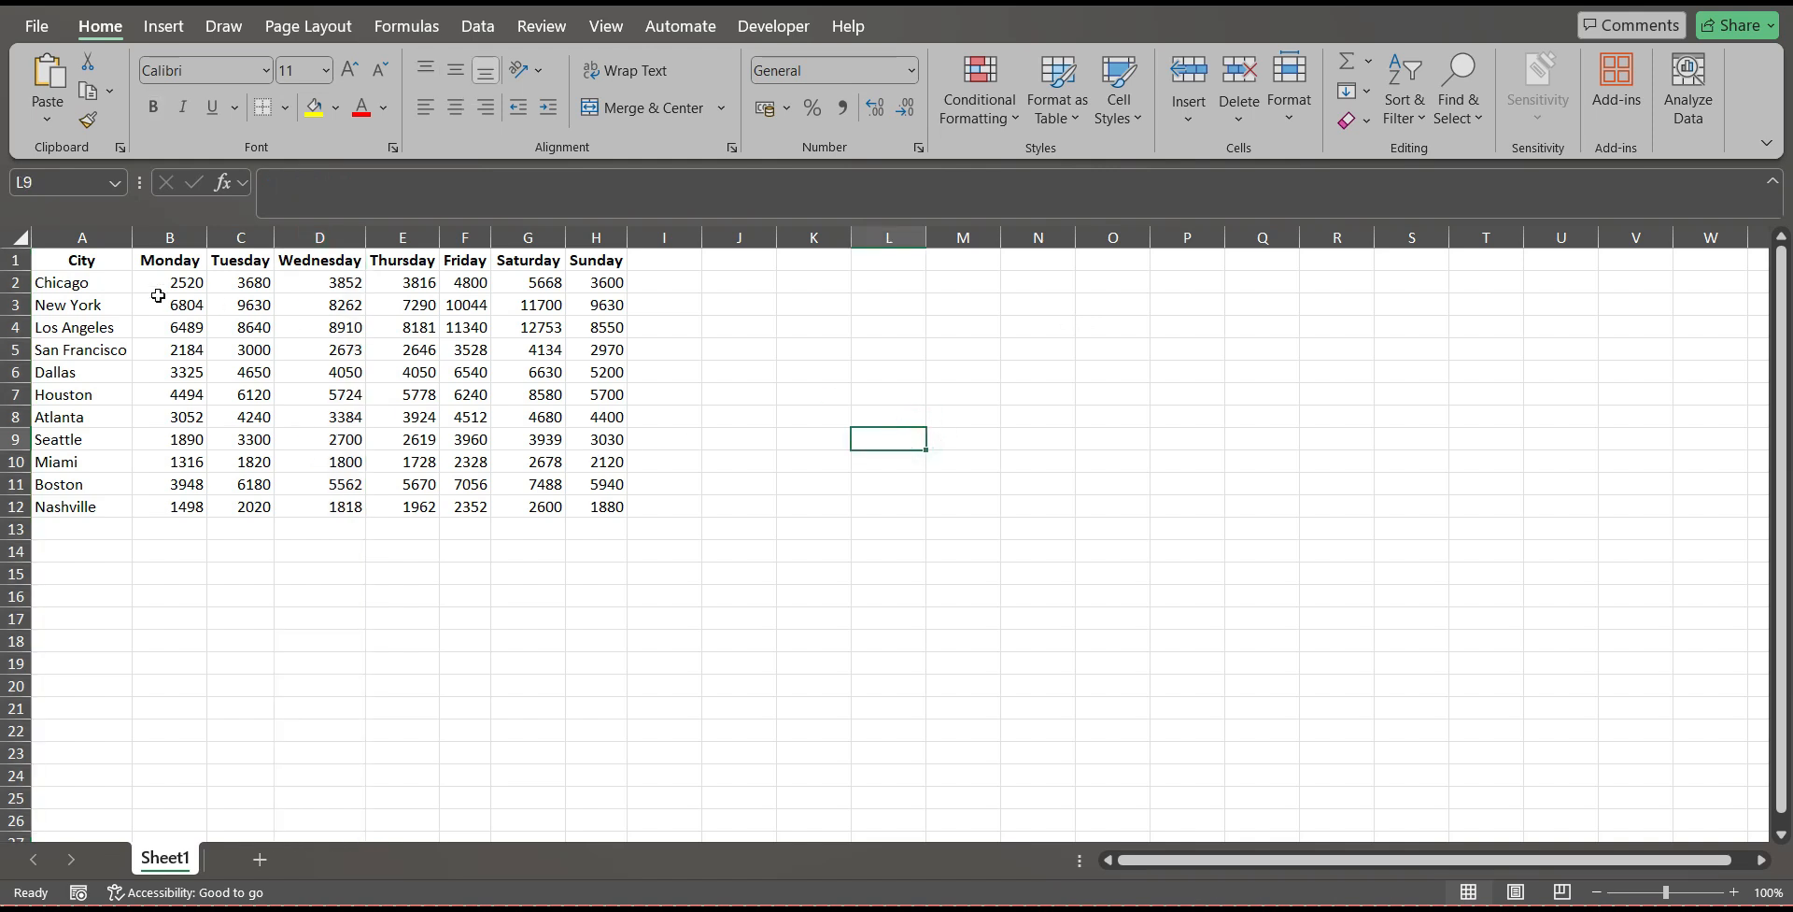
Insert a 2-D clustered column chart from A1:H12 and move it clear of the data, over columns K to Q.
left_click(64, 282)
left_click(89, 263)
left_click_drag(89, 262, 603, 510)
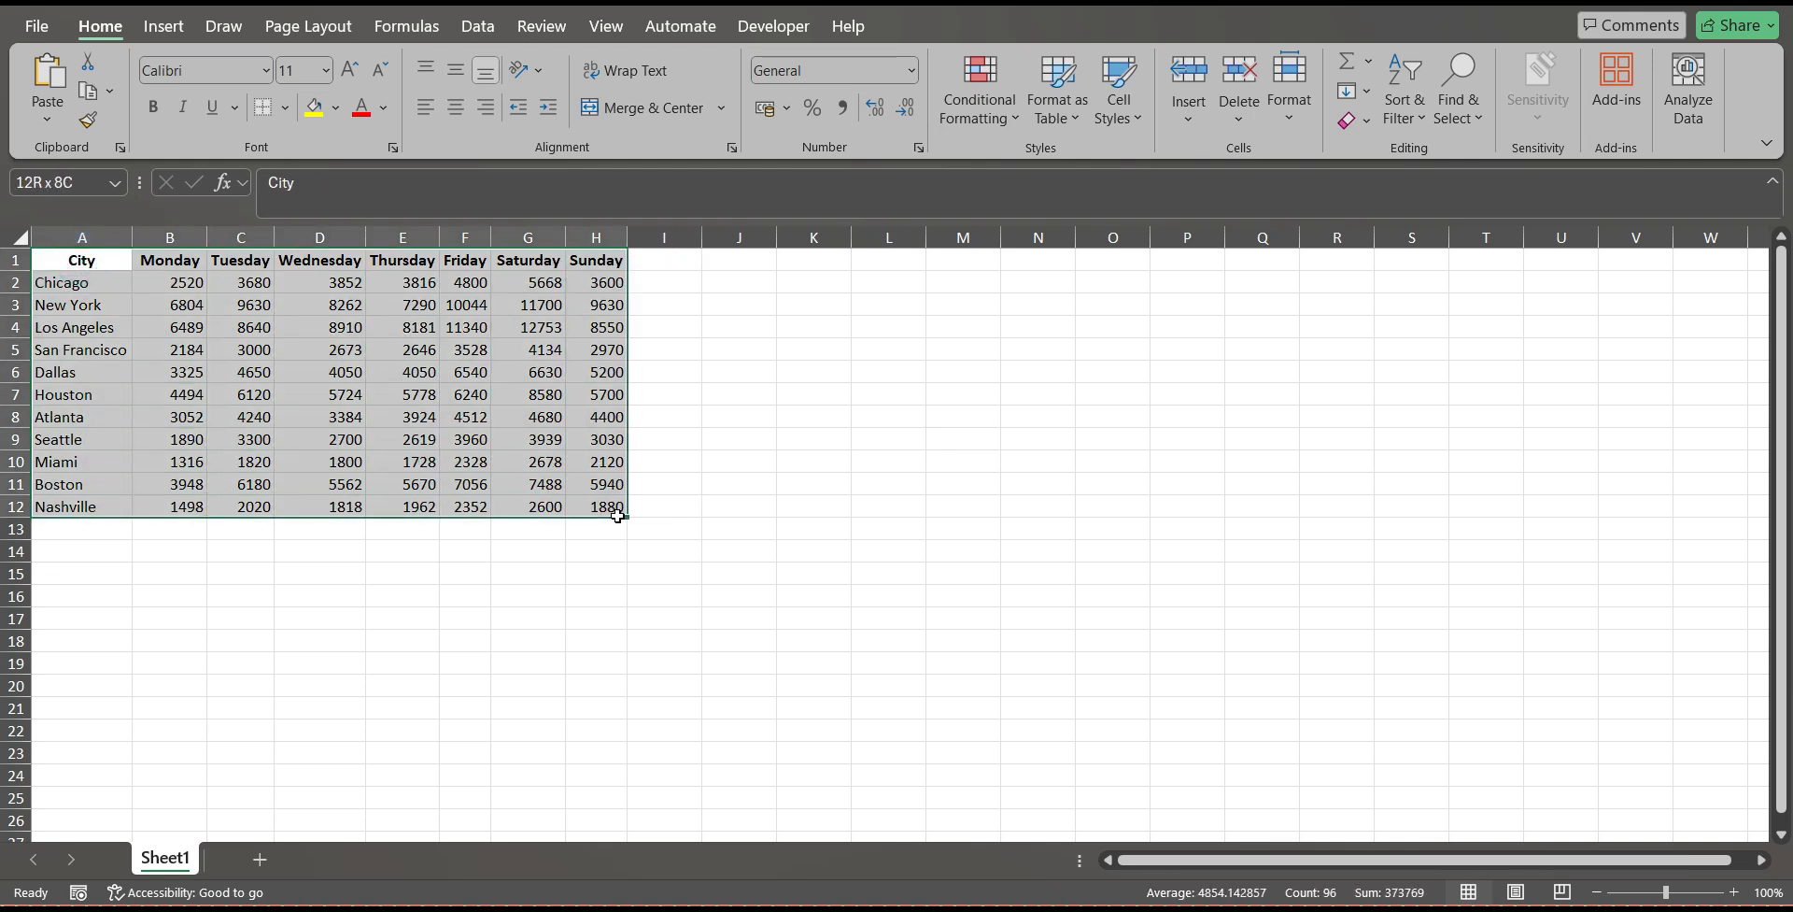
left_click(164, 28)
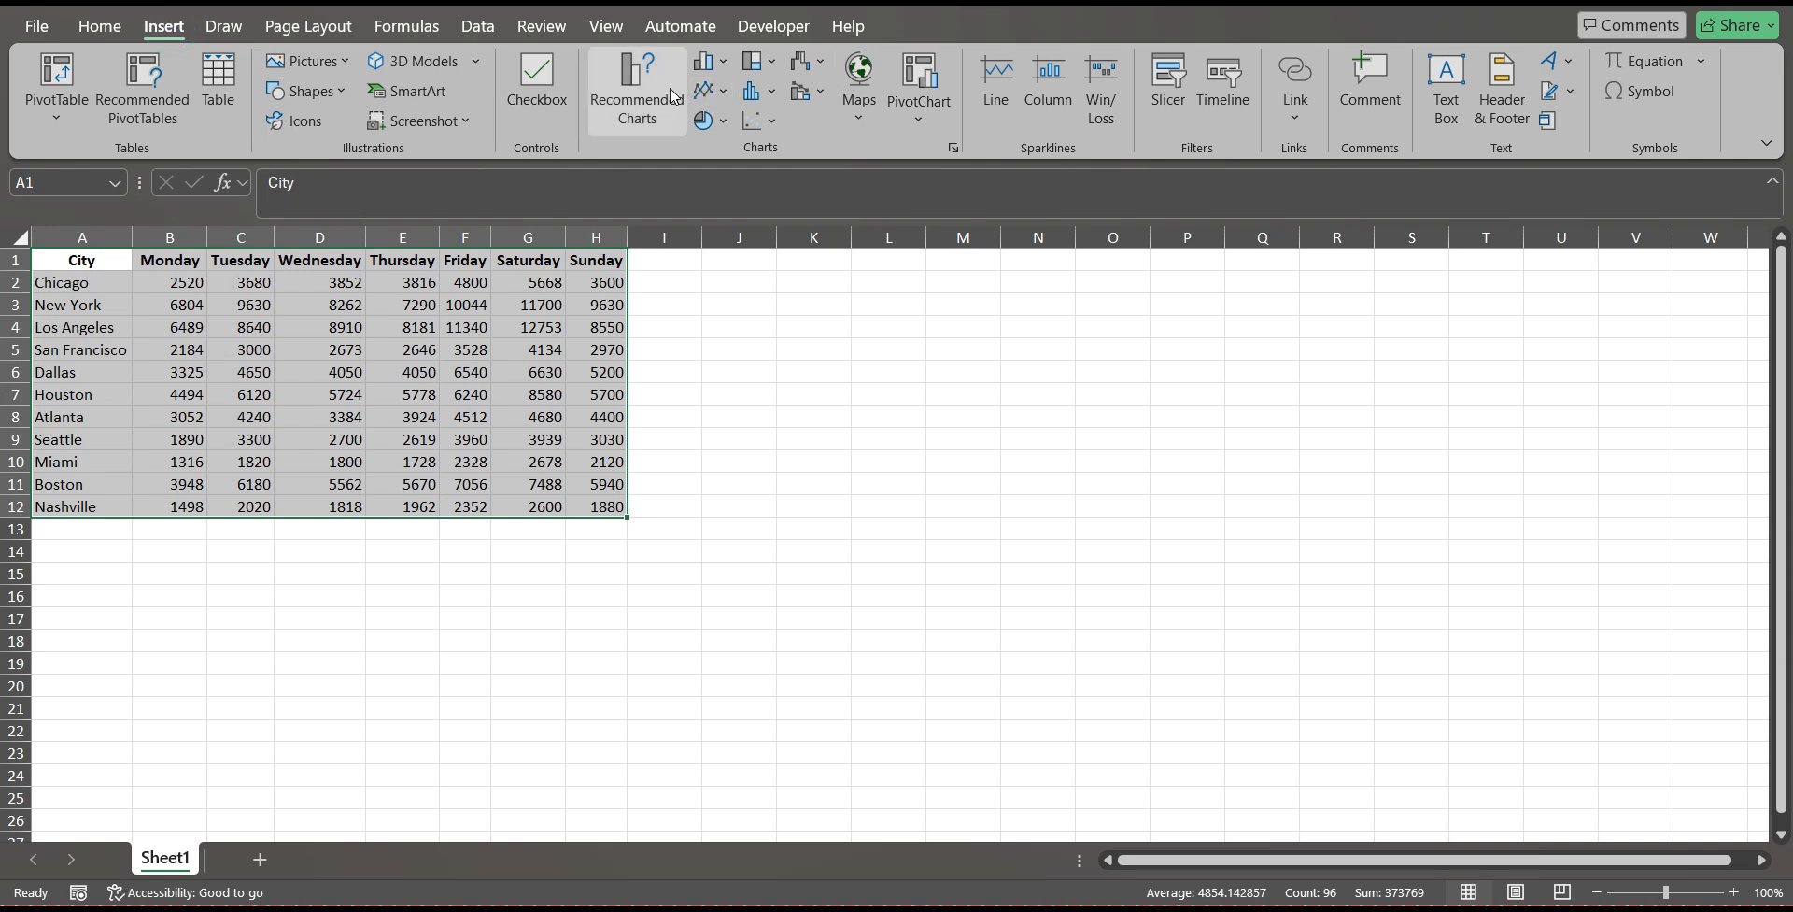
left_click(715, 61)
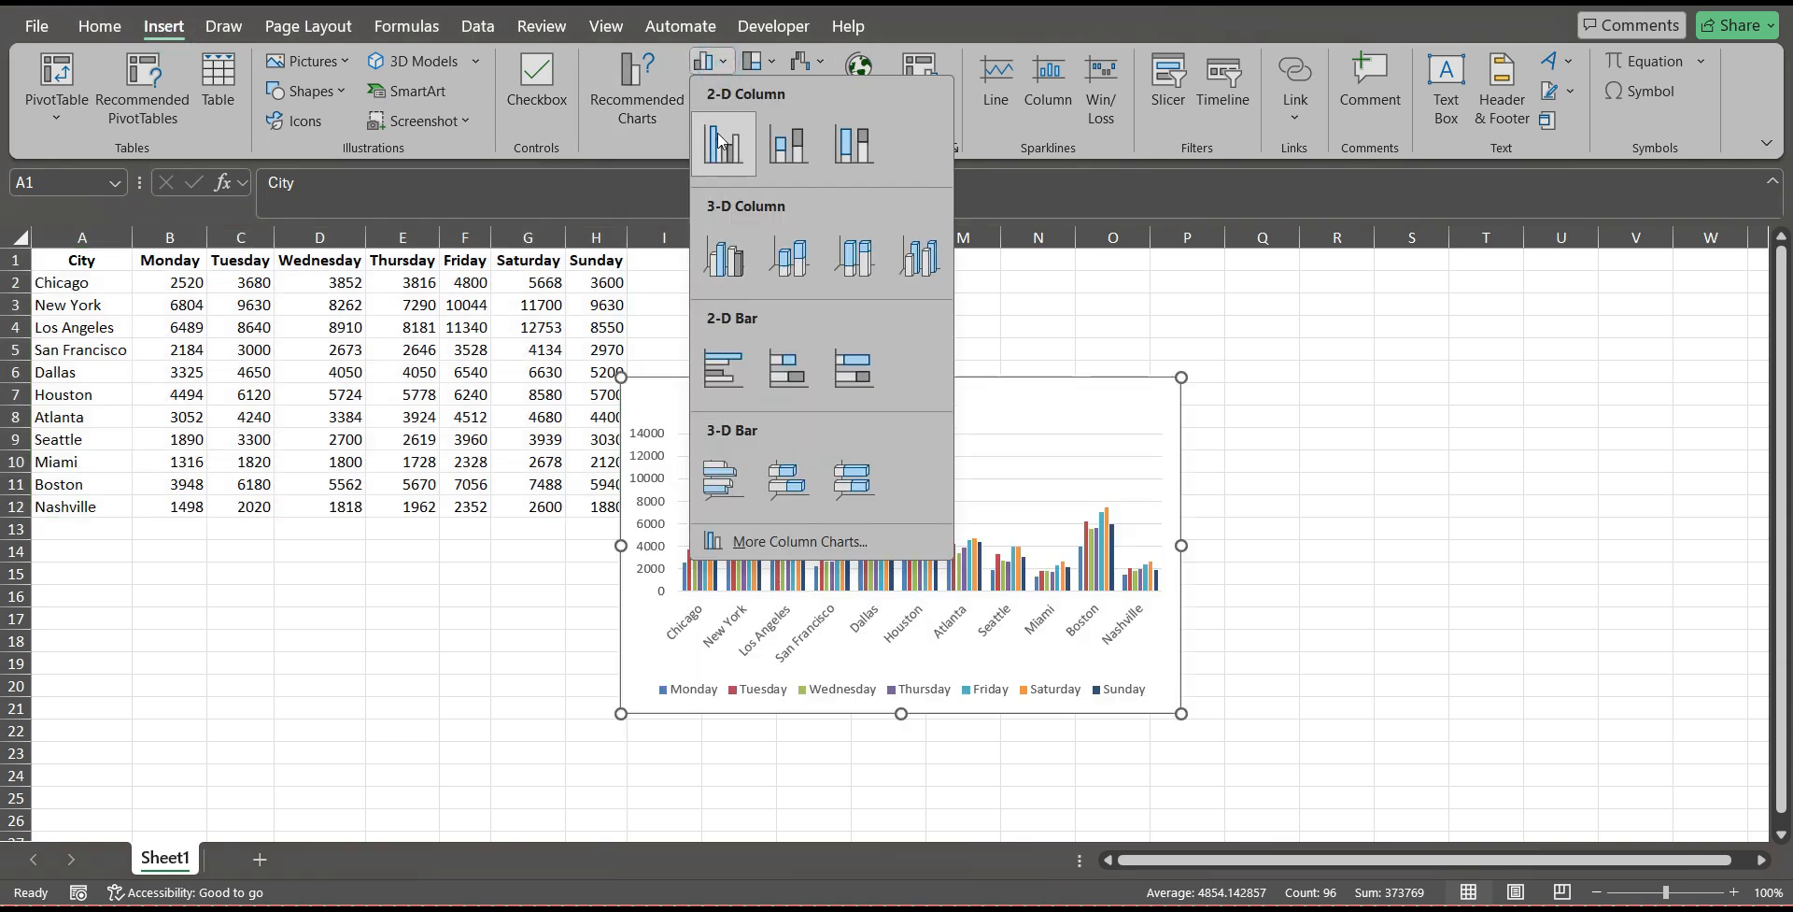
left_click(719, 141)
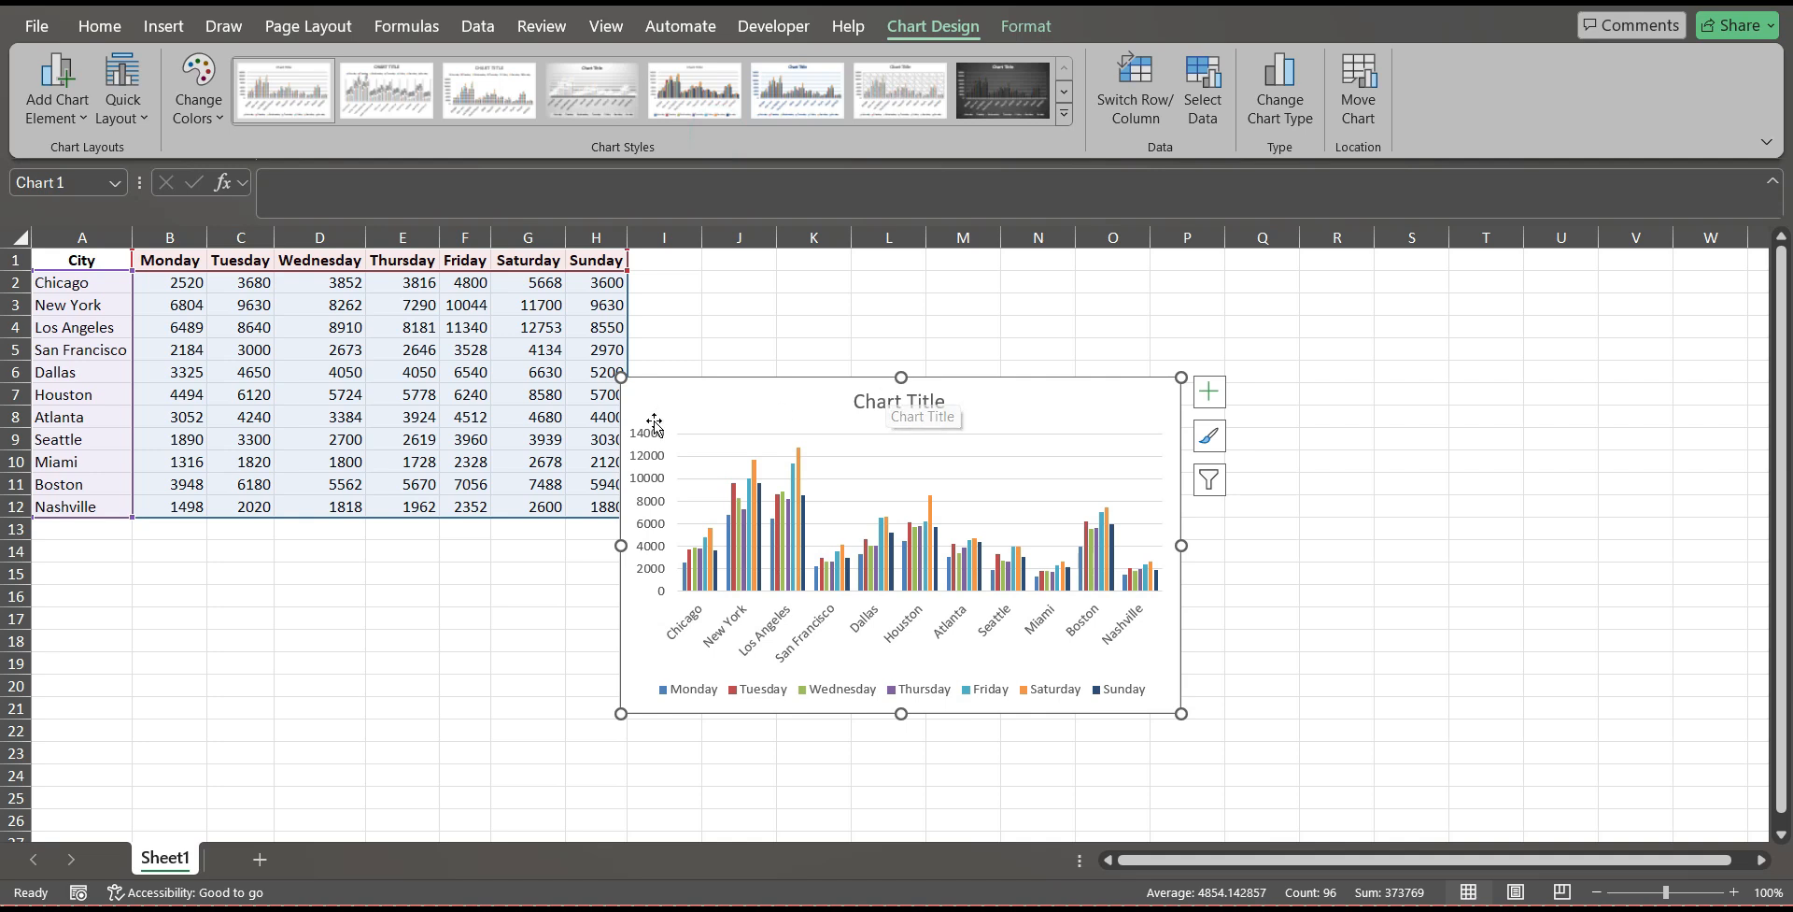
left_click_drag(1012, 411, 1158, 342)
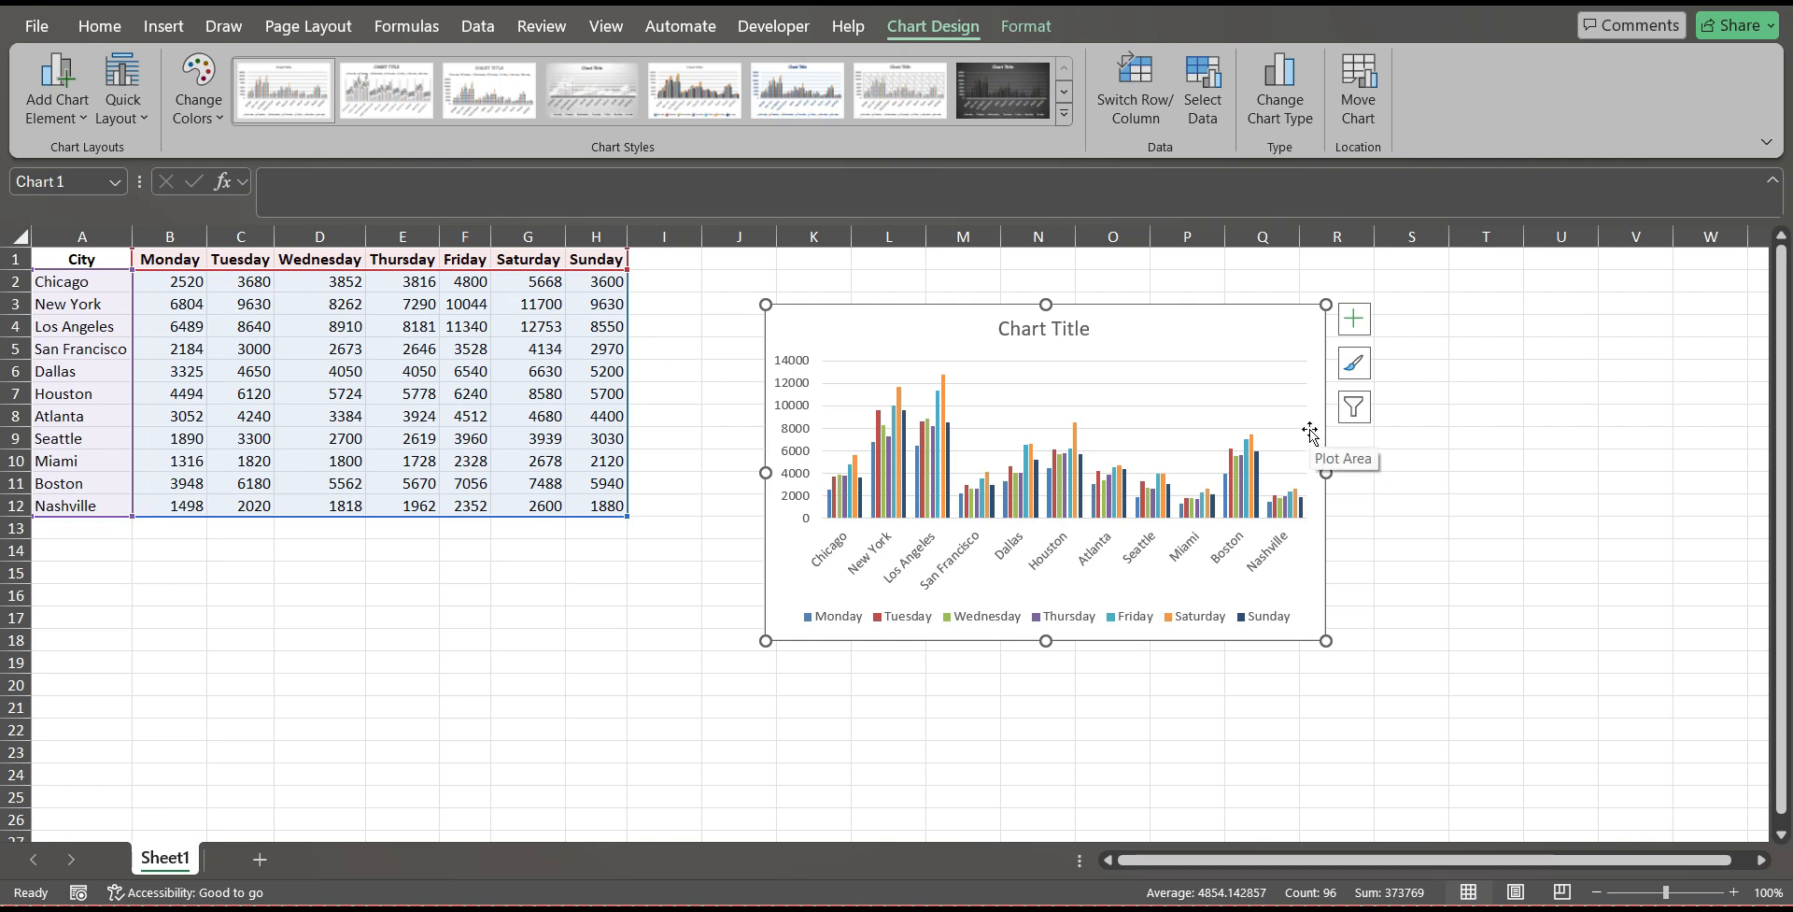
Delete the clustered column chart of the cities' daily figures from the sheet.
left_click(1233, 343)
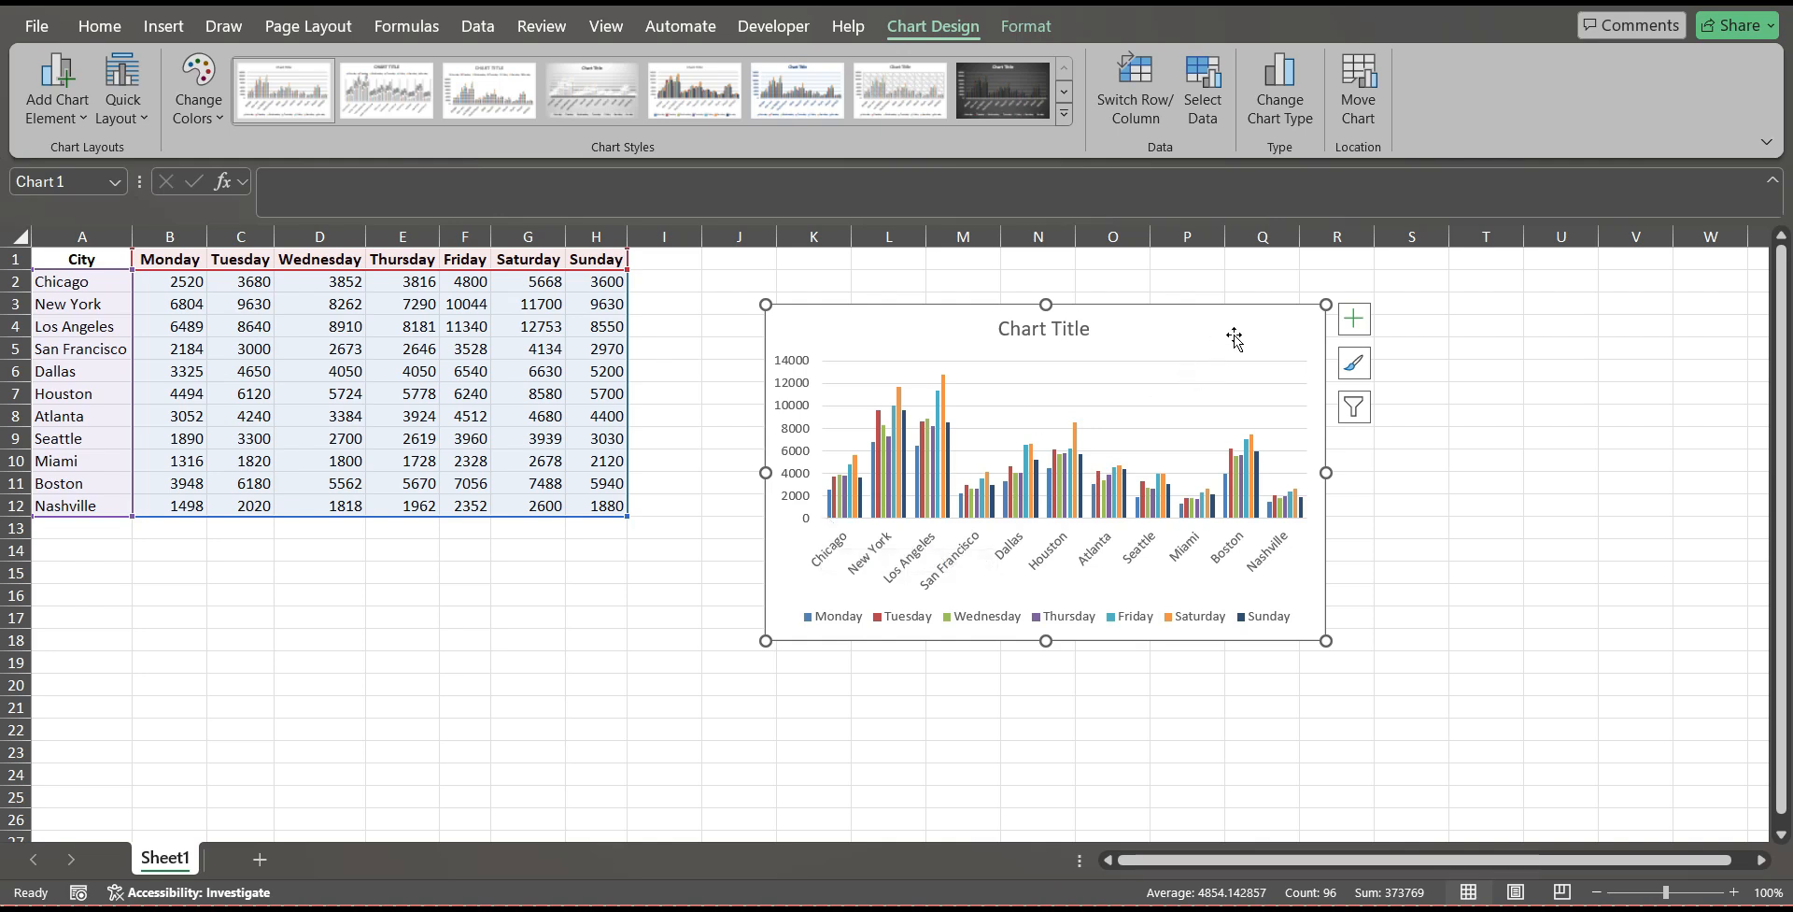
key("Delete")
left_click(1119, 368)
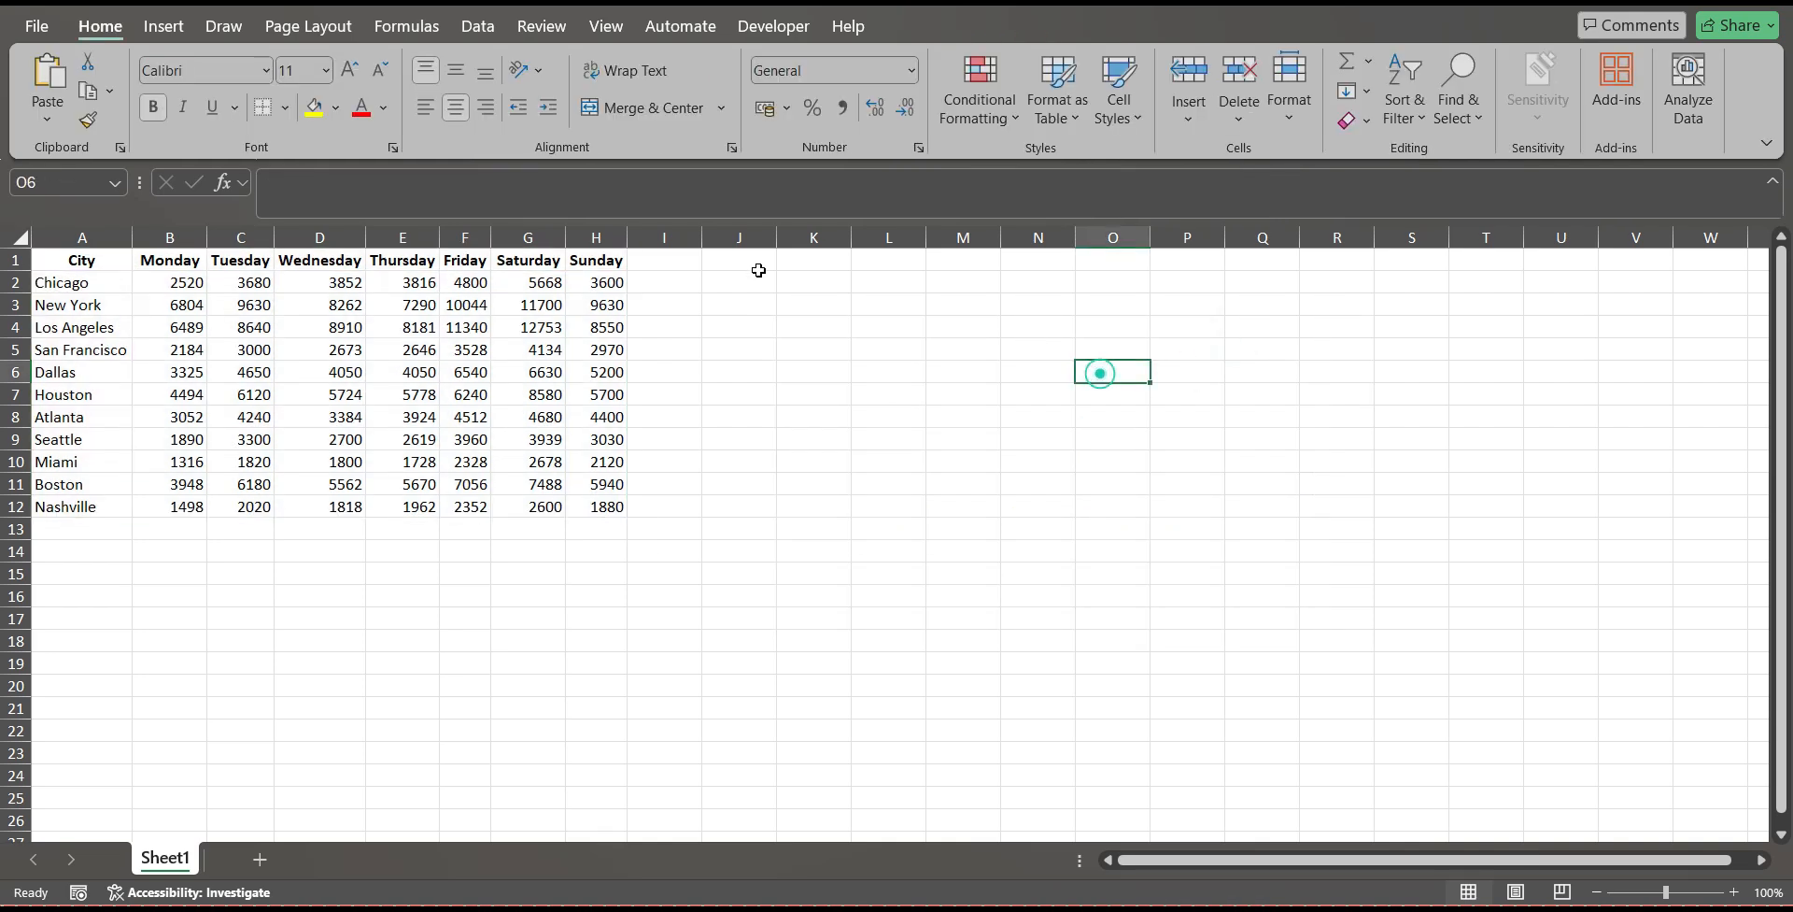
Widen column I and insert a line sparkline of Chicago's Monday to Sunday figures, B2:H2, in cell I2.
left_click(667, 281)
left_click_drag(702, 230, 859, 233)
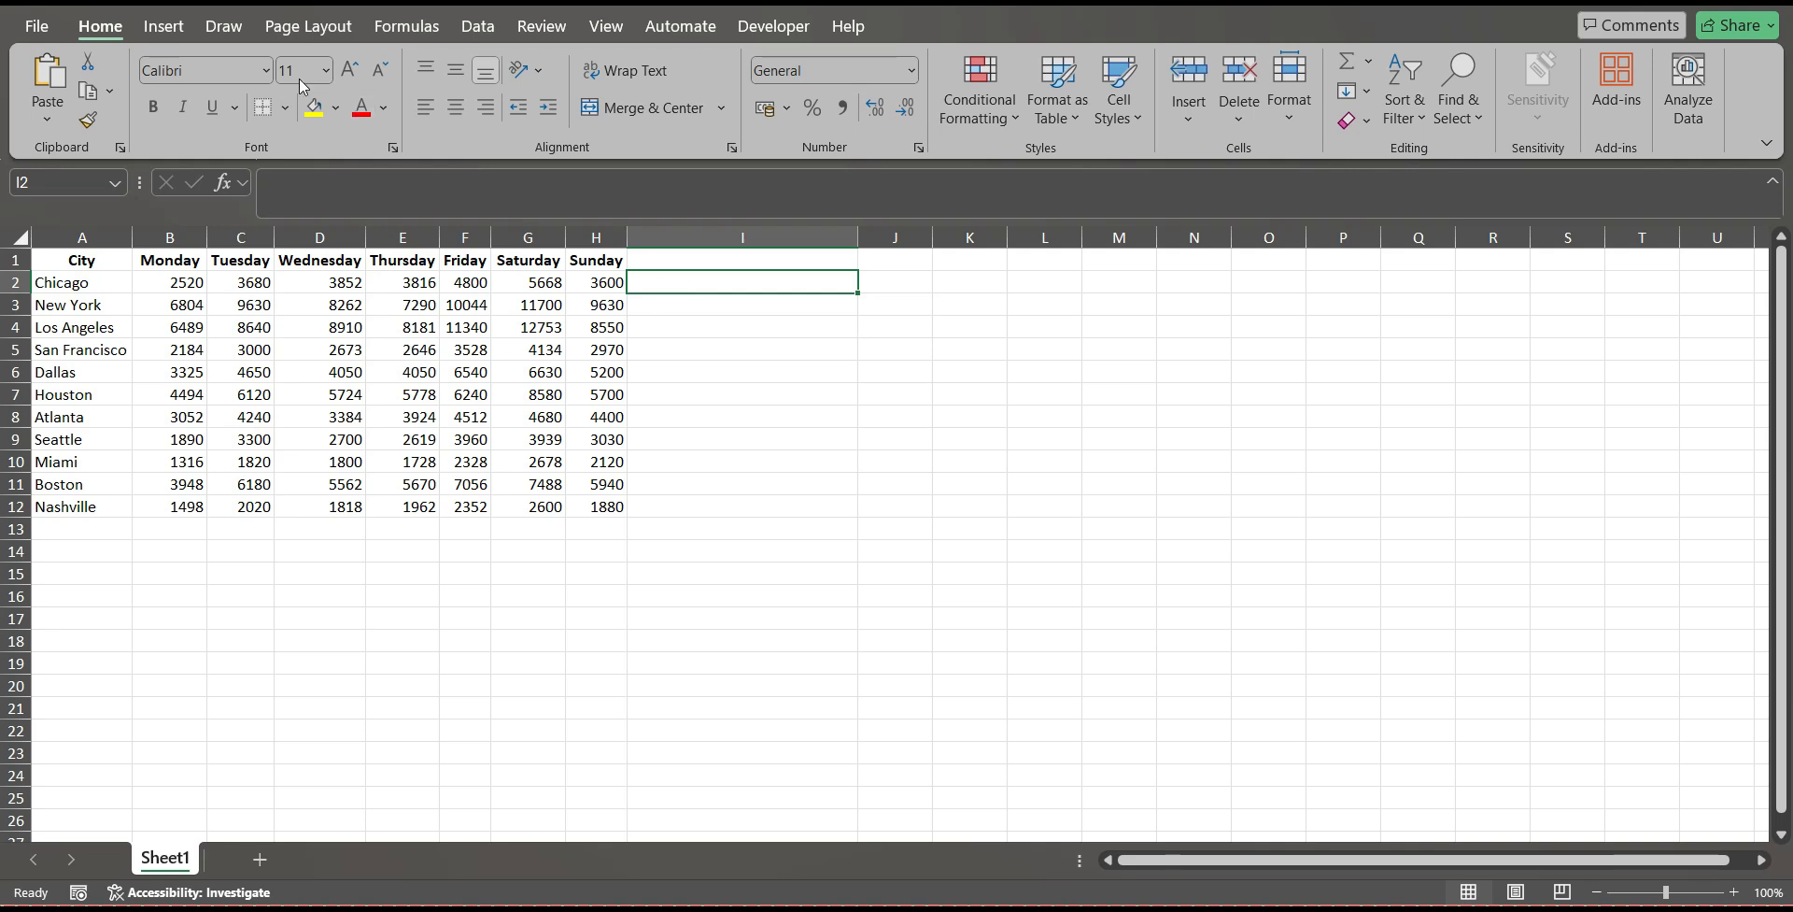
left_click(169, 26)
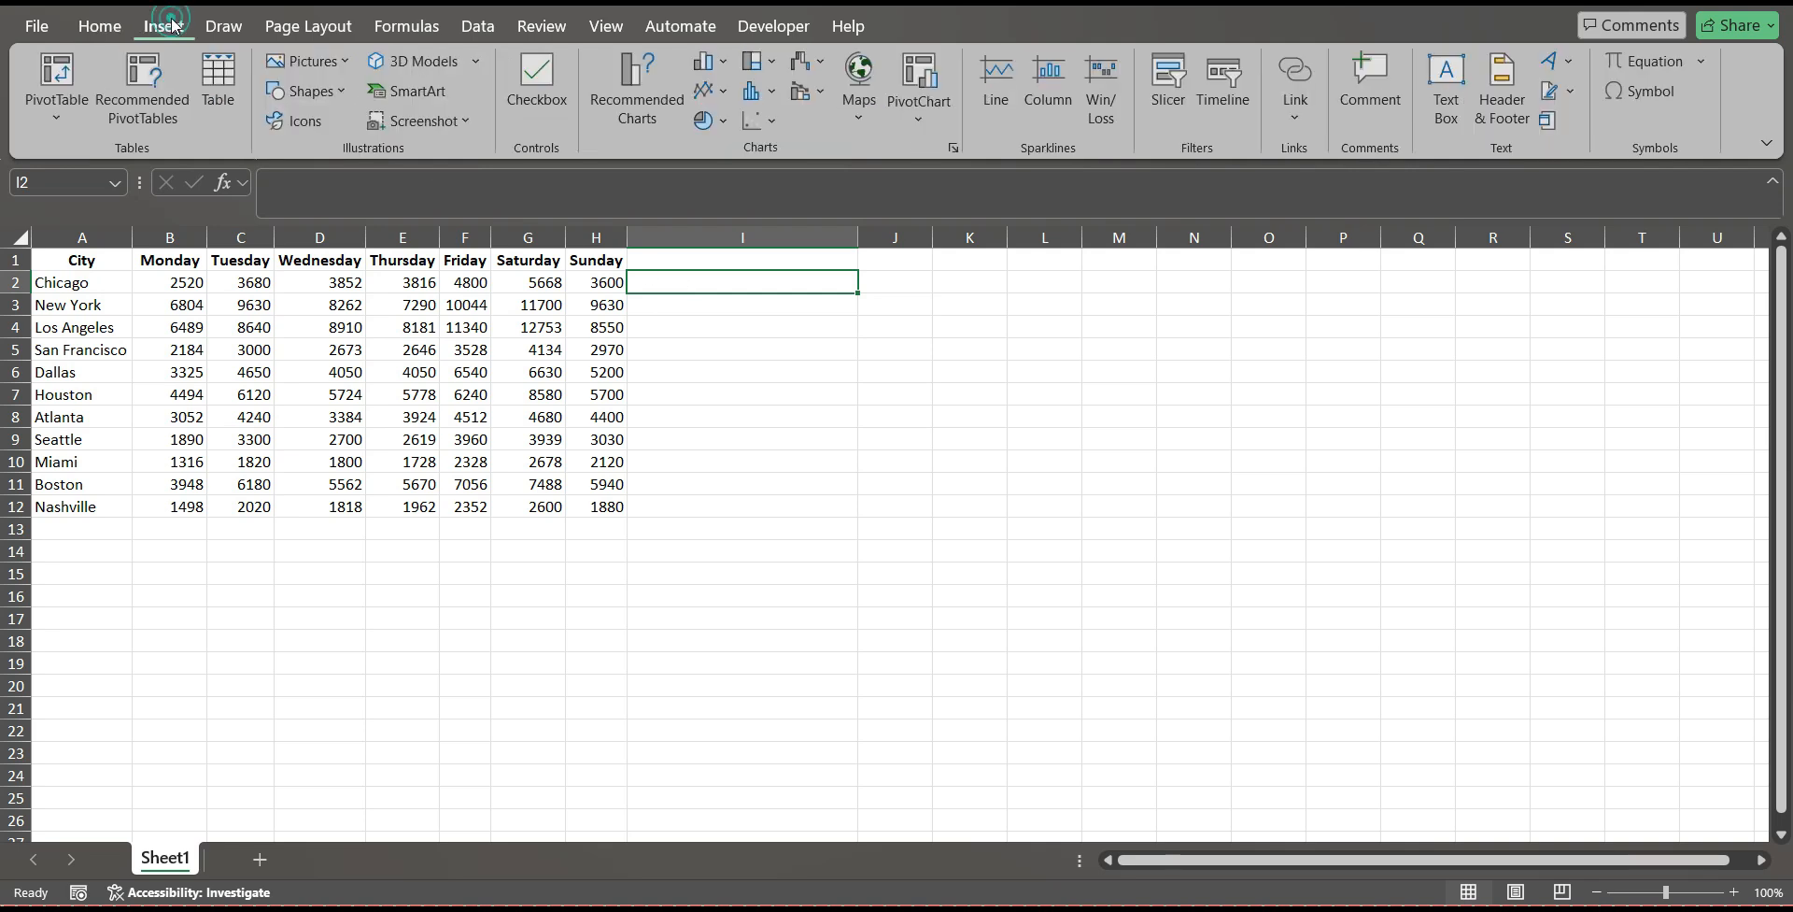
left_click(997, 75)
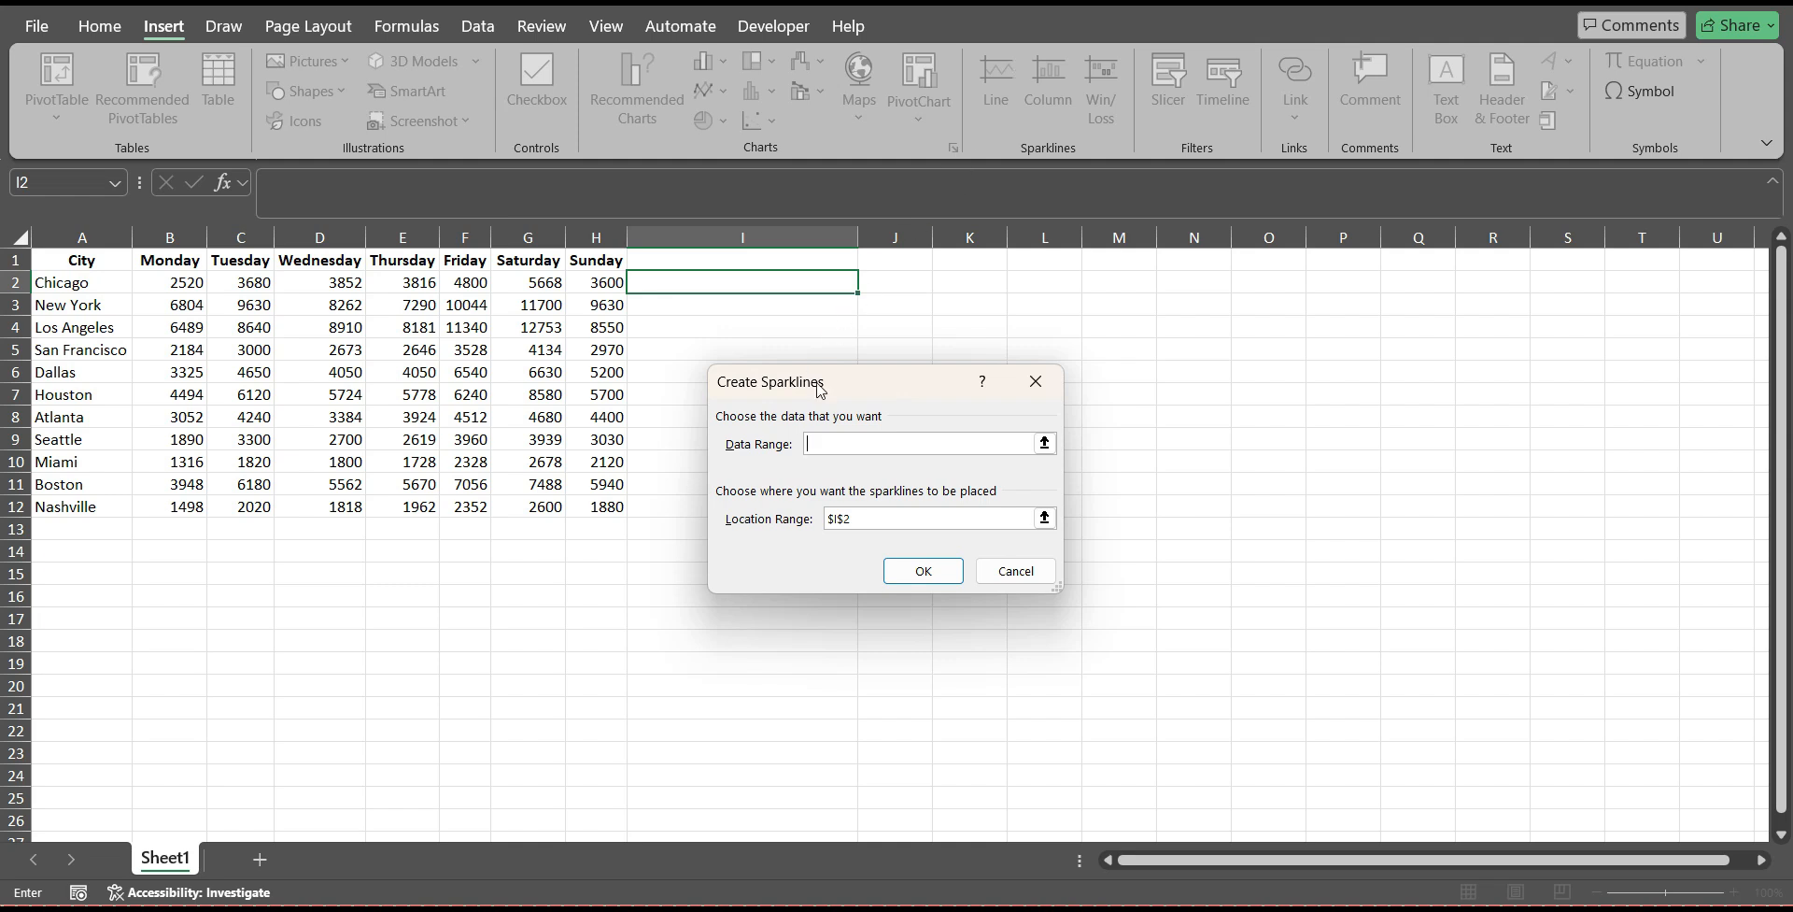
left_click_drag(880, 392, 1064, 362)
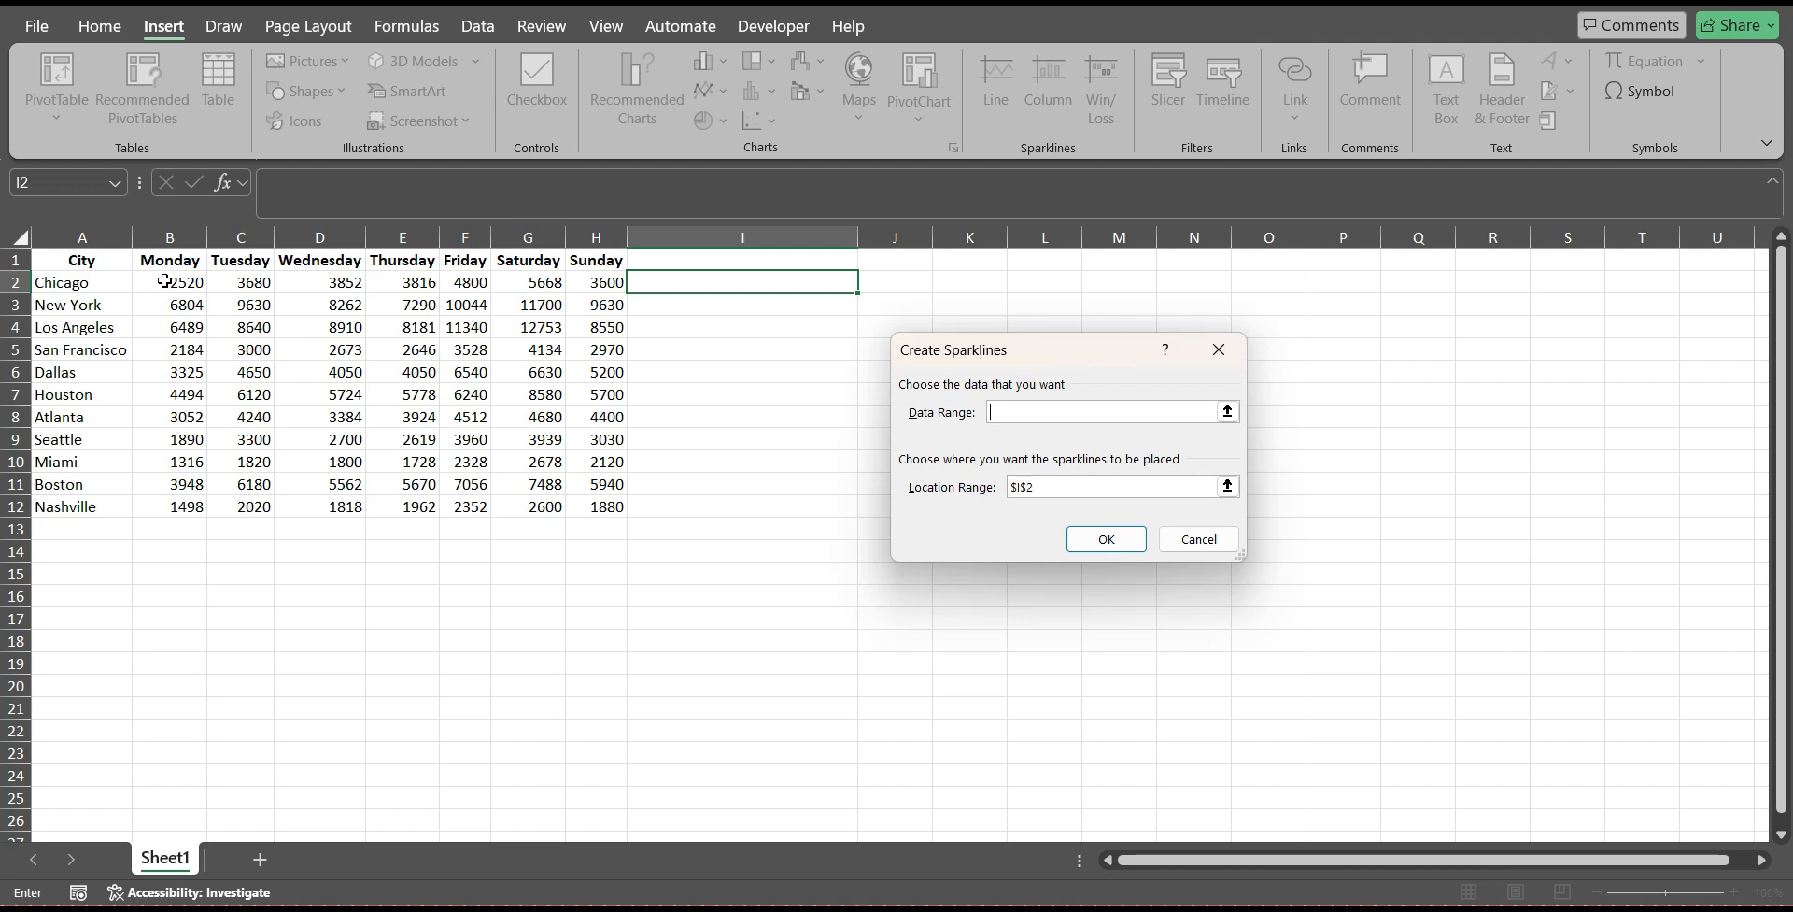
left_click_drag(164, 281, 582, 285)
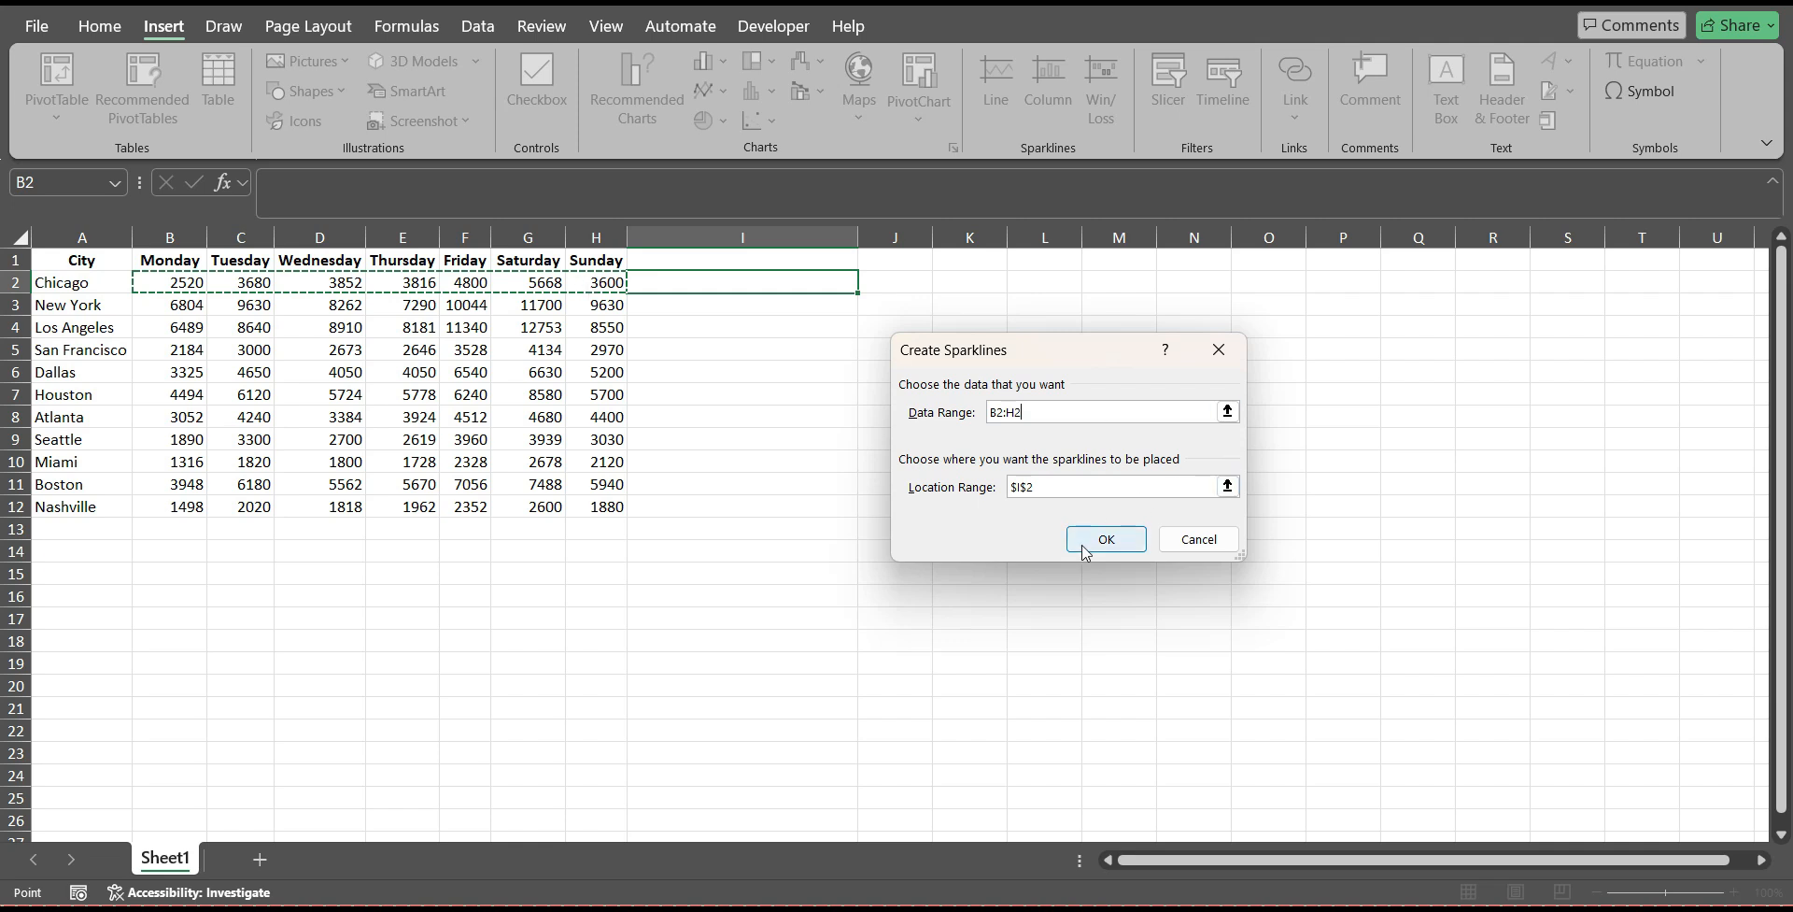
left_click(1037, 487)
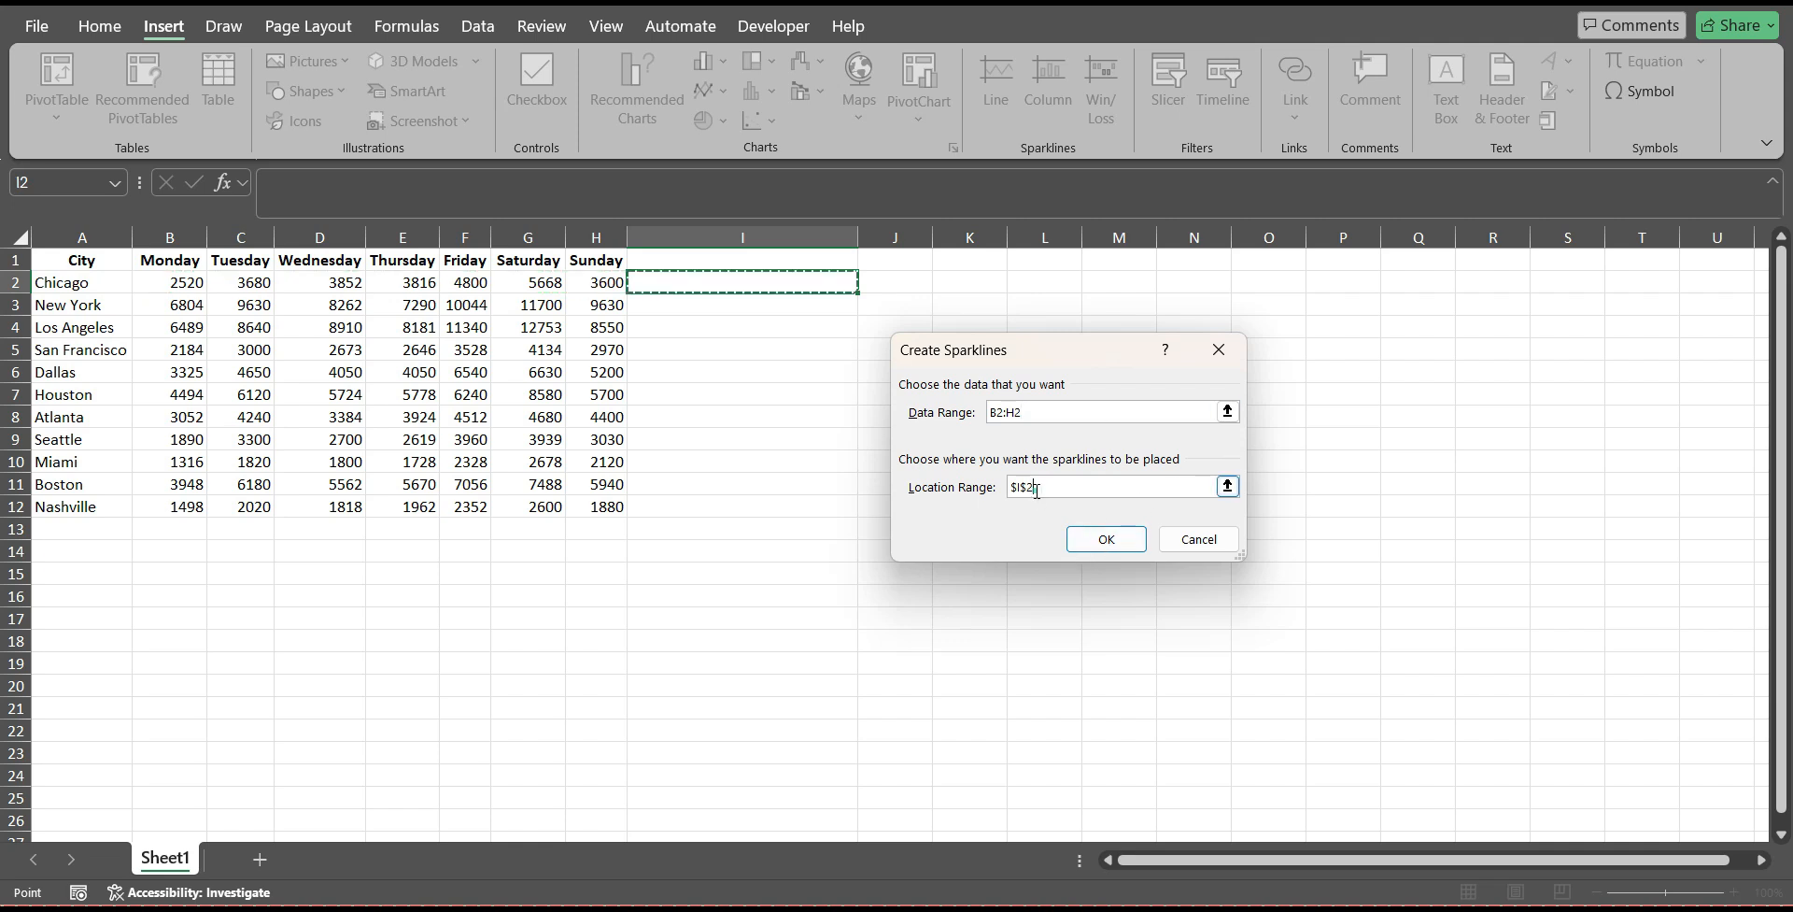
left_click(1106, 539)
left_click(742, 361)
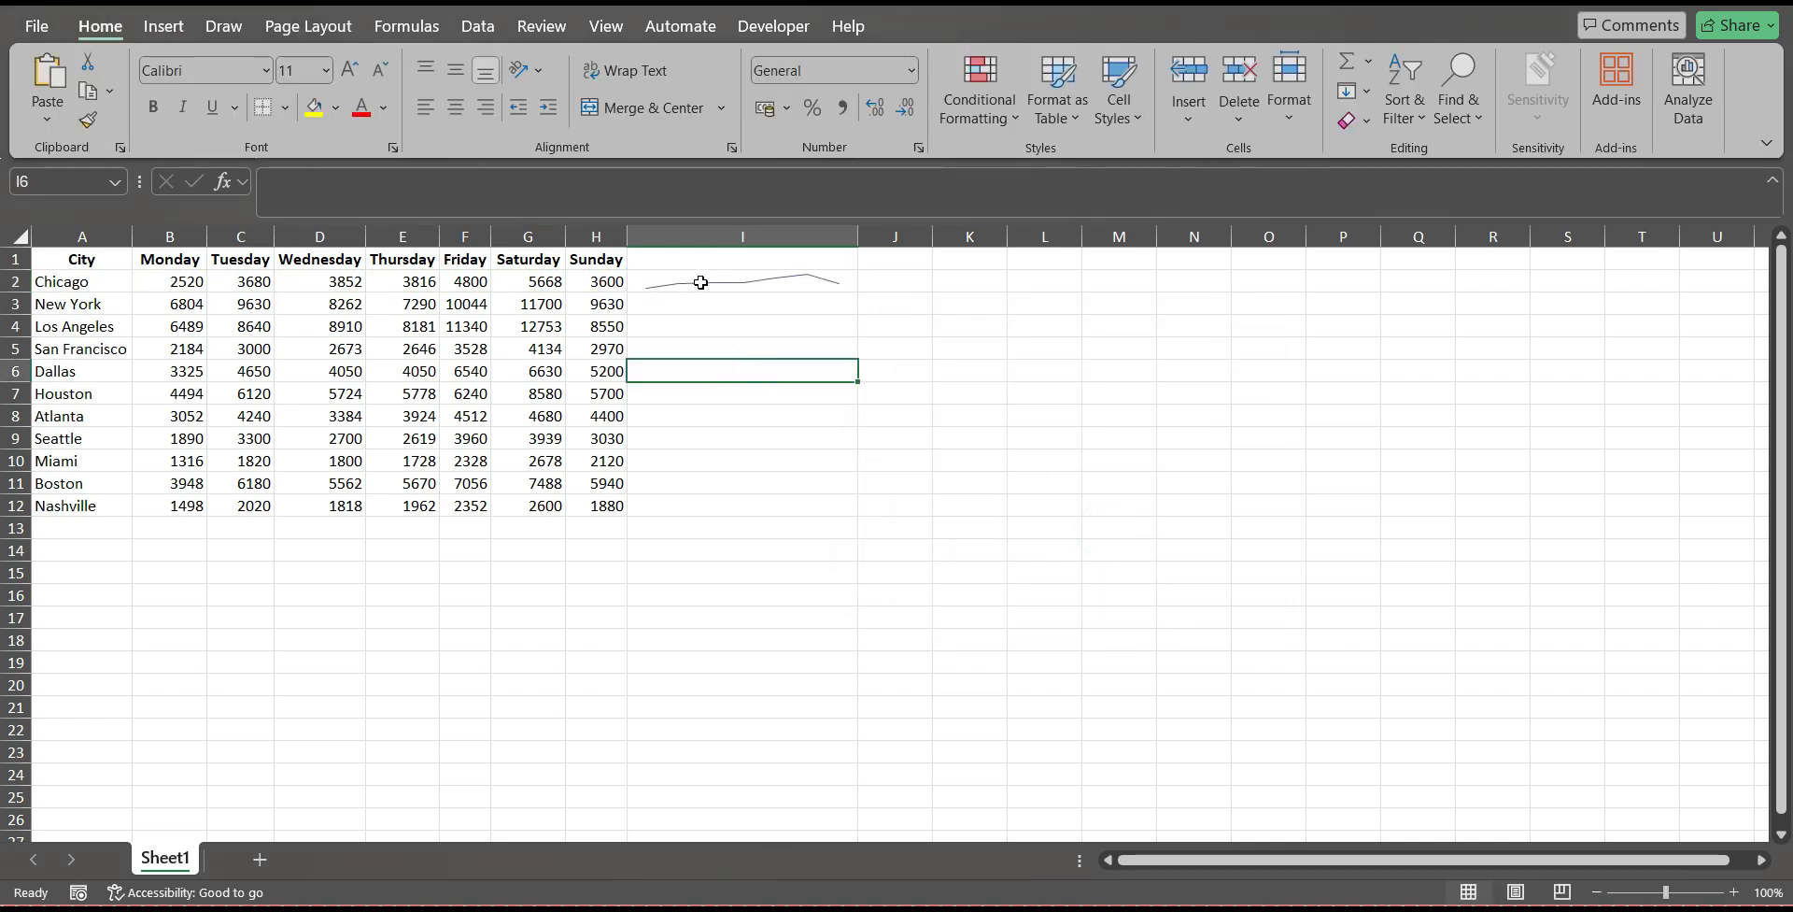
Fill the line sparkline from I2 down through I12 so every city has one.
left_click(804, 276)
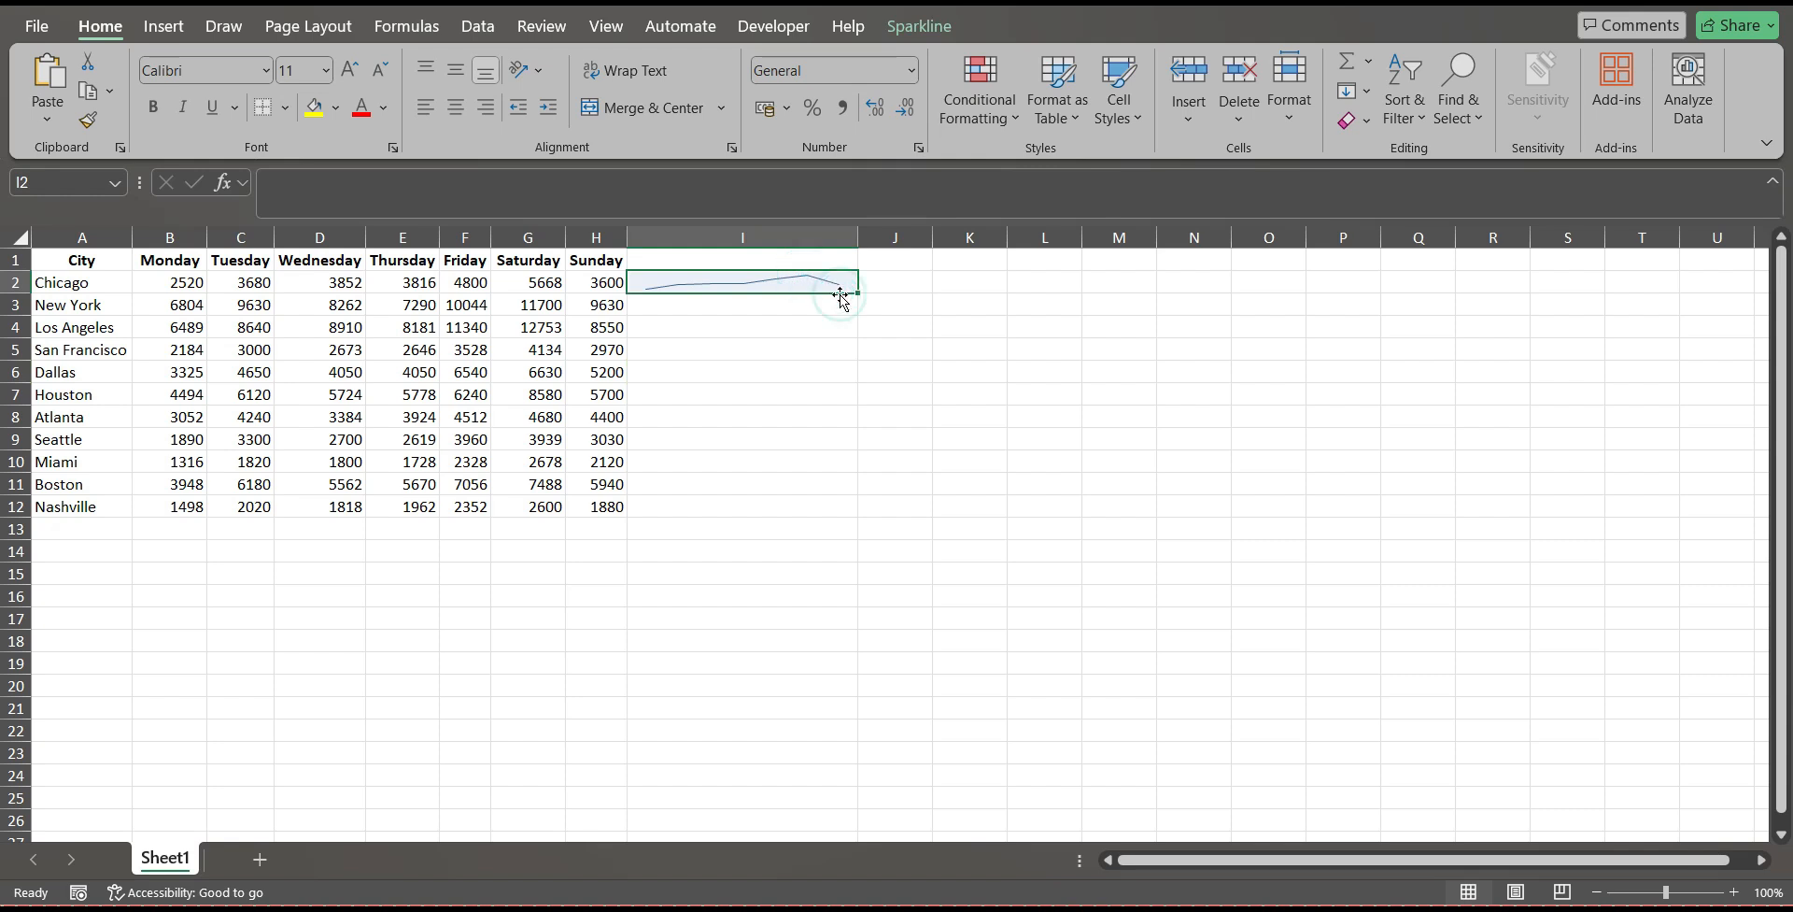
left_click(860, 295)
left_click_drag(859, 295, 860, 331)
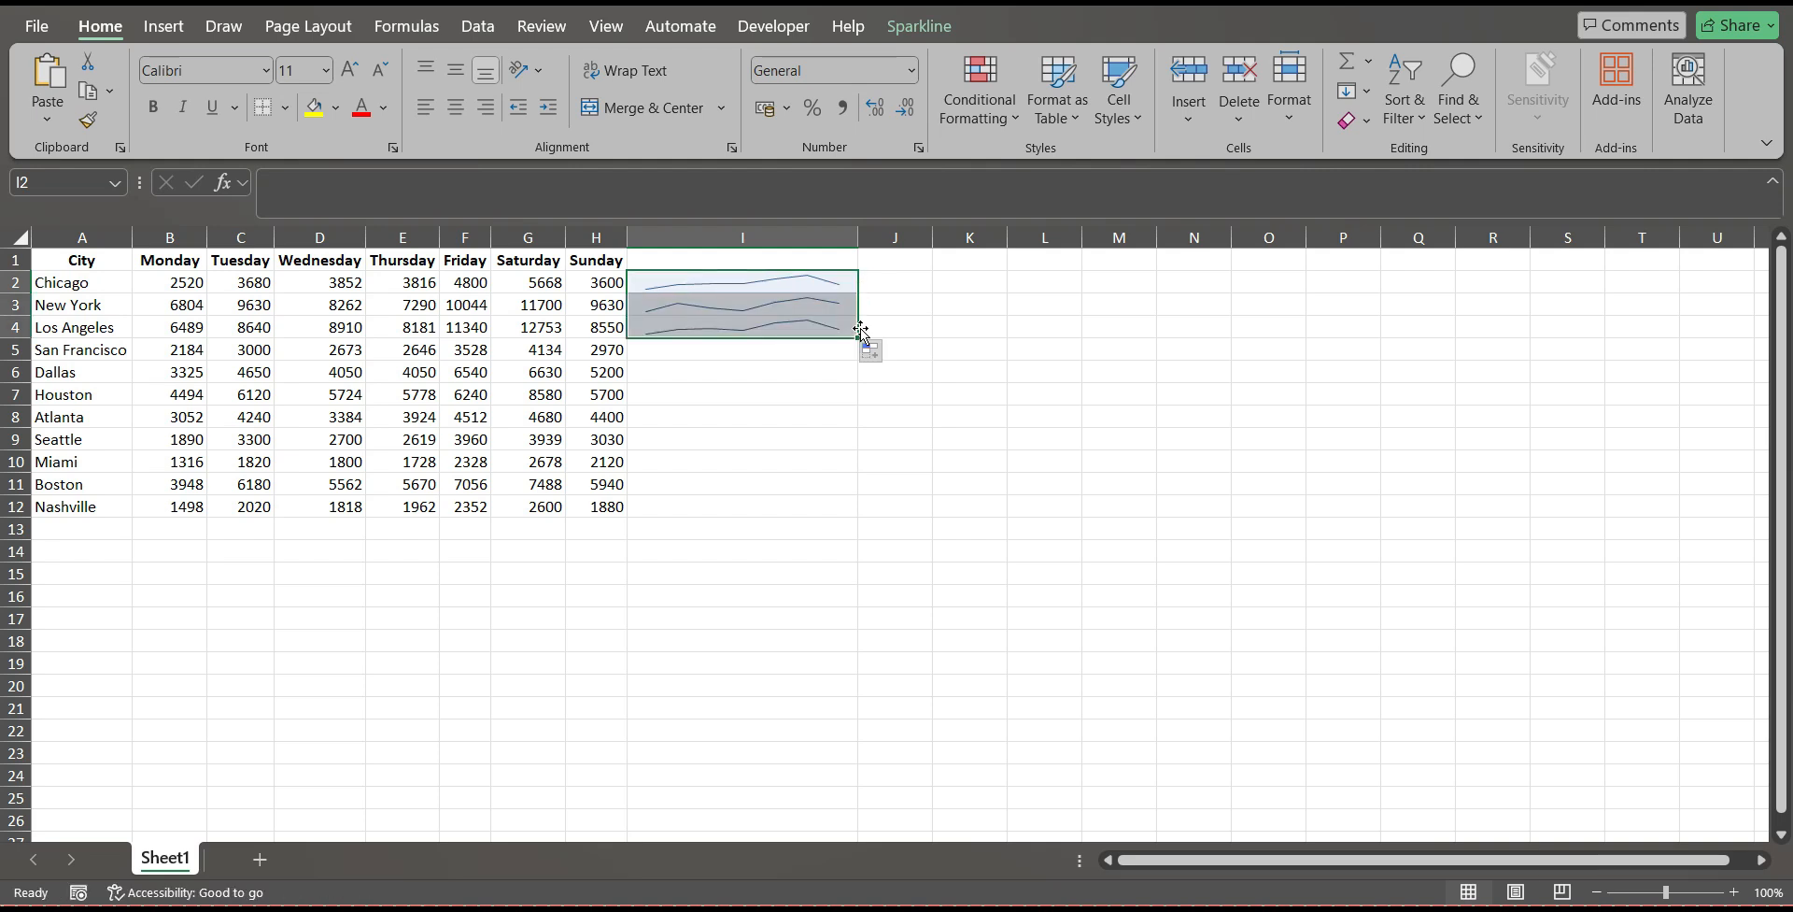
left_click(1160, 345)
left_click(761, 310)
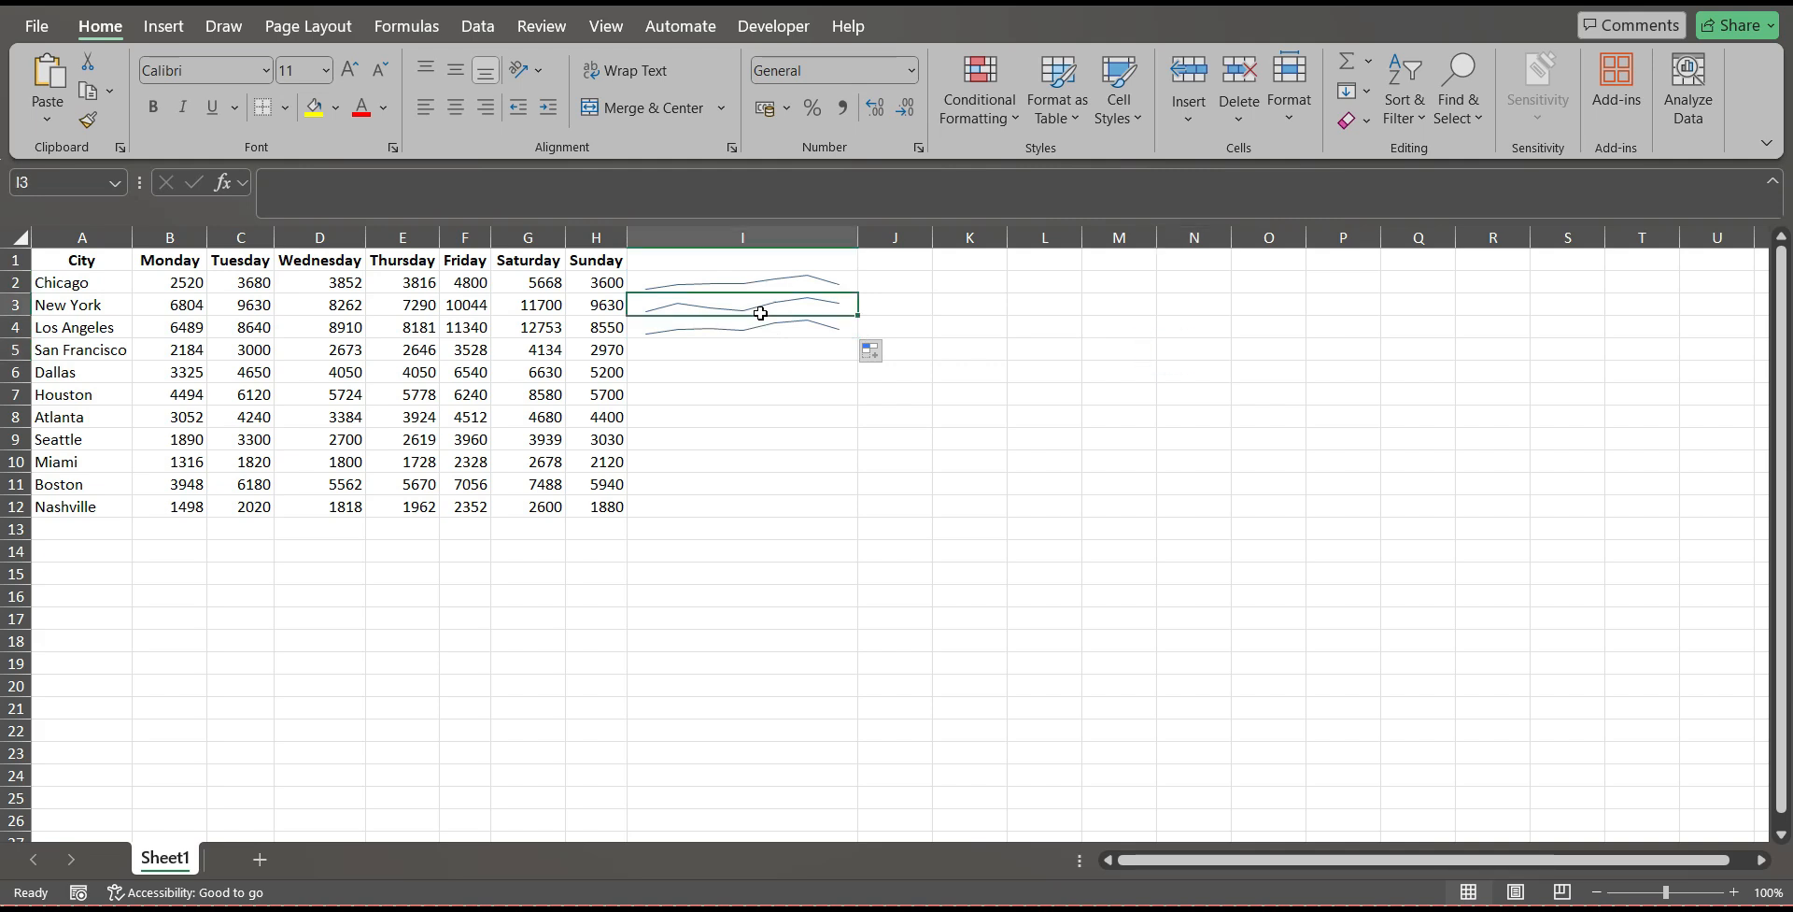
mouse_move(825, 282)
left_mouse_down()
mouse_move(822, 327)
mouse_move(859, 345)
mouse_move(805, 528)
mouse_move(807, 507)
left_mouse_up()
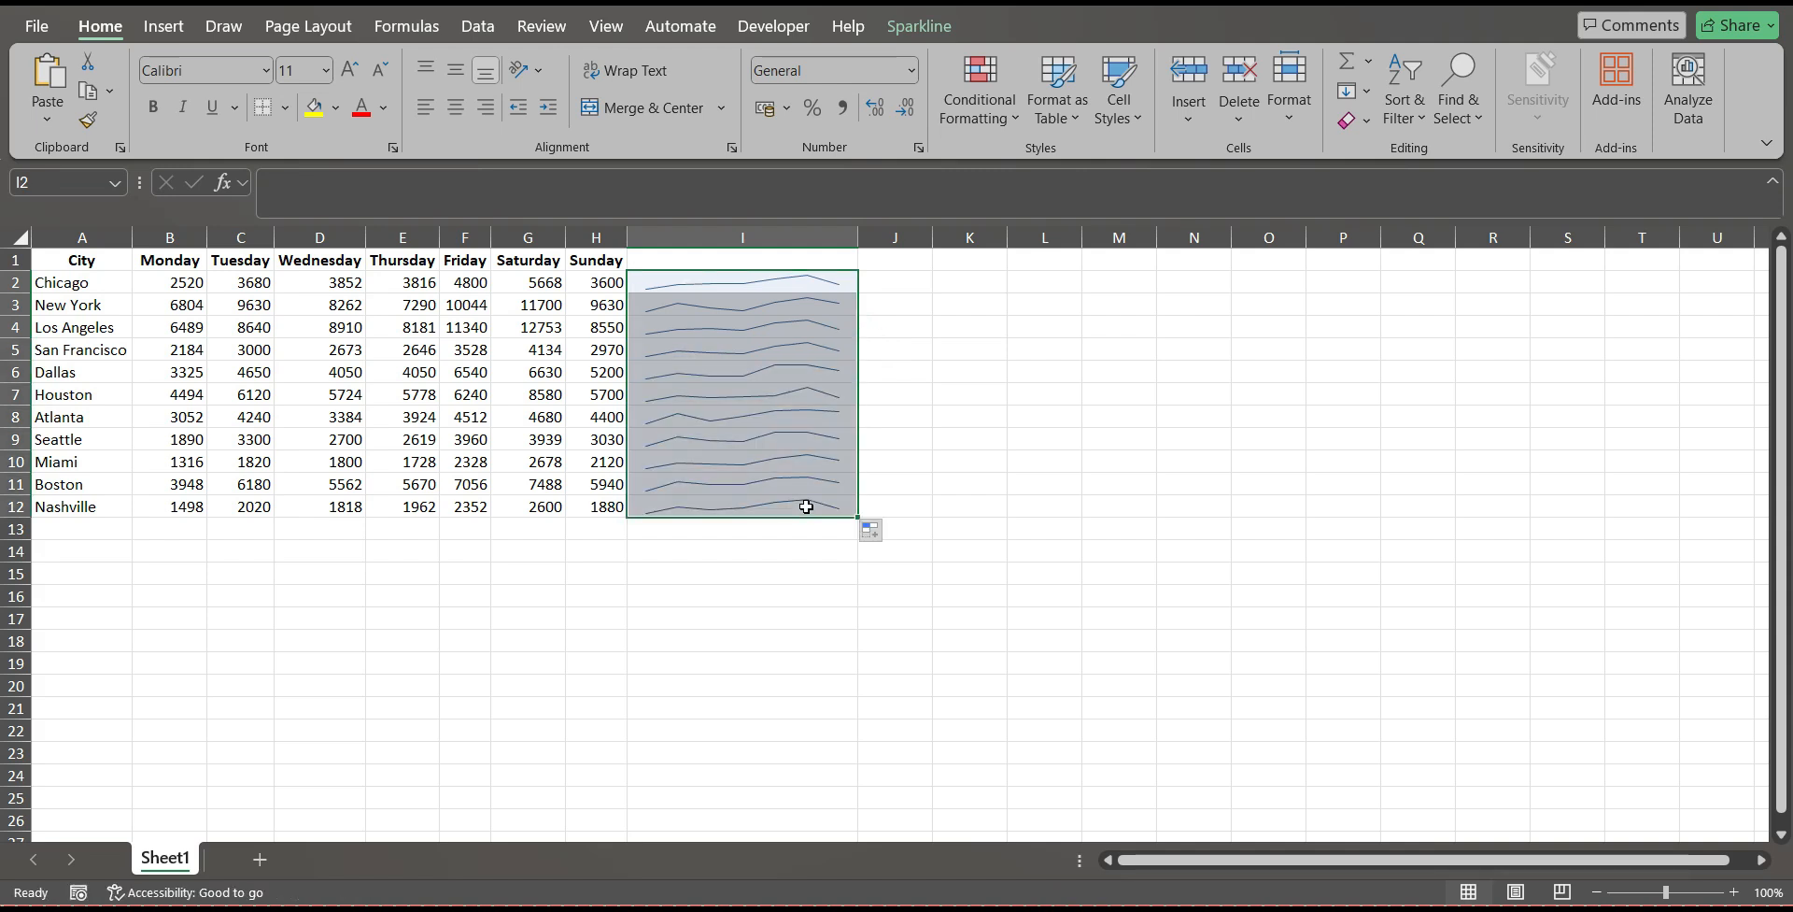
left_click(983, 329)
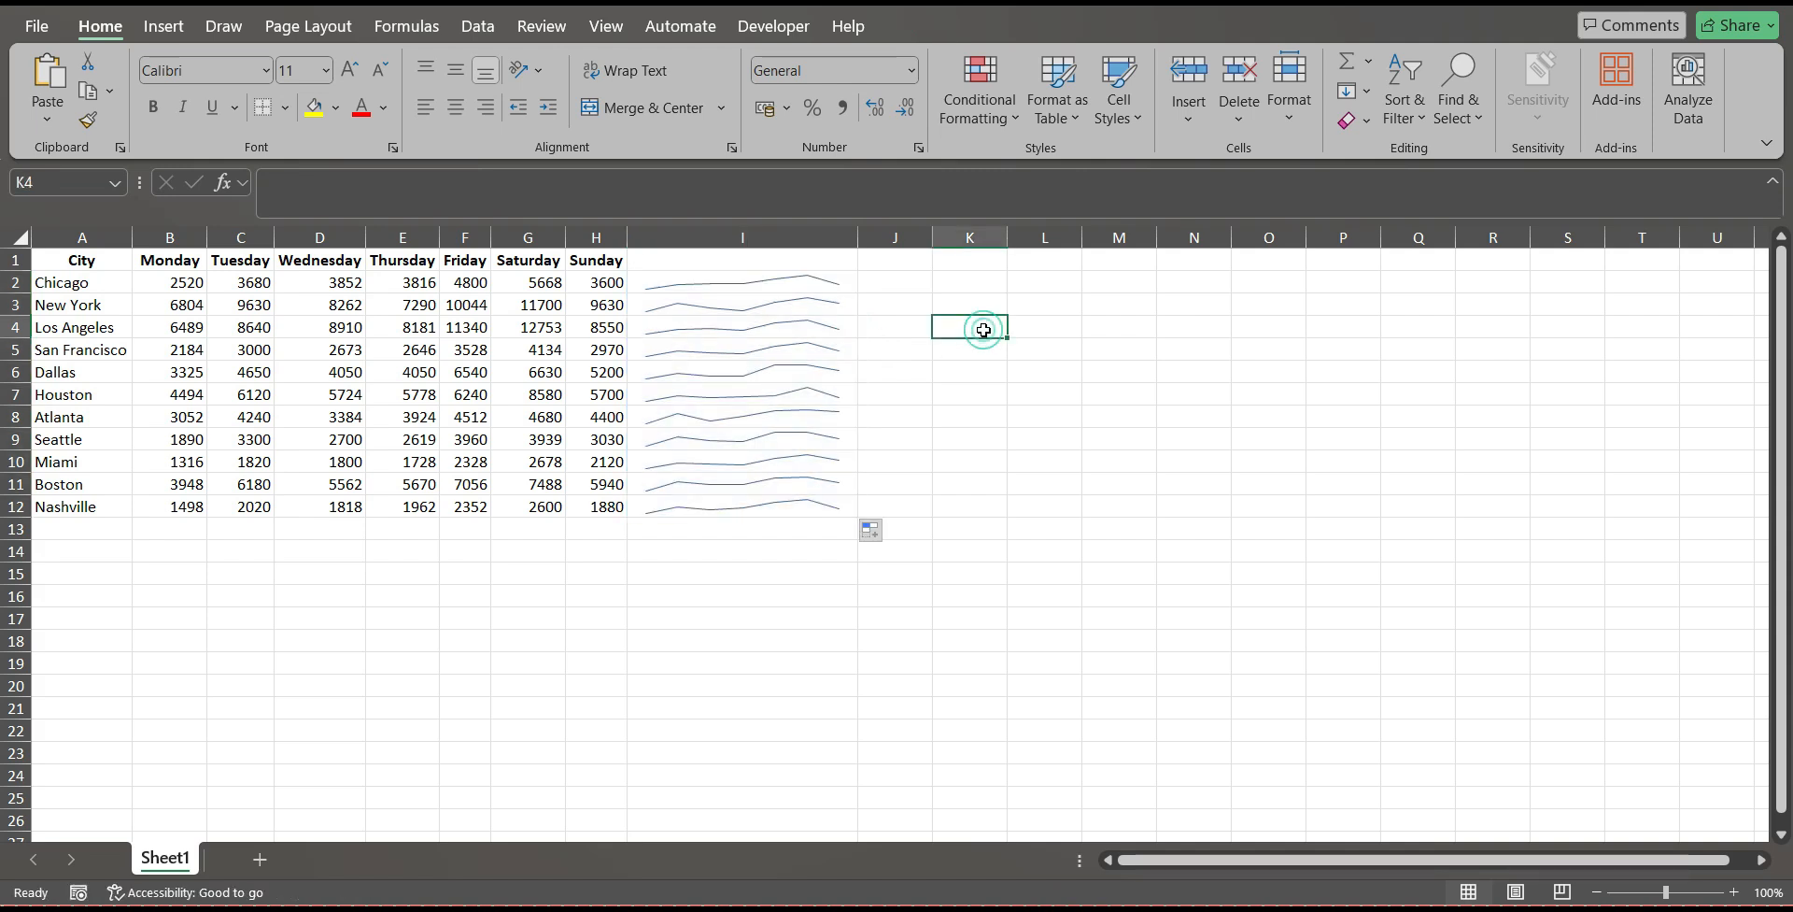
Examine the Seattle and Chicago sparklines in column I and compare their shapes with the daily figures.
left_click(197, 278)
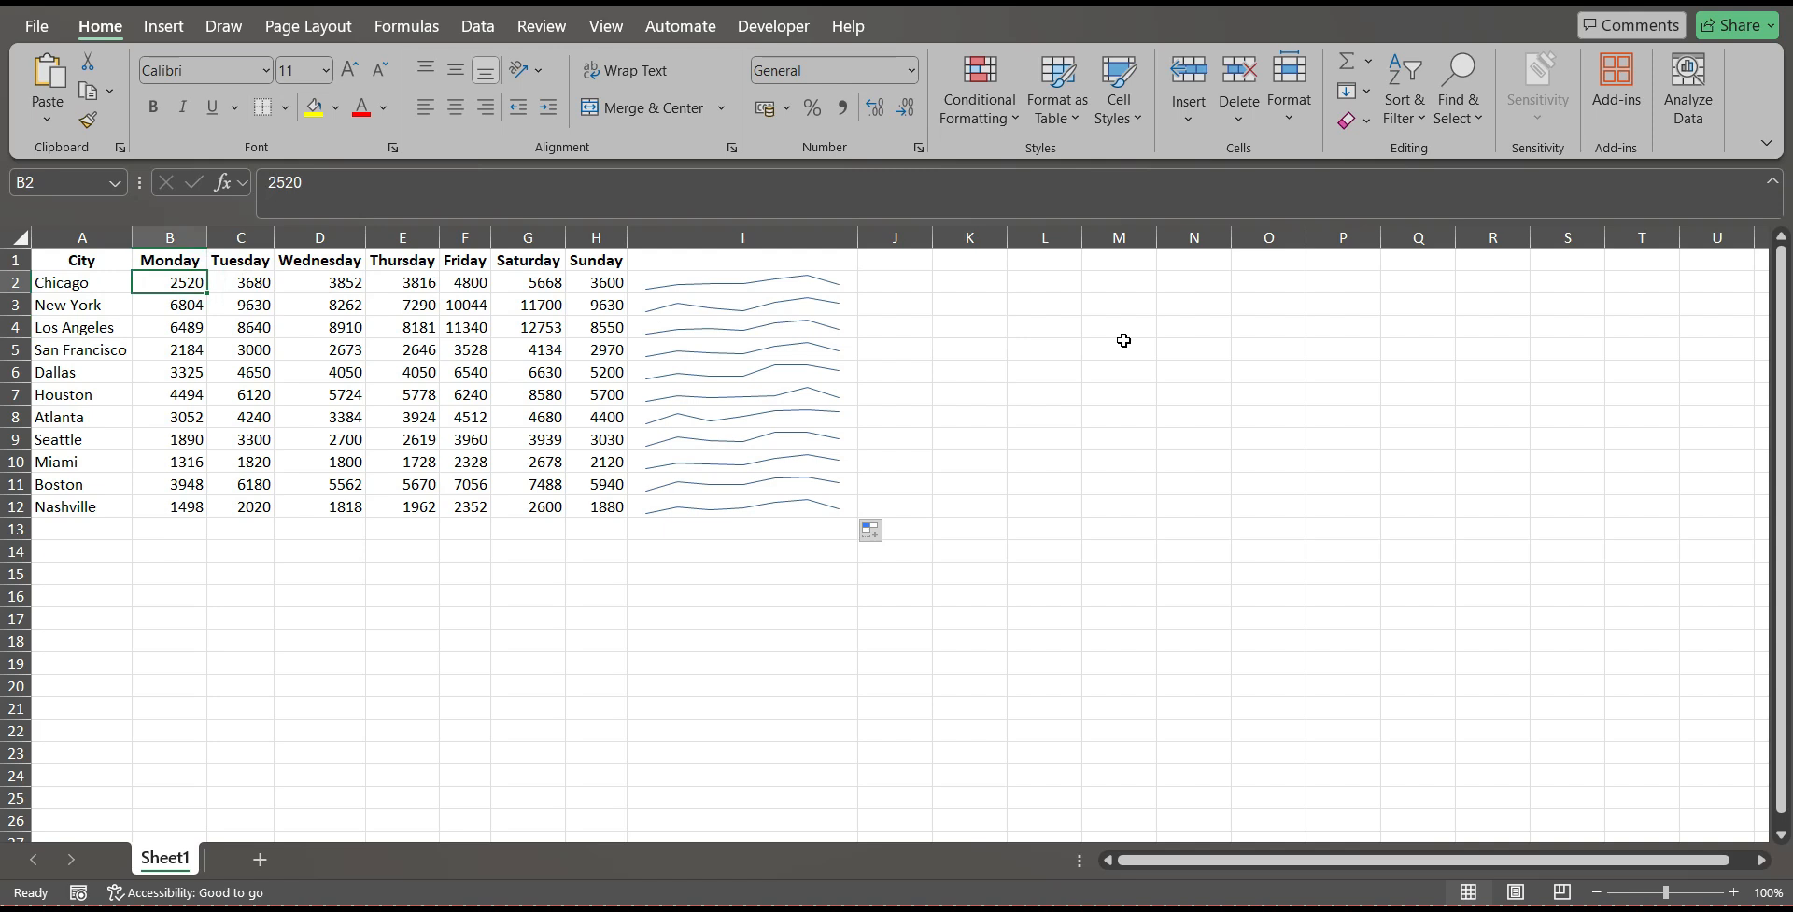
left_click(698, 447)
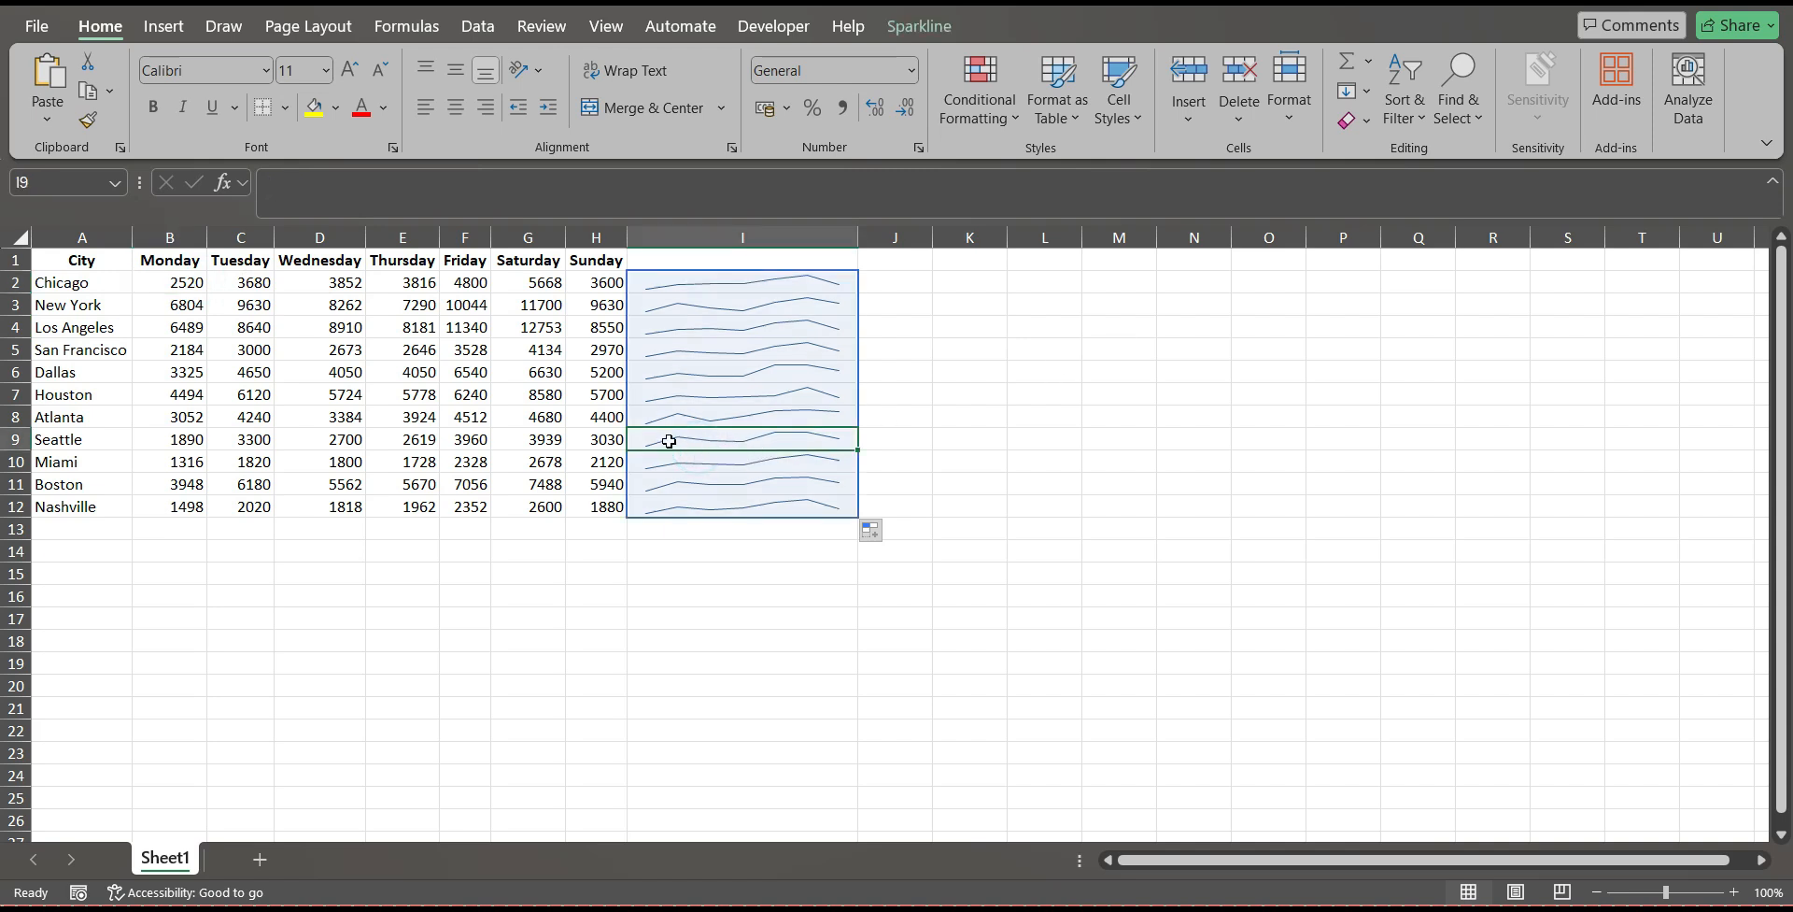
left_click(669, 438)
left_click(745, 441)
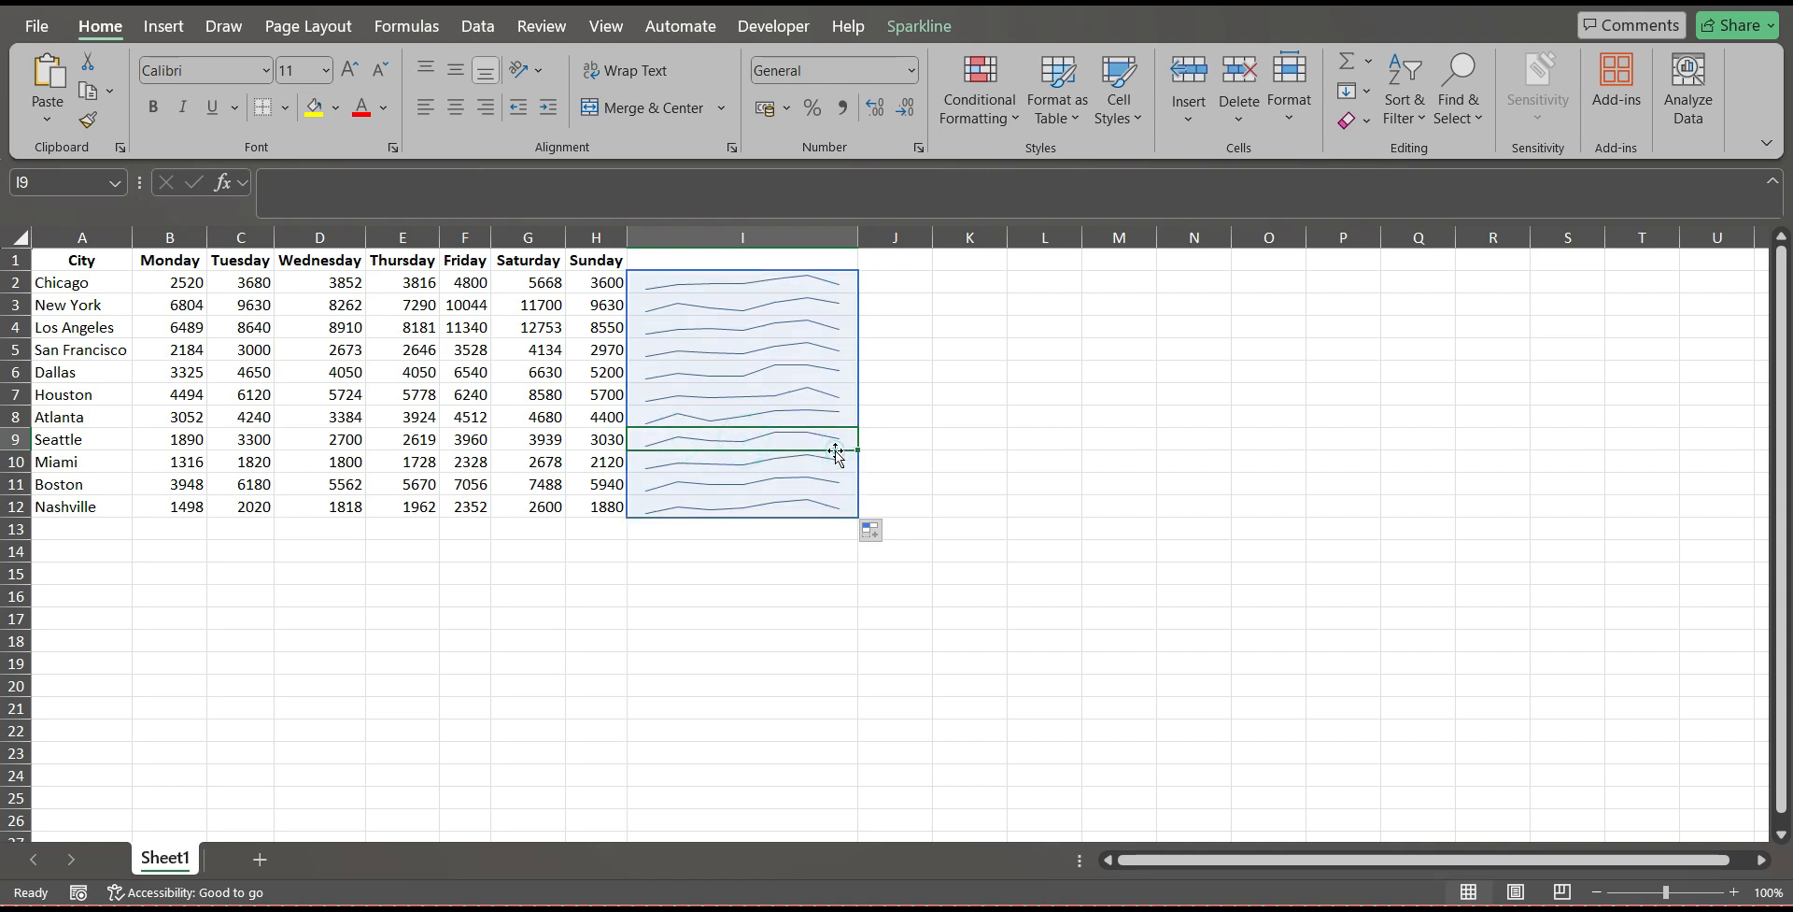
left_click(946, 437)
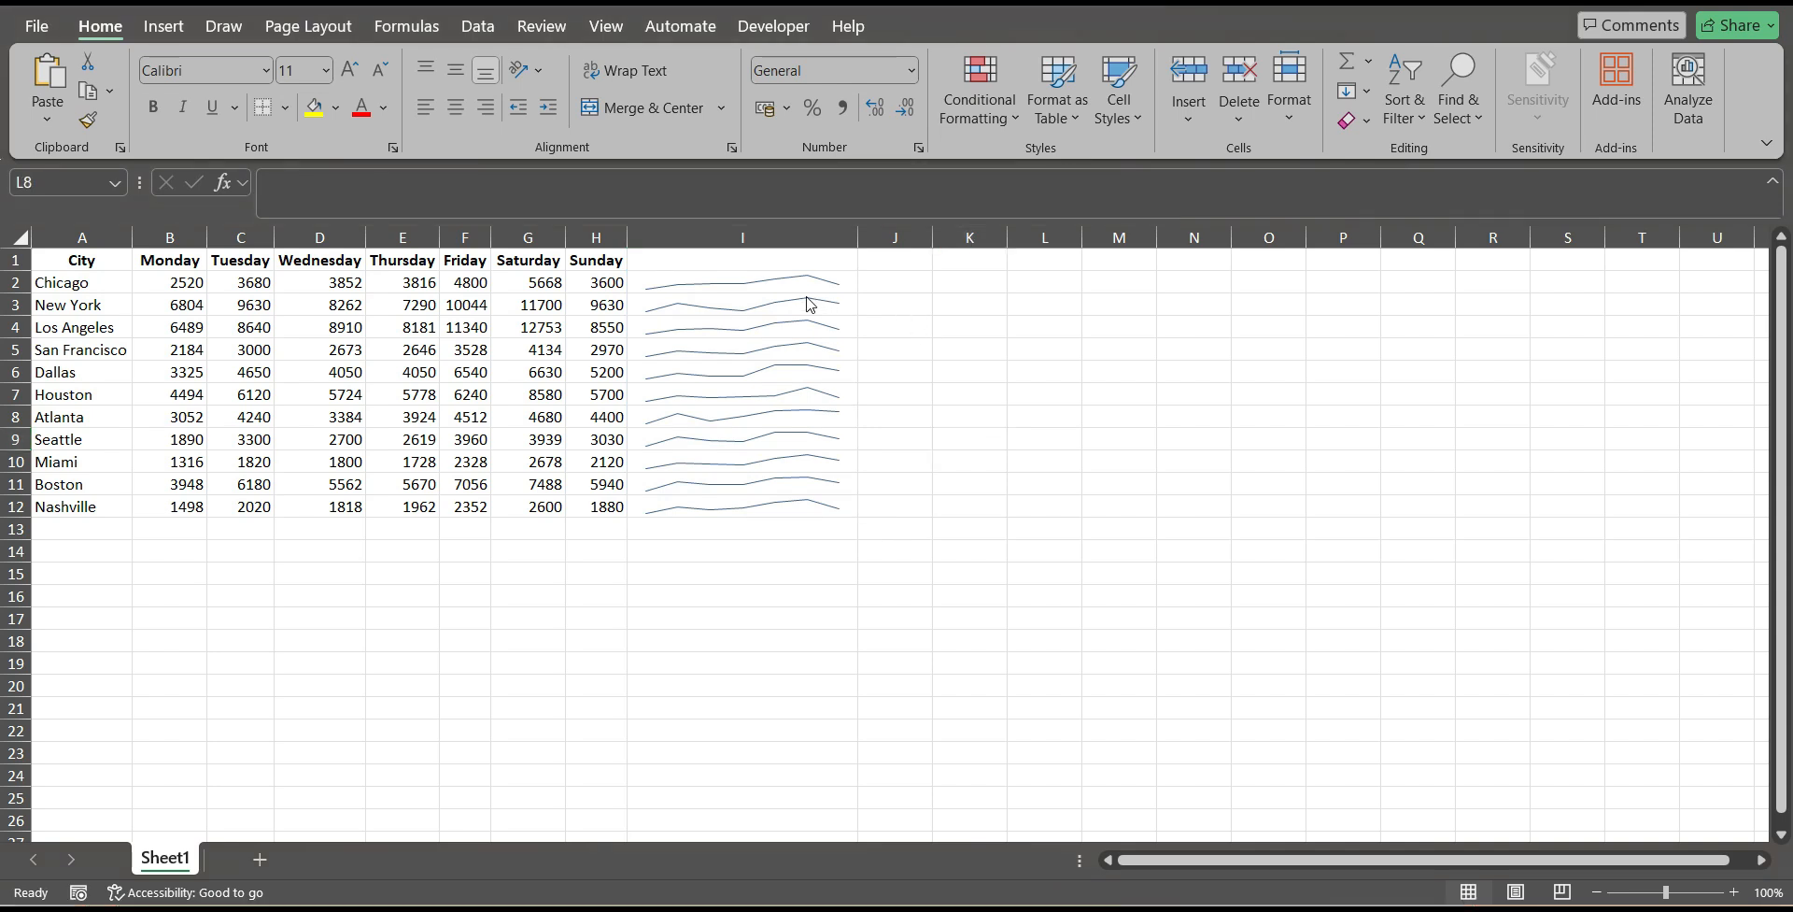
left_click(796, 285)
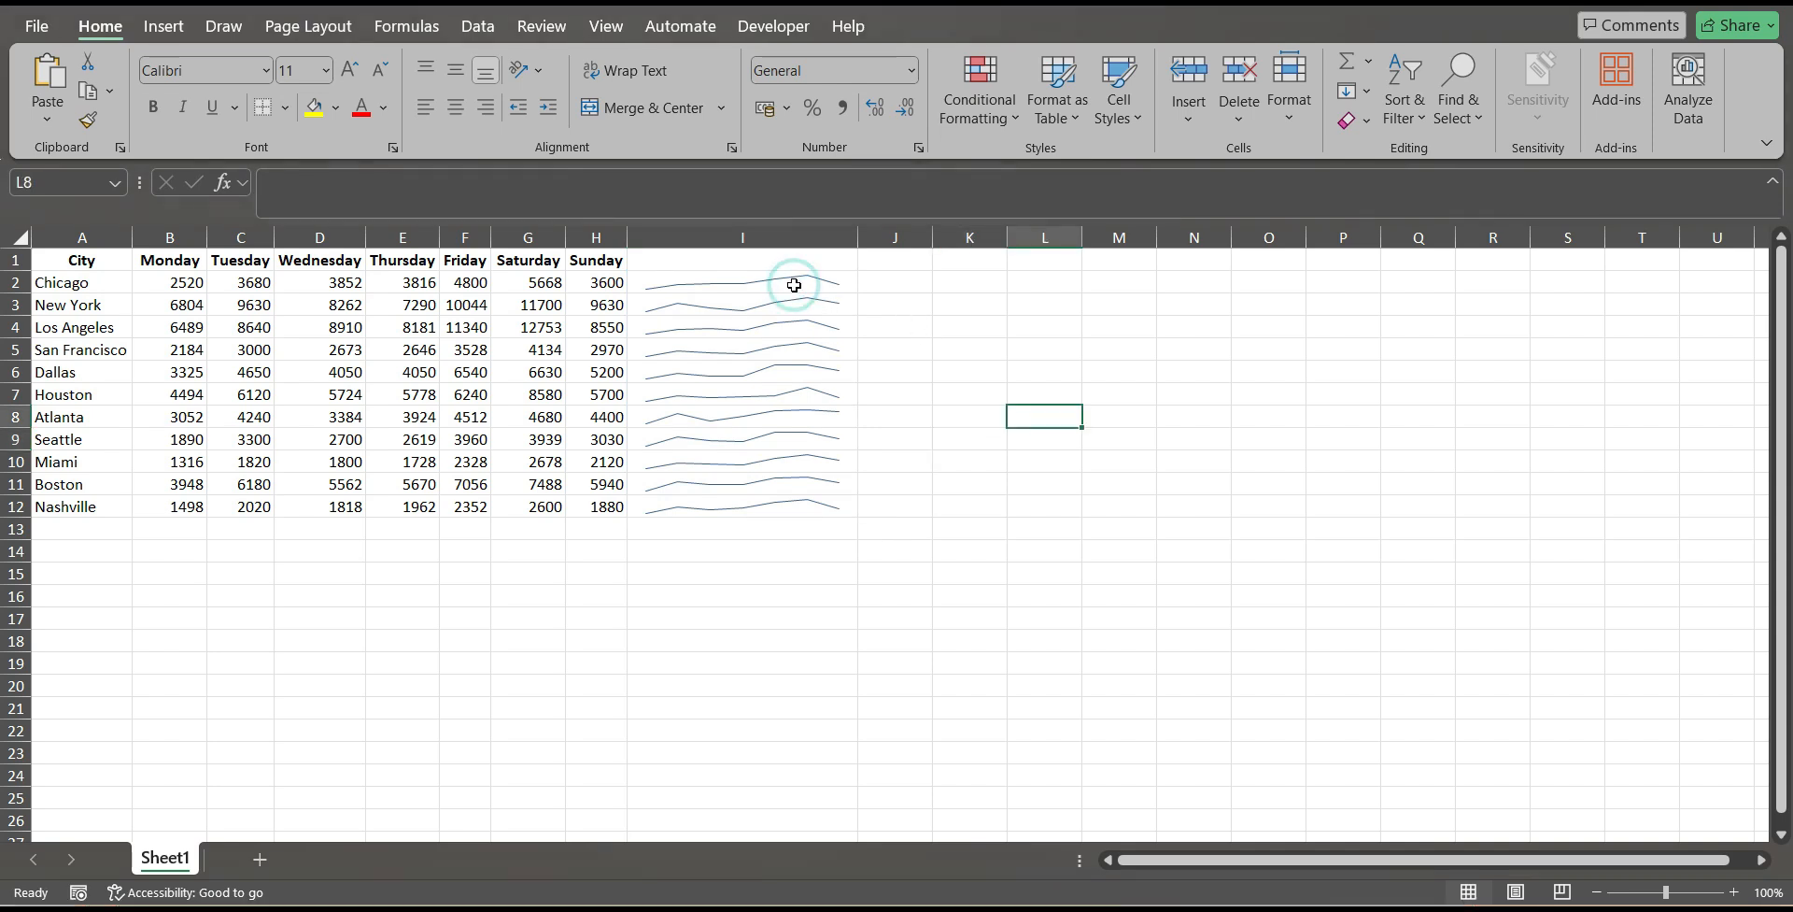
left_click(796, 282)
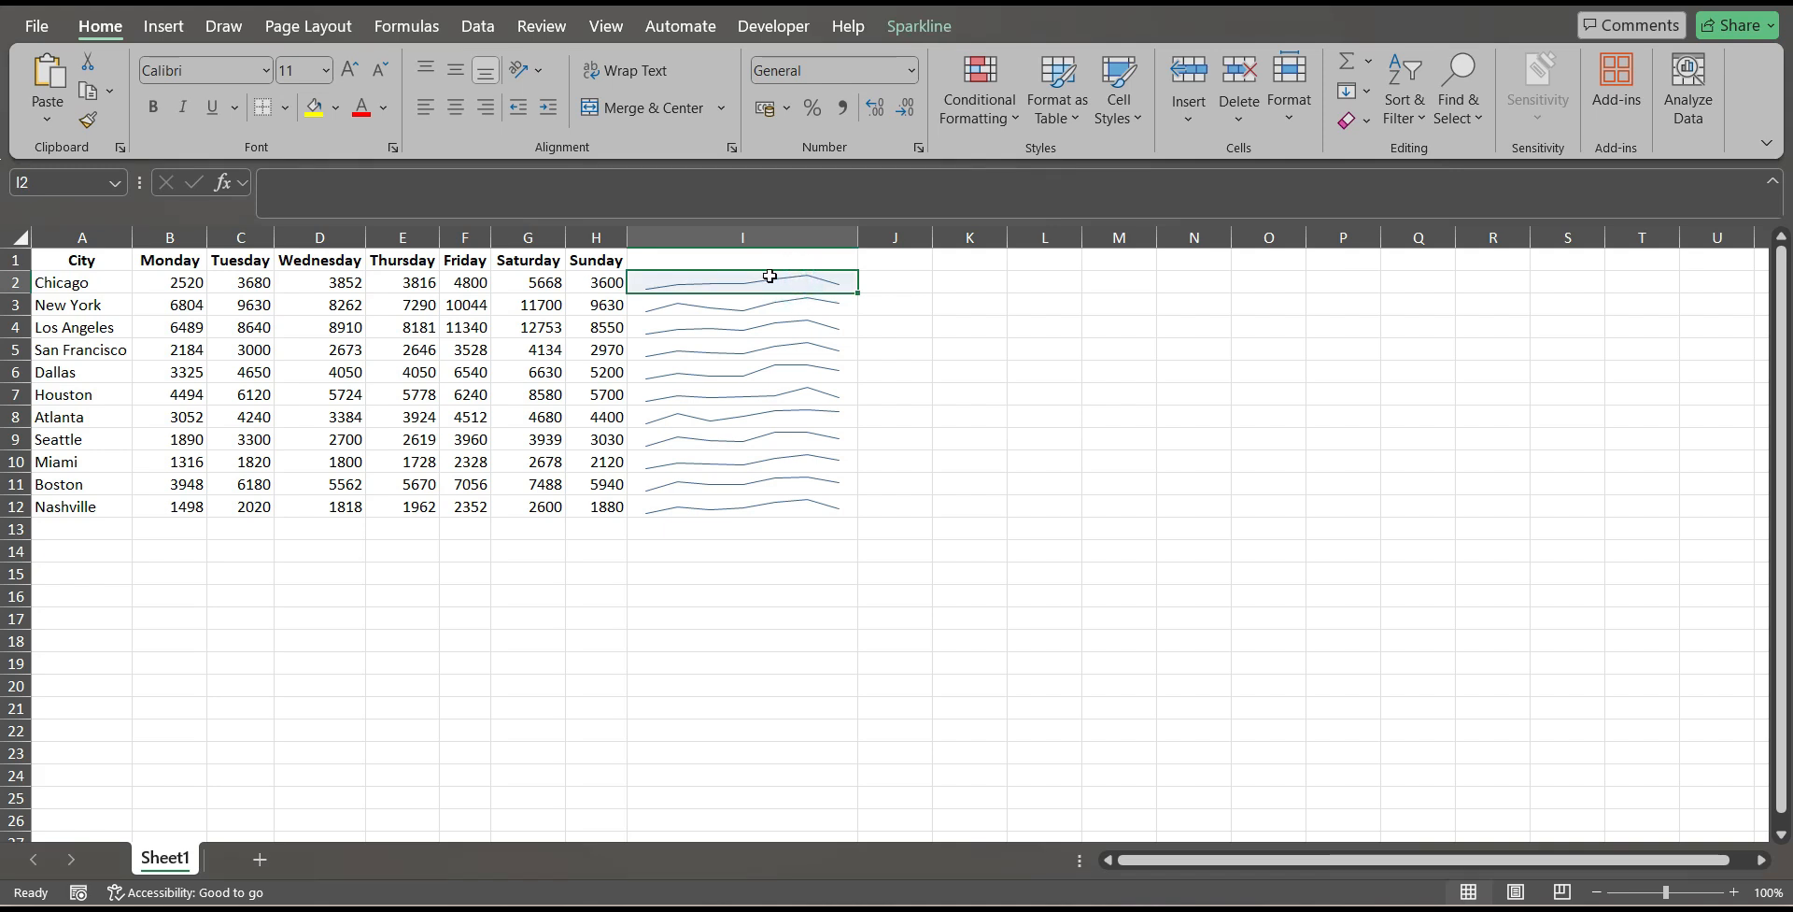
left_click(747, 319)
Show high points, low points, negative points and markers on all the sparklines in I2:I12, without first or last points.
left_click(785, 283)
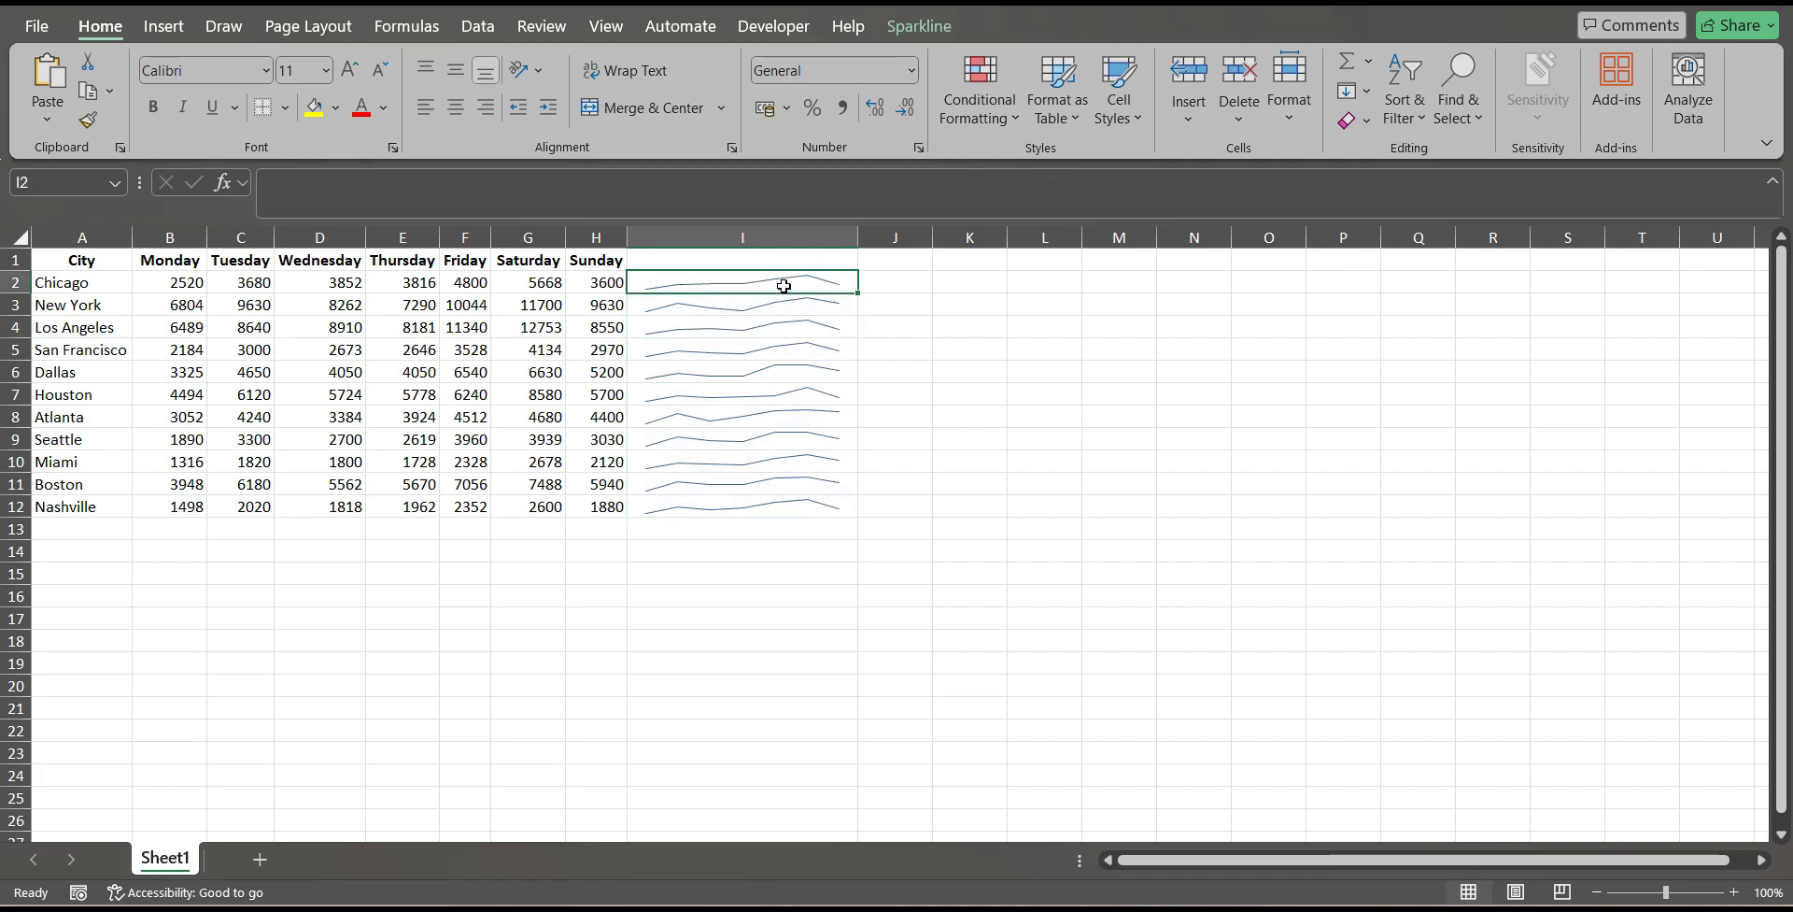
left_click(910, 27)
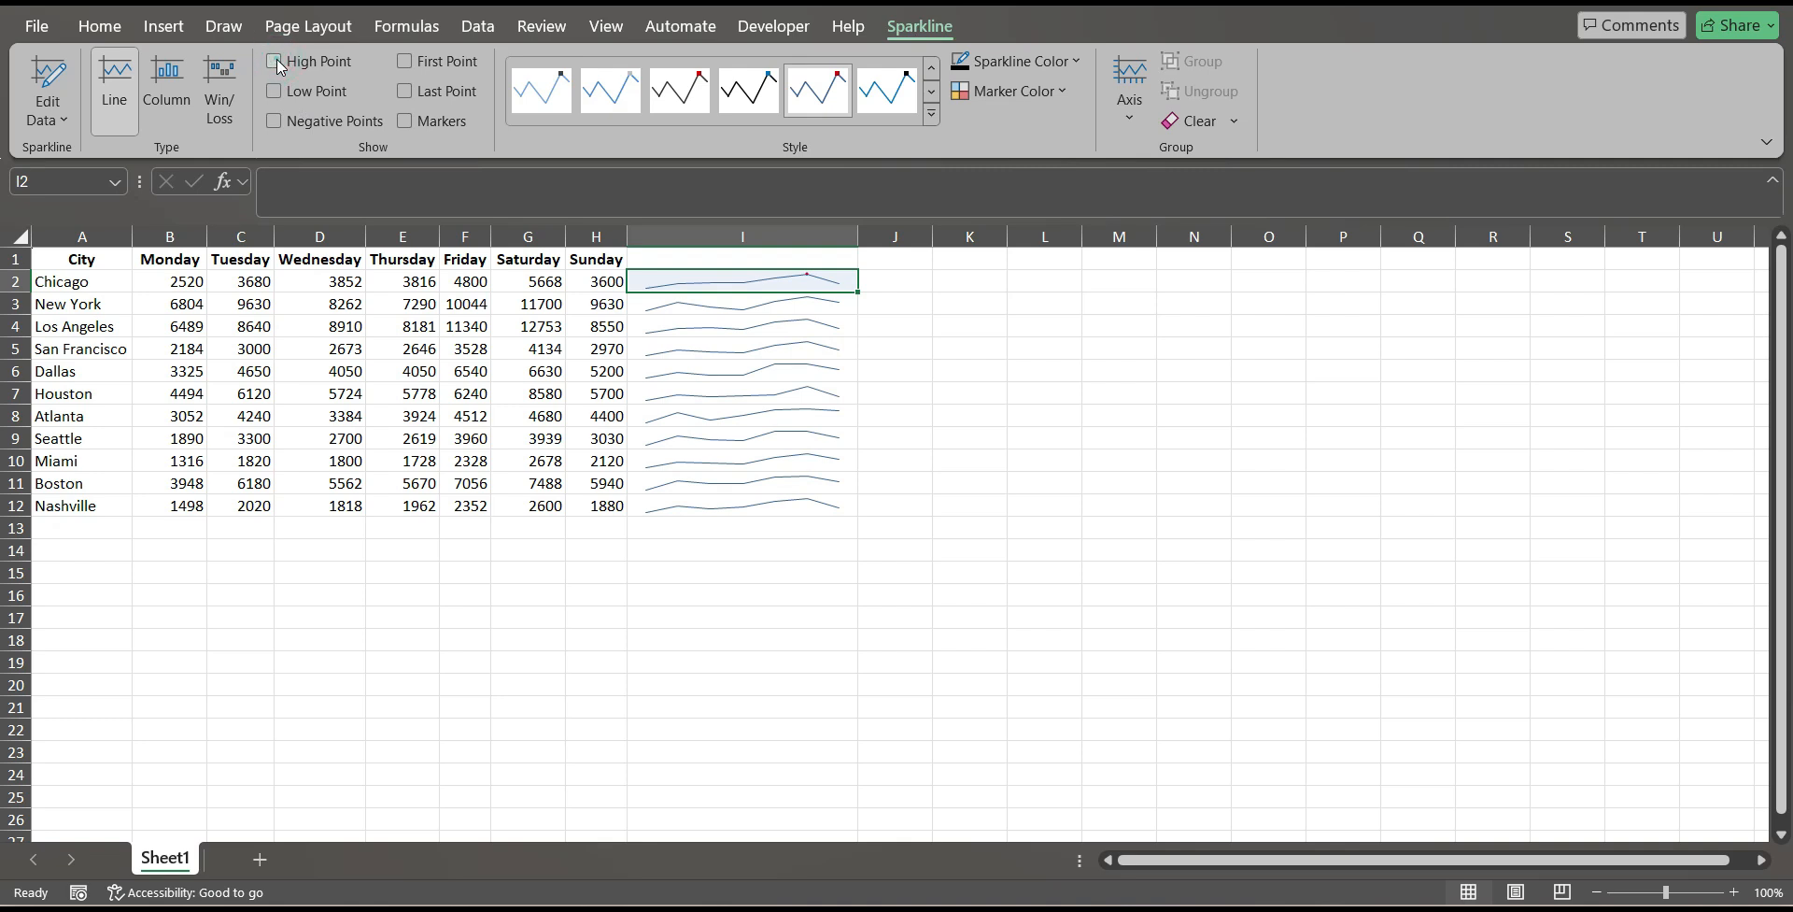
left_click(889, 284)
left_click_drag(790, 278, 776, 508)
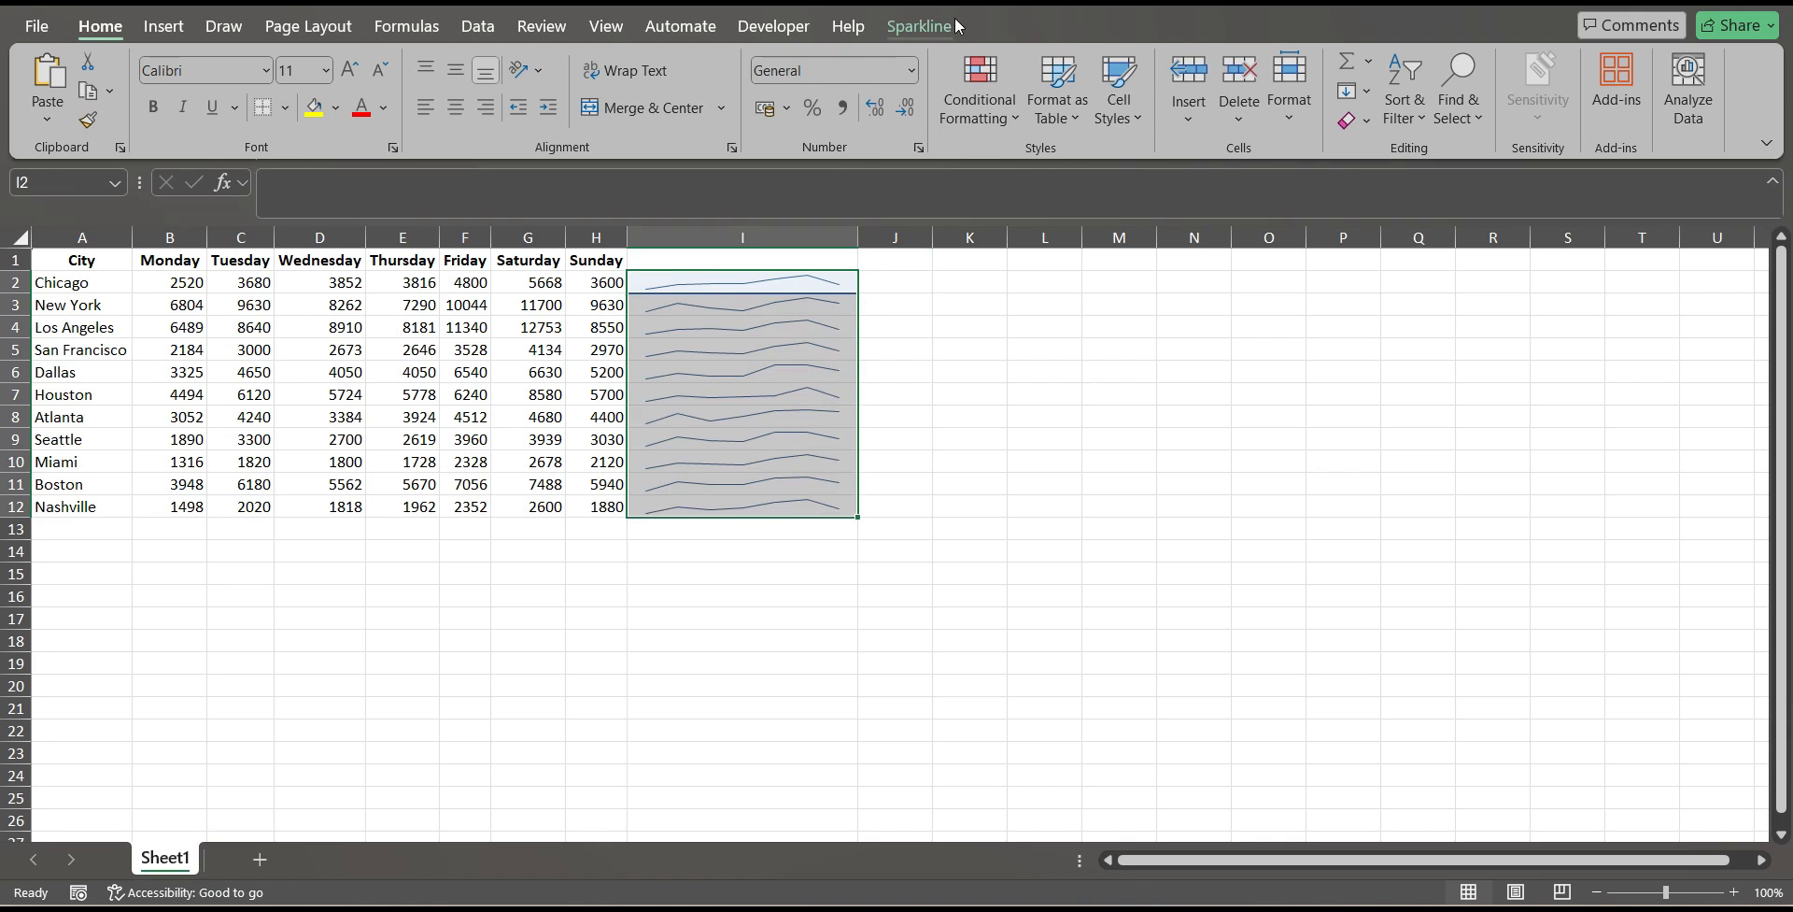
left_click(953, 22)
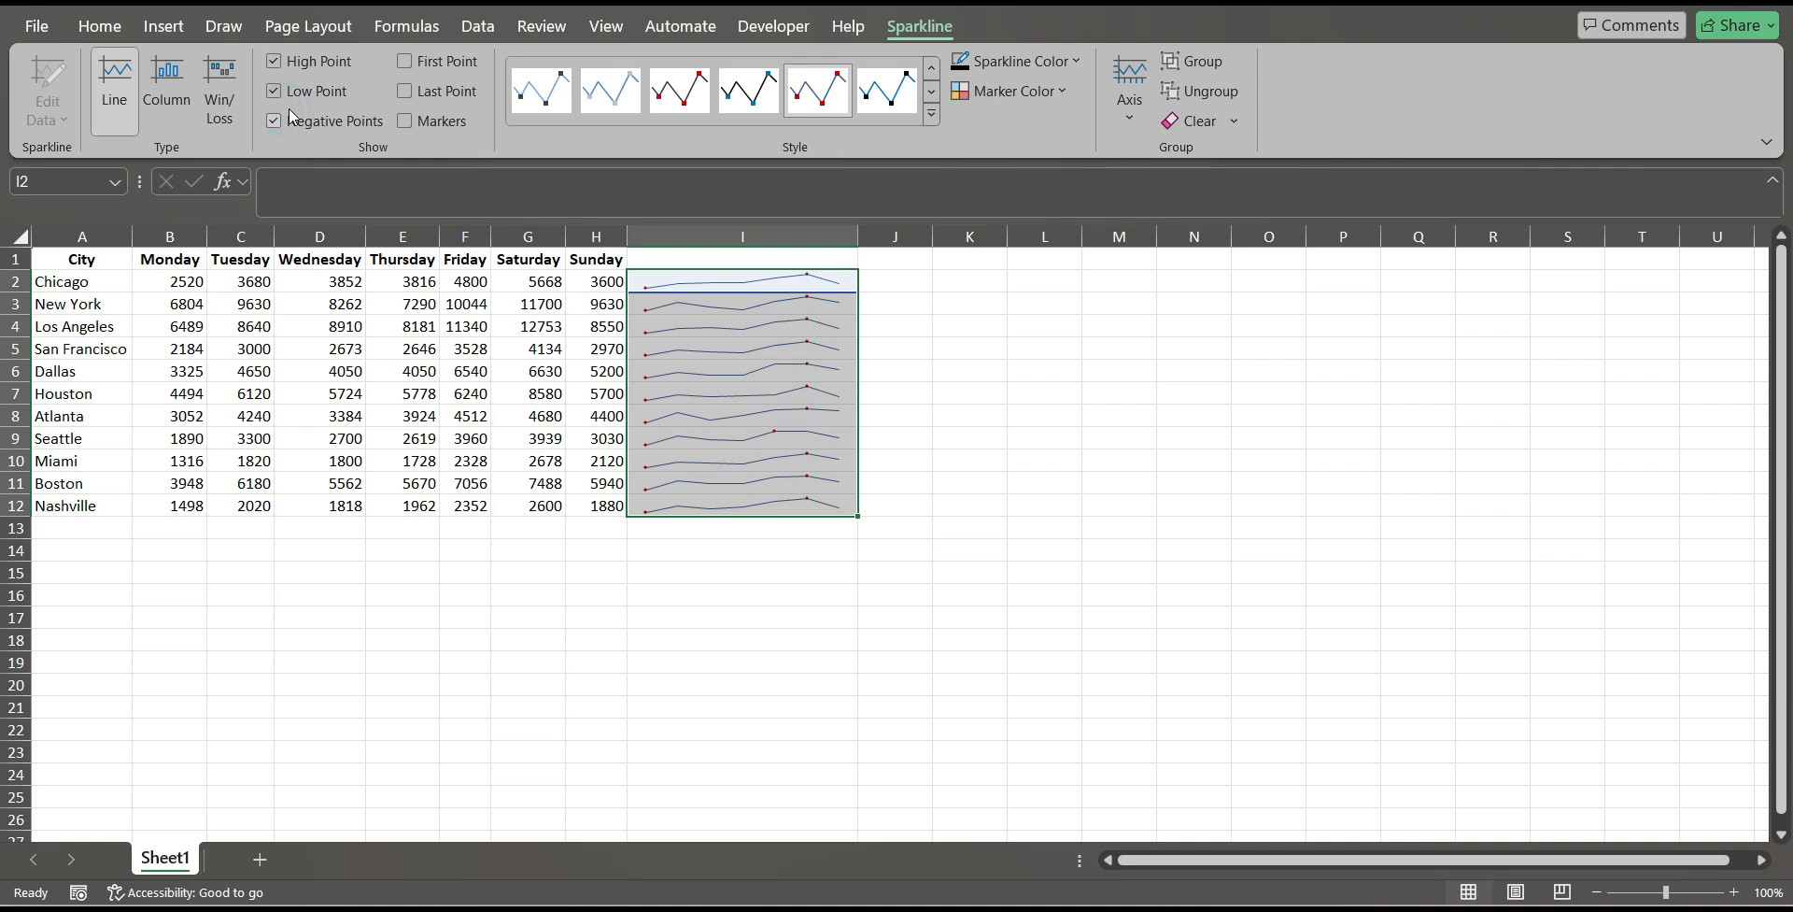
left_click(448, 63)
left_click(425, 90)
left_click(439, 118)
left_click(439, 119)
left_click(1044, 505)
Set the high point marker color to standard green for all the sparklines in I2:I12.
left_click(732, 279)
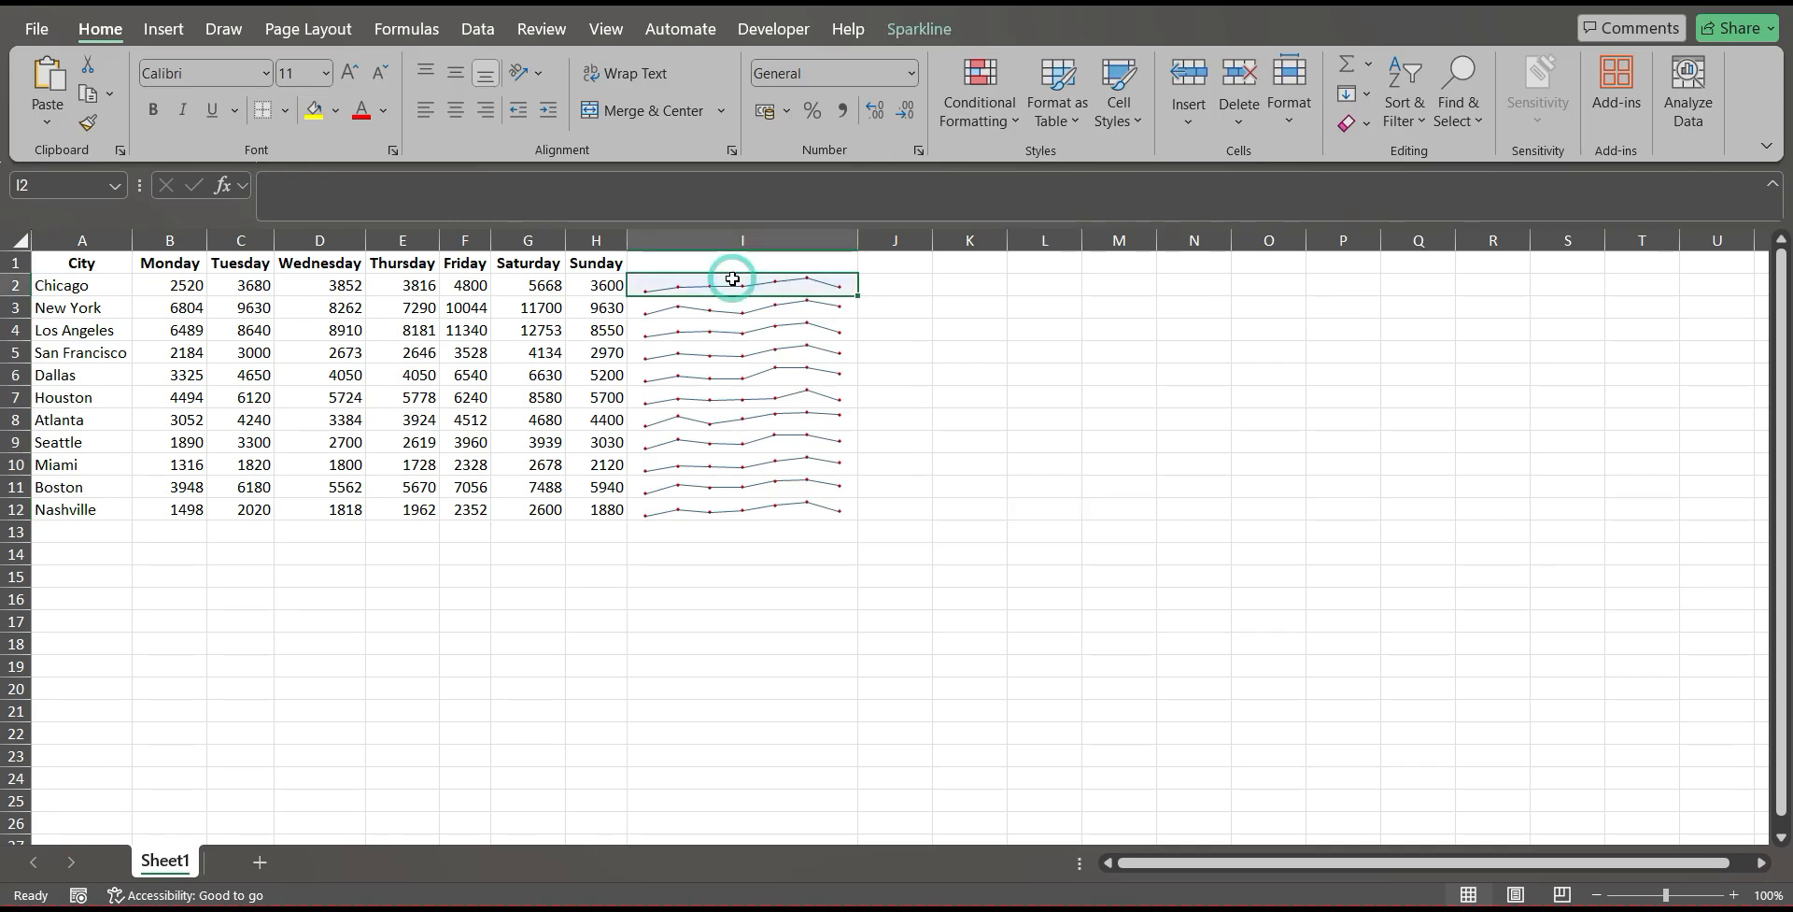
left_click(933, 28)
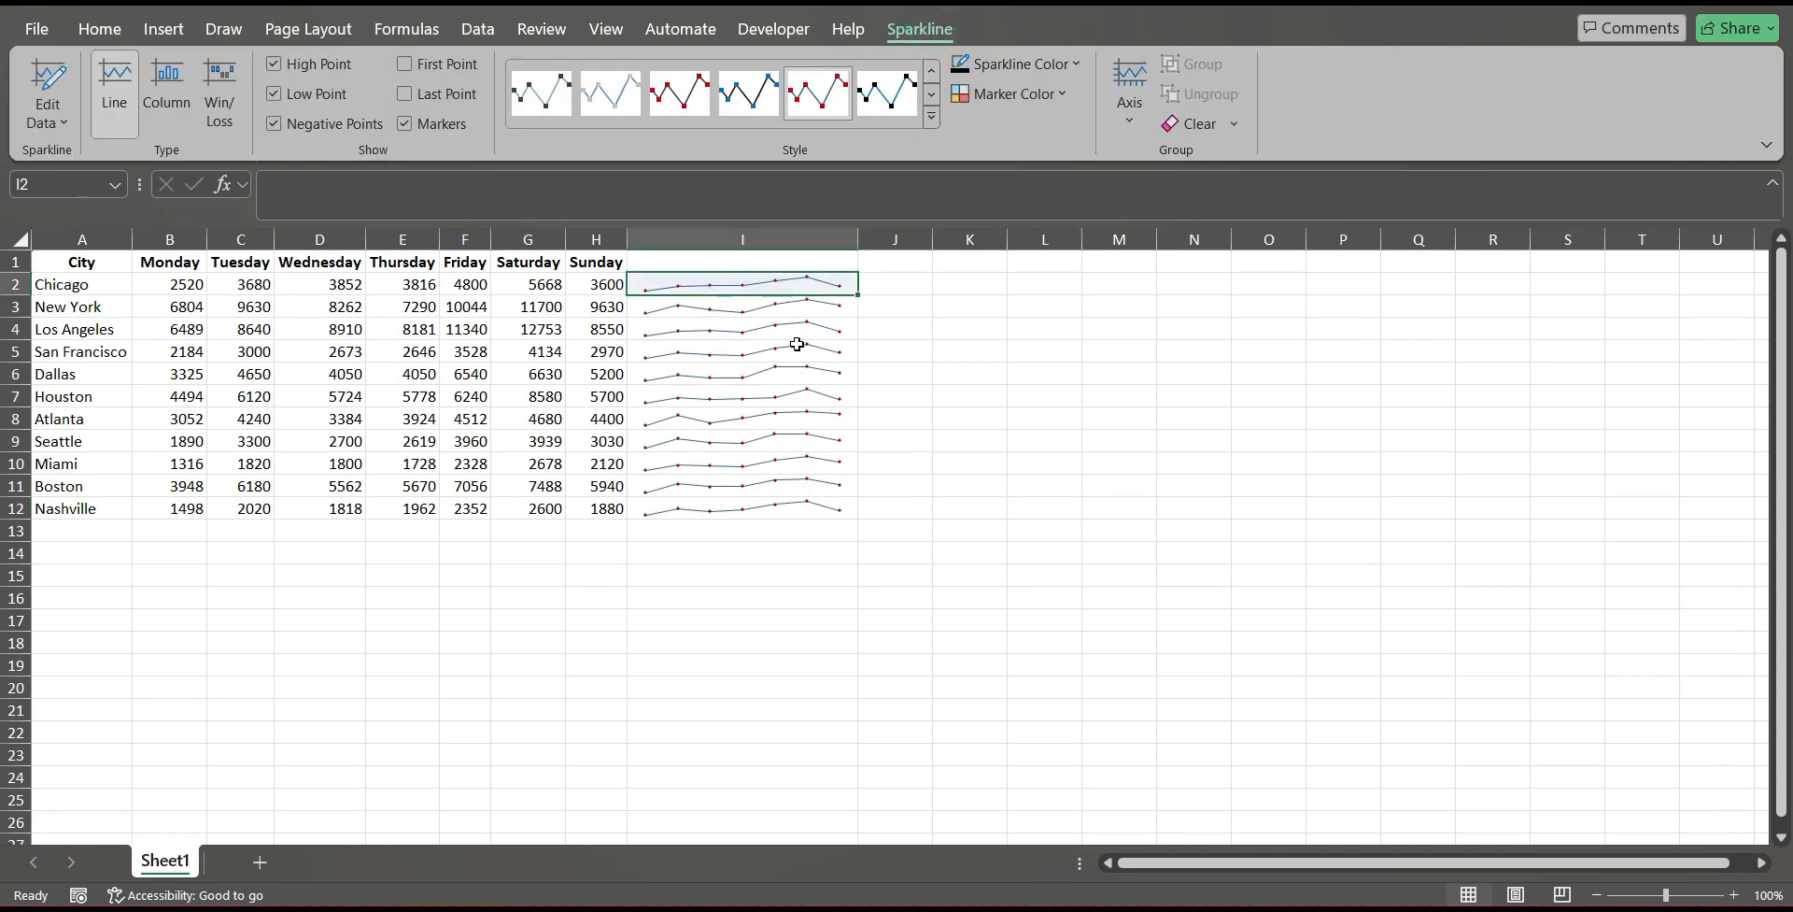
left_click(1027, 360)
left_click(771, 283)
left_click_drag(770, 283, 753, 512)
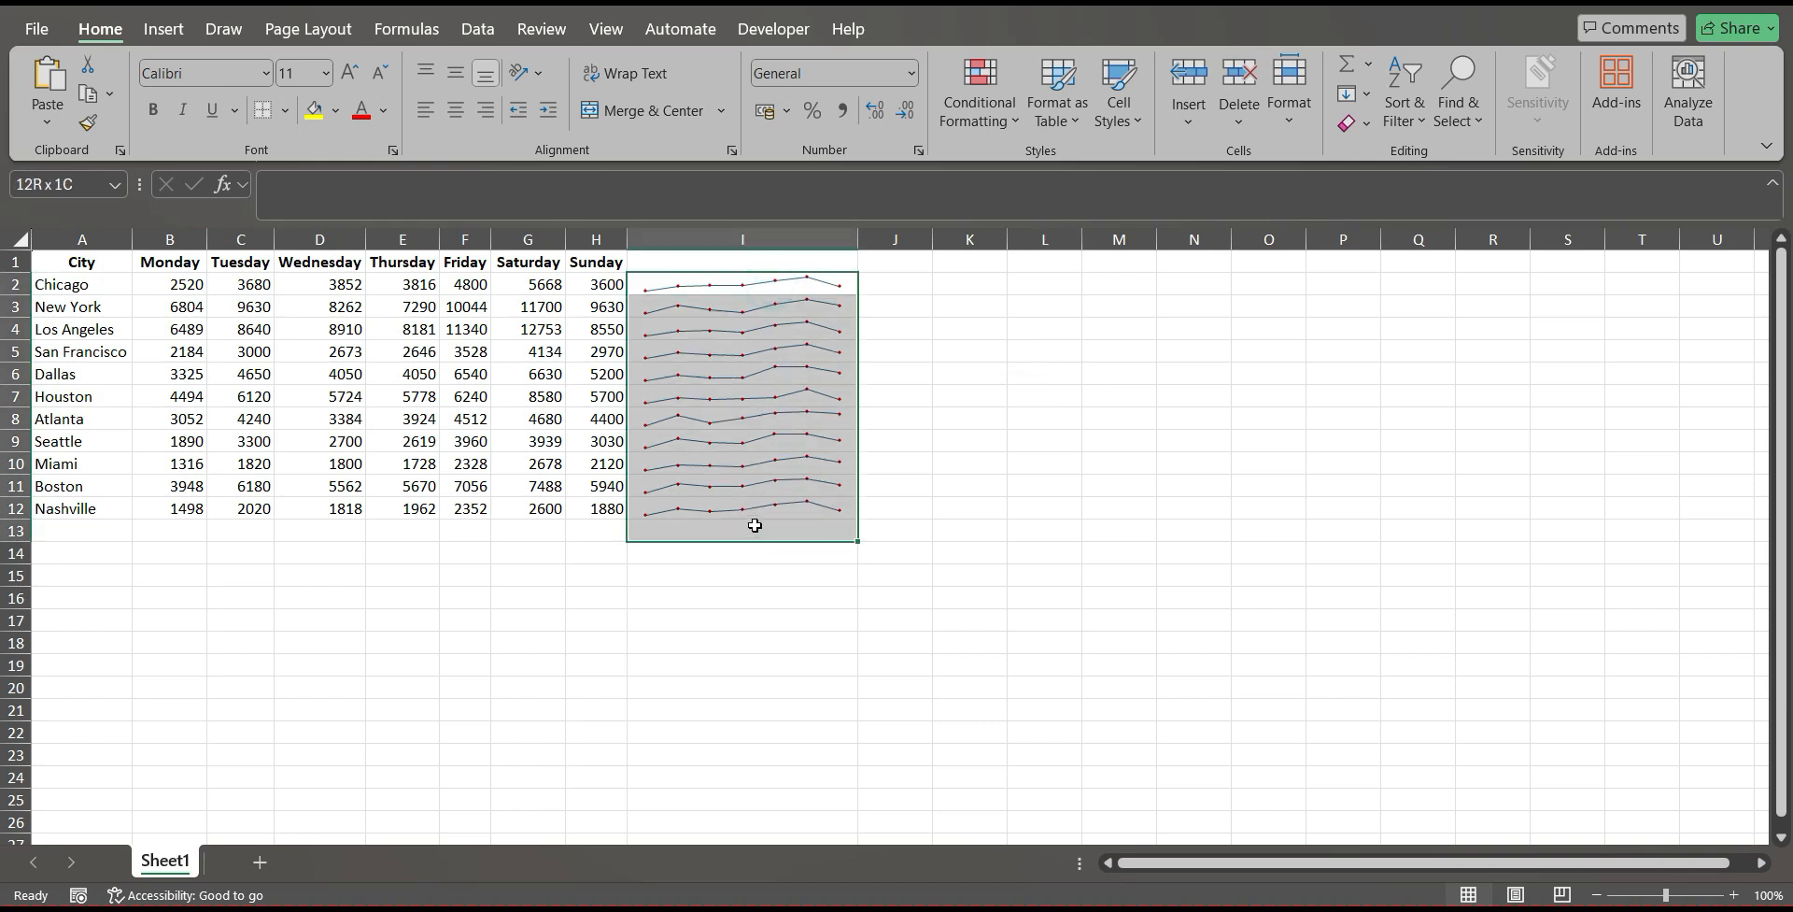
left_click(919, 29)
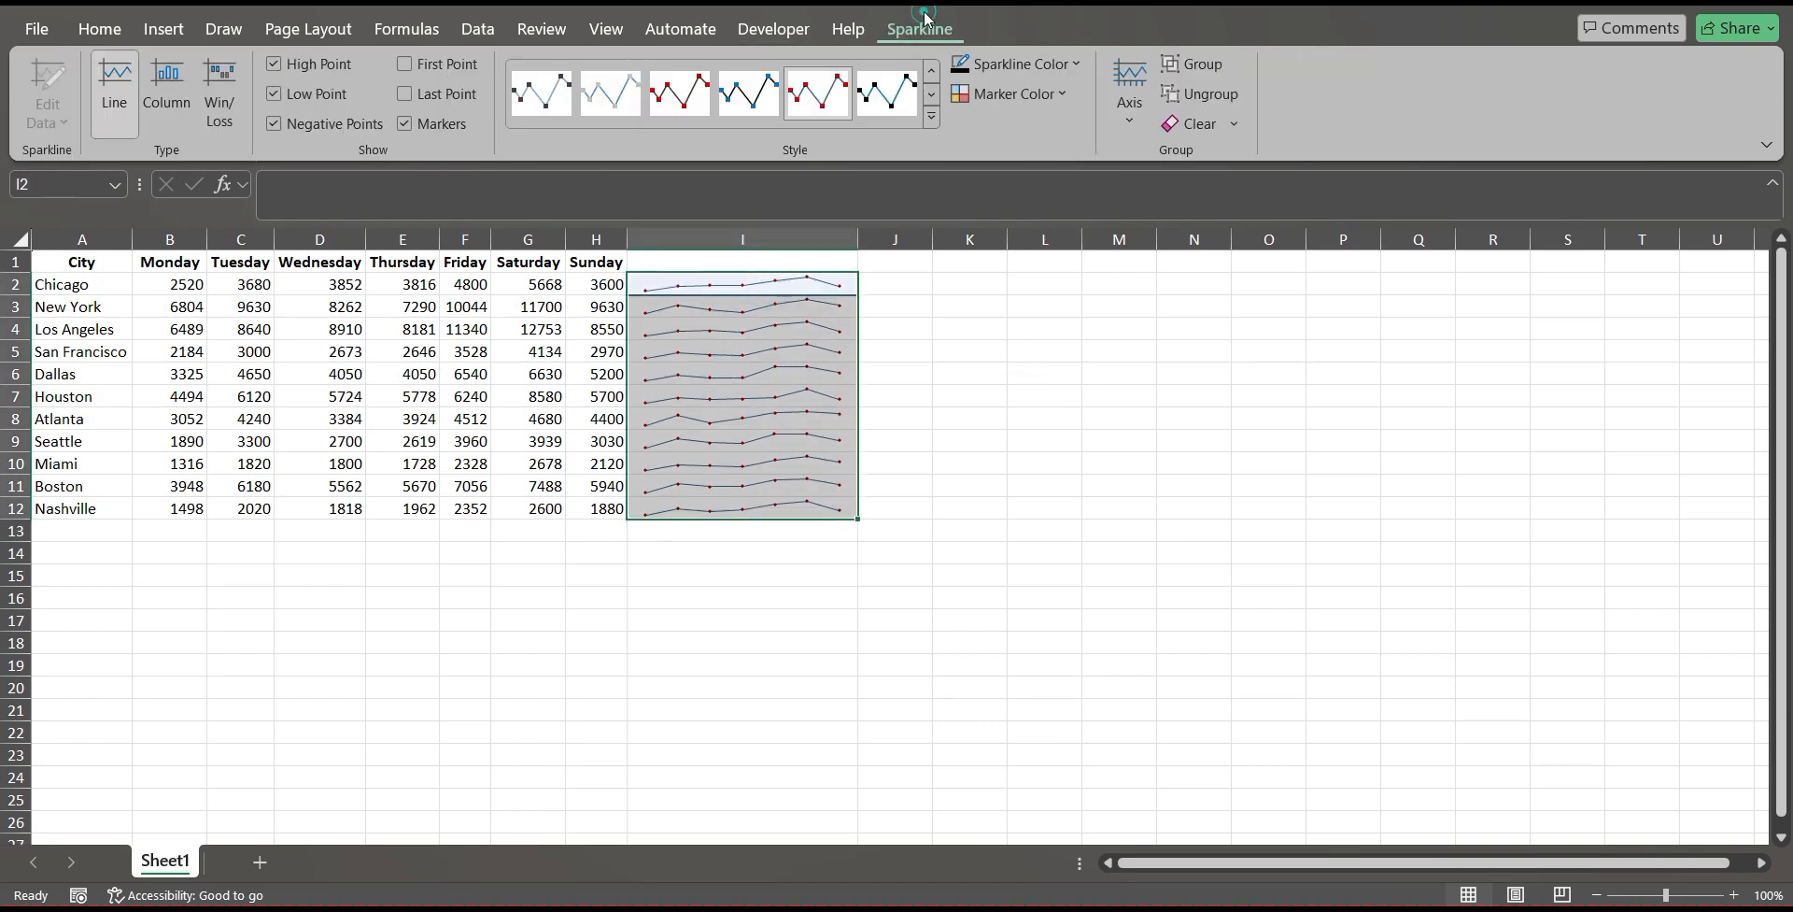
left_click(1046, 95)
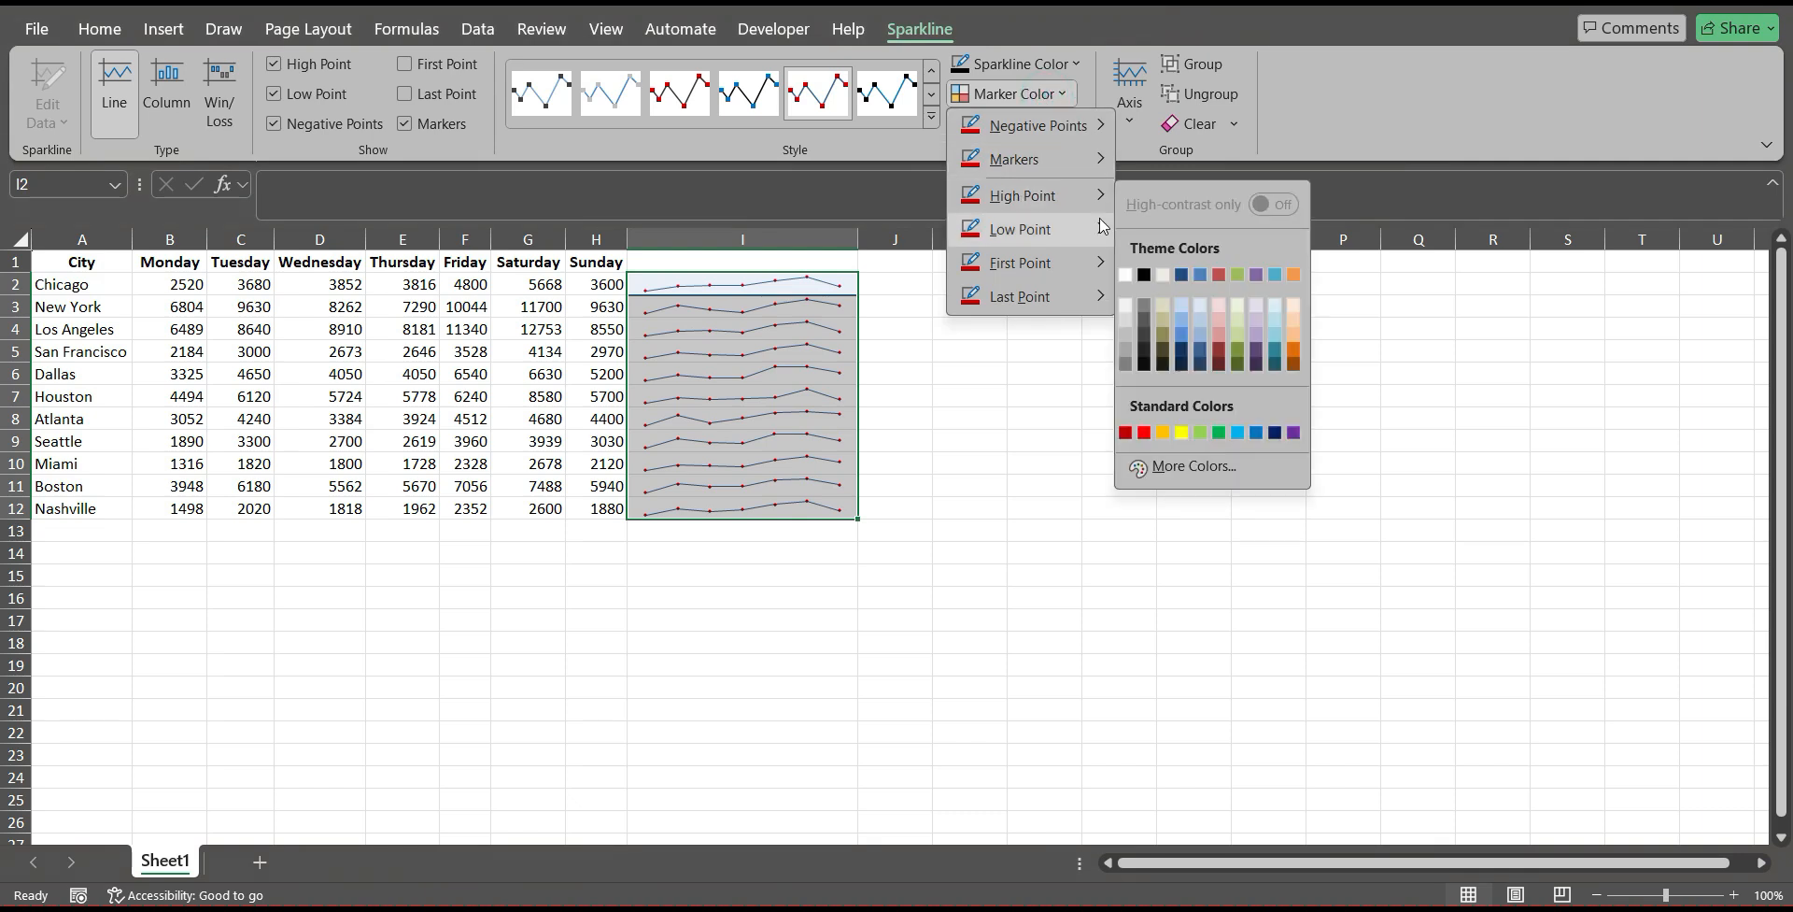
mouse_move(1069, 224)
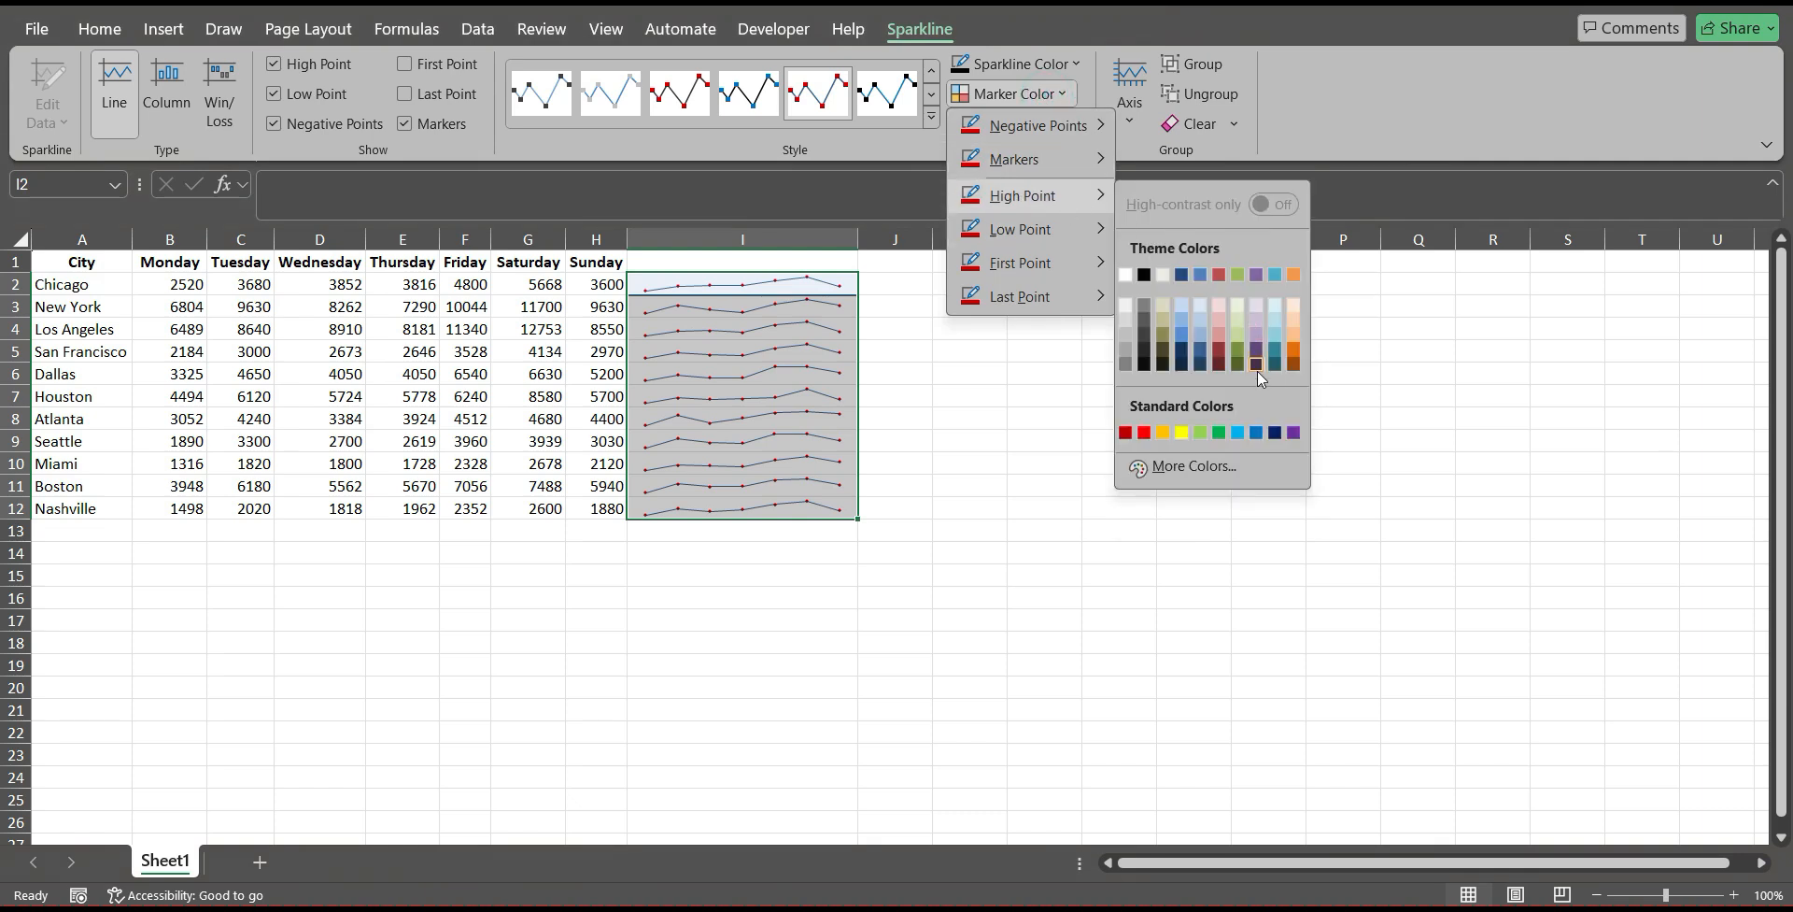
left_click(1219, 436)
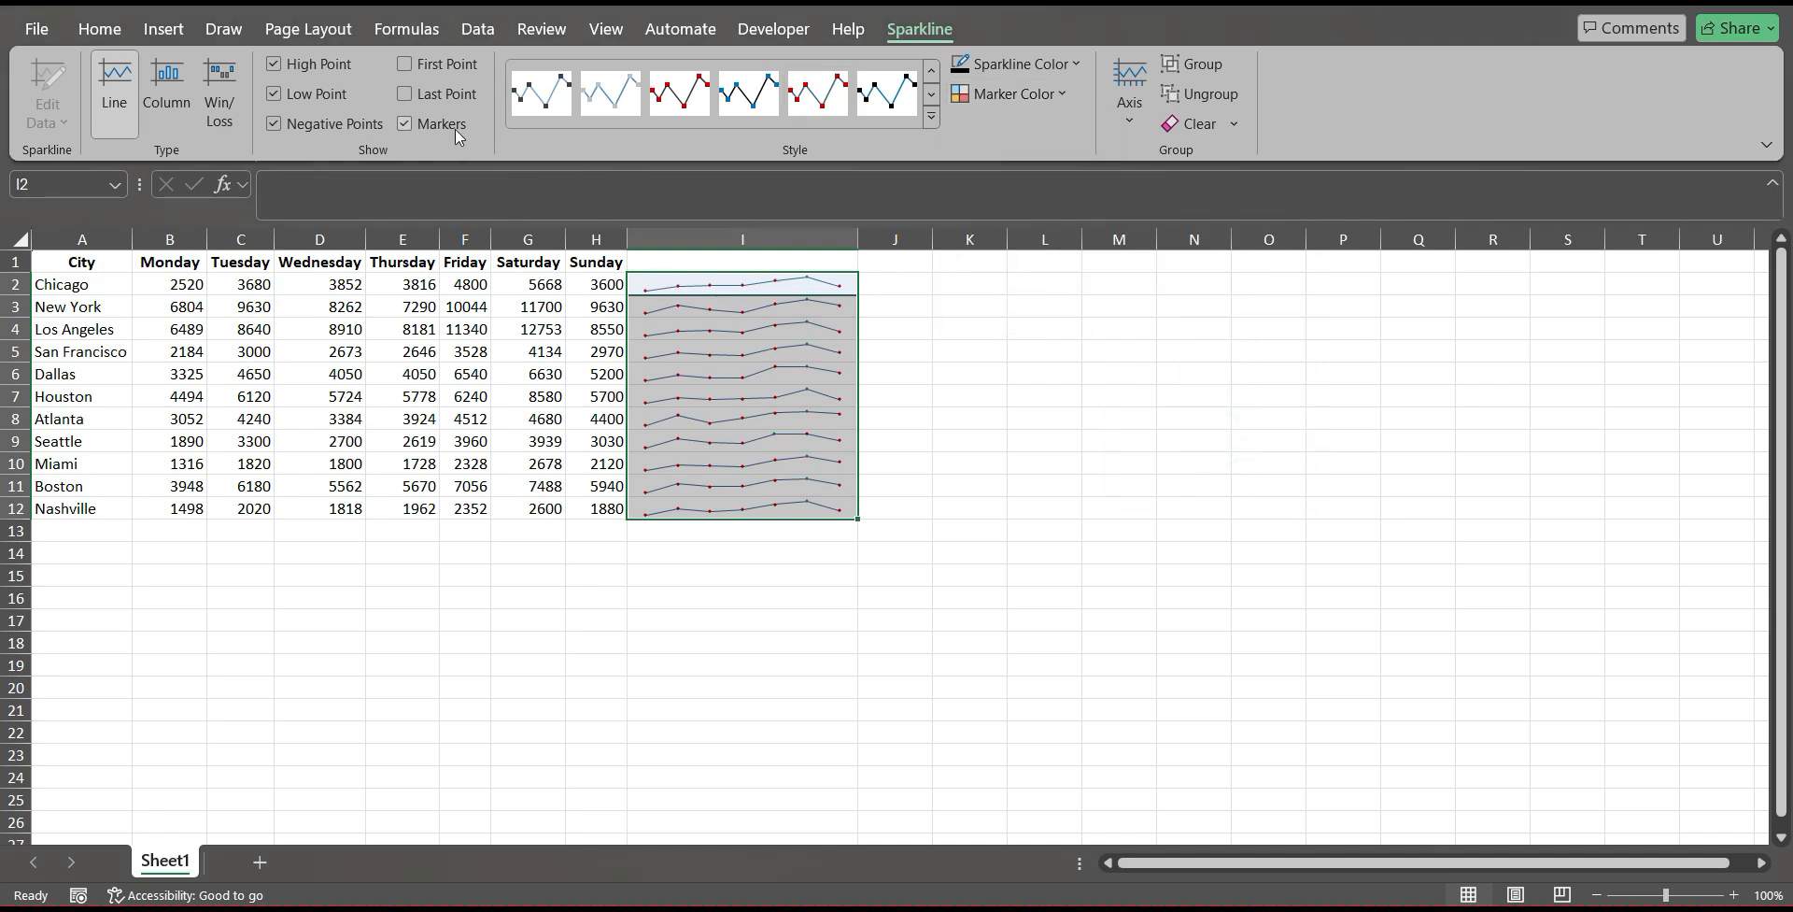
left_click(418, 129)
Set the low point marker color to theme orange for the sparklines in I2:I12.
left_click(1065, 94)
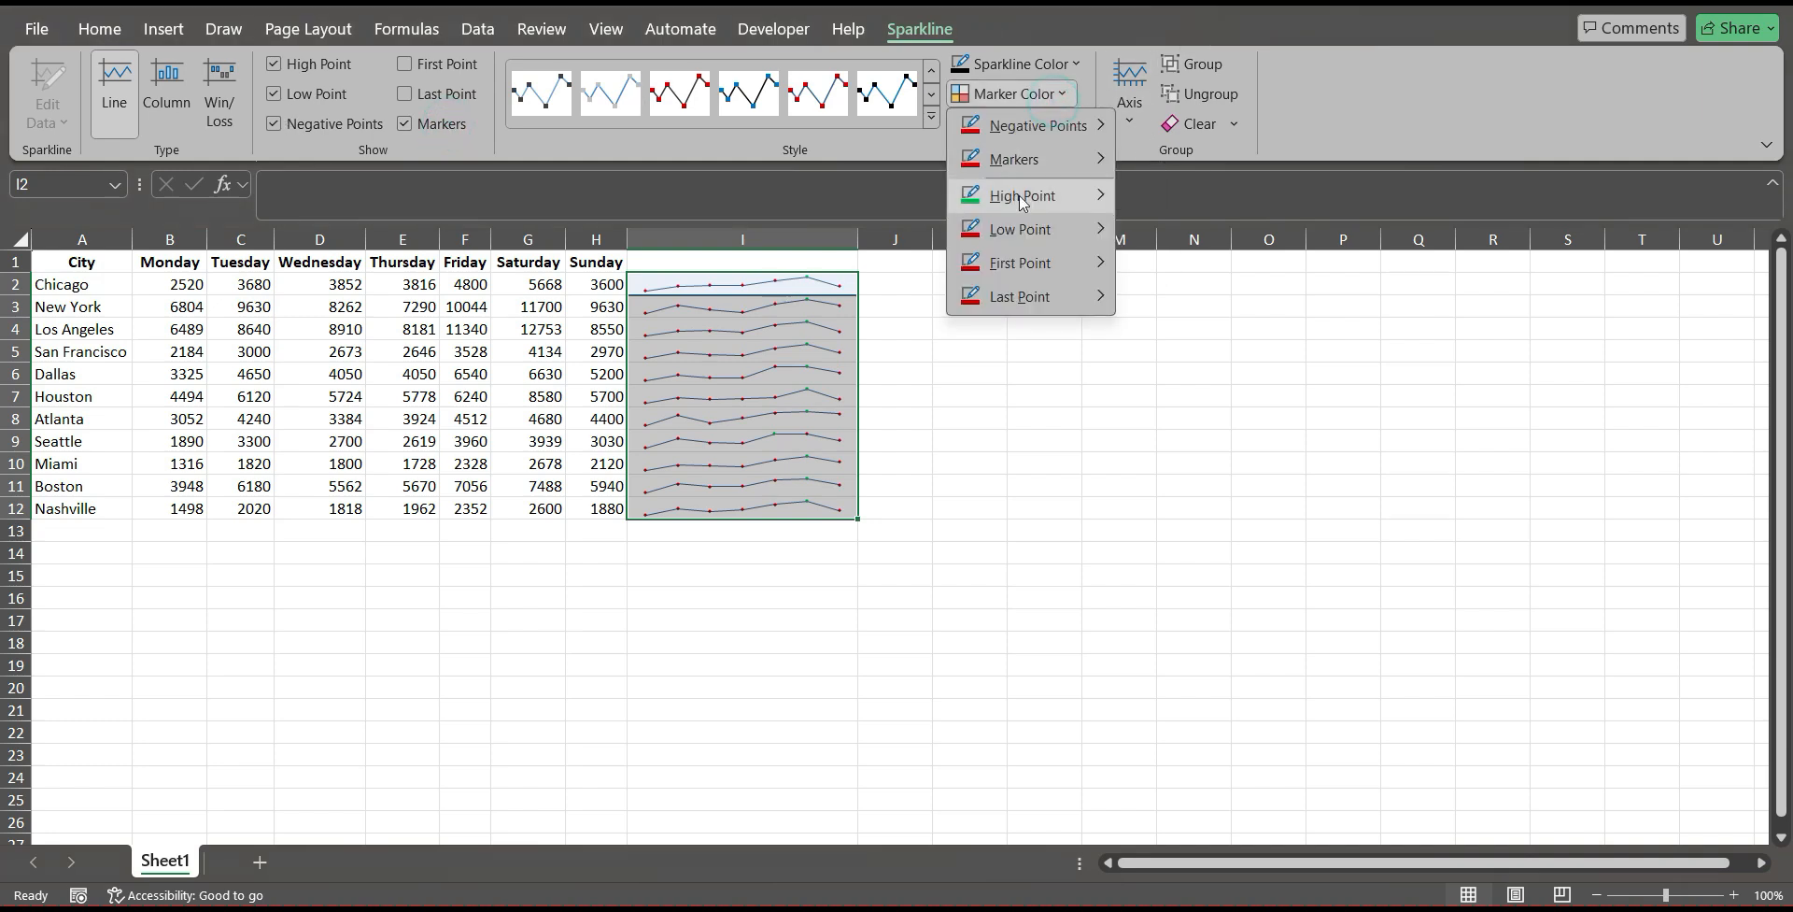
mouse_move(1012, 240)
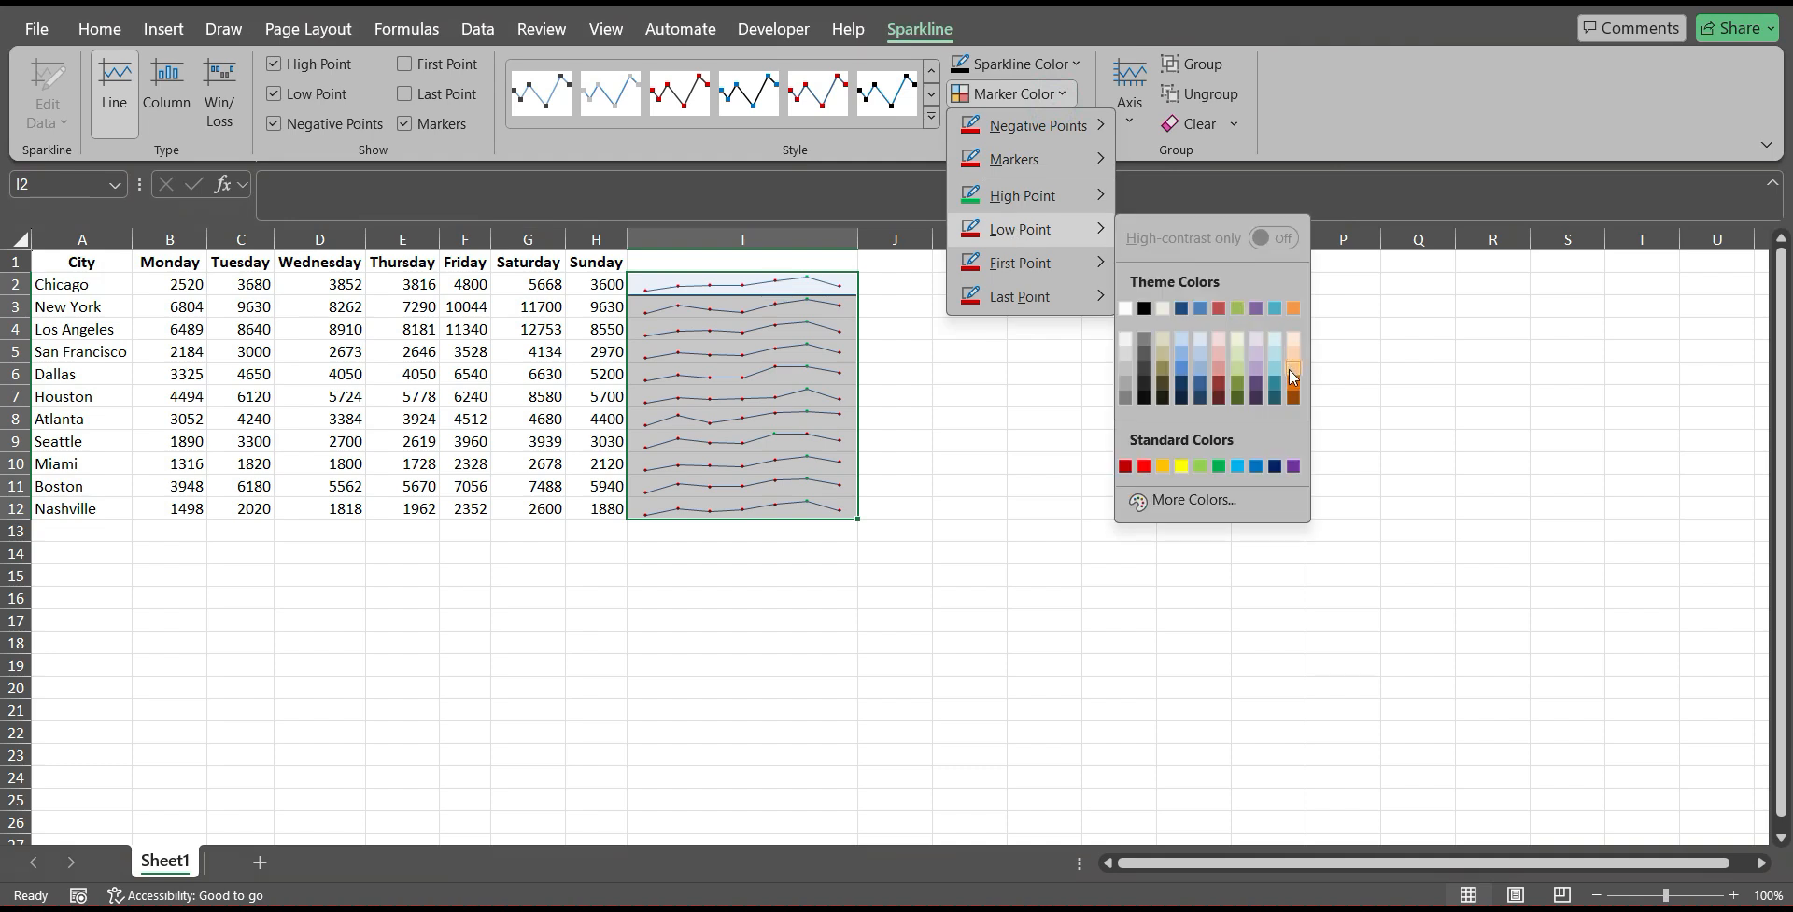
left_click(1293, 308)
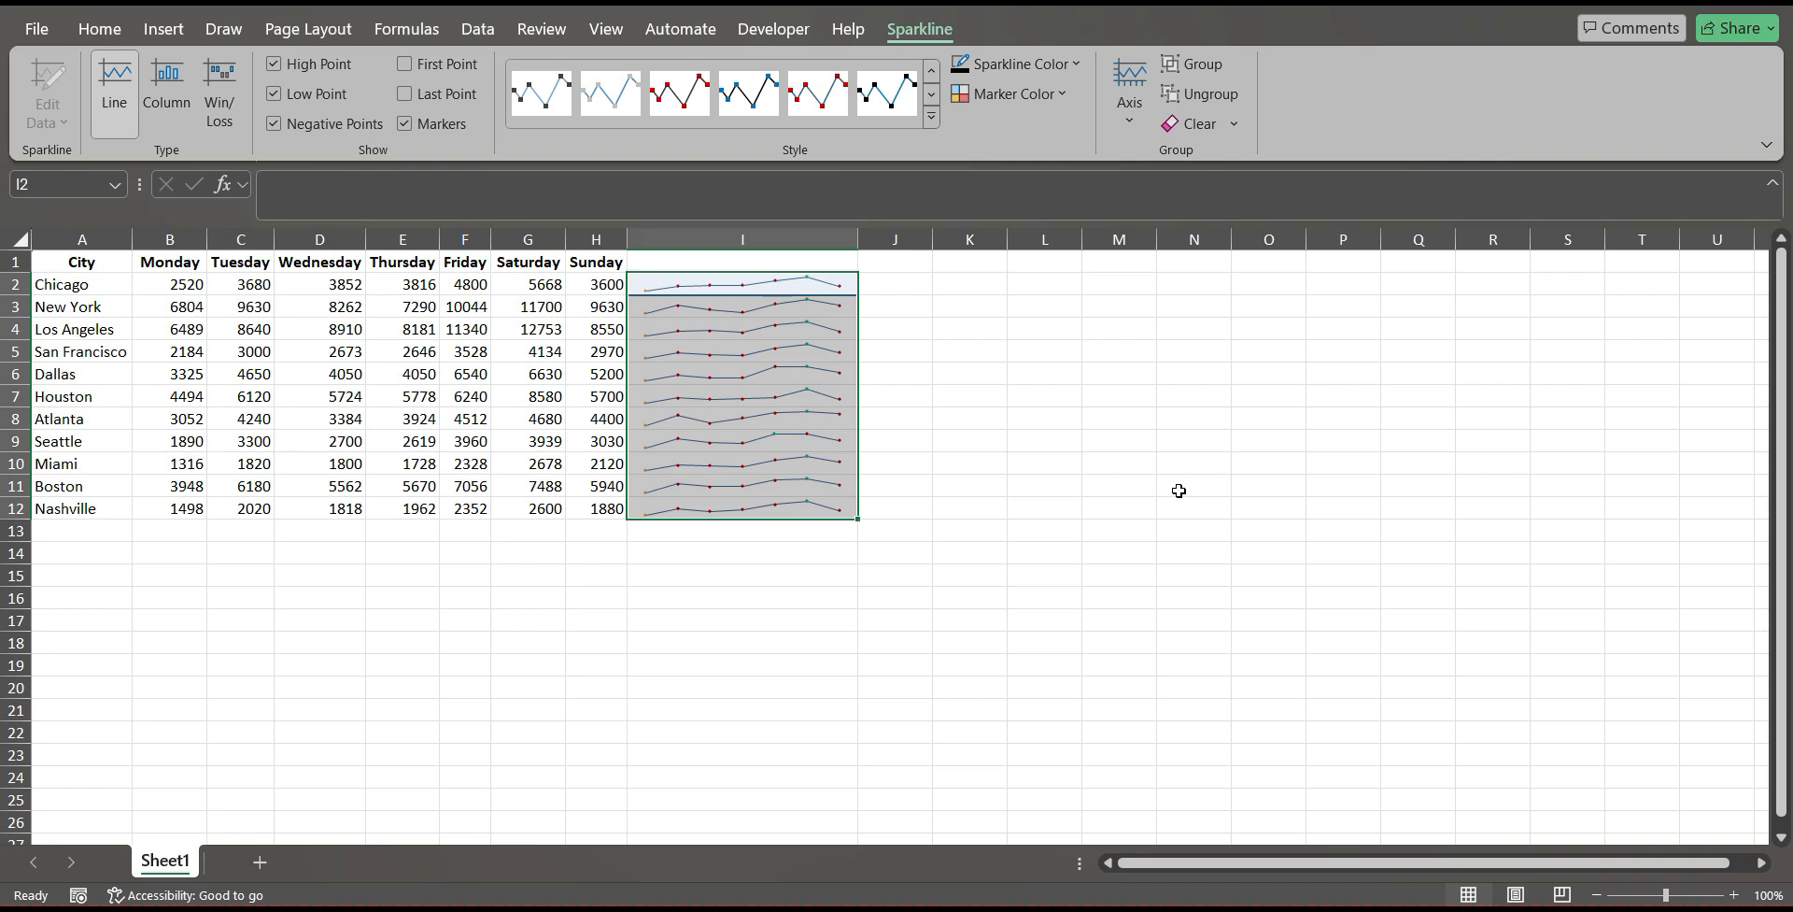
Show first points on the sparklines in I2:I12 and set their marker color to theme purple.
scroll(1153, 489, "up", 3, "ctrl")
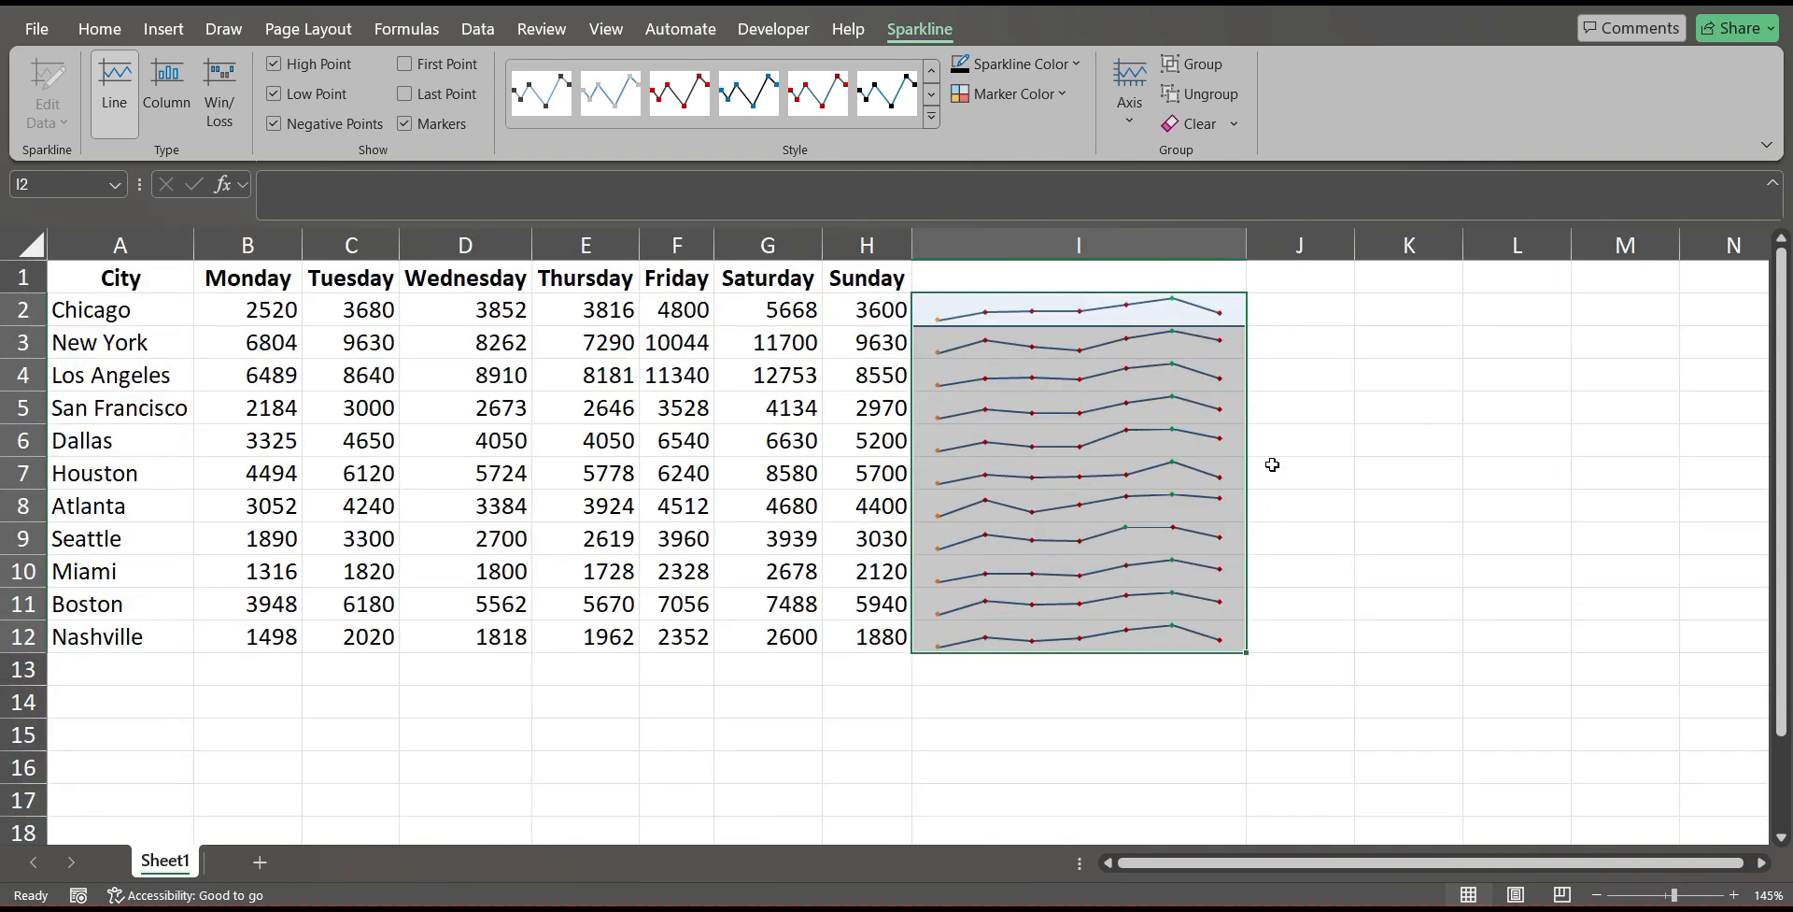
scroll(1273, 464, "up", 1, "ctrl")
left_click(1013, 93)
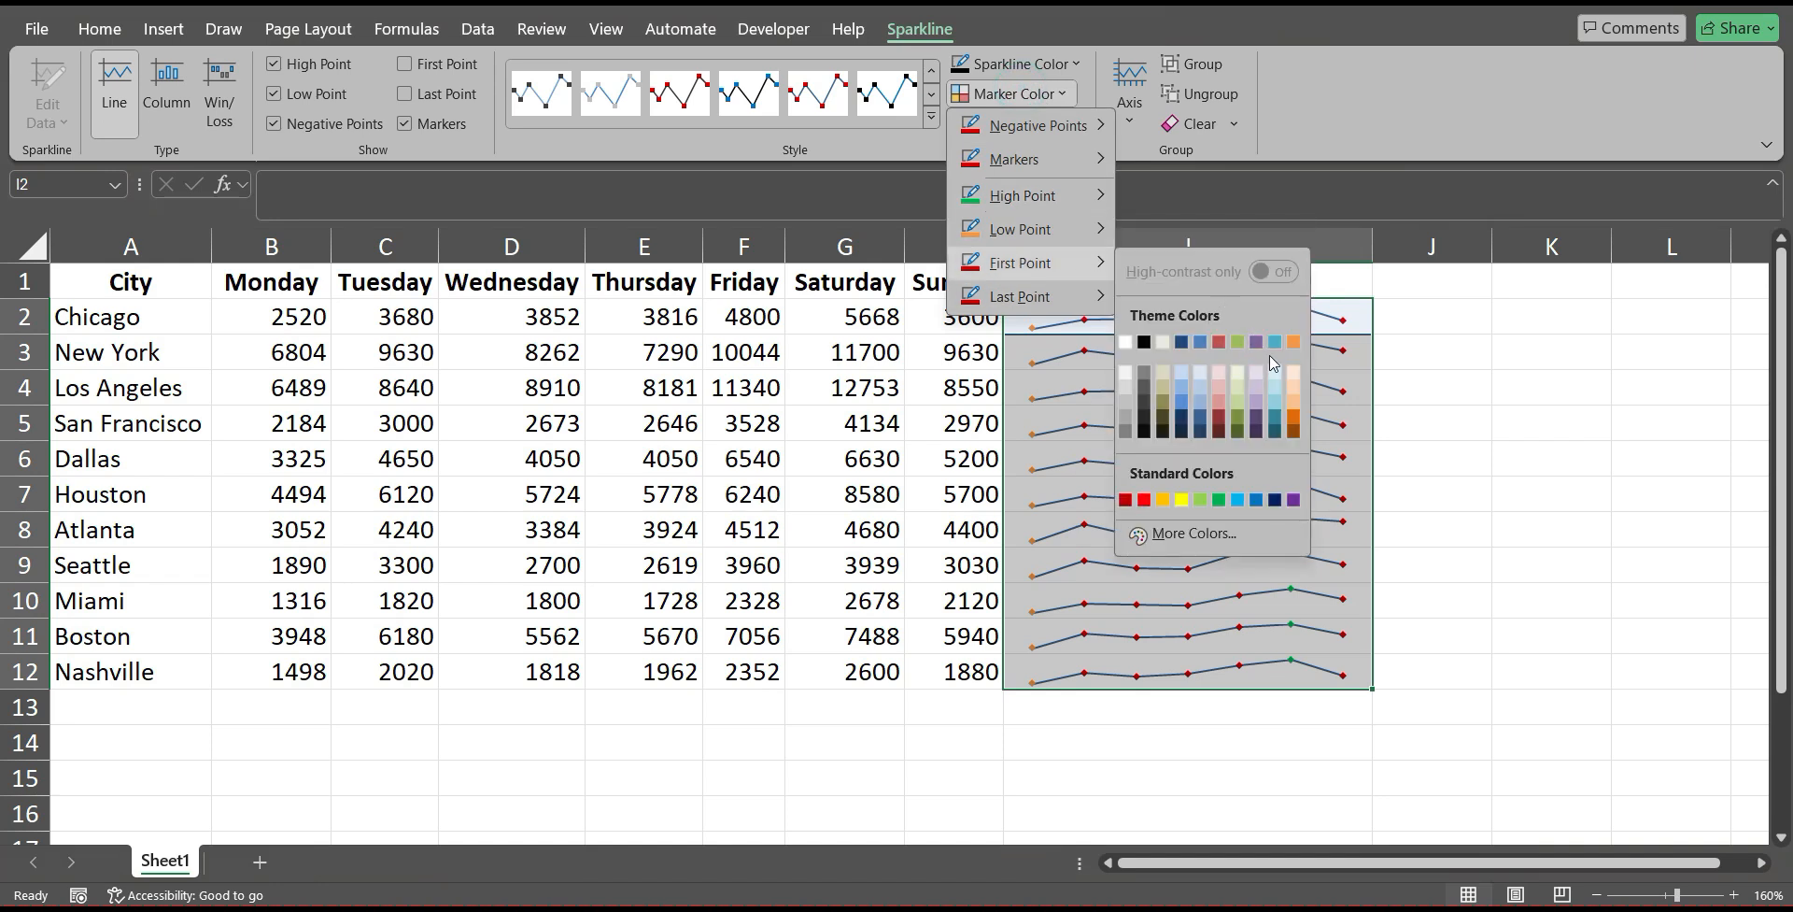
left_click(1257, 343)
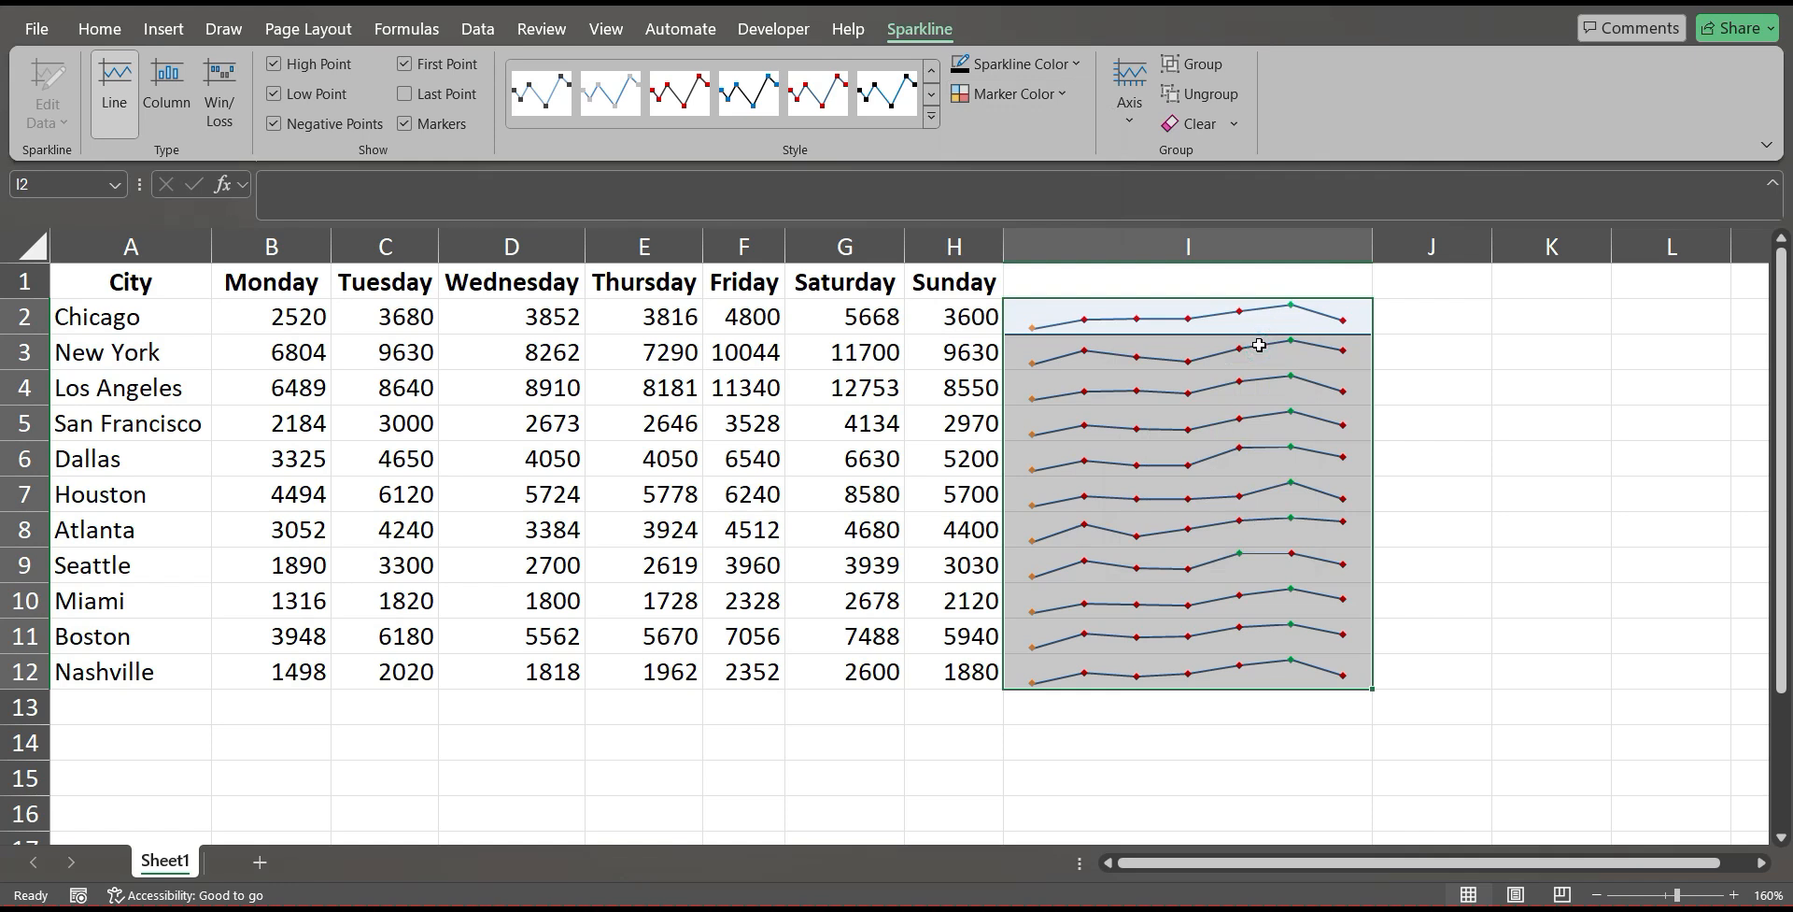
Change the low point marker color to theme purple for all the sparklines in I2:I12.
left_click(1053, 93)
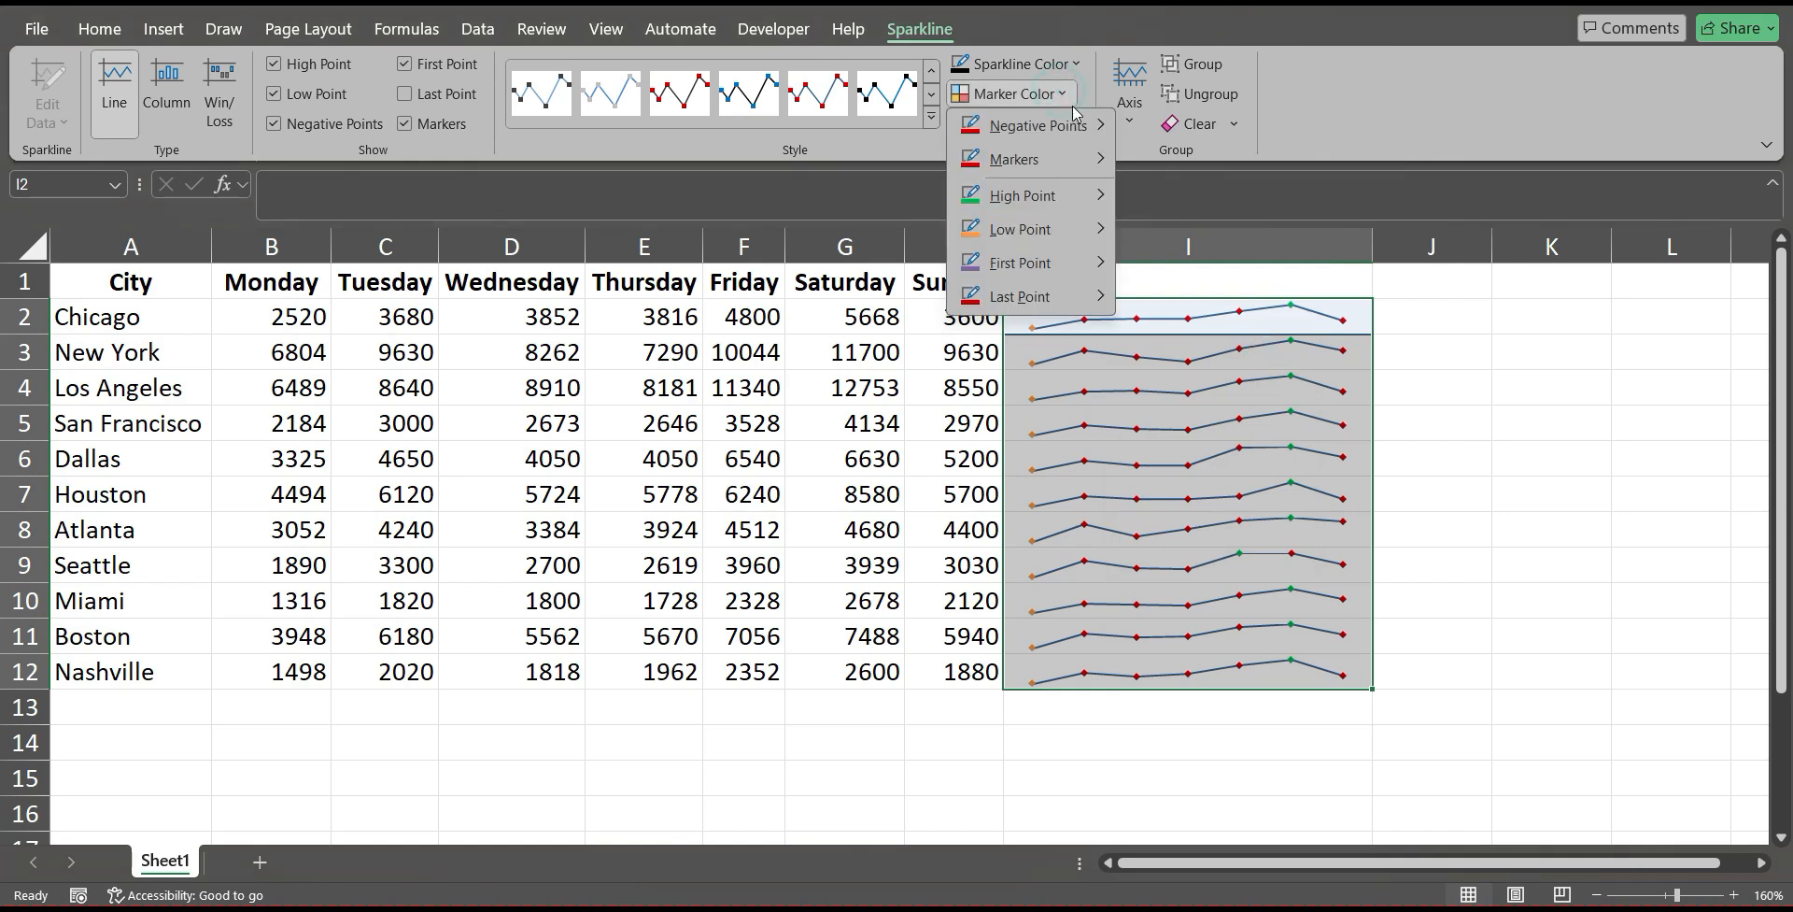
mouse_move(1032, 234)
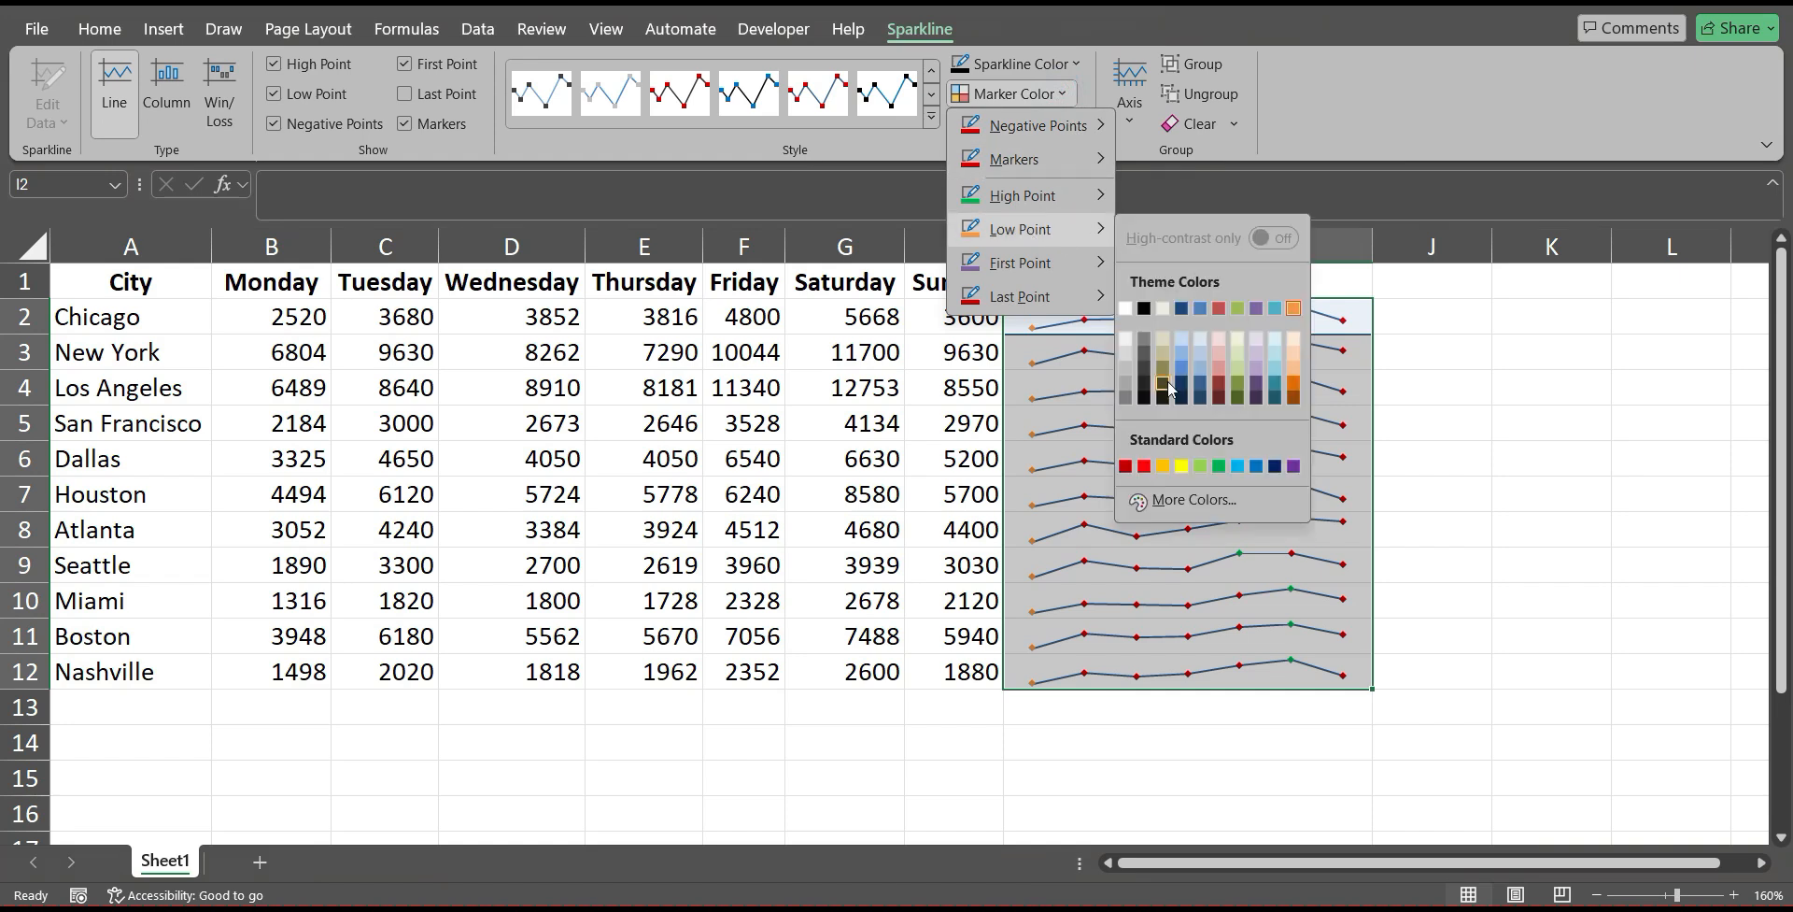
left_click(1257, 308)
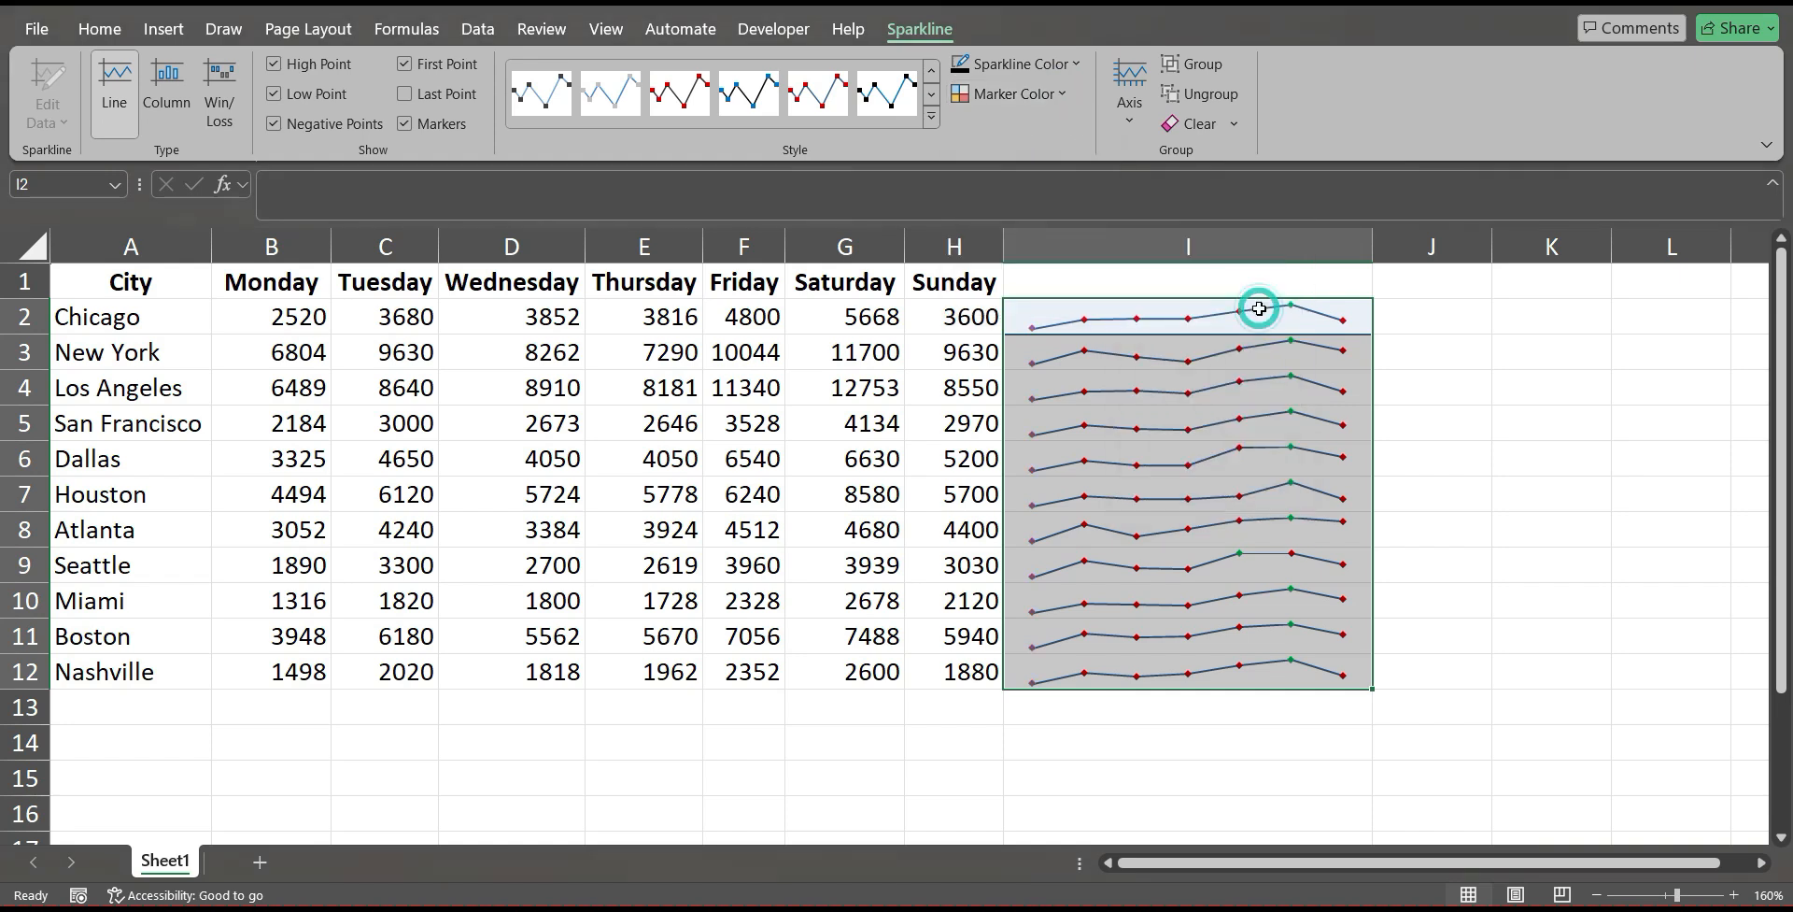
left_click(1631, 540)
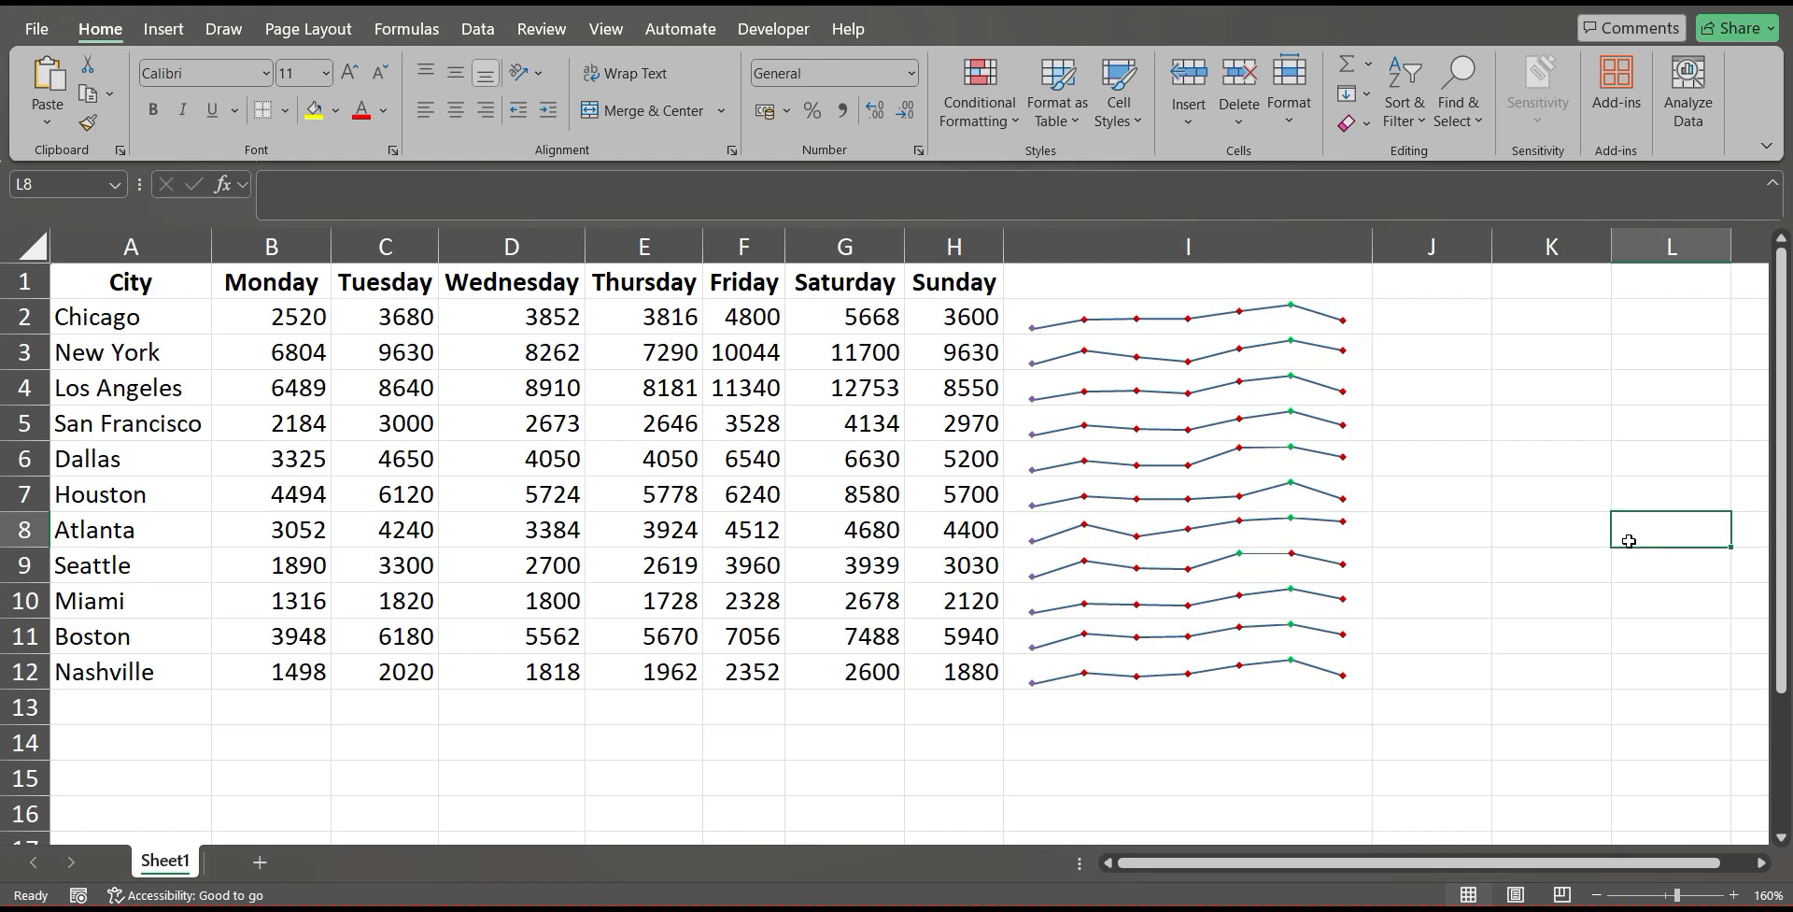
left_click_drag(1061, 304, 1253, 665)
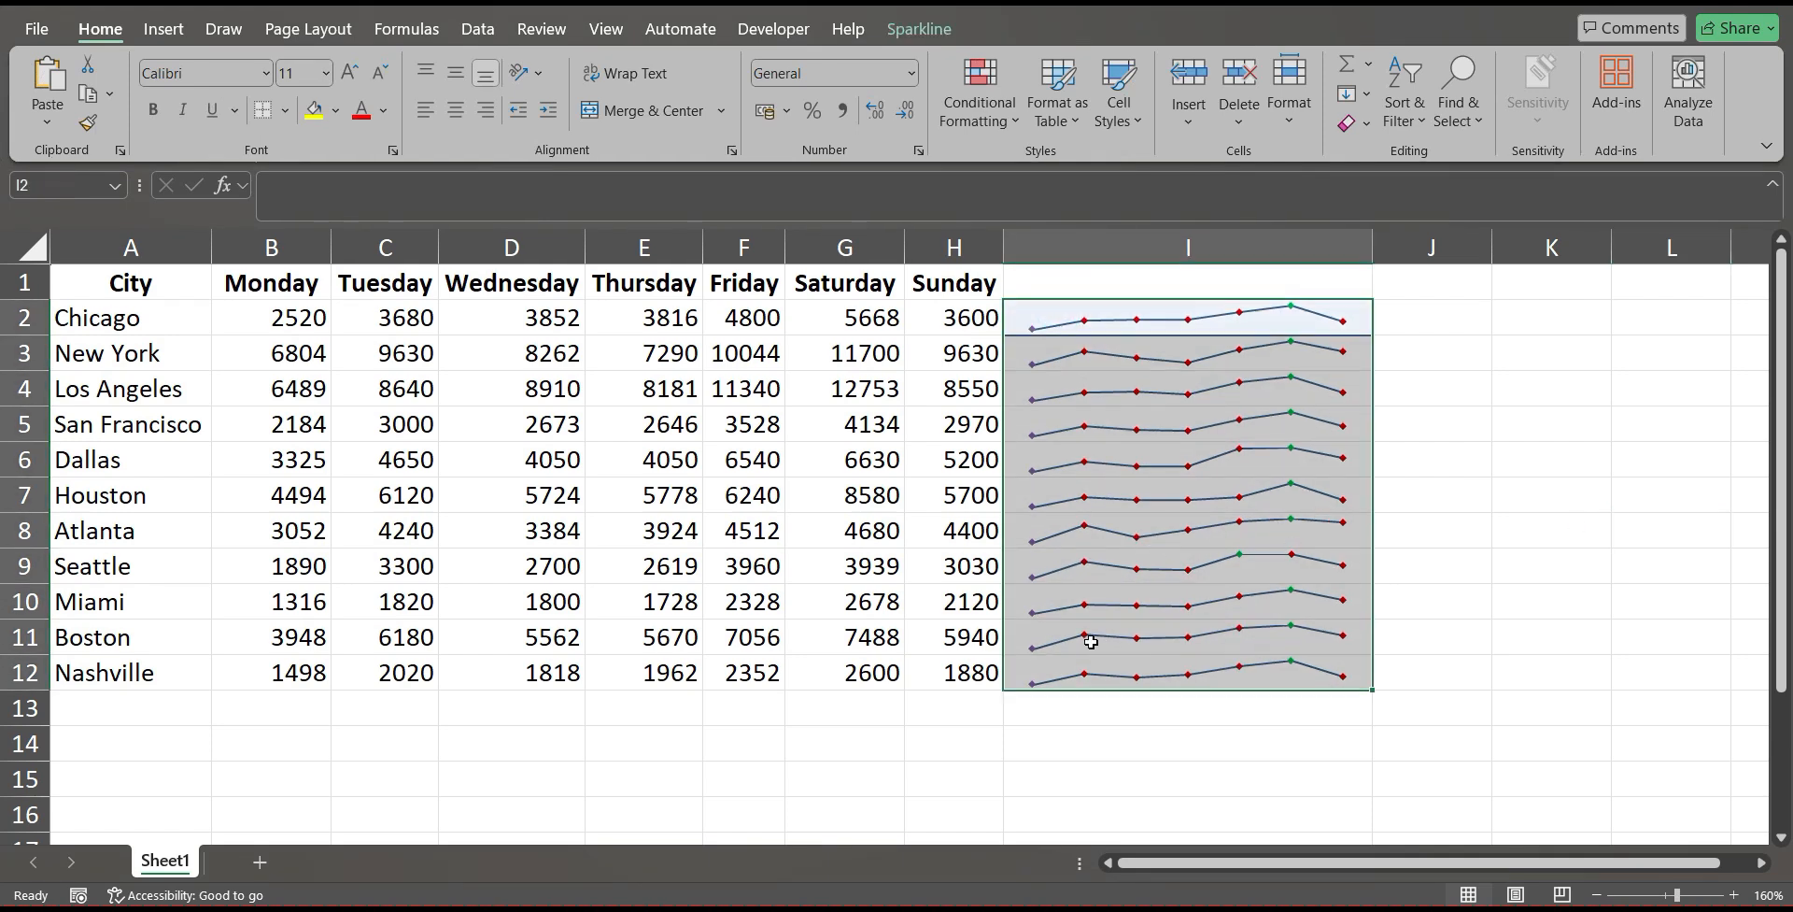
left_click(919, 28)
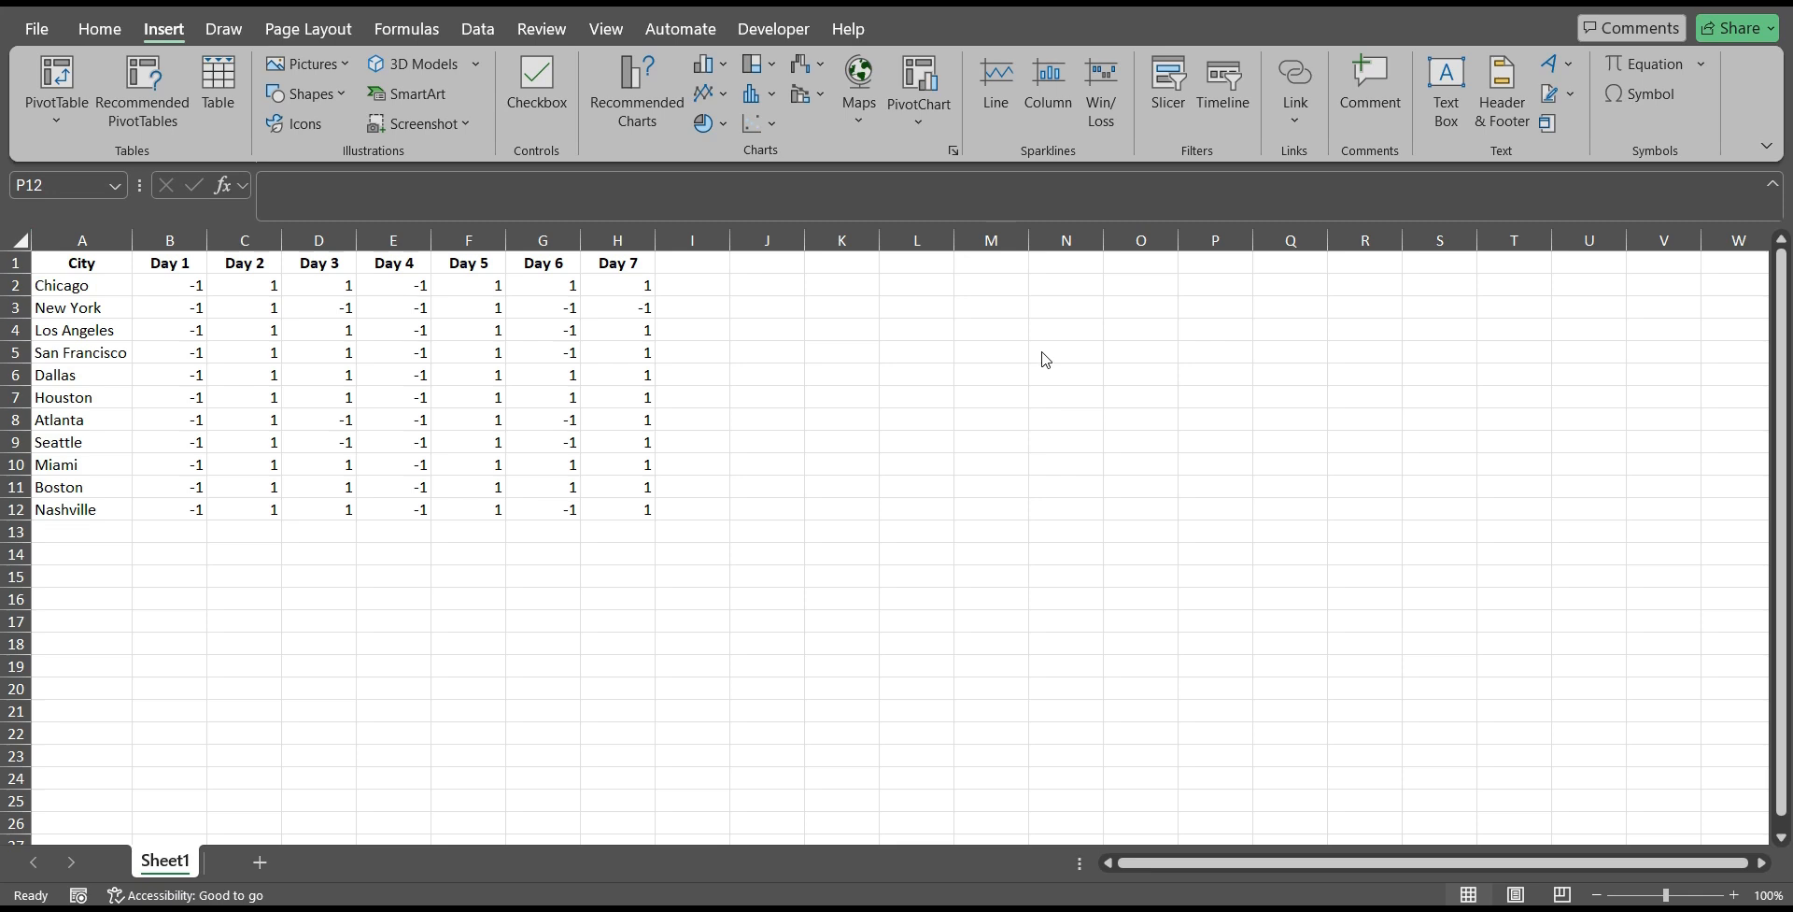
Examine the 1 and -1 daily values in the city table, starting with Chicago's Day 1 and Day 2.
left_click(173, 283)
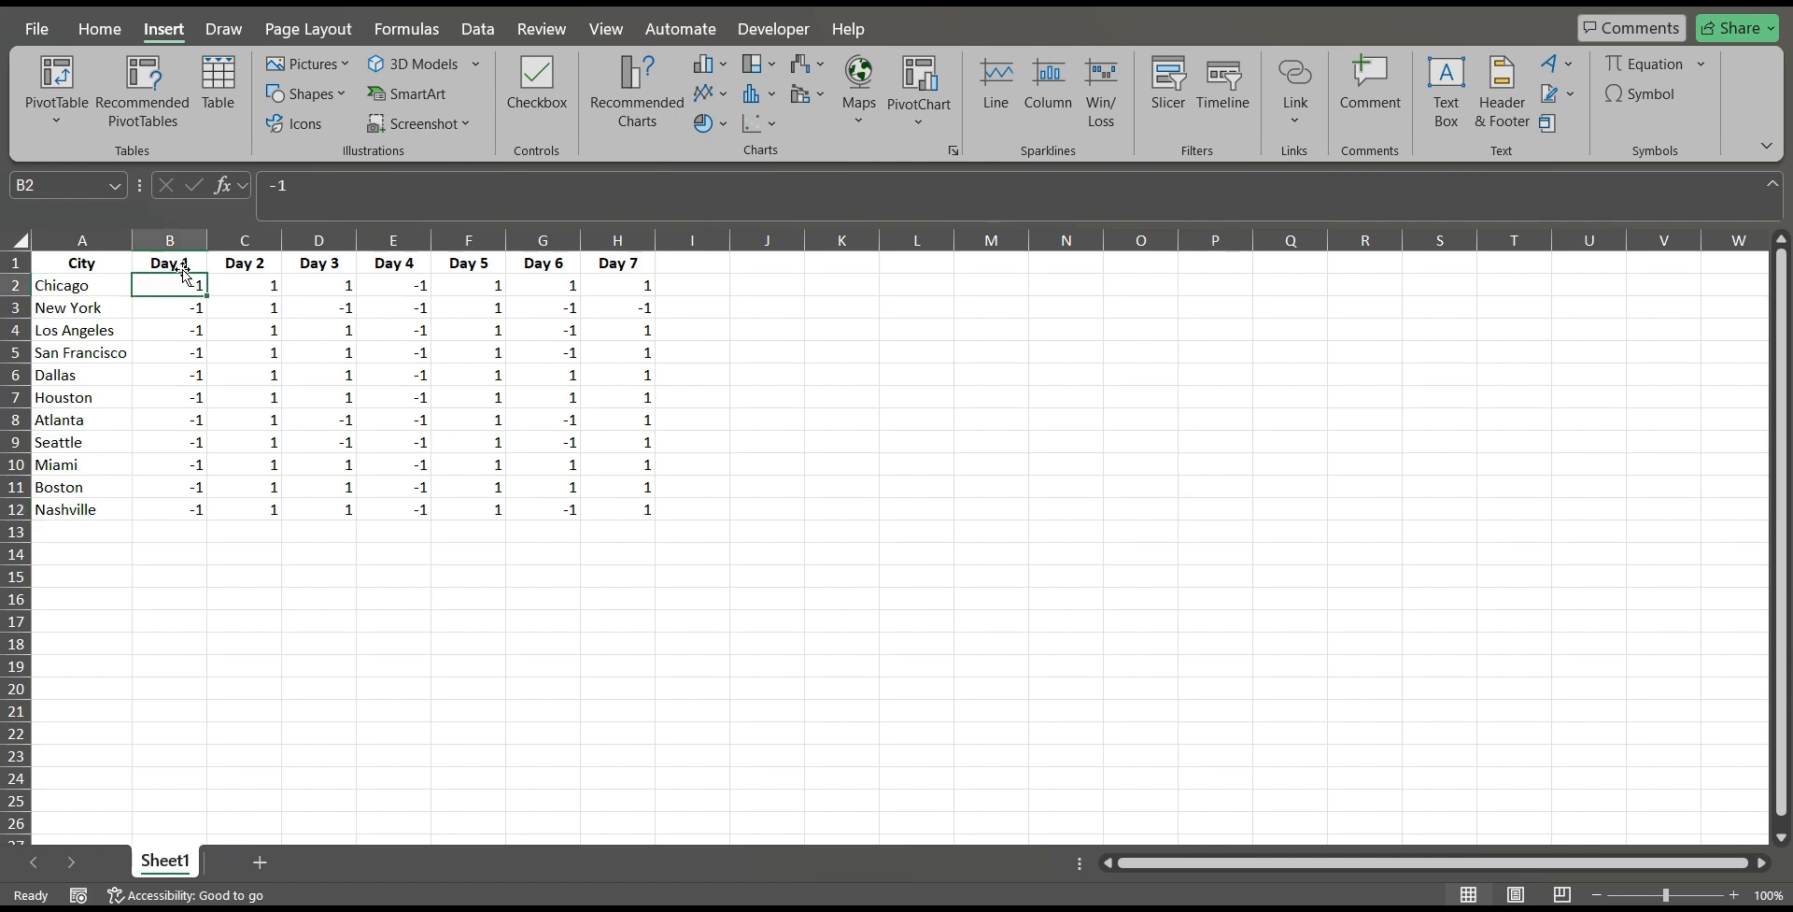
left_click(63, 286)
left_click(148, 284)
left_click(177, 308)
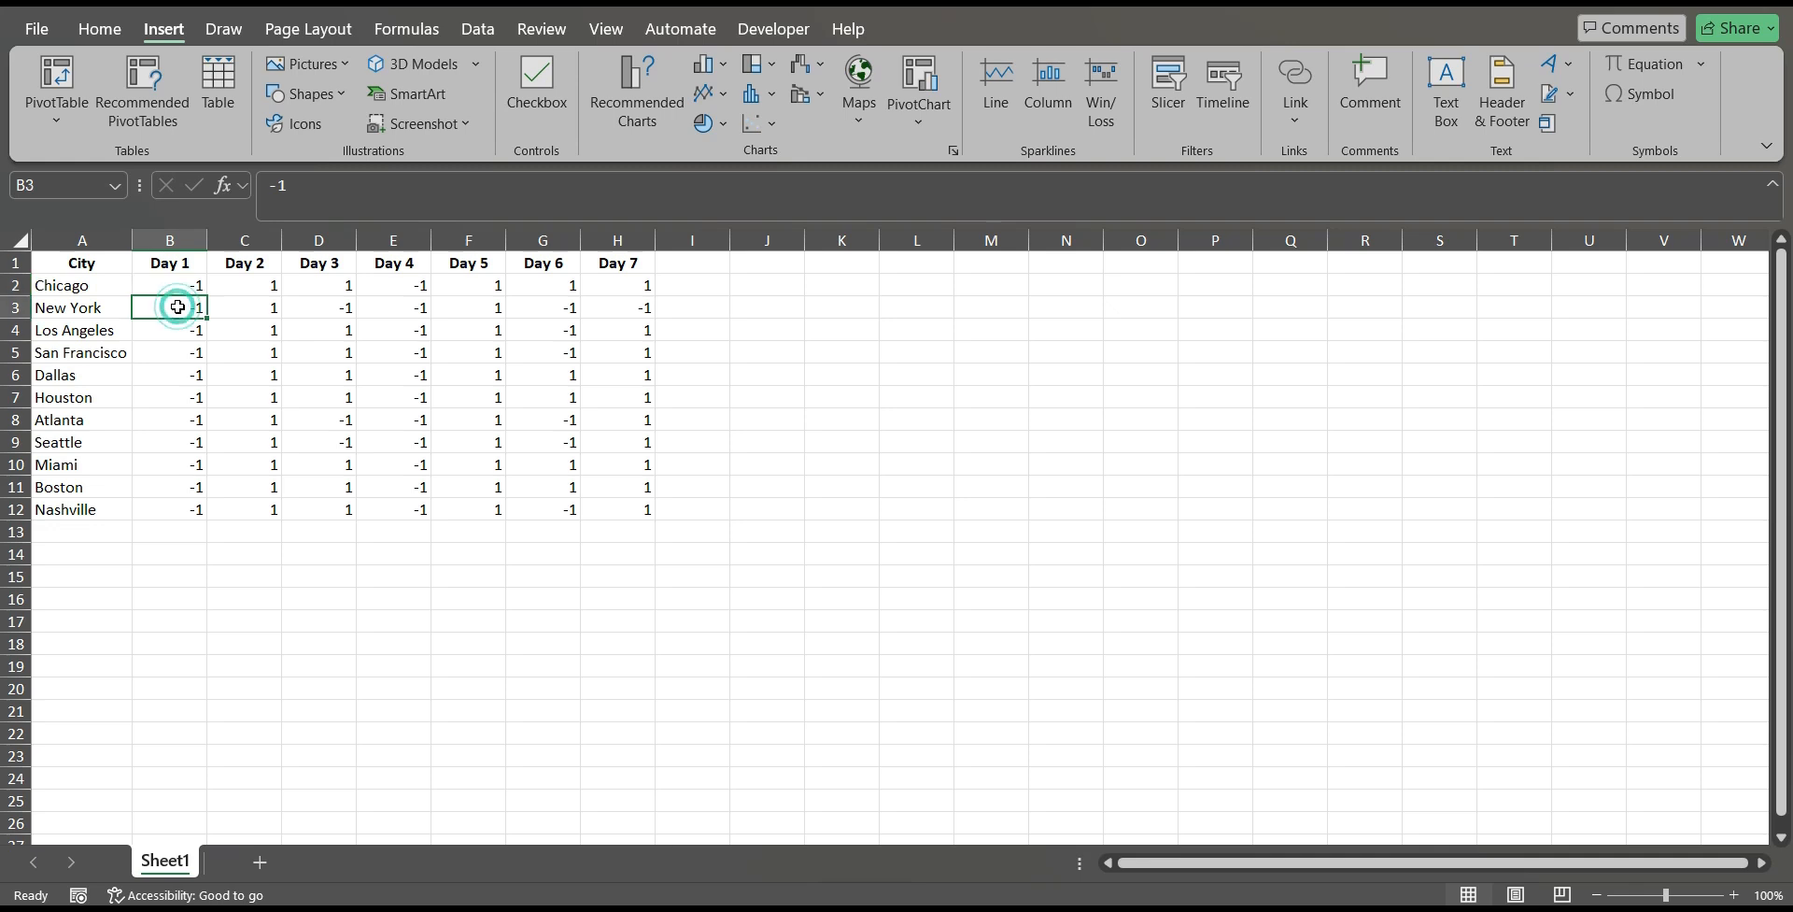
left_click(253, 286)
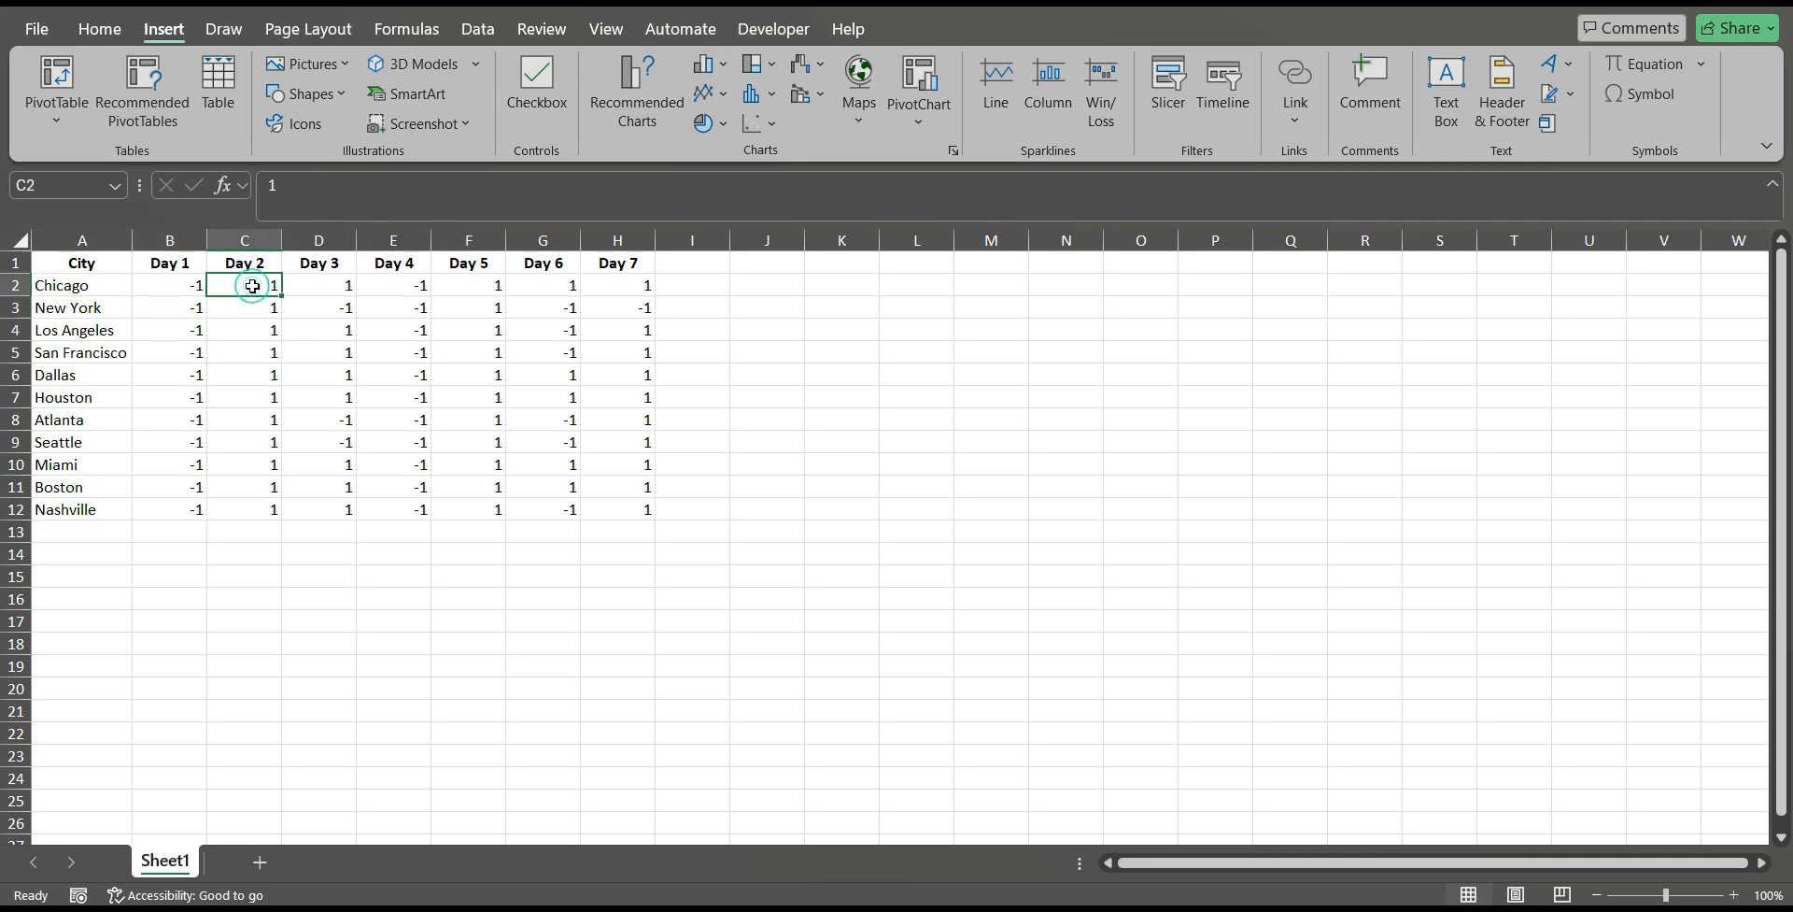
left_click(166, 293)
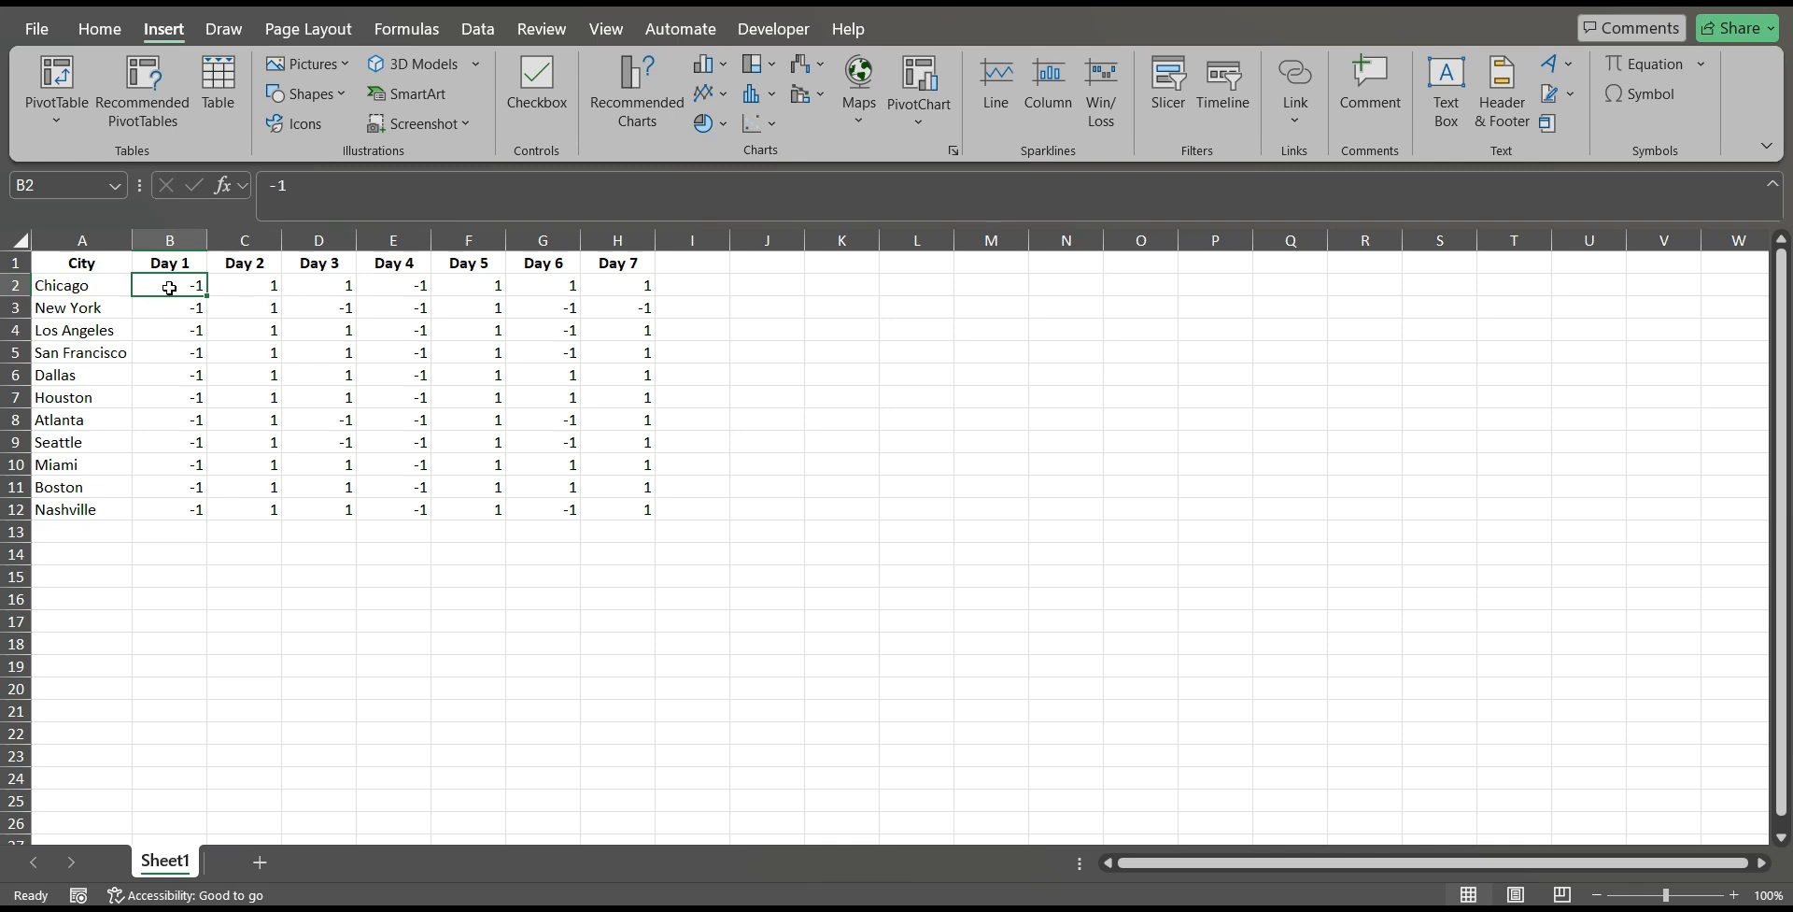
left_click(241, 287)
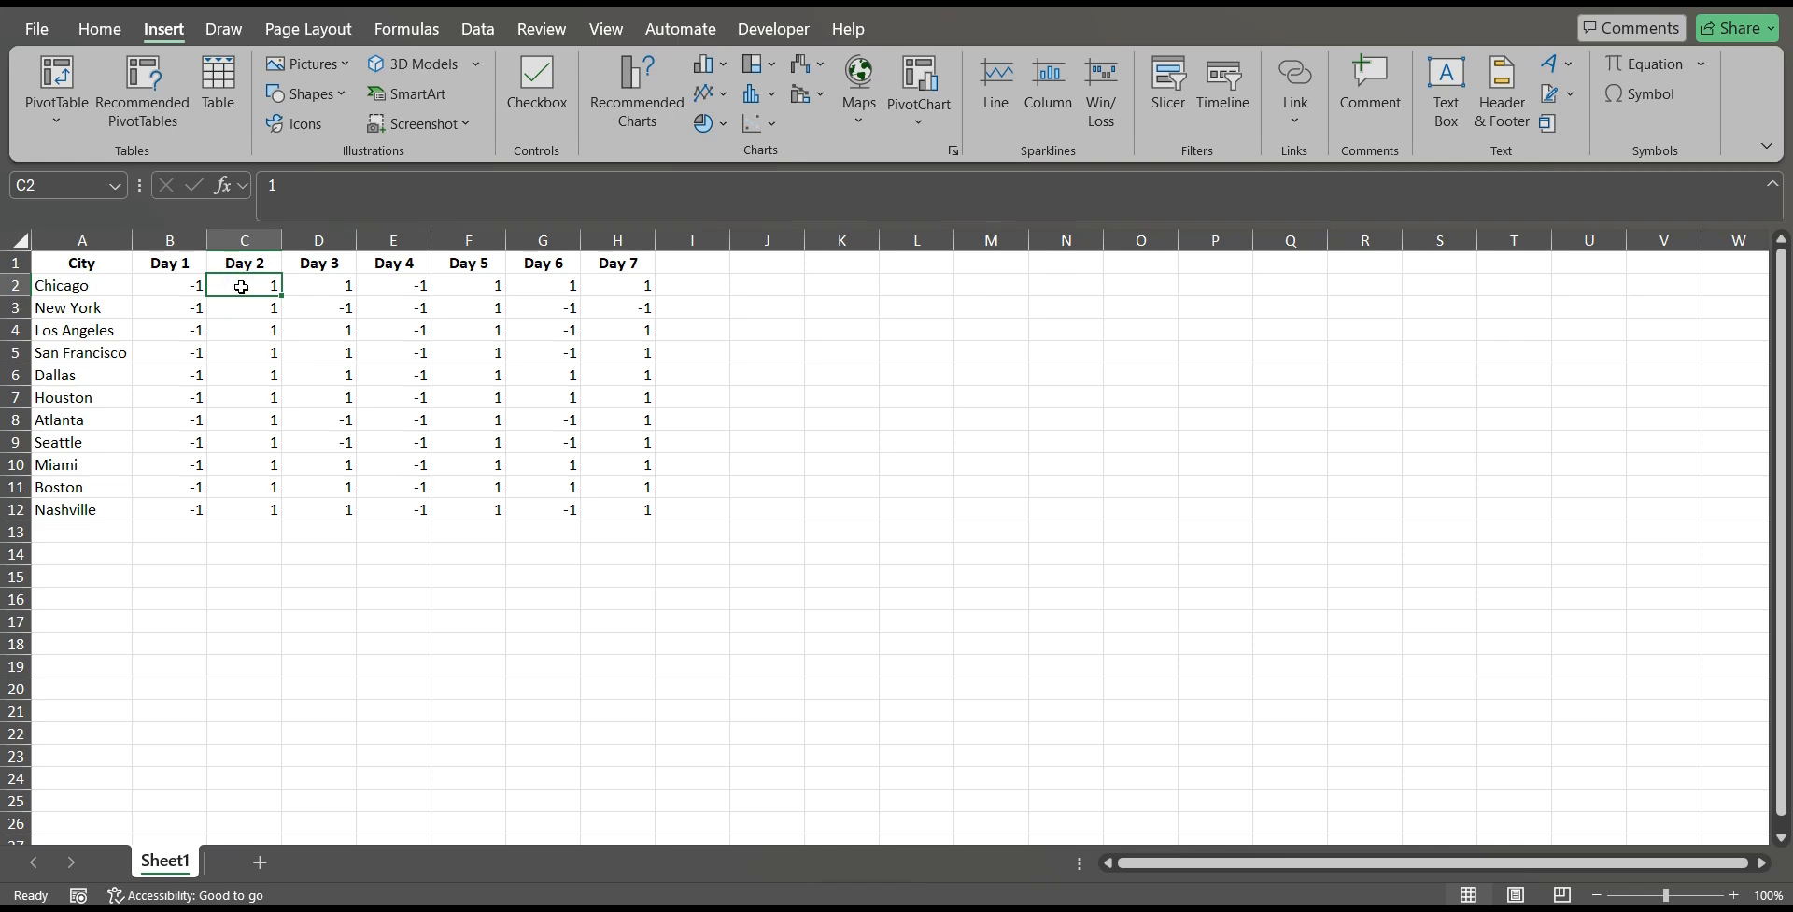
left_click(371, 382)
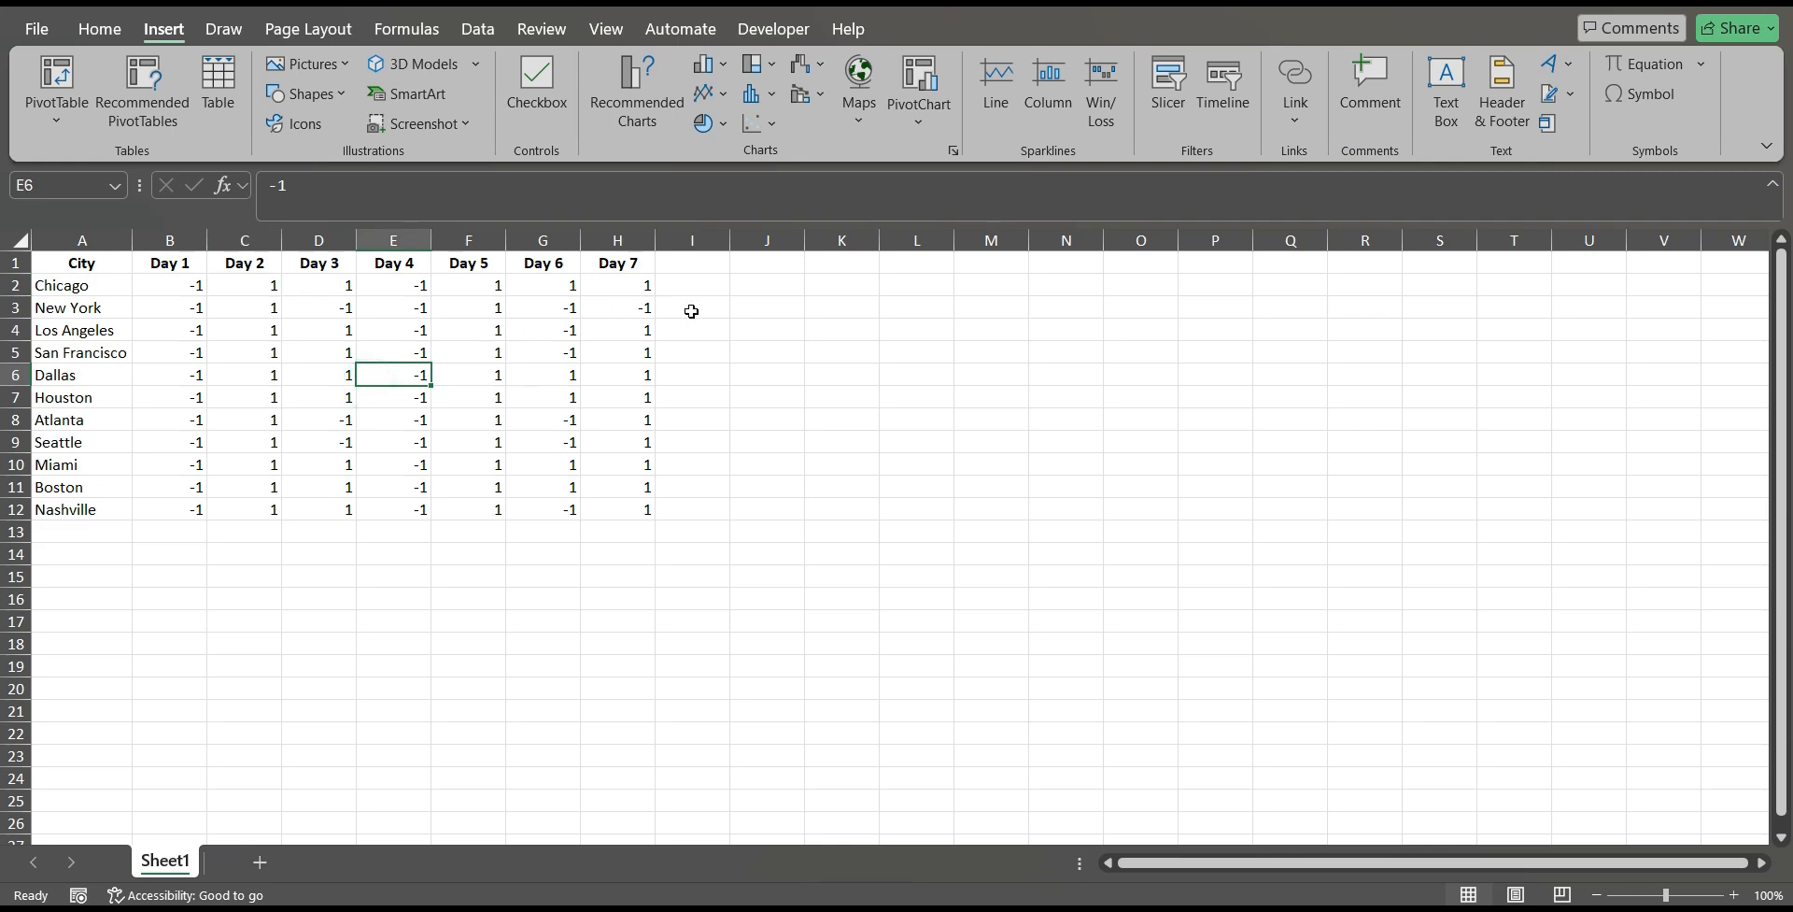
Insert a Win/Loss sparkline in I2 for Chicago using the data range B2:H2.
left_click(704, 280)
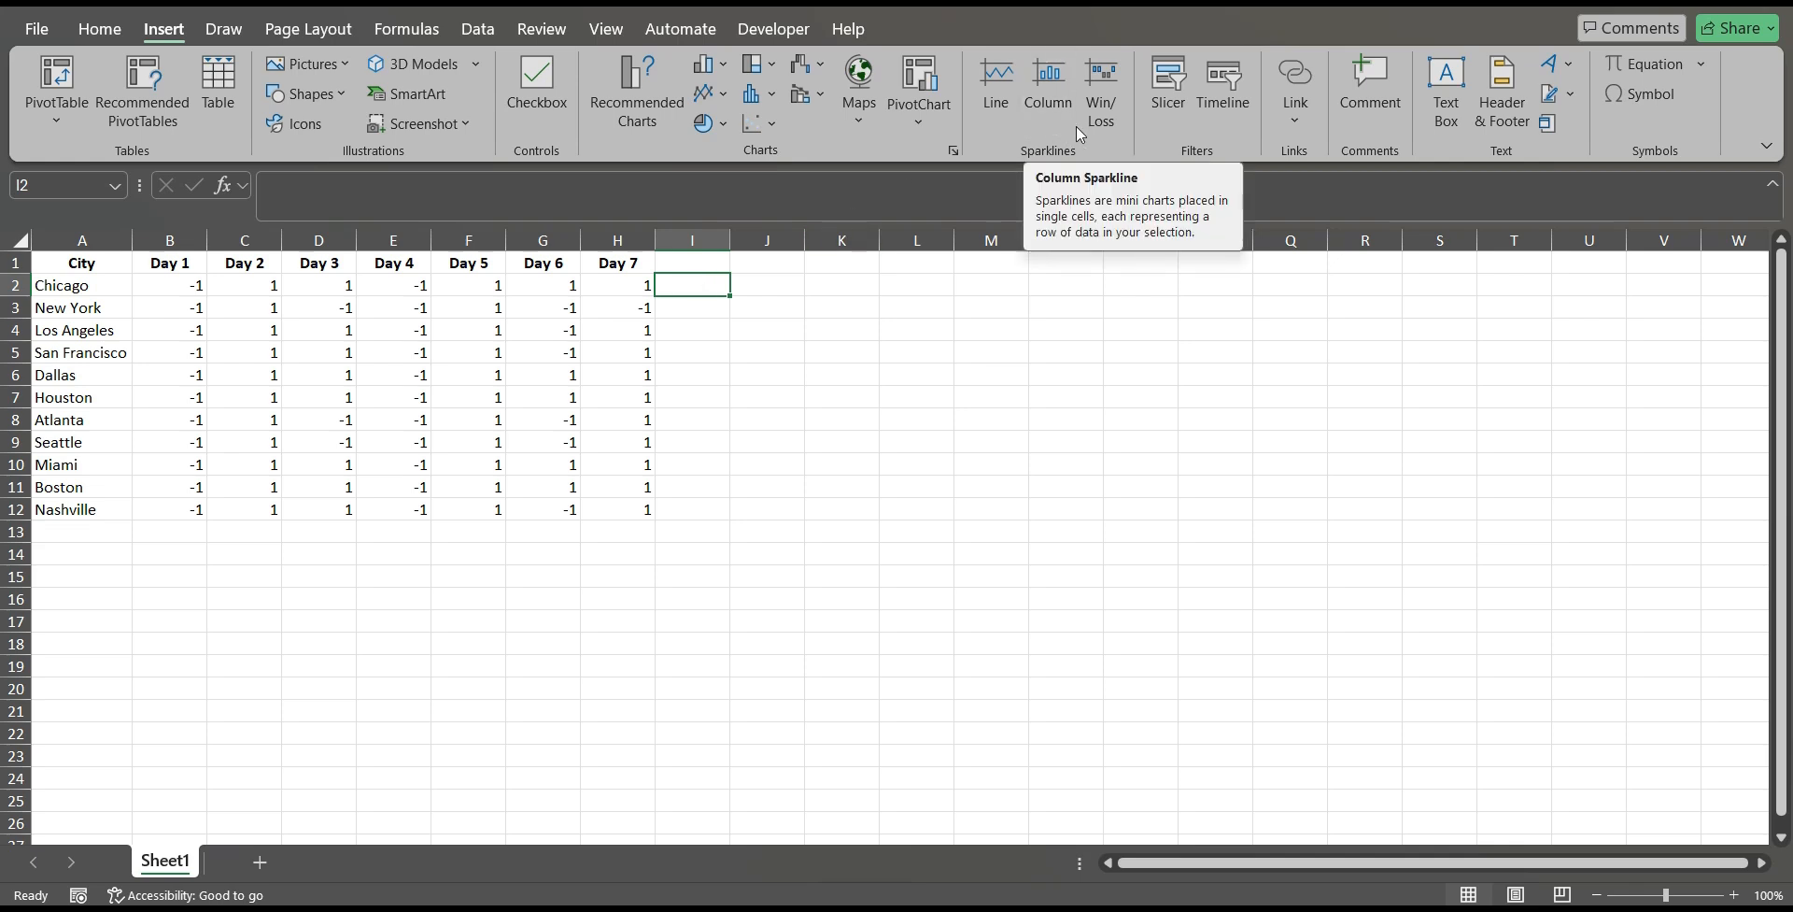
left_click(1114, 88)
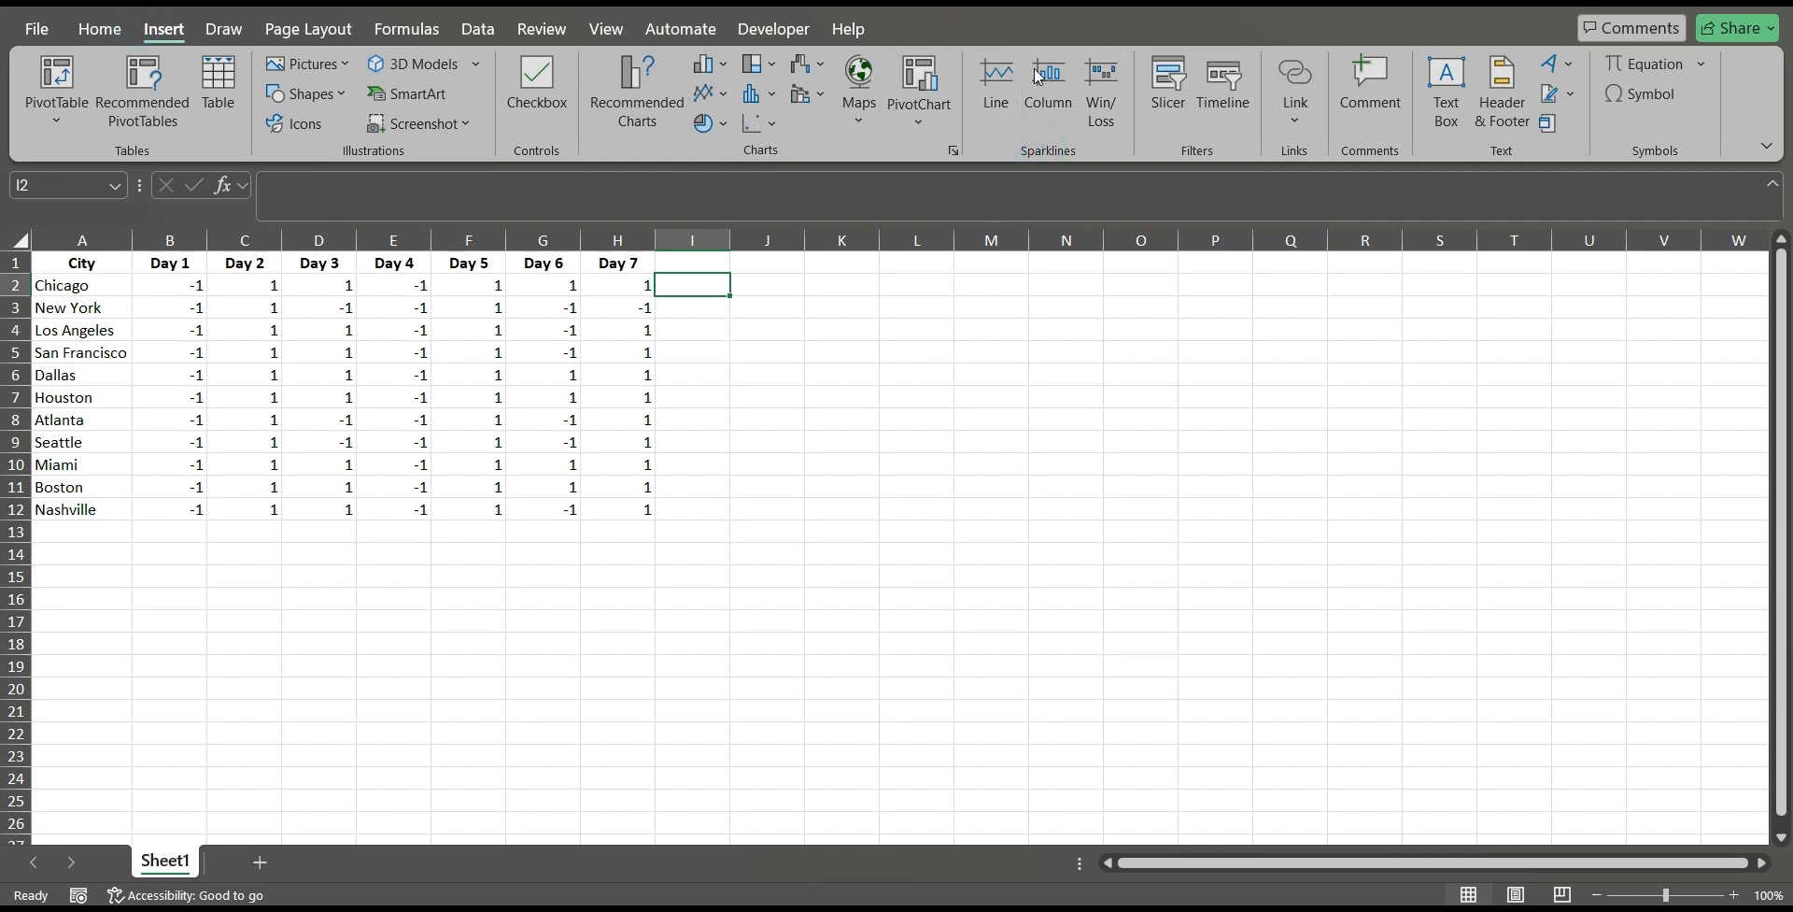
left_click(1102, 77)
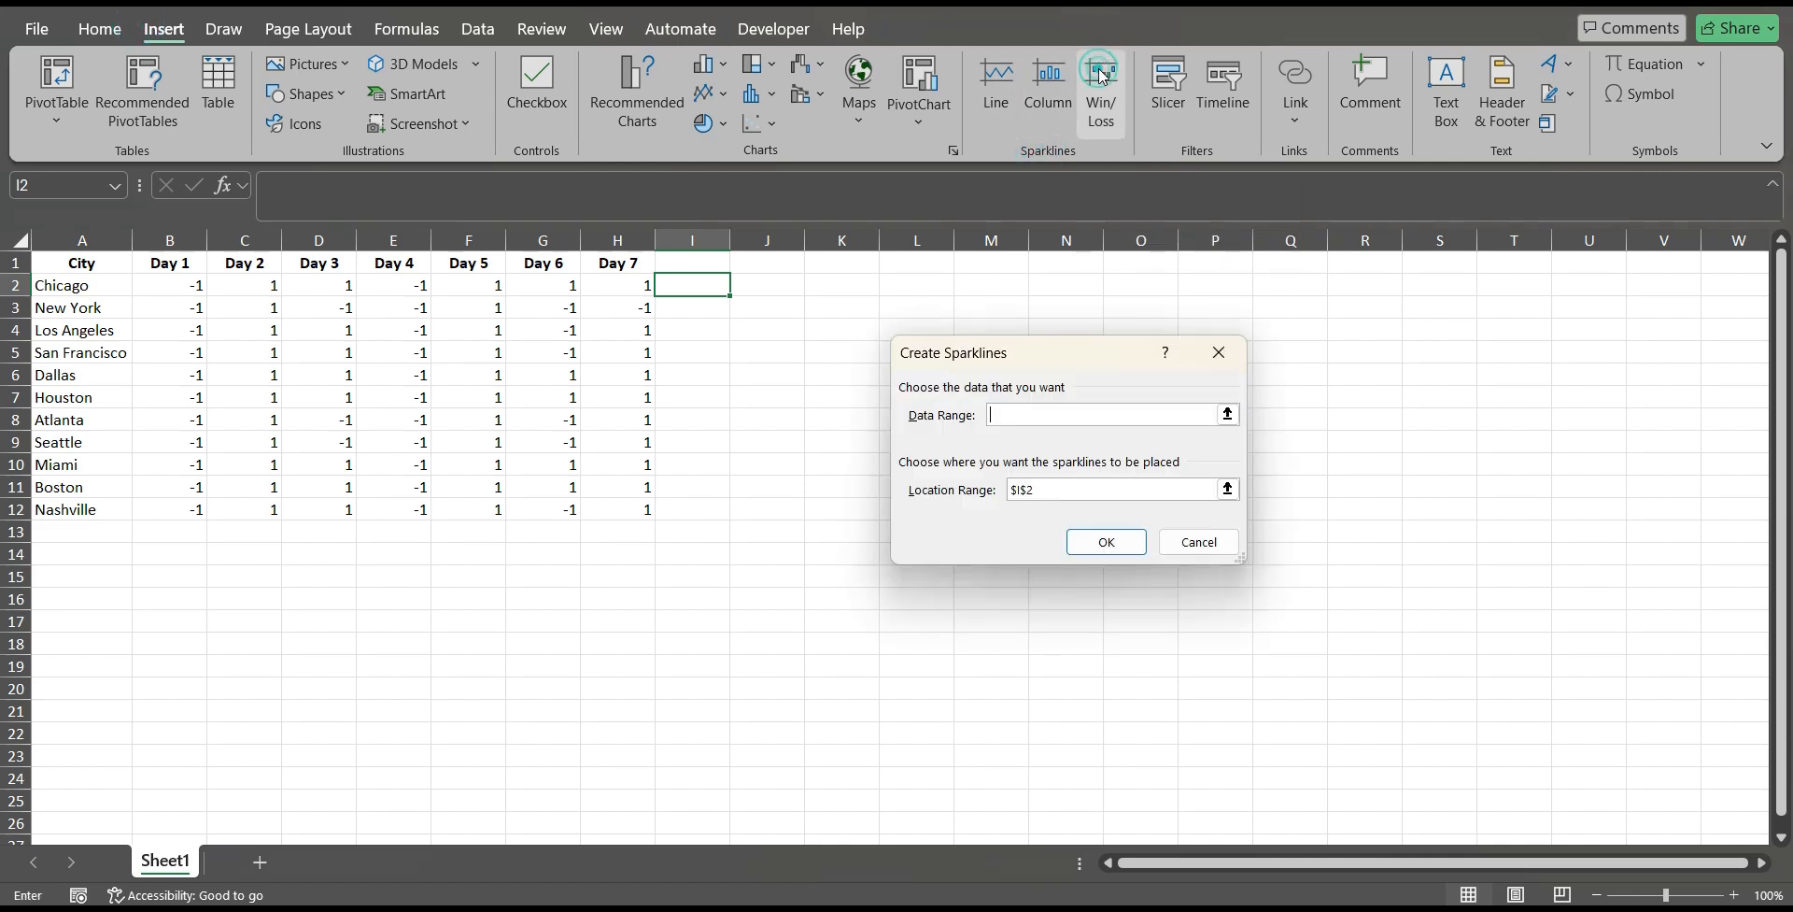
left_click_drag(193, 293, 620, 290)
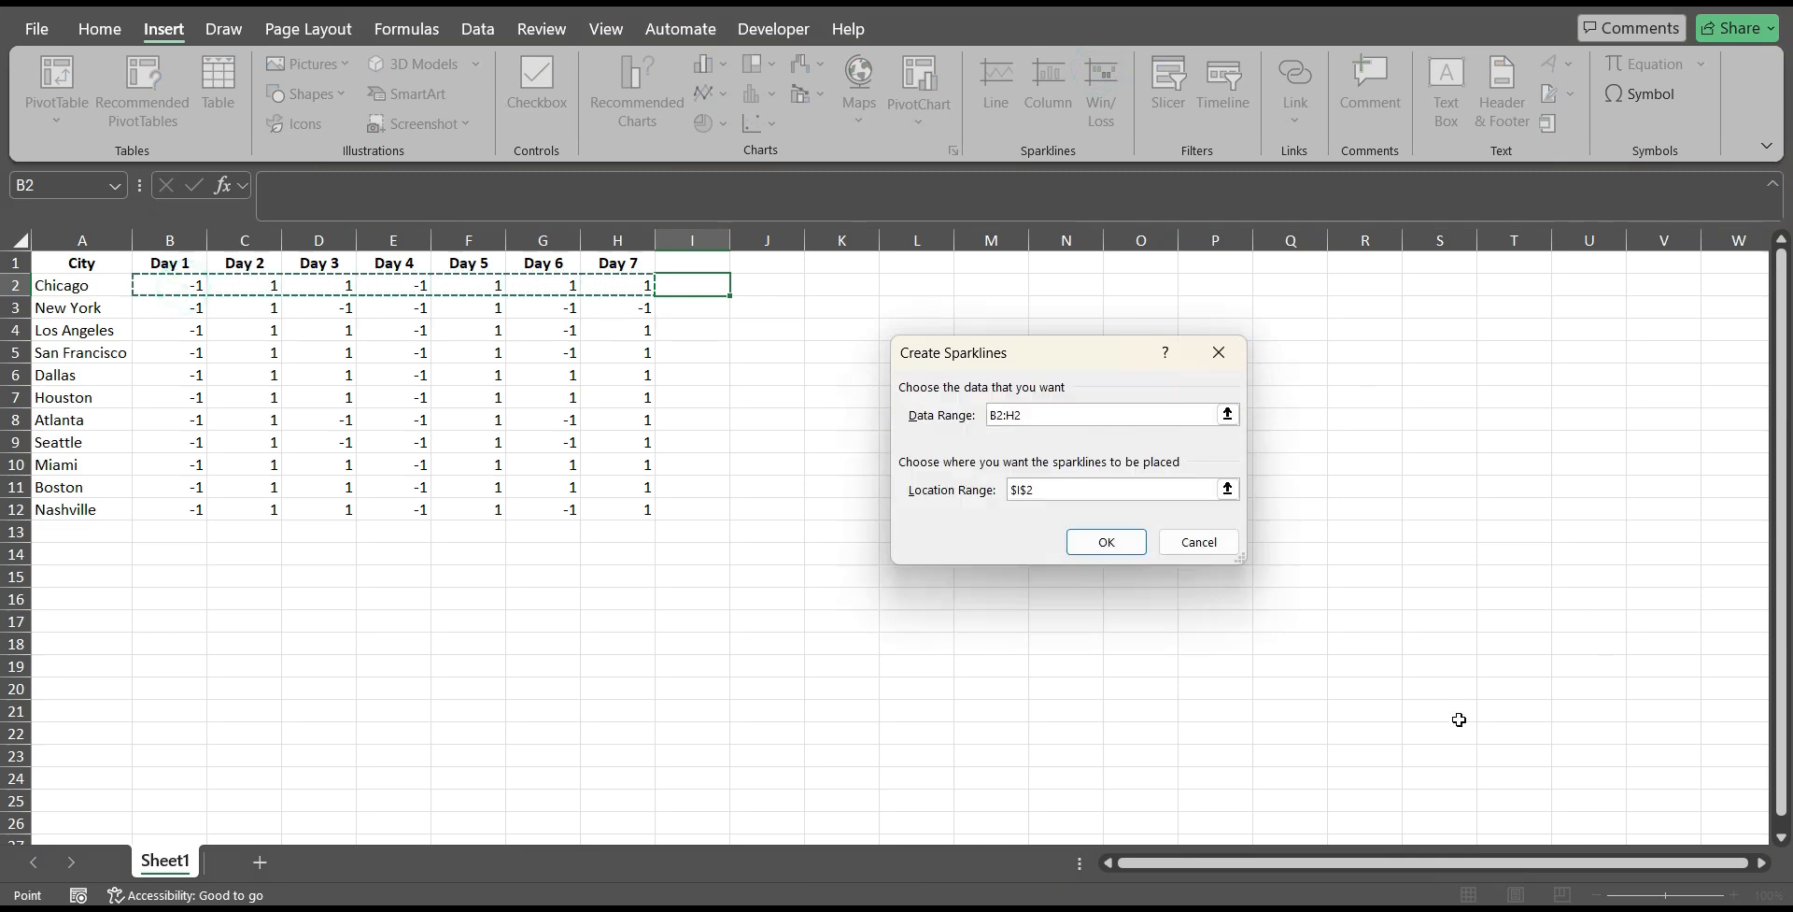
left_click(1172, 488)
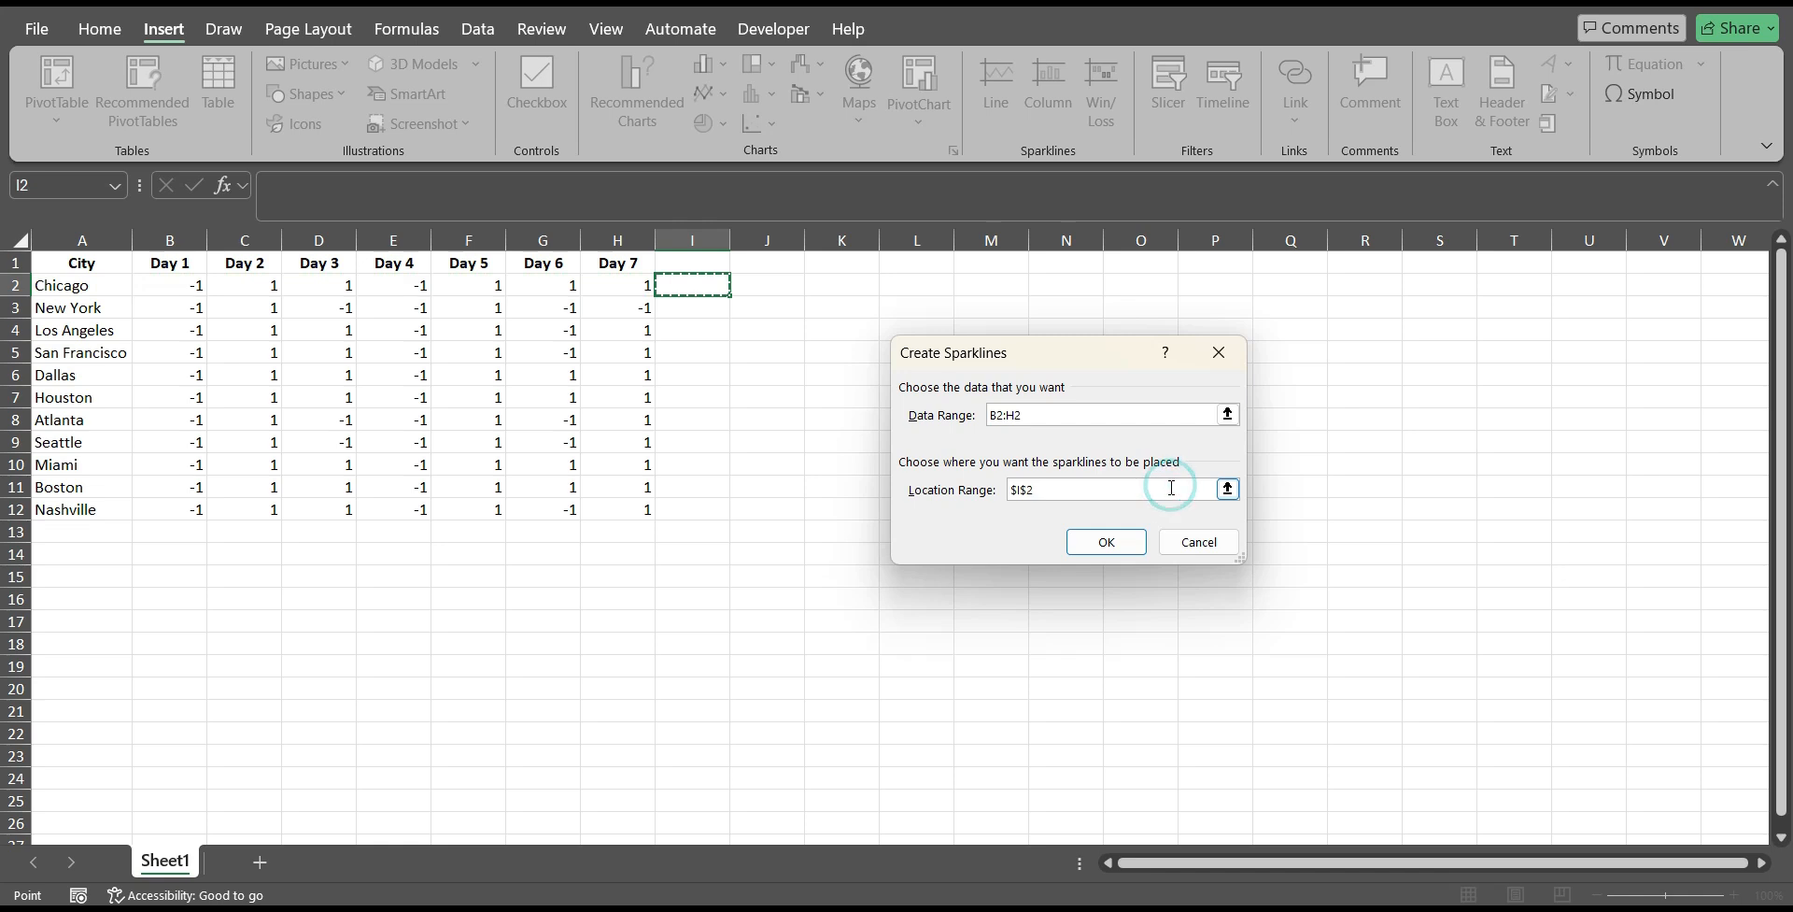
left_click(1120, 546)
left_click(879, 420)
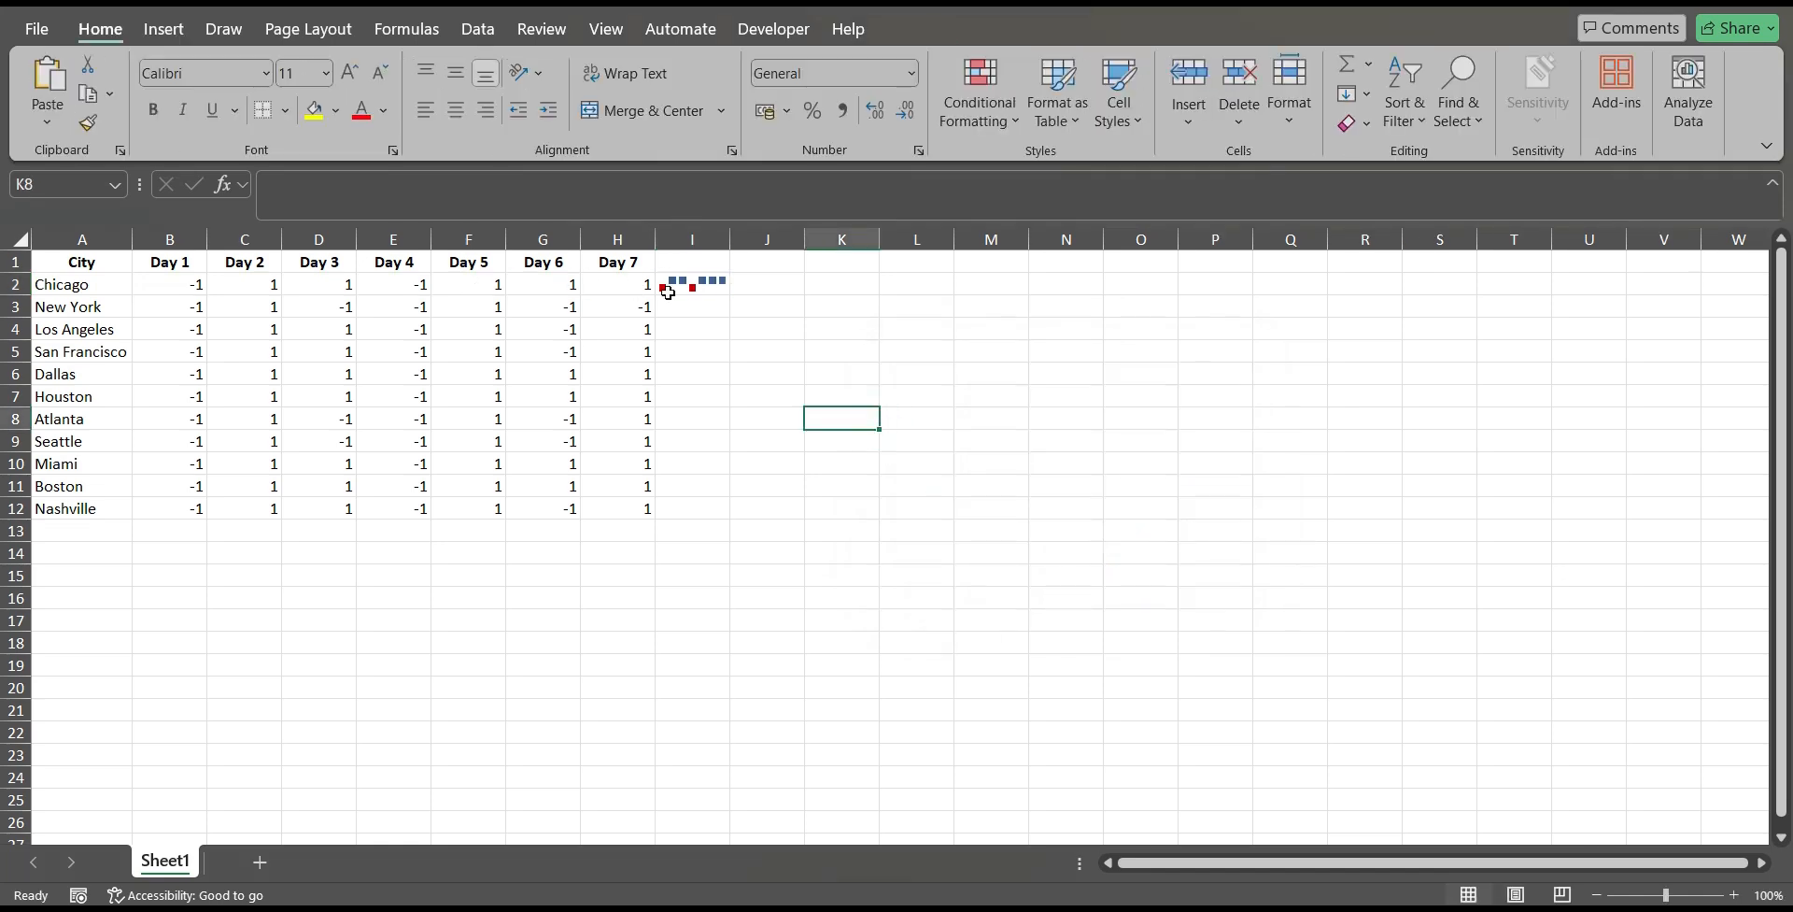
Examine Chicago's win/loss sparkline in I2.
left_click(697, 284)
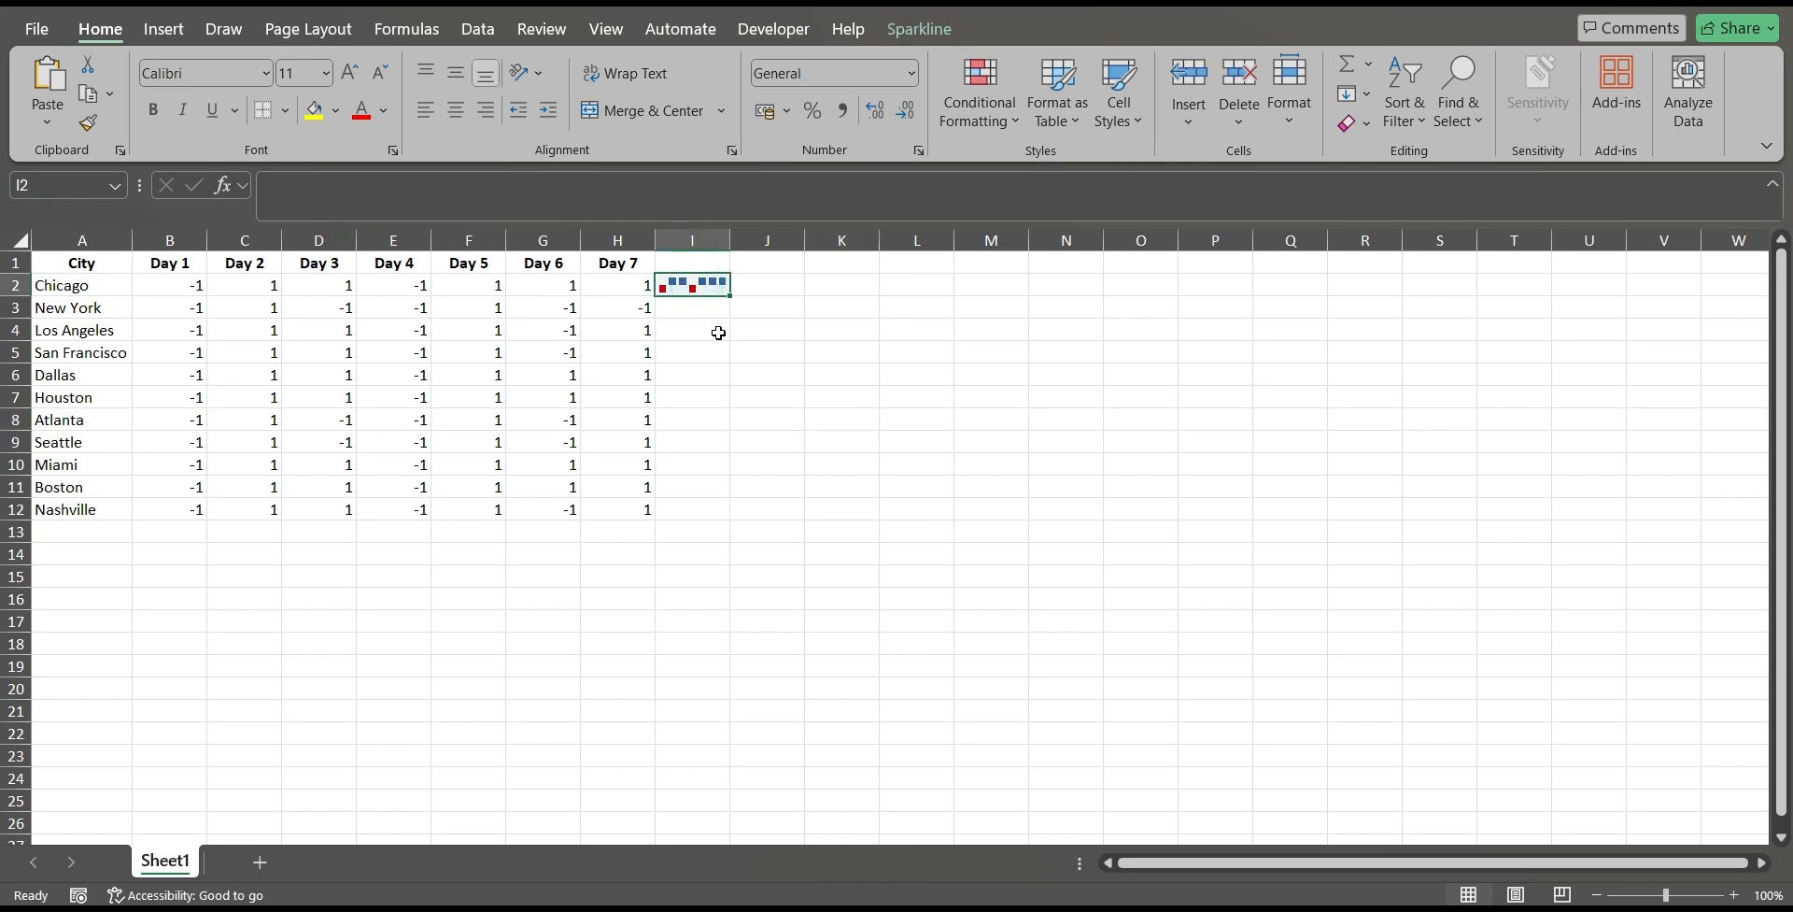
left_click(716, 327)
left_click(712, 283)
left_click(707, 309)
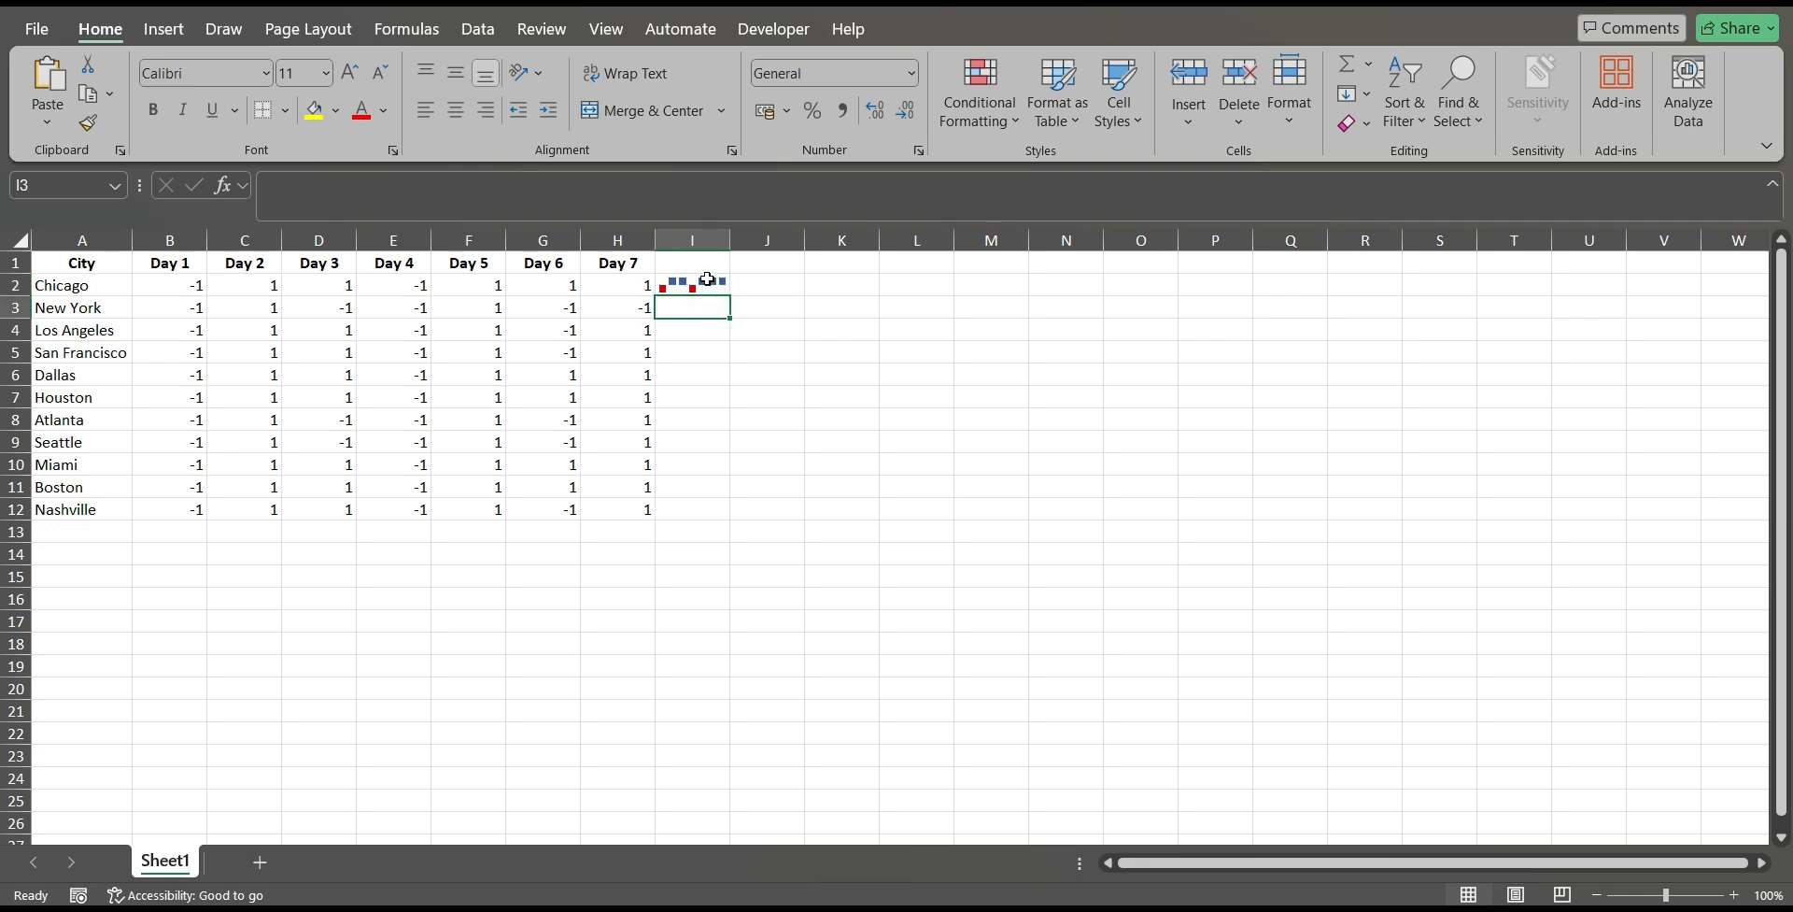
left_click(707, 281)
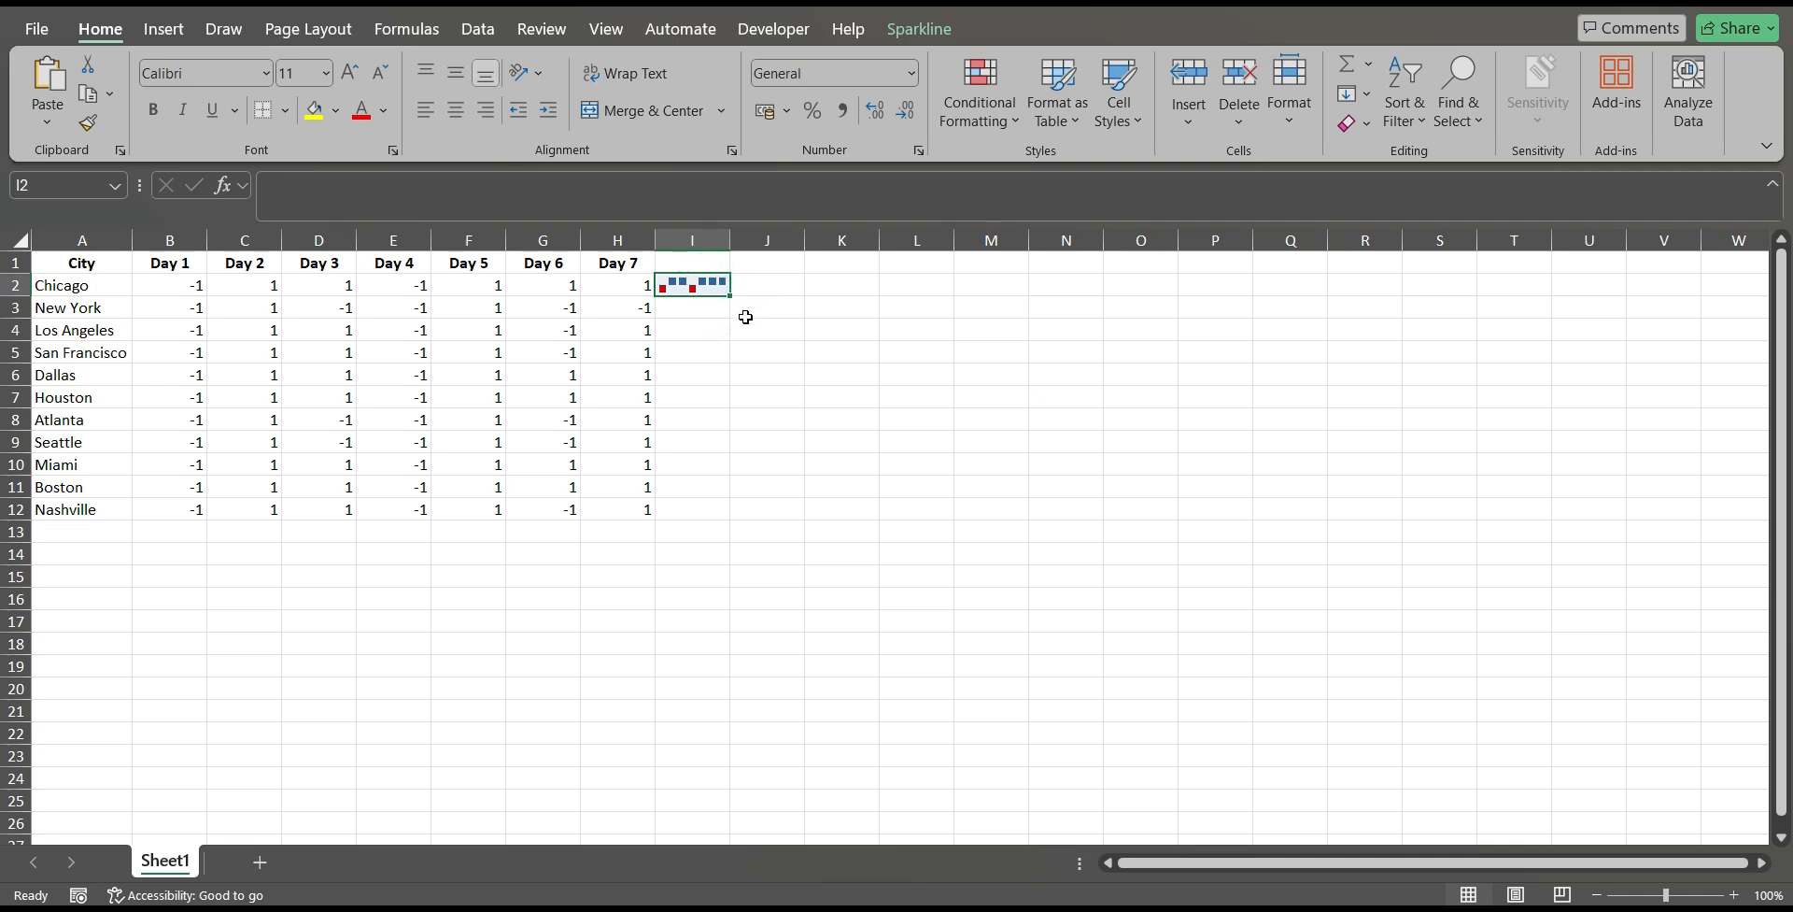
left_click(744, 316)
Fill the win/loss sparkline from I2 down to I12 for the remaining cities.
left_click(677, 288)
left_click_drag(735, 296, 736, 509)
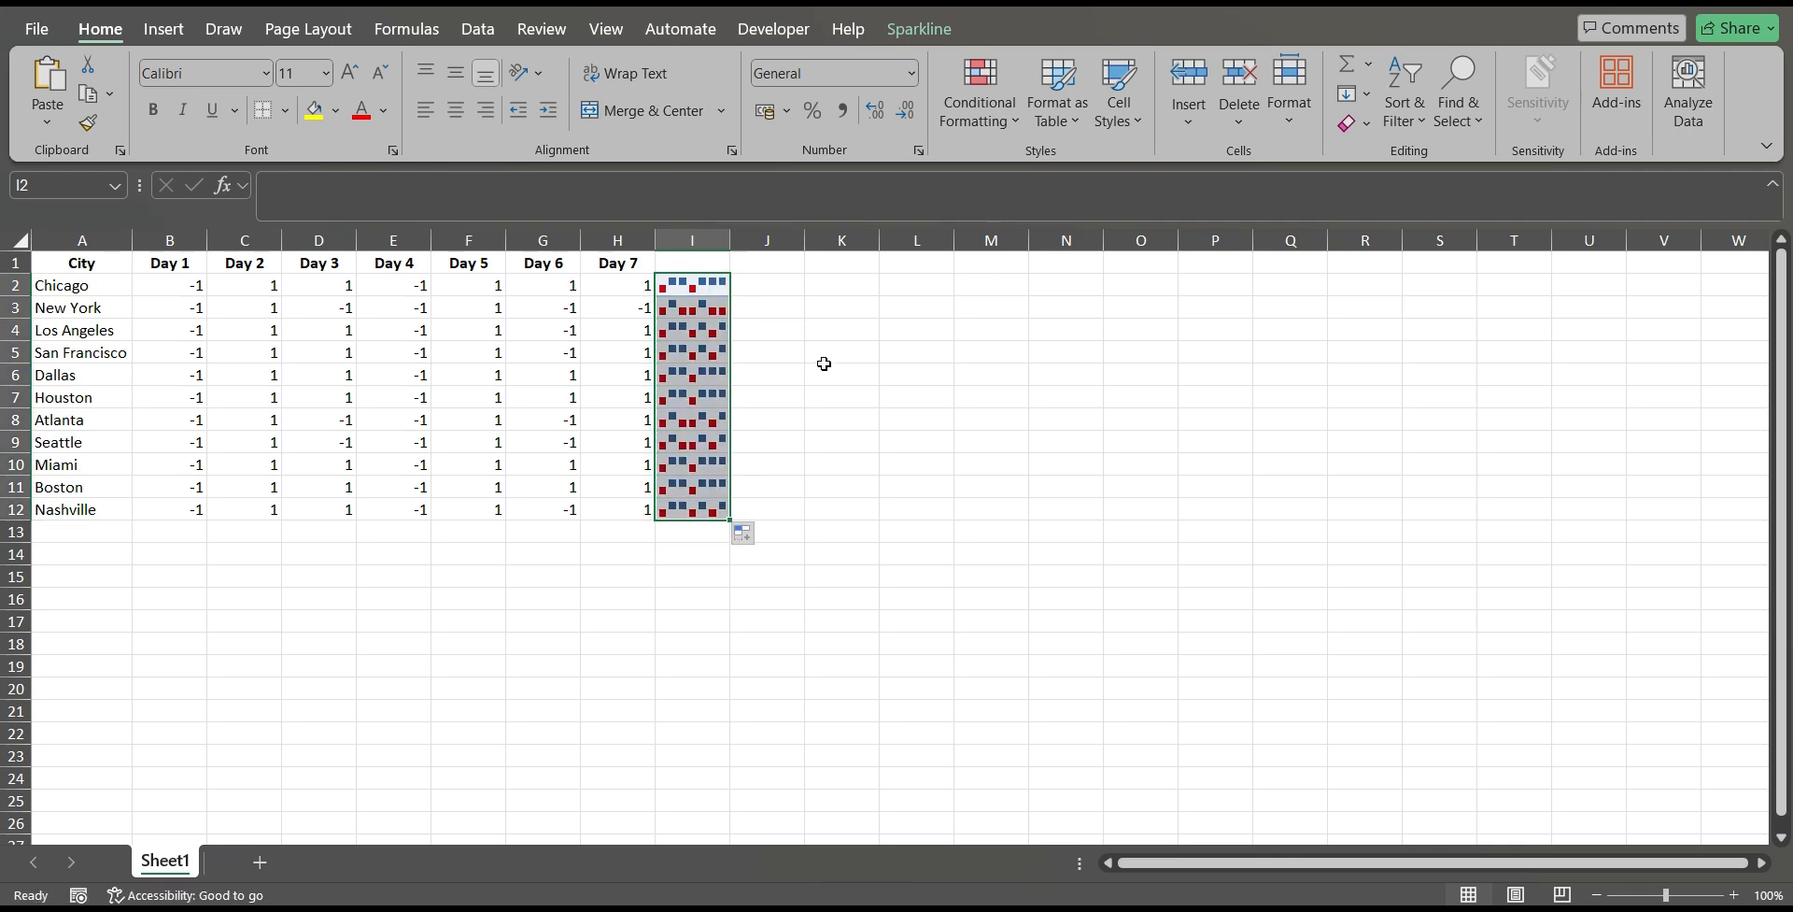
left_click(824, 369)
Compare New York's win/loss sparkline in I3 with its Day 1 to Day 7 values in row 3.
left_click(689, 309)
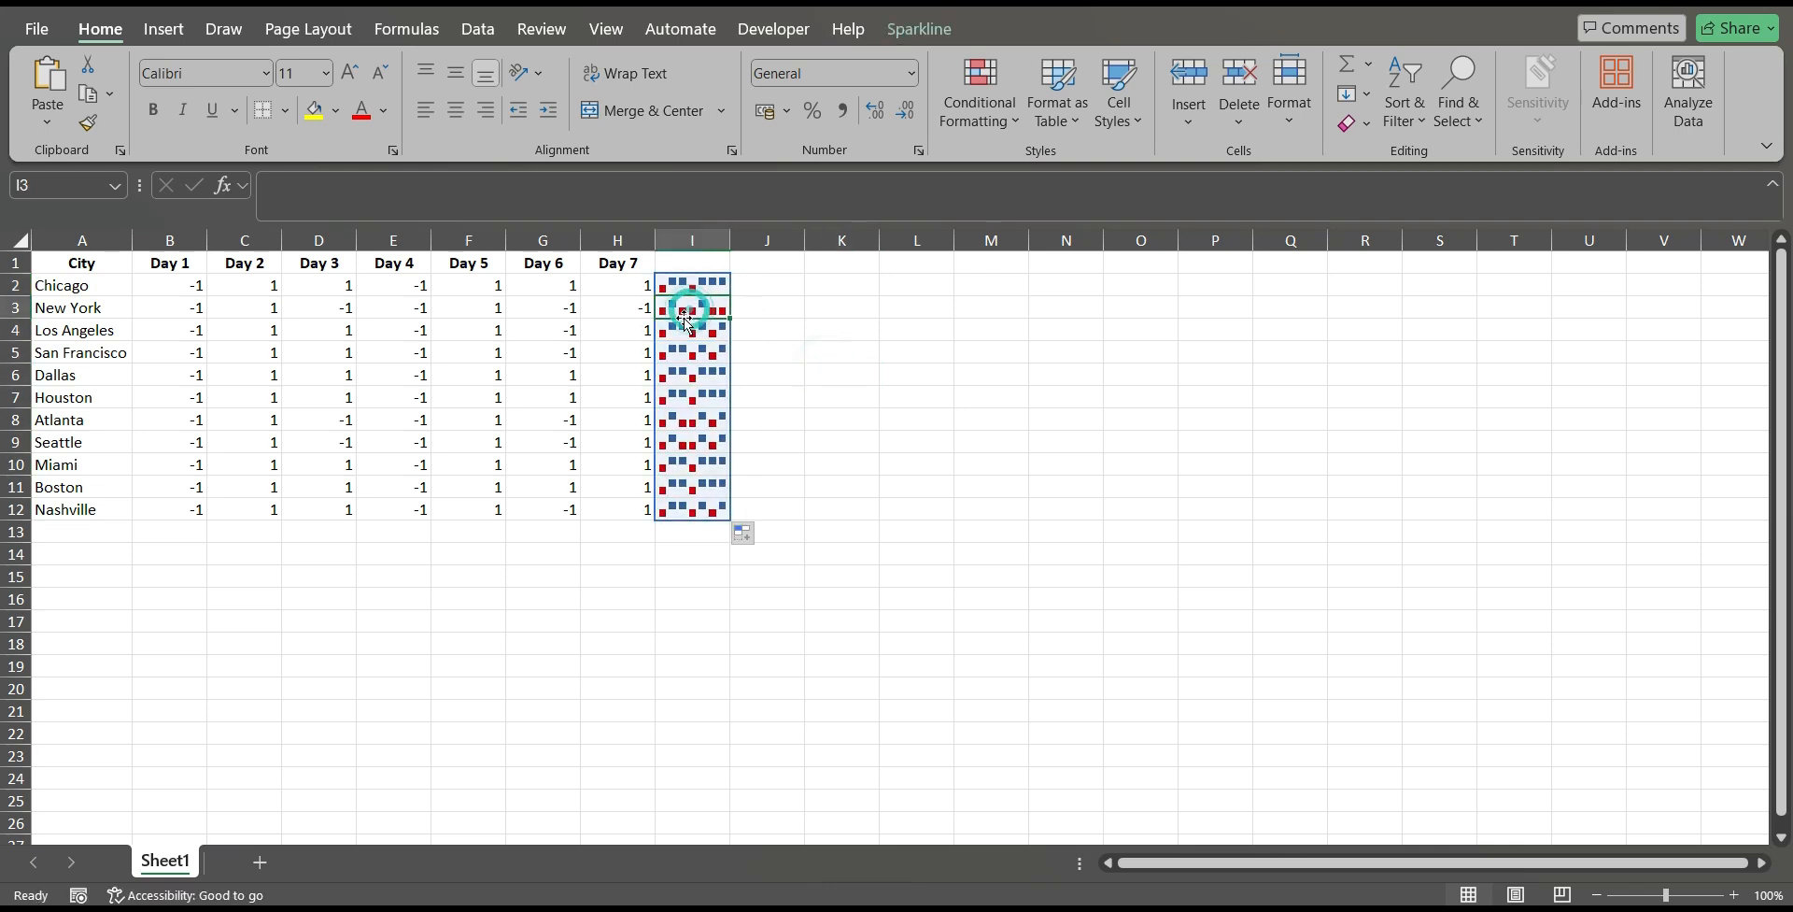
left_click(179, 310)
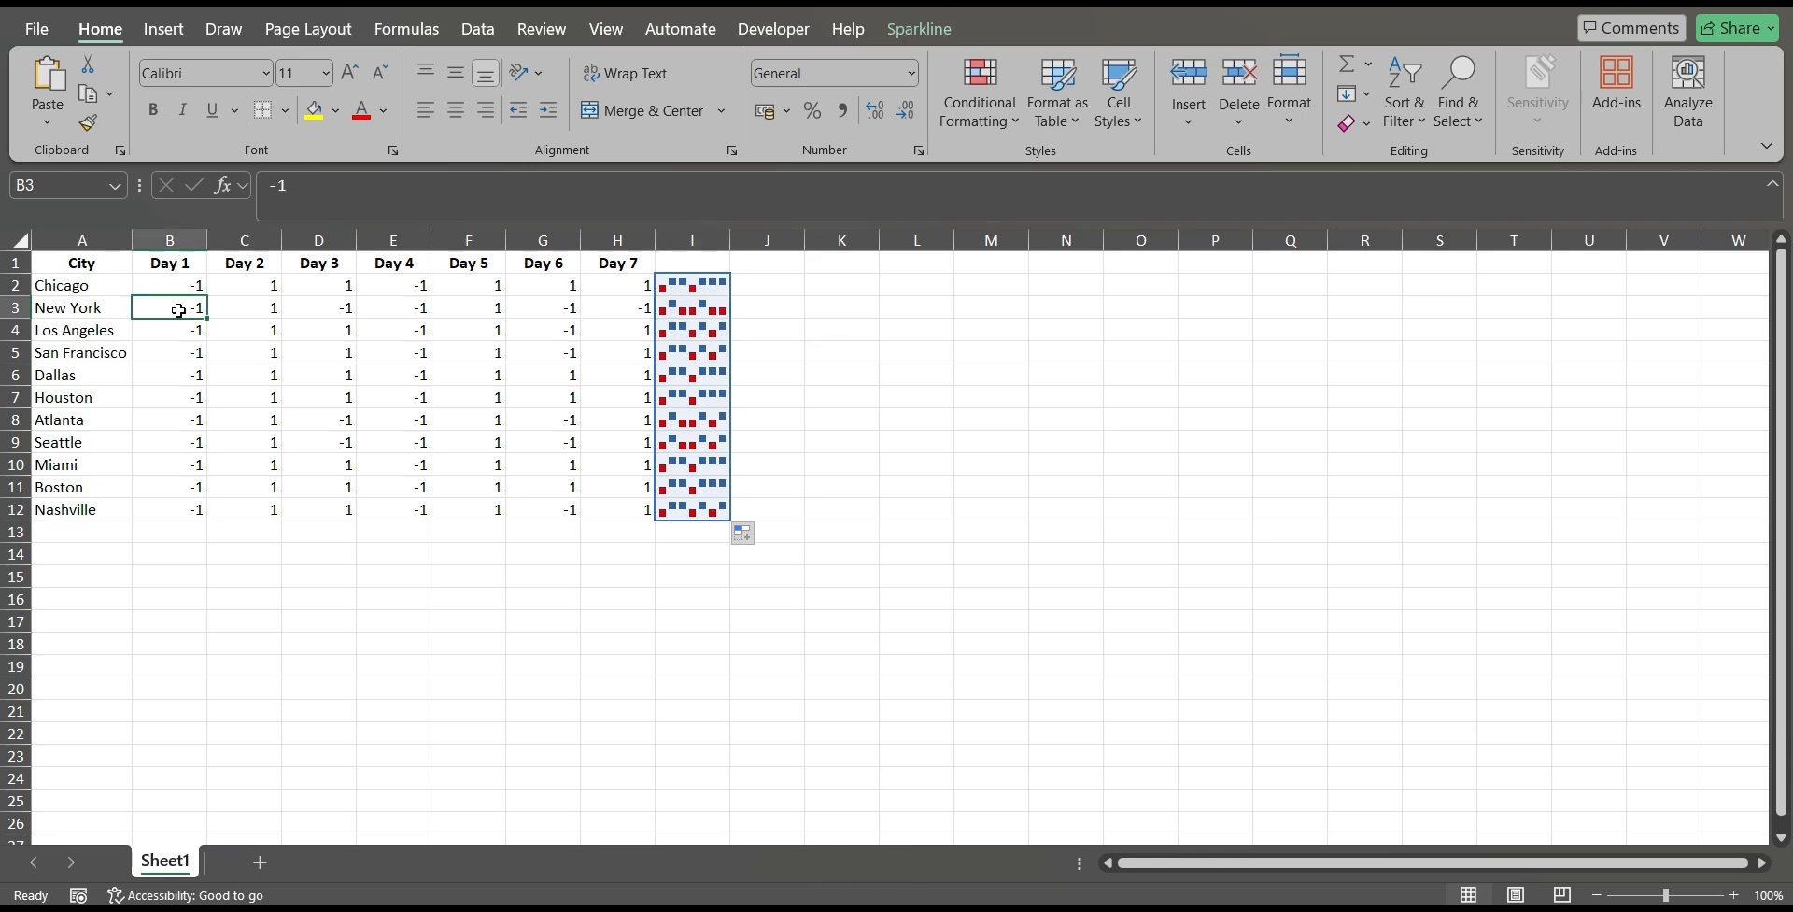
left_click(277, 312)
left_click_drag(332, 308, 409, 305)
left_click(714, 302)
left_click(476, 304)
left_click(559, 303)
left_click(1066, 351)
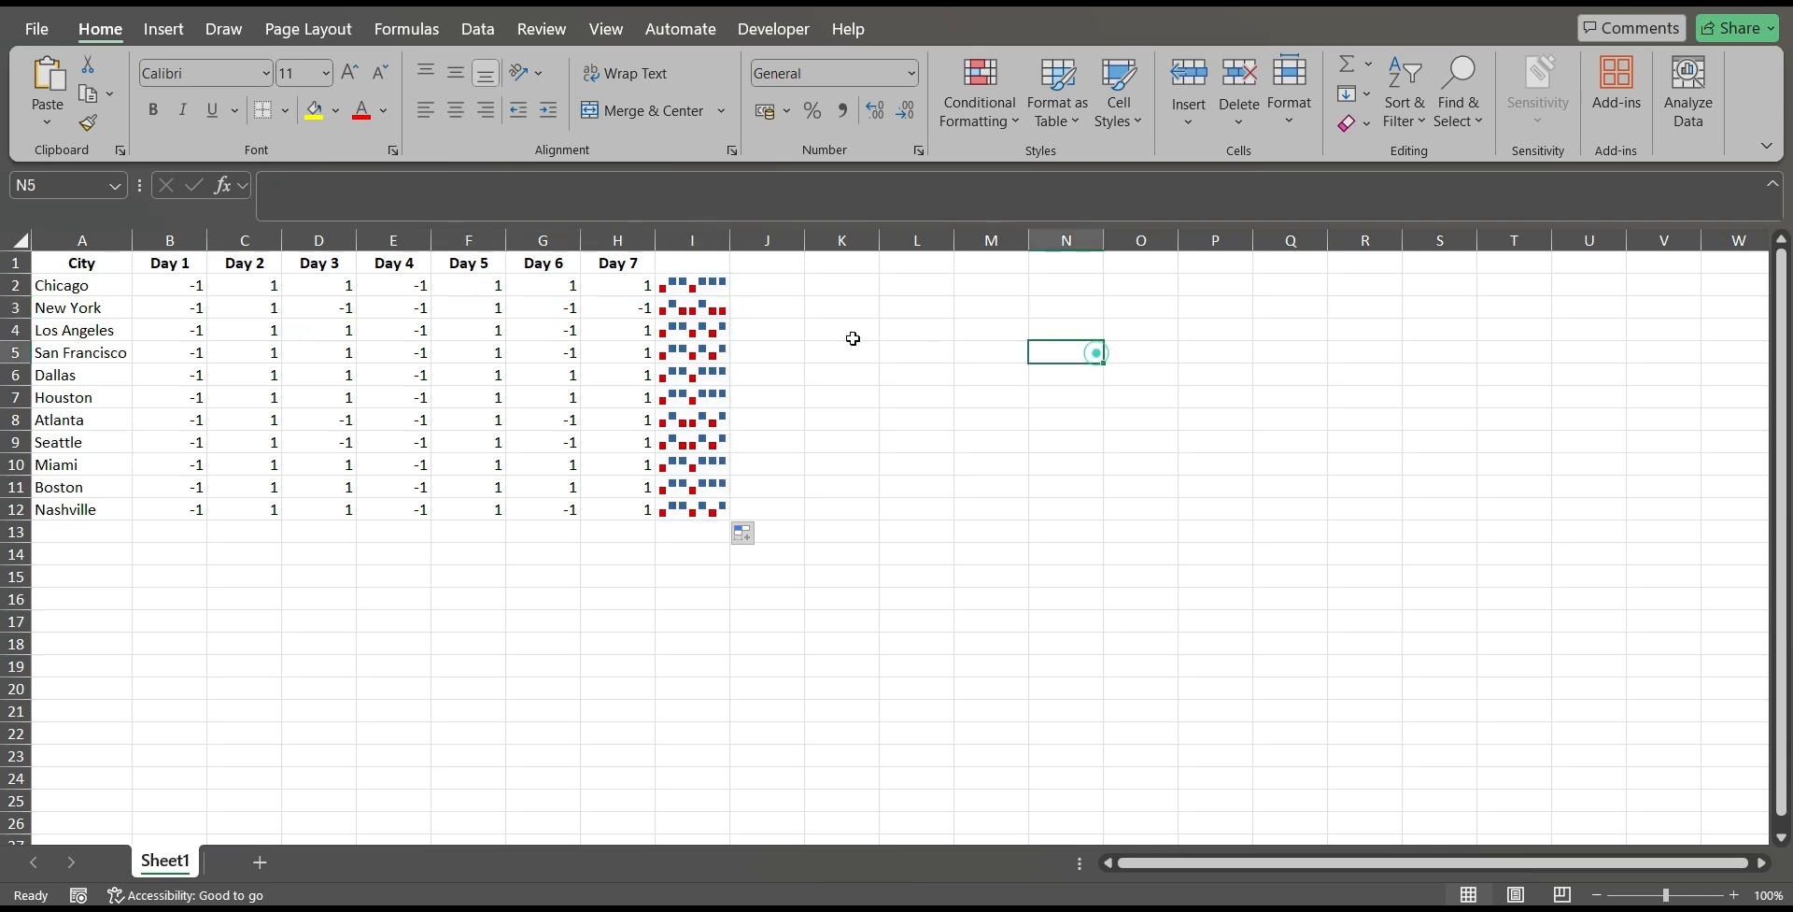
Widen column I slightly to enlarge the win/loss sparklines.
left_click(709, 309)
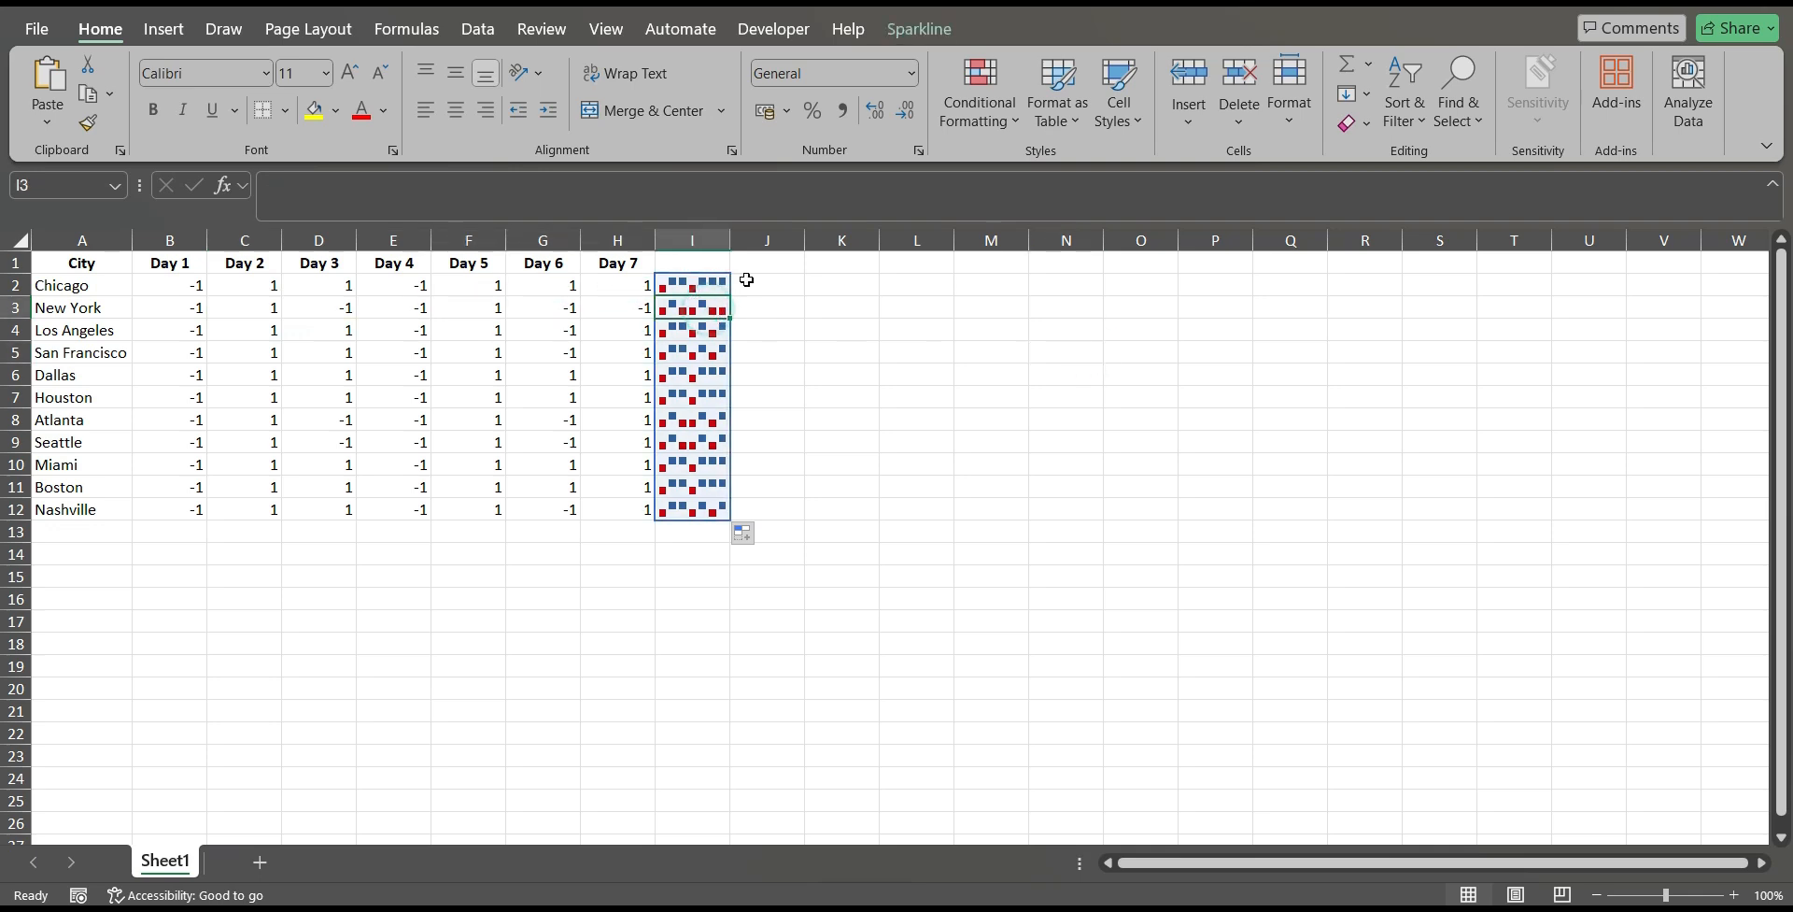
left_click(859, 307)
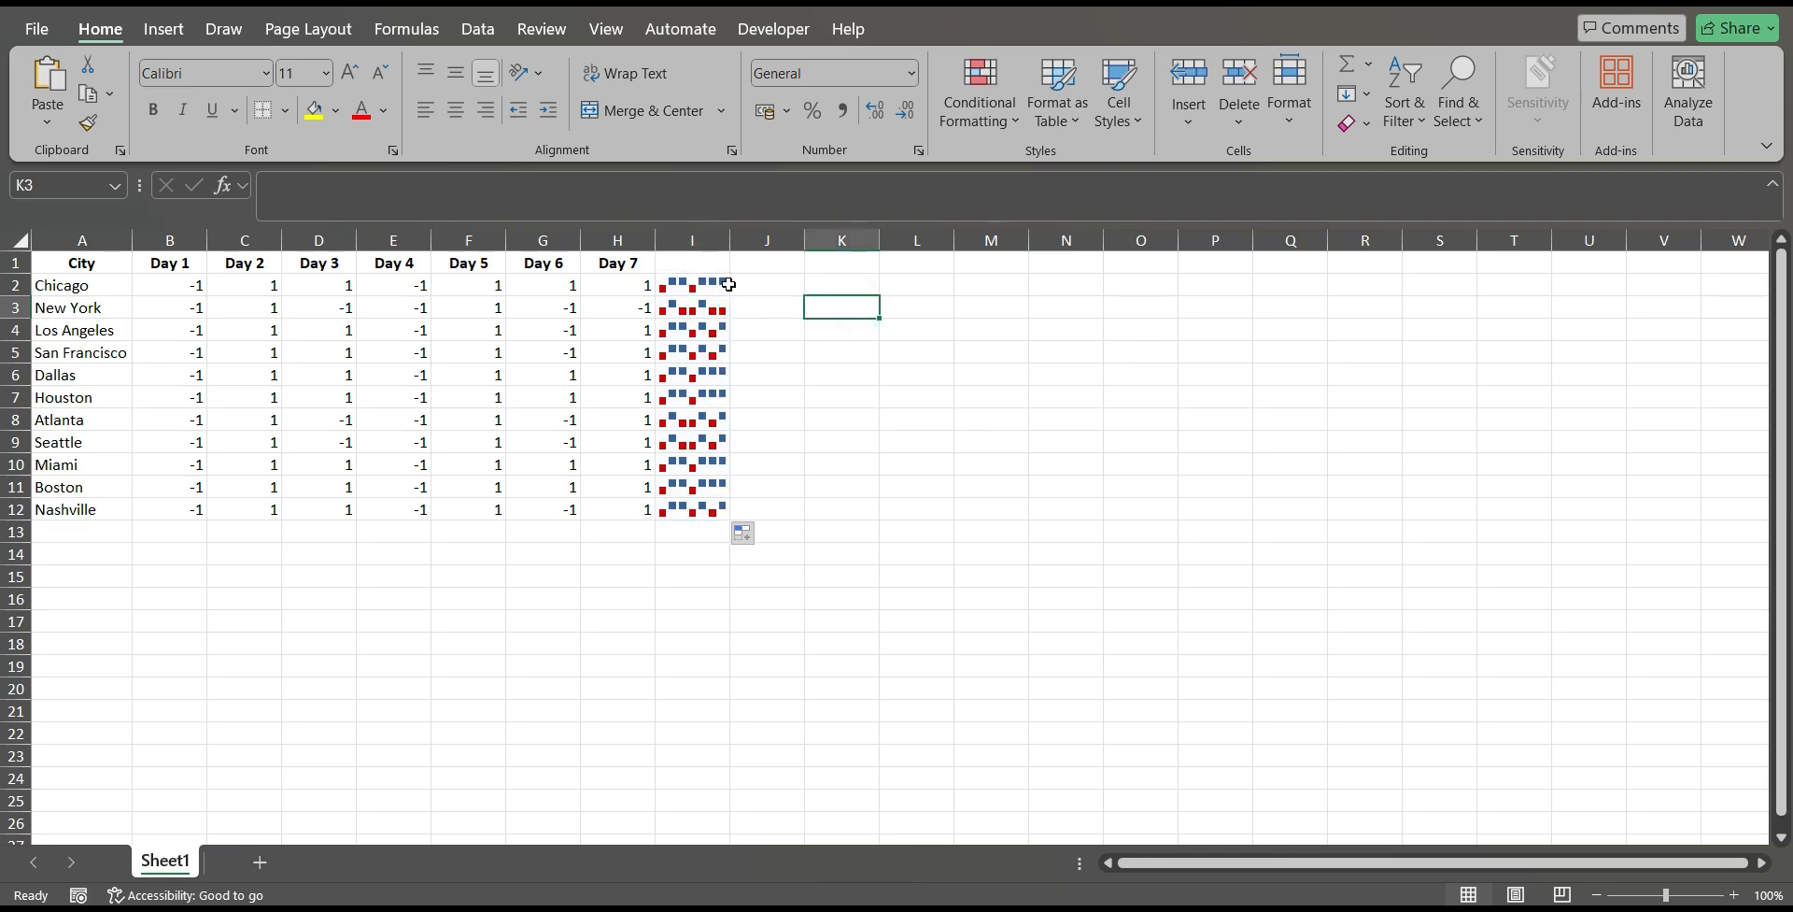
left_click_drag(731, 240, 754, 240)
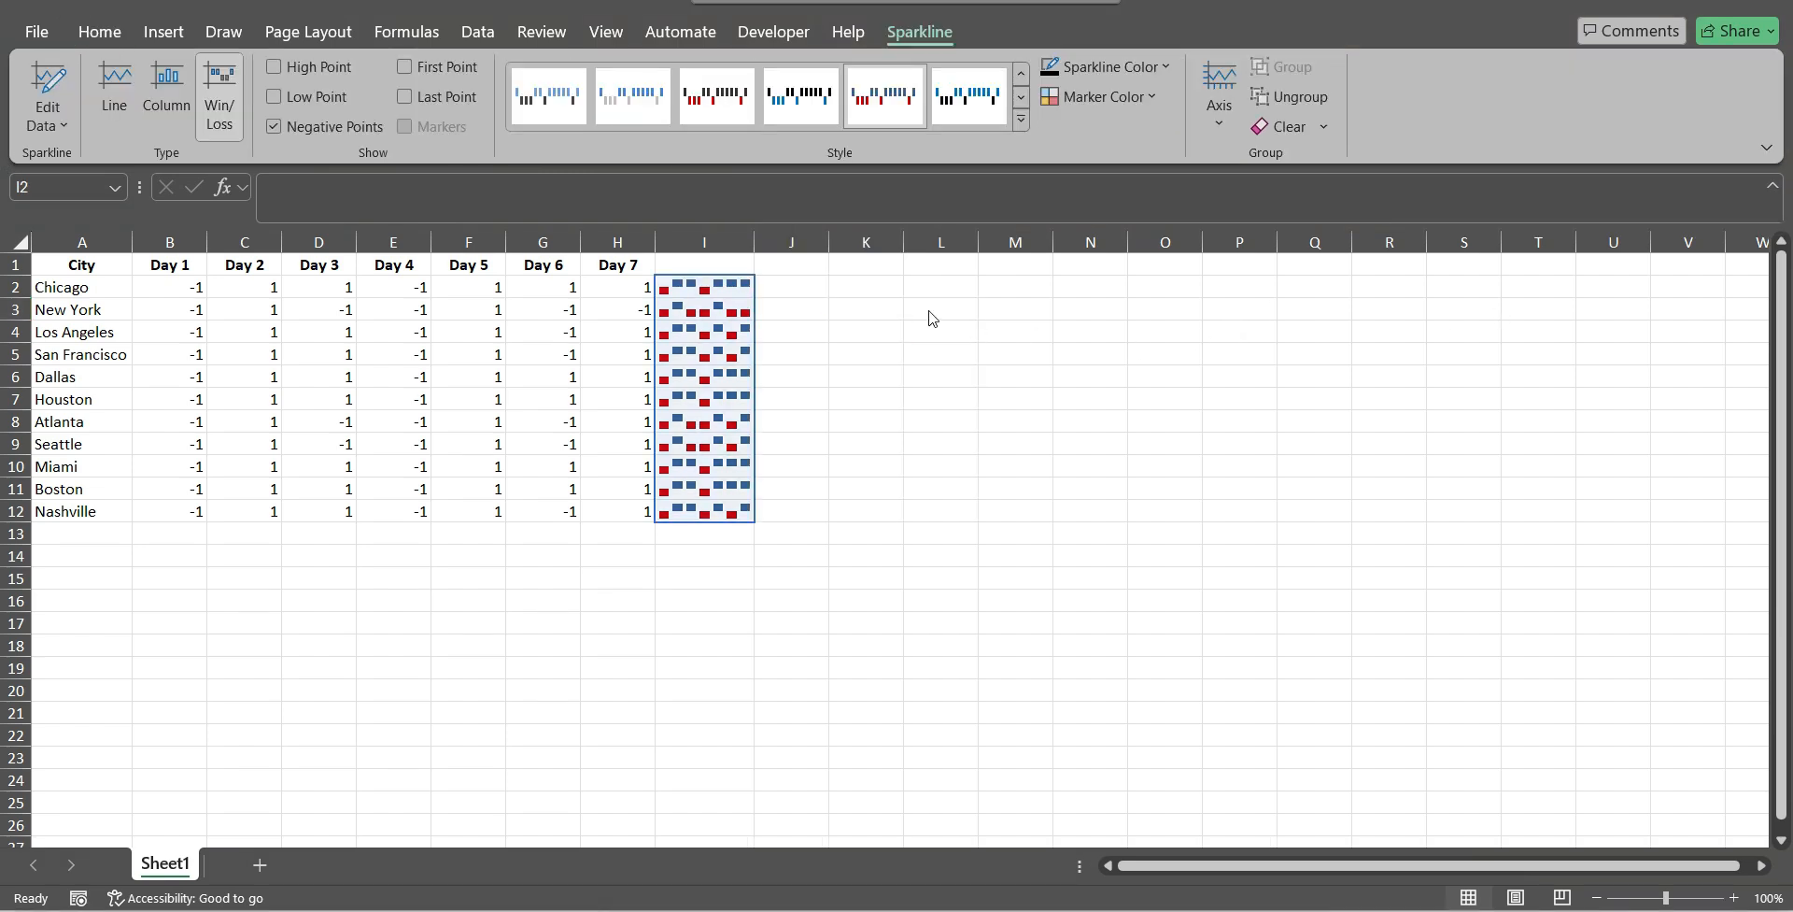
left_click(837, 317)
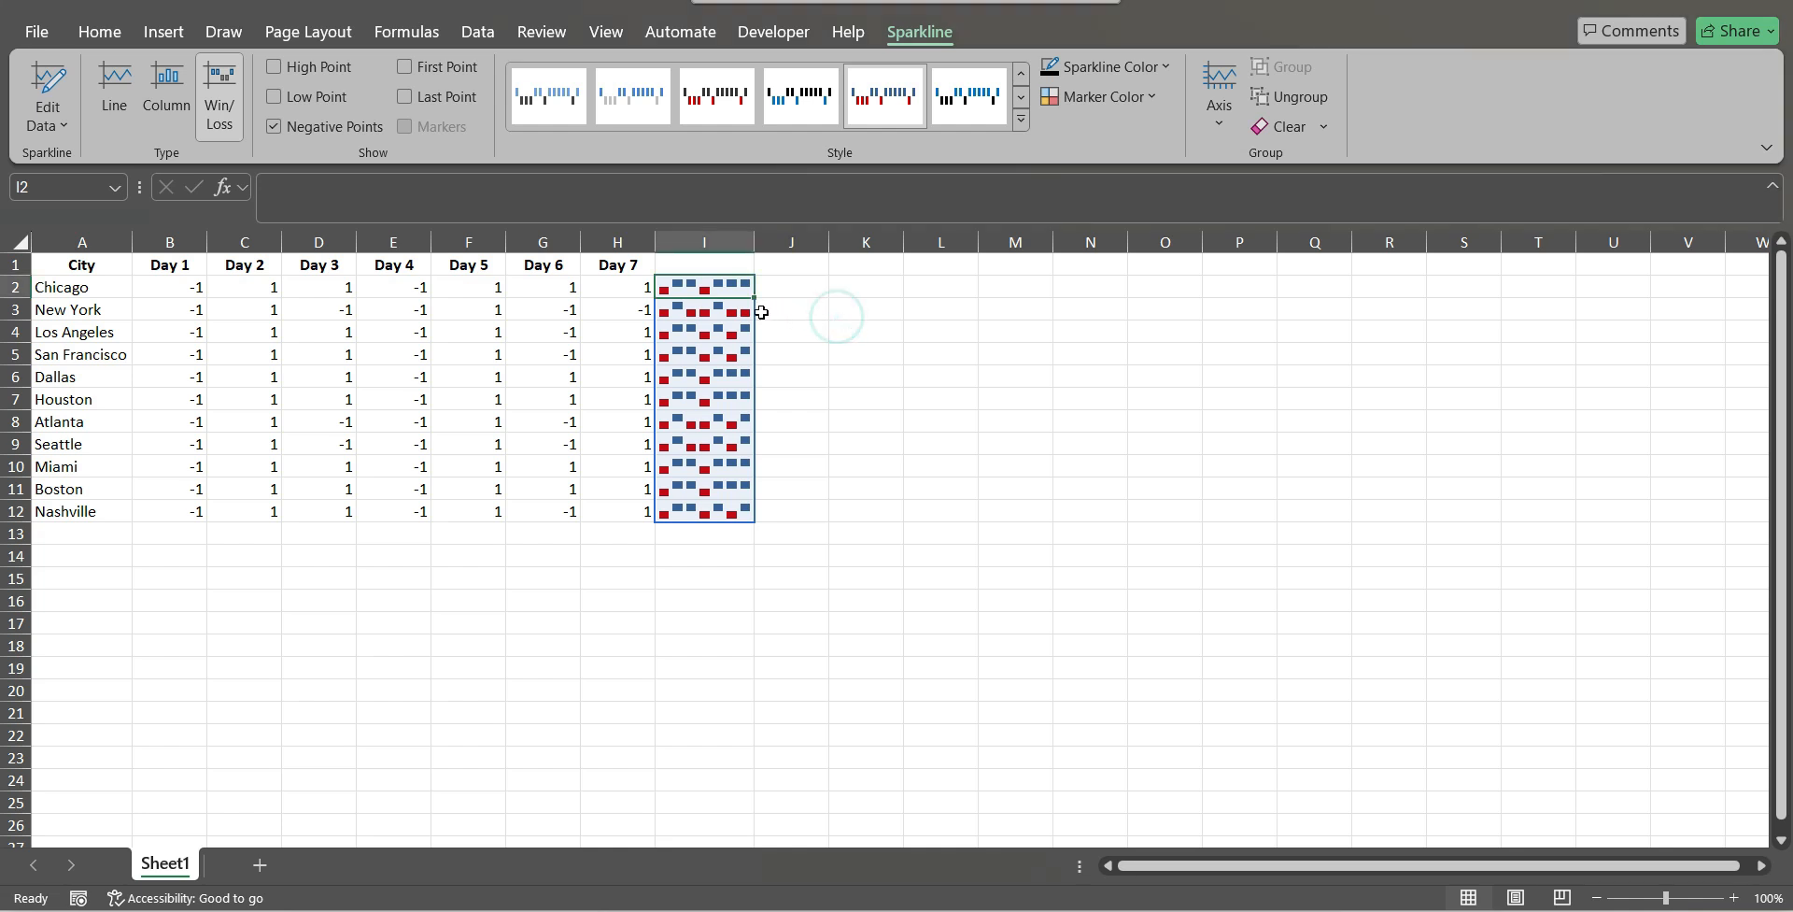
left_click(878, 302)
Try a teal-and-orange style on the win/loss sparklines in I2:I12 and return to the blue-and-red style.
left_click(729, 289)
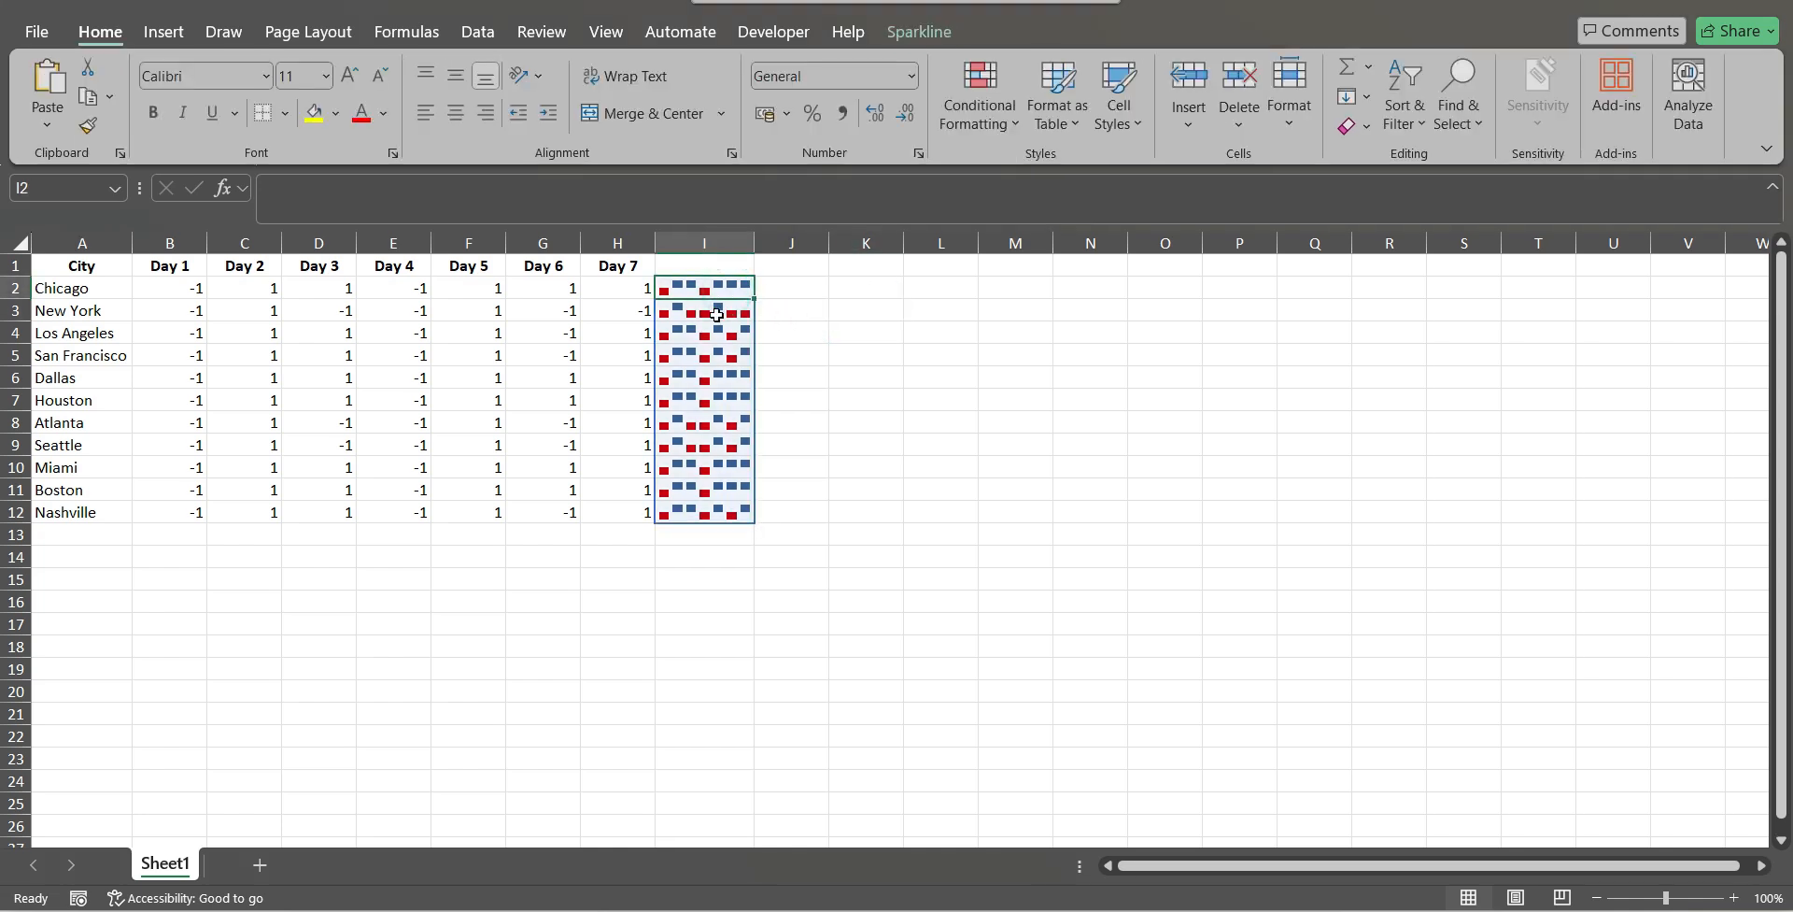
left_click(681, 311)
left_click(700, 287)
left_click(703, 285)
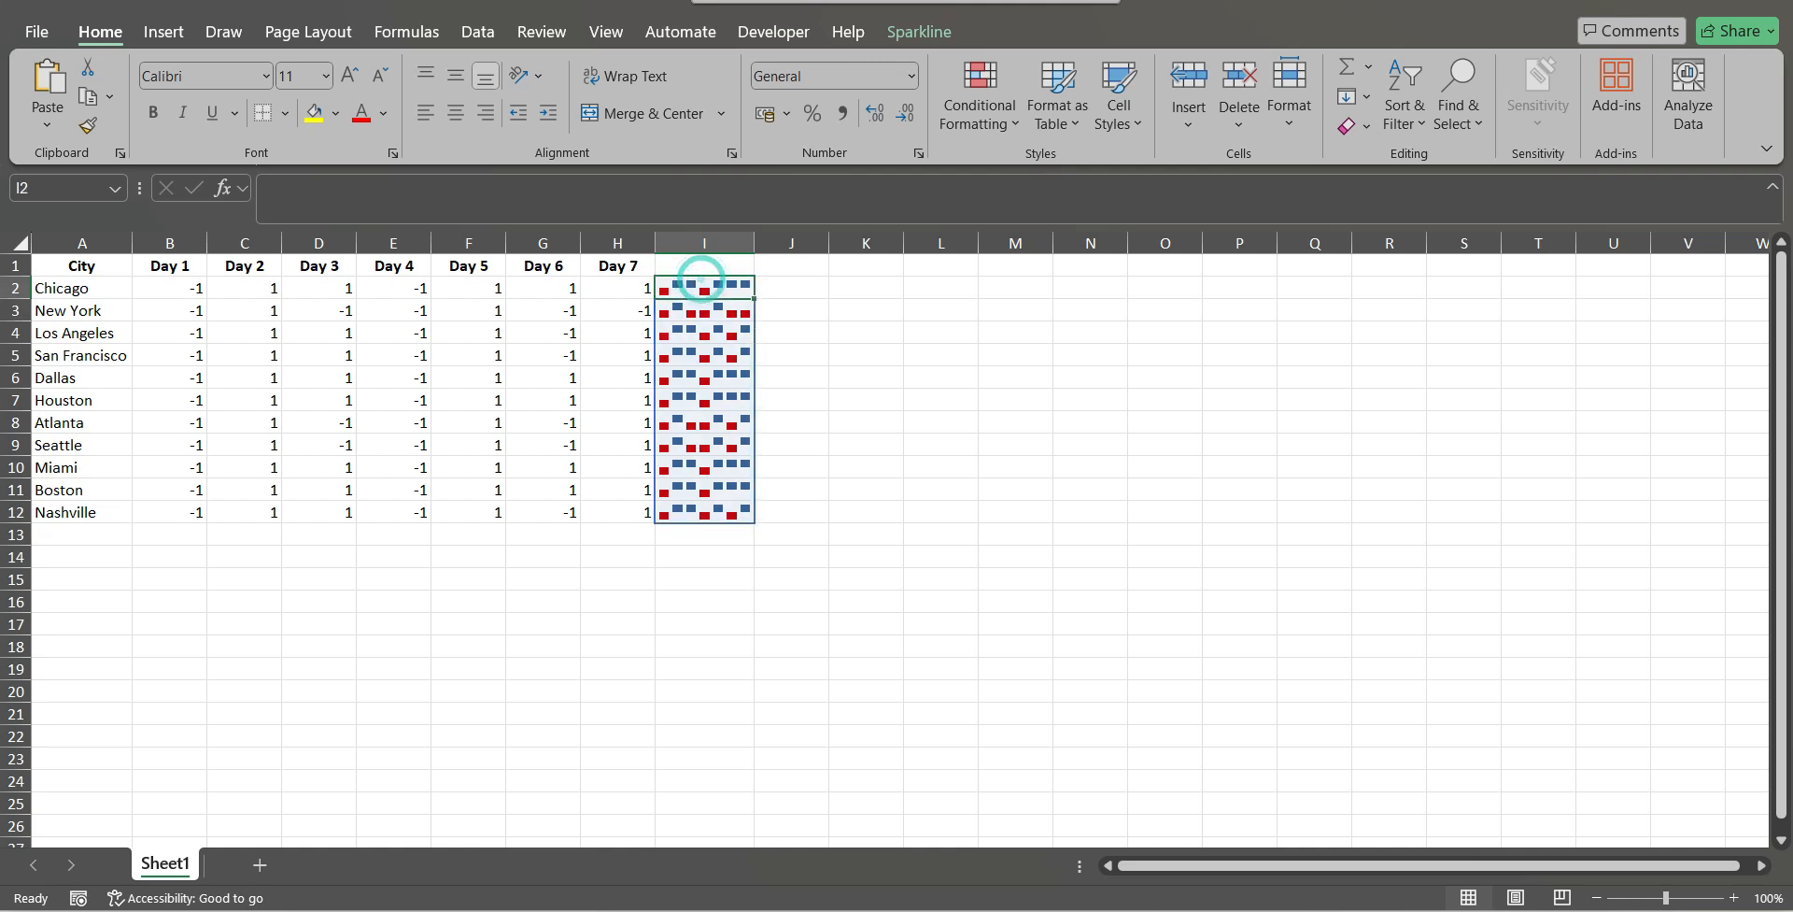
left_click(919, 34)
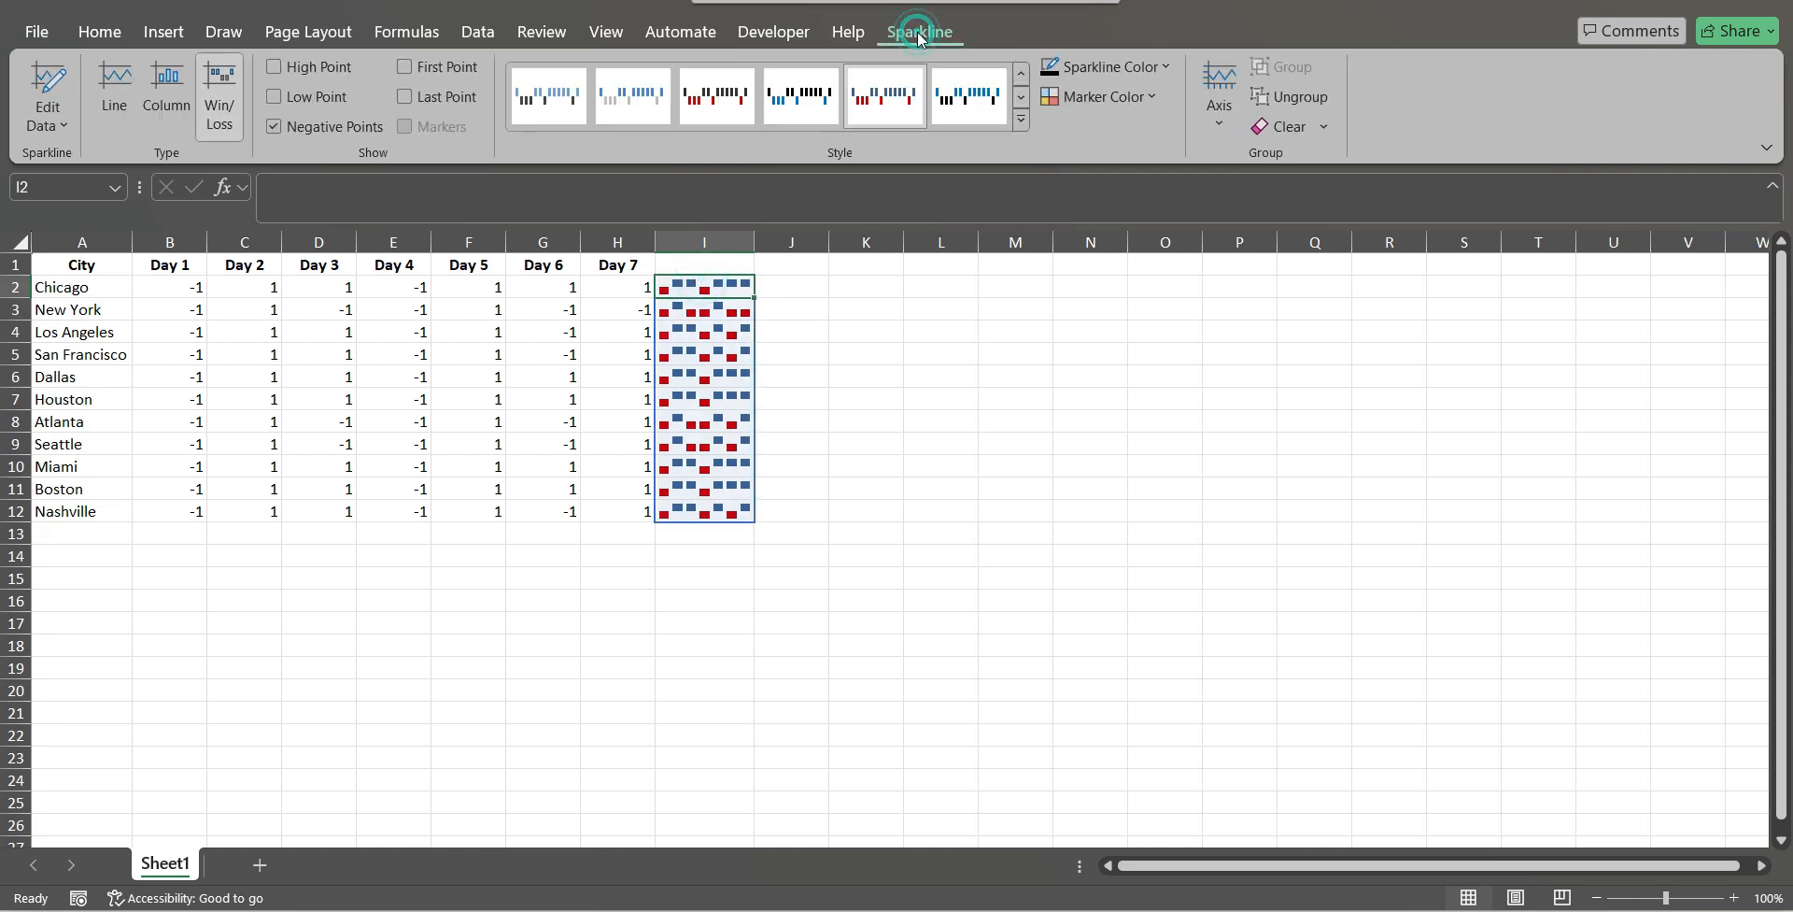
left_click(1019, 121)
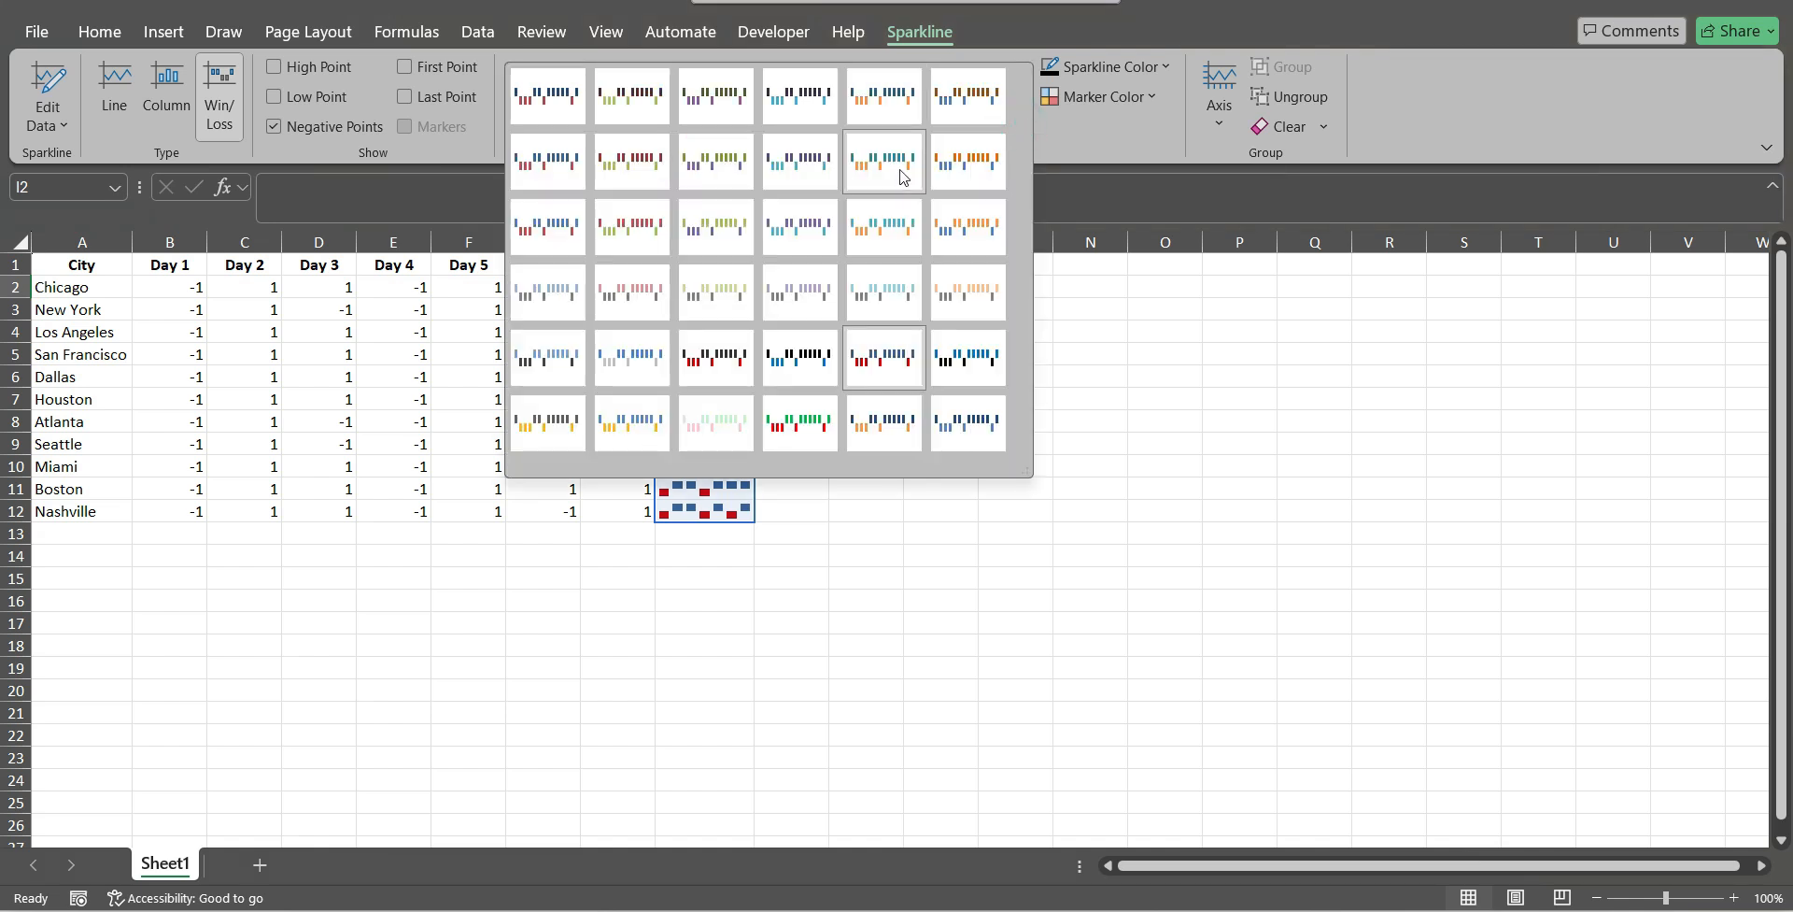
left_click(888, 250)
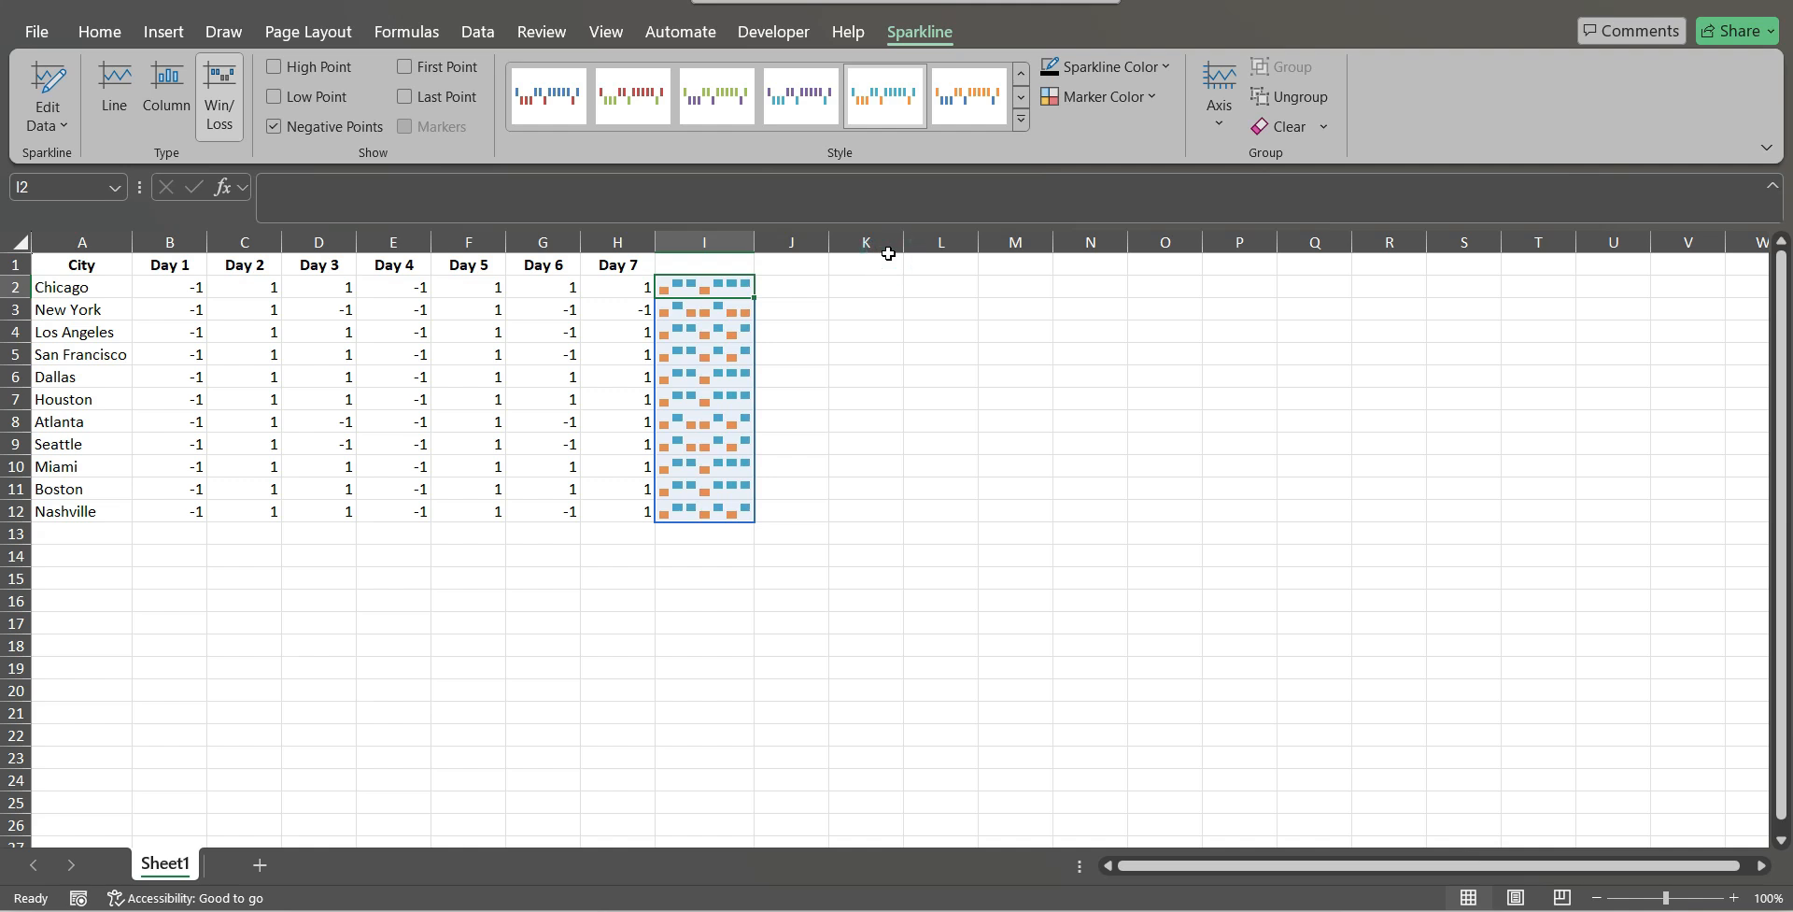
left_click(1005, 121)
Set the High Point marker color of the win/loss sparklines in I2:I12 to standard green.
left_click(1123, 97)
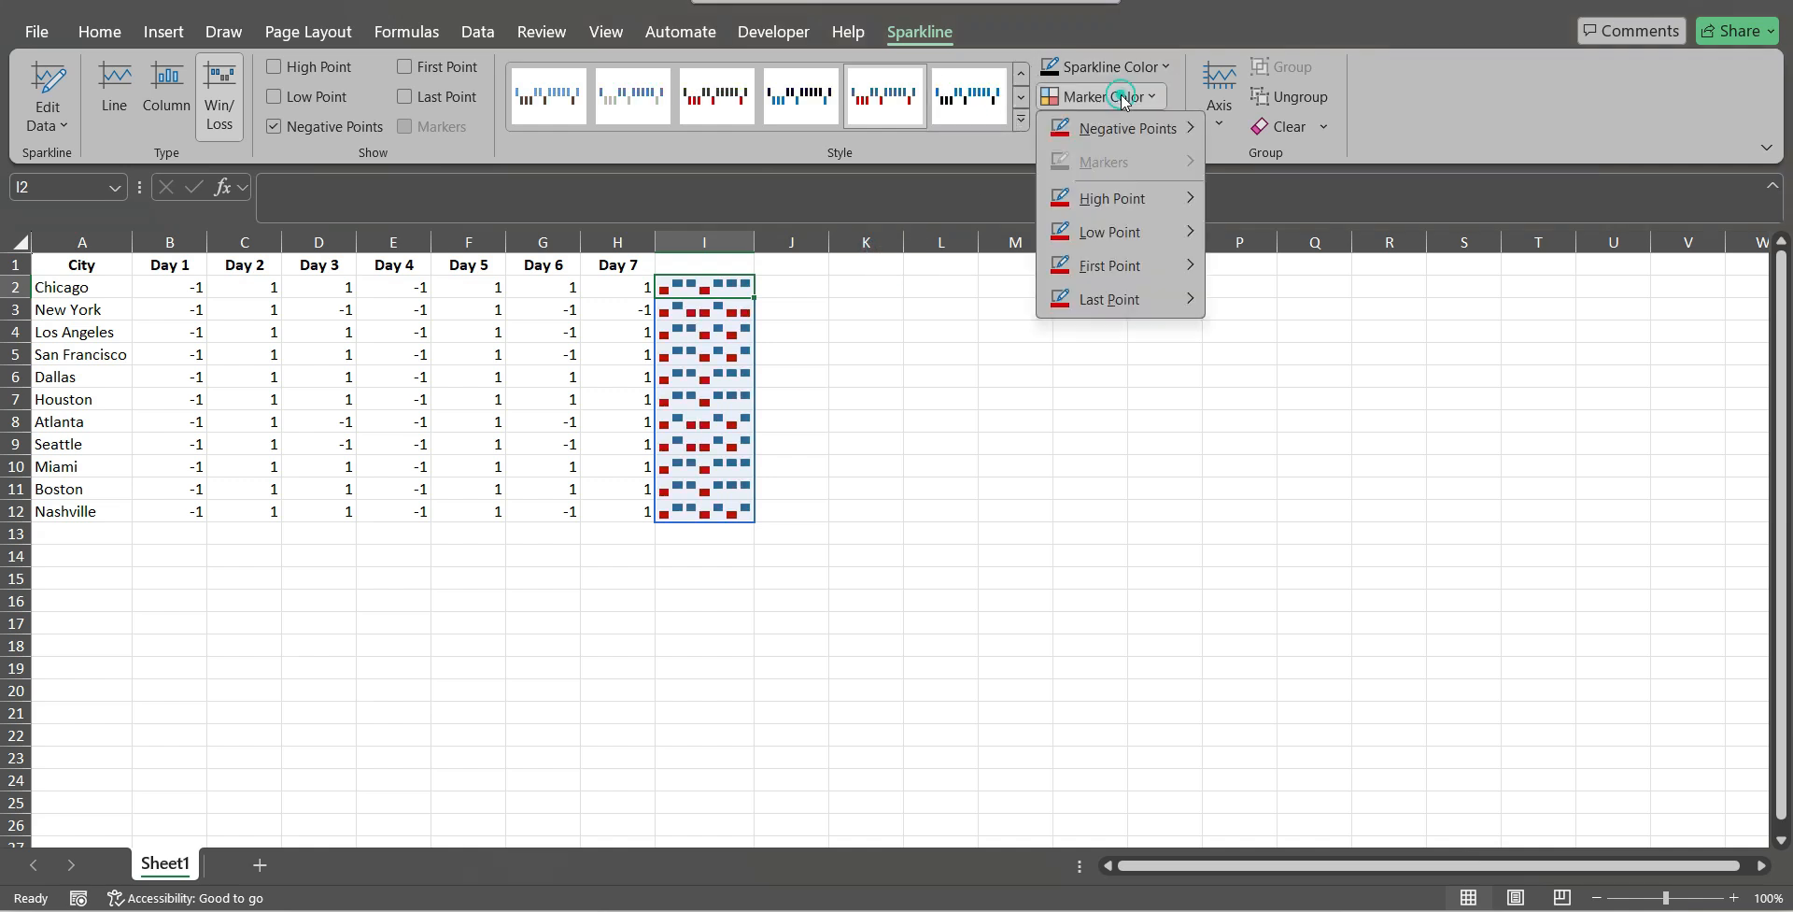
mouse_move(1124, 211)
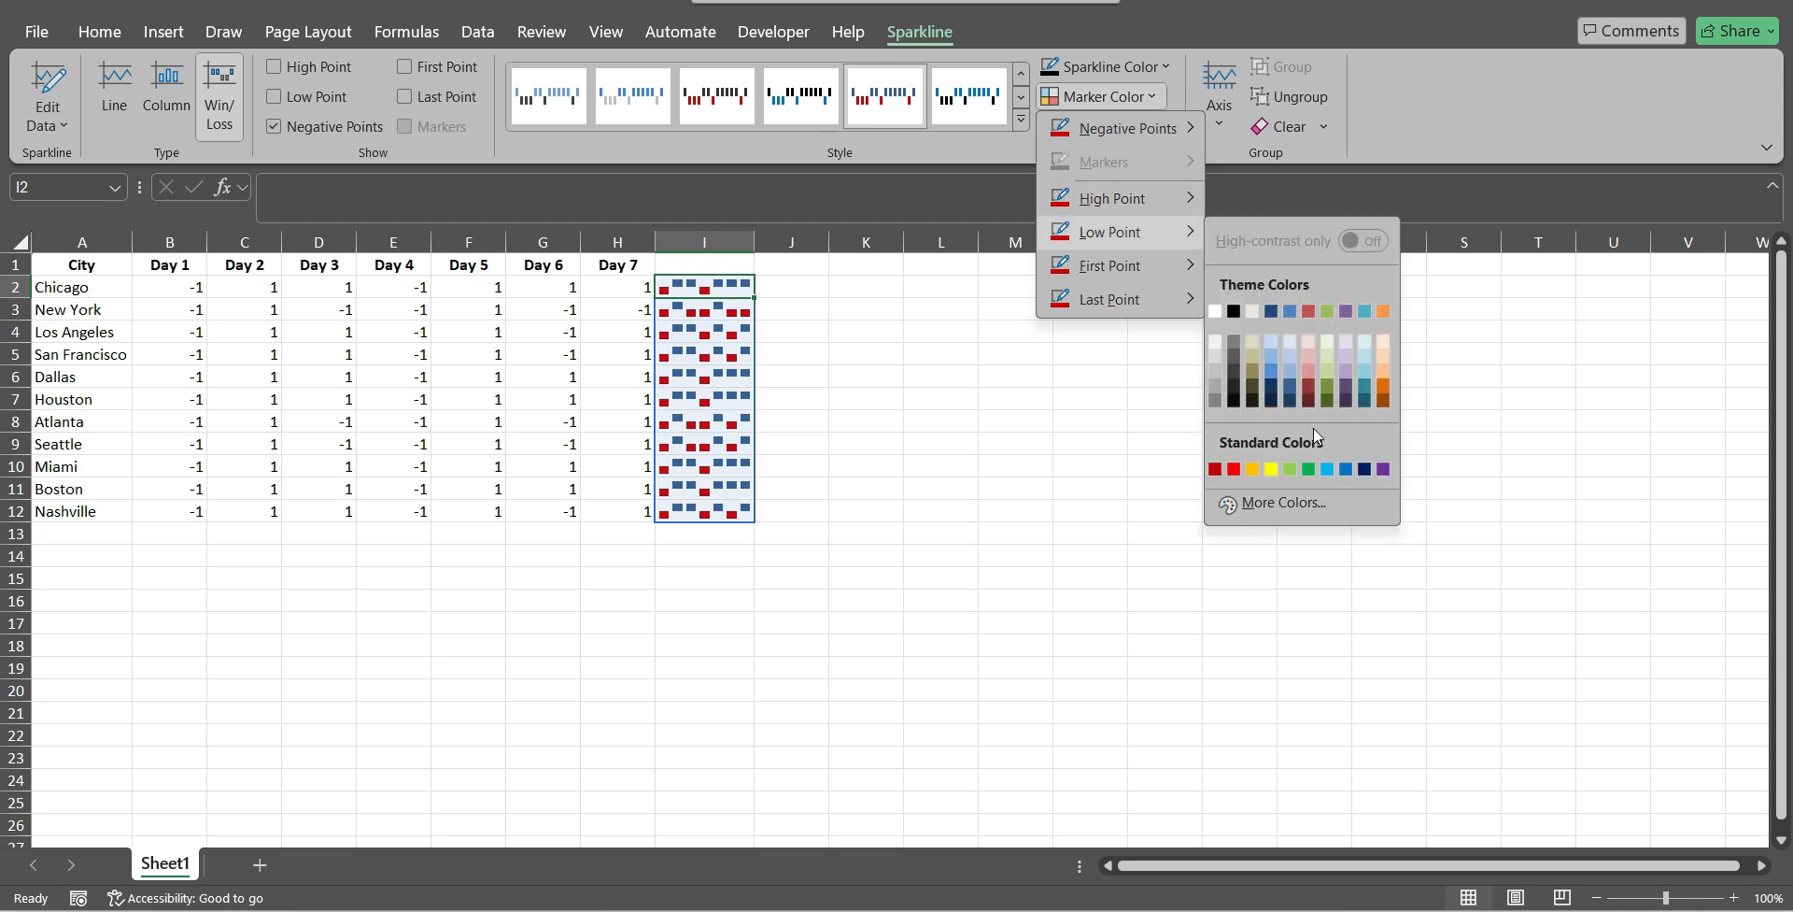
left_click(1179, 197)
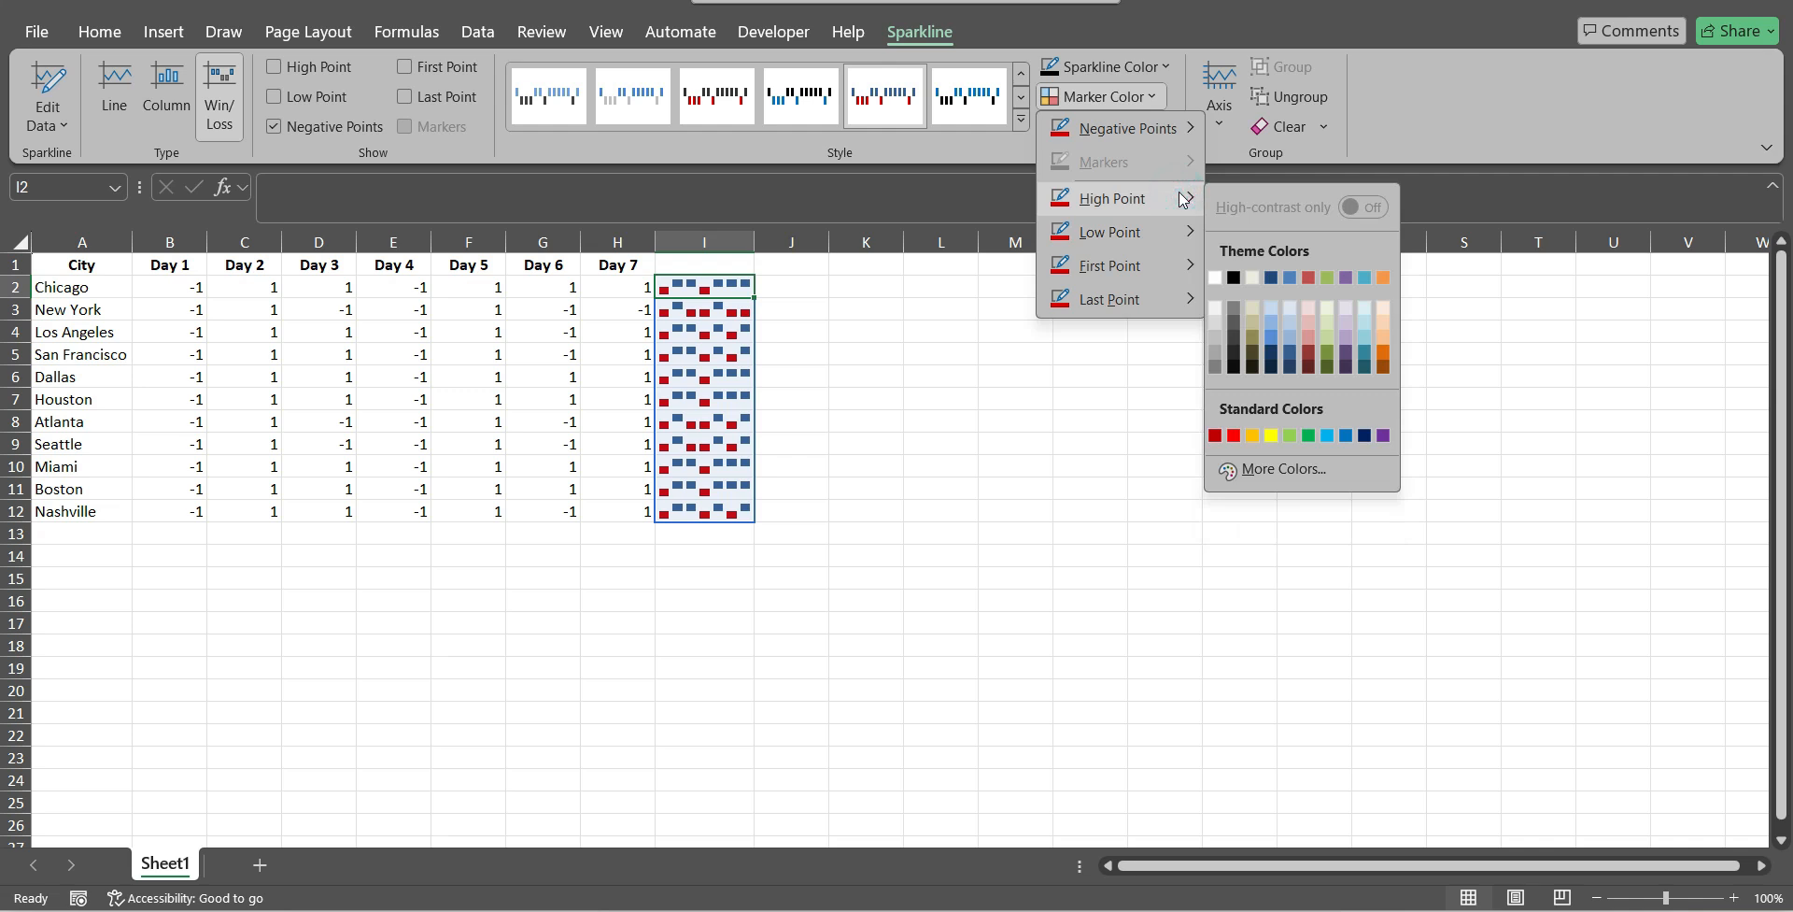
left_click(1309, 435)
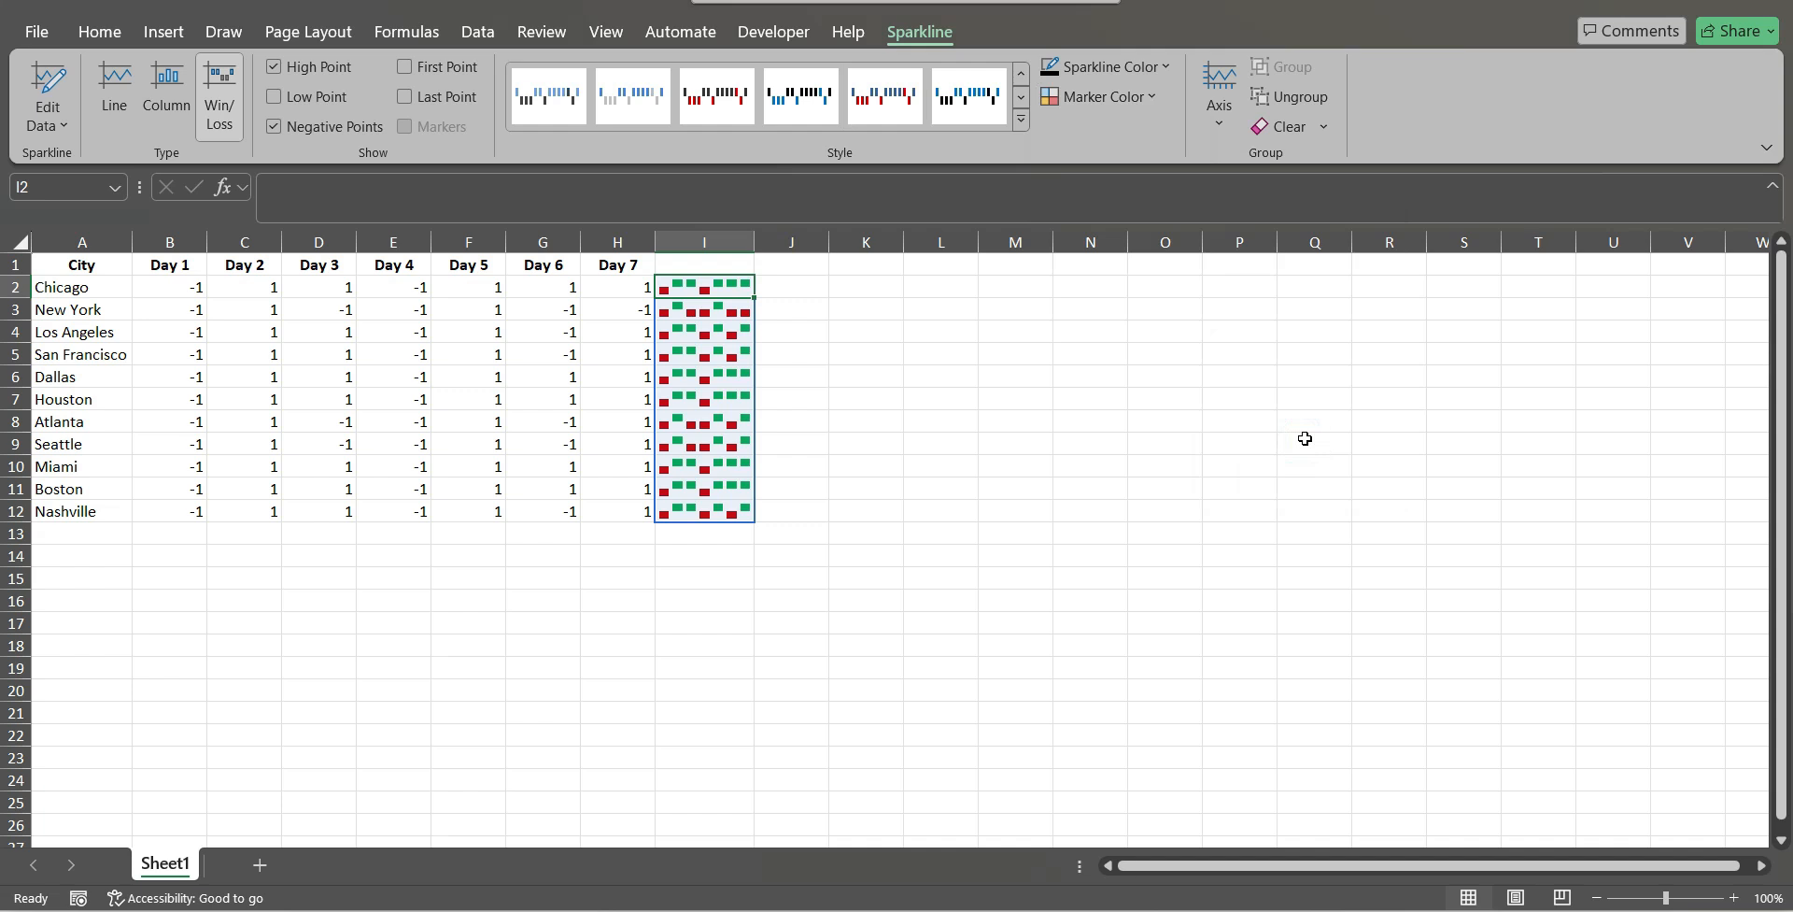
left_click(714, 347)
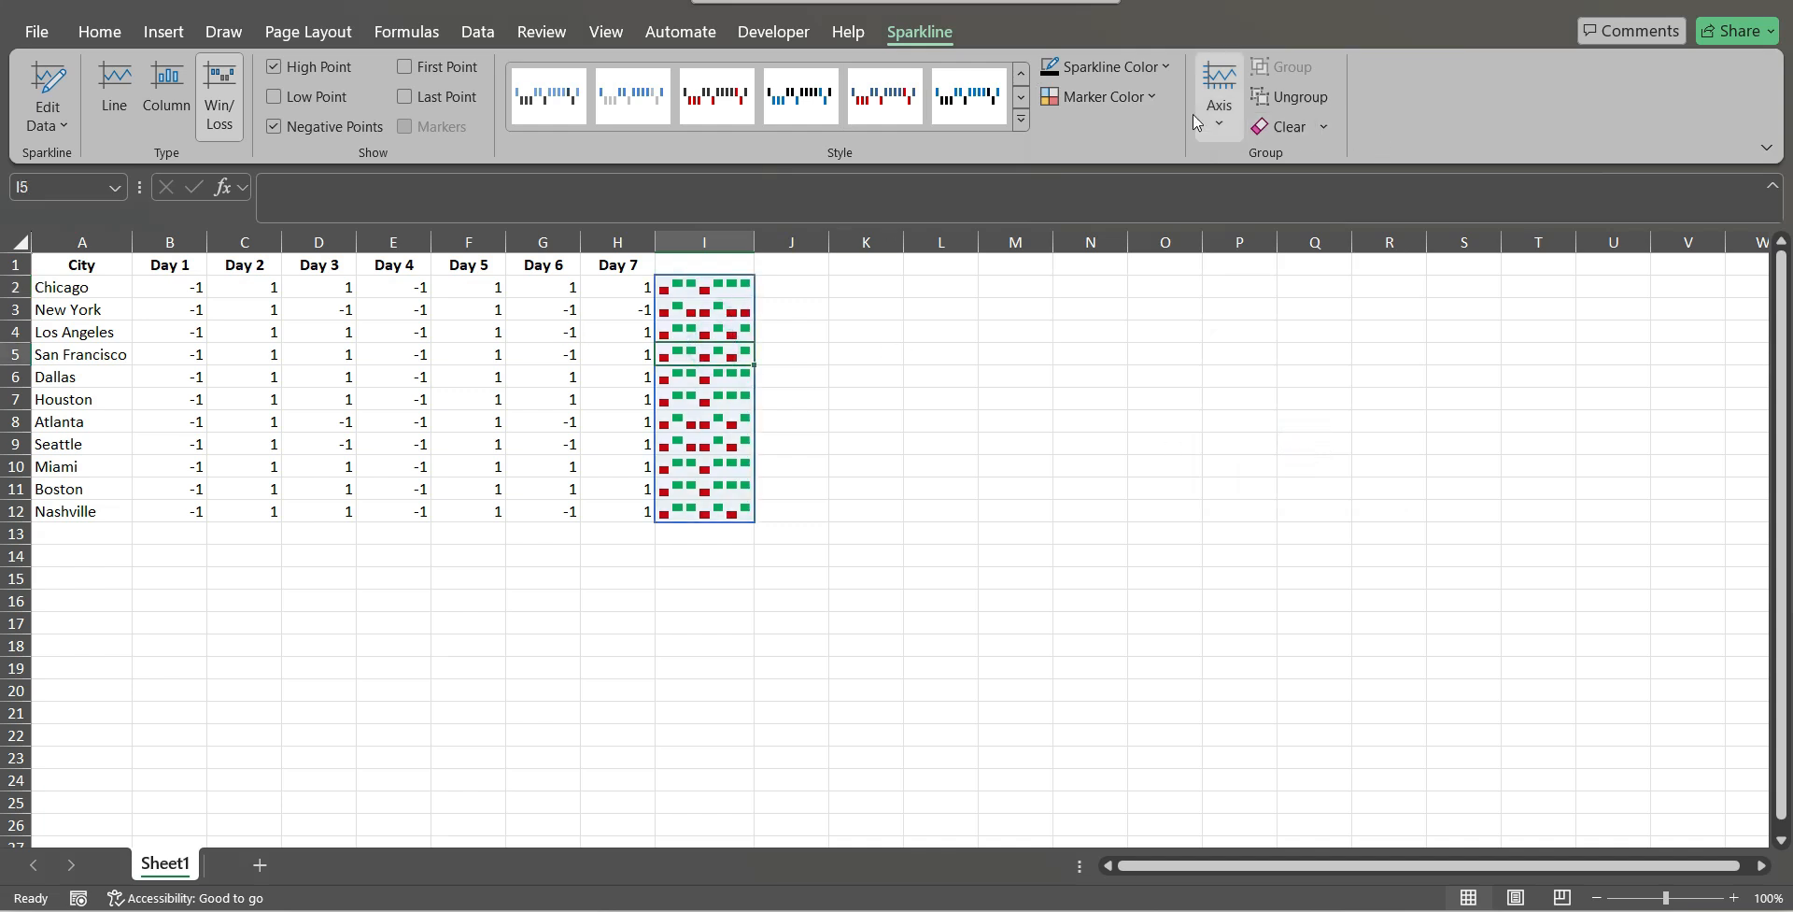
left_click(1157, 97)
left_click(956, 530)
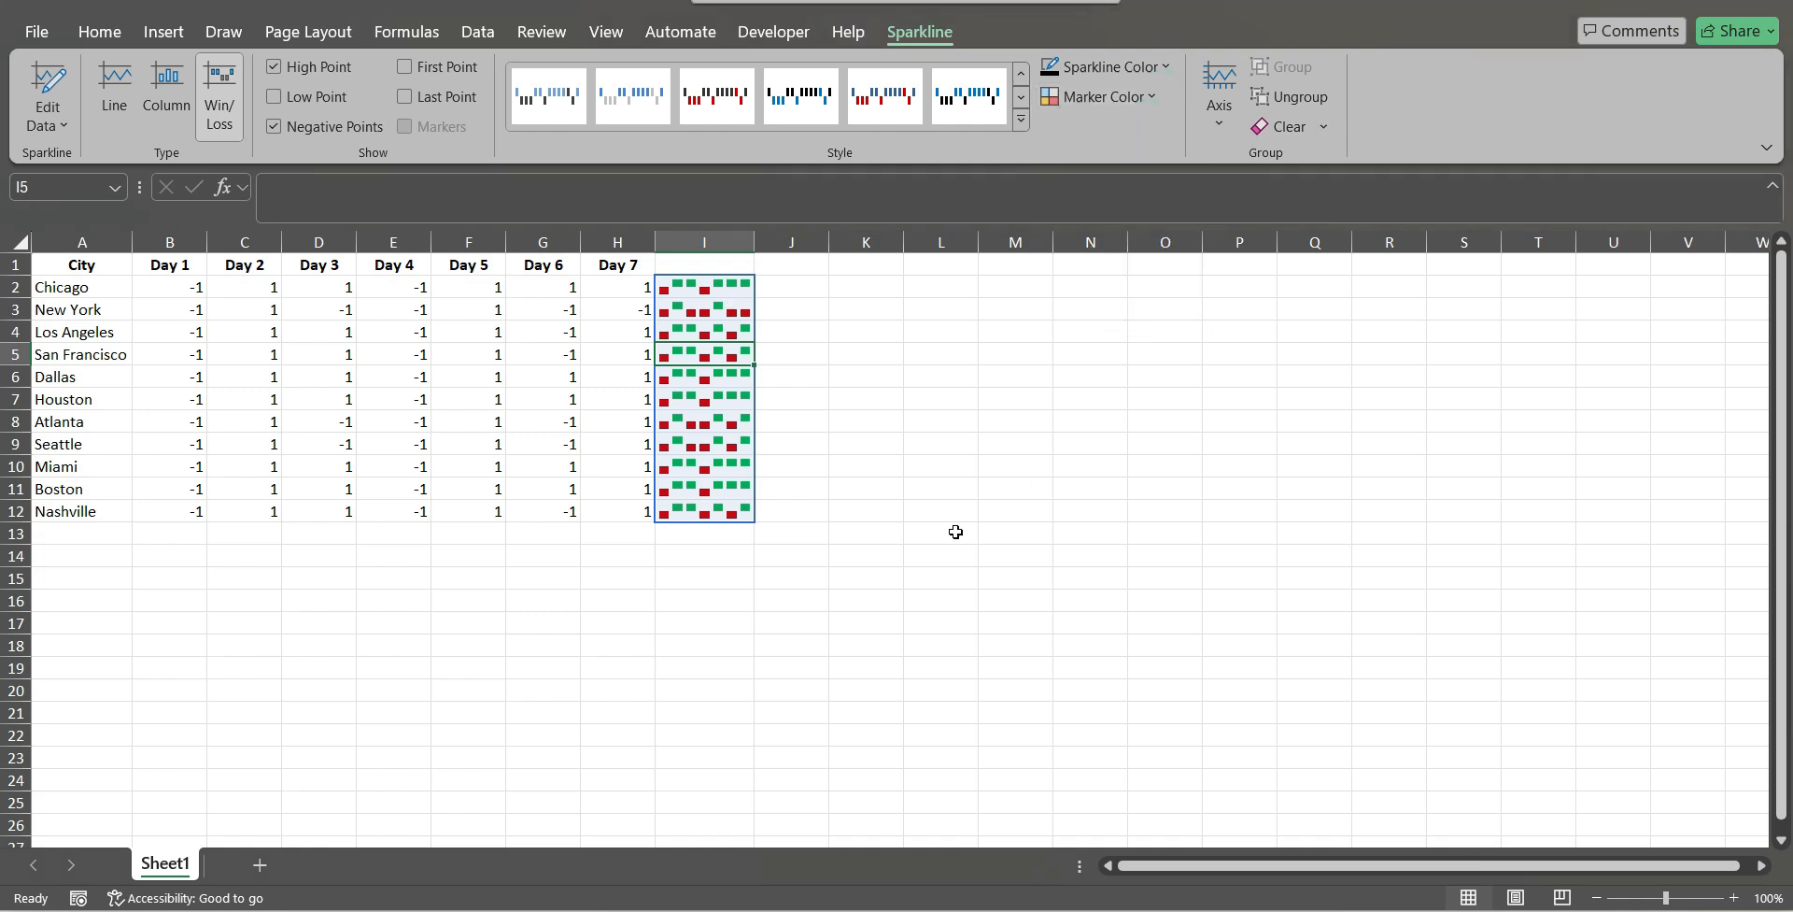
left_click(1023, 122)
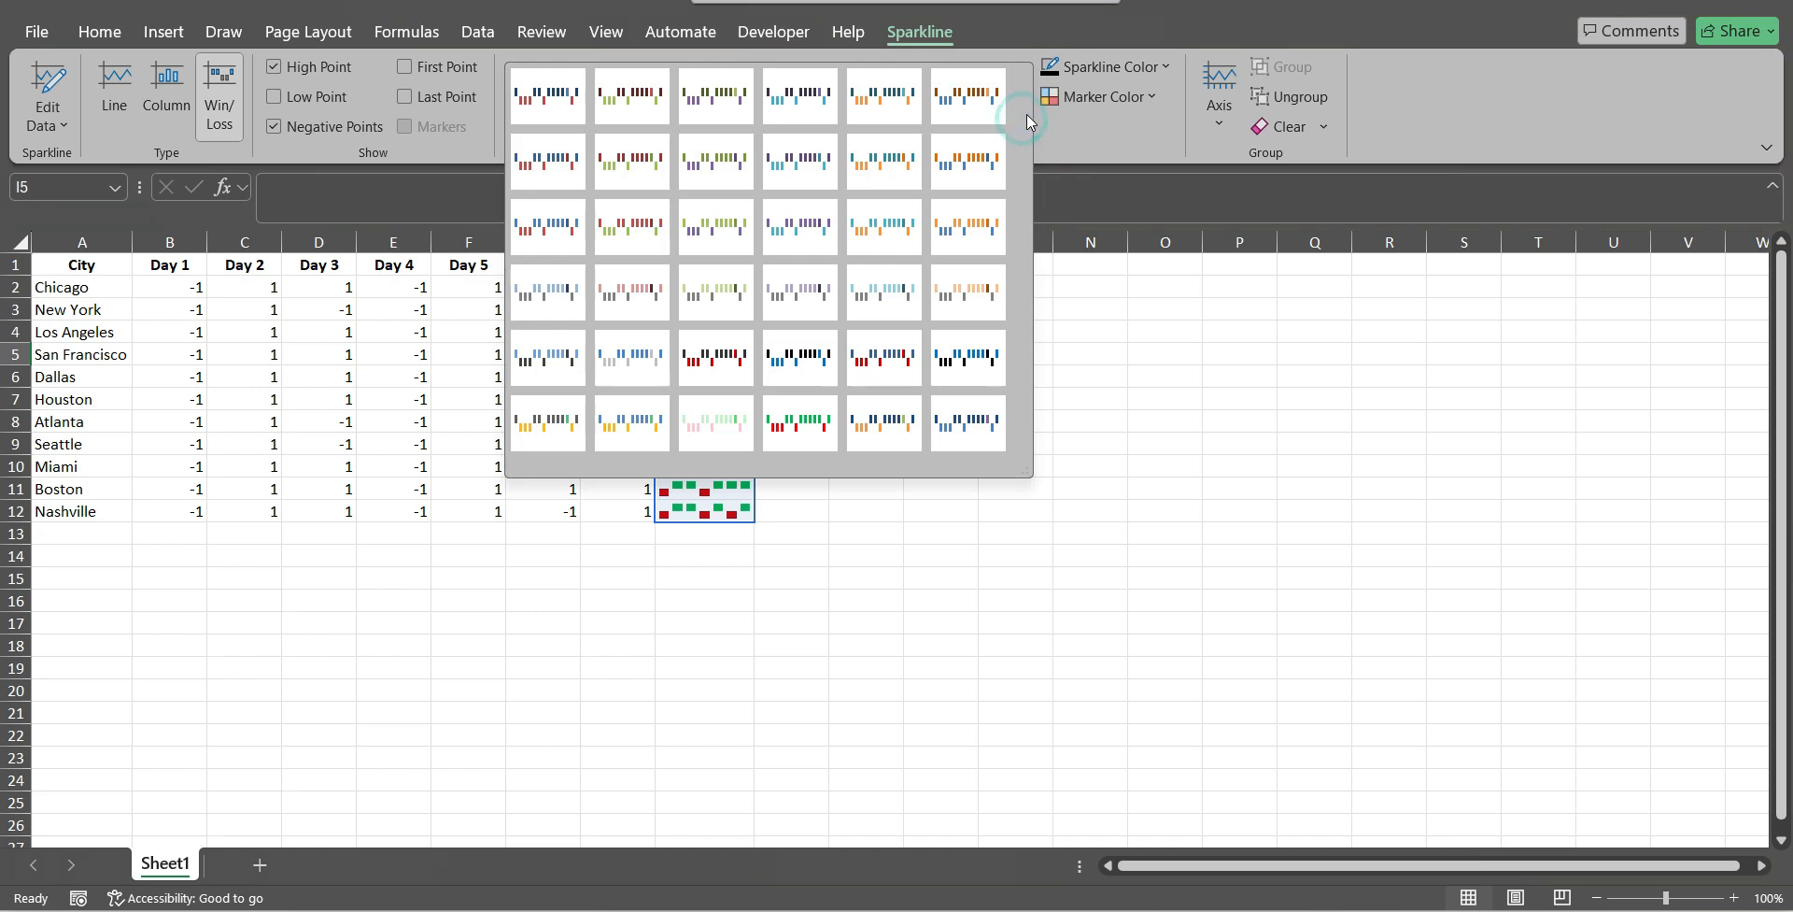
left_click(1093, 147)
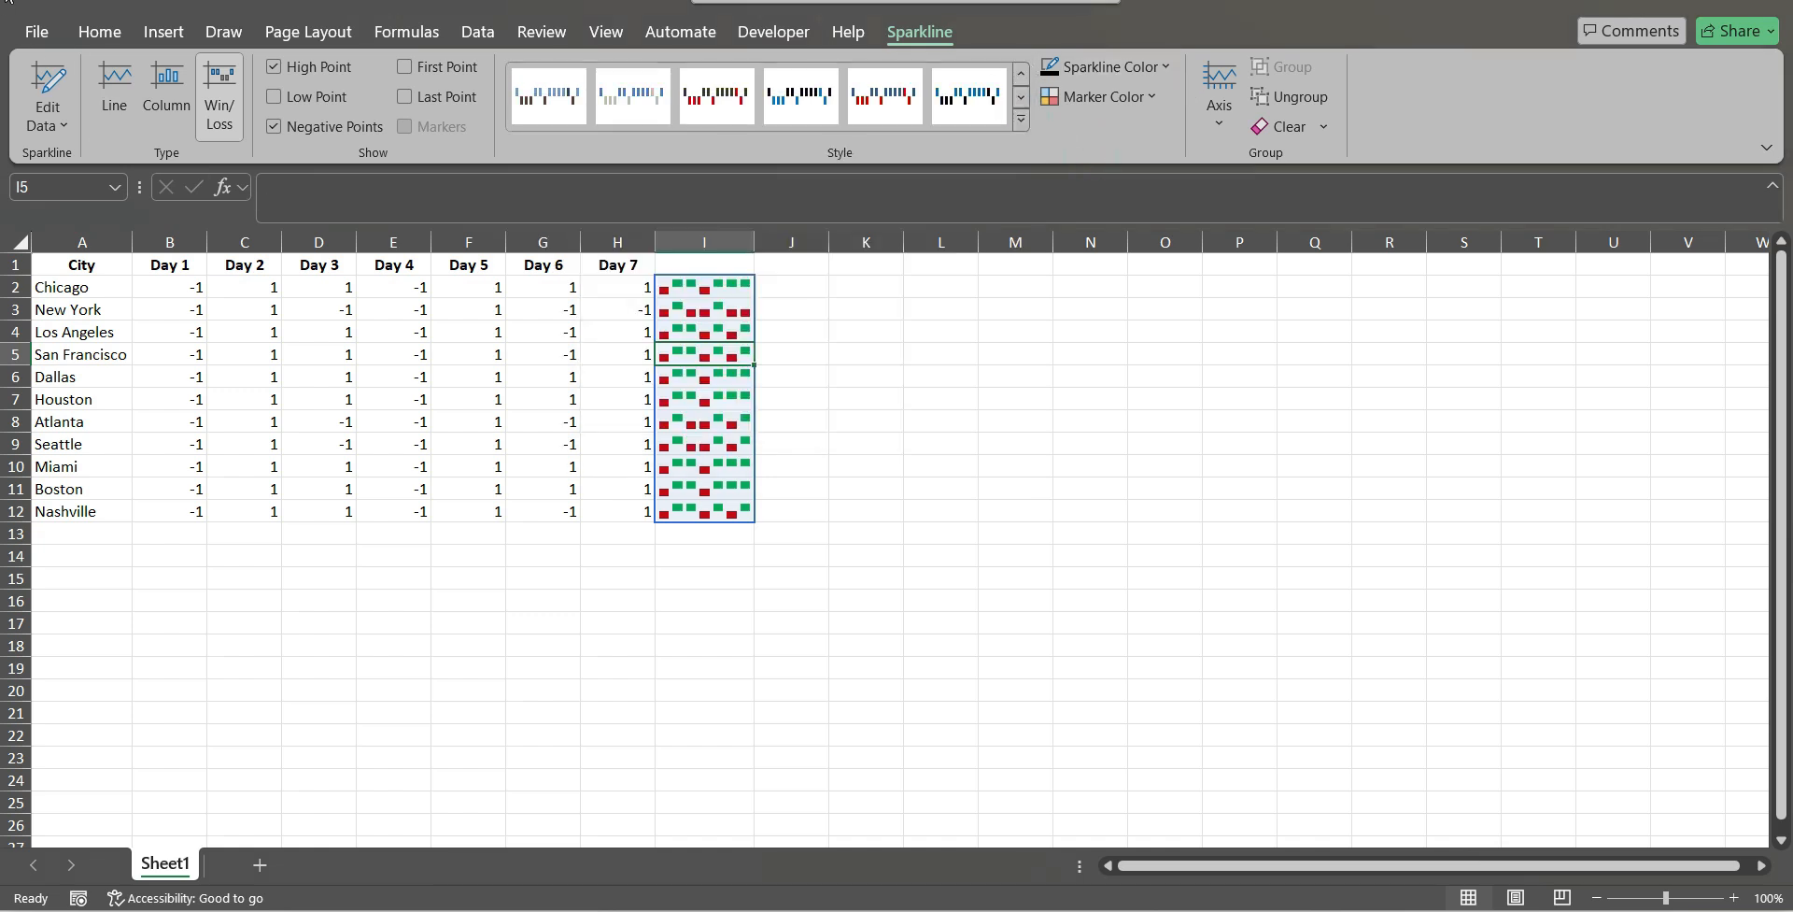